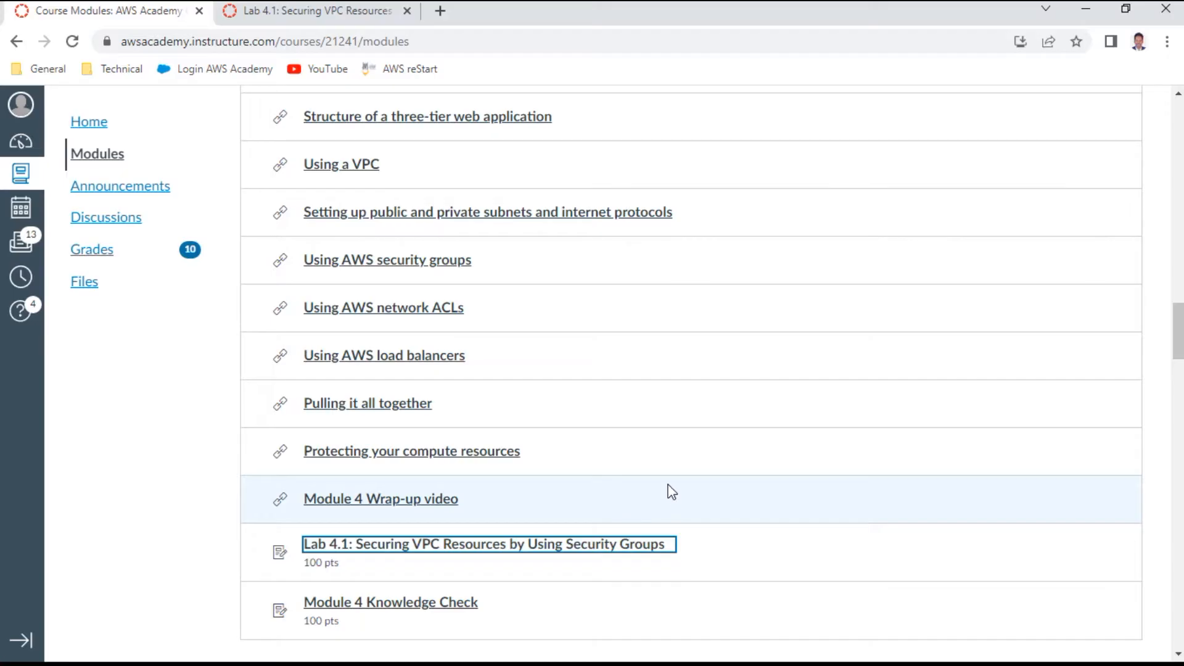
Step: Switch from the course modules to the Lab 4.1 page and review its objectives, duration, AWS service restrictions and scenario
scroll(675, 492, "up", 4)
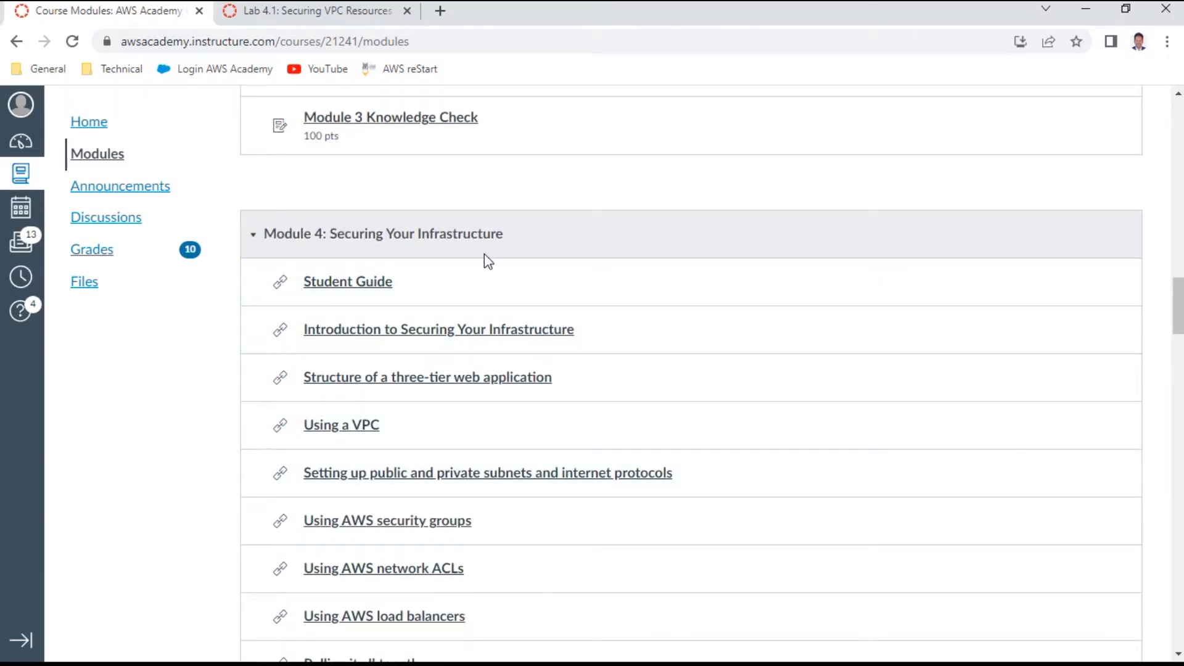
left_click(344, 14)
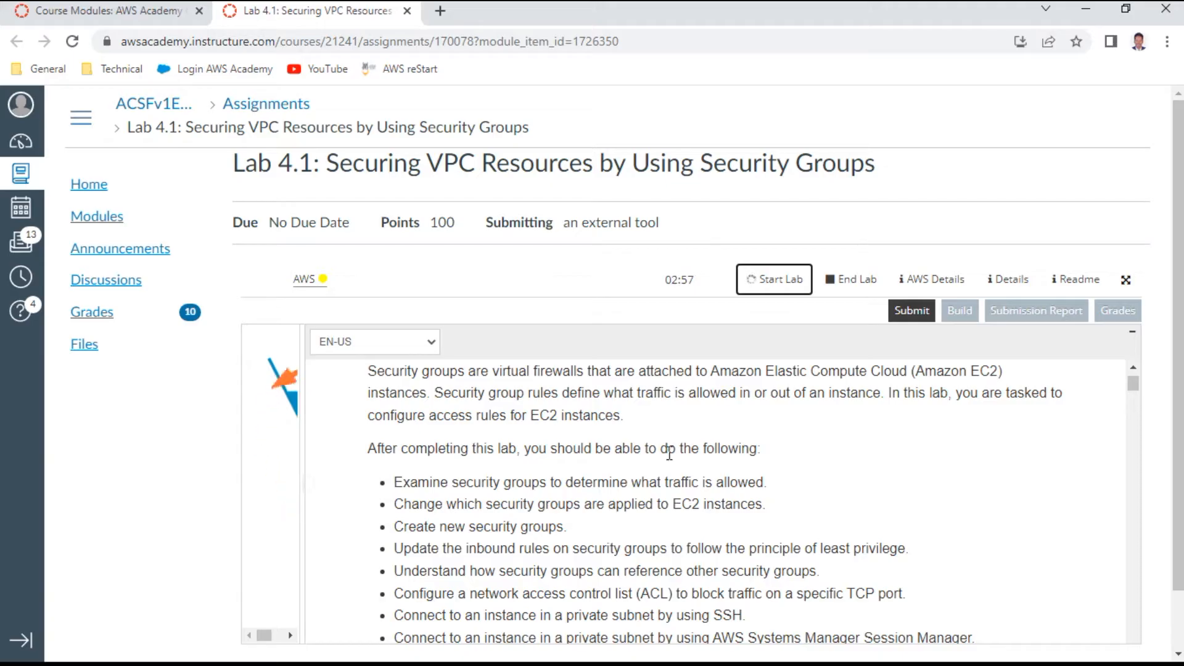
scroll(808, 489, "down", 2)
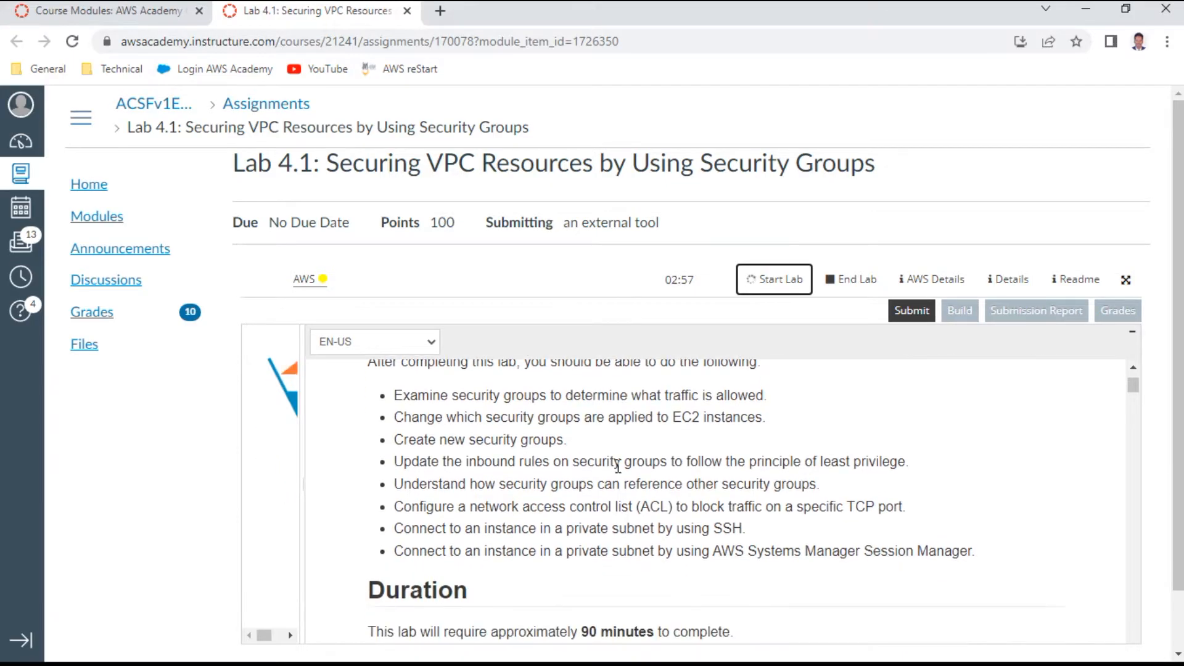
scroll(767, 489, "up", 2)
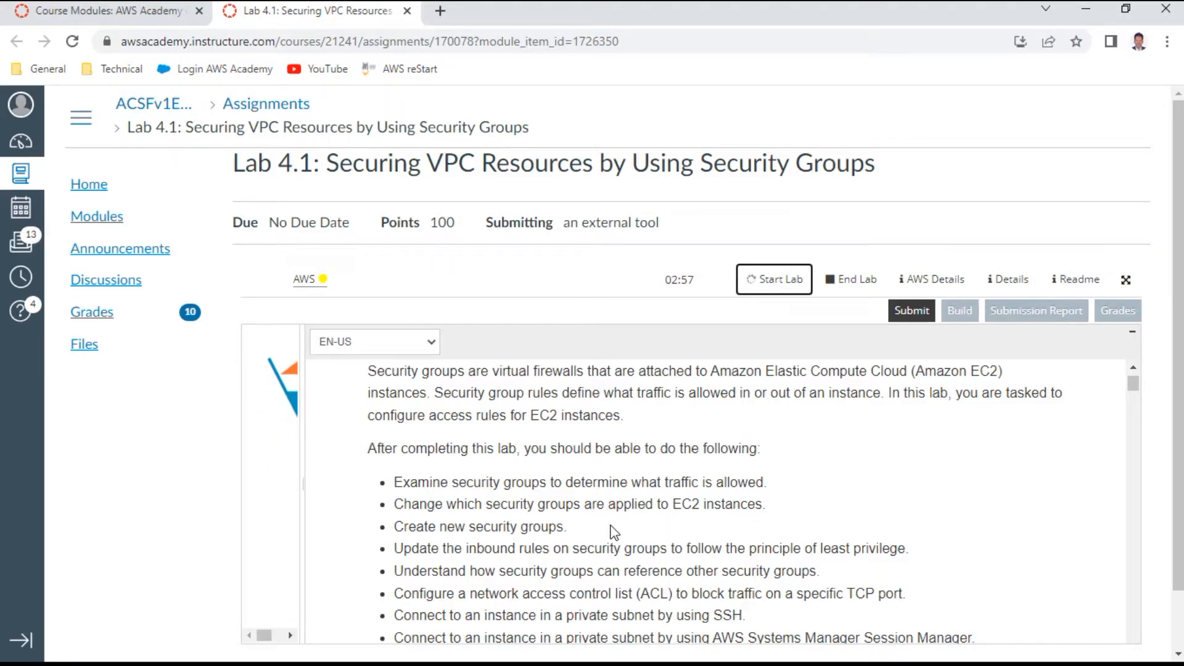
scroll(614, 532, "down", 2)
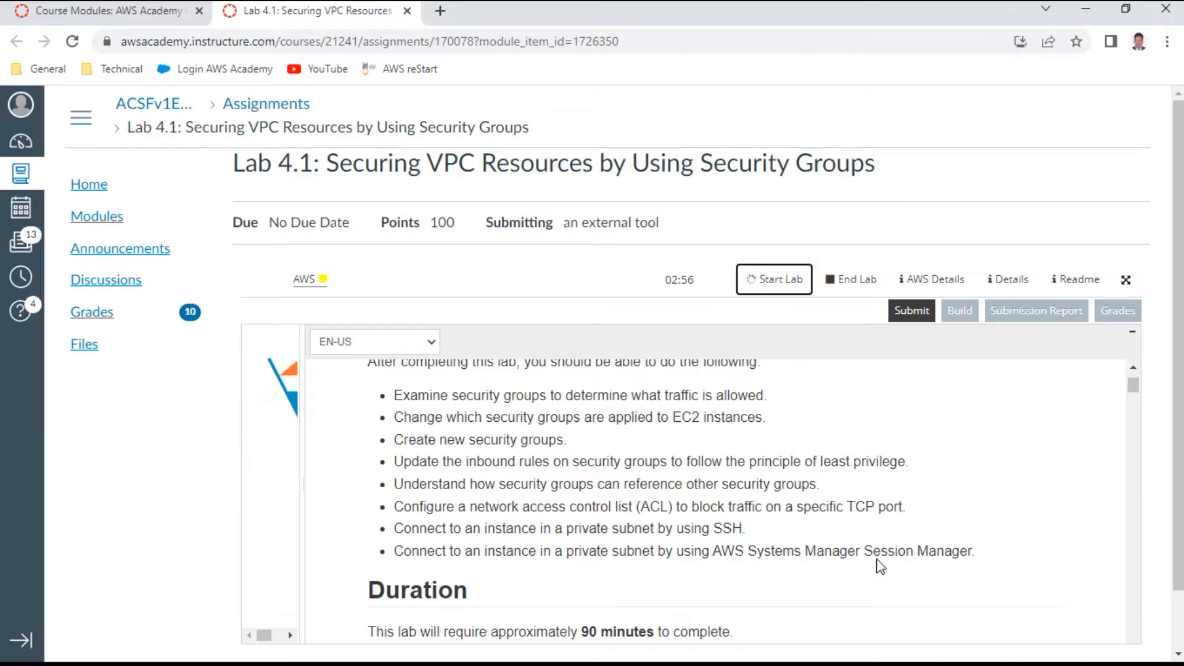
scroll(672, 480, "down", 3)
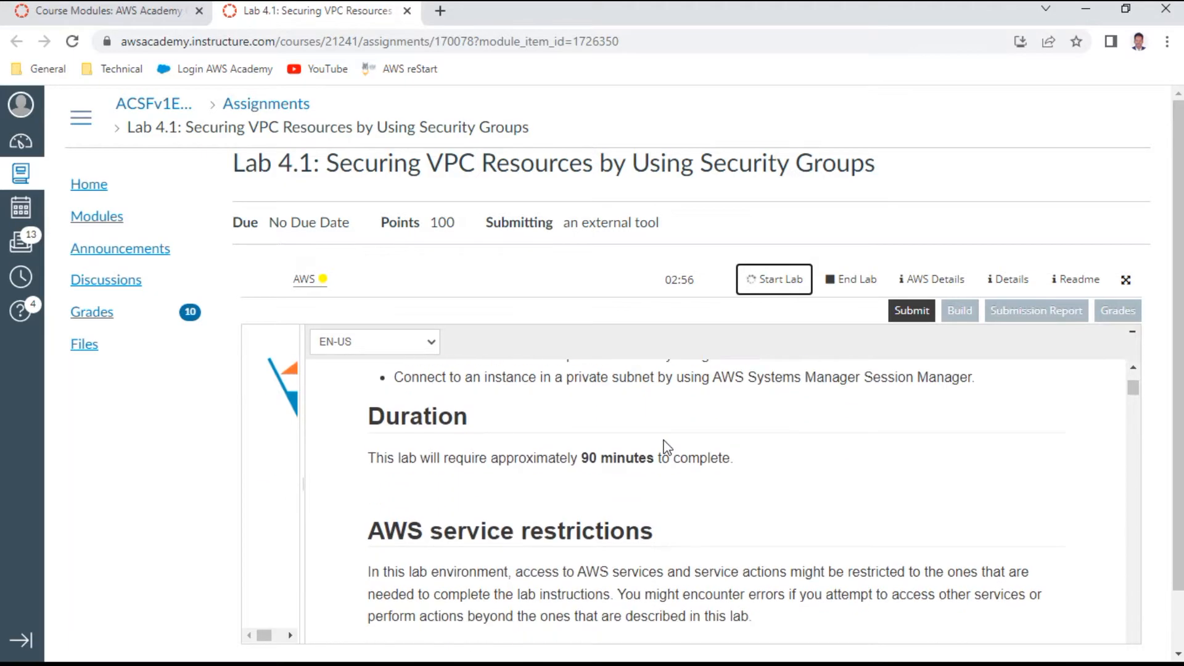
scroll(710, 510, "down", 1)
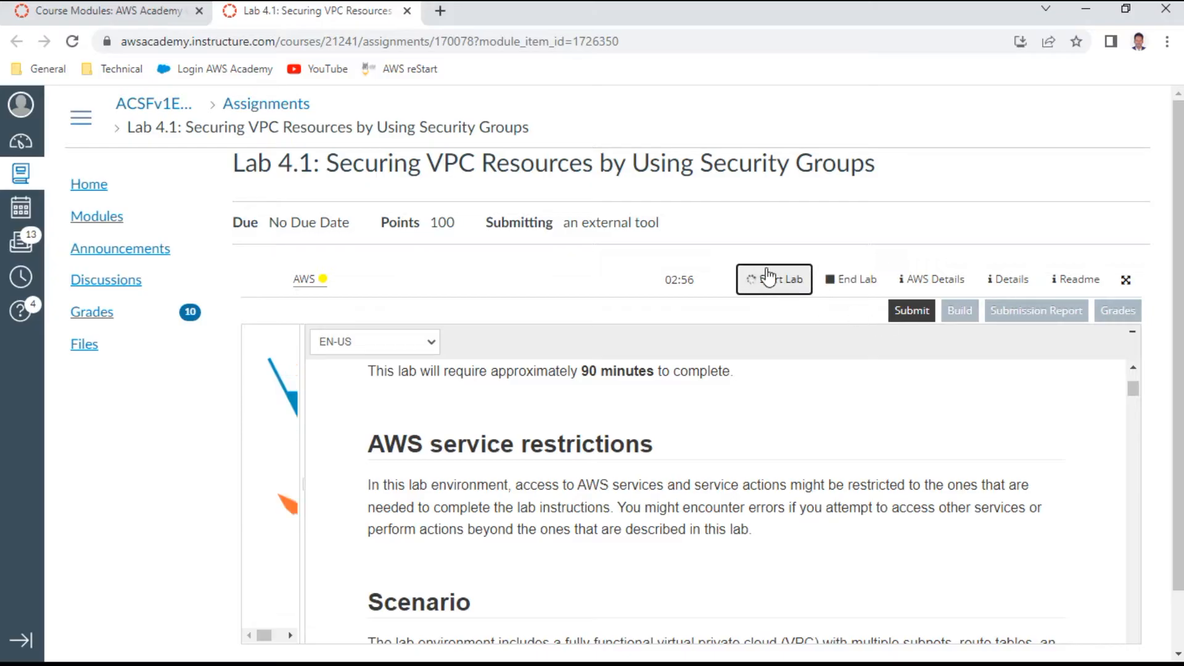
scroll(516, 485, "down", 10)
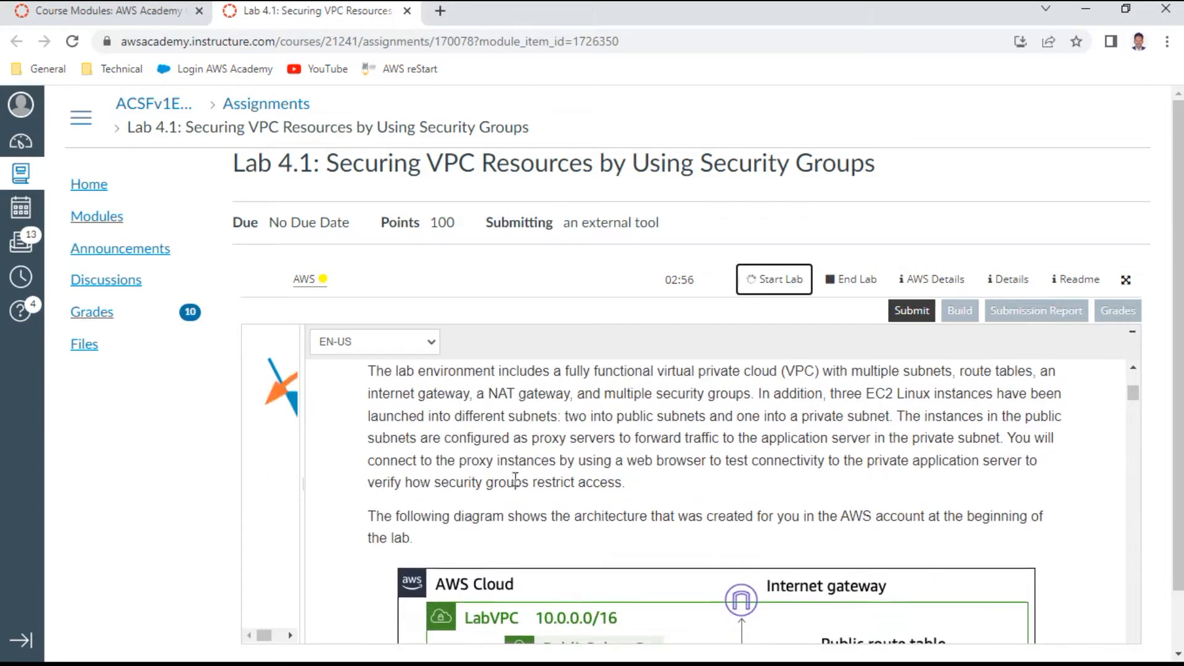
scroll(513, 478, "down", 4)
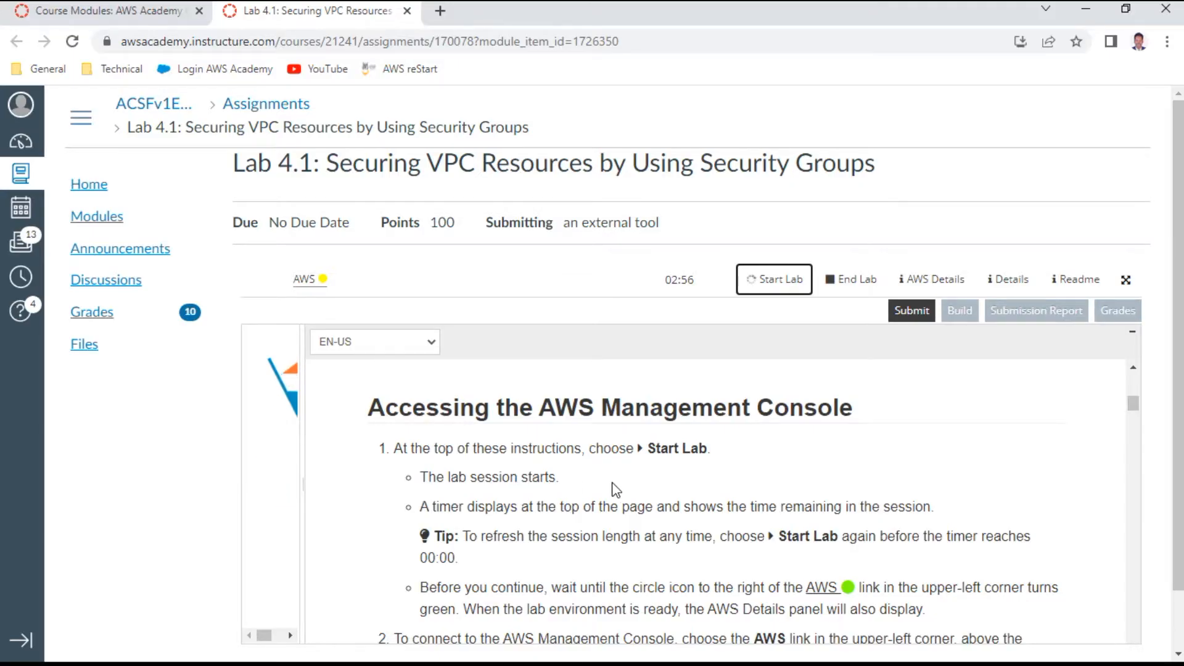
Step: Read the console access instructions and the Task 1 steps on analyzing LabVPC and its subnets
scroll(616, 490, "down", 3)
scroll(616, 490, "down", 4)
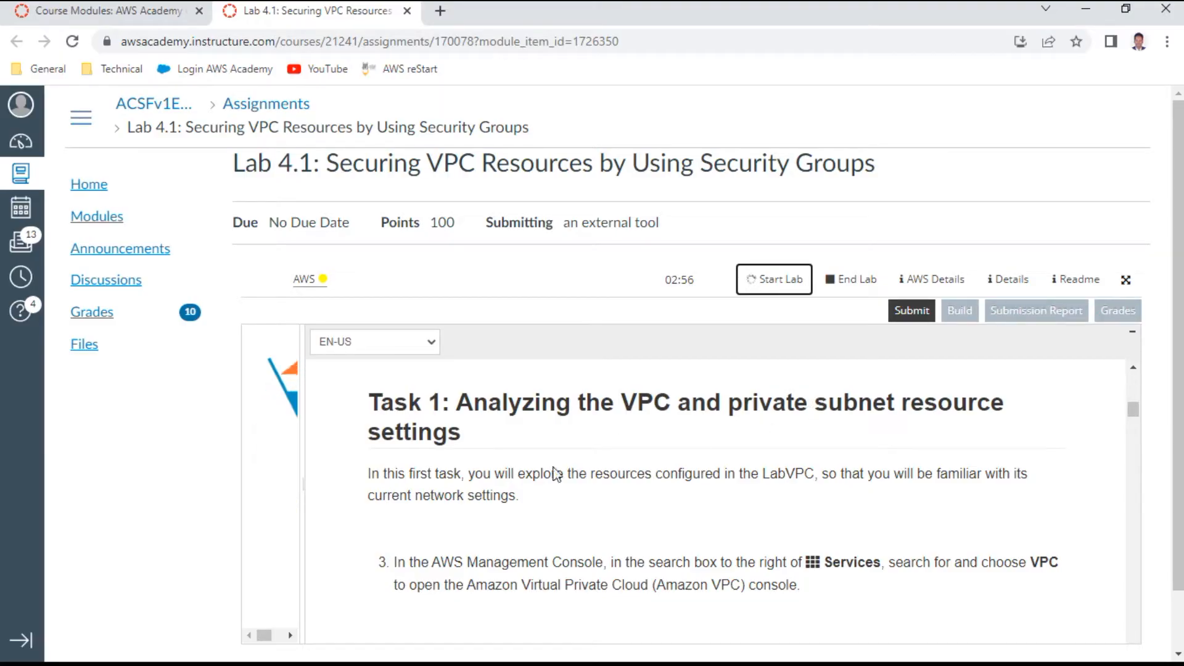
scroll(524, 472, "down", 3)
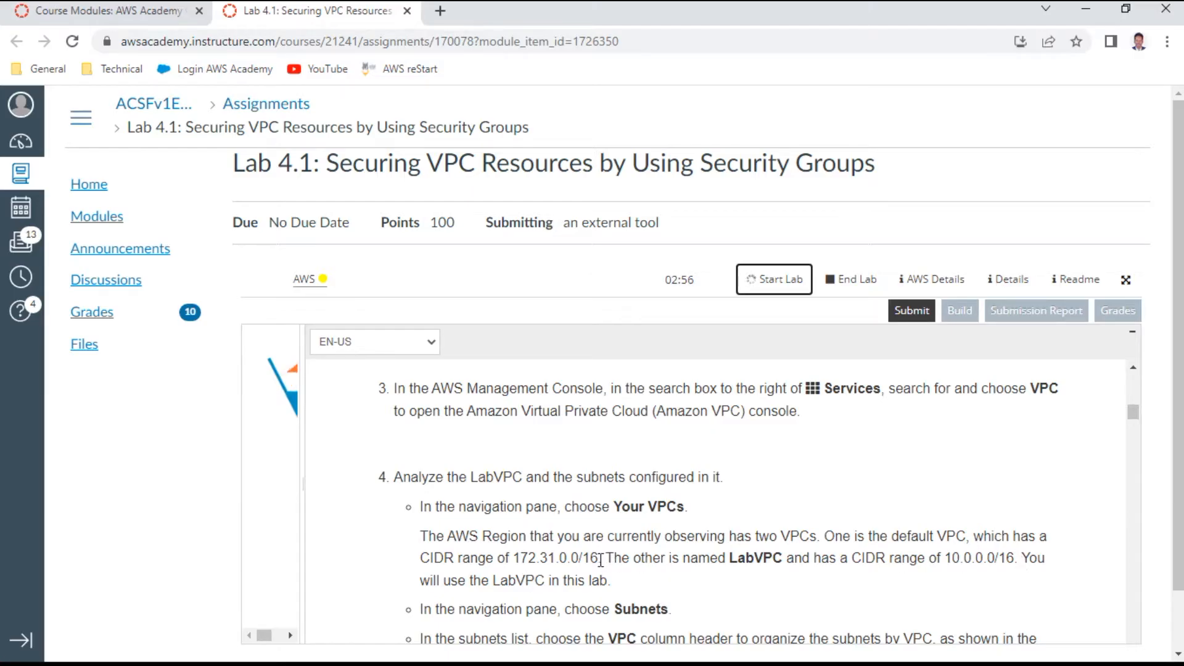
scroll(718, 552, "down", 3)
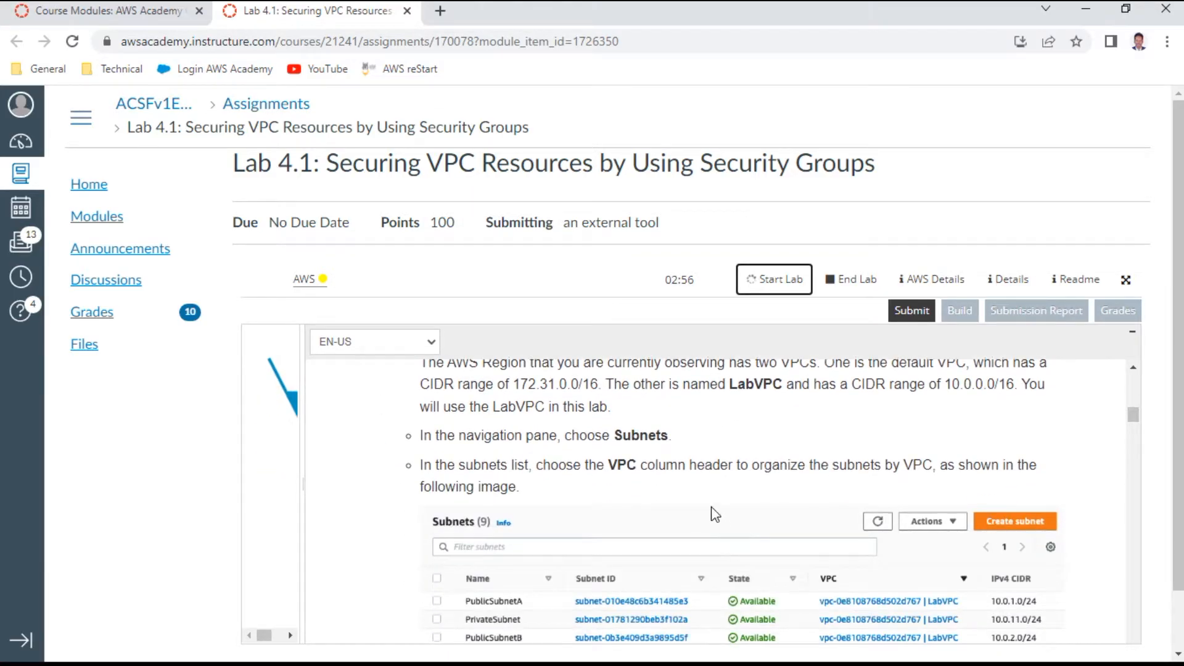
scroll(713, 494, "down", 2)
scroll(713, 494, "up", 2)
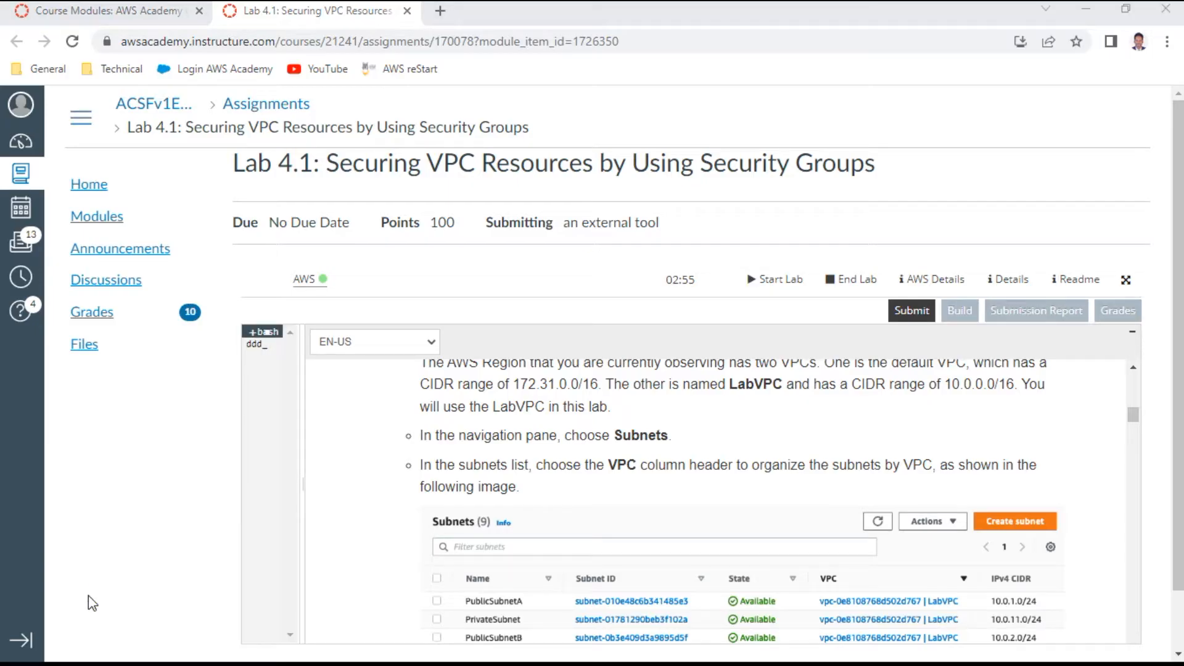
Step: Launch the AWS Management Console from the lab page and open the VPC service console
scroll(651, 522, "up", 3)
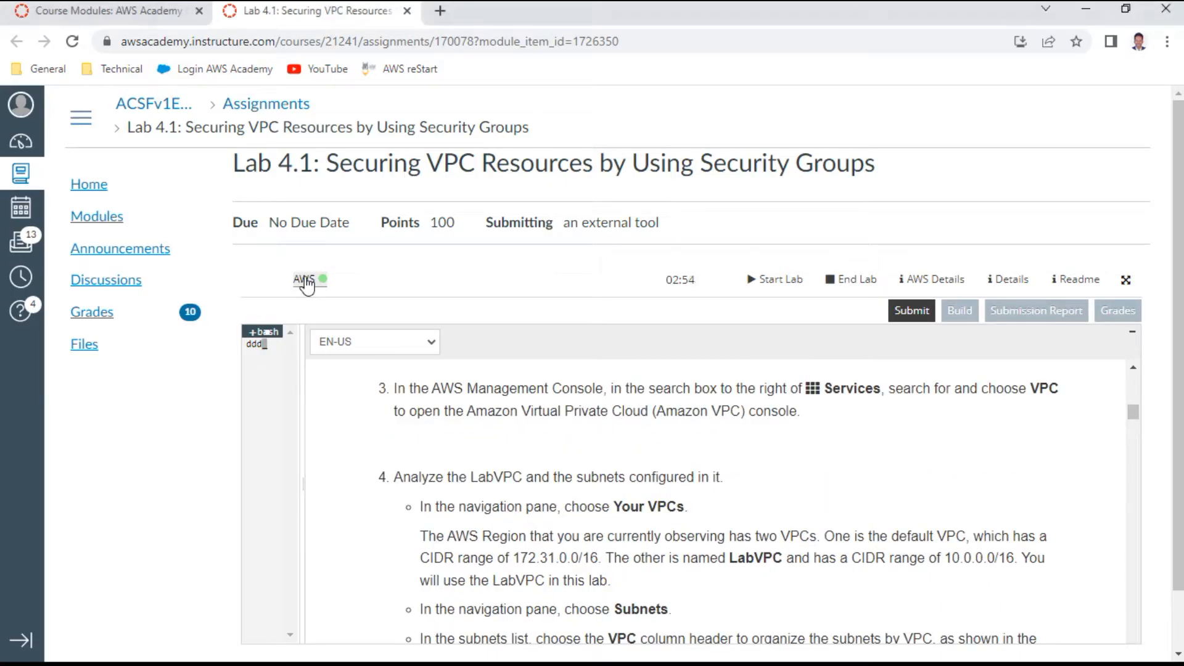
left_click(306, 282)
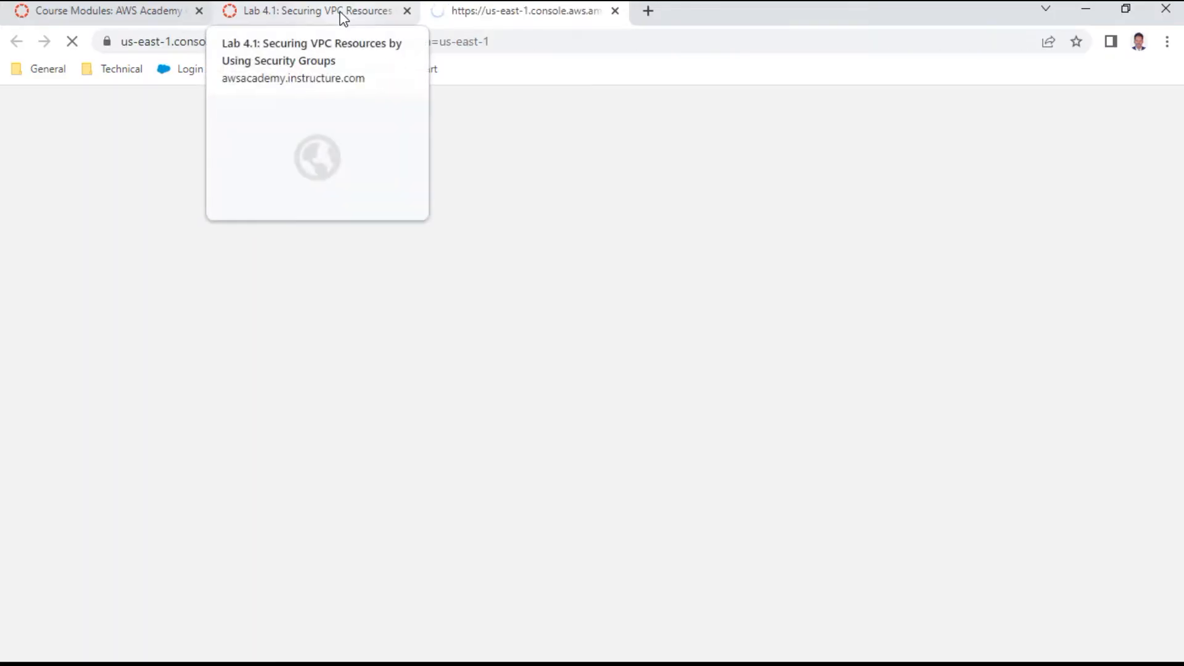
left_click(339, 15)
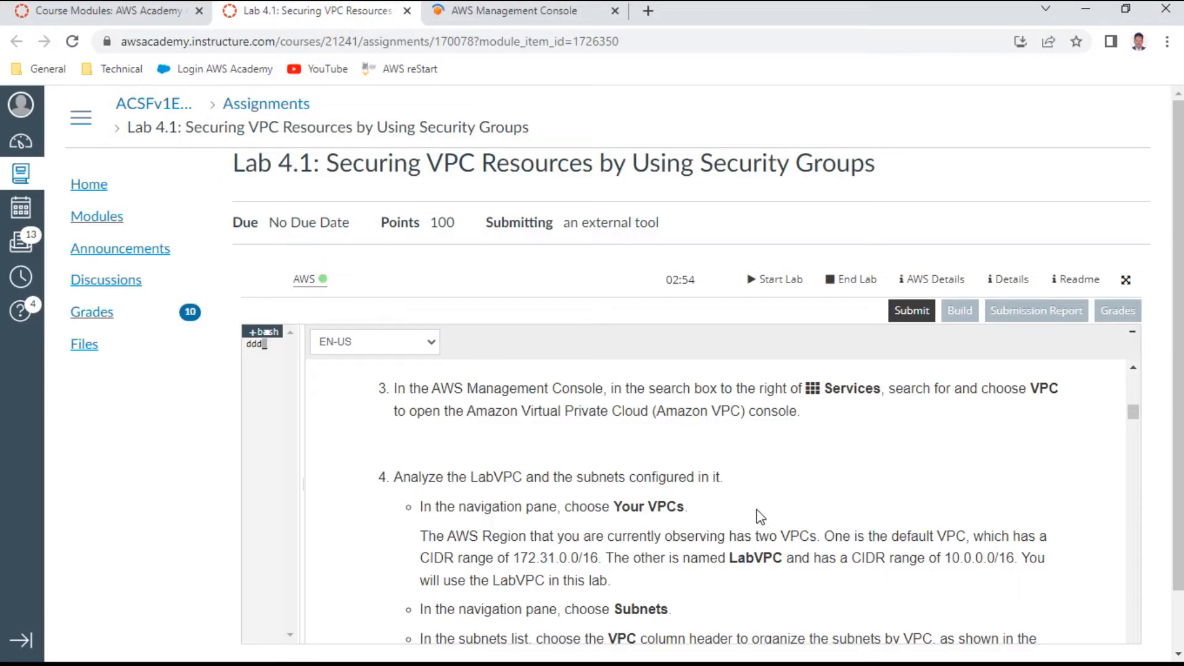
scroll(757, 515, "up", 1)
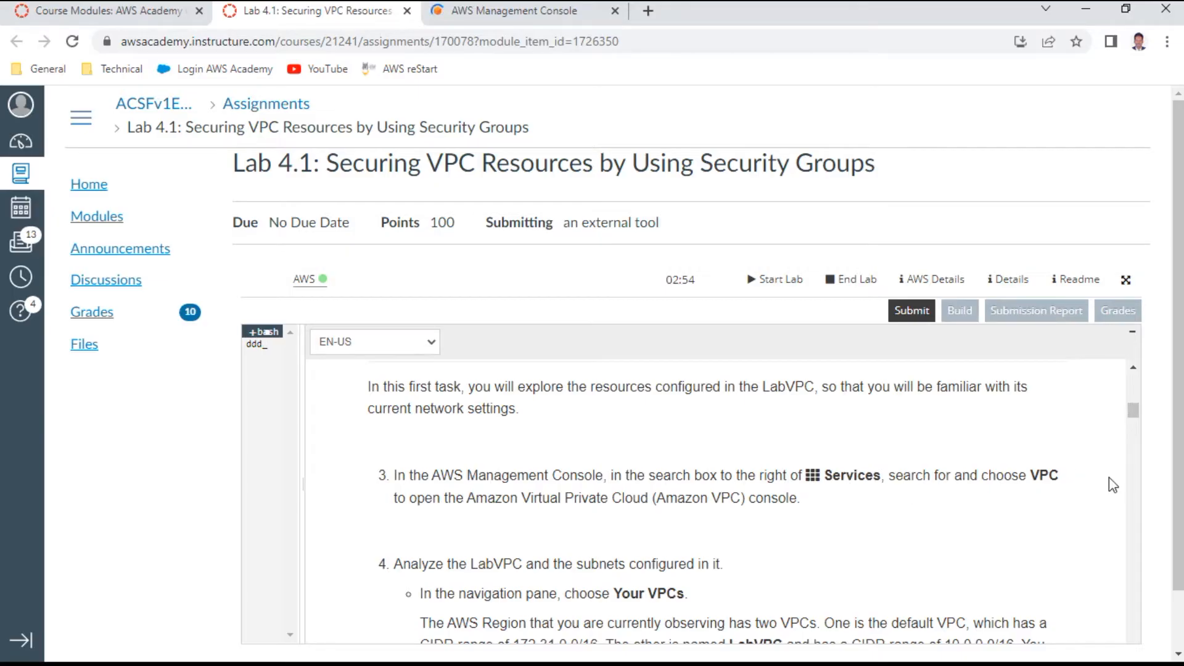
left_click(494, 15)
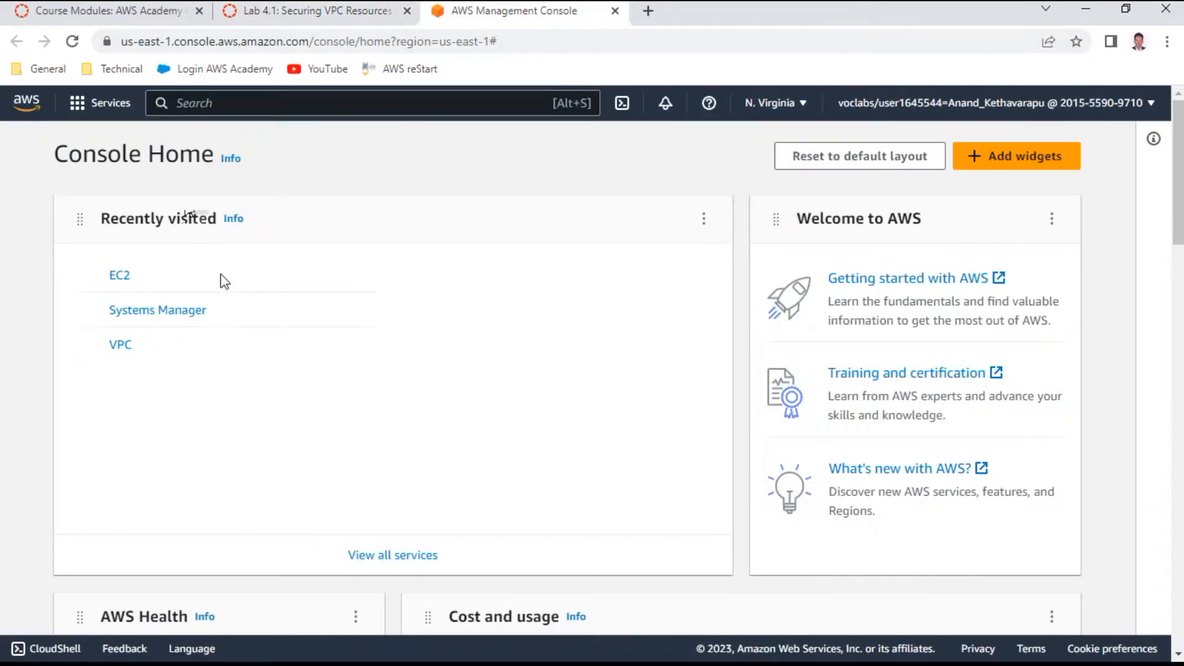
left_click(120, 346)
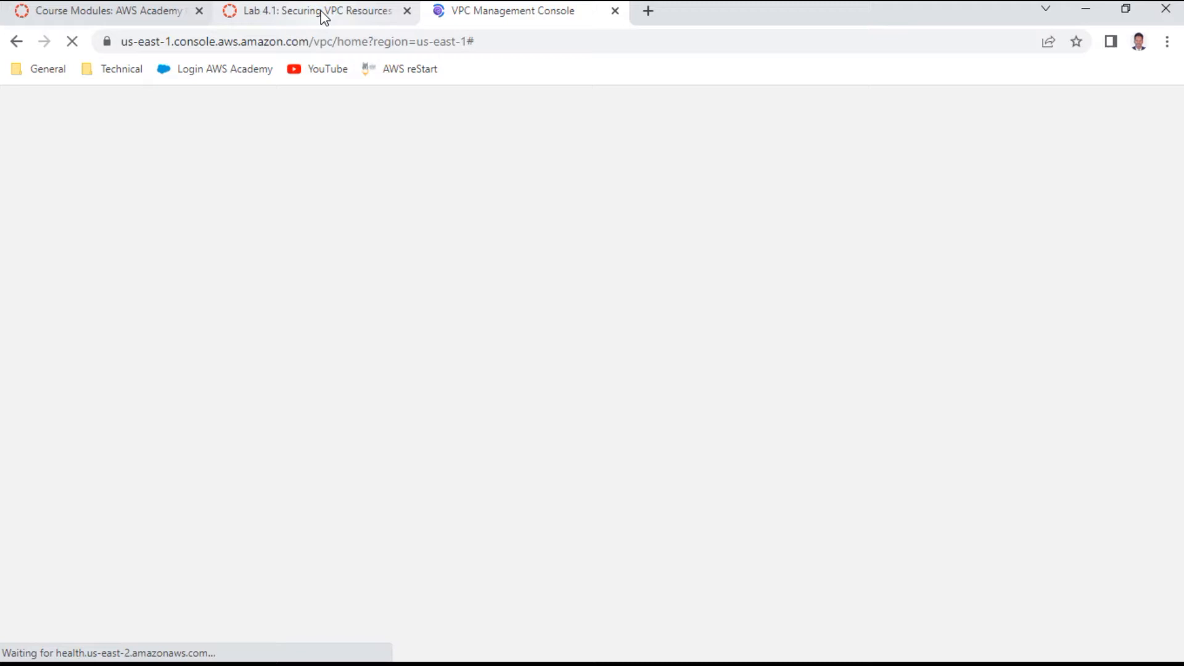
Step: Check lab step 4, open the list of VPCs in the VPC console and examine their IPv4 CIDR and Default VPC values
left_click(324, 14)
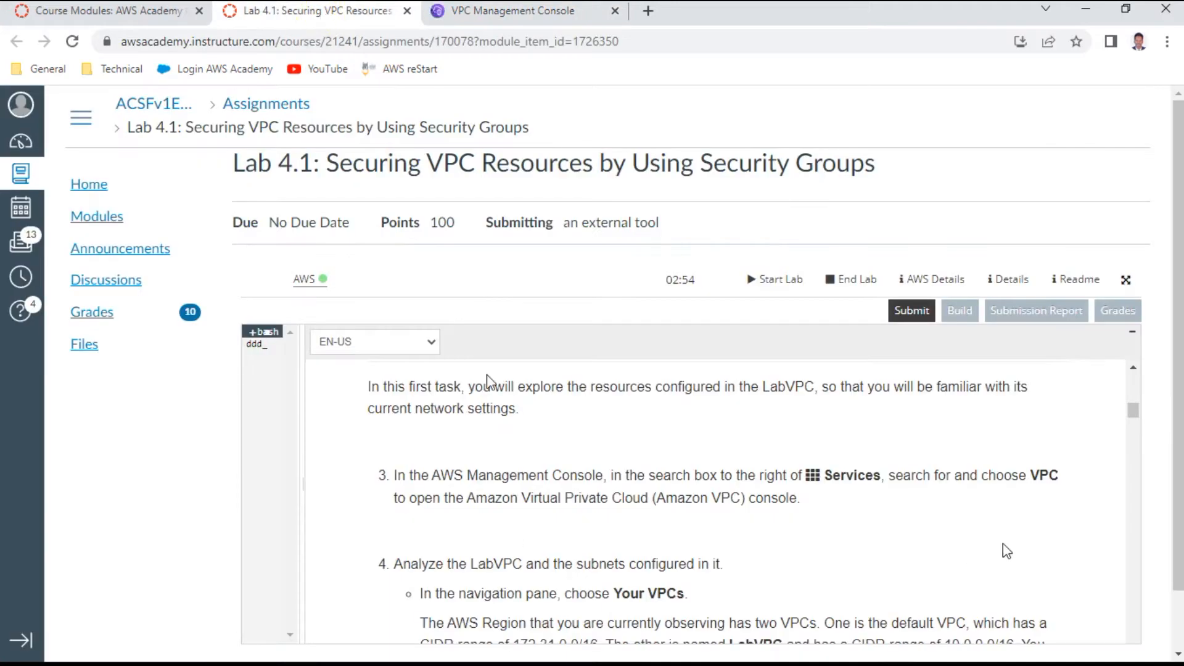
scroll(817, 513, "down", 3)
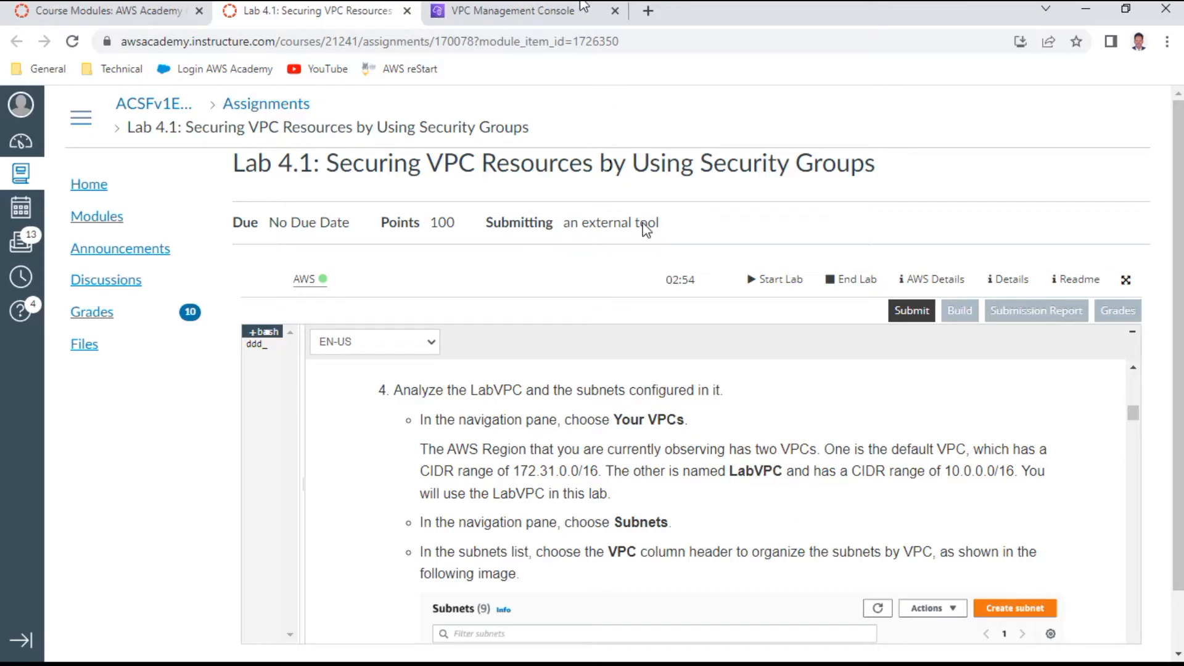
left_click(559, 11)
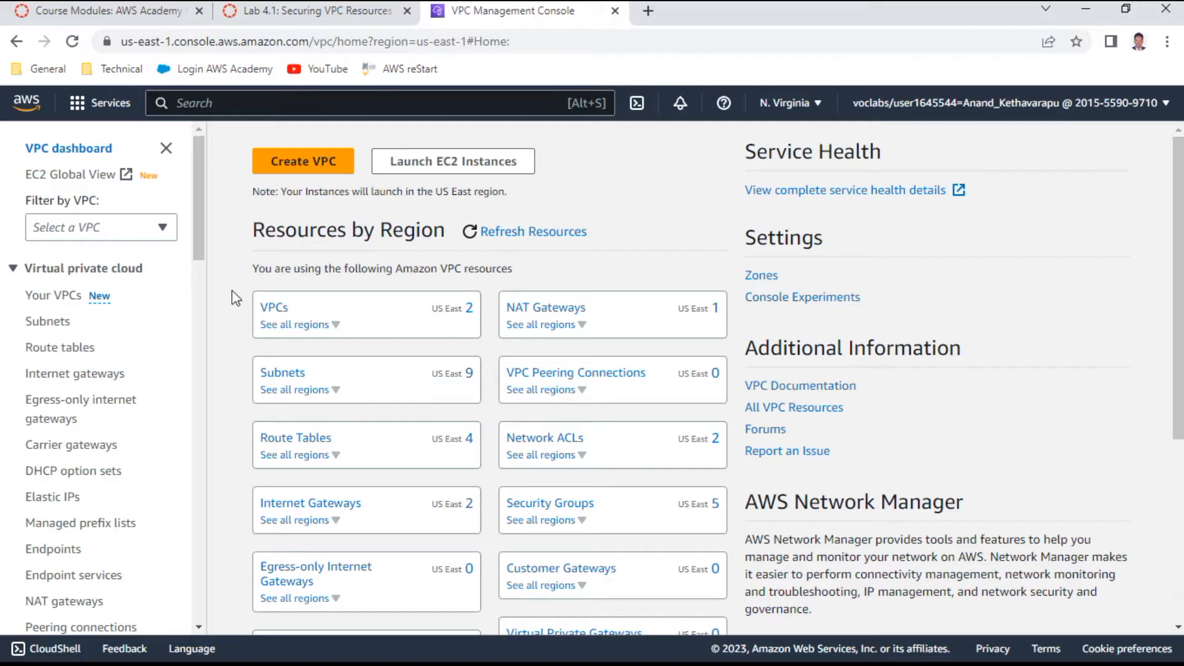
left_click(283, 308)
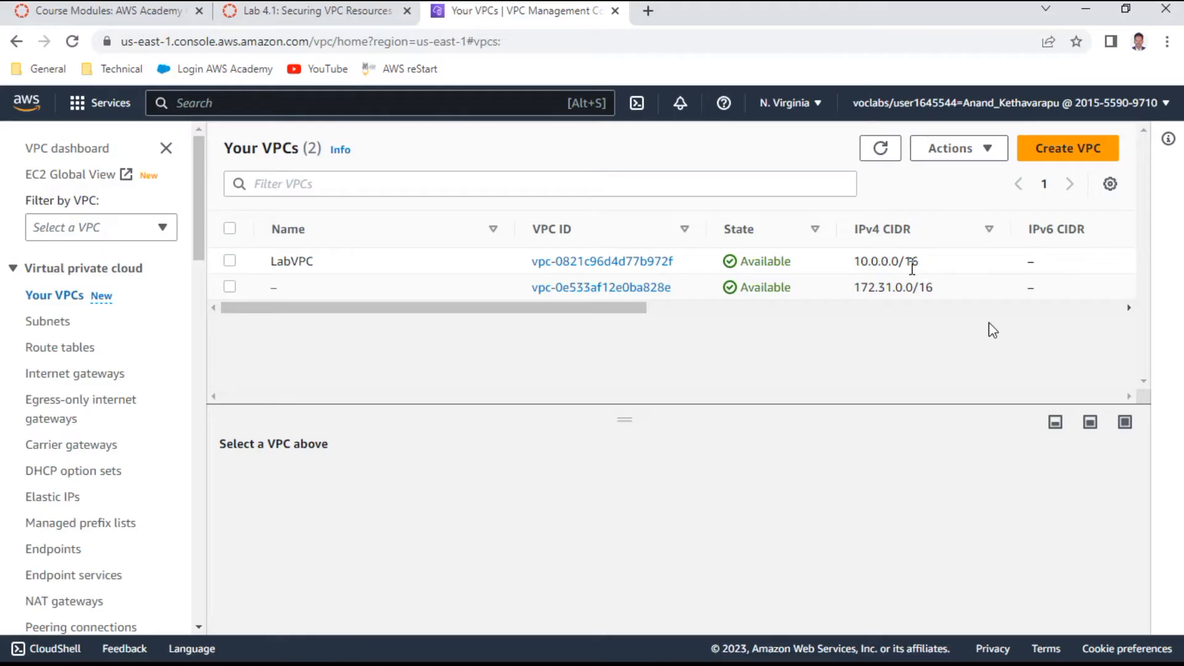
left_click_drag(635, 309, 1053, 320)
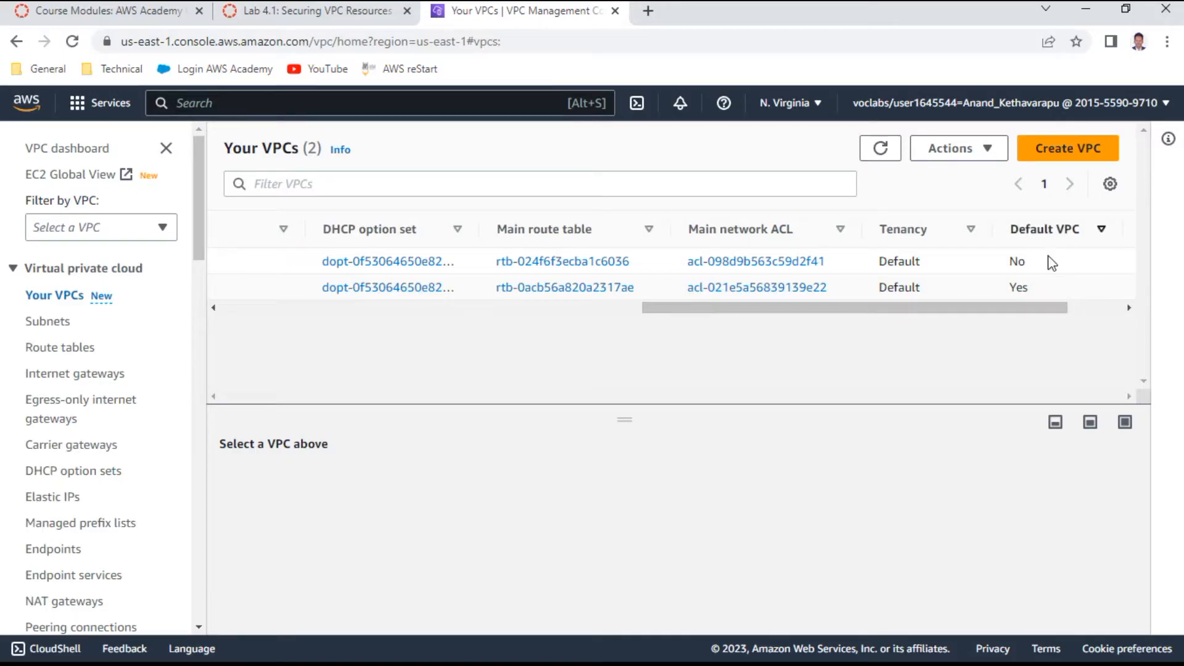
left_click_drag(986, 302, 537, 266)
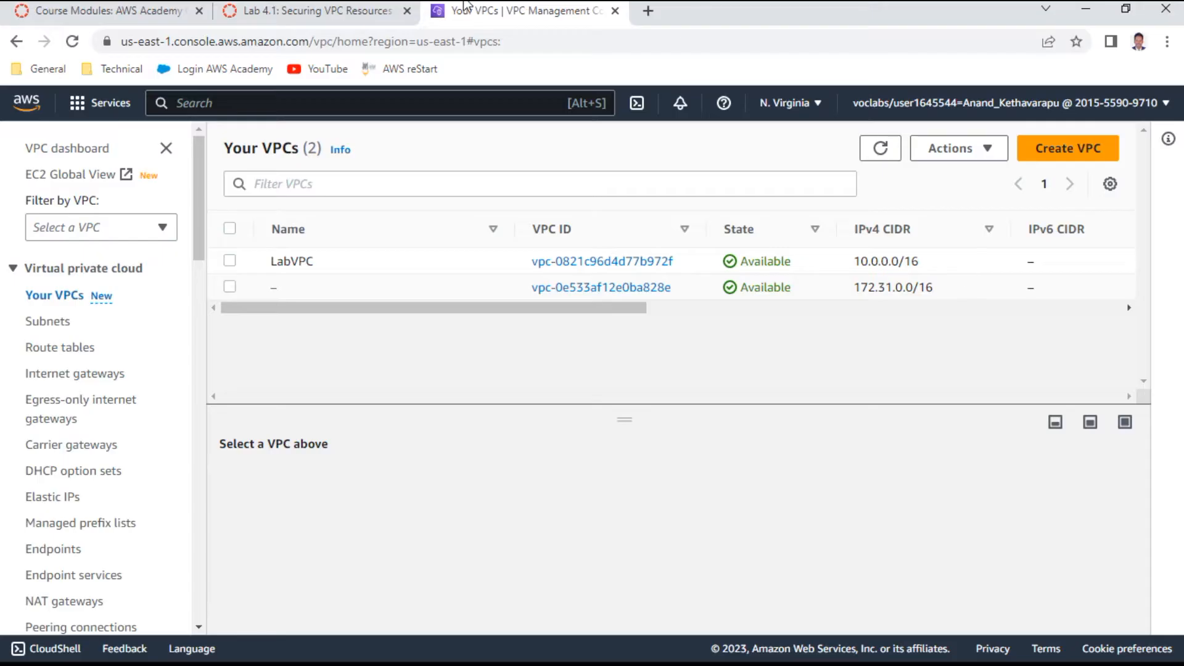
Step: Check the lab's subnet instructions, open the Subnets list in the VPC console and examine the subnets' names, VPCs and IPv4 CIDR ranges
left_click(320, 17)
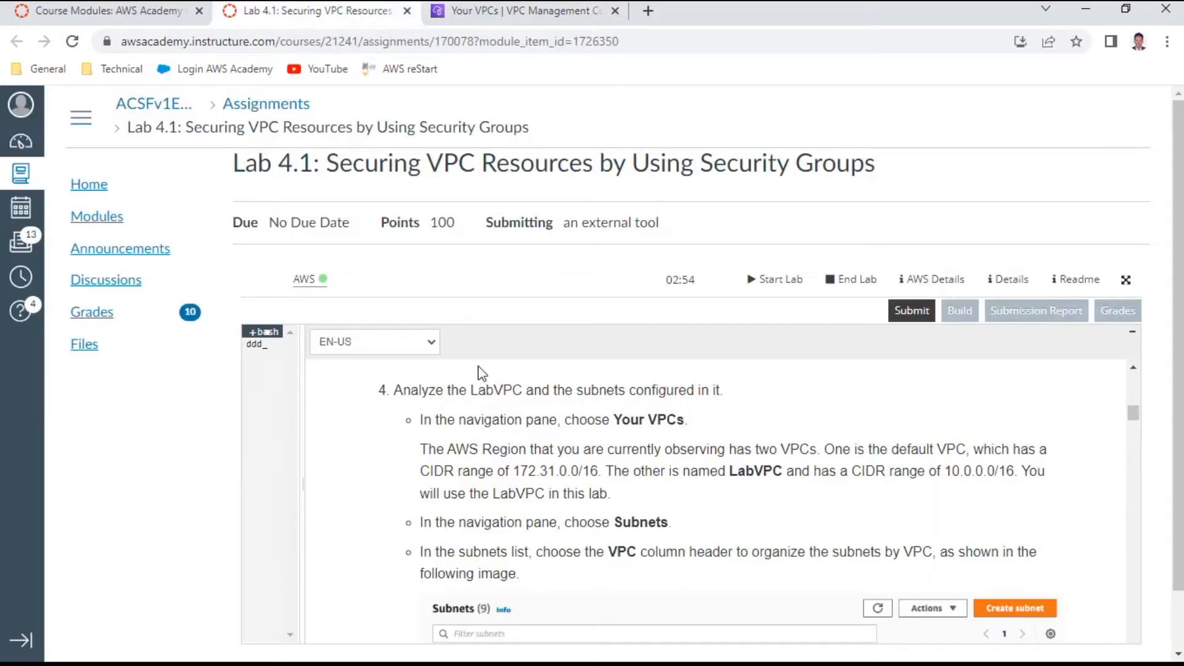
scroll(675, 447, "down", 2)
scroll(675, 455, "down", 2)
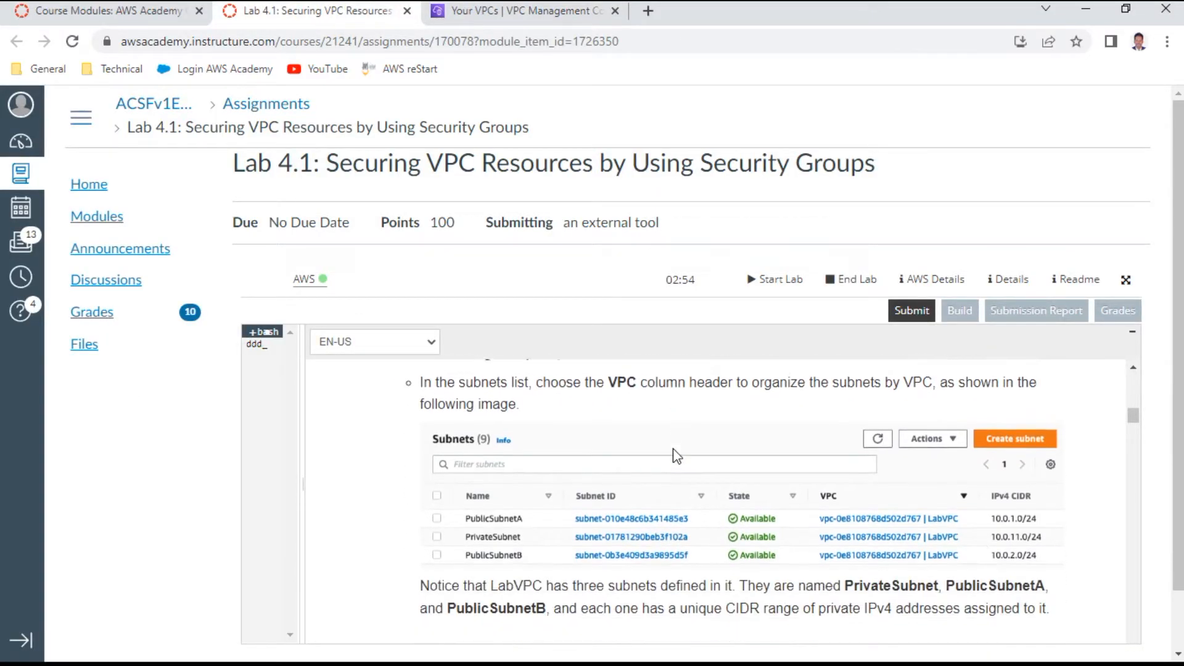
scroll(675, 455, "up", 2)
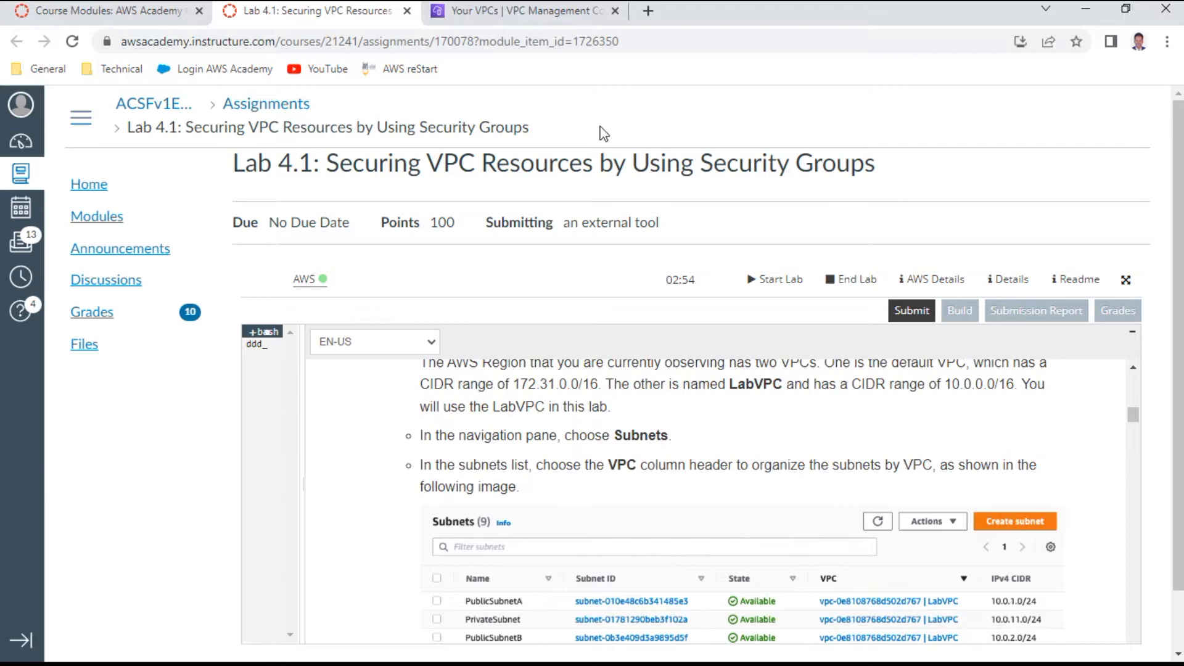
left_click(521, 12)
left_click(57, 320)
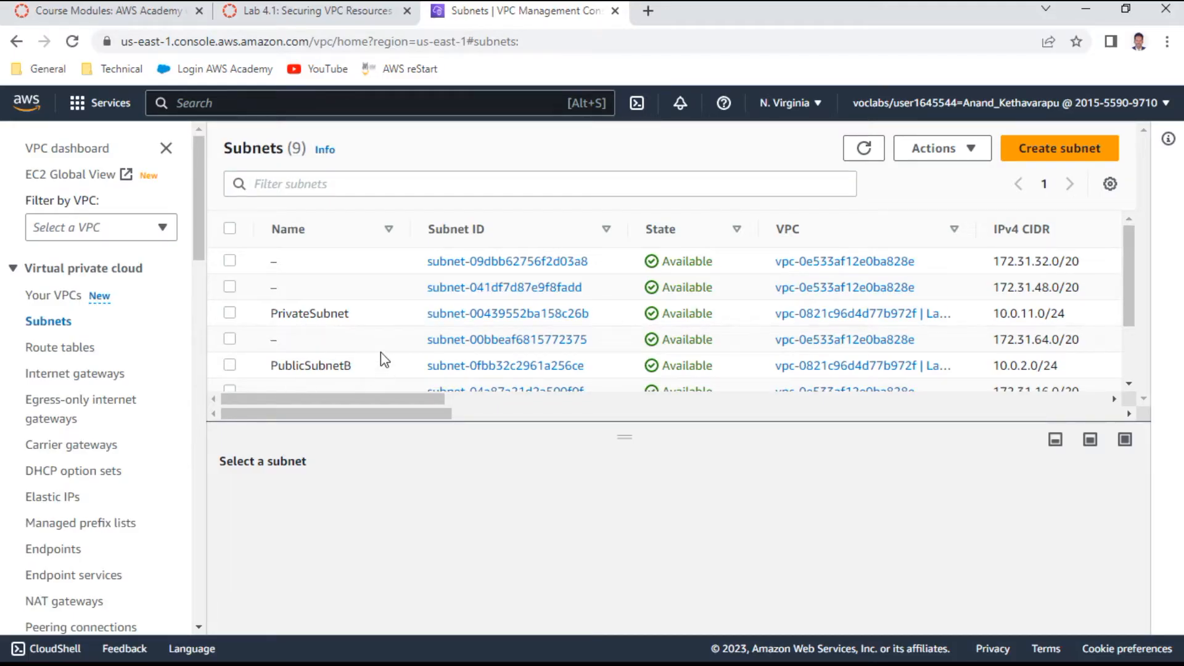
scroll(381, 353, "down", 3)
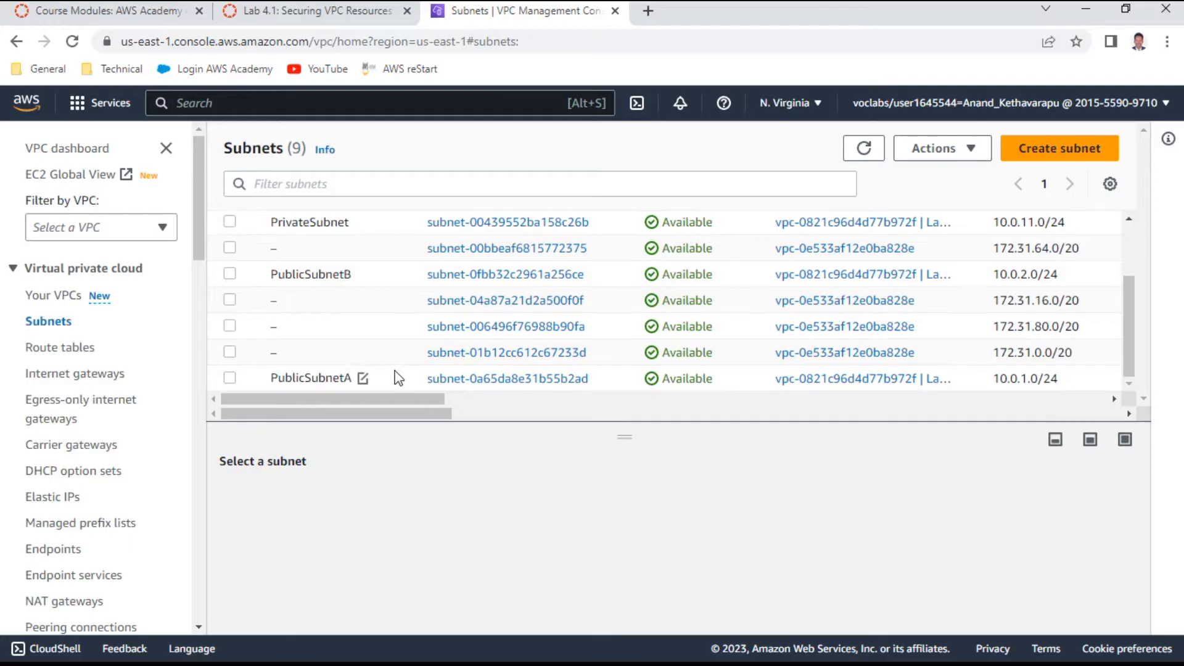
scroll(398, 373, "up", 3)
scroll(401, 371, "down", 3)
scroll(364, 280, "up", 3)
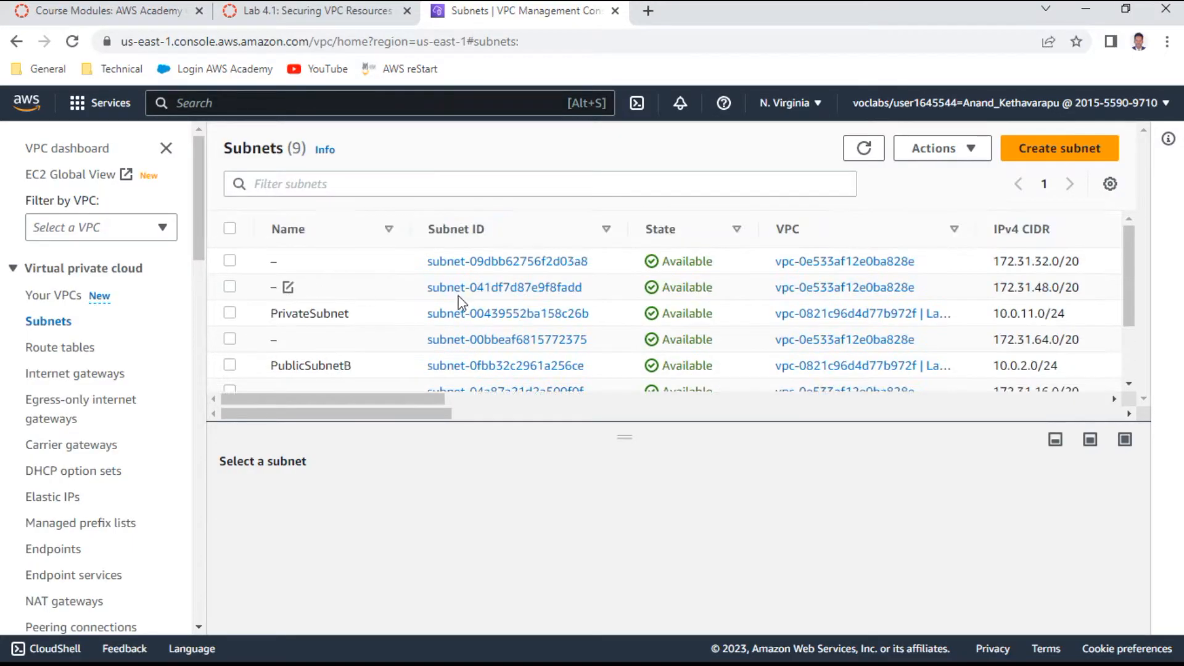
Step: Read lab step 5 on the PrivateSubnet routing details and look through the subnets in the VPC console again
left_click(285, 13)
scroll(660, 478, "down", 3)
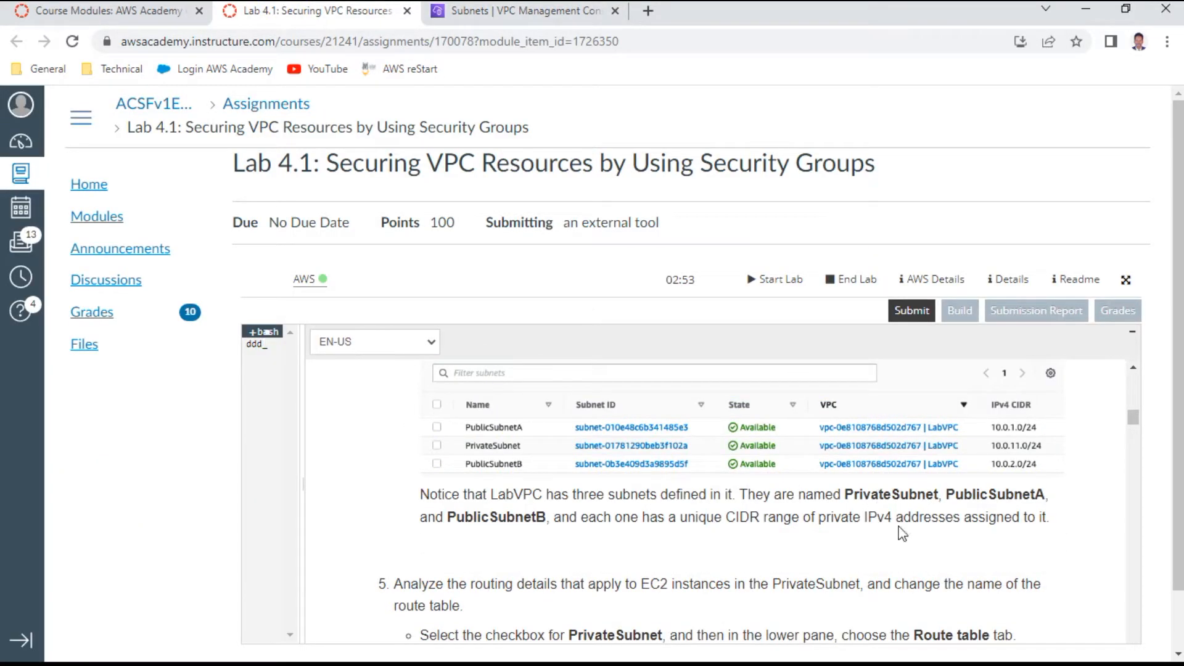
scroll(506, 515, "down", 2)
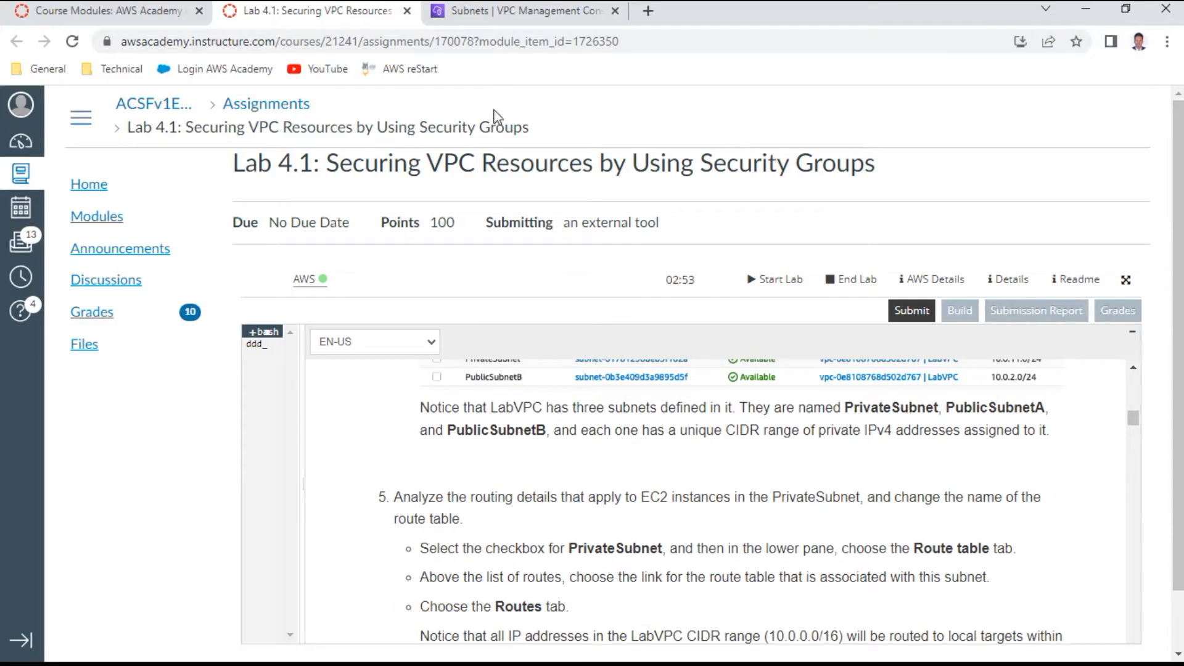
left_click(517, 14)
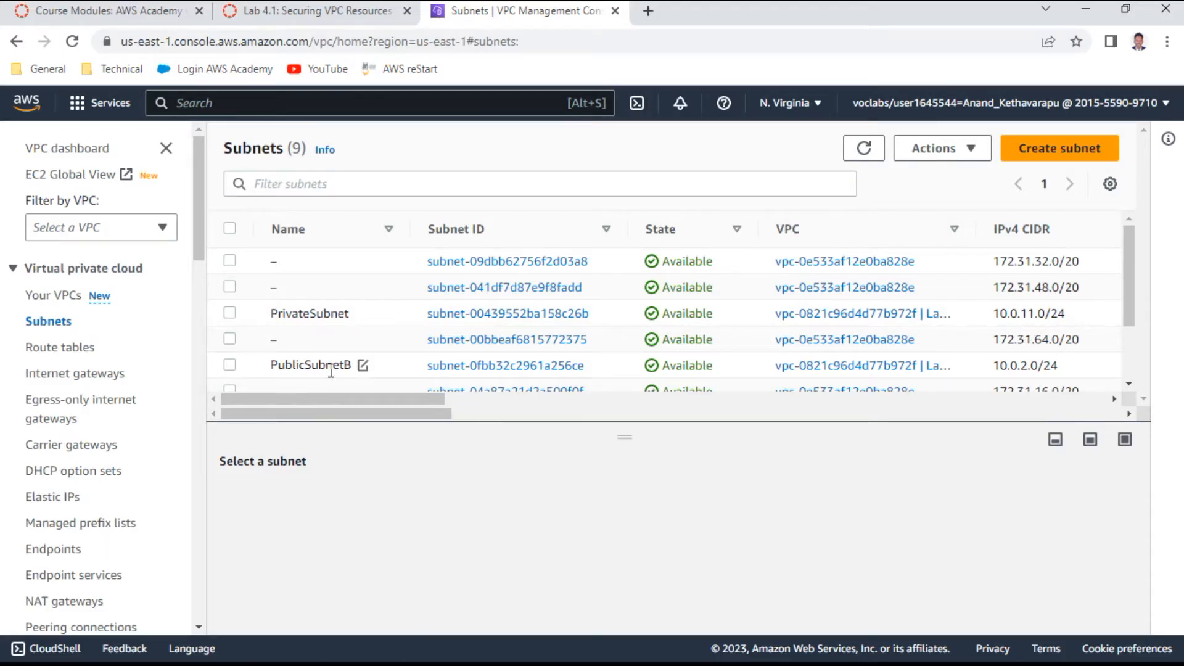
scroll(872, 373, "down", 2)
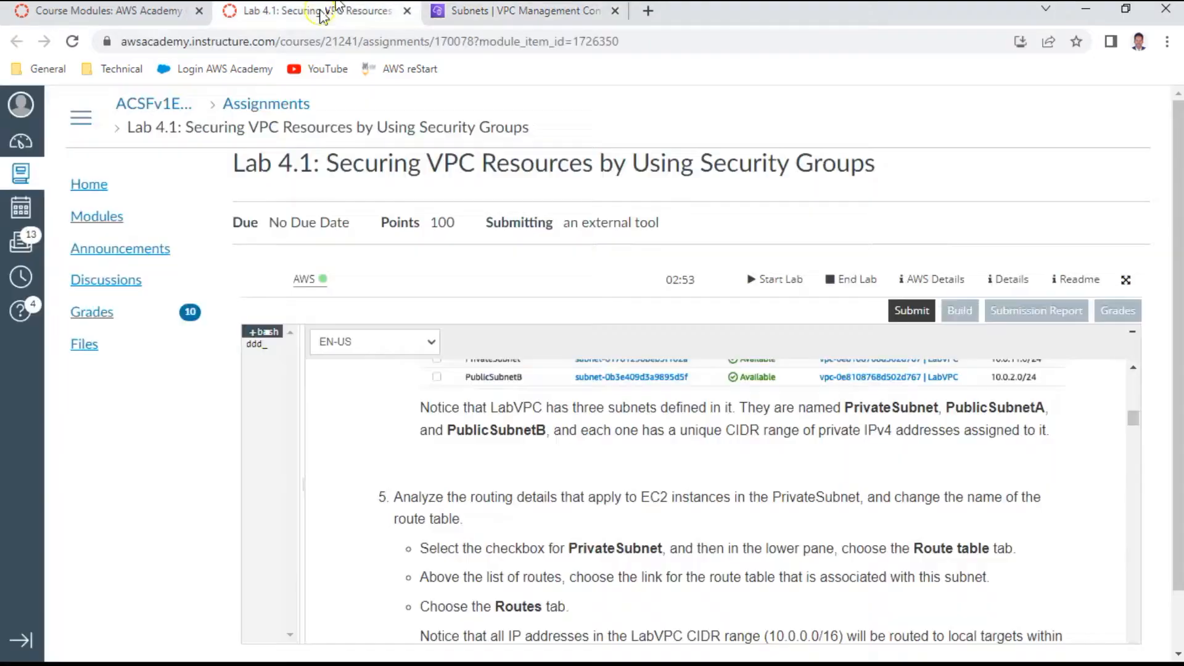
Step: Read lab step 5's route table instructions in full and locate the selected PrivateSubnet in the VPC console's subnets list
left_click(320, 11)
scroll(510, 484, "down", 2)
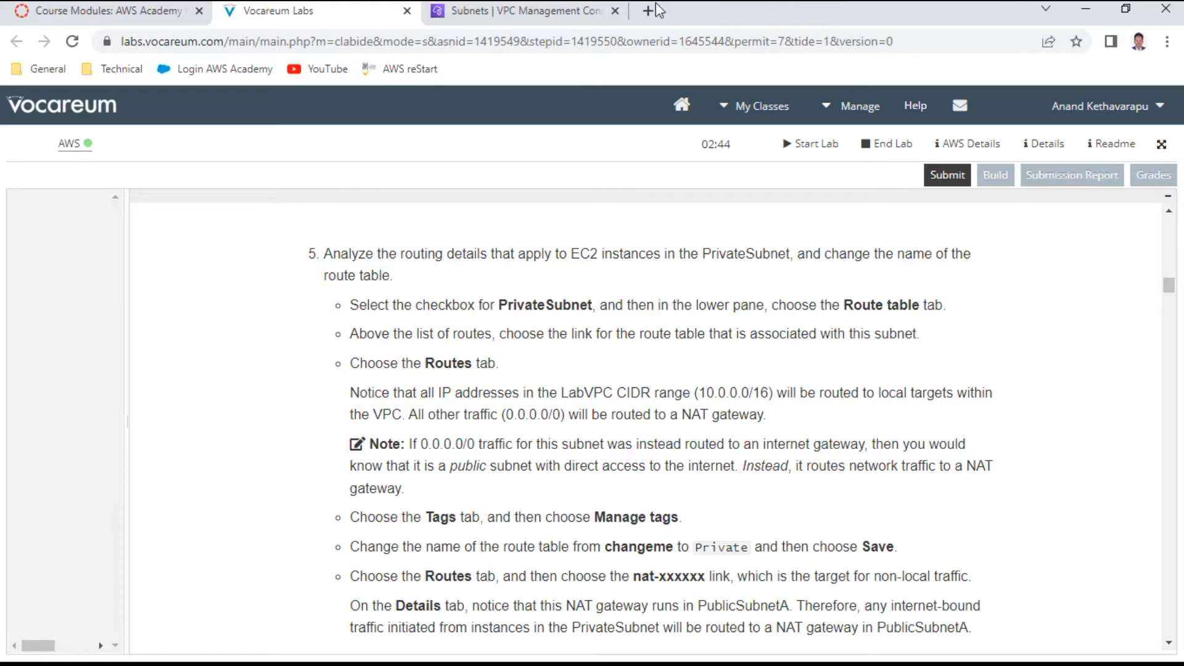
left_click(536, 11)
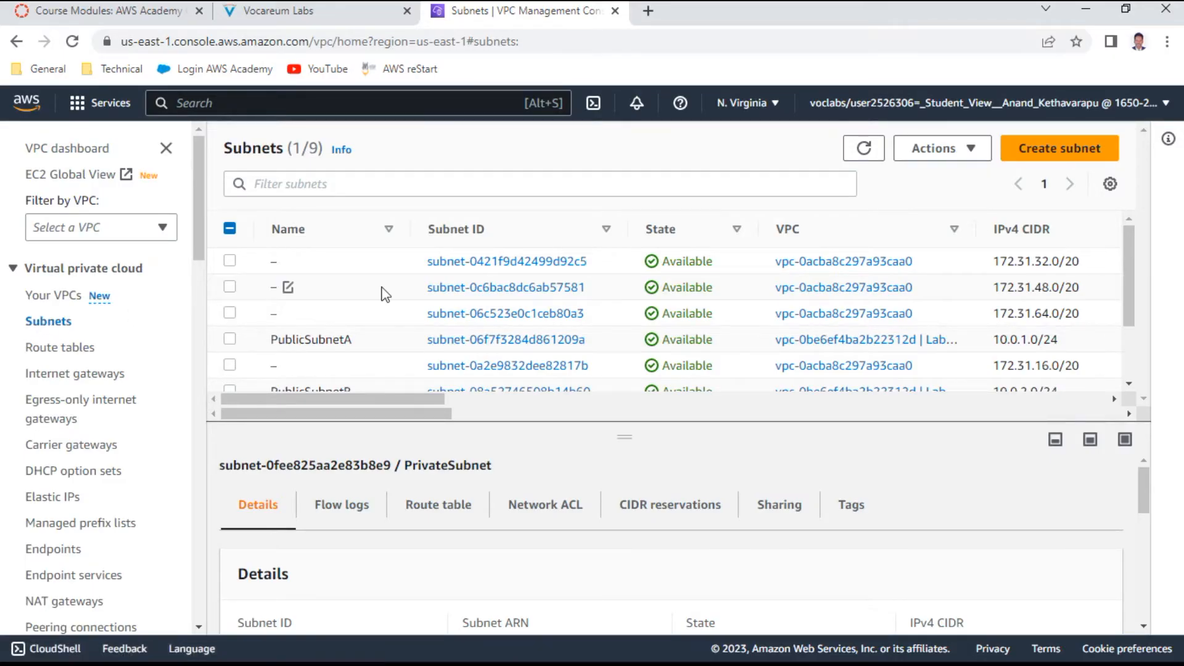
scroll(384, 293, "down", 2)
scroll(384, 296, "up", 2)
scroll(395, 342, "down", 2)
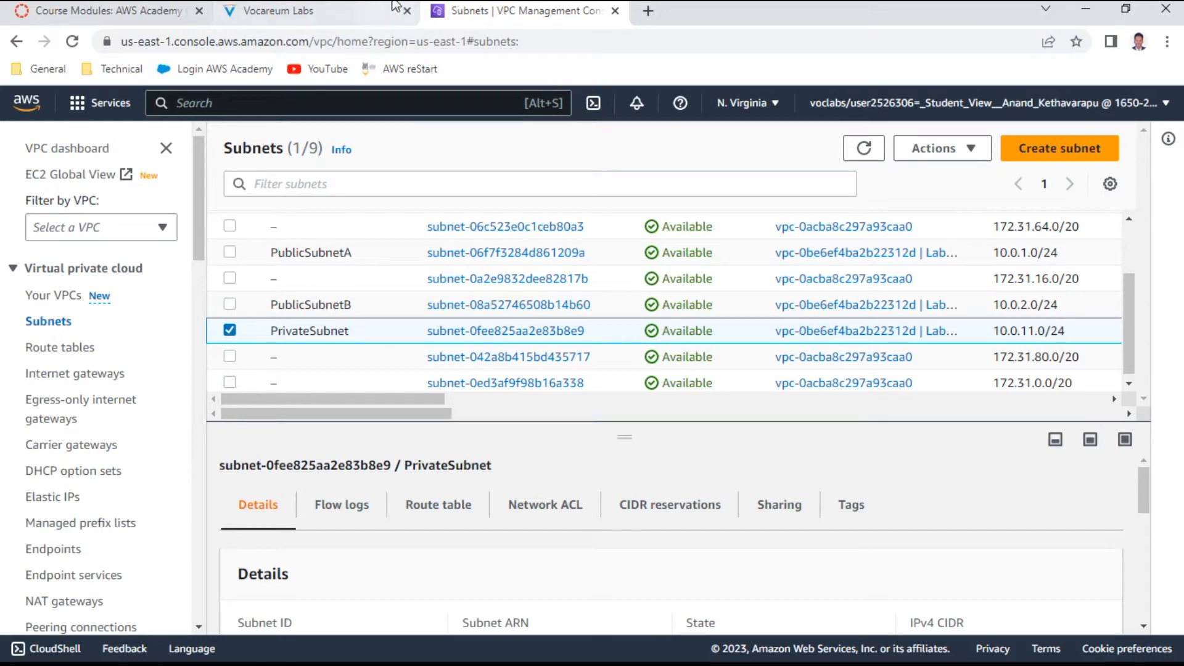
left_click(343, 16)
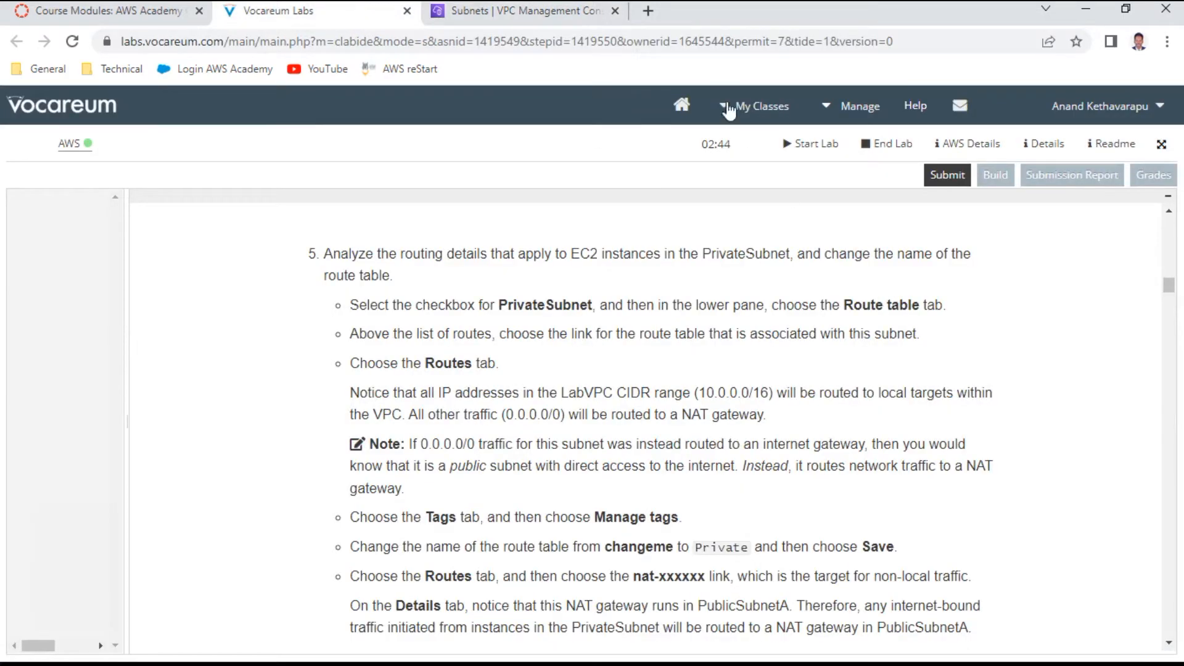
left_click(556, 12)
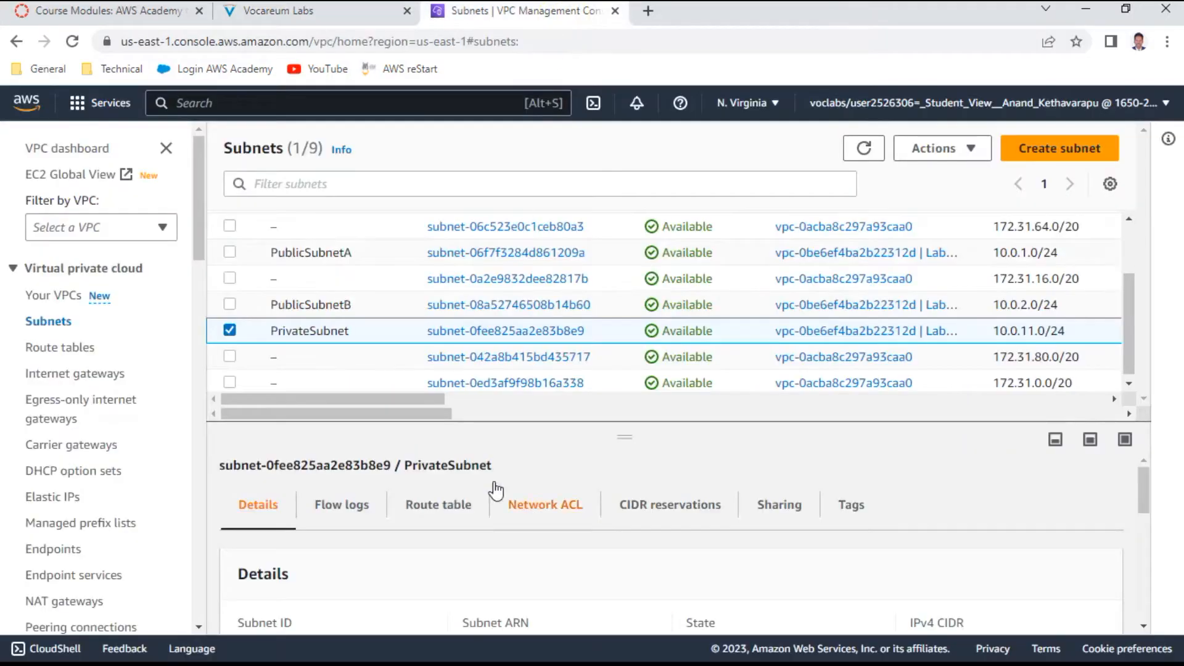
Step: Show PrivateSubnet's route table details, check them against lab step 5 and examine the destinations and targets of its routes
left_click(425, 505)
scroll(540, 501, "down", 2)
scroll(540, 501, "down", 1)
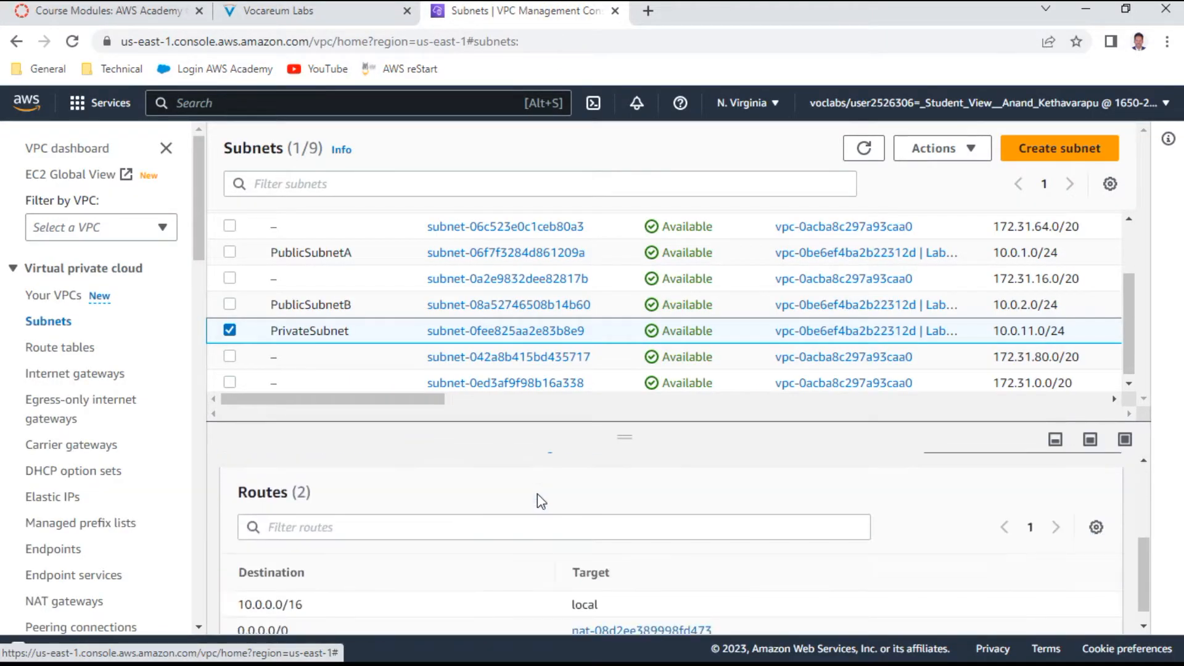
scroll(540, 501, "down", 1)
scroll(539, 501, "up", 1)
scroll(538, 494, "up", 2)
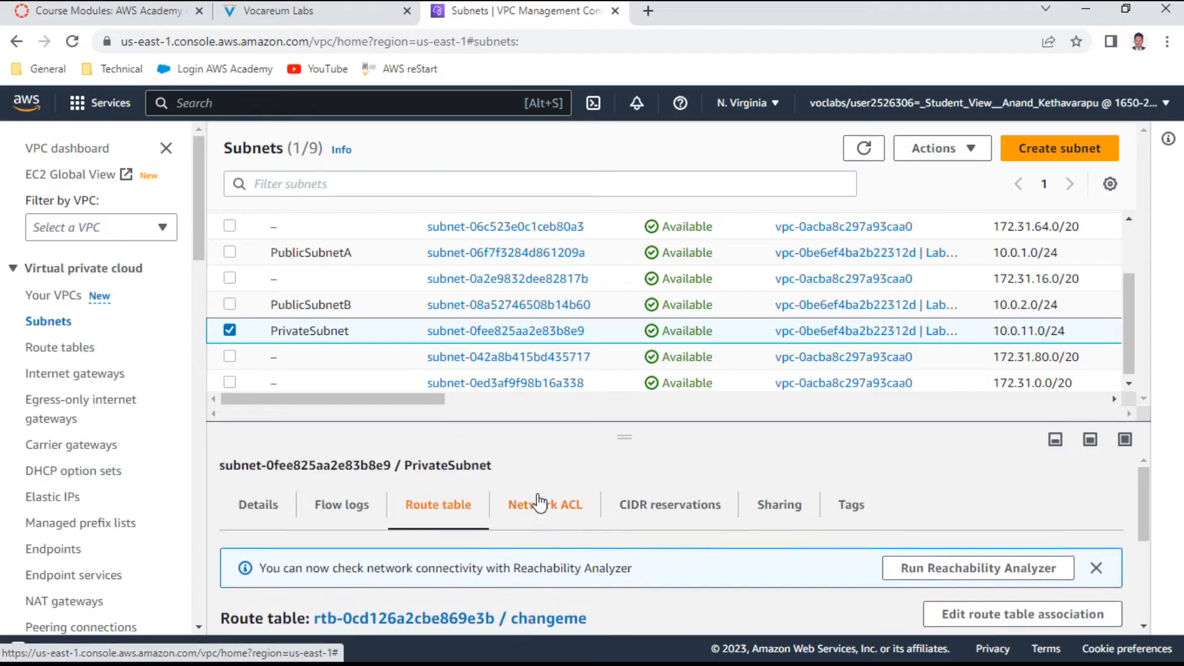
left_click(344, 19)
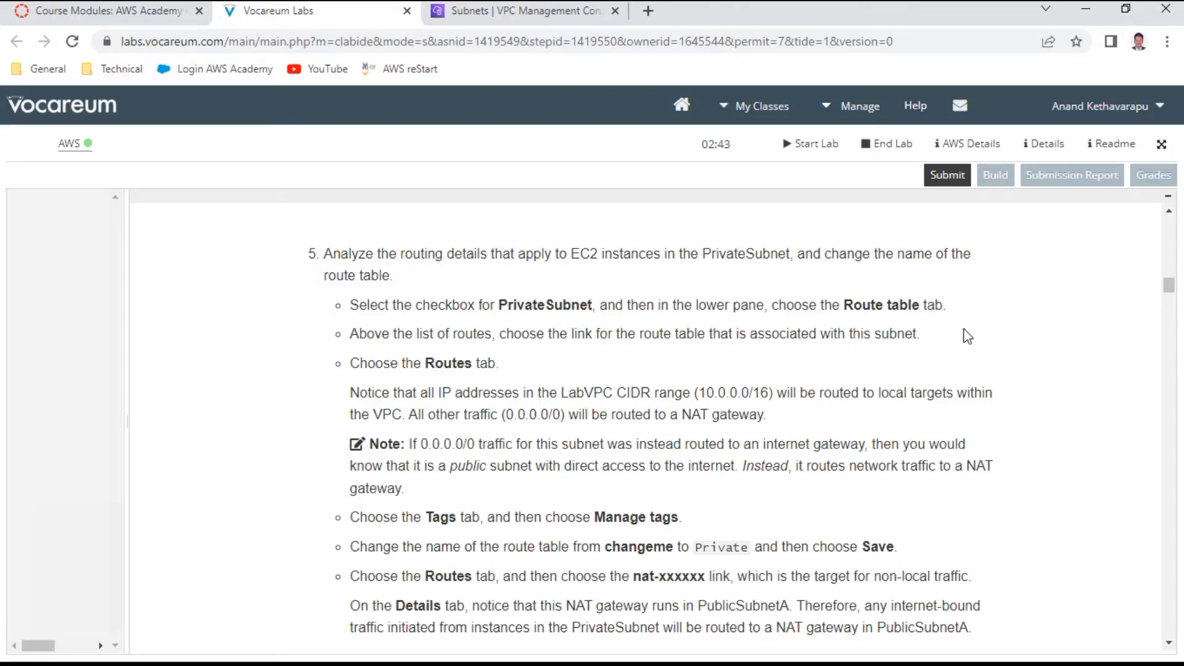
left_click(527, 14)
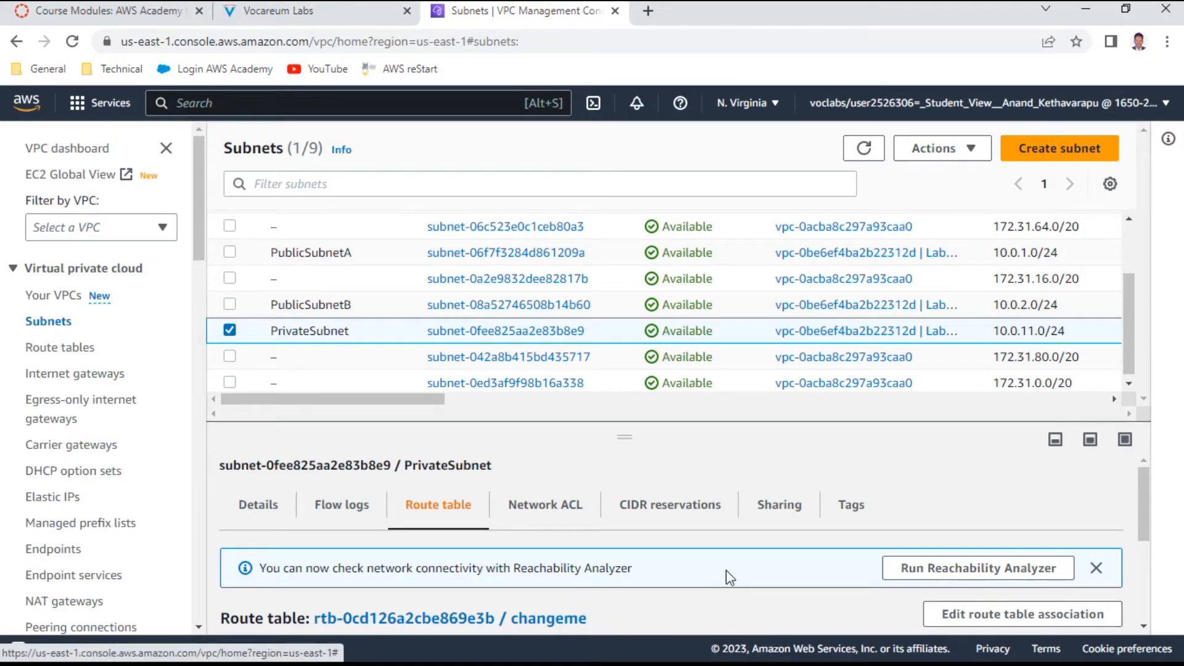
scroll(727, 570, "down", 1)
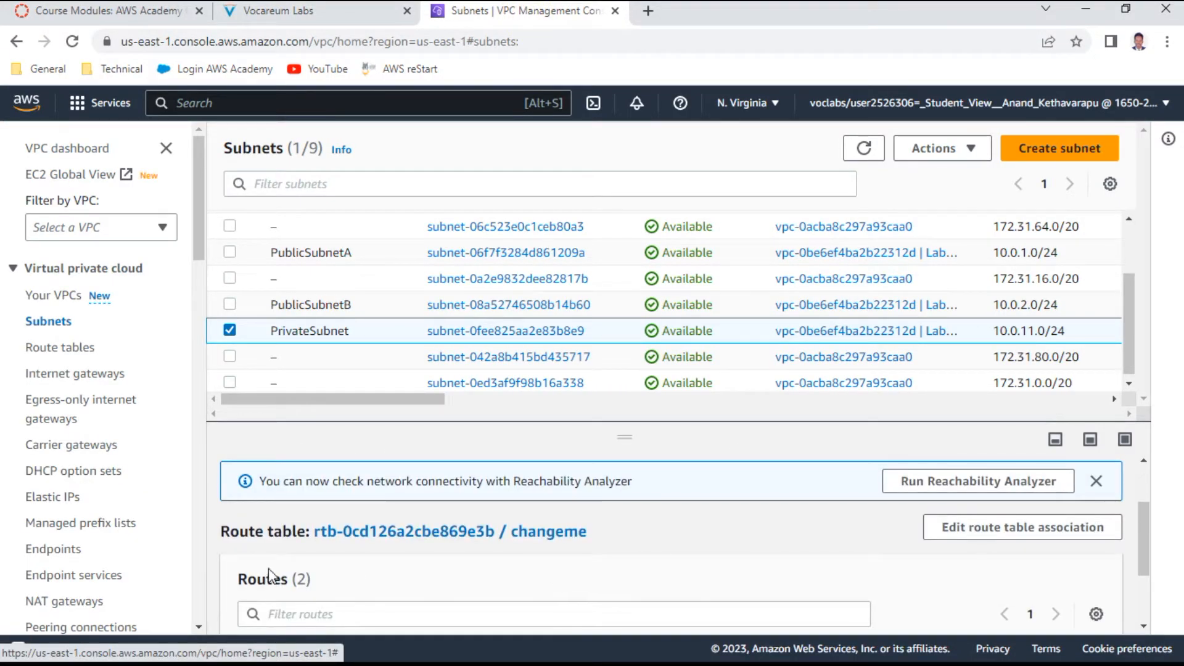
scroll(503, 538, "down", 1)
scroll(504, 538, "down", 1)
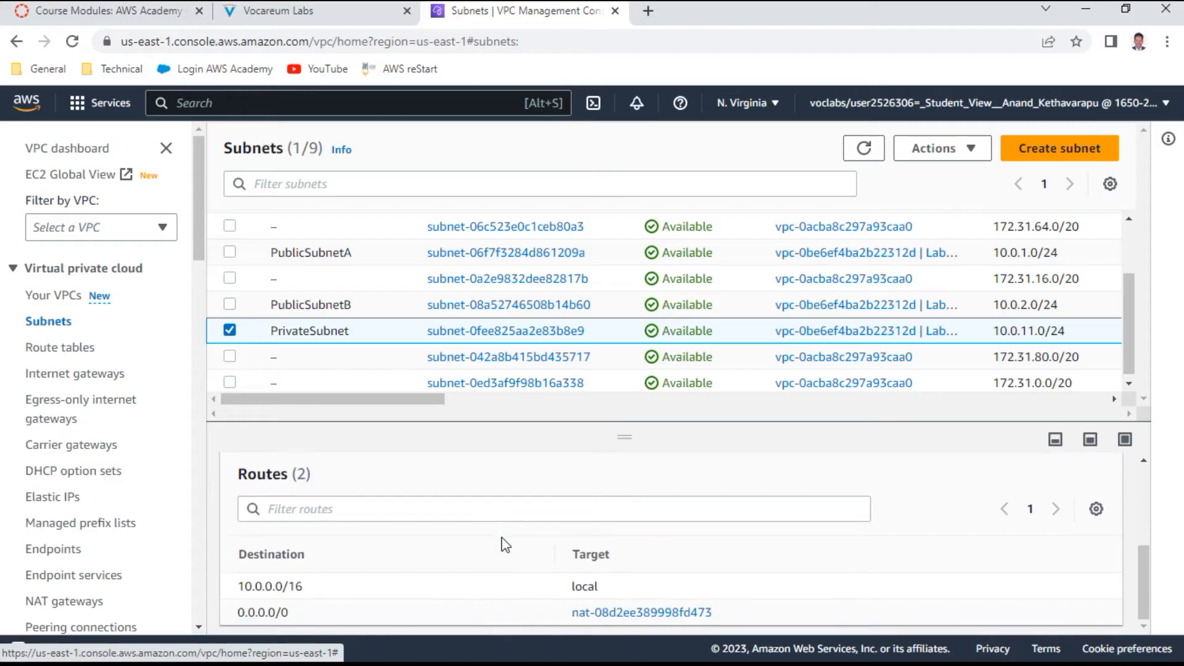
scroll(709, 549, "up", 3)
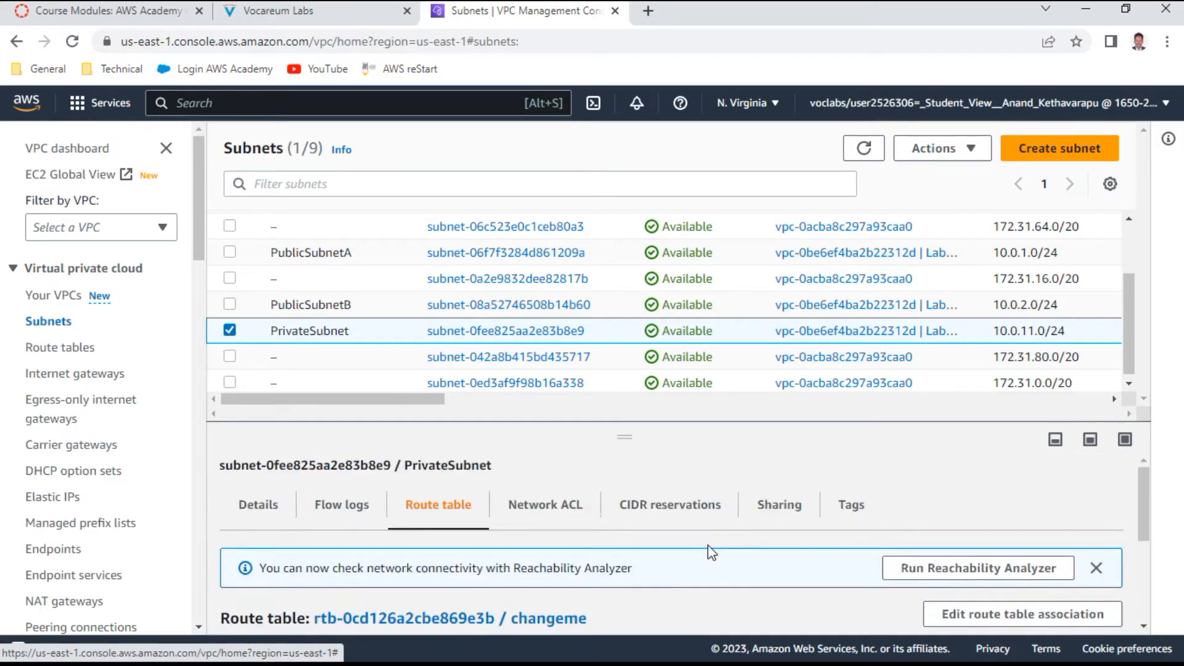
left_click(1009, 615)
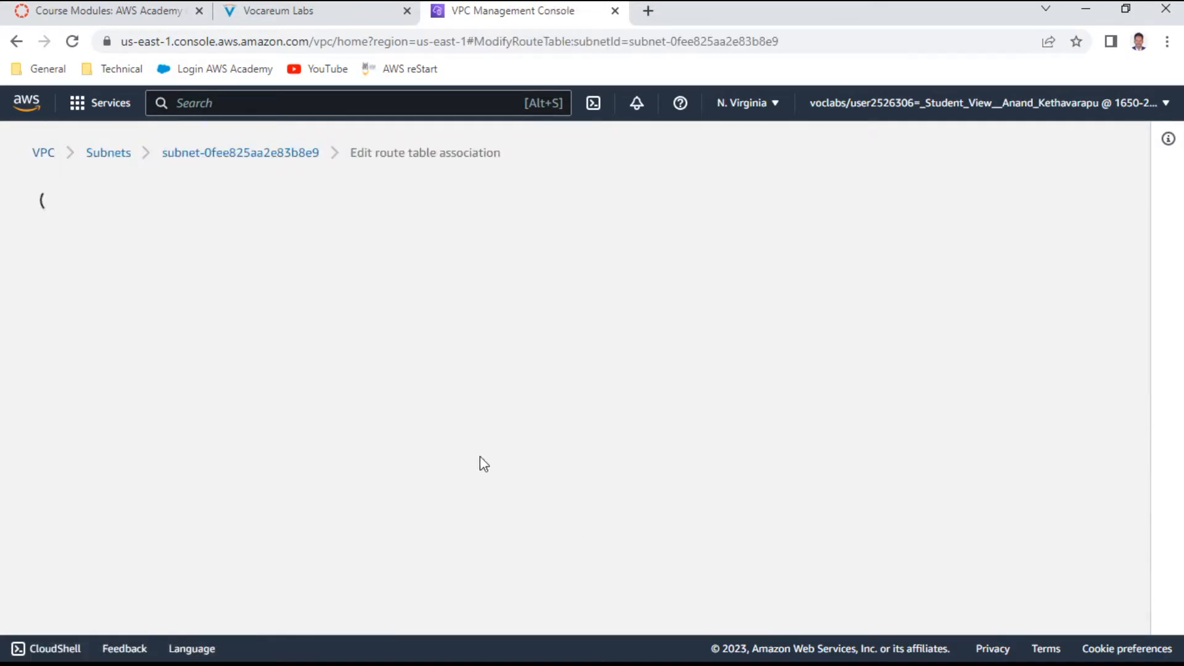
scroll(416, 401, "down", 2)
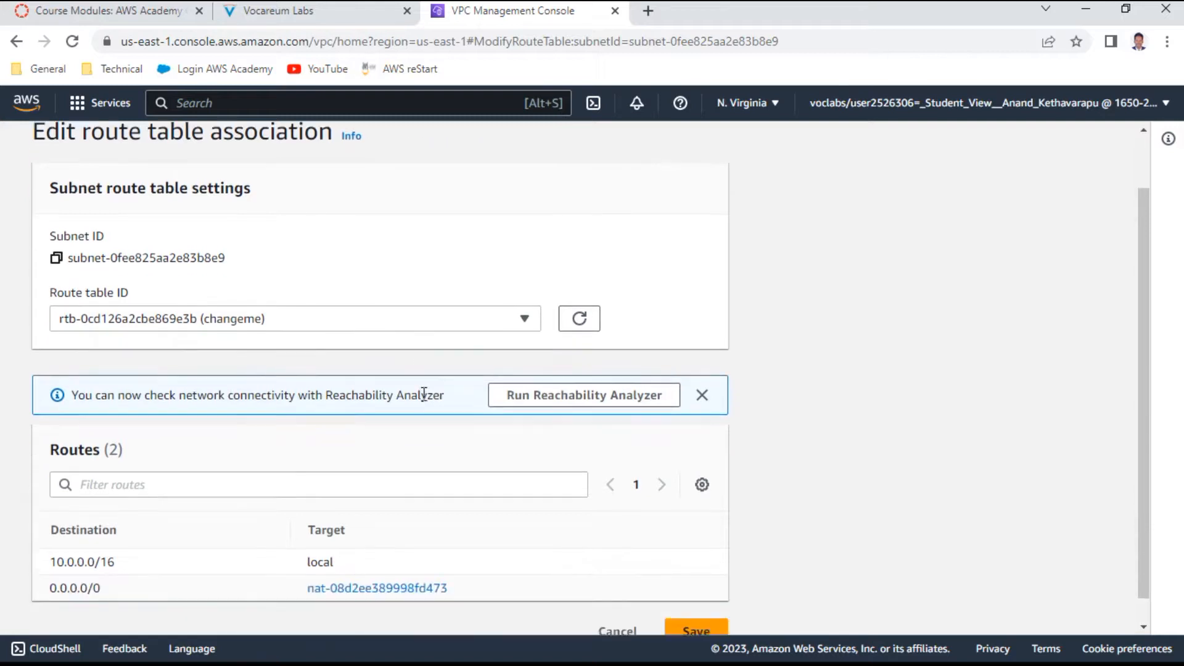
scroll(420, 398, "up", 2)
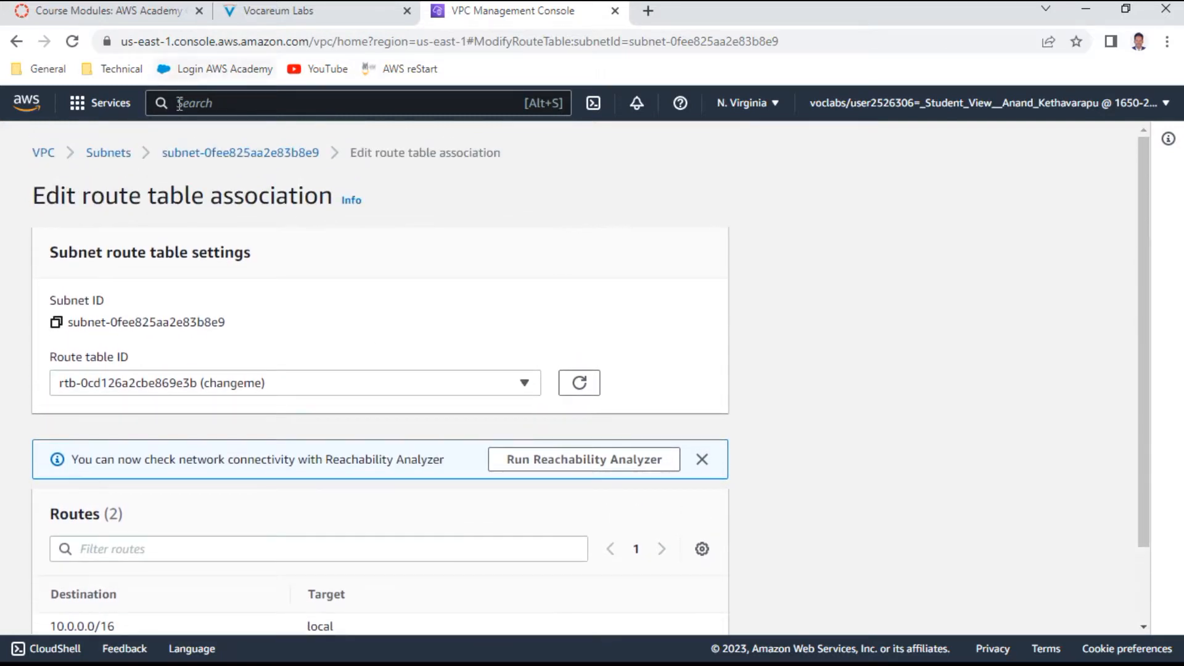
left_click(310, 158)
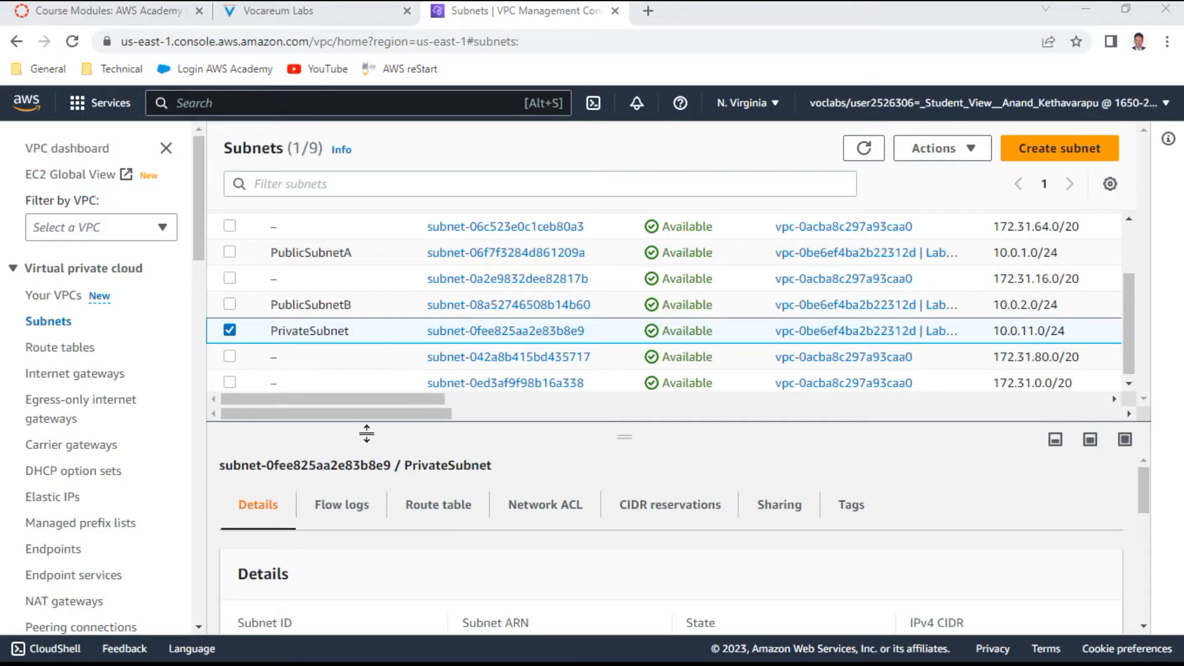
Step: Open the route table associated with PrivateSubnet and bring up its tags for editing
left_click(432, 511)
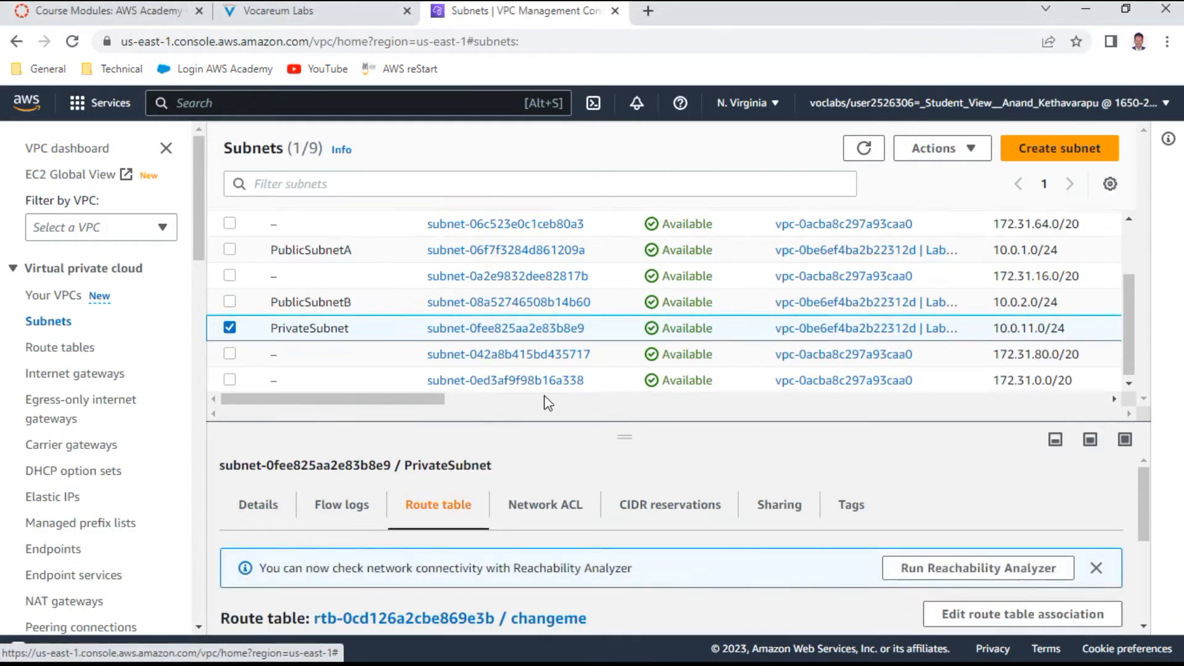
scroll(474, 515, "down", 1)
scroll(473, 515, "down", 1)
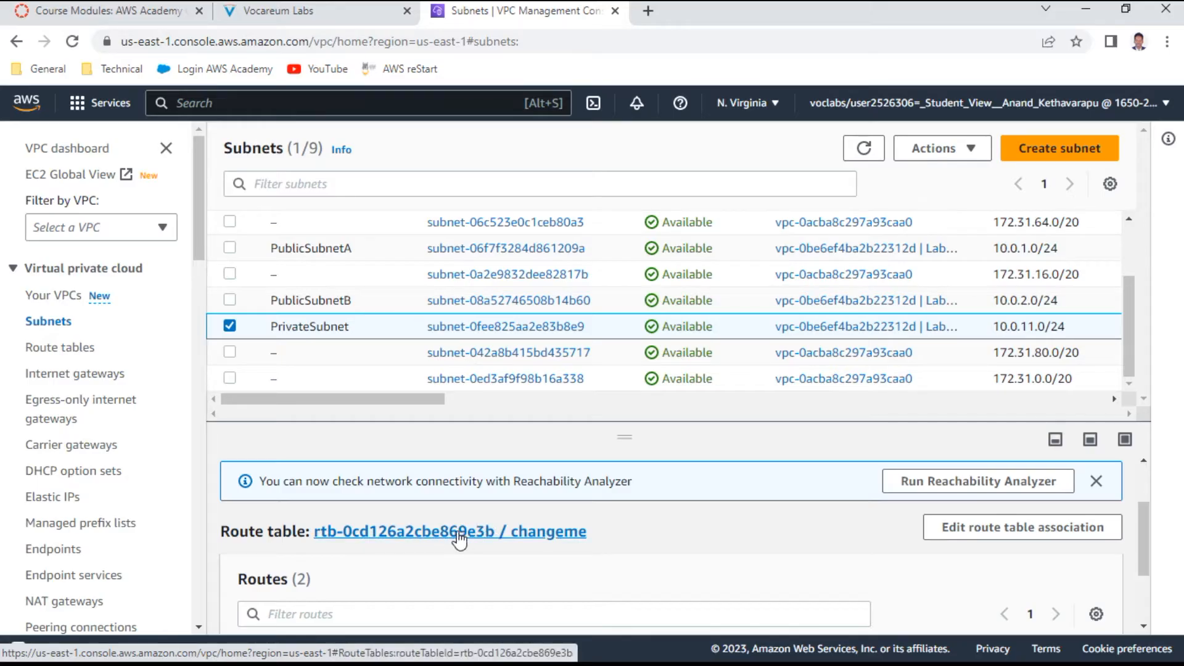
left_click(460, 536)
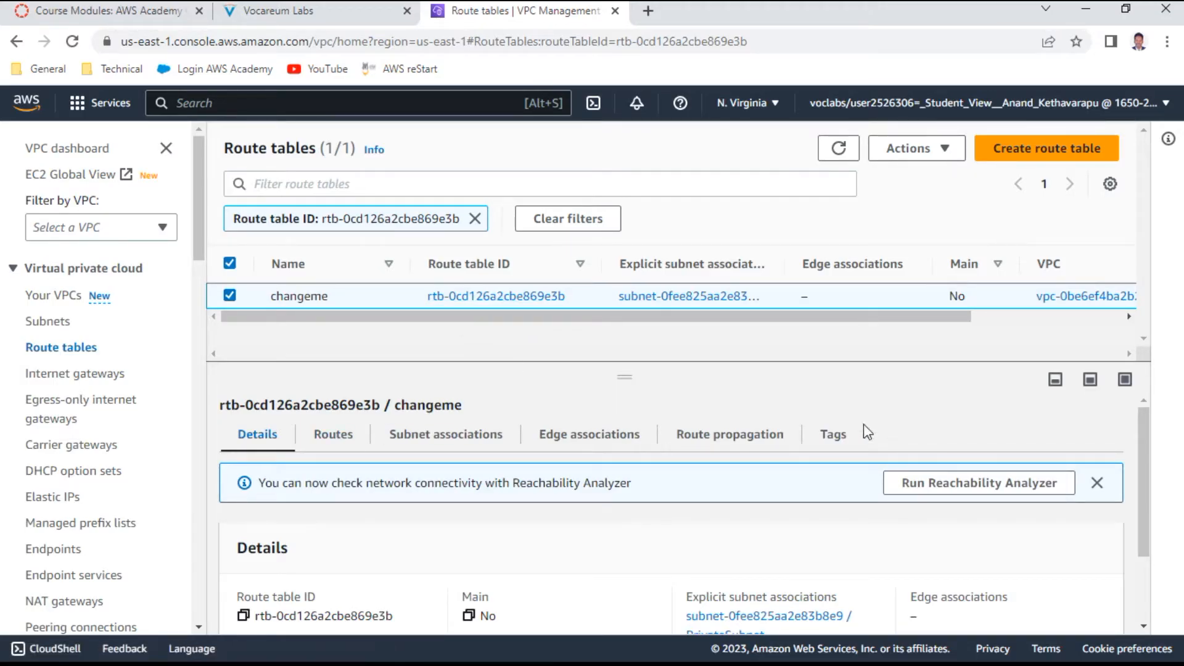
left_click(841, 432)
scroll(872, 425, "down", 2)
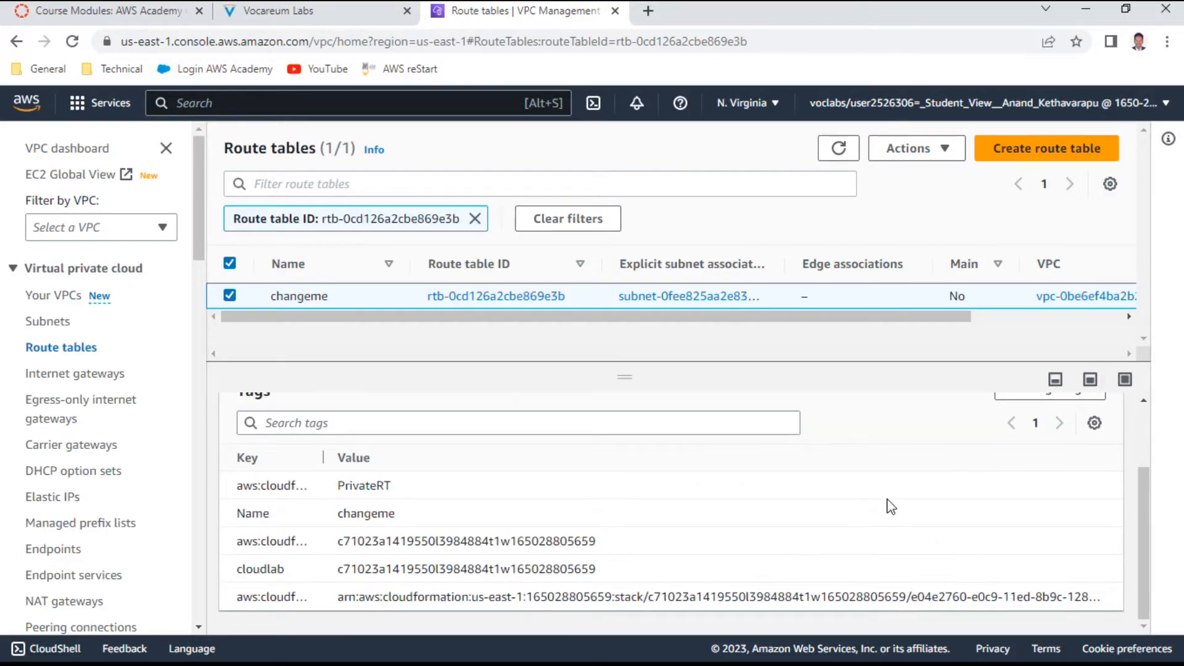
scroll(889, 502, "up", 3)
left_click(1031, 485)
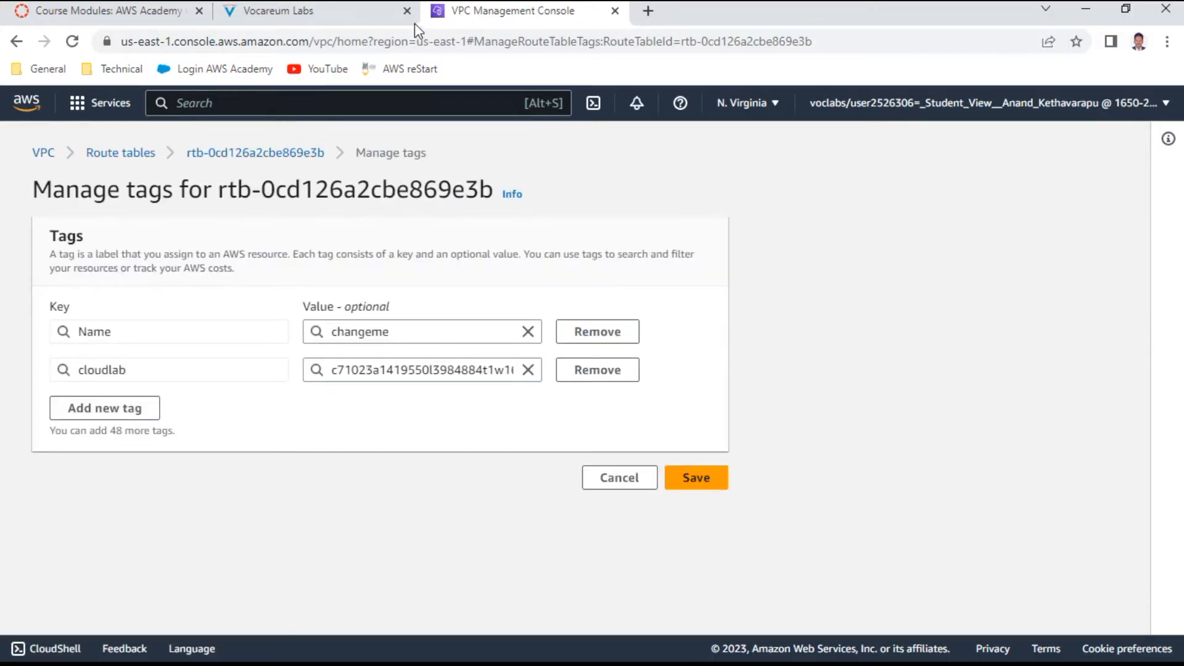
Step: Copy the new route table name from lab step 5, set the Name tag's value to Private and save the tags
left_click(344, 14)
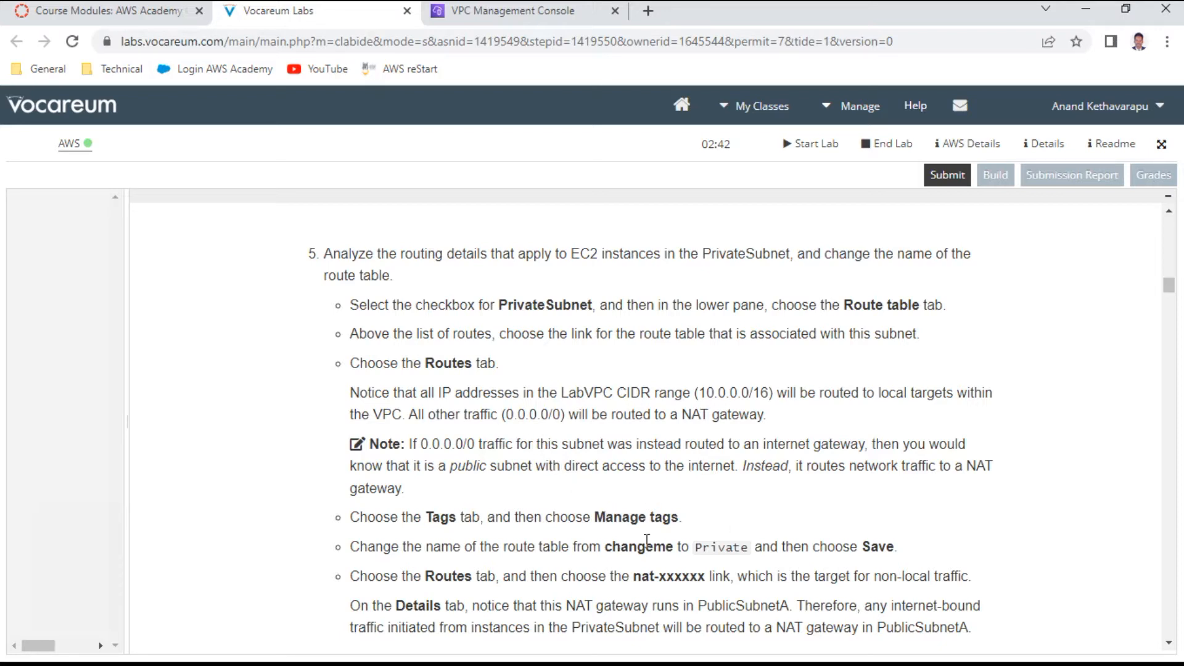
double_click(711, 547)
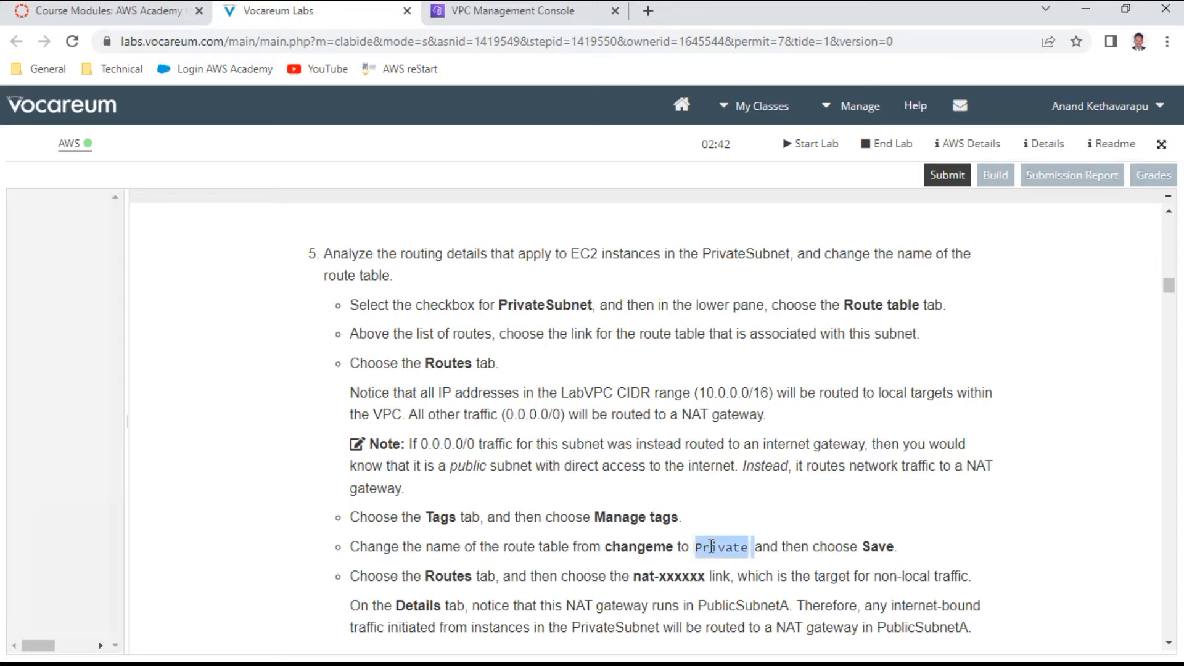
right_click(711, 546)
left_click(746, 419)
left_click(483, 13)
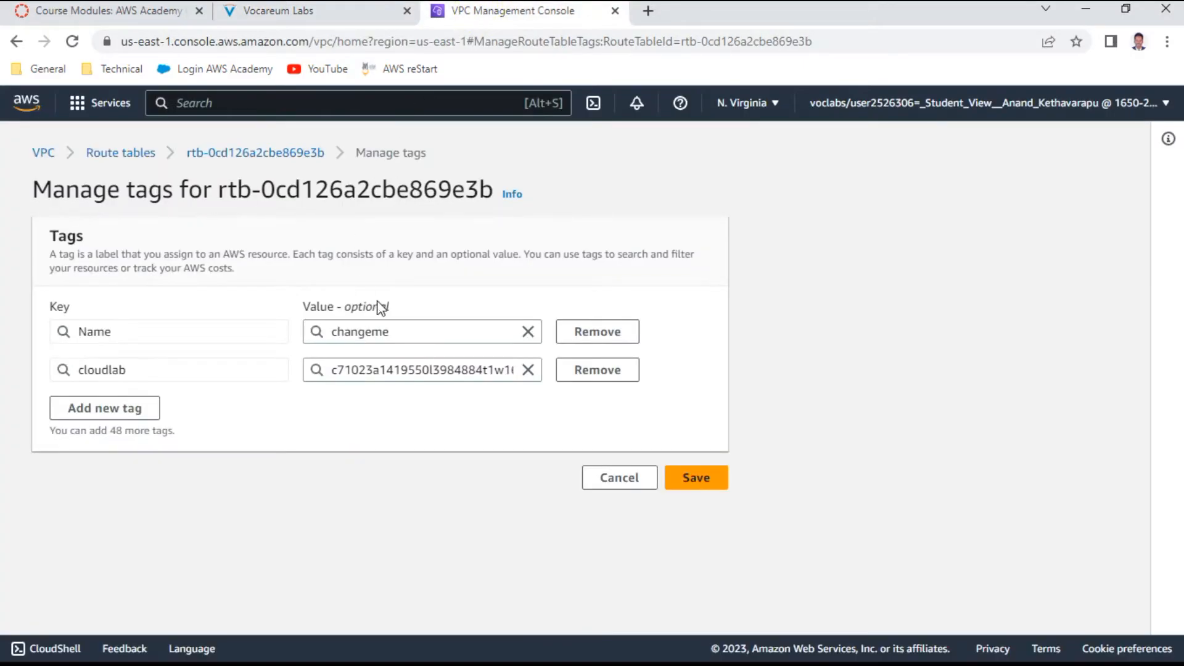
double_click(393, 329)
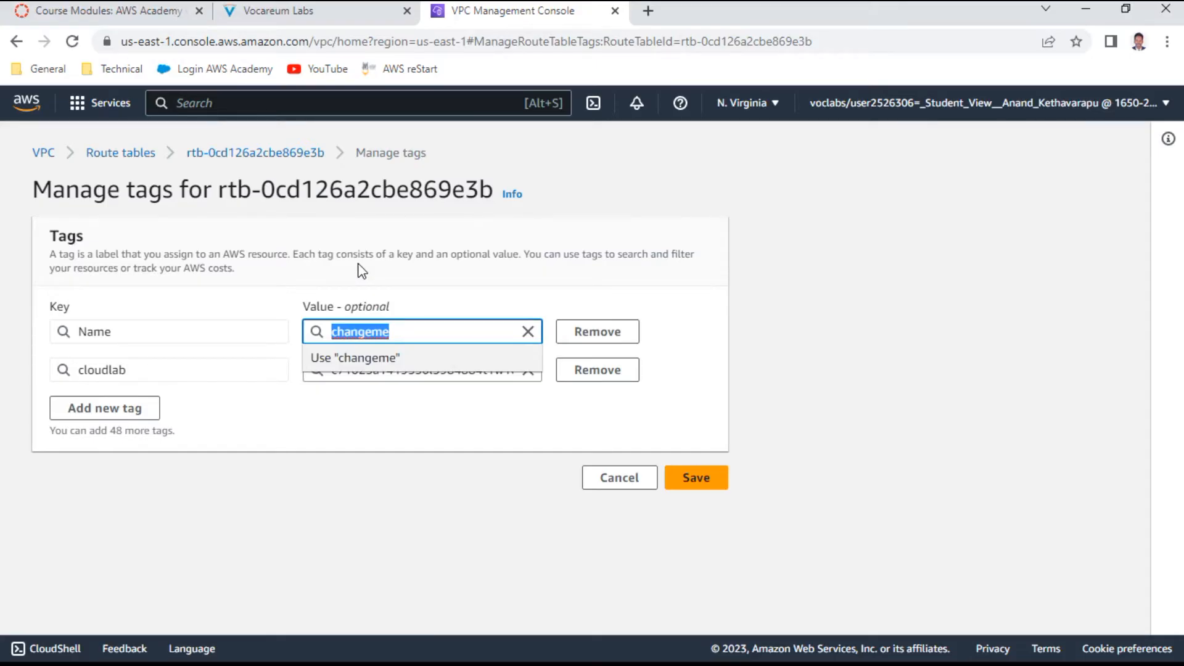
key("ctrl+v")
key("BackSpace")
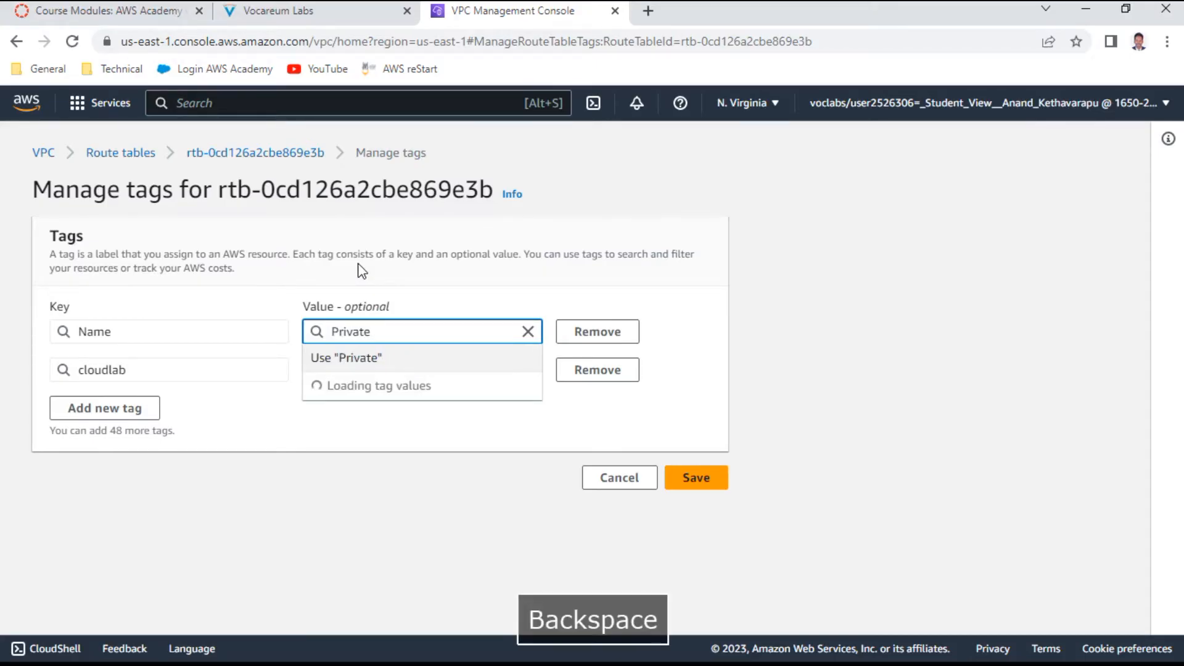
left_click(798, 350)
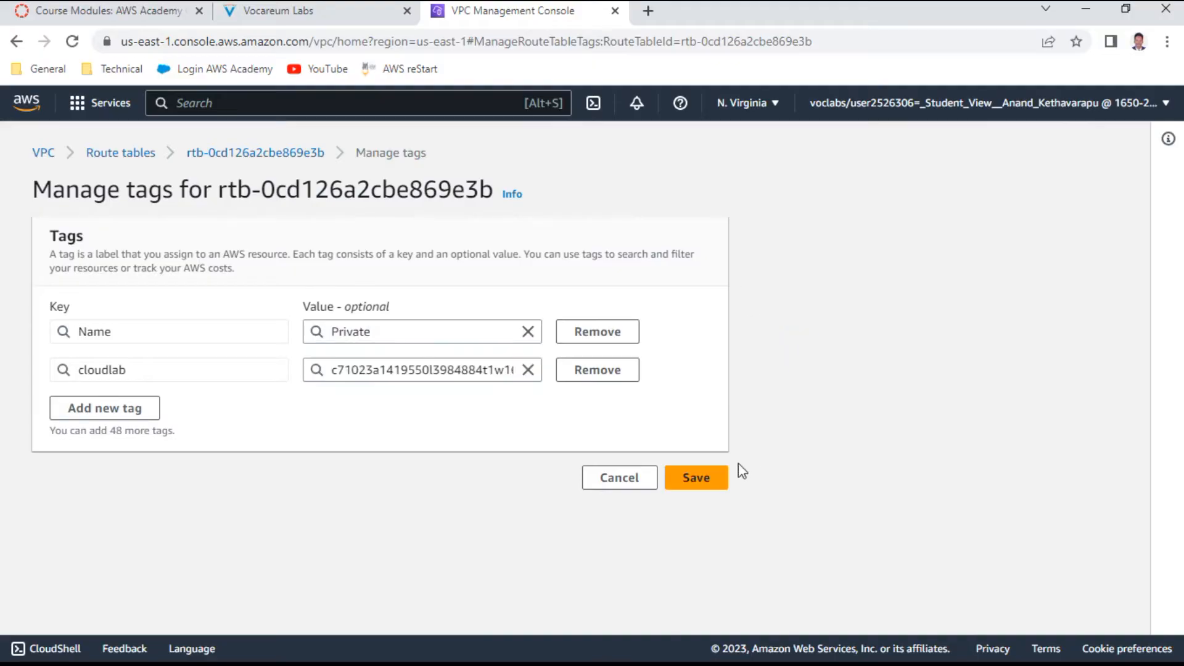
left_click(707, 489)
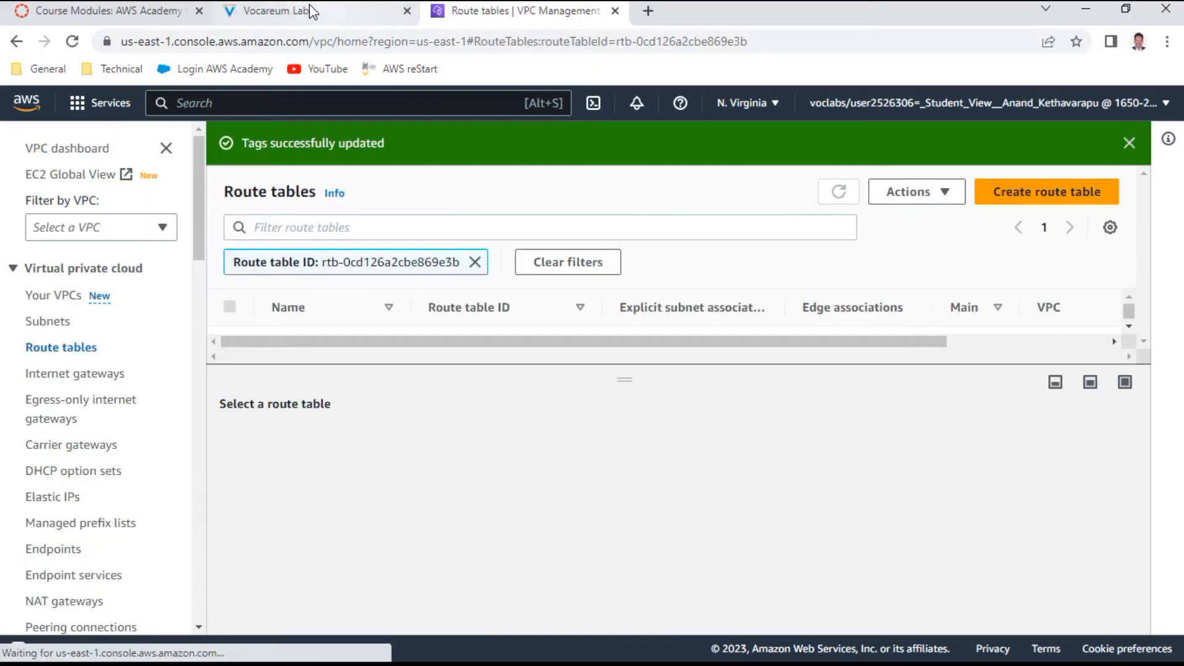
Step: Recheck lab step 5 and examine the destinations and targets in the Private route table's list of routes
left_click(290, 11)
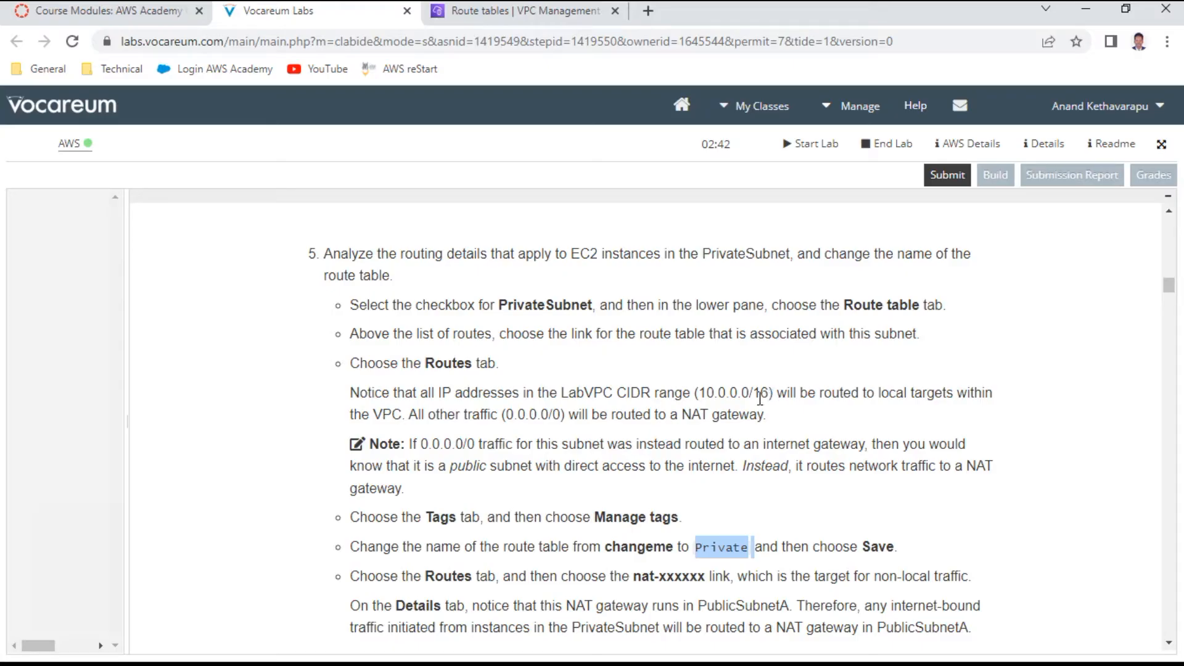
left_click(551, 11)
scroll(496, 517, "down", 3)
scroll(498, 523, "up", 1)
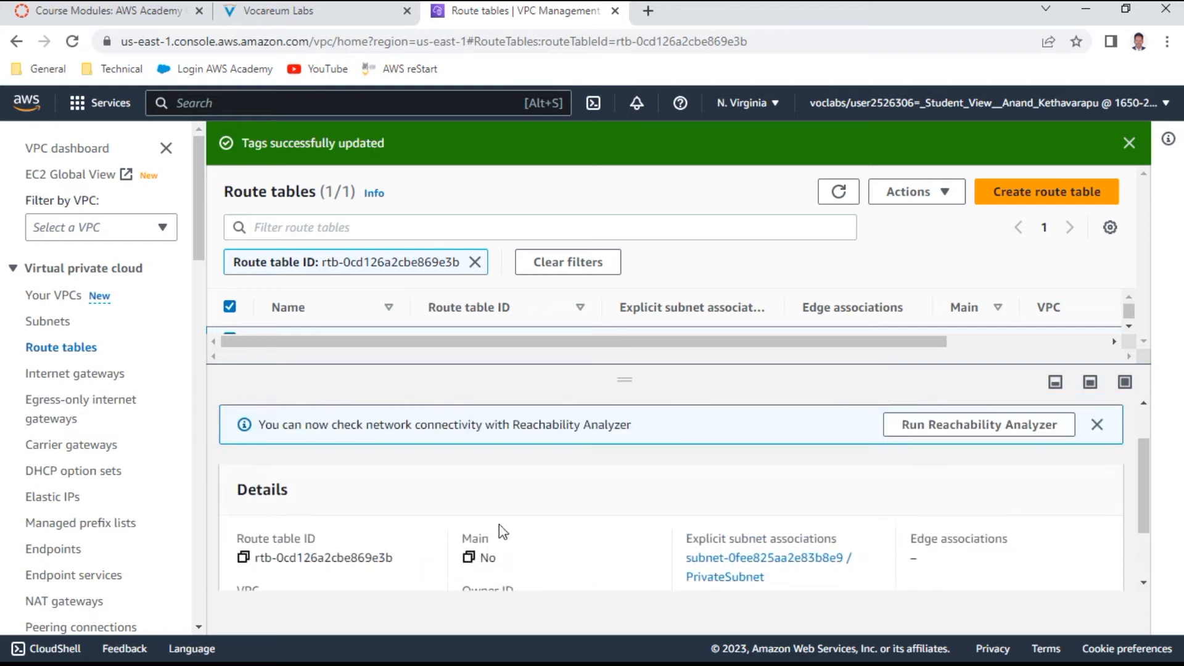
scroll(347, 435, "up", 1)
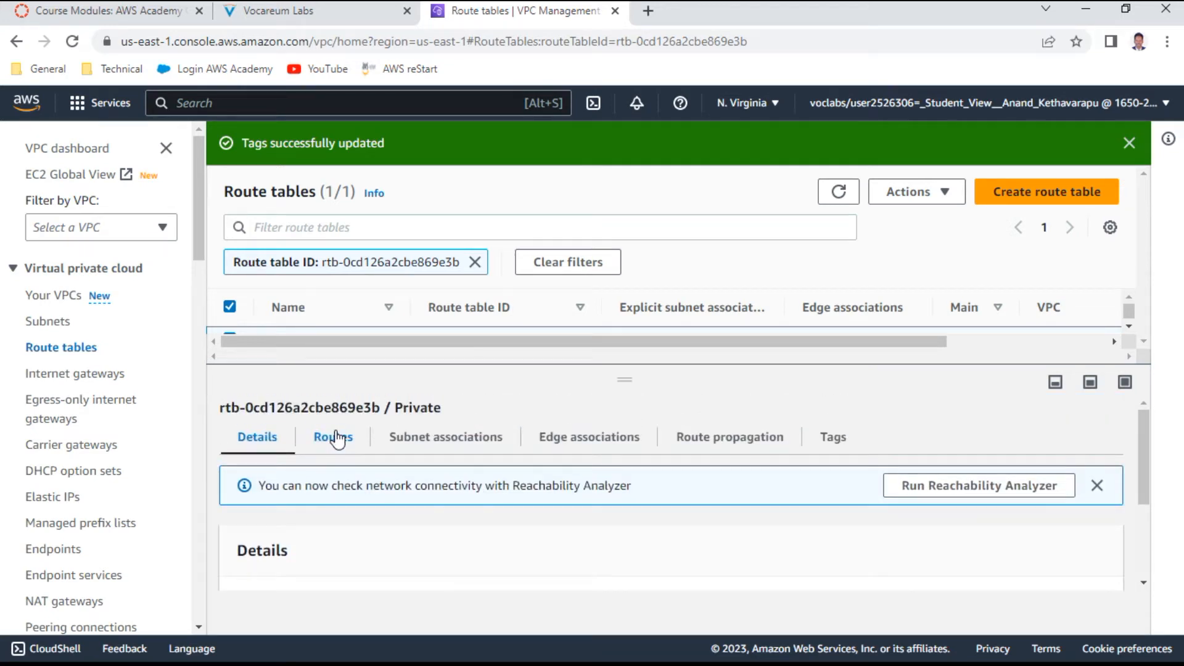
left_click(334, 436)
scroll(444, 546, "down", 2)
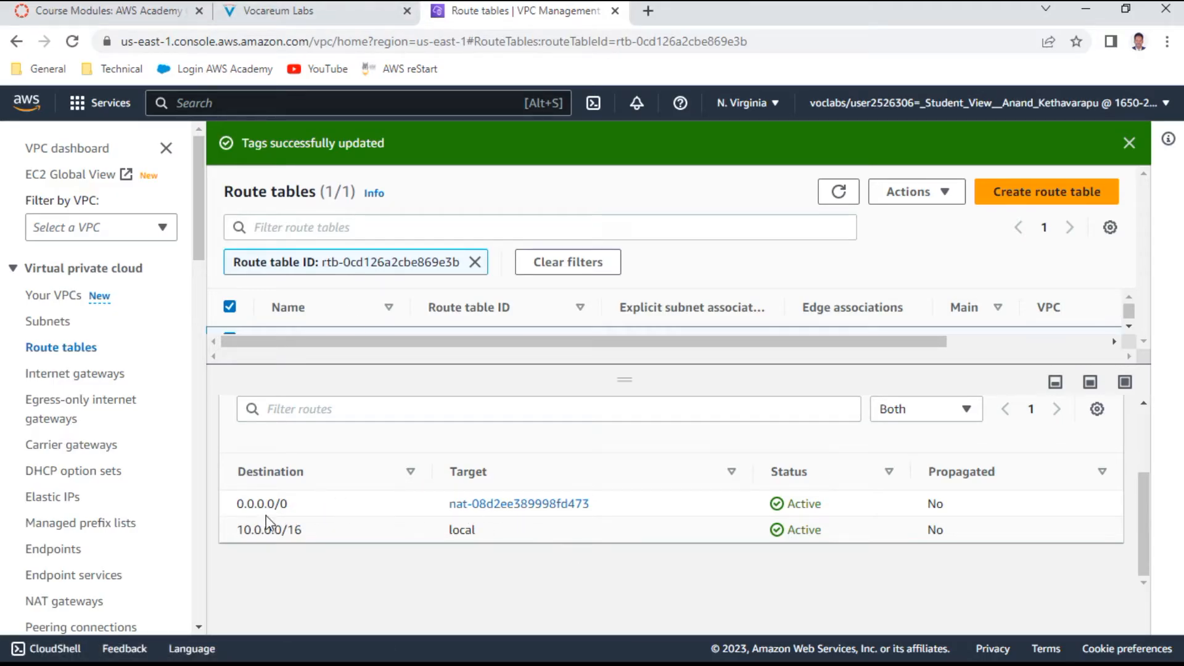
Step: Read the lab's remaining instructions on non-local traffic and the NAT gateway, and return to the Private route table's routes
left_click(311, 25)
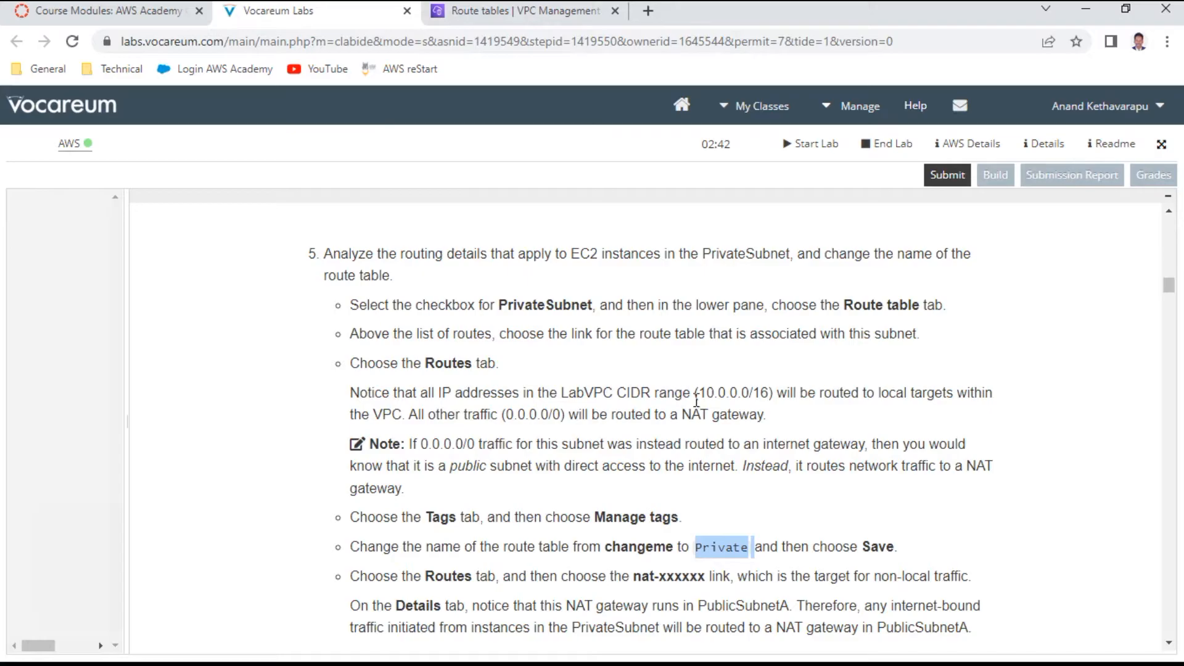
scroll(697, 402, "down", 3)
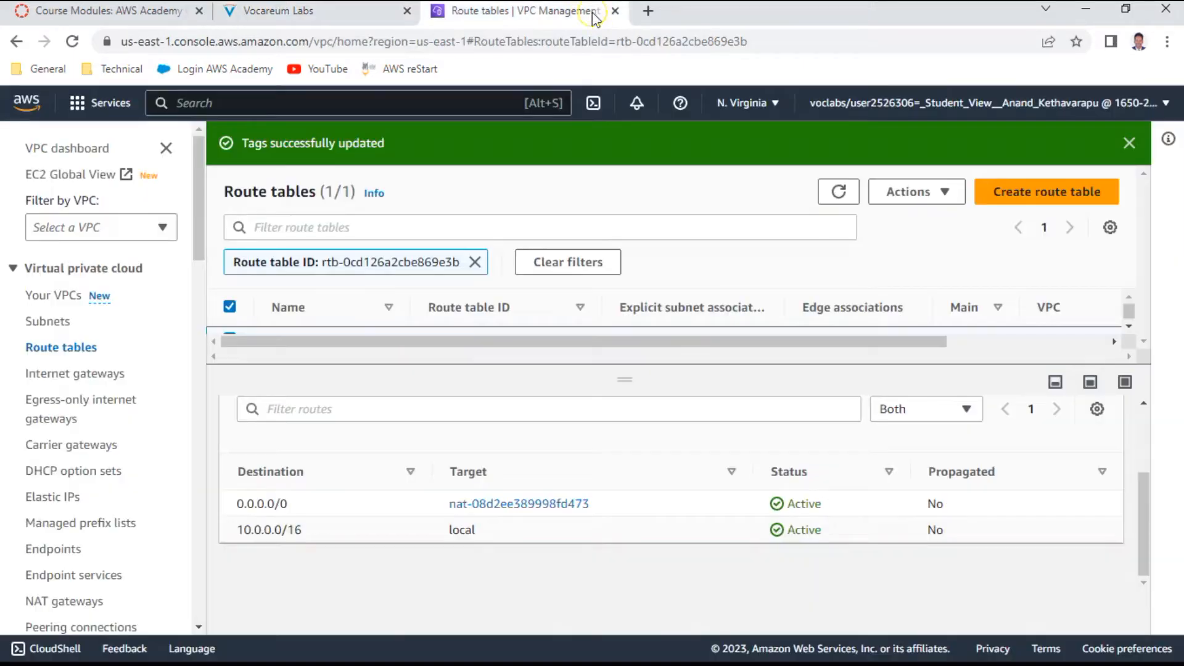
left_click(593, 15)
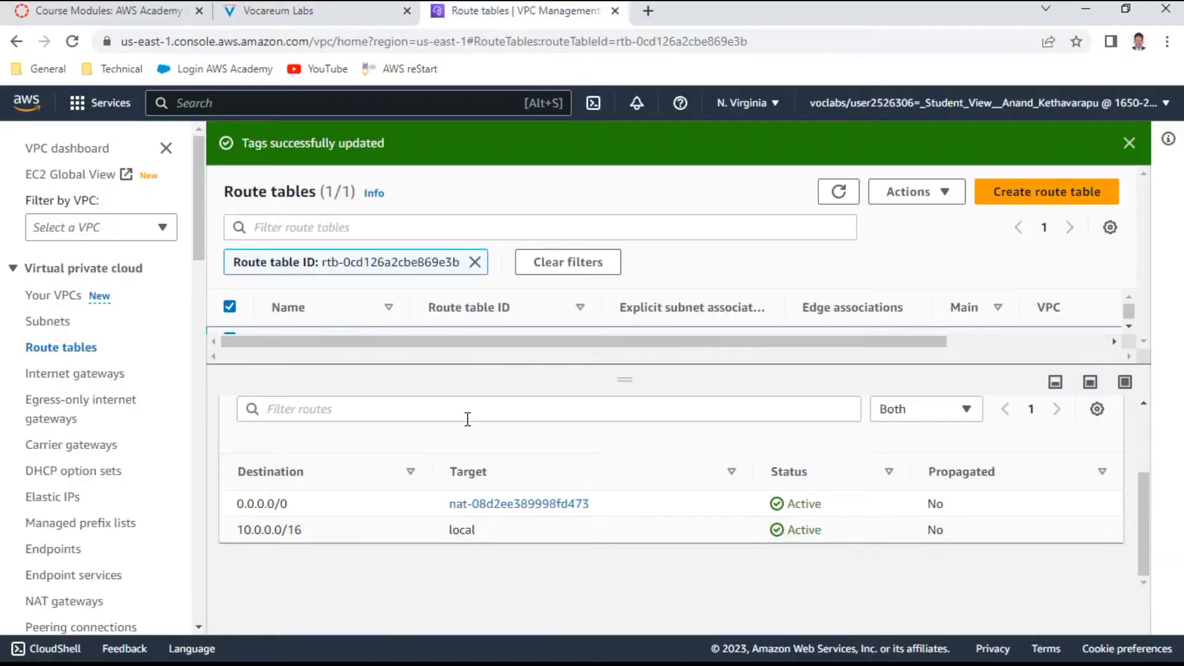
Step: Open the NAT gateway targeted by the 0.0.0.0/0 route and check its subnet against the lab's note on PublicSubnetA
left_click(507, 506)
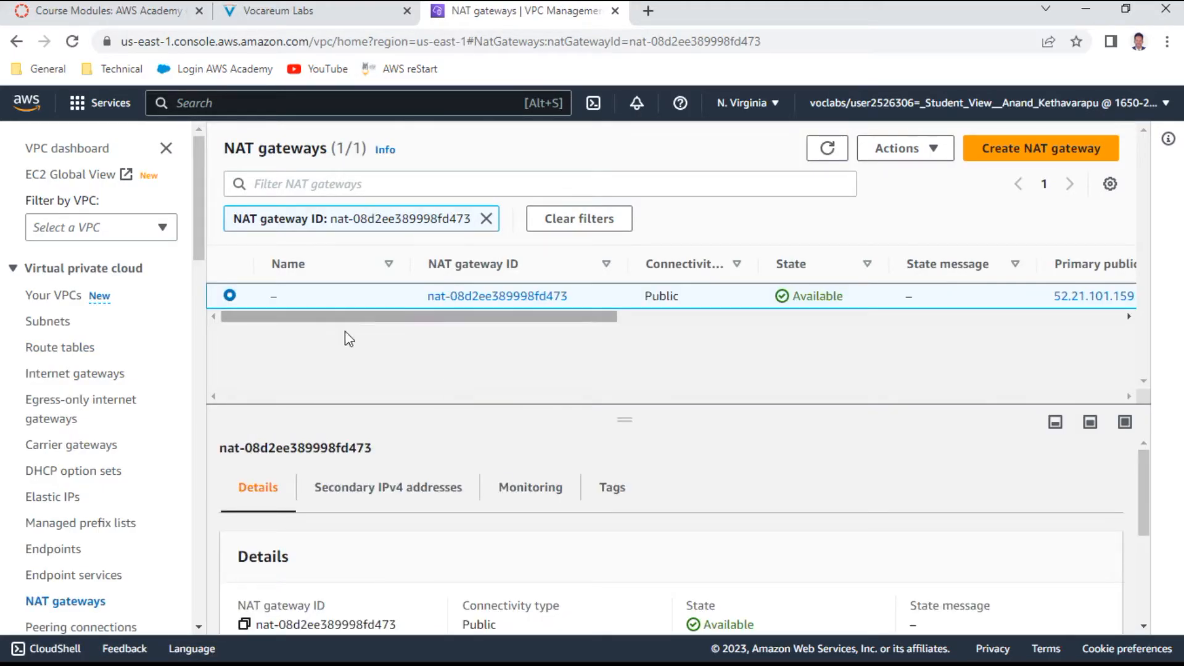
scroll(521, 520, "down", 3)
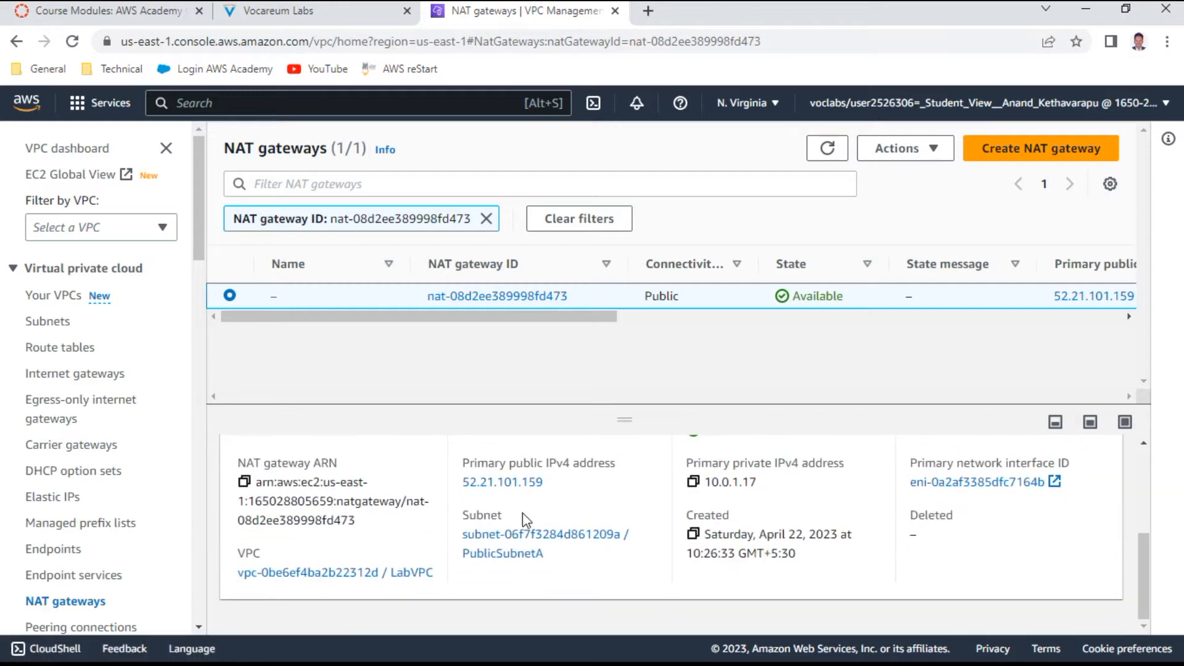
scroll(521, 520, "up", 1)
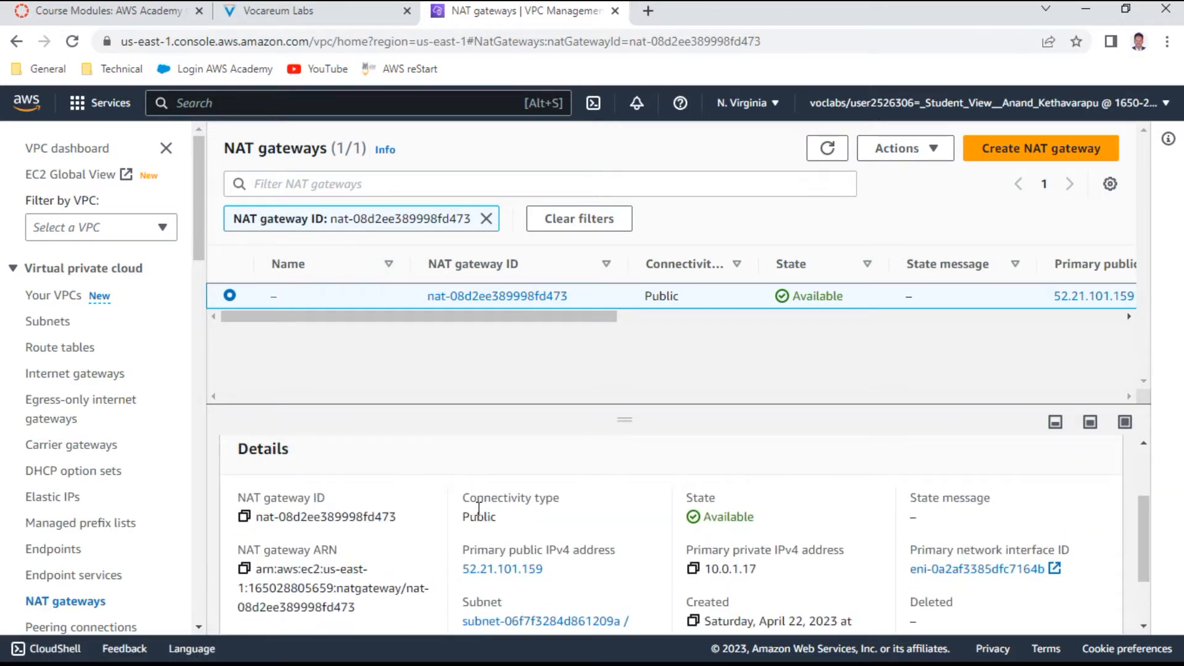
left_click(353, 12)
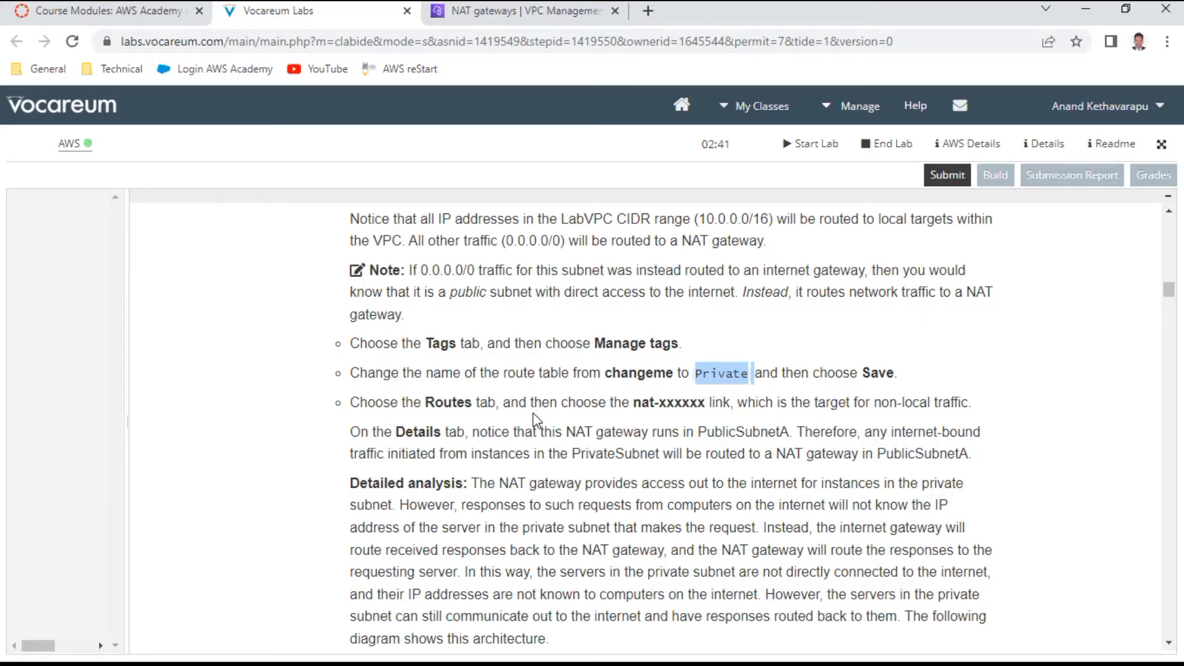
left_click_drag(572, 428, 782, 426)
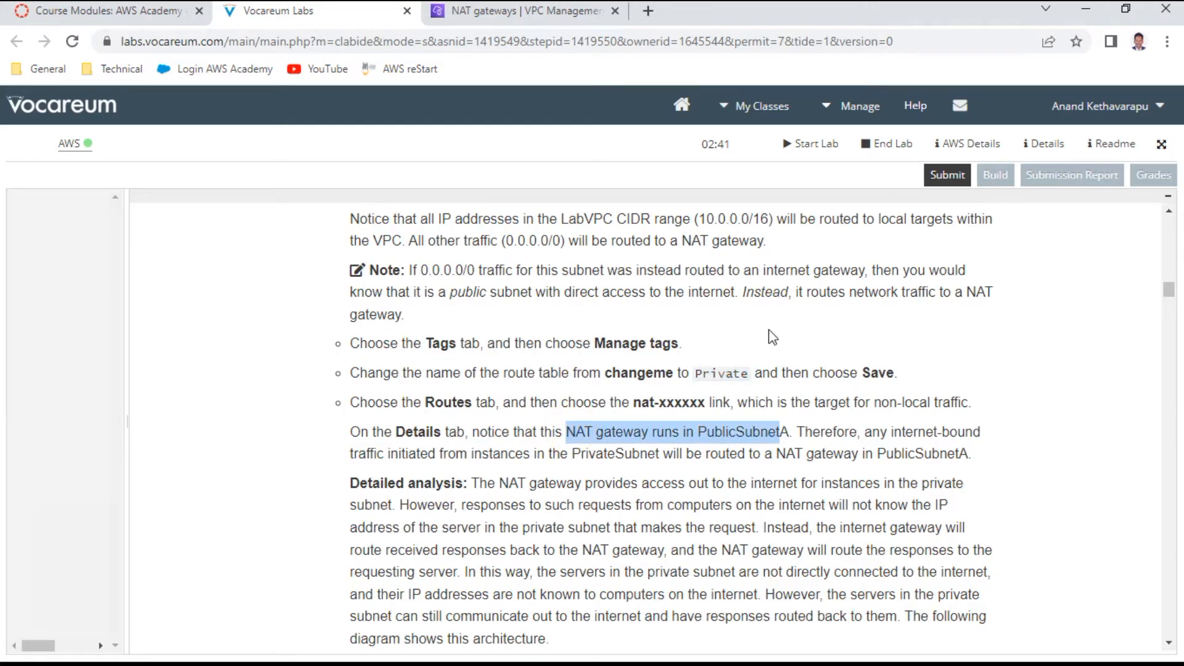
left_click(506, 11)
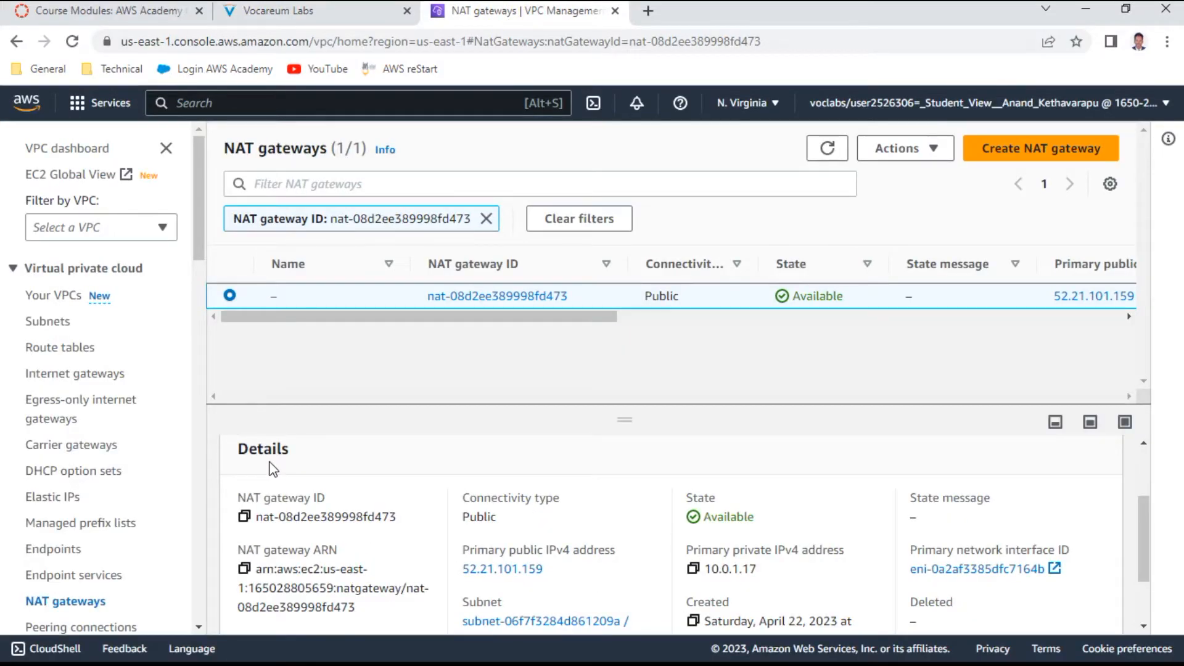
scroll(561, 549, "down", 2)
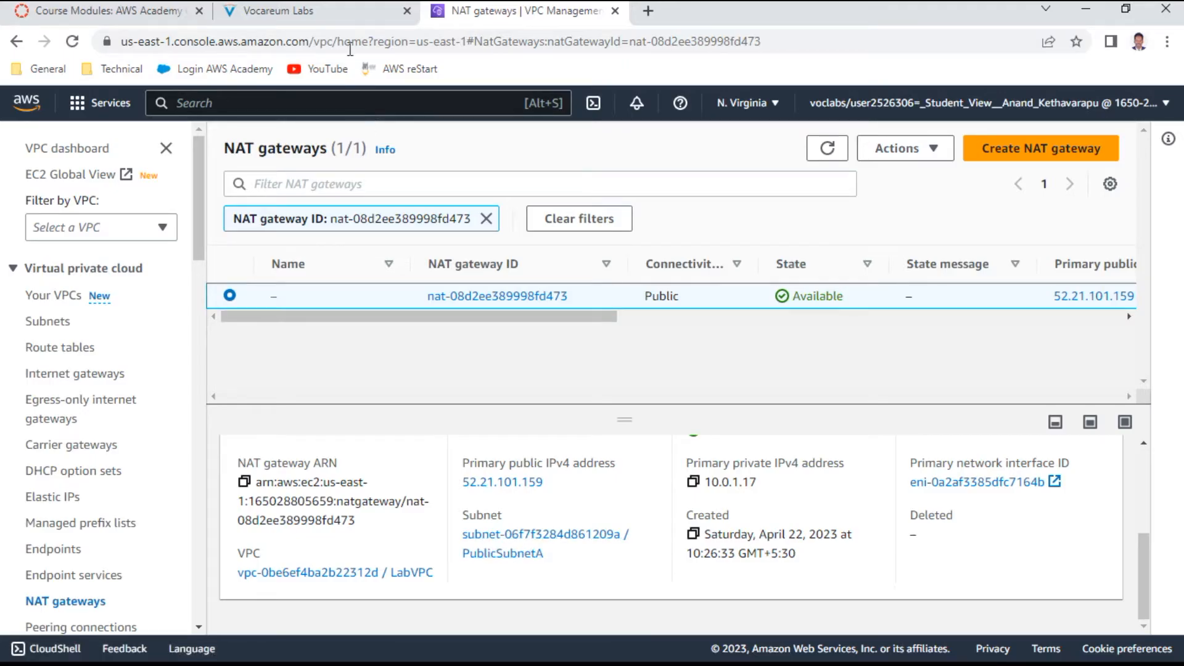
Step: Read the lab's detailed analysis of the NAT gateway, its architecture diagram and the start of step 6 about AppServer
left_click(343, 11)
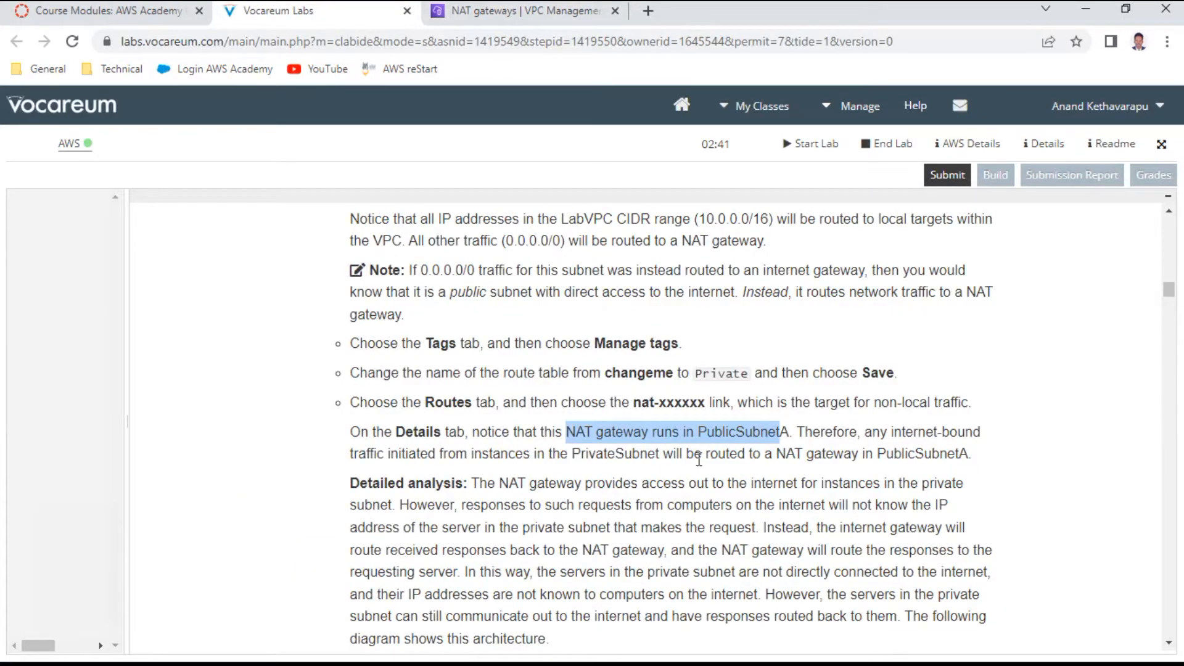
scroll(699, 460, "down", 1)
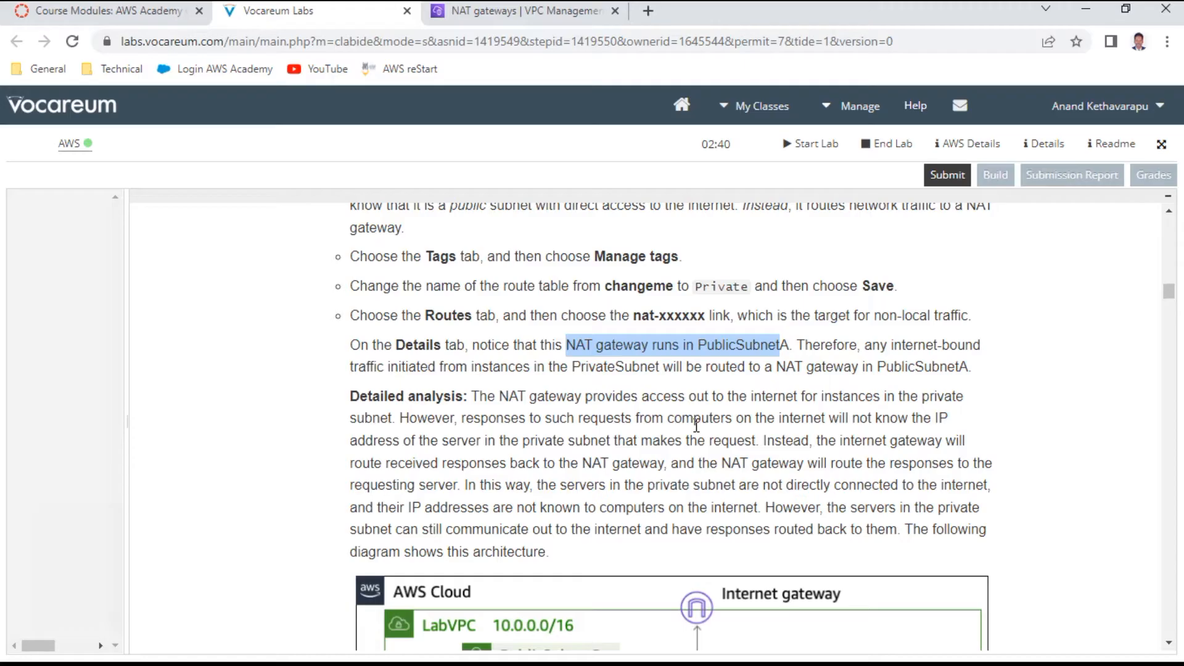
scroll(696, 426, "down", 7)
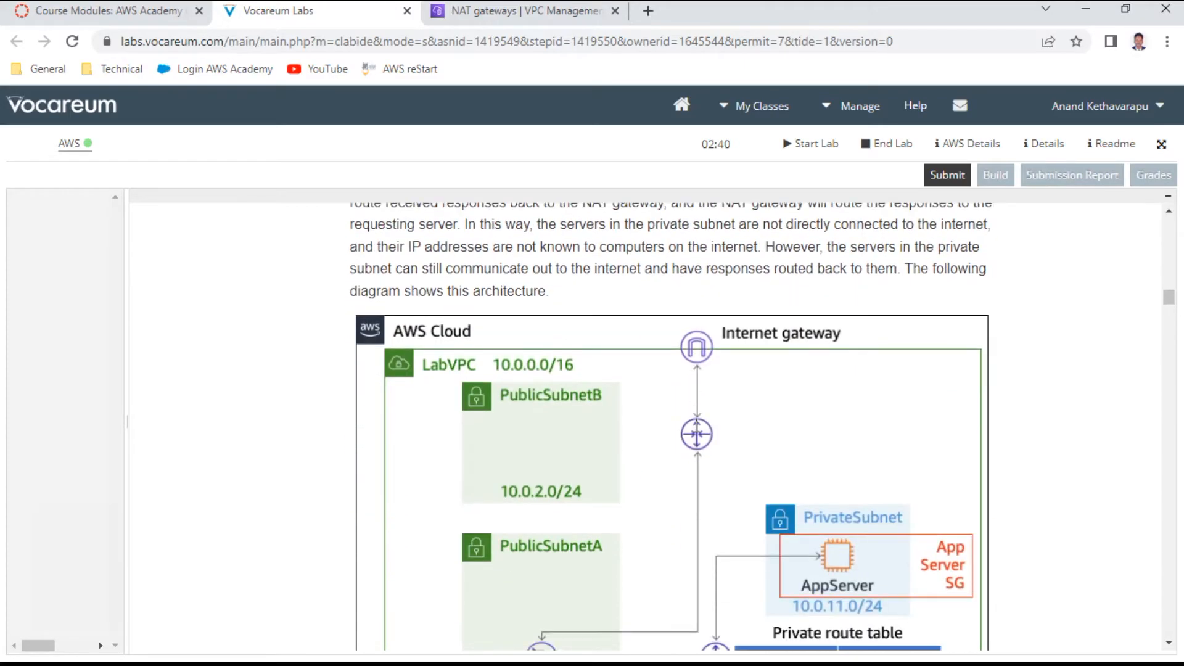
scroll(697, 433, "down", 3)
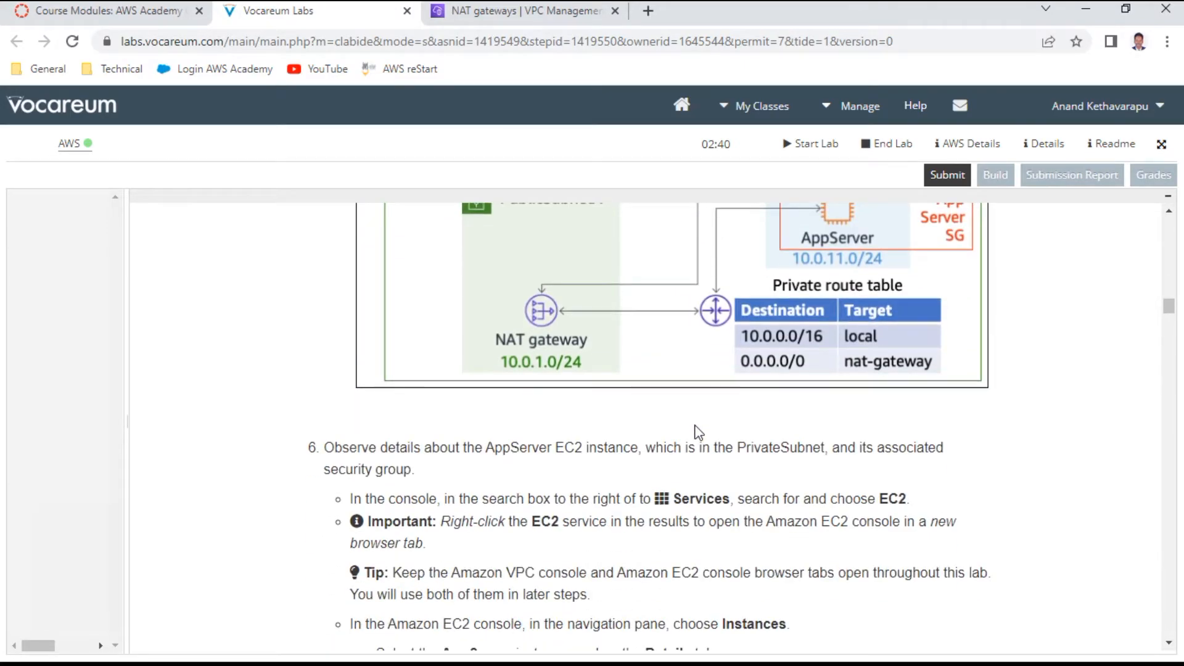
left_click_drag(413, 455, 612, 445)
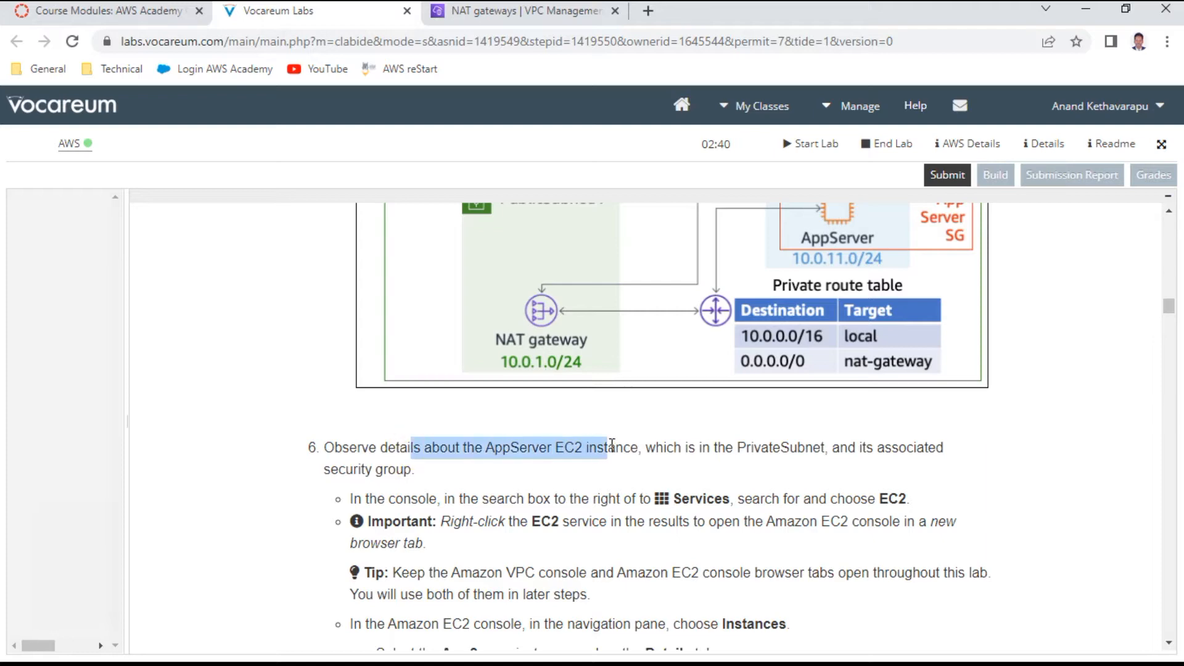
Step: Duplicate the VPC console browser tab, place the lab instructions between the two copies and open EC2 in the duplicate
left_click(500, 11)
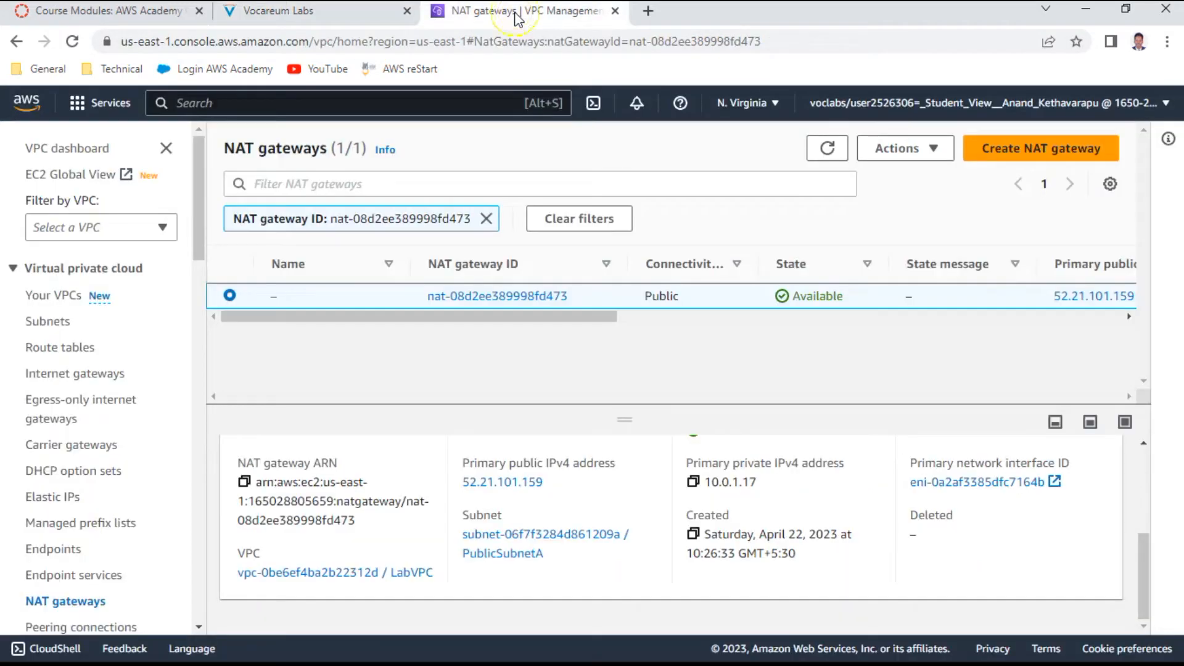
right_click(514, 13)
left_click(562, 148)
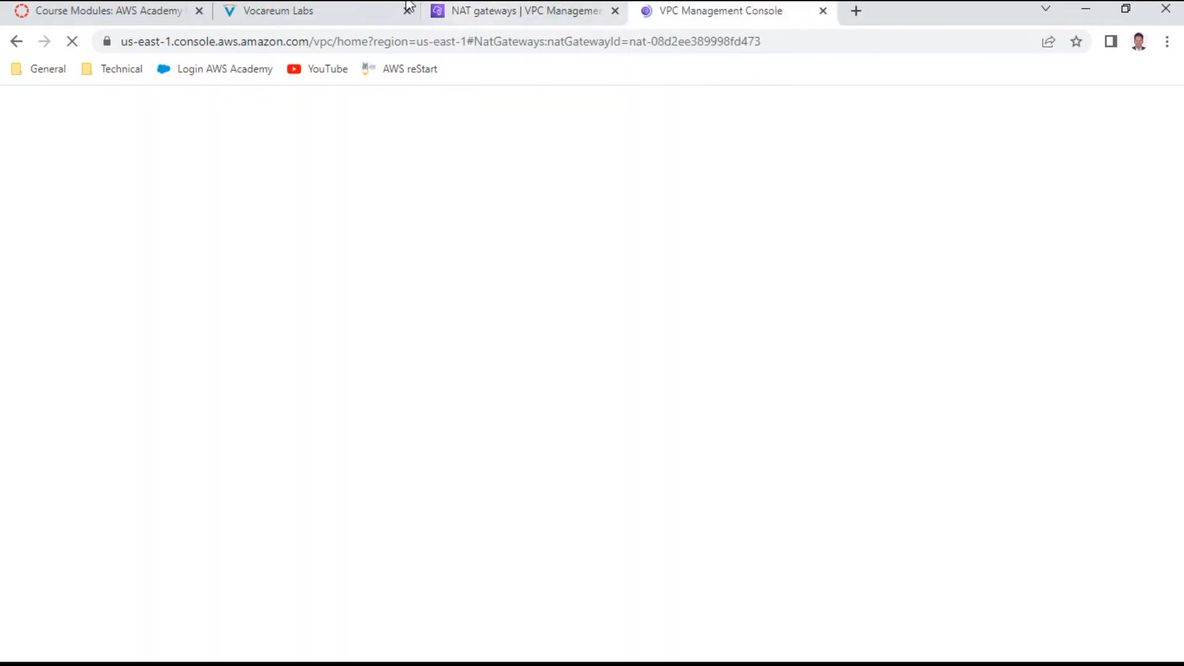
left_click_drag(336, 13, 631, 25)
left_click(714, 13)
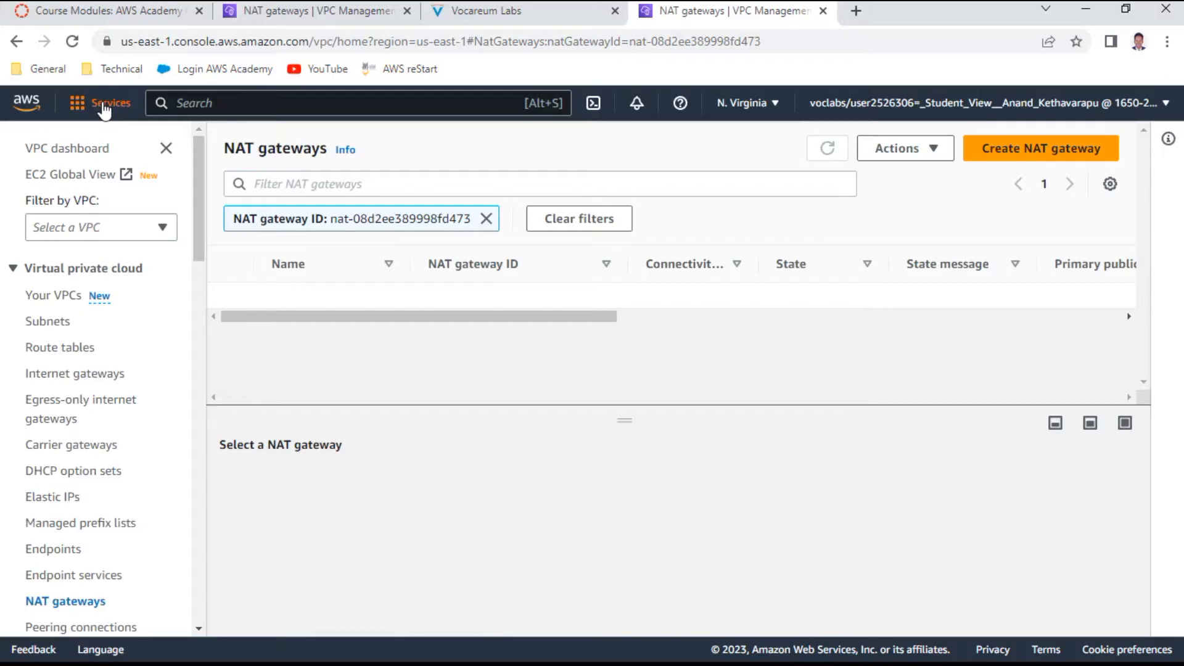
left_click(107, 103)
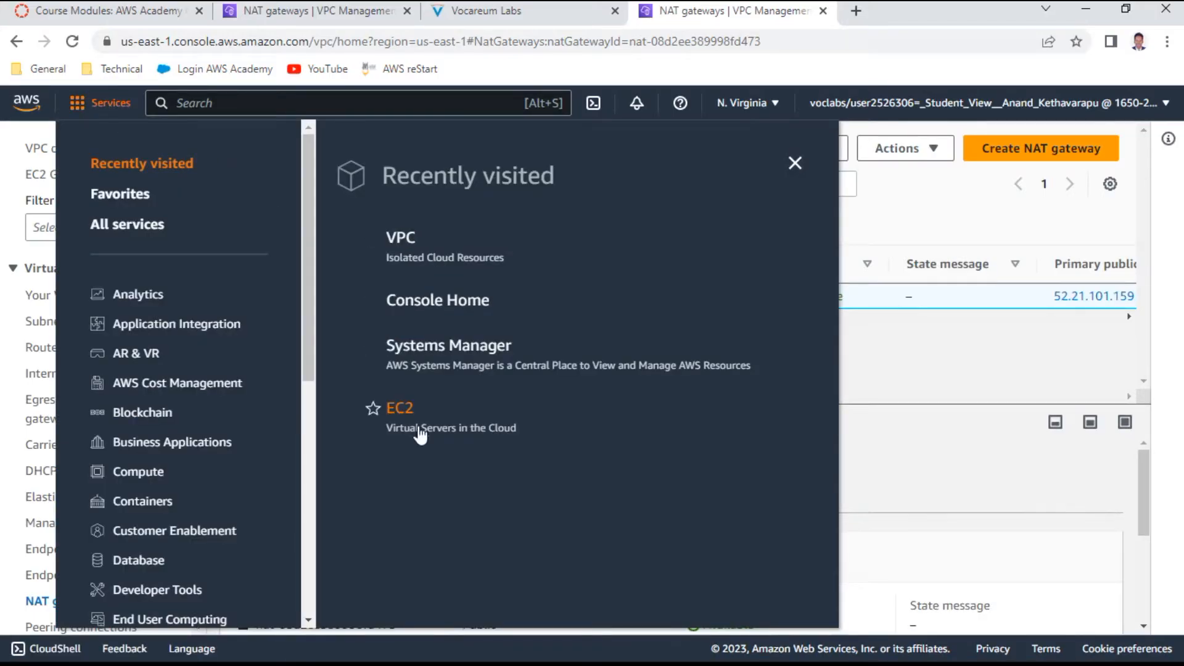
left_click(402, 412)
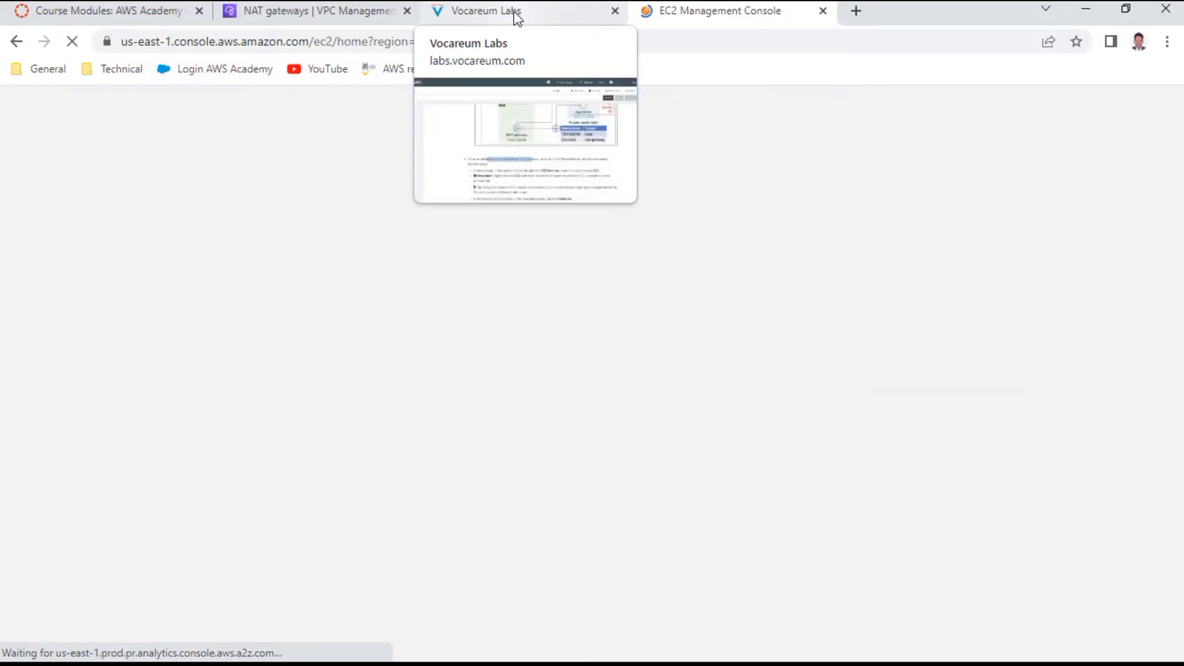
Step: Read lab step 6's instructions on AppServer's details, its security group and the inbound rules
left_click(513, 11)
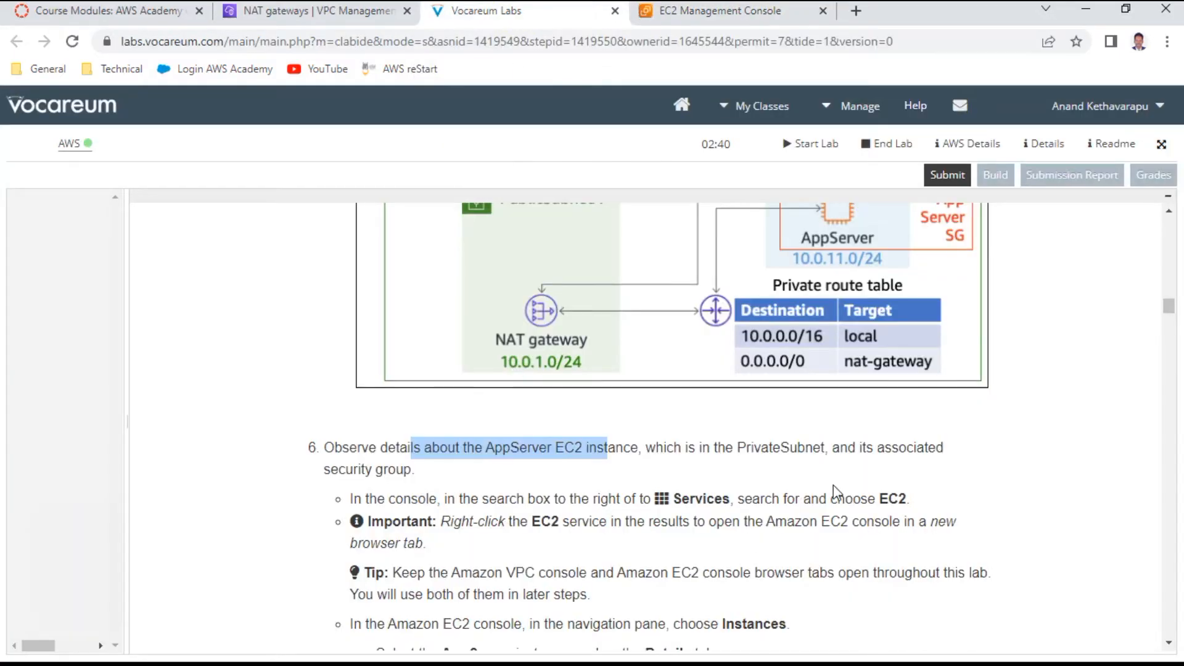
scroll(469, 516, "down", 1)
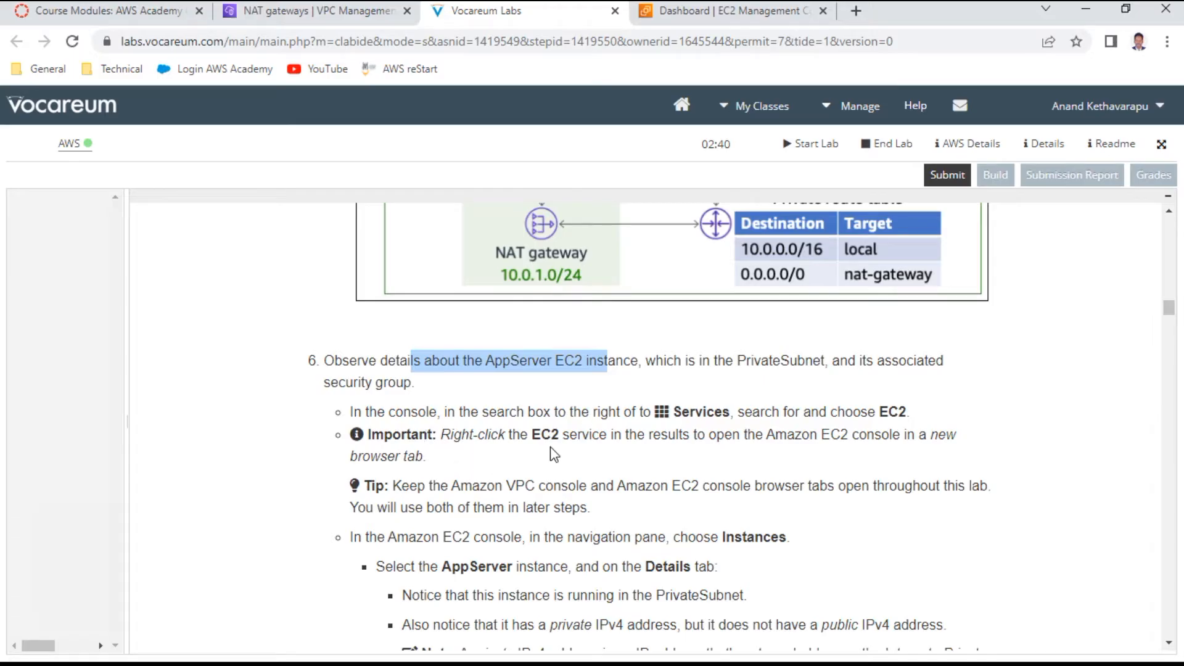
scroll(553, 454, "down", 1)
scroll(681, 479, "down", 2)
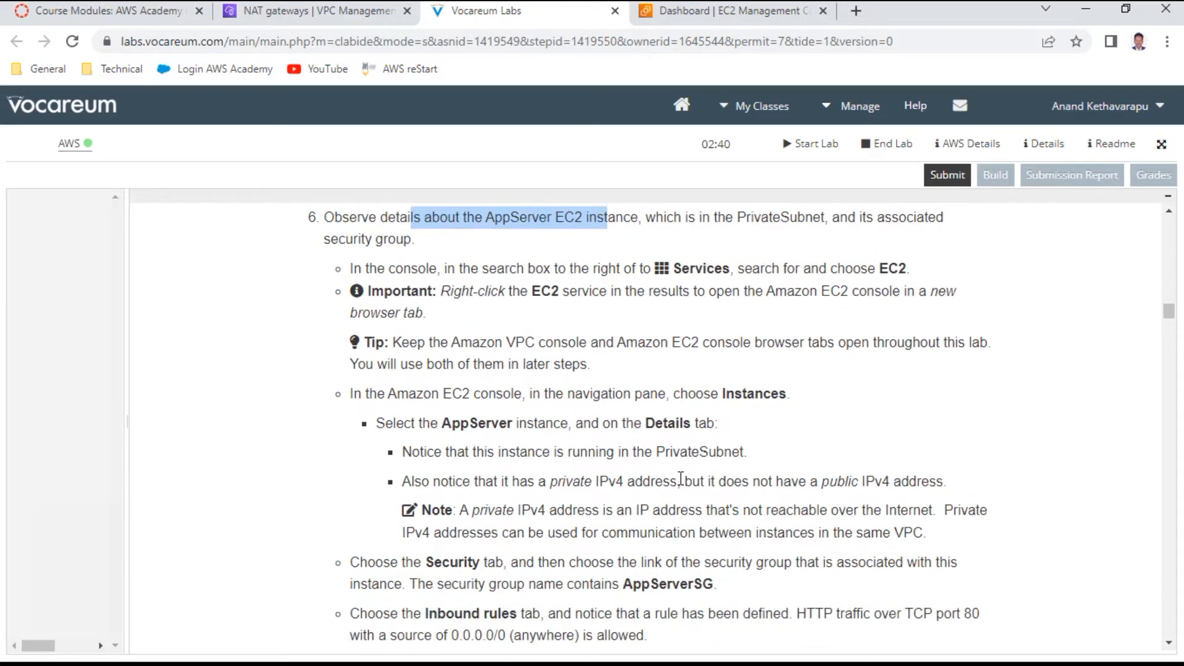
scroll(681, 479, "down", 2)
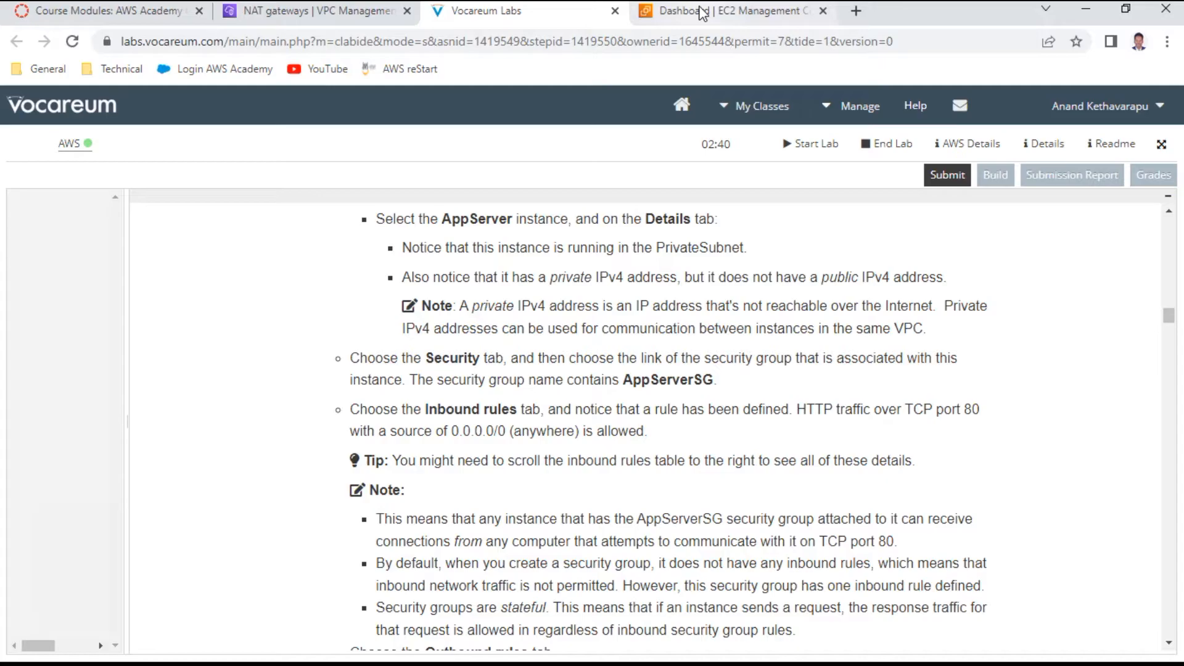
Step: Open the list of running EC2 instances, select AppServer and recheck what lab step 6 asks to observe
left_click(726, 14)
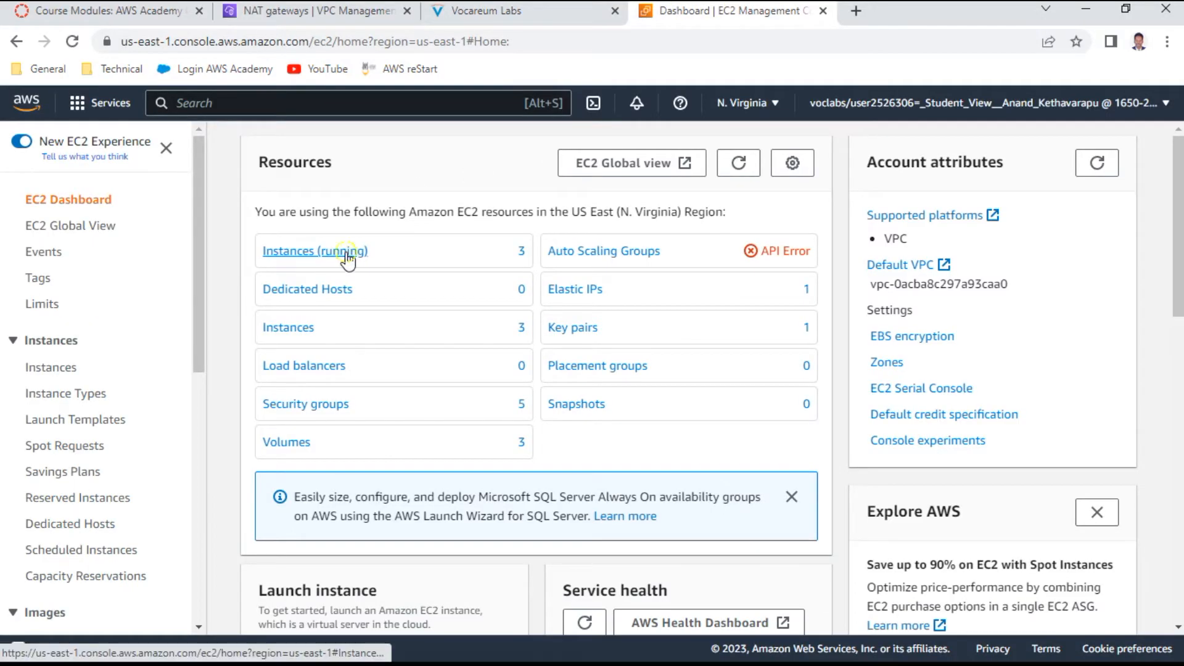
left_click(346, 258)
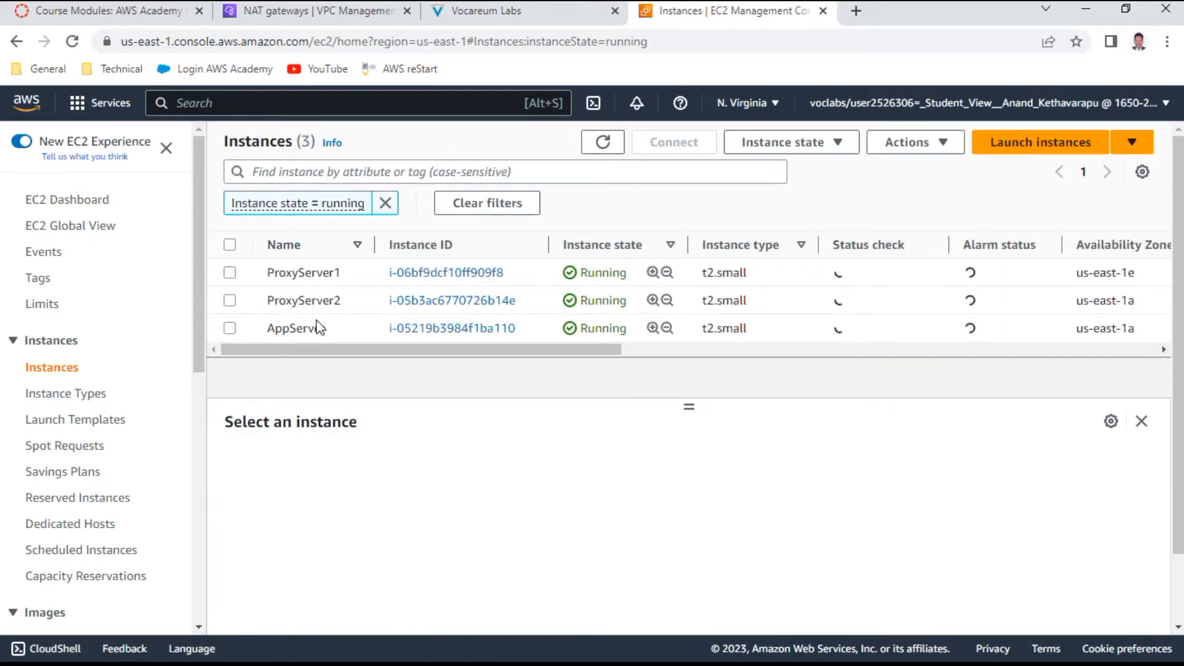
left_click(230, 328)
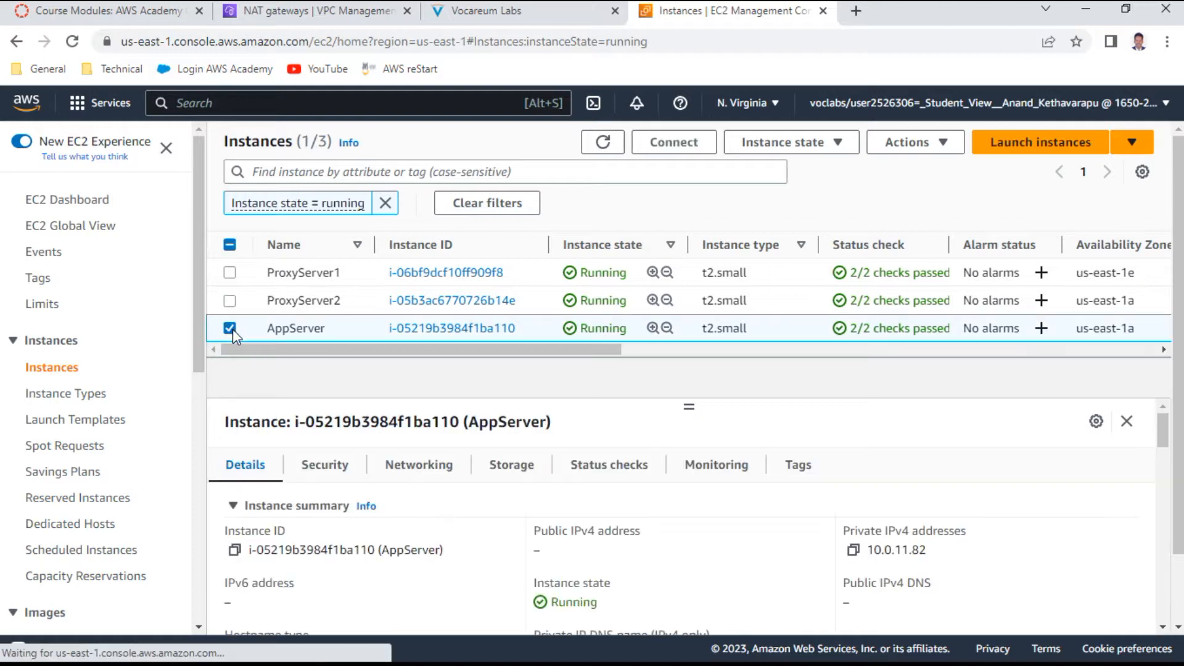
left_click(491, 12)
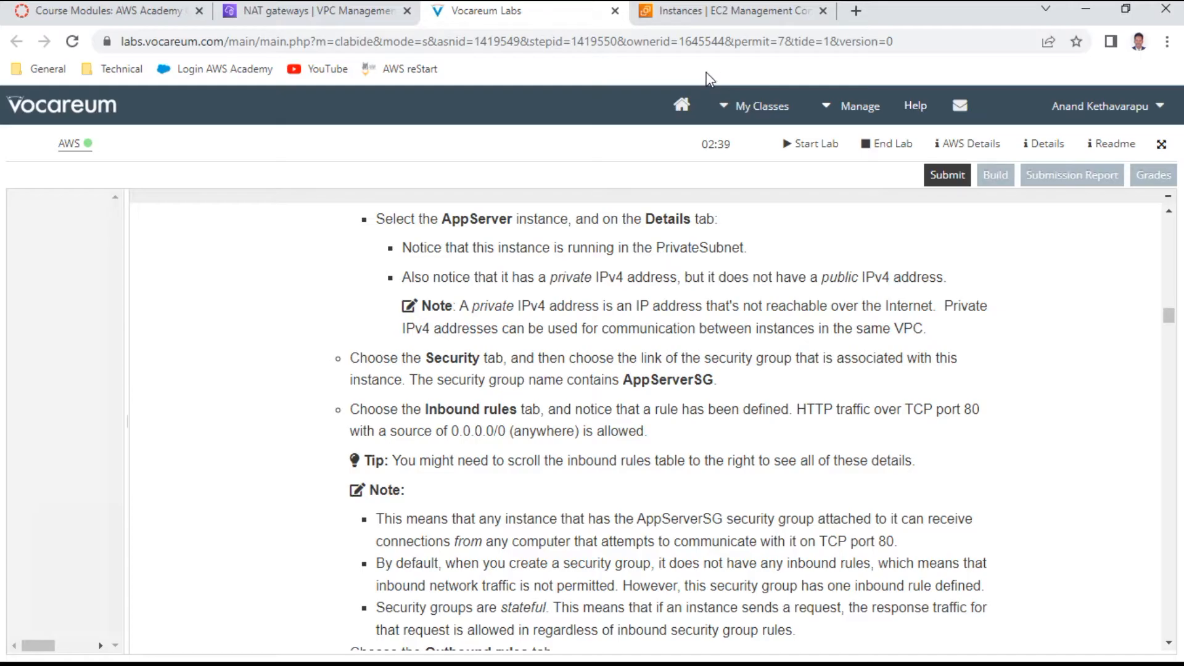
left_click(721, 12)
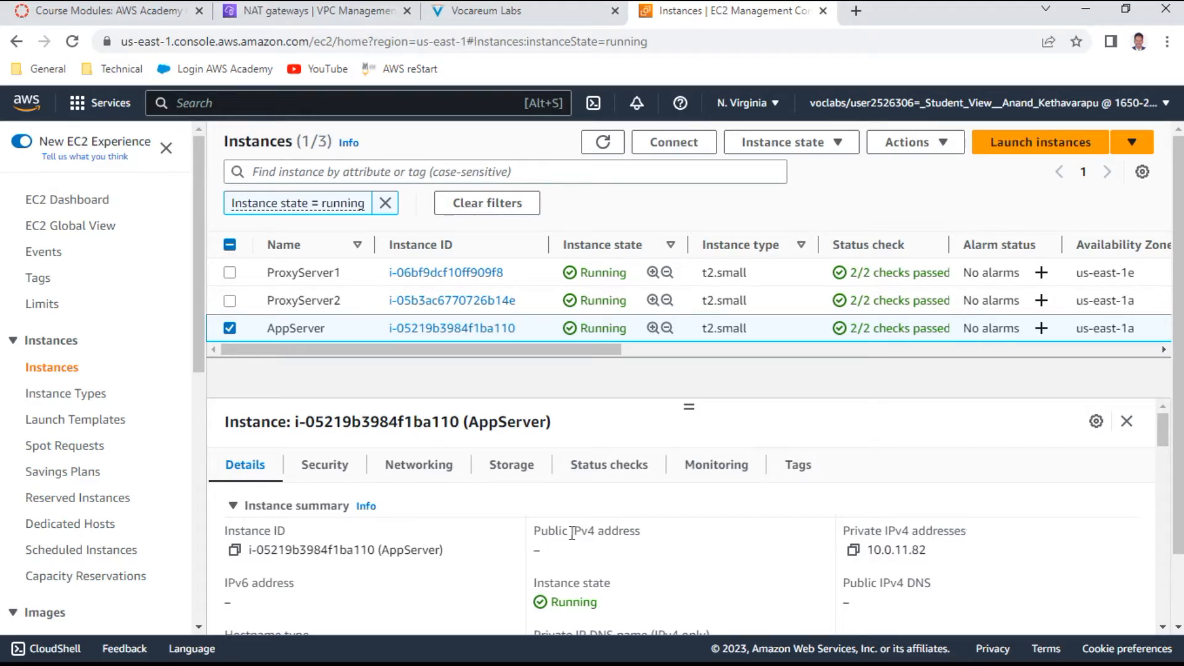
Step: Examine AppServer's instance details for its subnet and its private and public IPv4 addresses
scroll(572, 533, "down", 2)
scroll(574, 534, "down", 2)
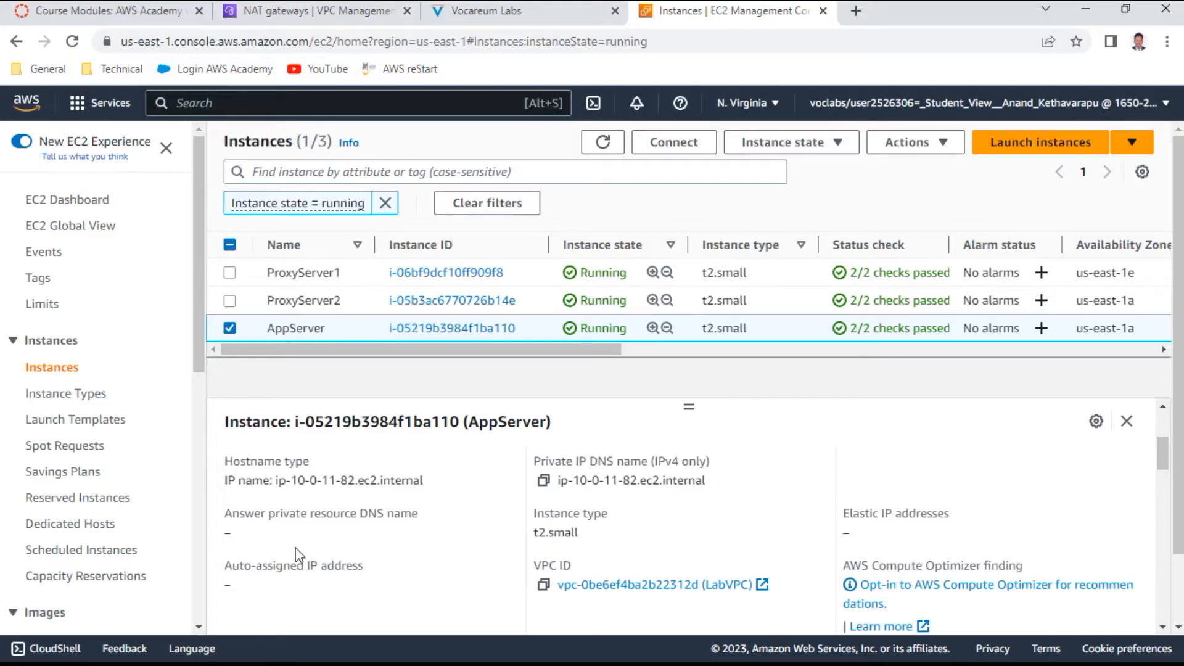
scroll(296, 553, "up", 4)
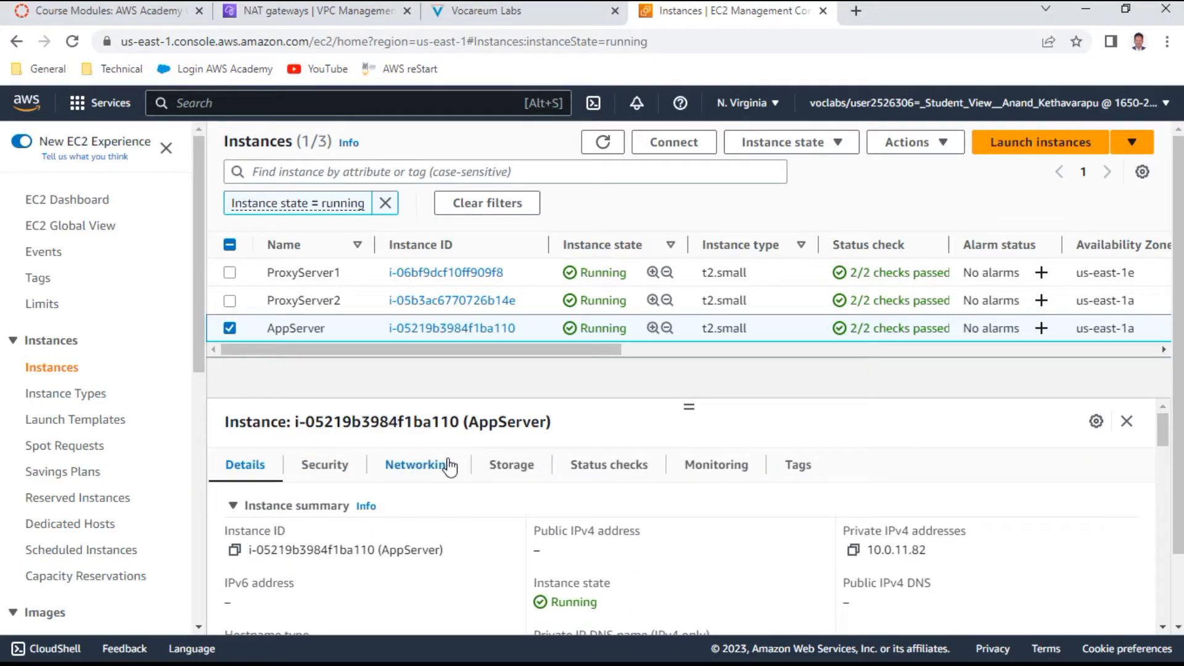
scroll(468, 542, "down", 2)
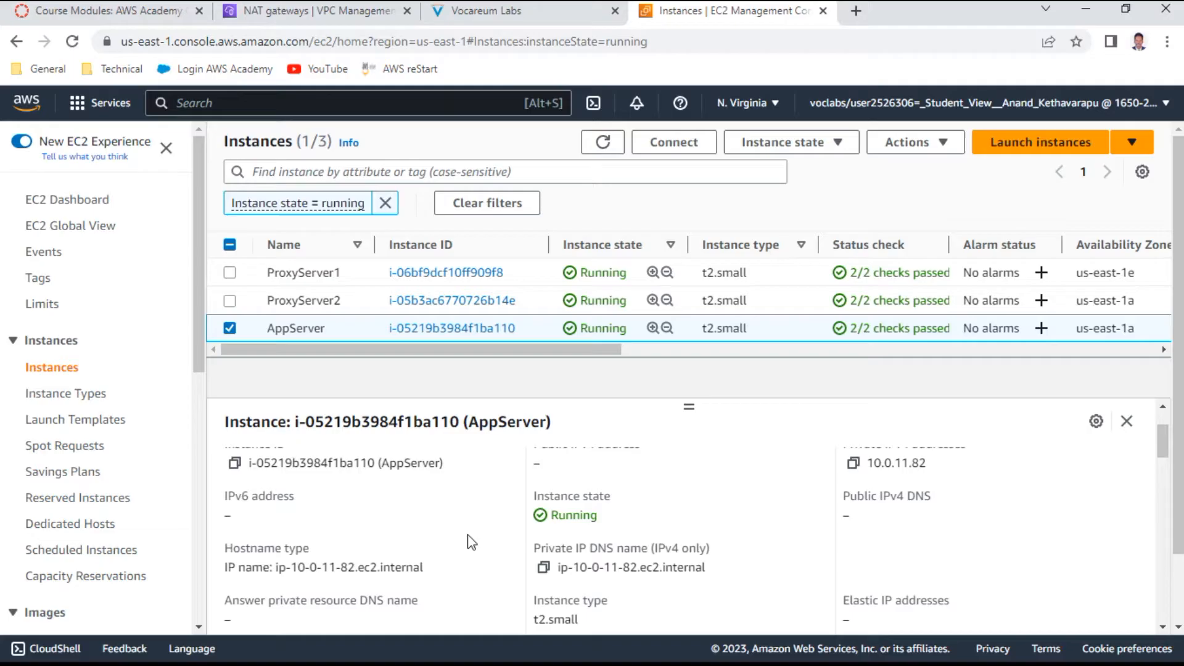
left_click_drag(555, 349, 464, 394)
scroll(388, 512, "down", 1)
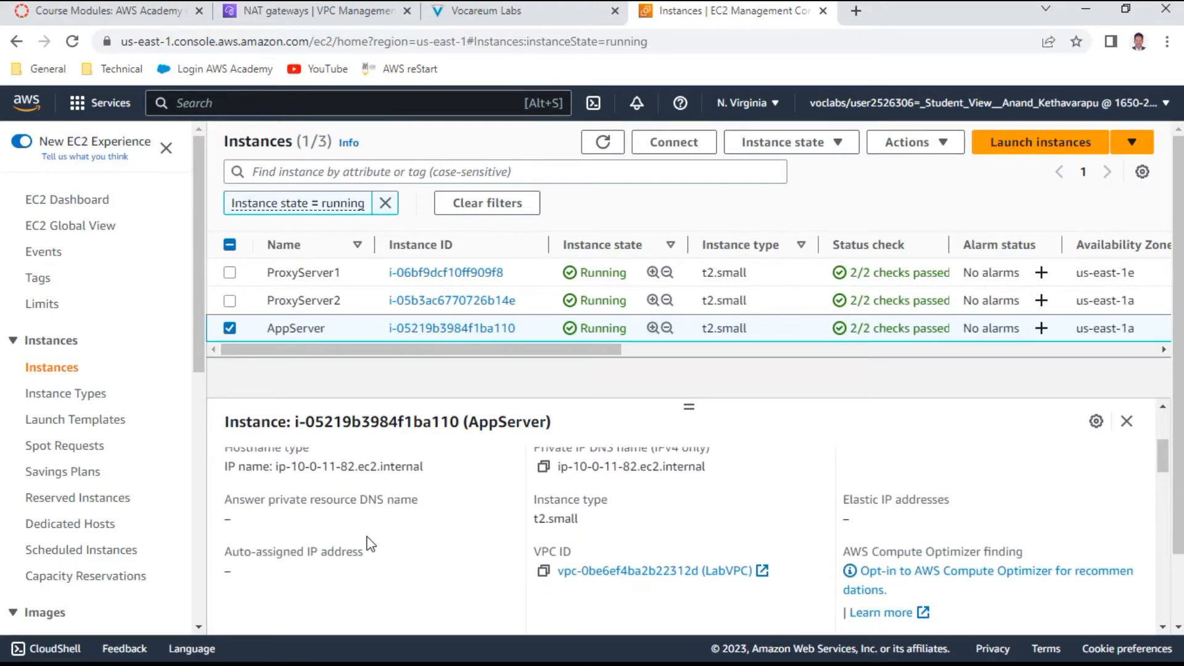
scroll(370, 545, "down", 3)
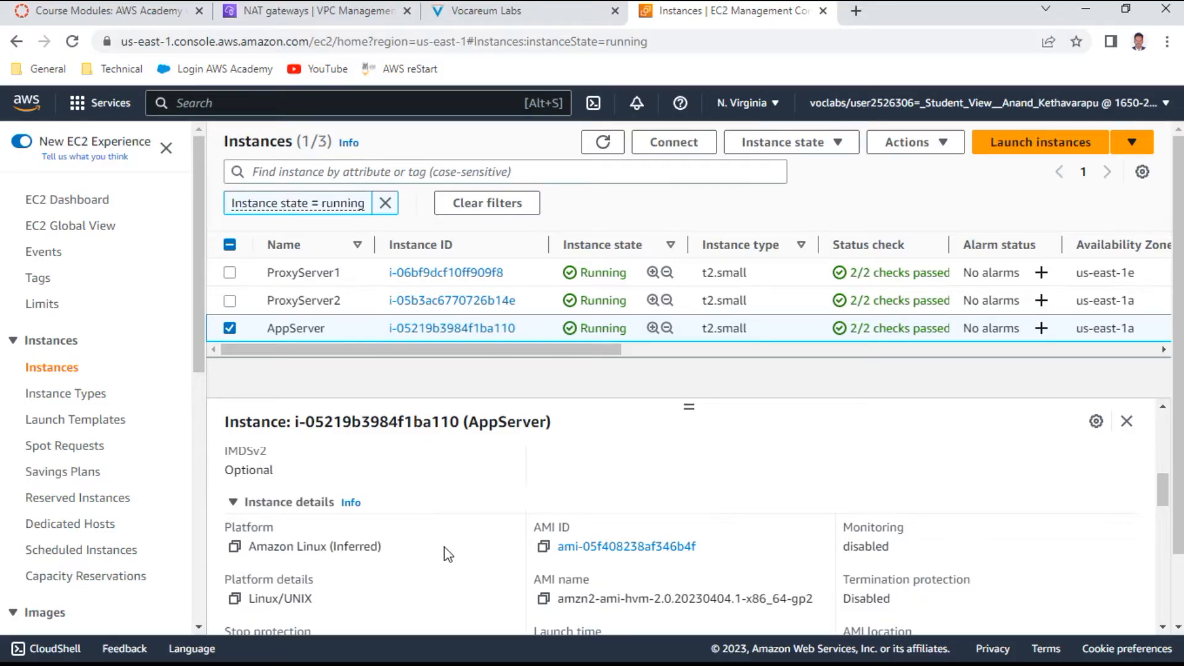
scroll(449, 554, "down", 1)
scroll(449, 554, "down", 1)
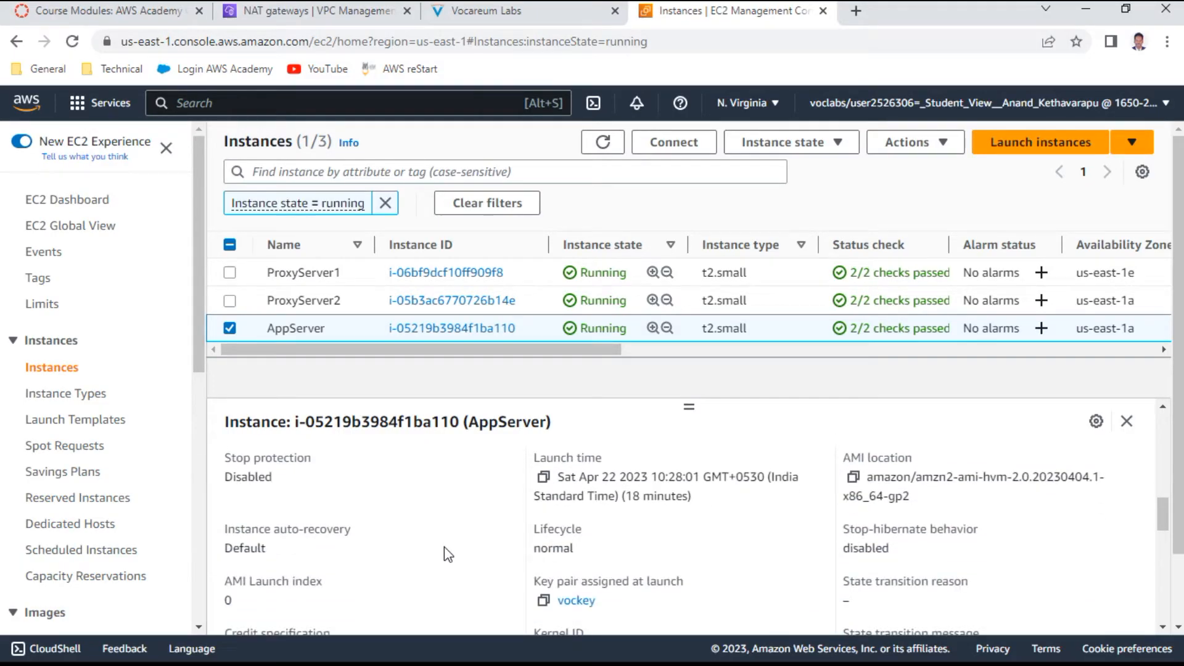
scroll(449, 554, "down", 4)
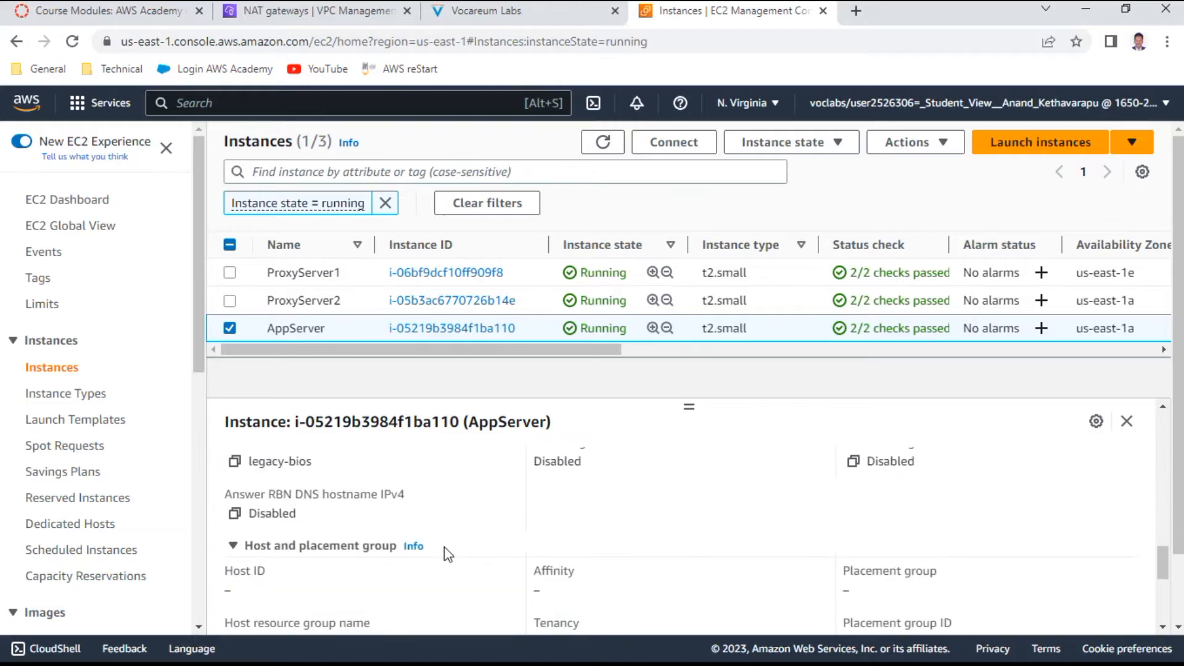
scroll(447, 556, "down", 3)
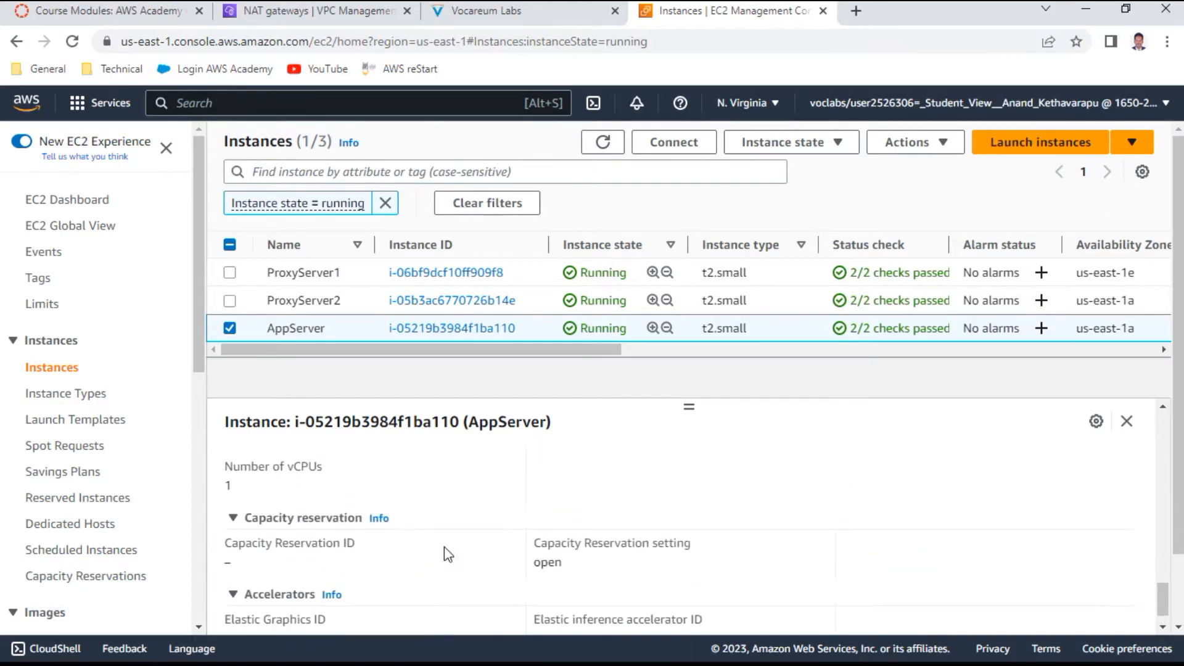
scroll(448, 554, "up", 8)
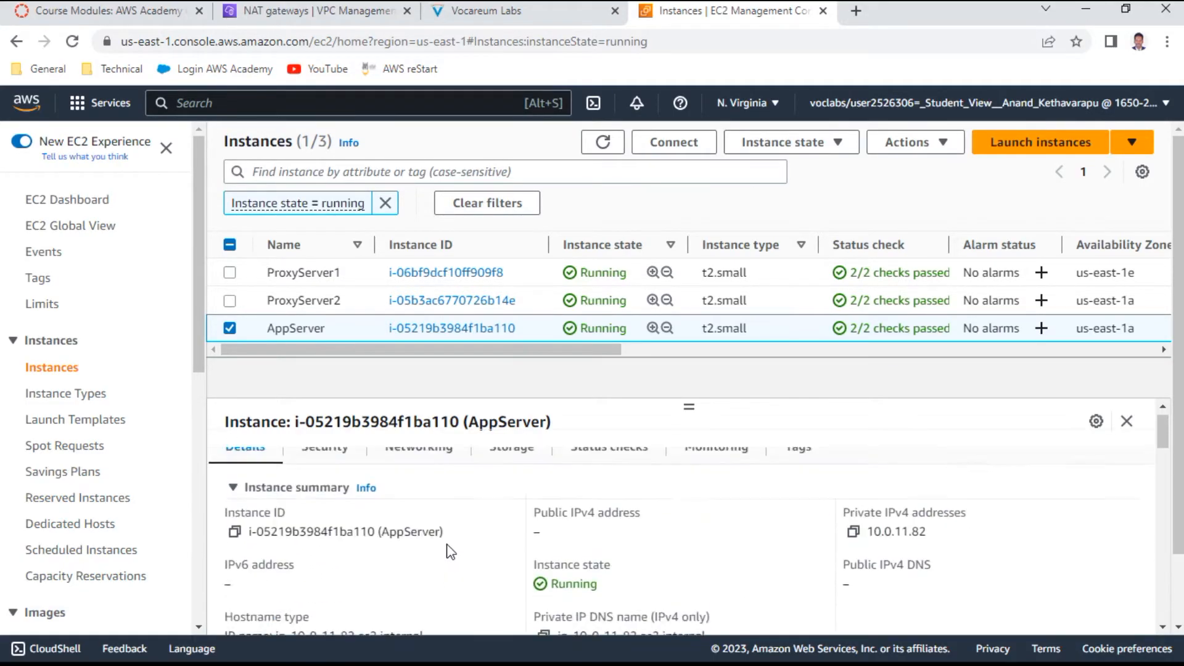
Step: Check AppServer's networking details for the subnet it runs in and return to lab step 6's instructions
left_click(415, 466)
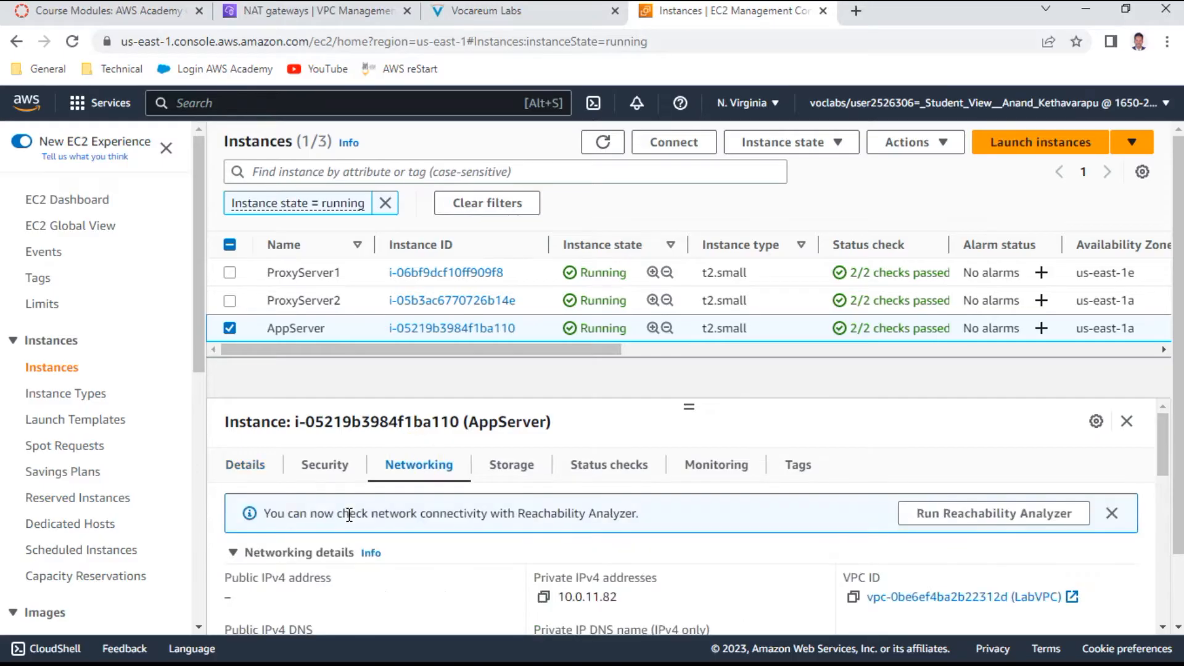
scroll(347, 558, "down", 3)
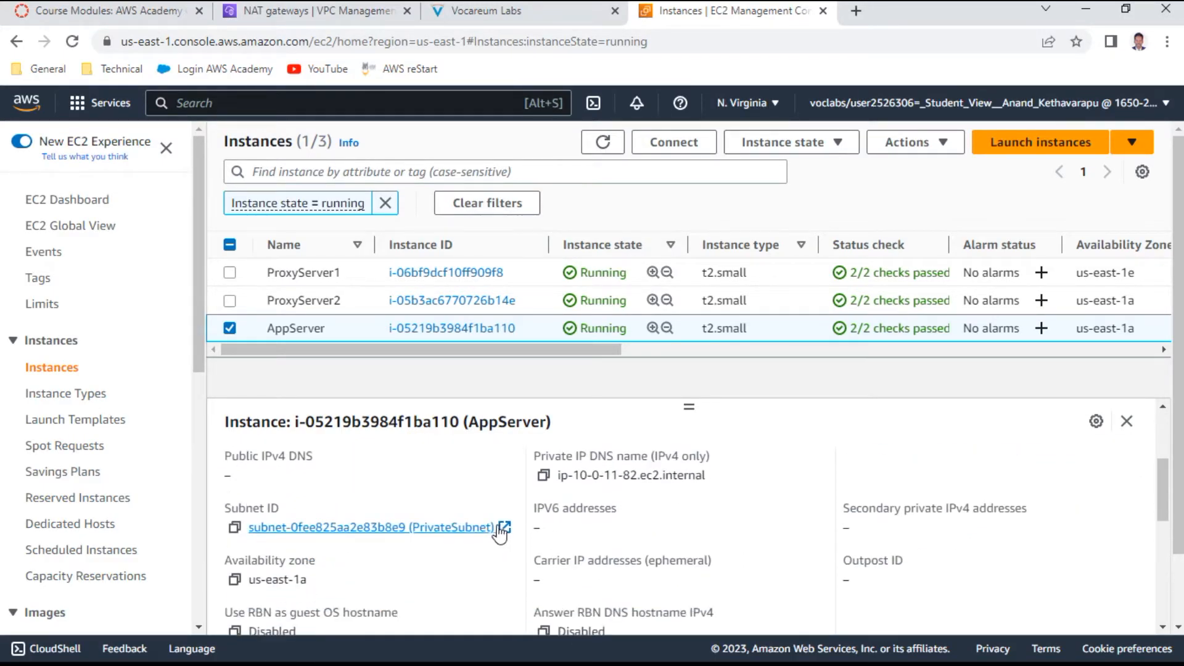
left_click(521, 14)
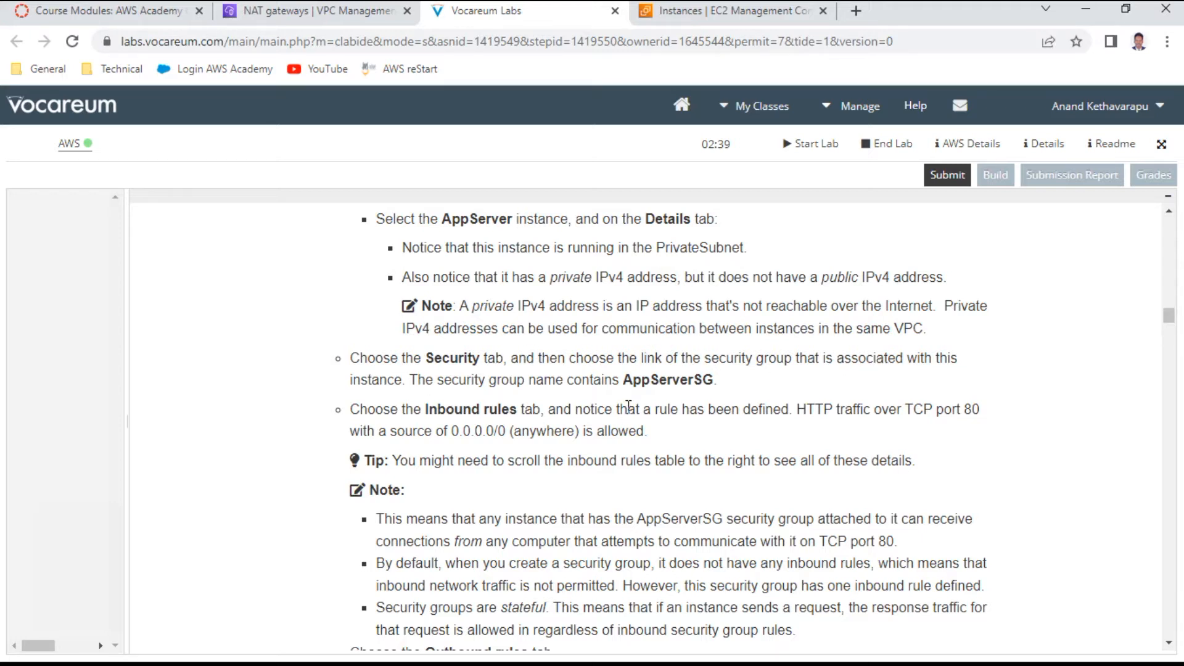
Step: Examine the security group associated with AppServer in the EC2 console, including its inbound and outbound rules
left_click(697, 10)
scroll(389, 556, "up", 5)
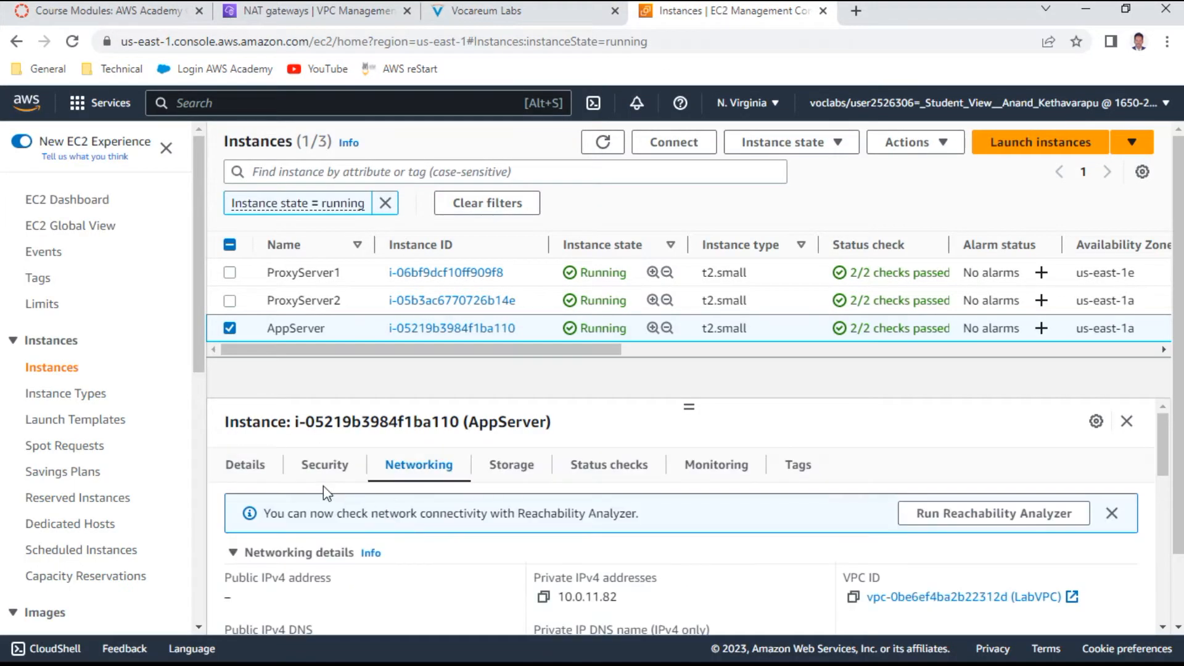
left_click(325, 465)
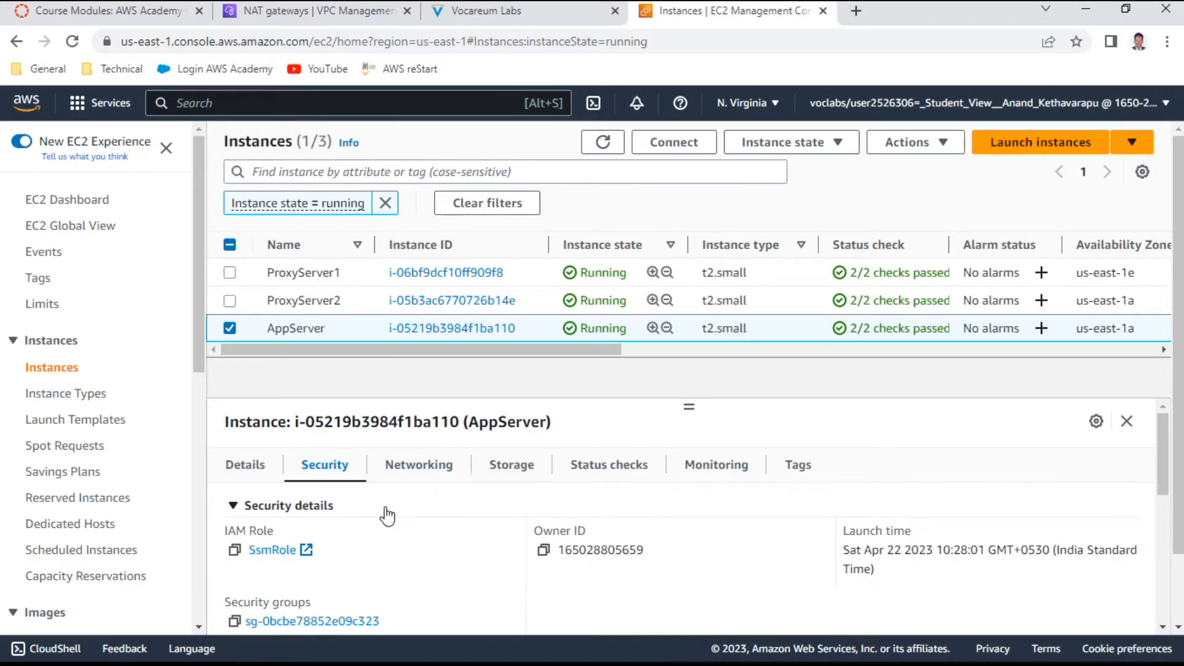
scroll(387, 516, "down", 1)
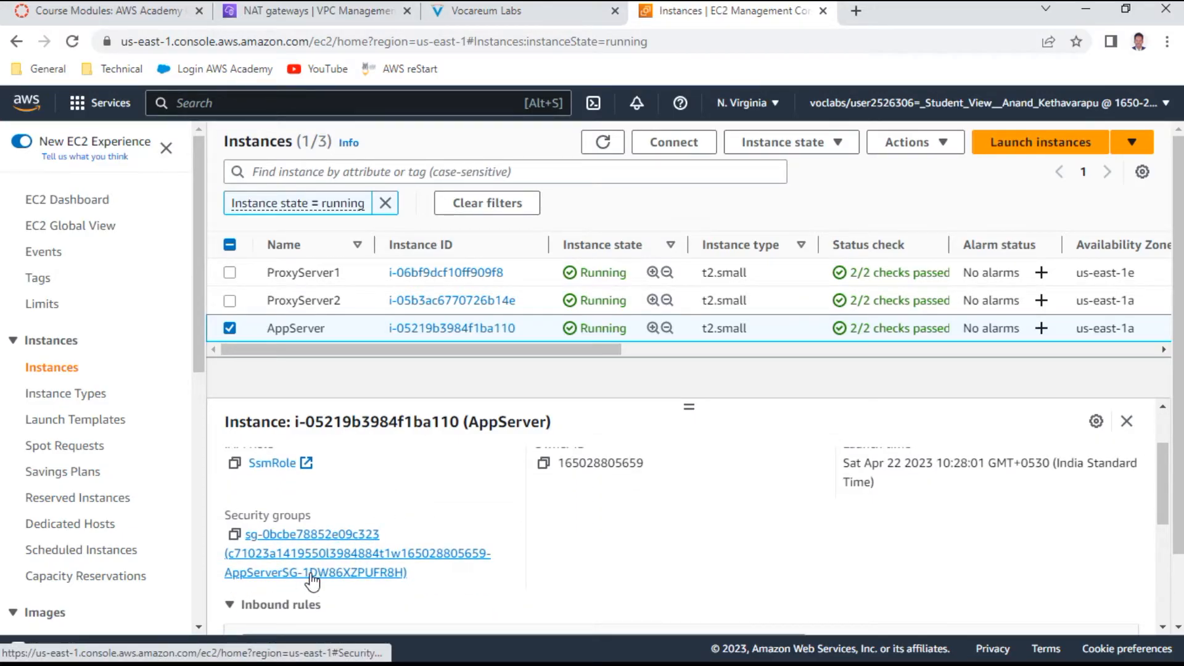
scroll(612, 434, "down", 2)
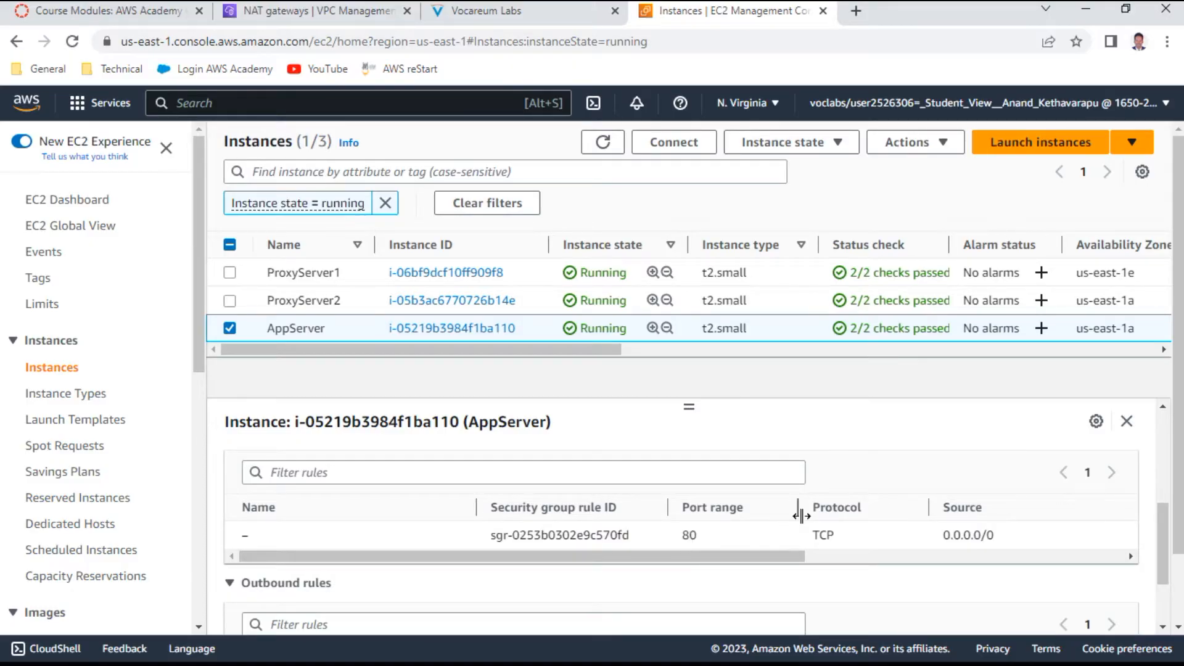
scroll(771, 567, "down", 2)
scroll(766, 575, "up", 5)
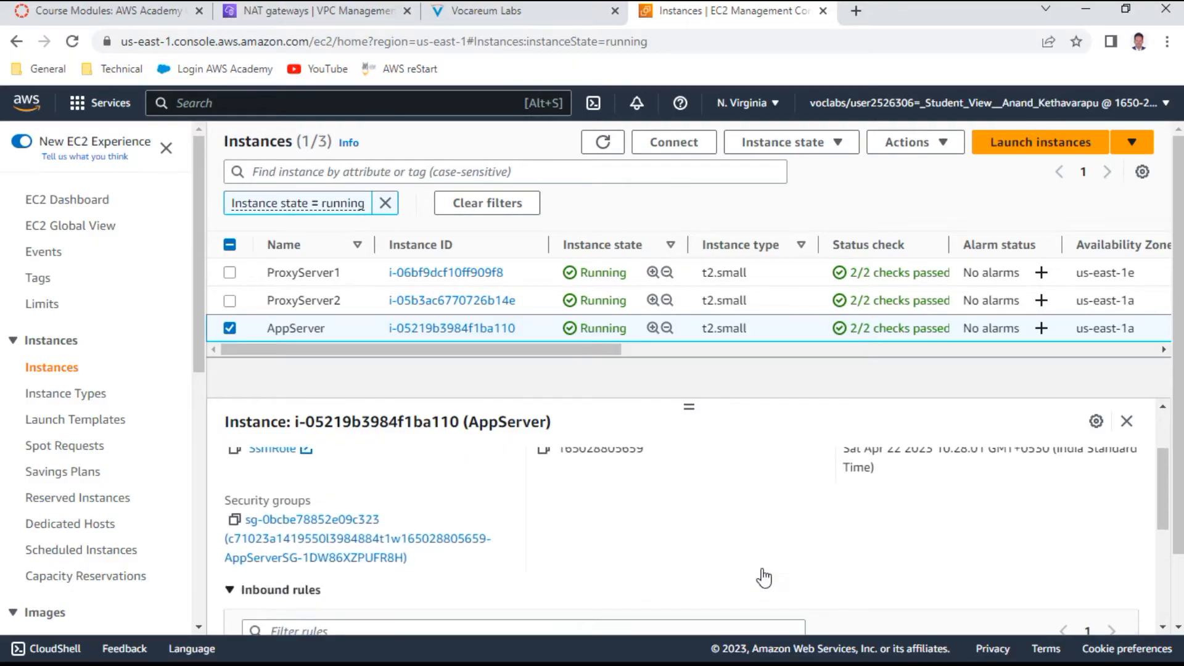
Step: Read the rest of lab step 6 on security group rules and Task 2's step 7 on PublicSubnetA's routing
left_click(518, 12)
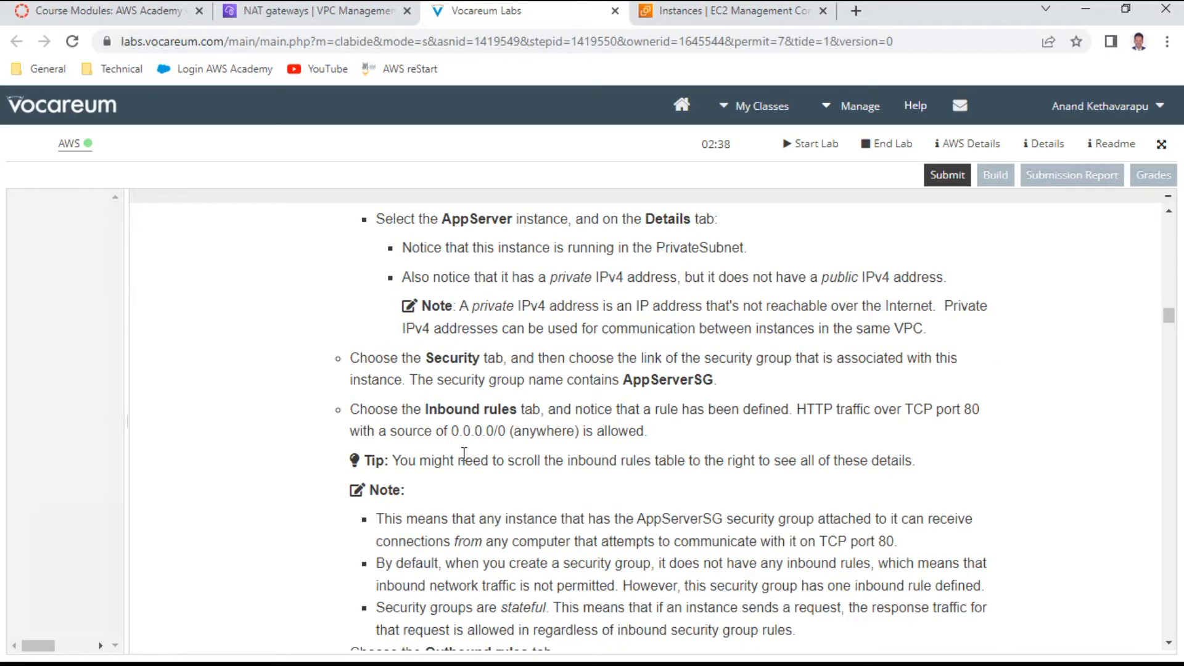
scroll(525, 427, "down", 2)
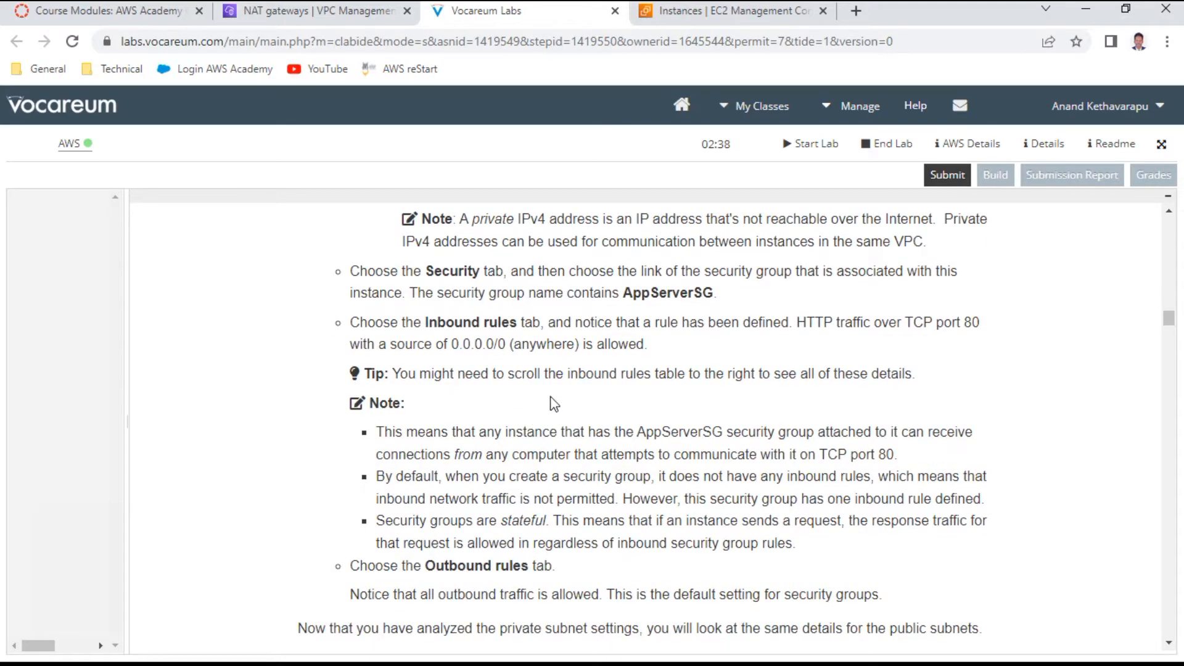
scroll(641, 375, "down", 2)
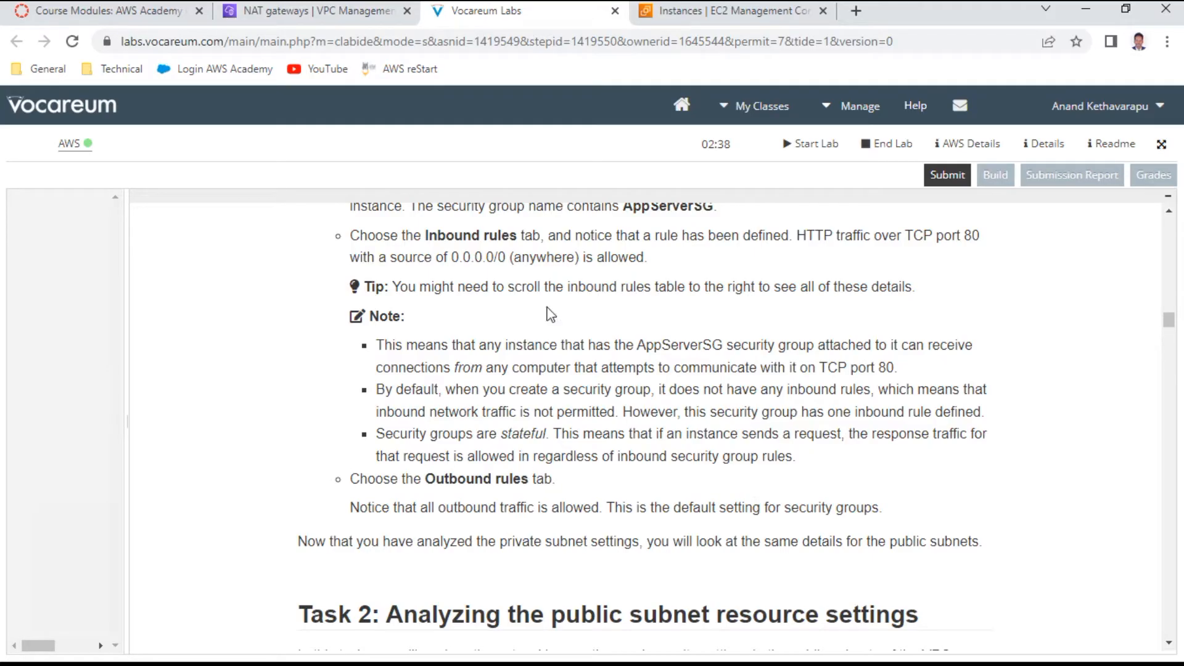
scroll(544, 395, "down", 5)
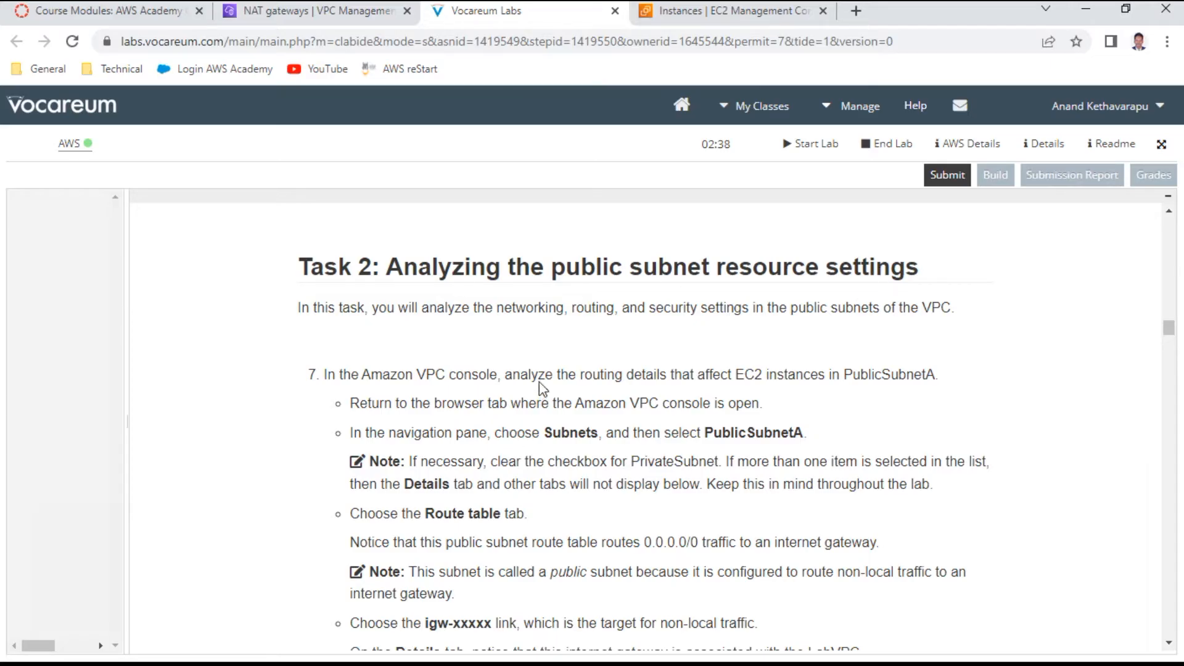
scroll(539, 382, "down", 1)
Step: Place the lab instructions ahead of the VPC console's browser tab, recheck step 7 and open the VPC console's list of subnets
left_click_drag(478, 21, 346, 25)
left_click(503, 12)
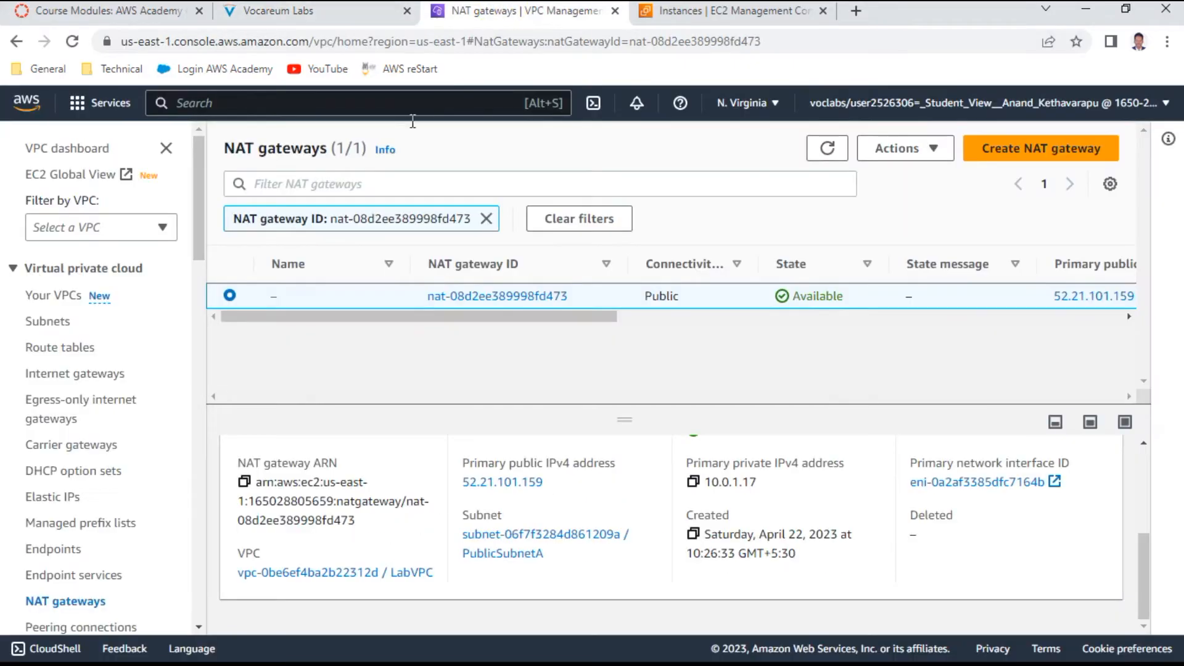
left_click(77, 297)
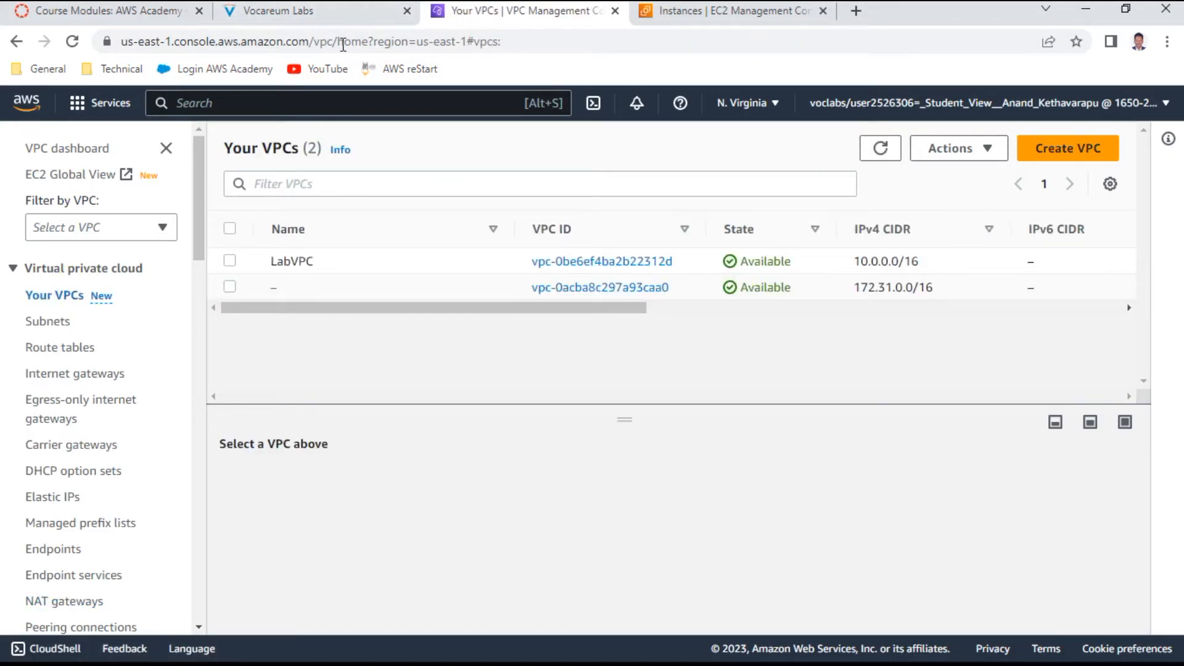
left_click(330, 15)
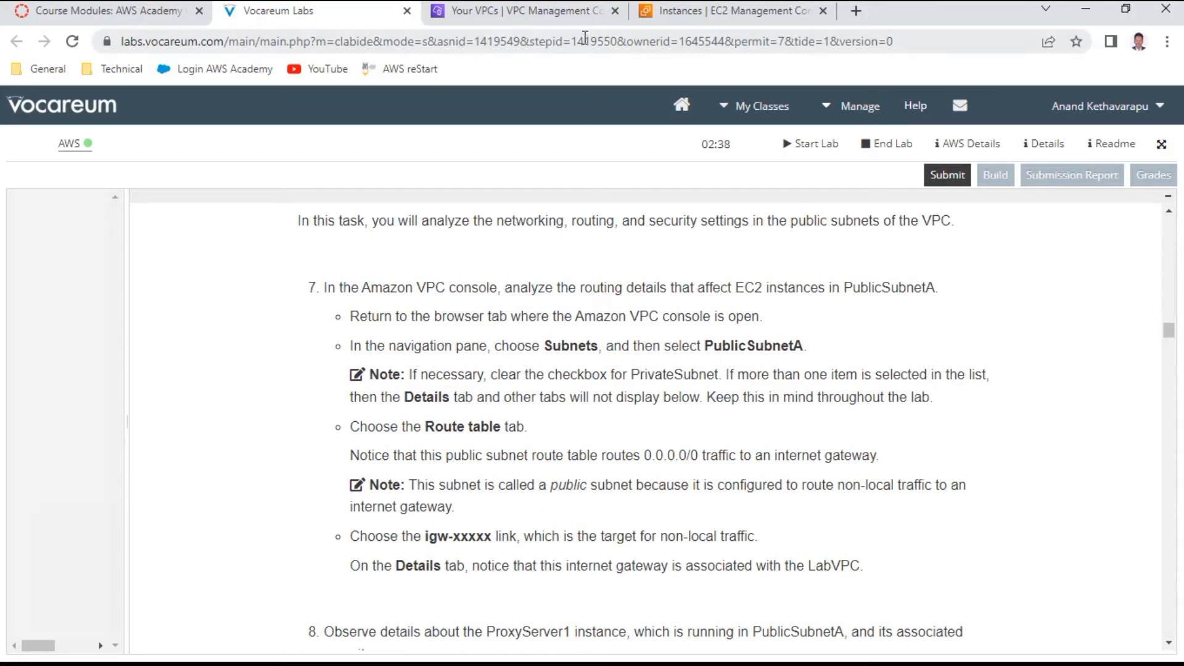
left_click(529, 12)
left_click(69, 322)
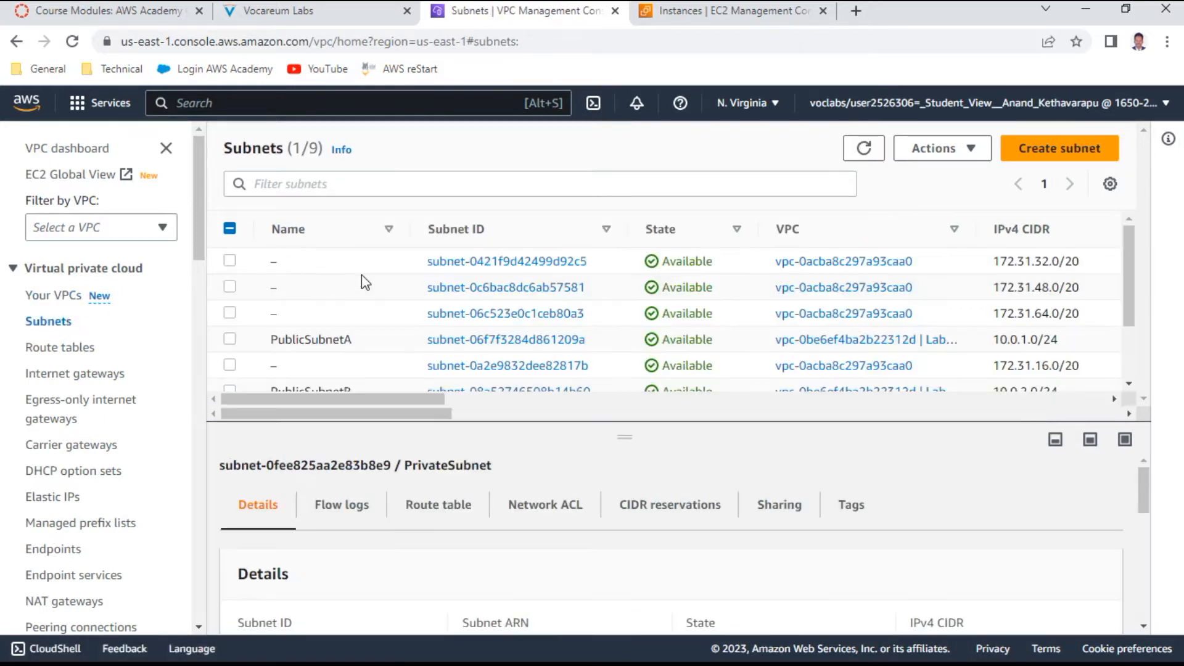
Step: Select PublicSubnetA in the subnet list and clear the selection of PrivateSubnet
left_click(235, 341)
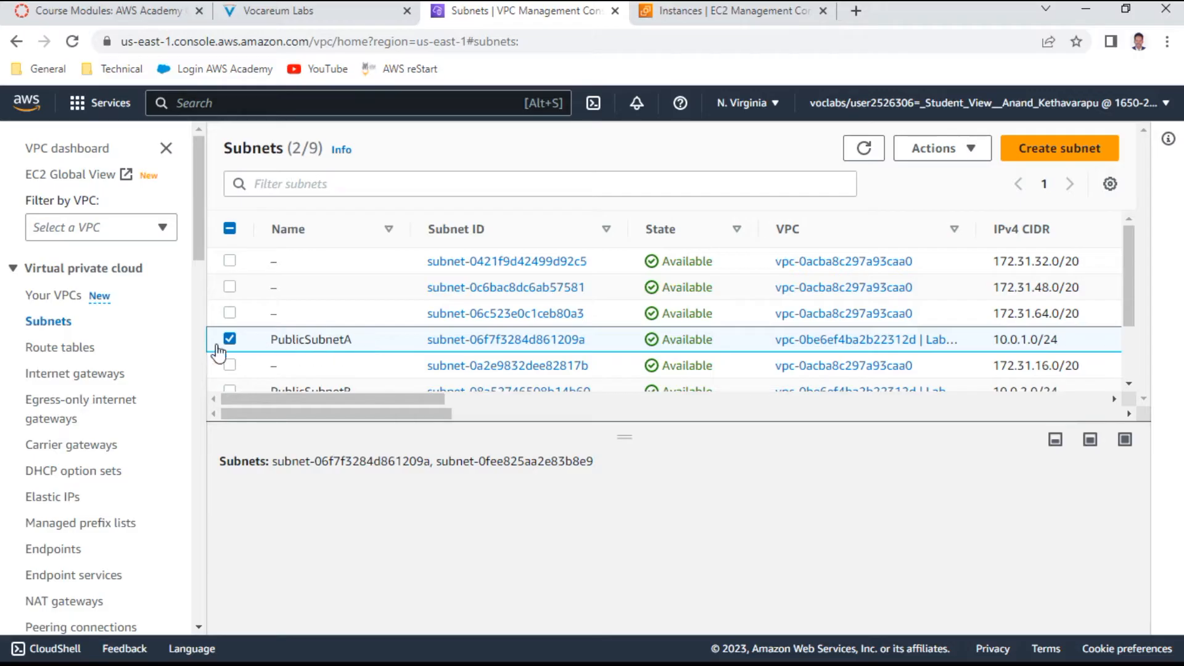
scroll(314, 341, "down", 3)
left_click(230, 327)
scroll(394, 353, "up", 3)
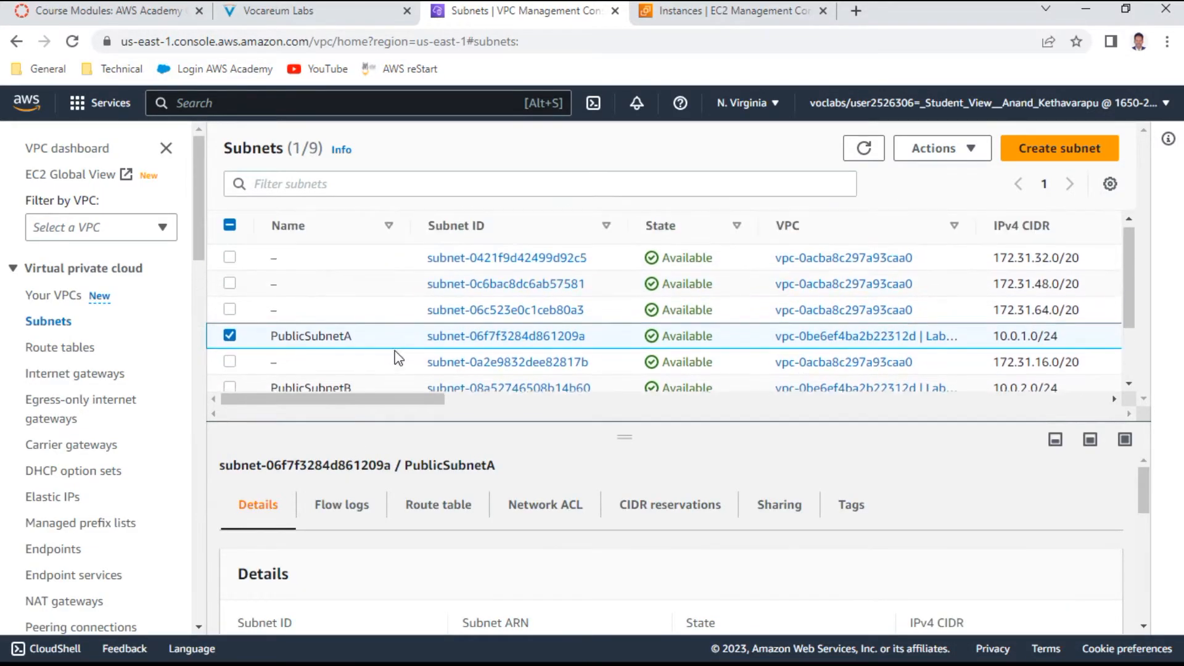
Step: Recheck lab step 7 and examine the routes in PublicSubnetA's route table
left_click(304, 13)
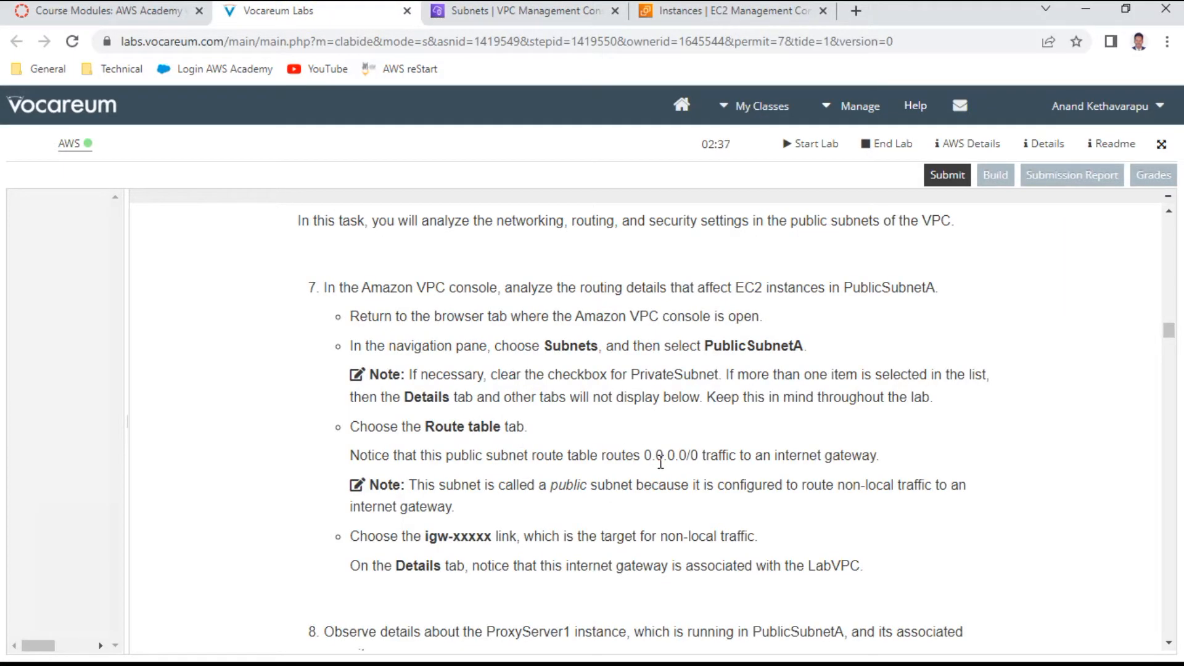
left_click(502, 12)
left_click(453, 509)
scroll(595, 550, "down", 3)
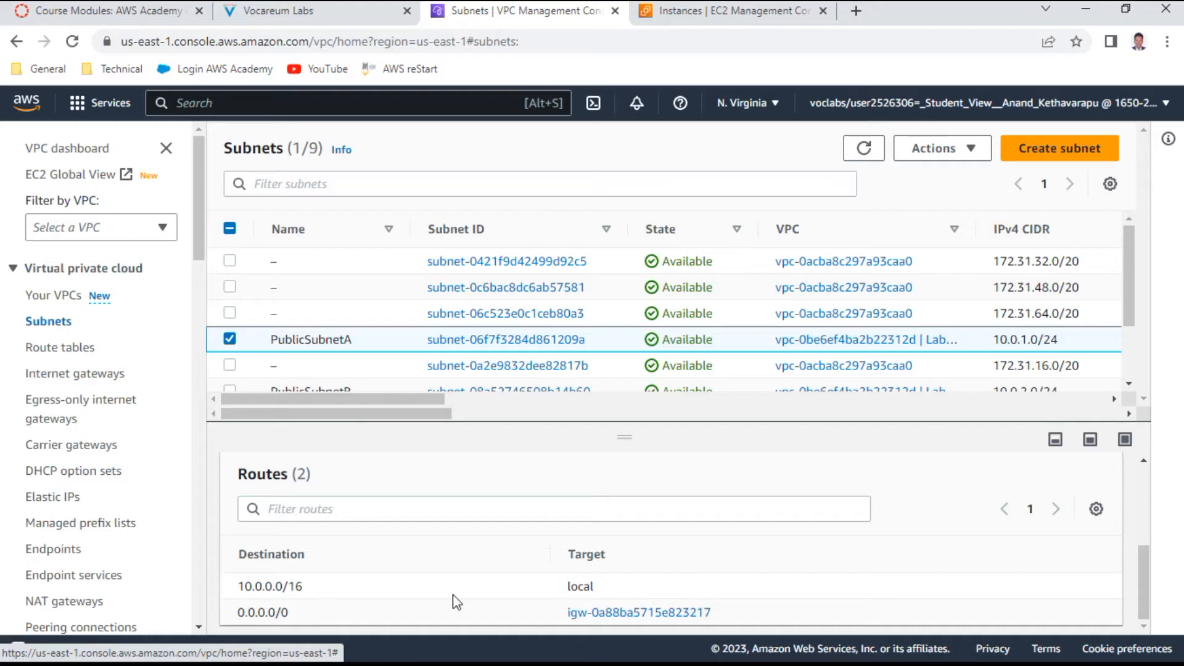
Step: Reread step 7's internet gateway instruction, then open the gateway targeted by PublicSubnetA's 0.0.0.0/0 route and check its associated VPC
left_click(345, 11)
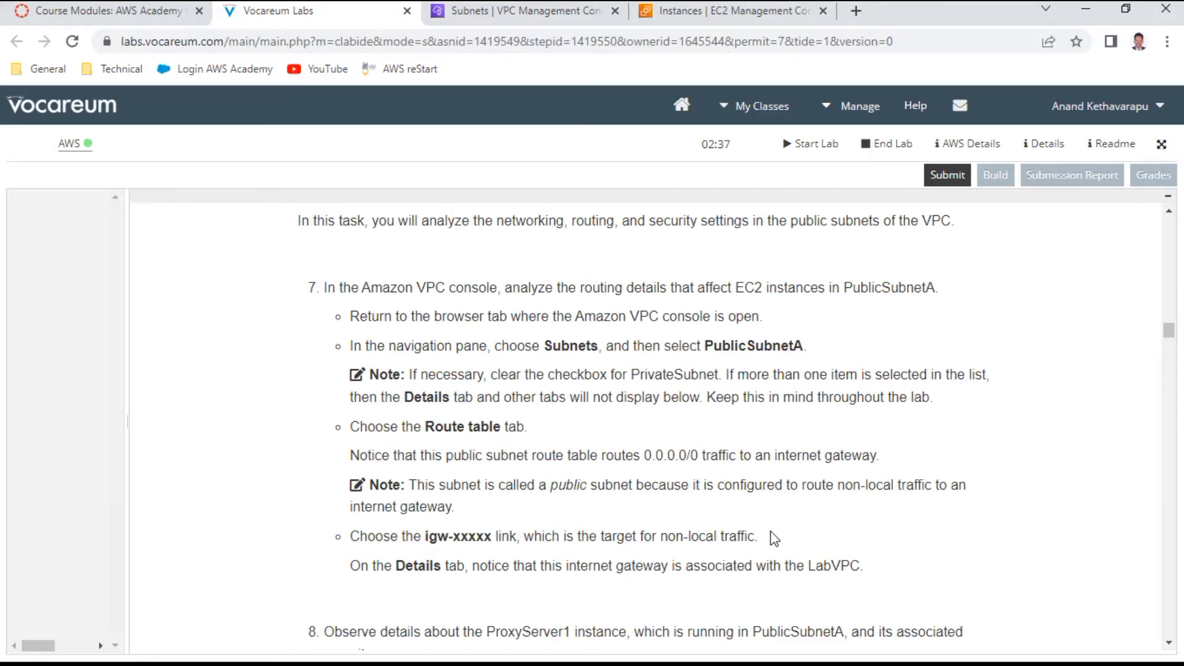
scroll(771, 532, "down", 1)
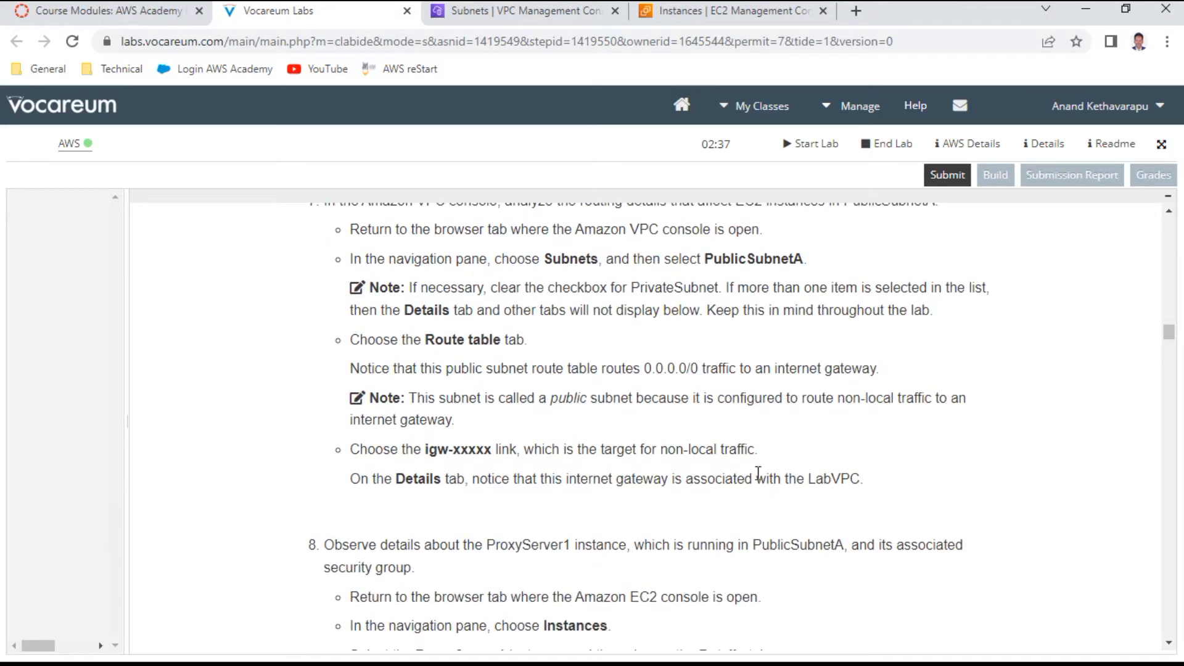
left_click(95, 594)
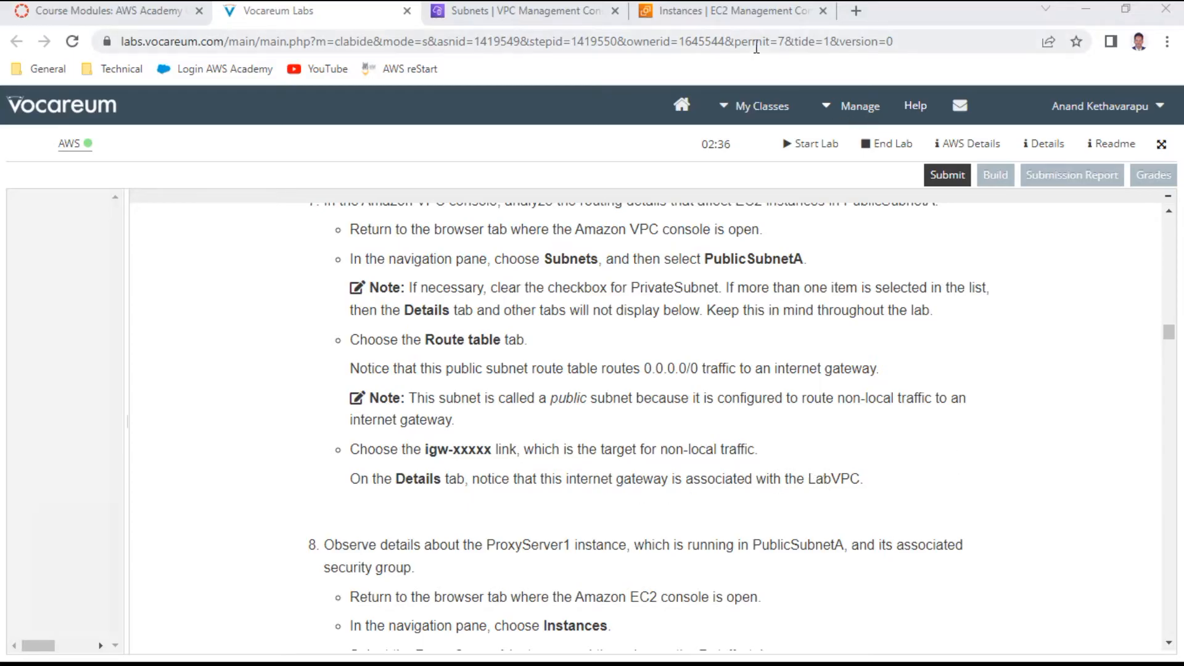
left_click(765, 11)
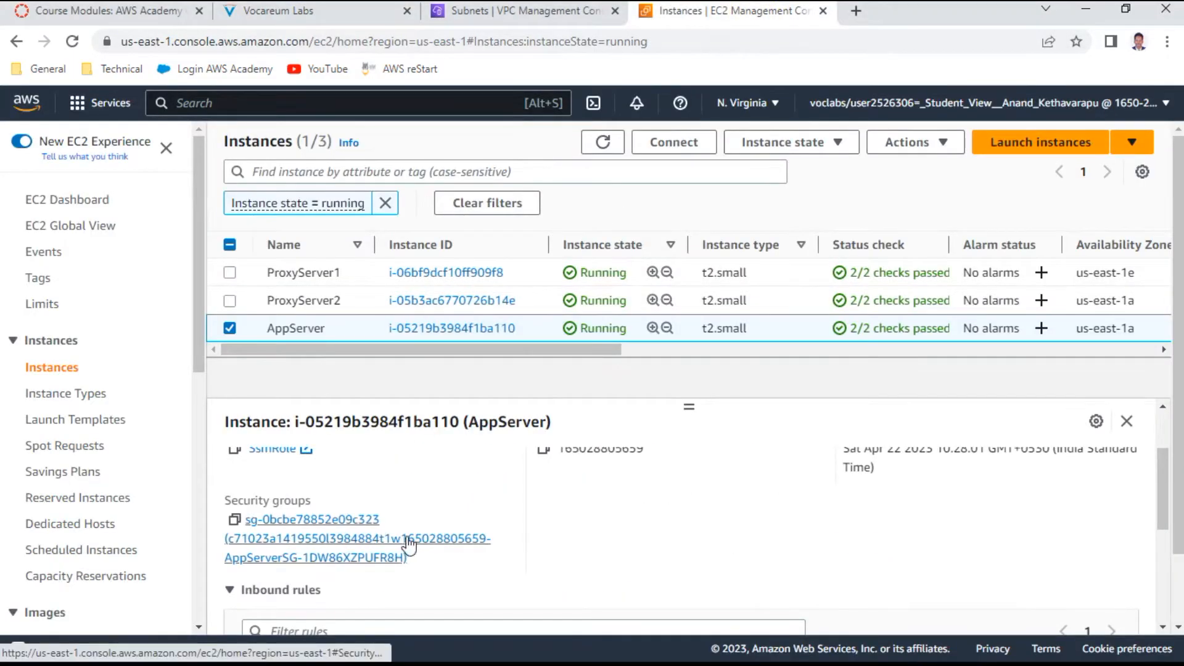
scroll(506, 518, "up", 3)
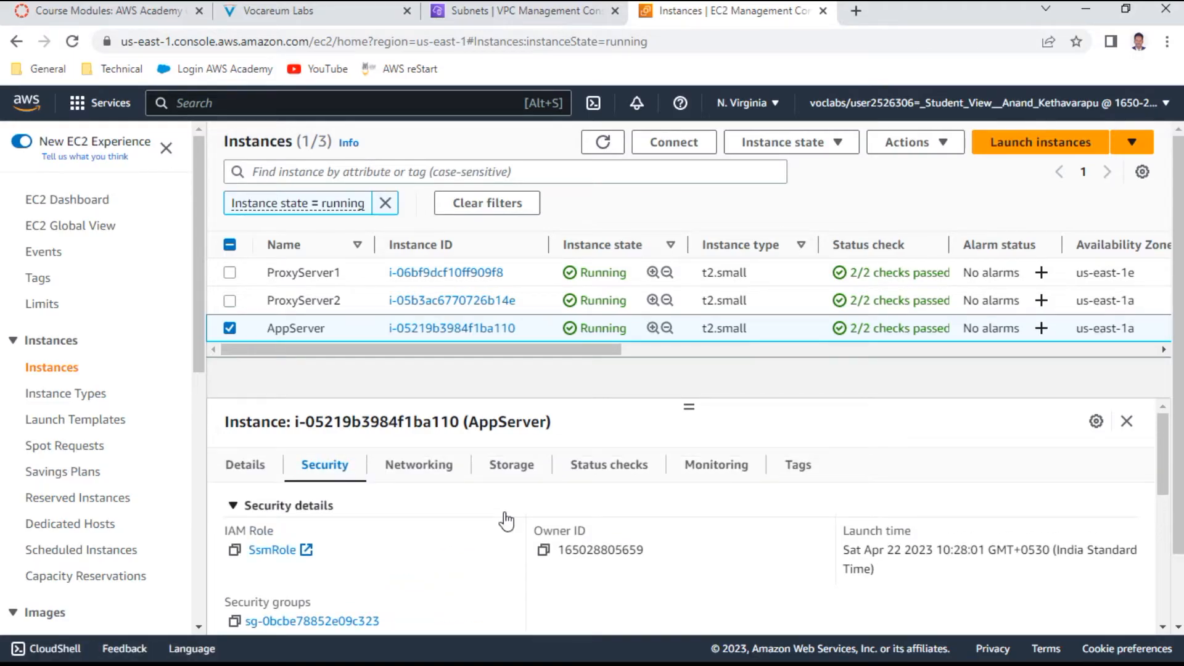
left_click(542, 12)
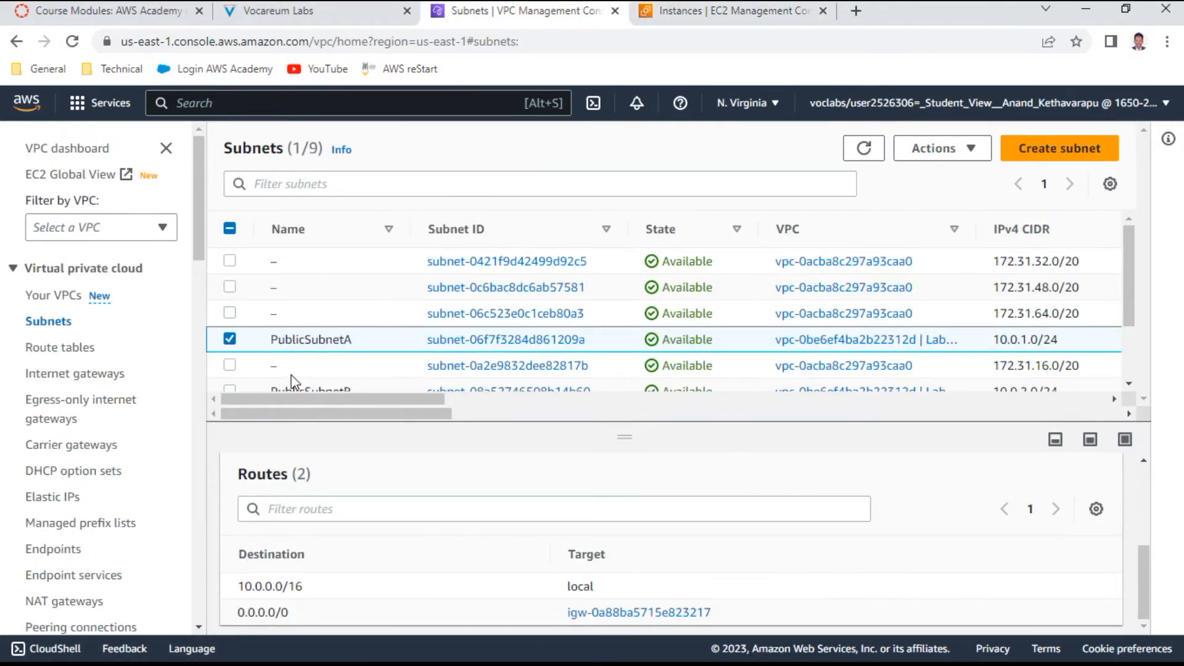
left_click(611, 614)
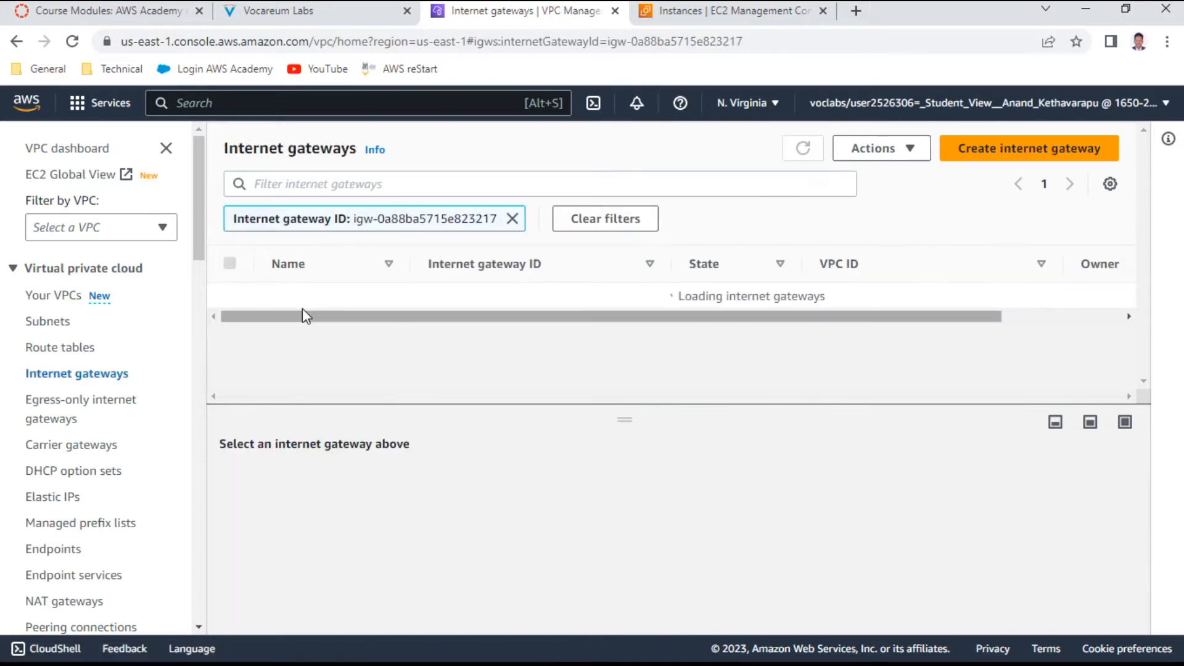
left_click_drag(446, 320, 592, 317)
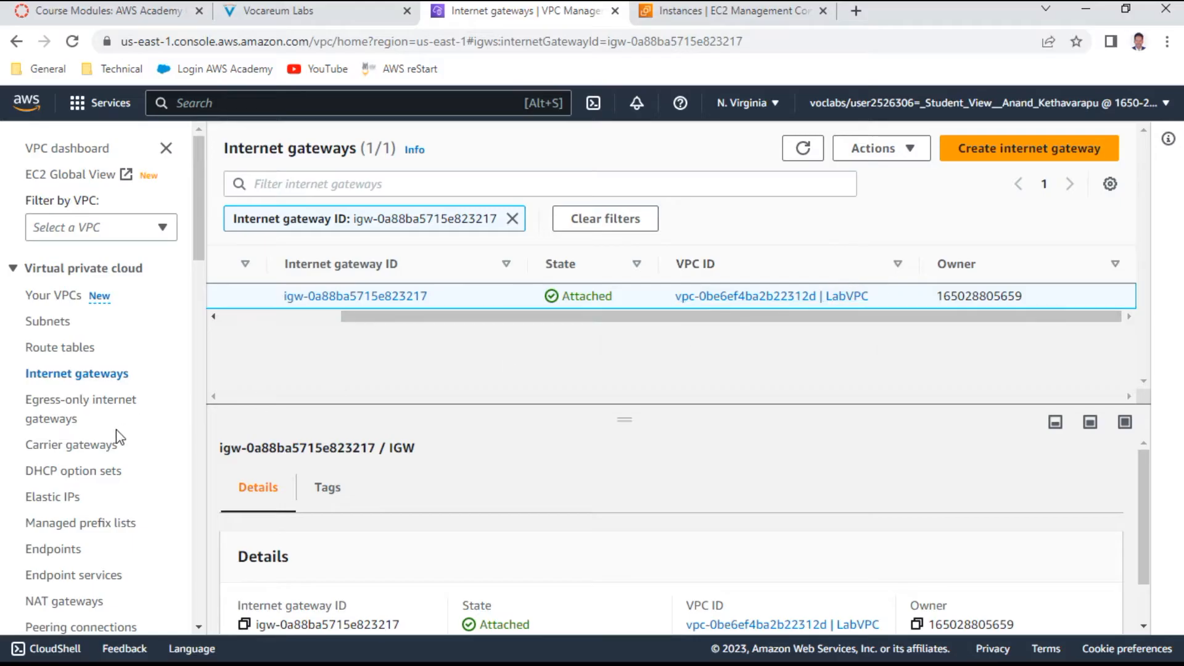
Step: Read lab step 8's instructions on ProxyServer1 and place the lab instructions between the VPC and EC2 browser tabs
left_click(275, 10)
scroll(489, 373, "down", 4)
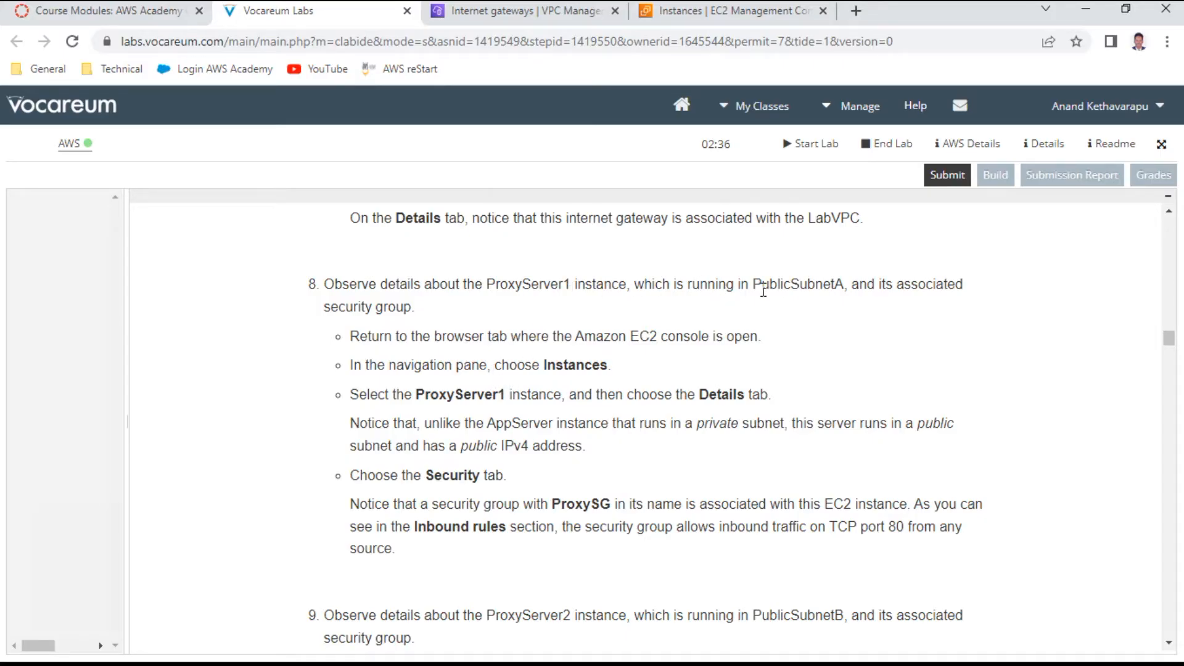
left_click_drag(343, 19, 549, 15)
Step: In the EC2 console, select ProxyServer1 instead of AppServer and reread lab step 8's notes on what to observe about it
left_click(728, 15)
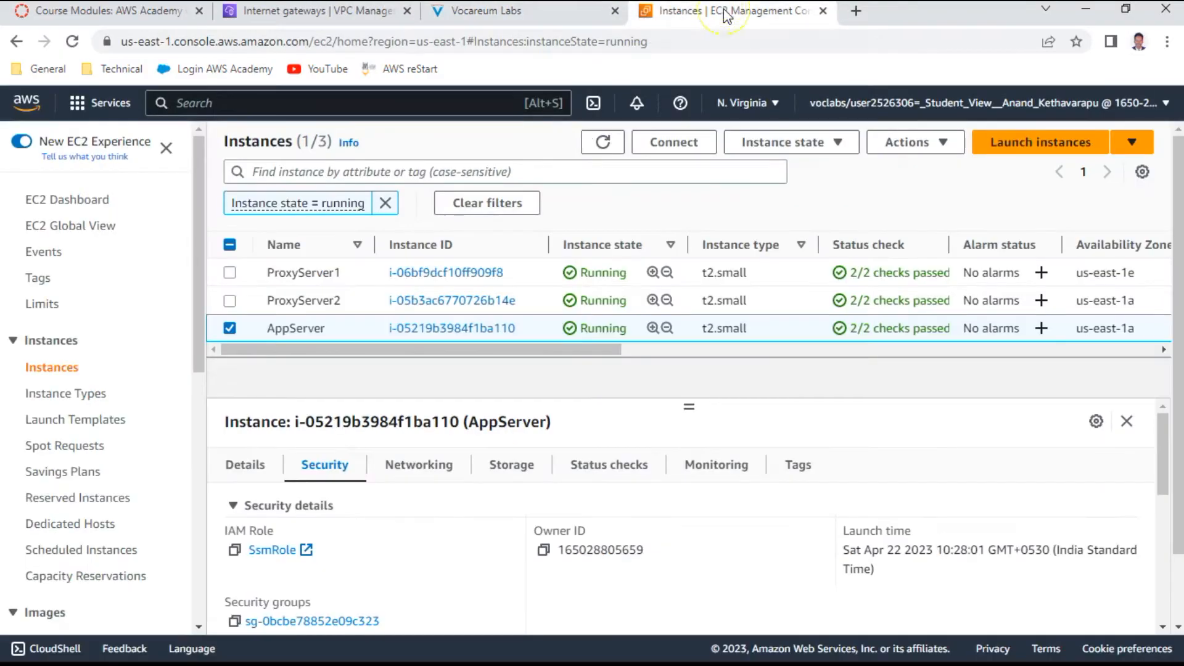
left_click(230, 274)
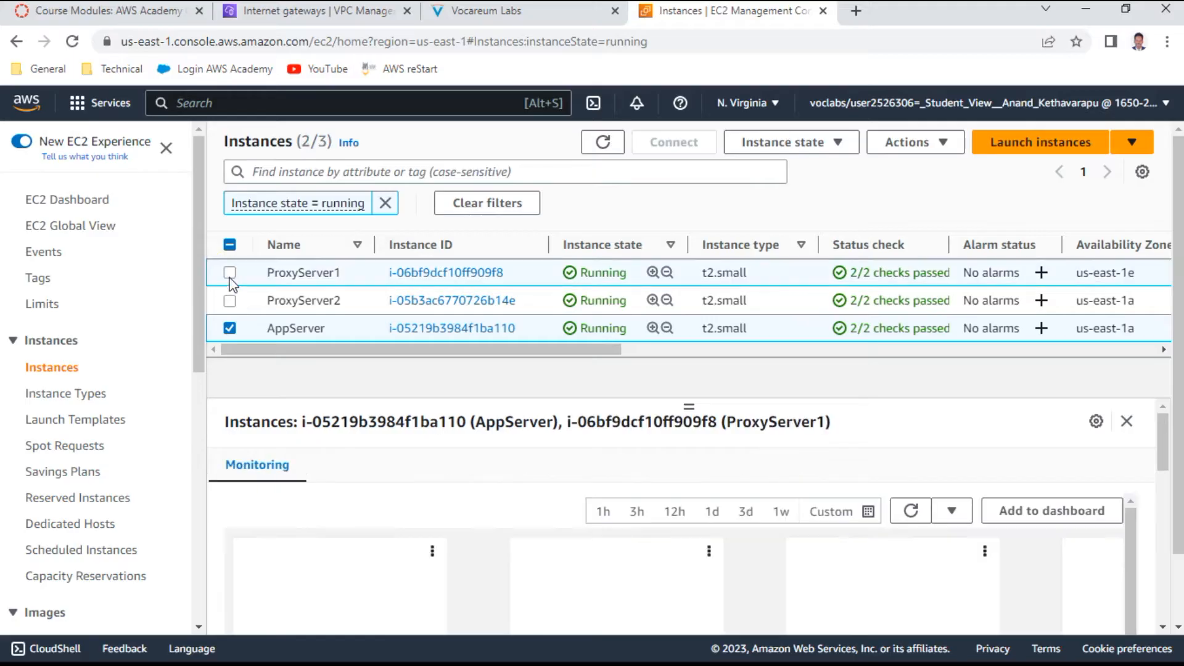
left_click(230, 328)
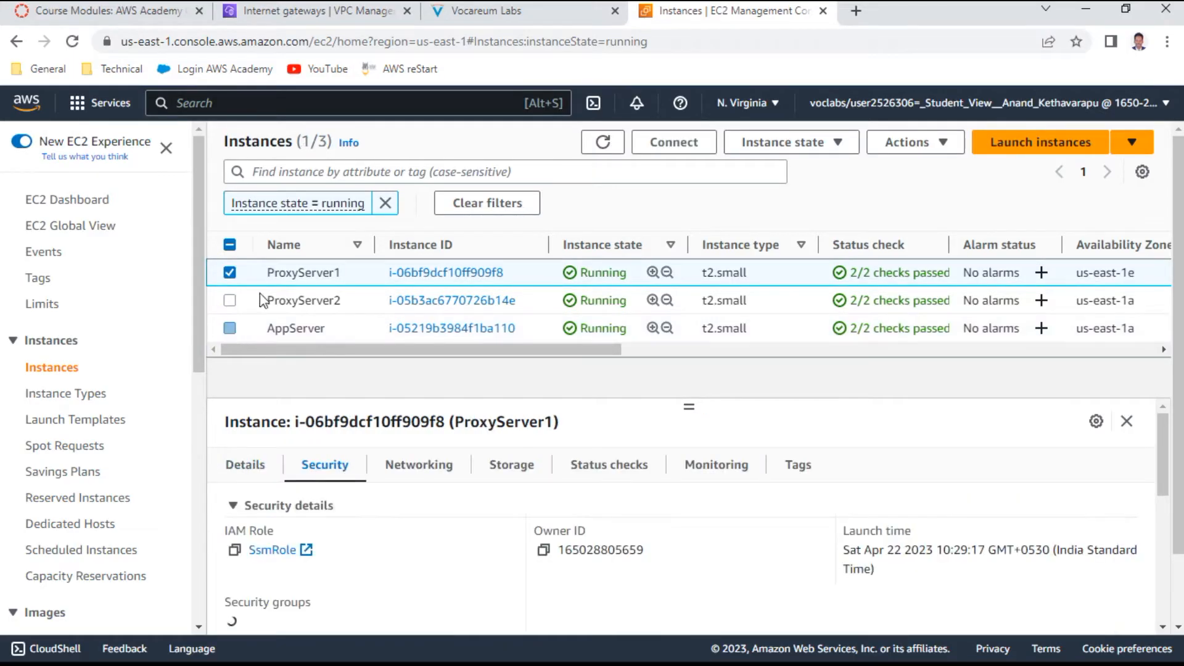
left_click(535, 13)
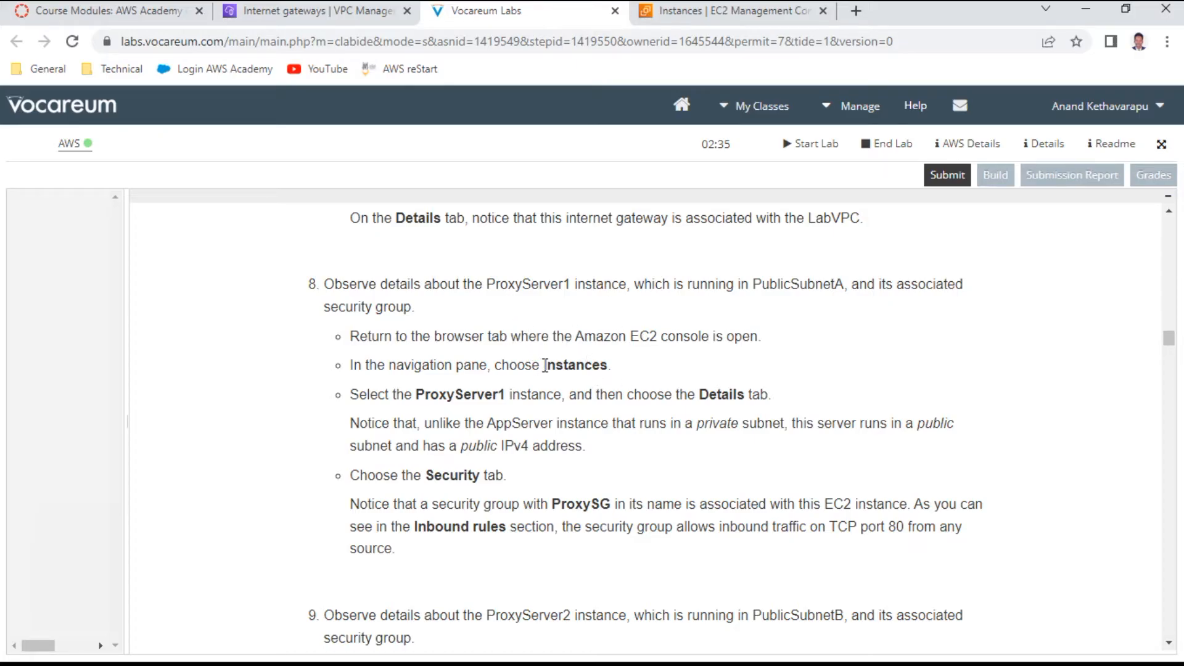
left_click_drag(547, 365, 636, 366)
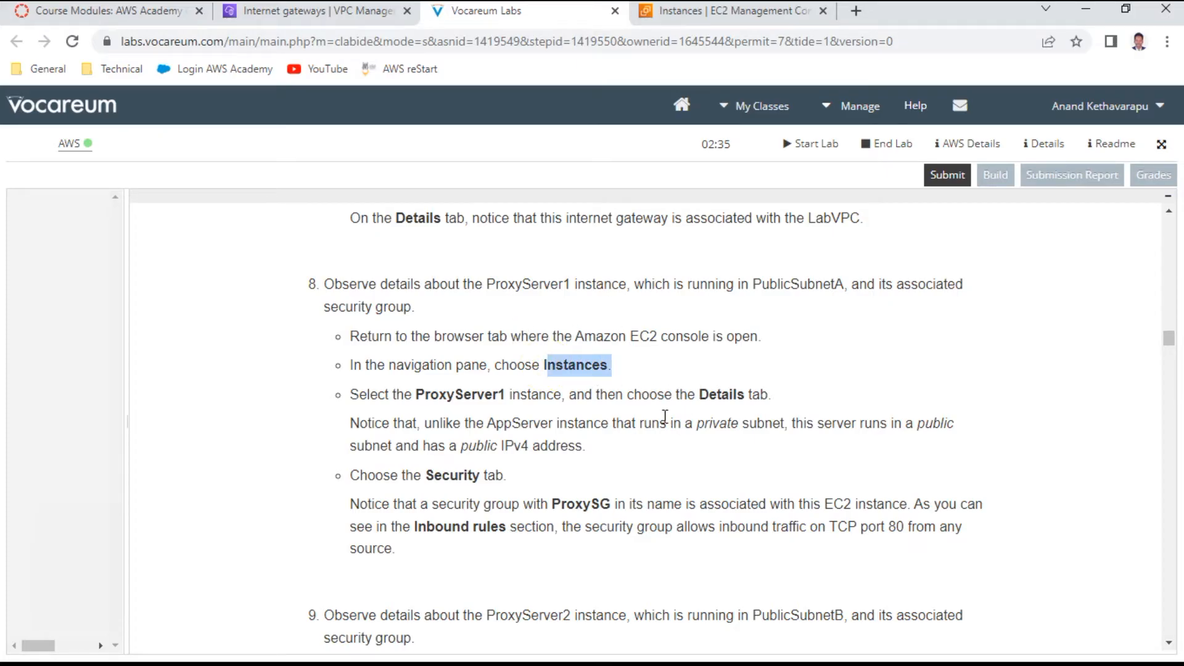
left_click_drag(694, 422, 797, 418)
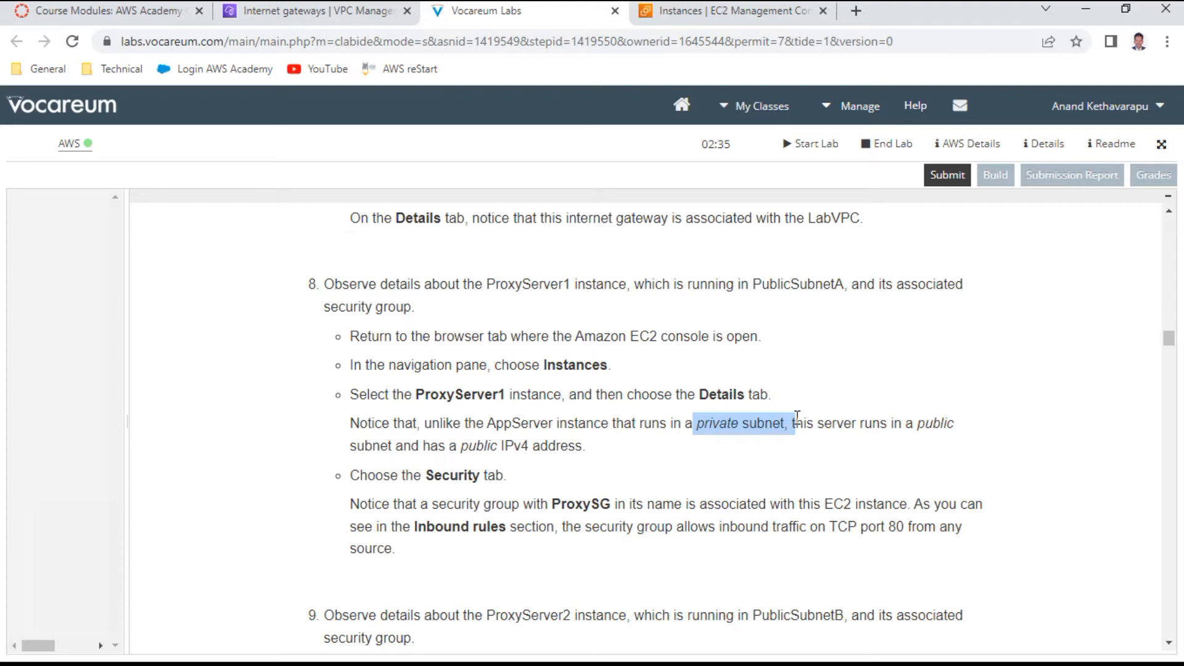
Step: Reread lab step 8's note on private and public subnets, then check ProxyServer1's public IPv4 address and subnet in the EC2 console
left_click_drag(797, 418, 579, 456)
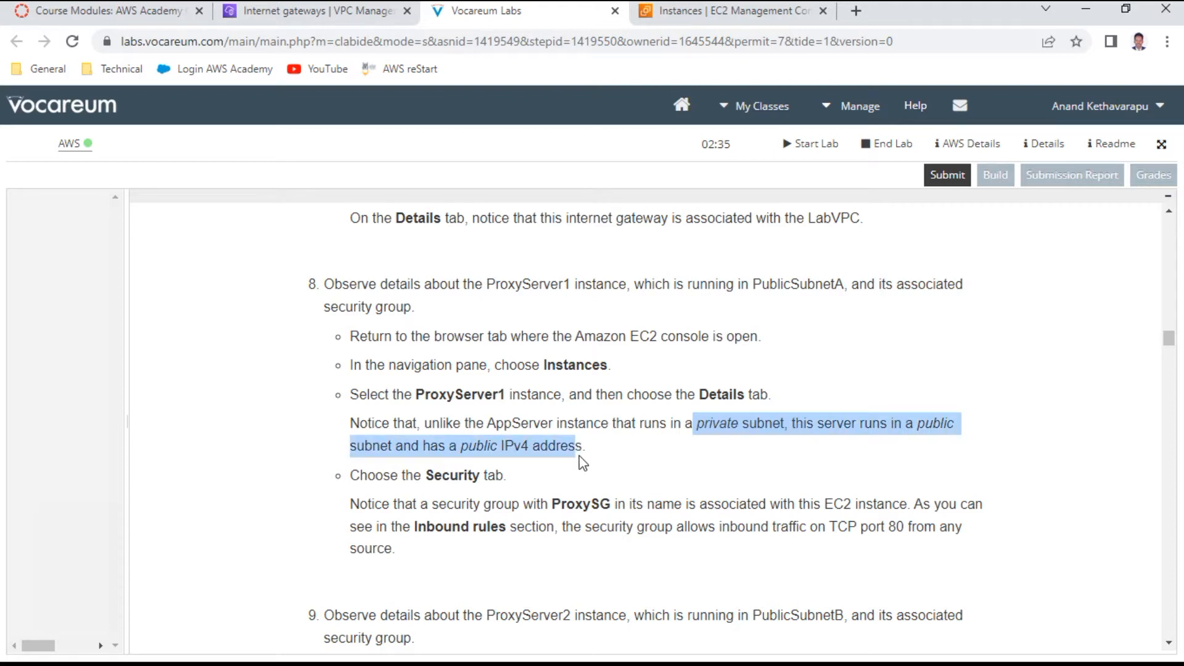
double_click(723, 425)
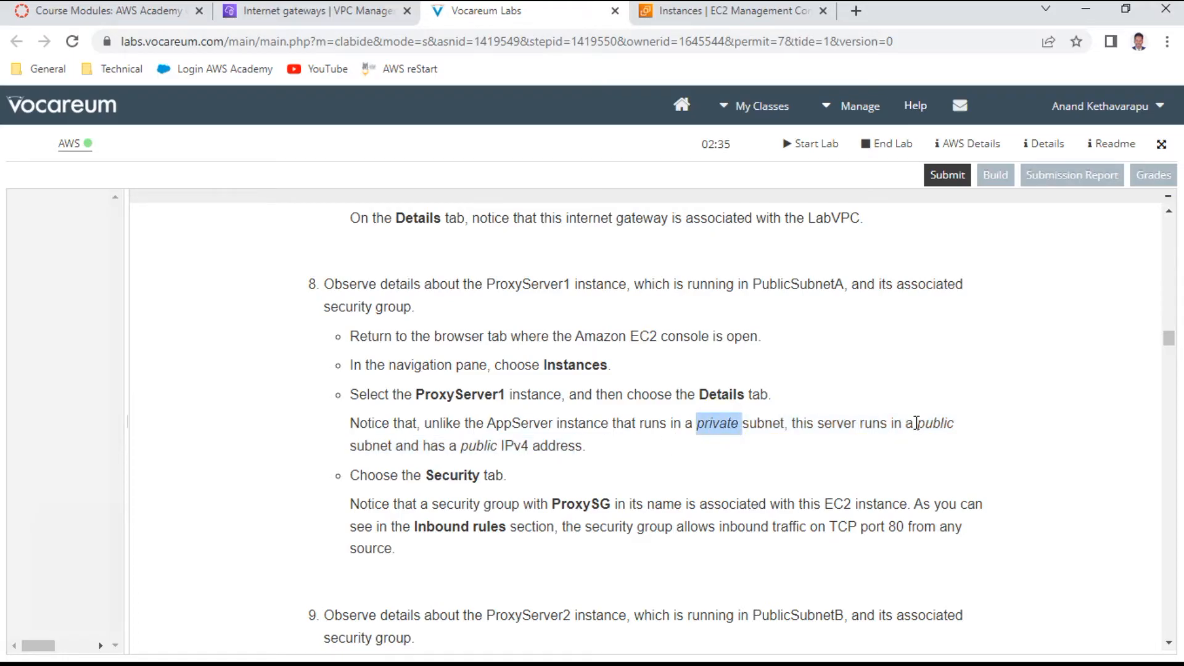
triple_click(558, 453)
left_click(730, 13)
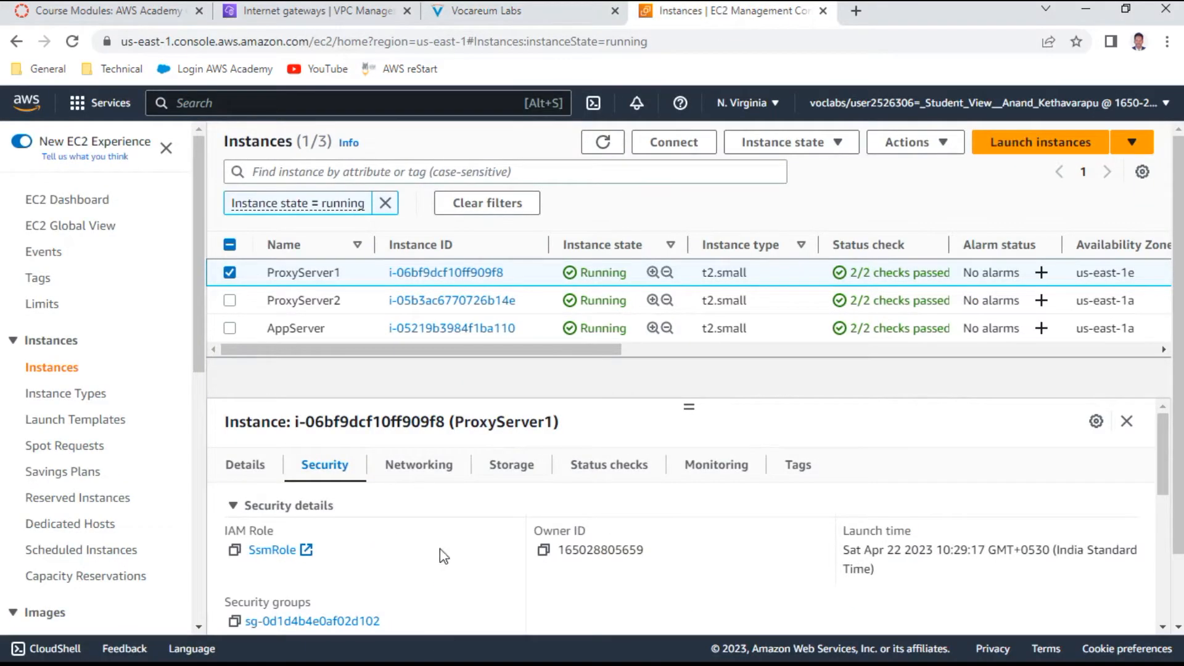
left_click(245, 467)
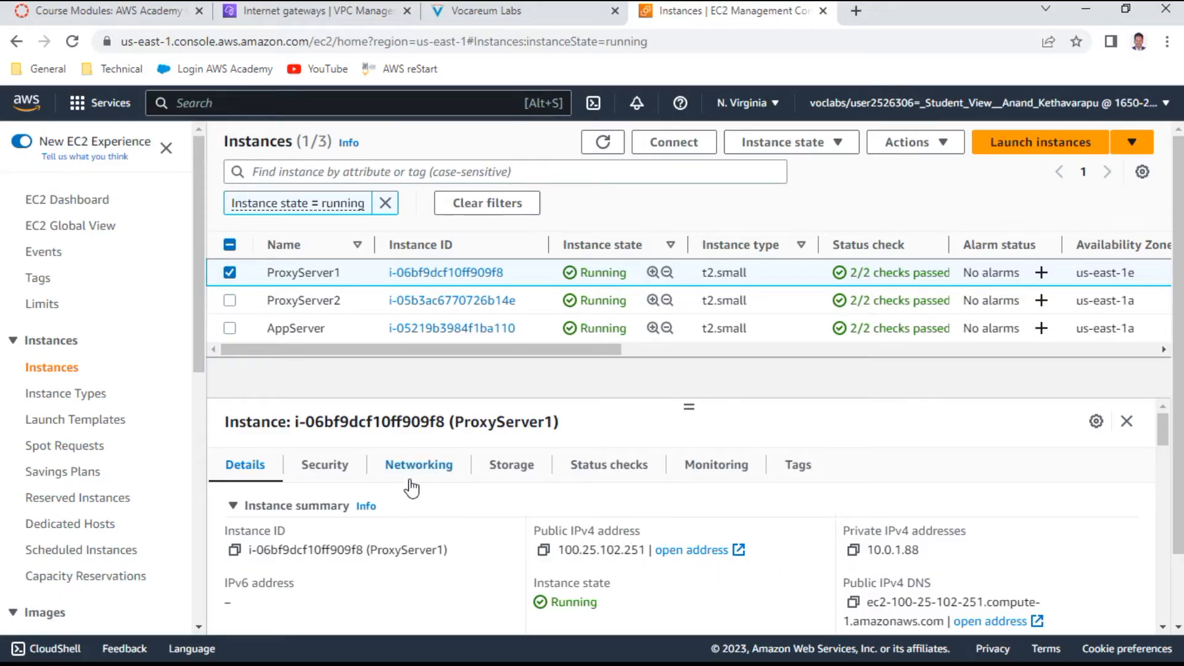
left_click(428, 468)
scroll(419, 529, "down", 3)
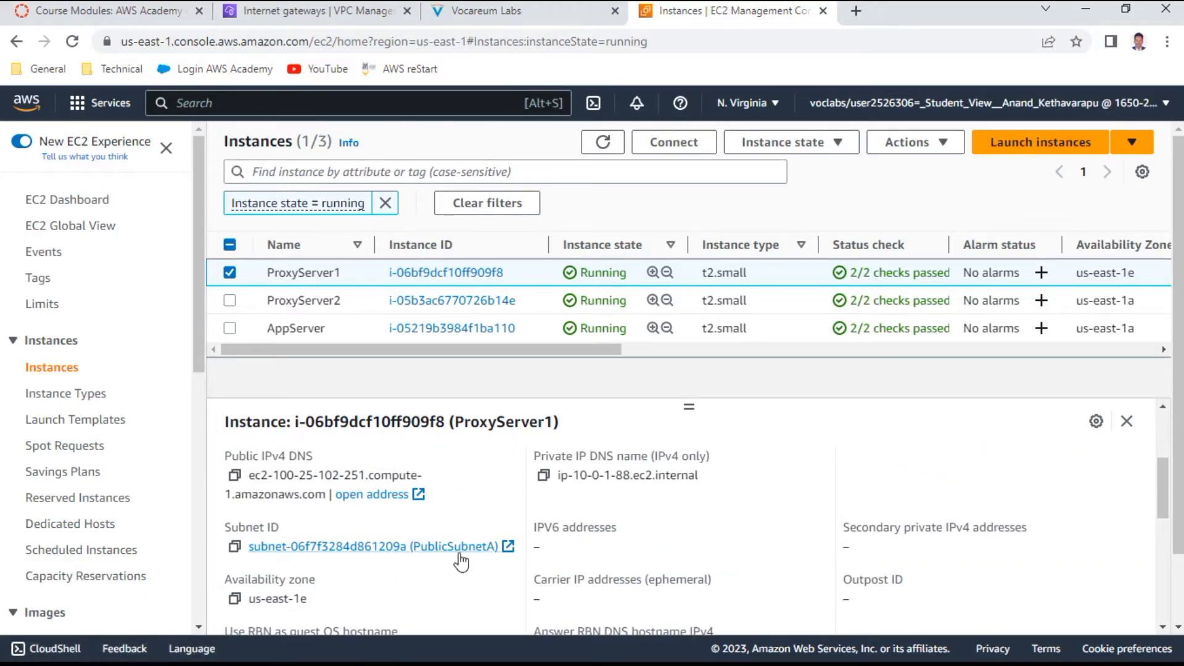
scroll(465, 558, "up", 3)
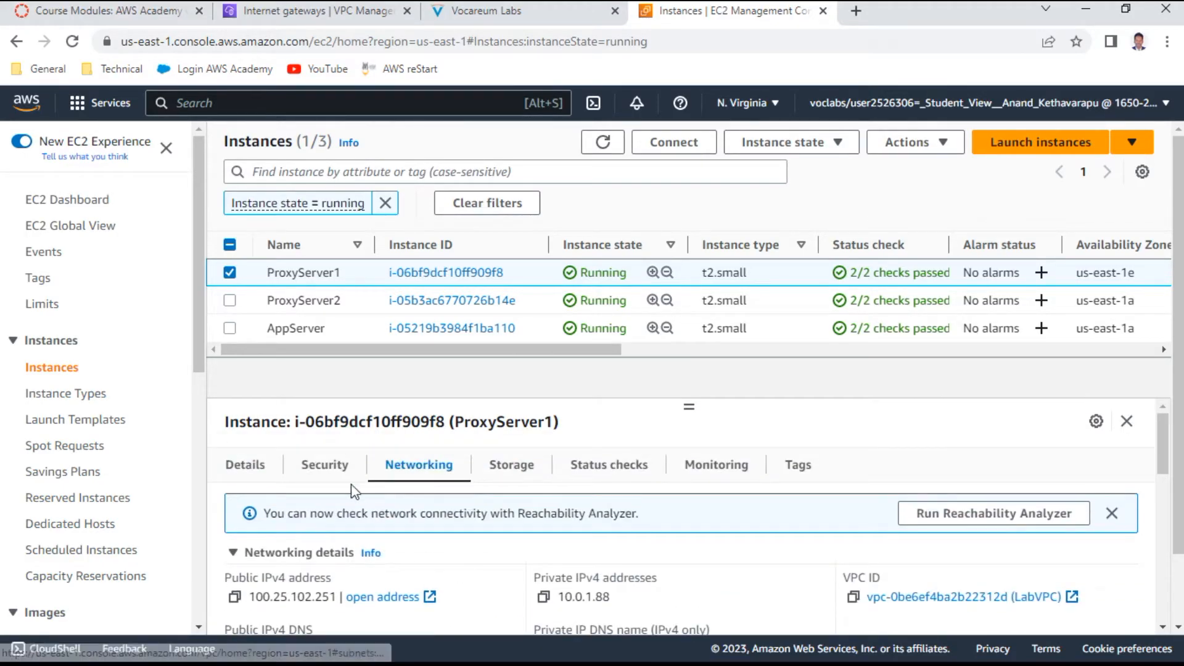
Step: Read lab step 8's ProxySG notes, then examine ProxyServer1's security group and its inbound rules in the EC2 console
left_click(551, 16)
scroll(525, 425, "down", 2)
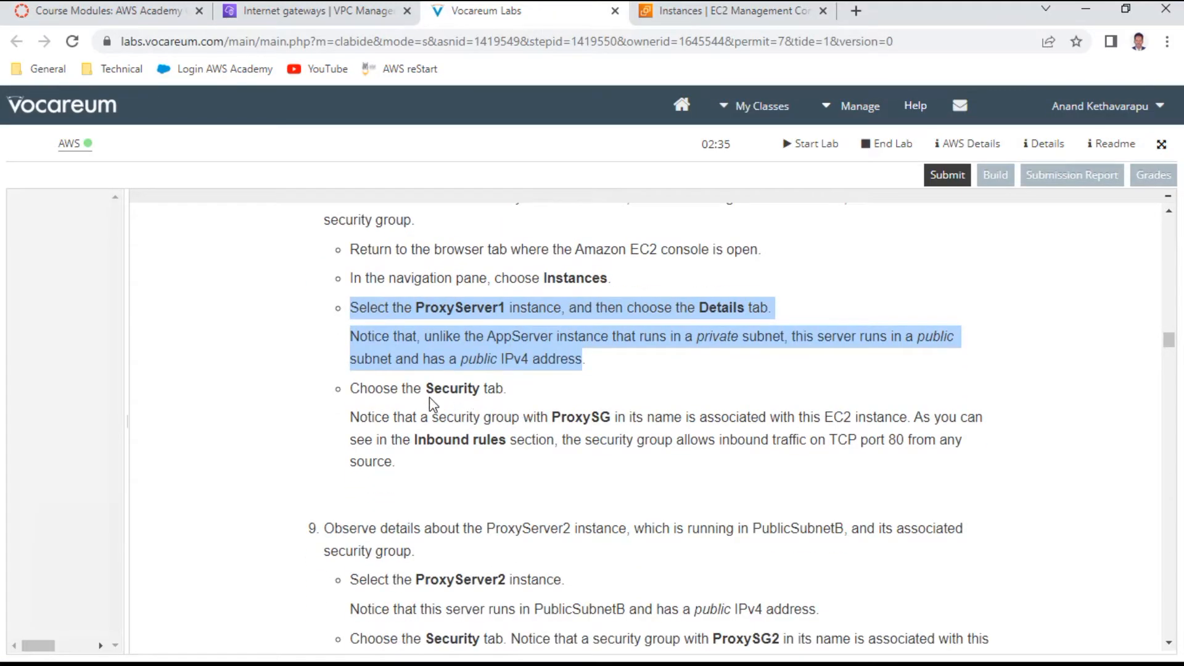
double_click(585, 423)
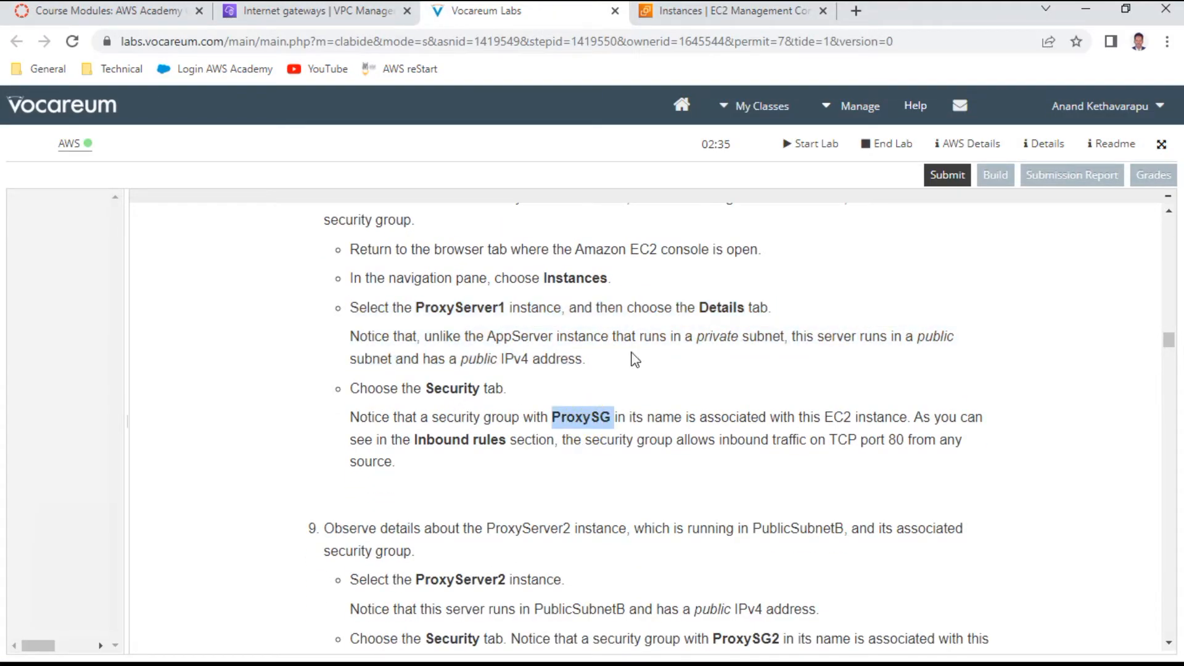
left_click(684, 12)
left_click(323, 470)
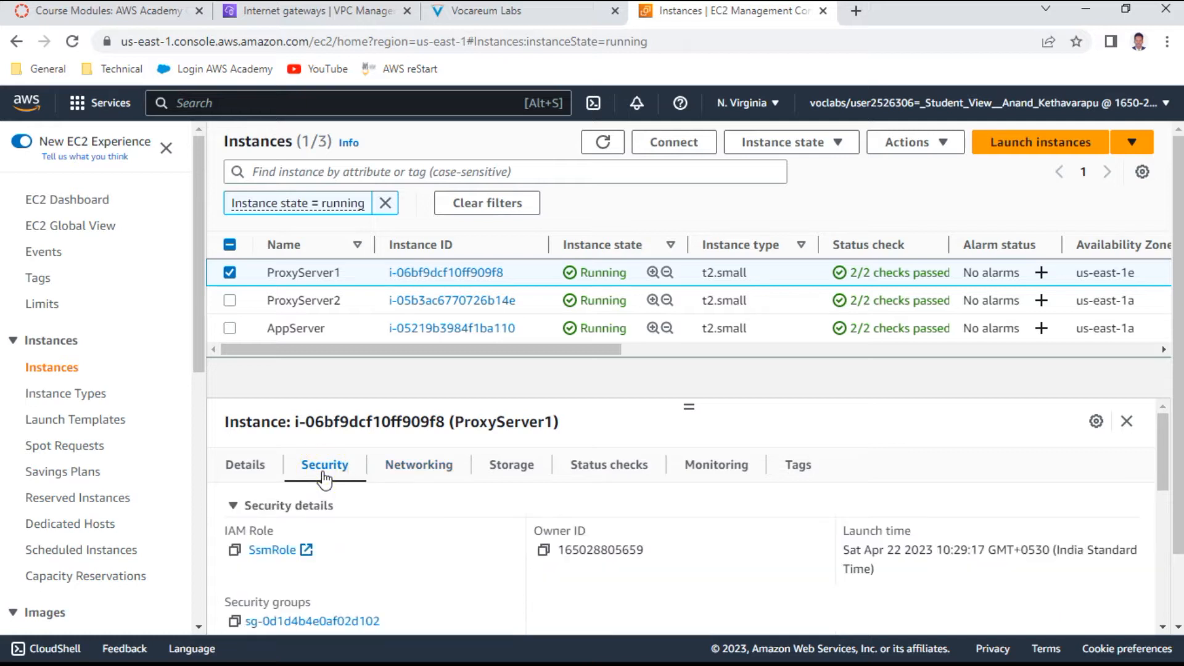
scroll(318, 512, "down", 3)
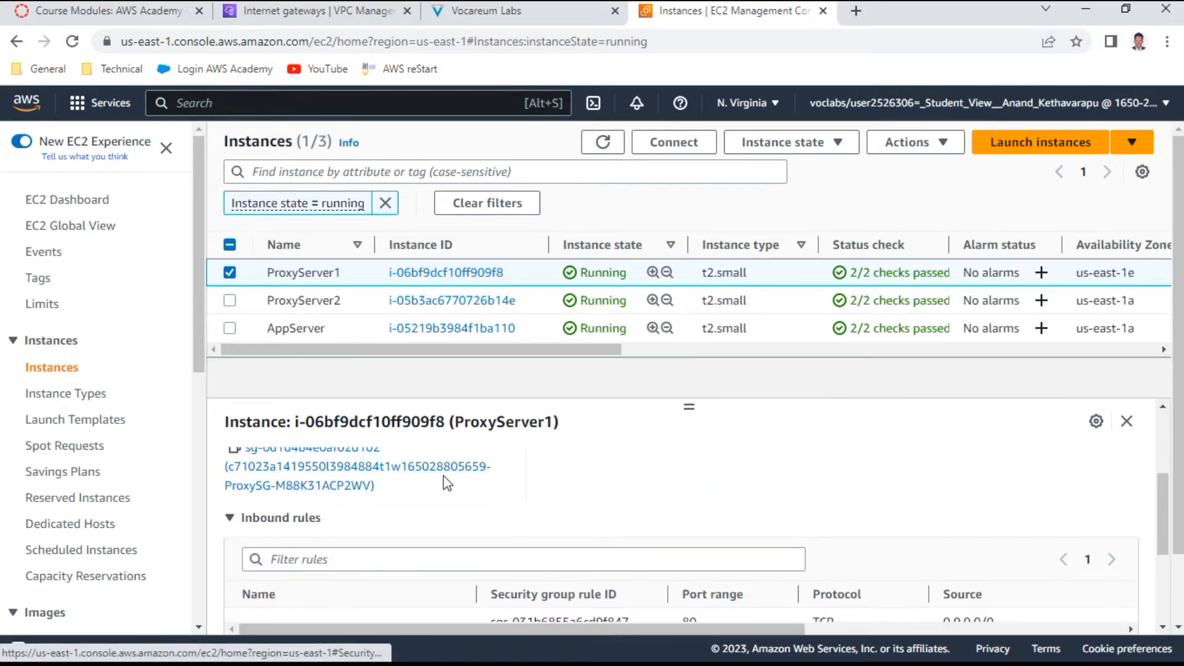
scroll(479, 478, "down", 5)
scroll(481, 482, "up", 1)
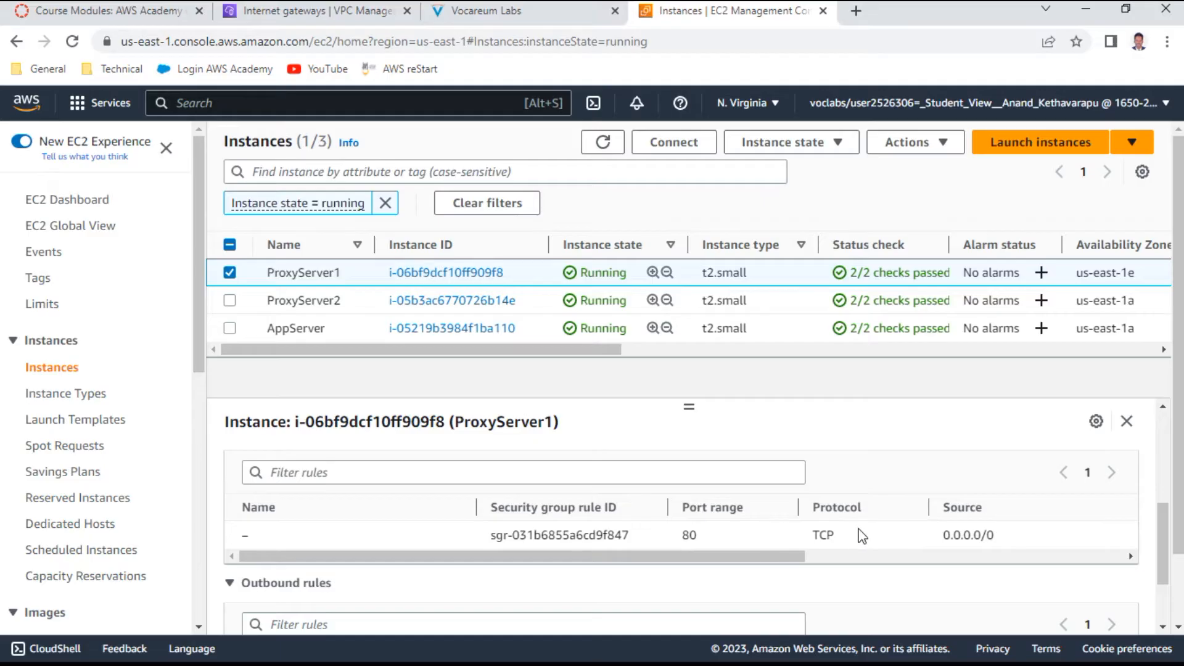
scroll(666, 521, "down", 2)
scroll(763, 561, "up", 6)
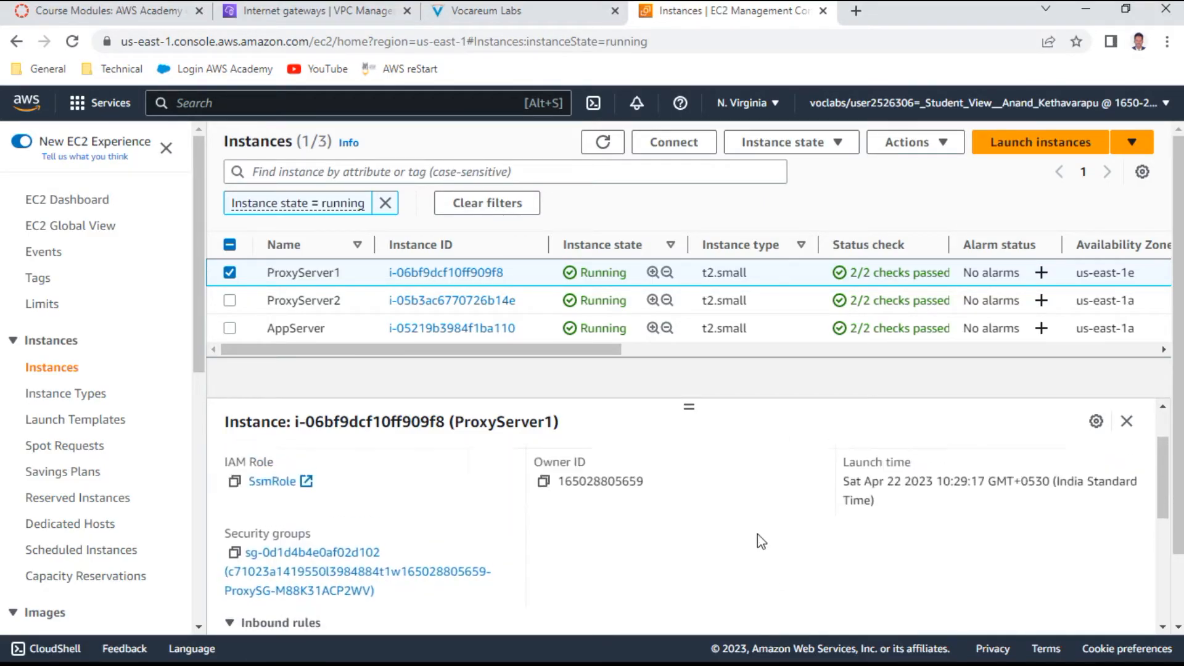
Step: Read lab step 9's instructions, then select ProxyServer2 instead of ProxyServer1 in the EC2 console
left_click(583, 19)
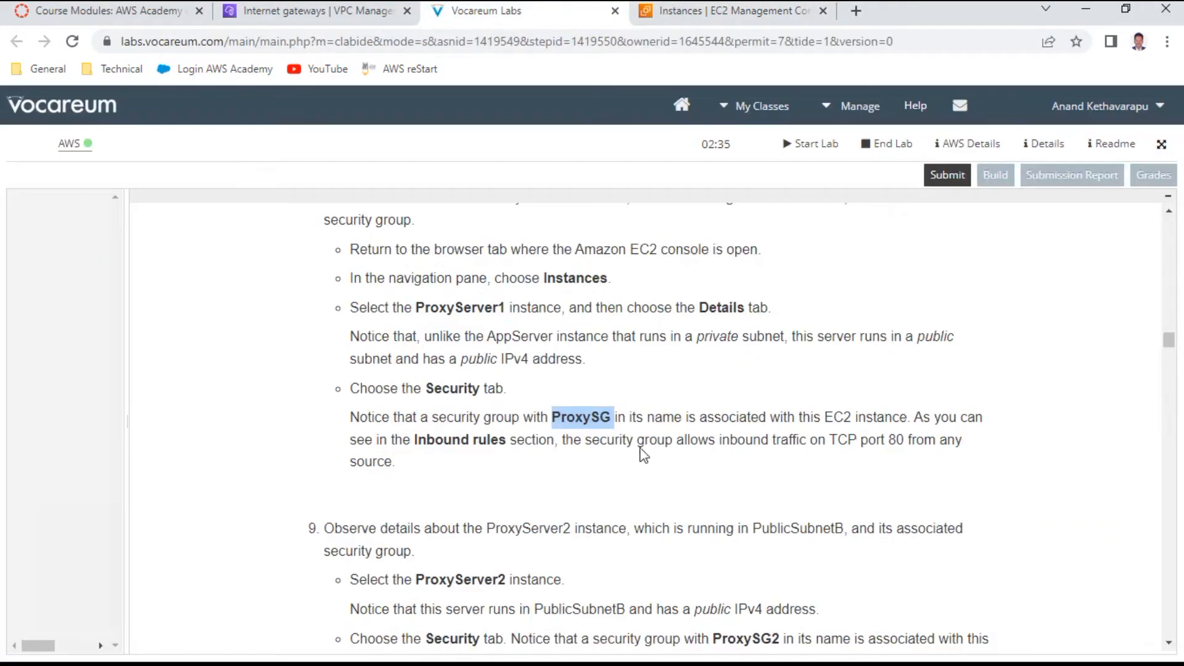
scroll(473, 410, "down", 1)
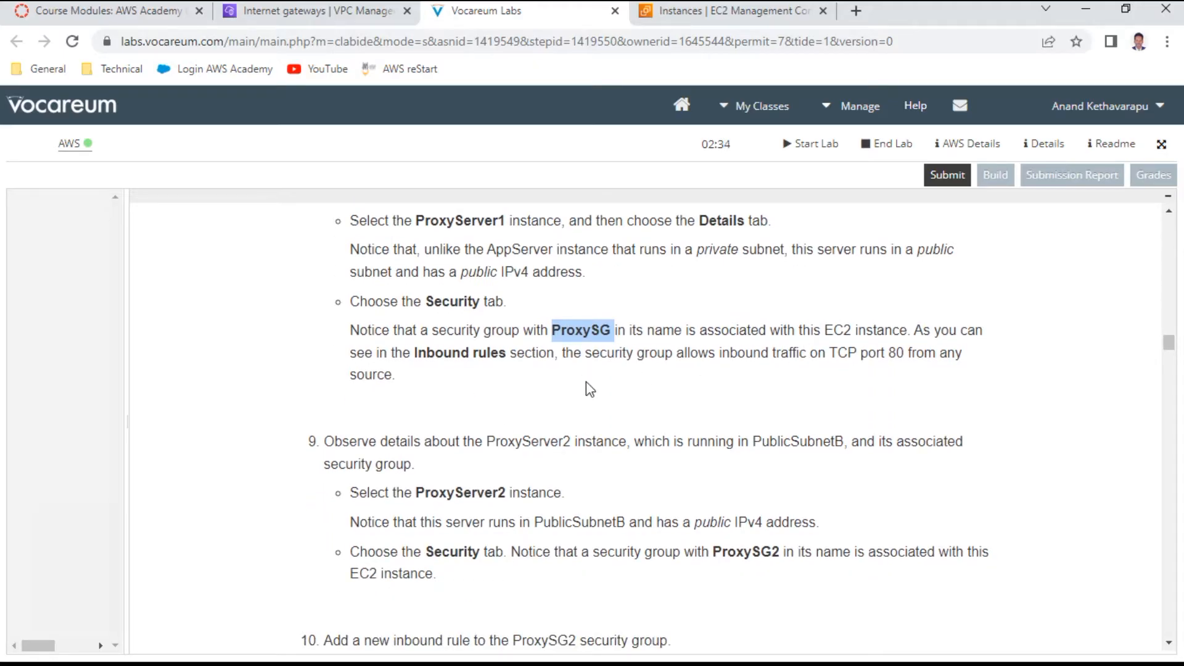
scroll(589, 388, "down", 1)
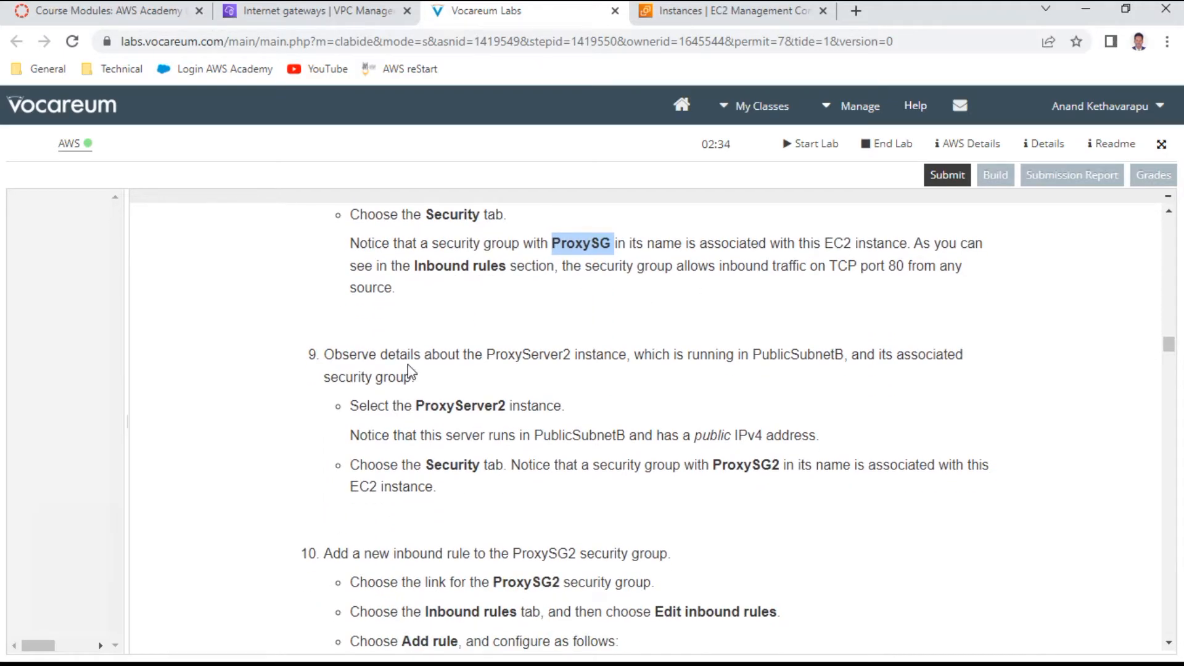
left_click(735, 11)
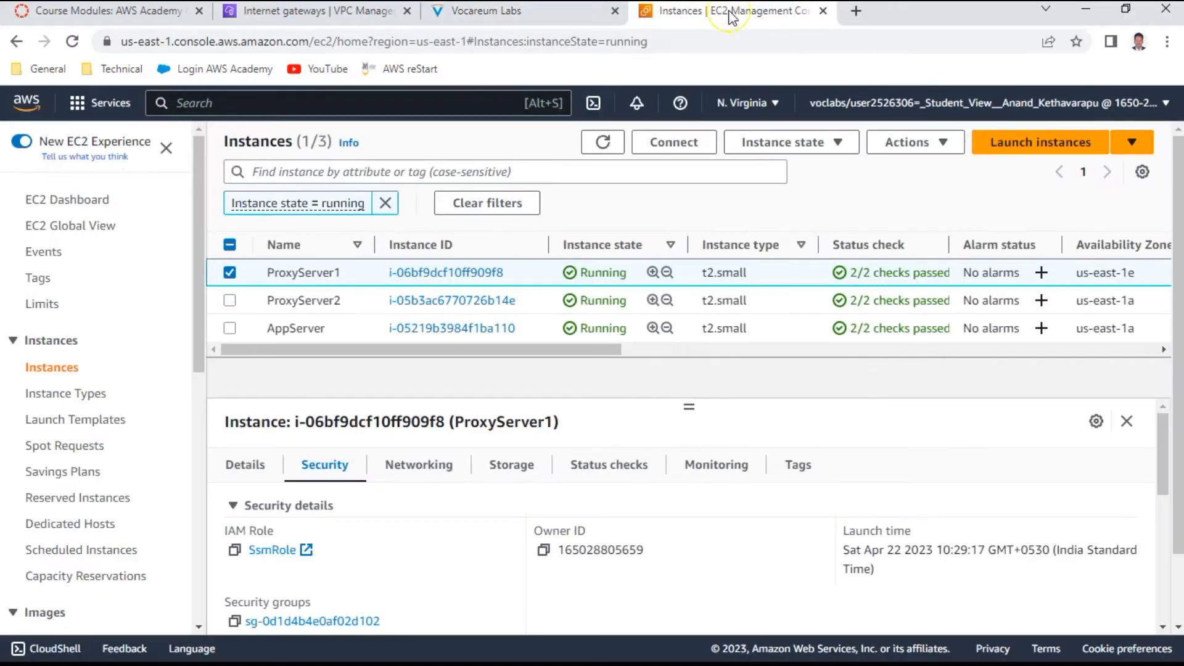
left_click(230, 301)
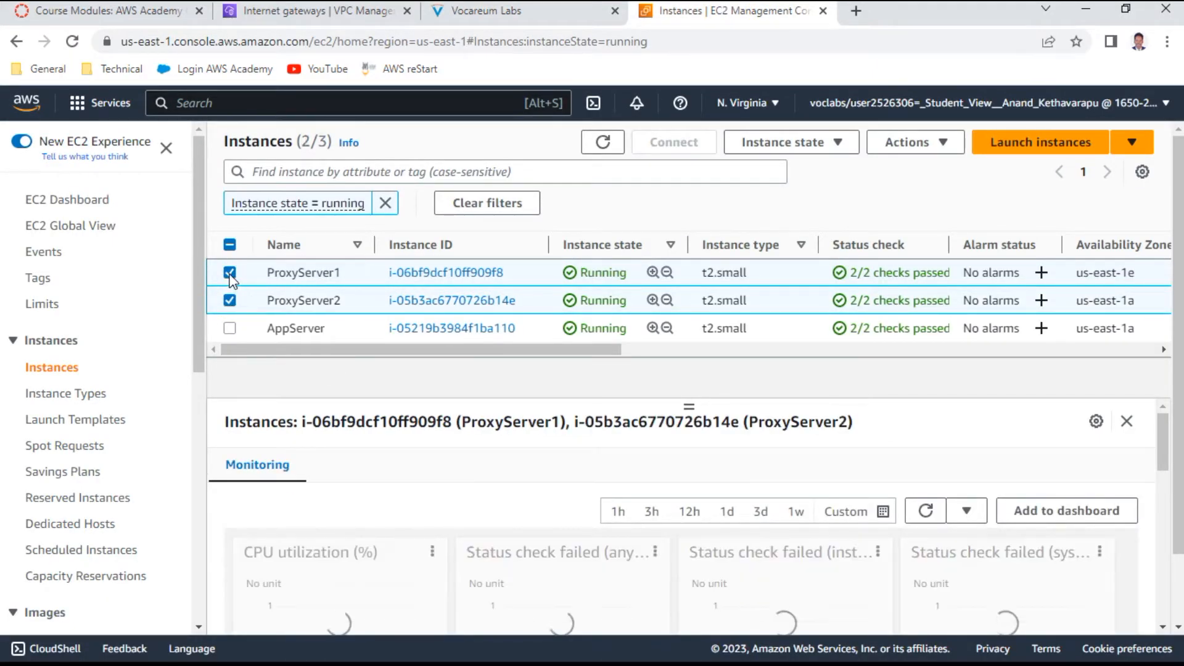
left_click(351, 307)
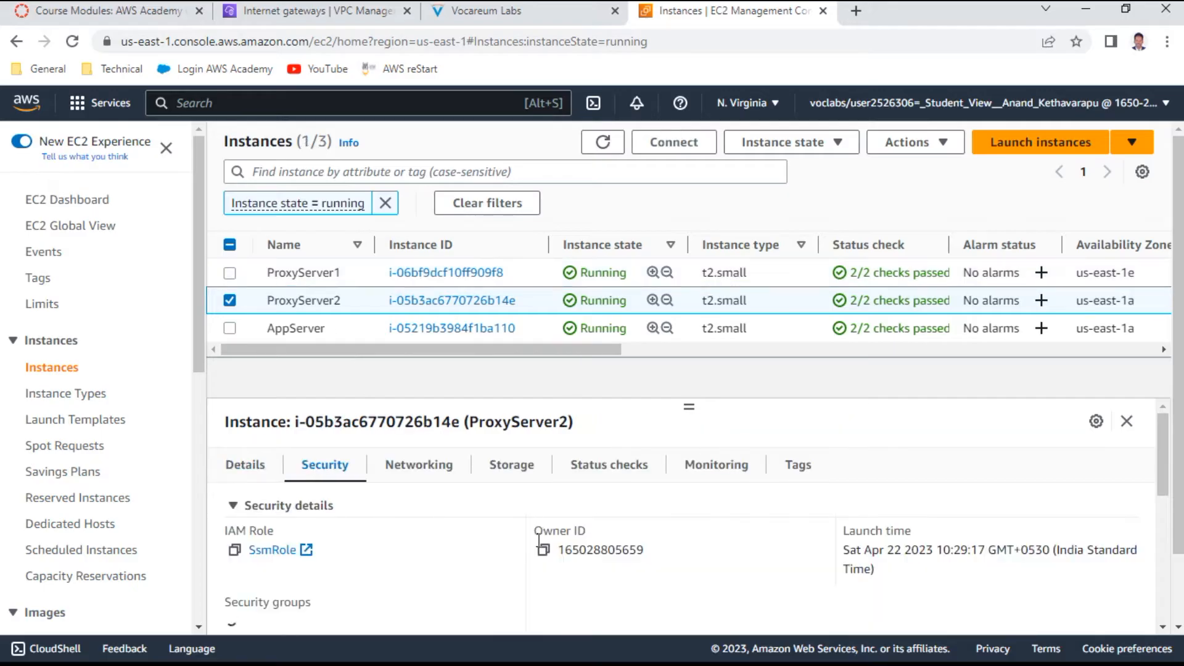
Step: Check ProxyServer2's public IPv4 address and subnet, and look up the security group associated with it
left_click(246, 465)
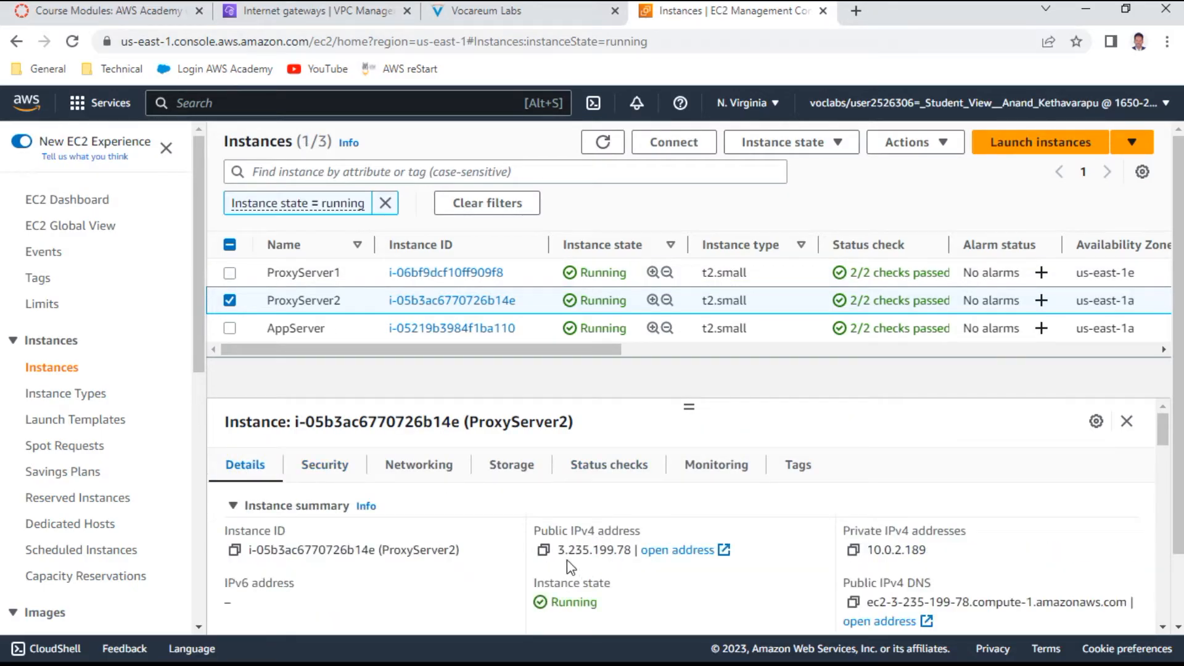
left_click(412, 467)
scroll(285, 511, "down", 1)
scroll(285, 511, "down", 3)
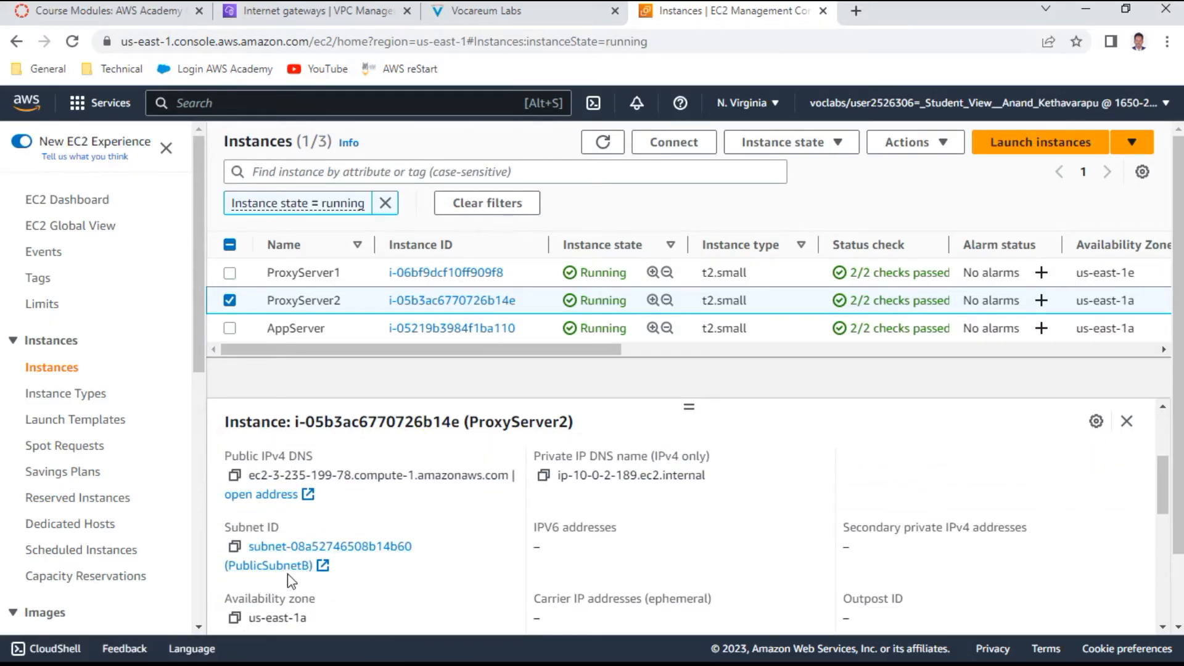
scroll(469, 554, "up", 4)
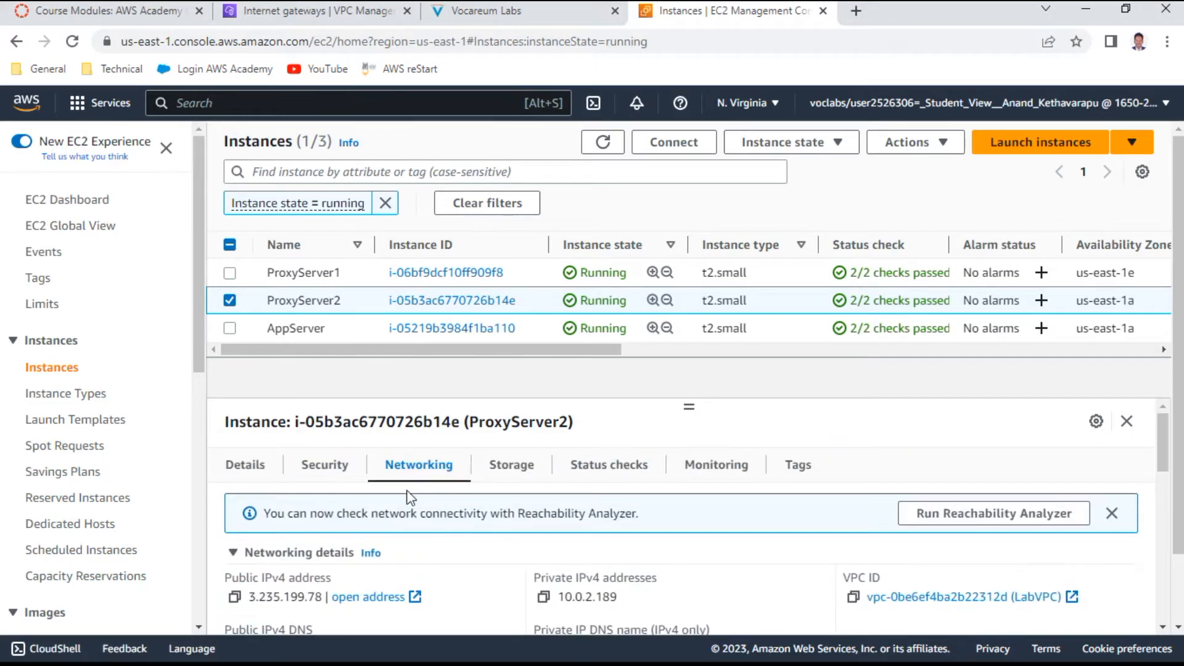
left_click(327, 466)
scroll(338, 498, "down", 3)
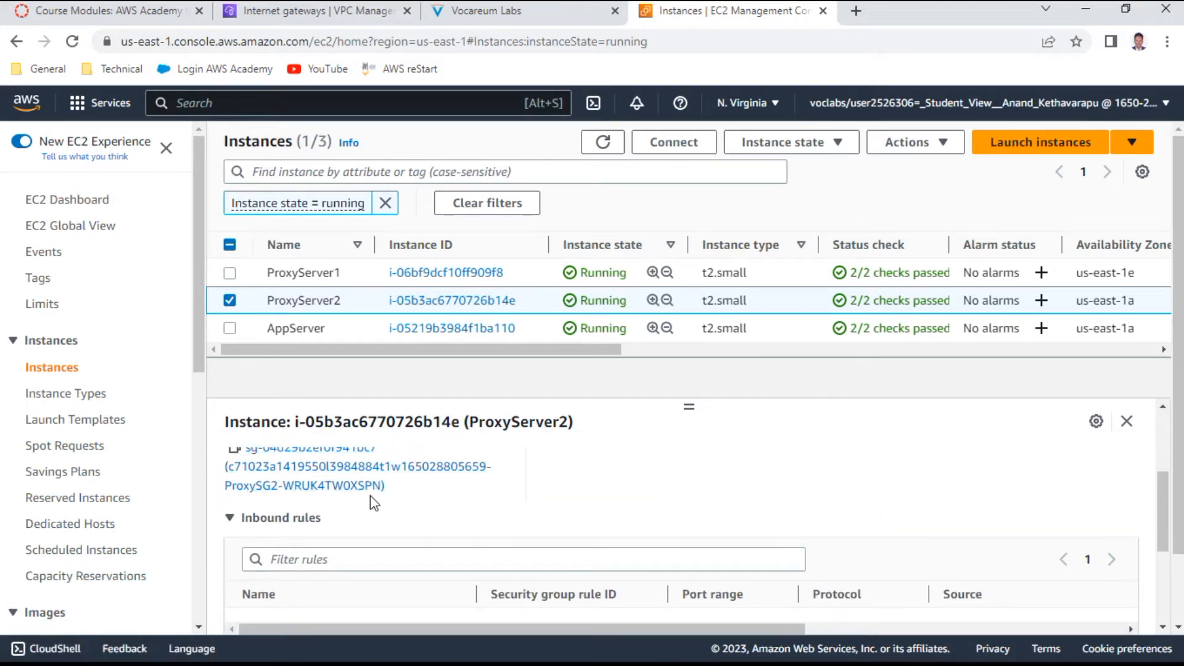
scroll(372, 499, "up", 3)
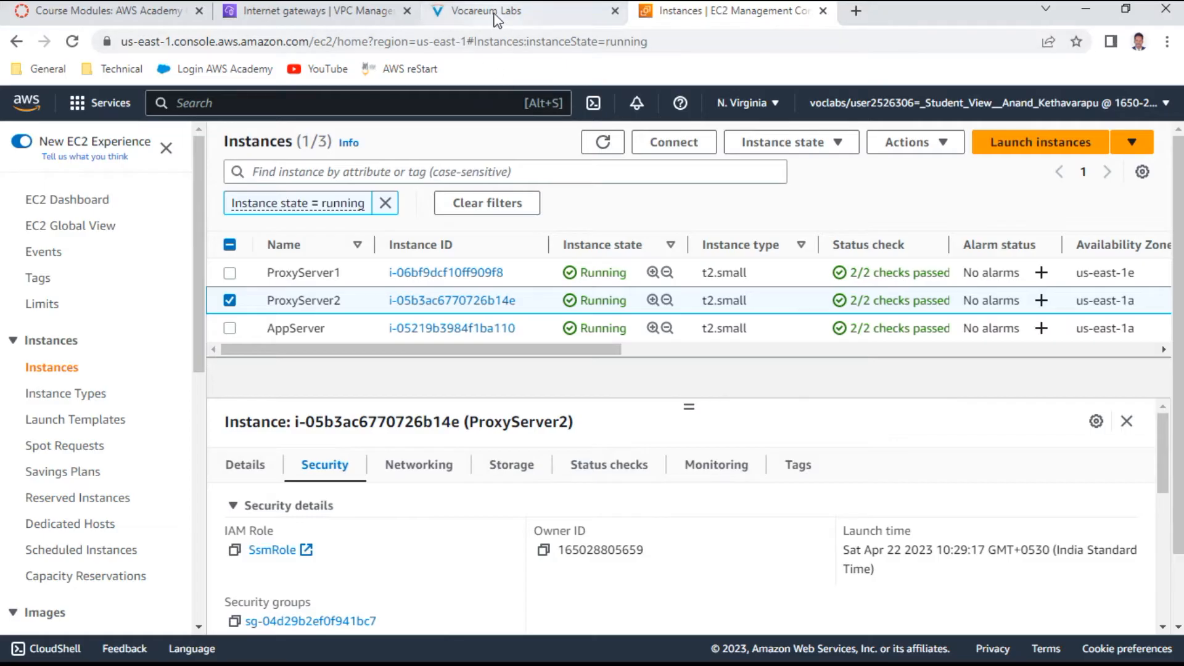
Step: Read lab step 10, then open ProxyServer2's ProxySG2 security group in the EC2 console and view its inbound rules
left_click(498, 15)
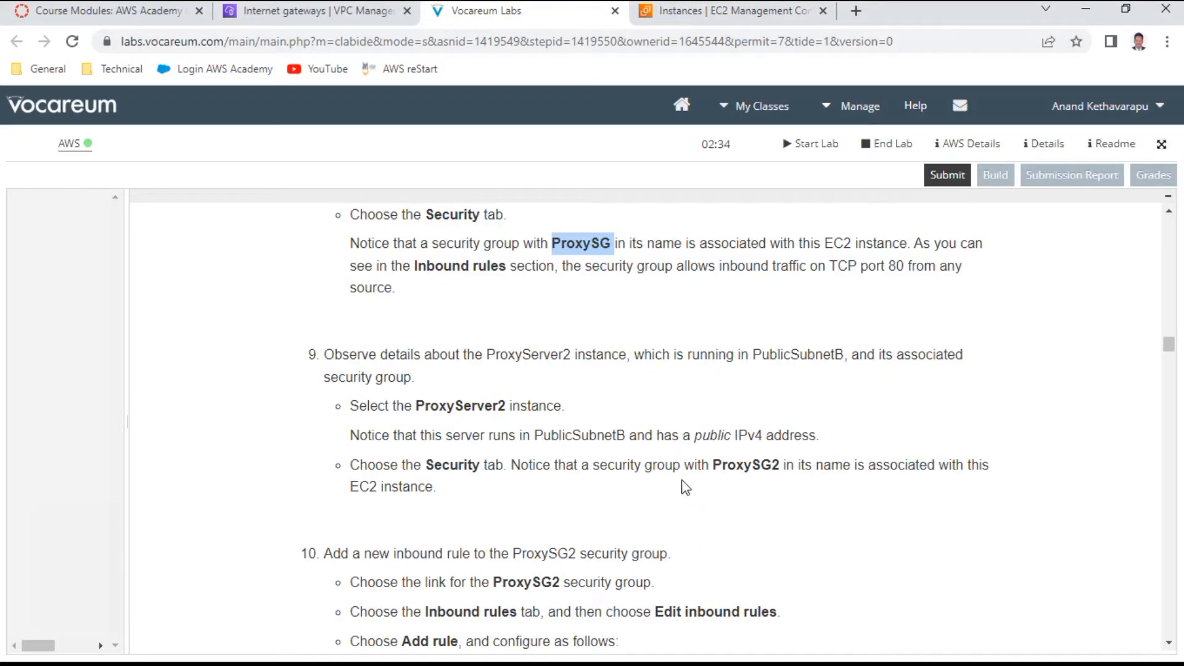
scroll(658, 455, "down", 4)
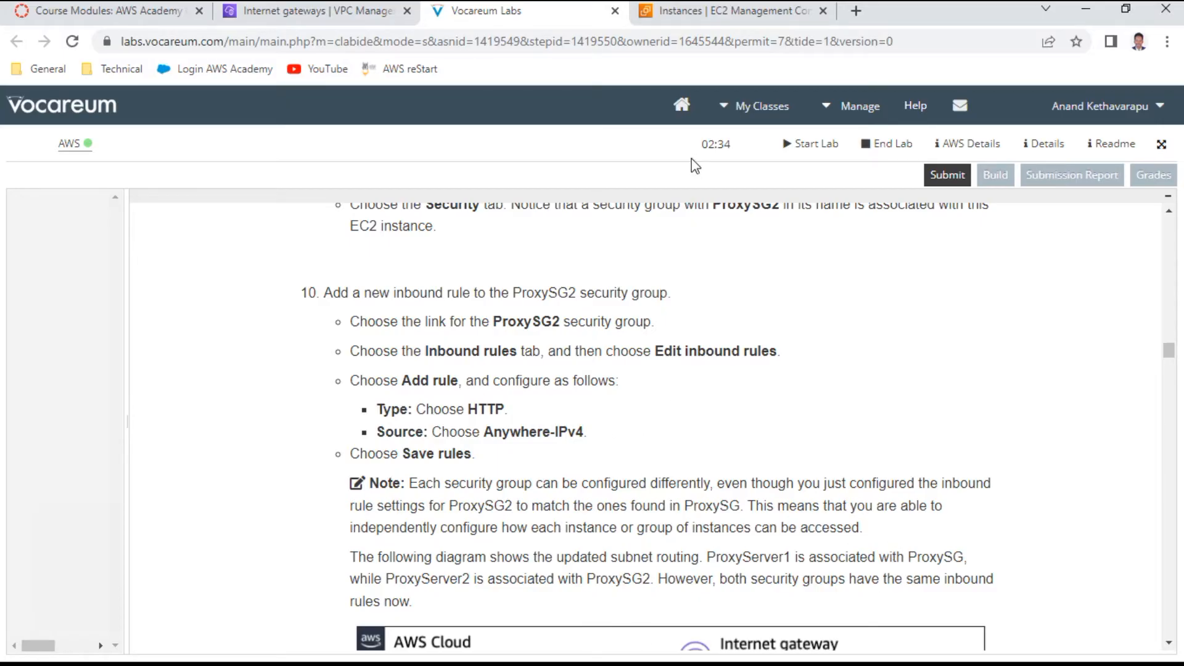
left_click(728, 15)
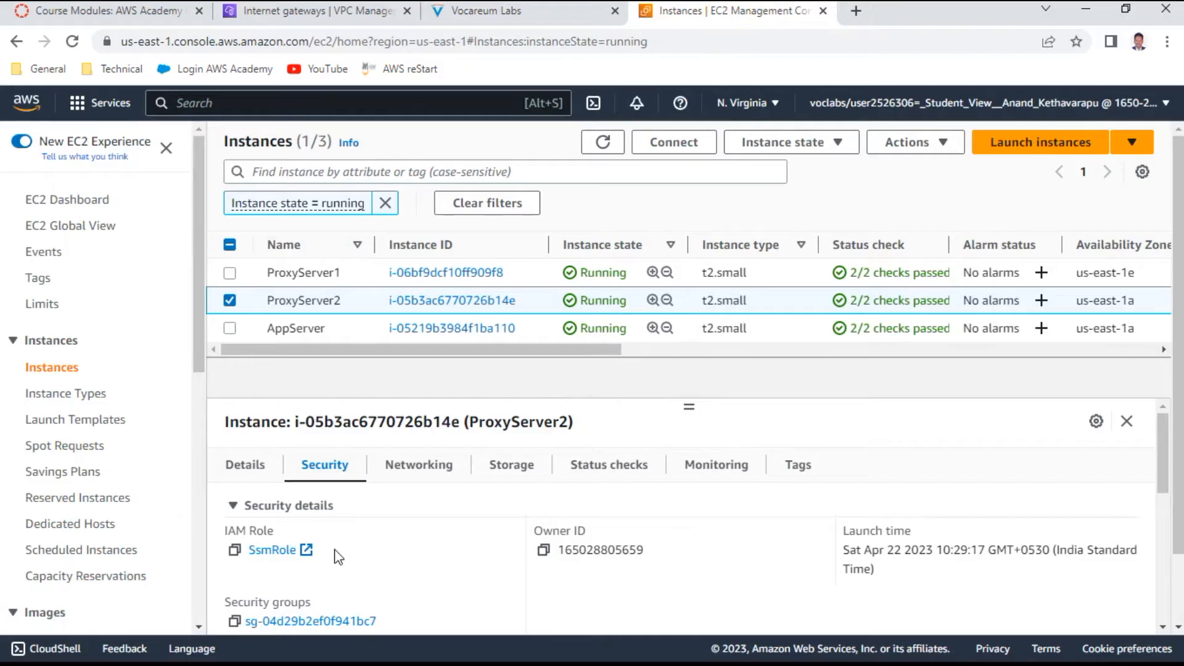
scroll(338, 557, "down", 1)
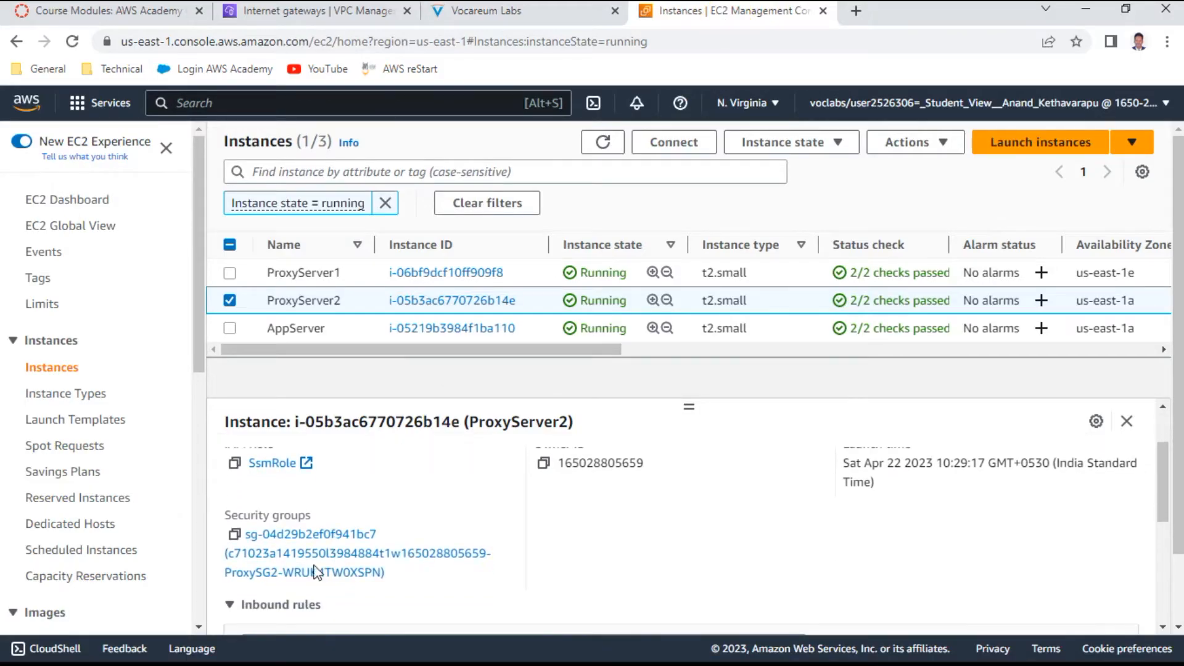
left_click(275, 572)
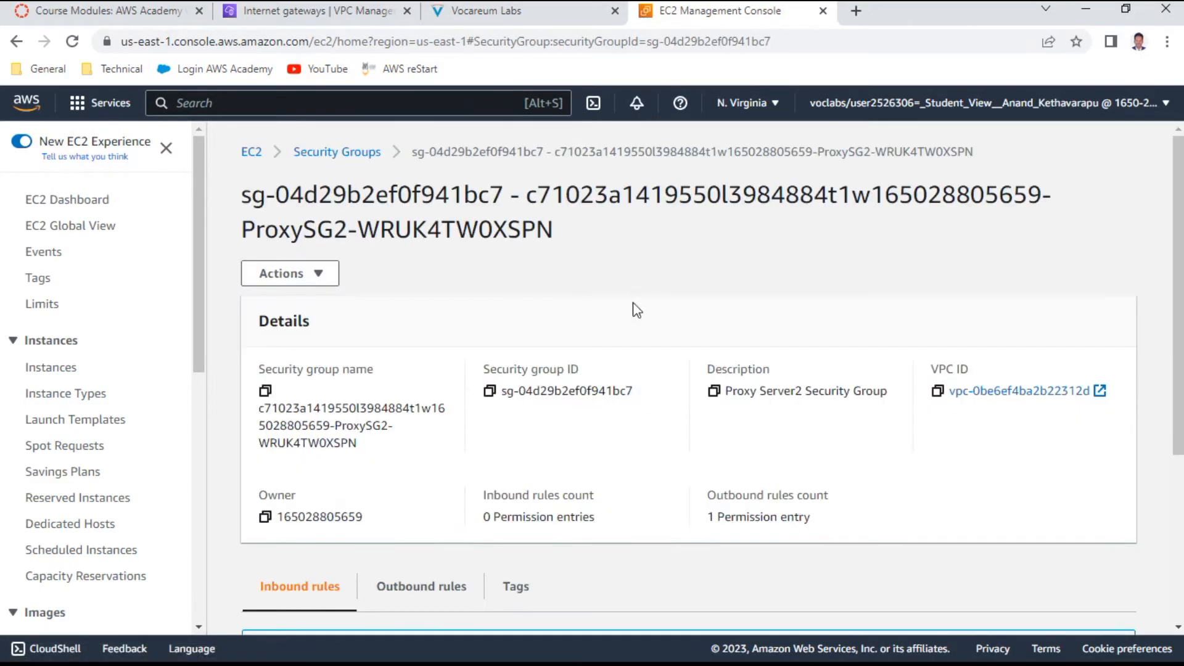
scroll(564, 378, "down", 4)
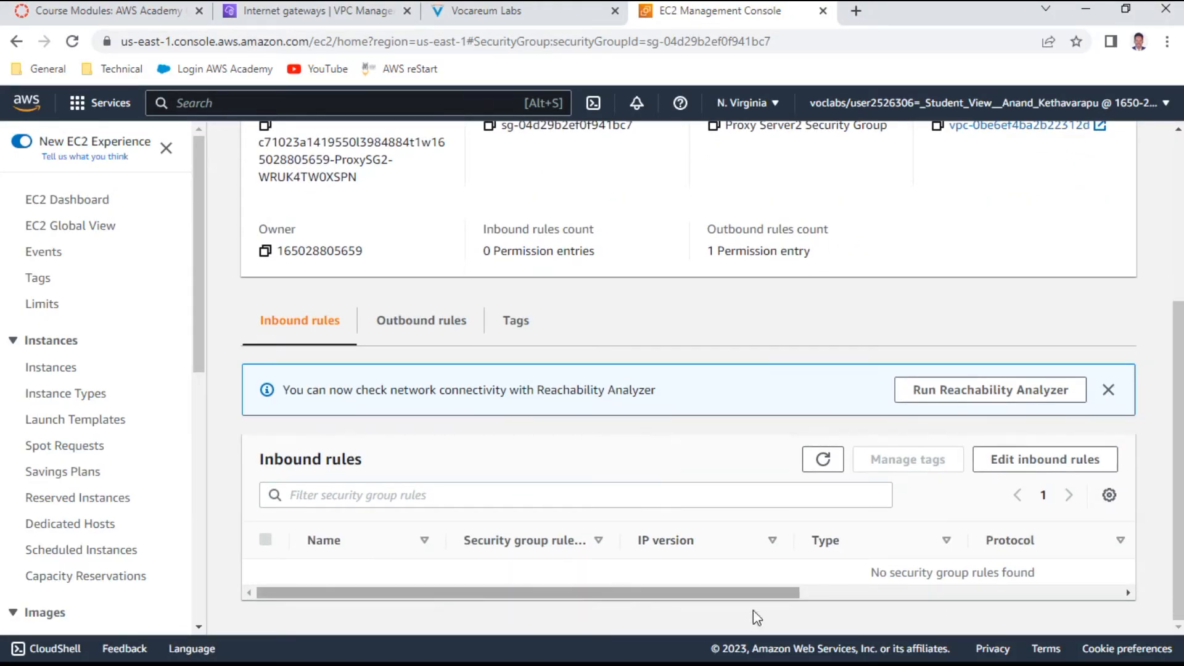
Step: Following lab step 10, add an inbound rule to ProxySG2 with type HTTP and source Anywhere-IPv4, and save the rules
left_click(509, 19)
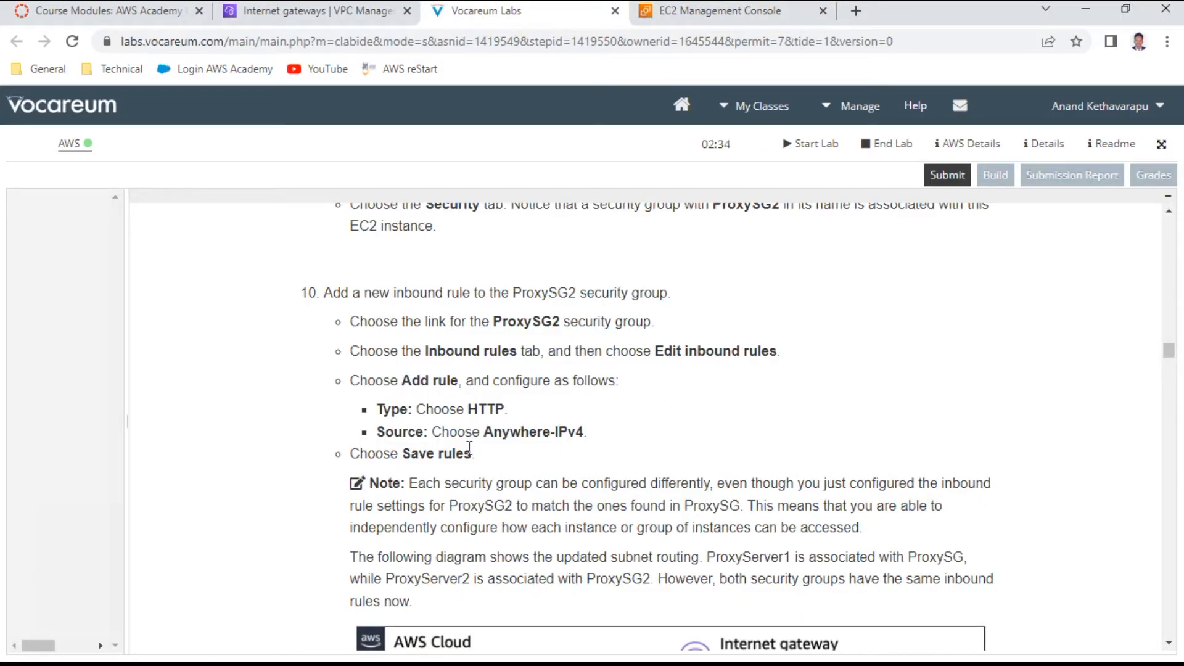
scroll(442, 453, "down", 2)
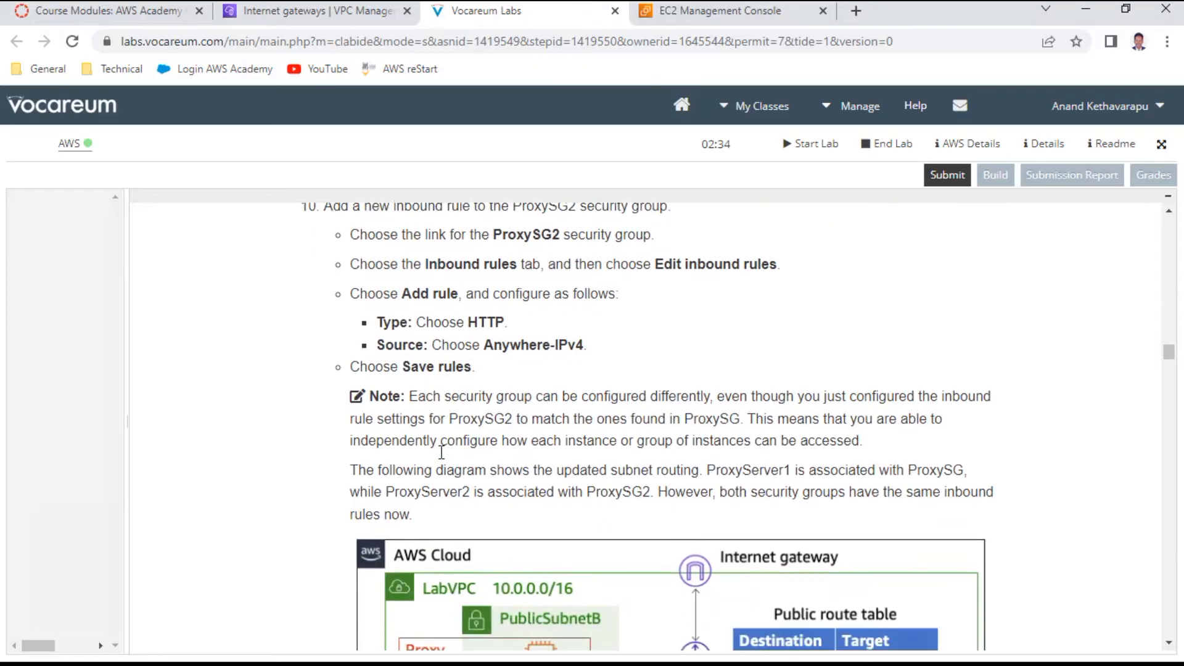
left_click(742, 14)
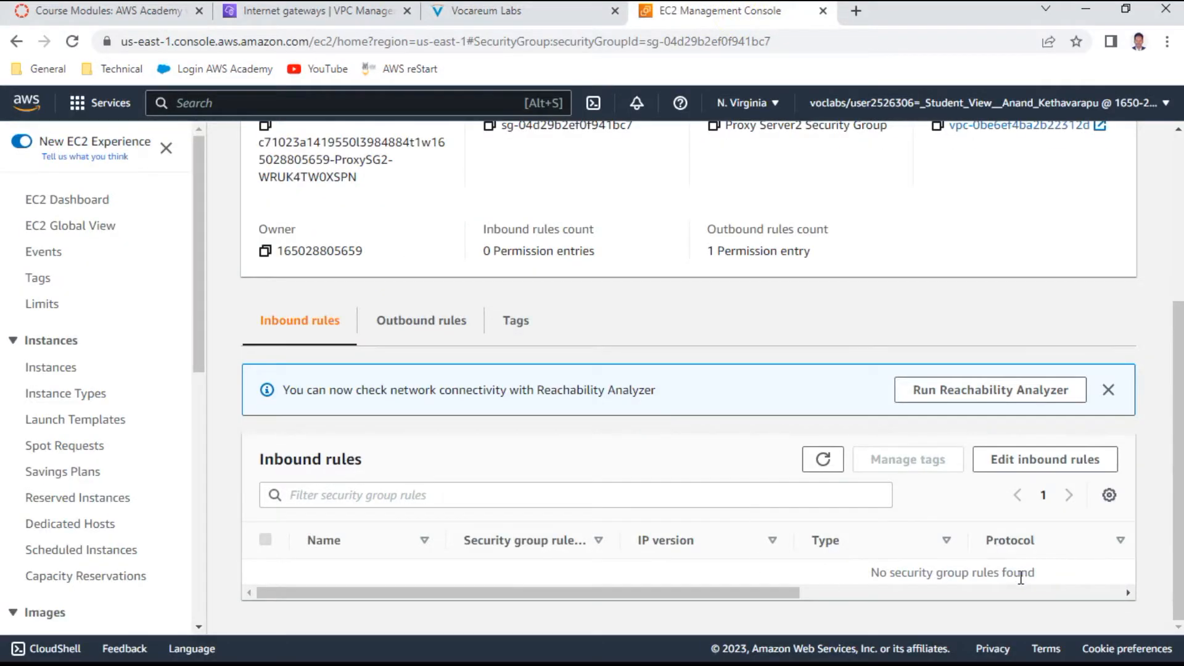
left_click(1079, 466)
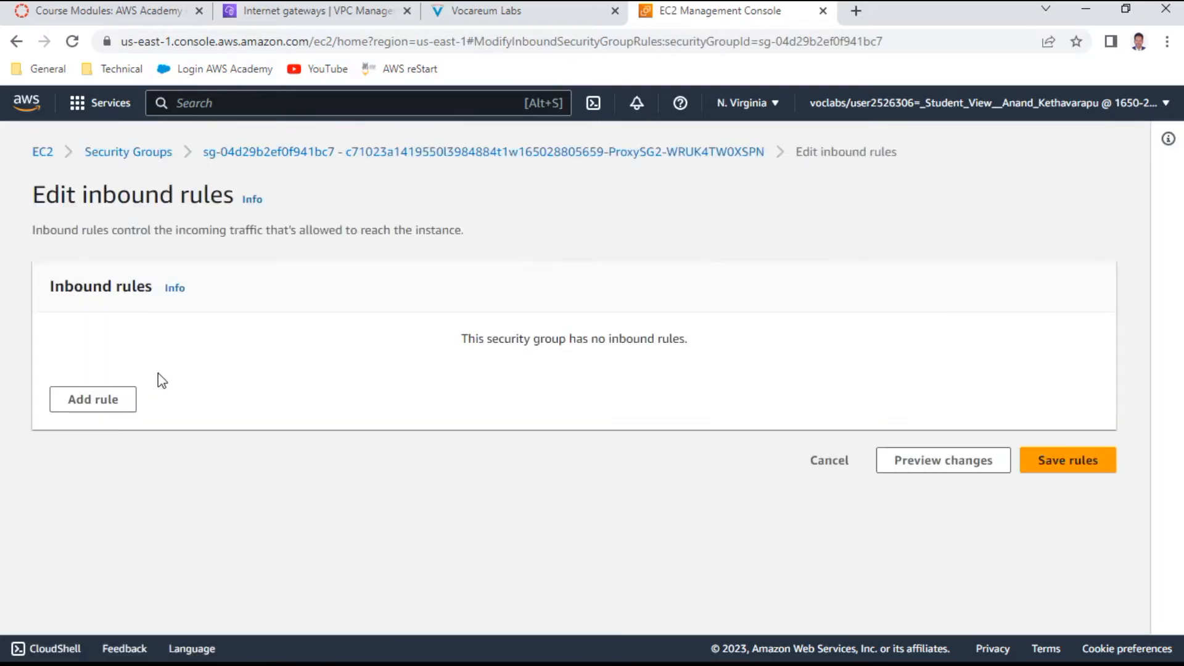
left_click(105, 400)
left_click(319, 380)
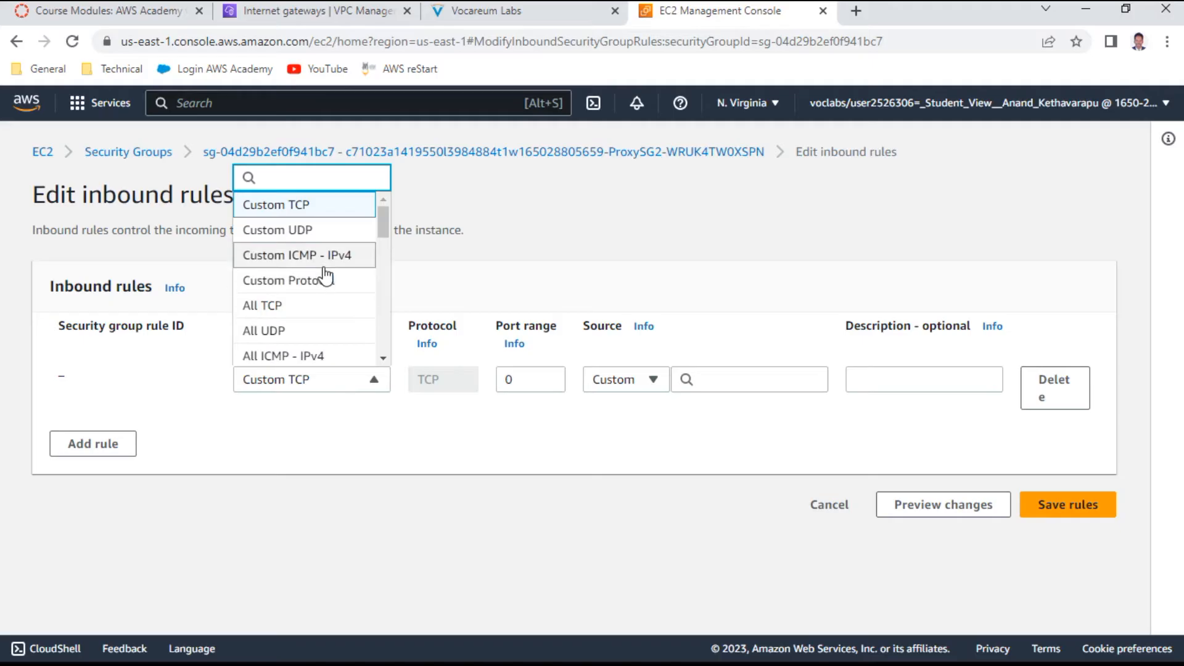
scroll(326, 276, "down", 3)
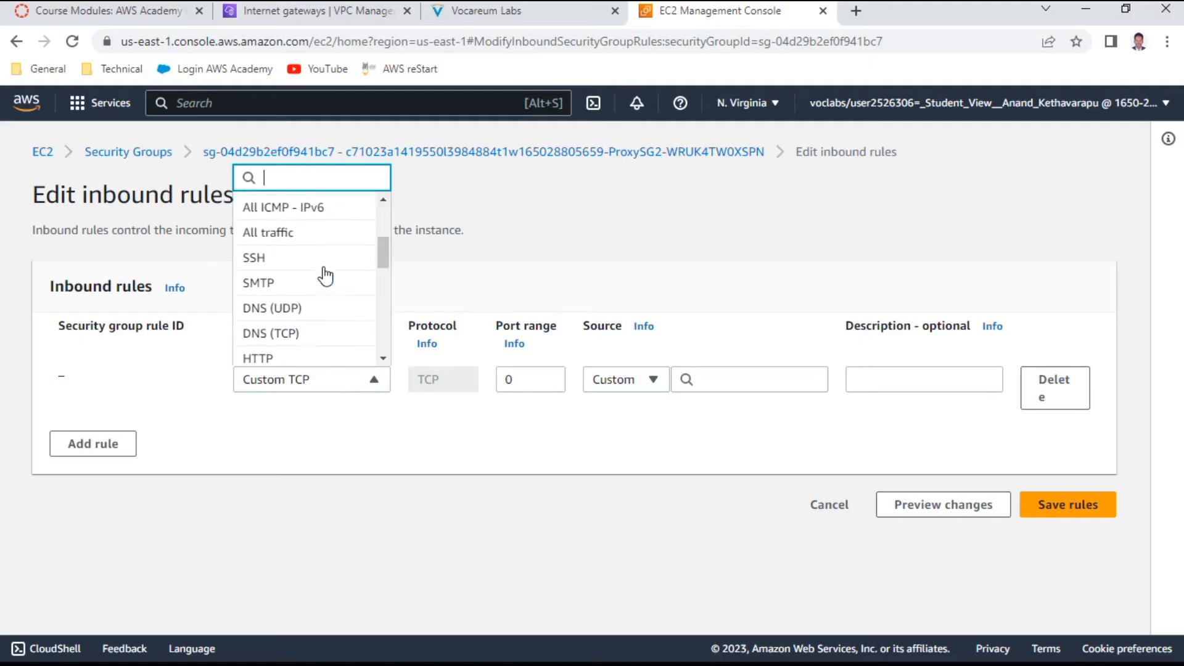
left_click(258, 358)
left_click(617, 389)
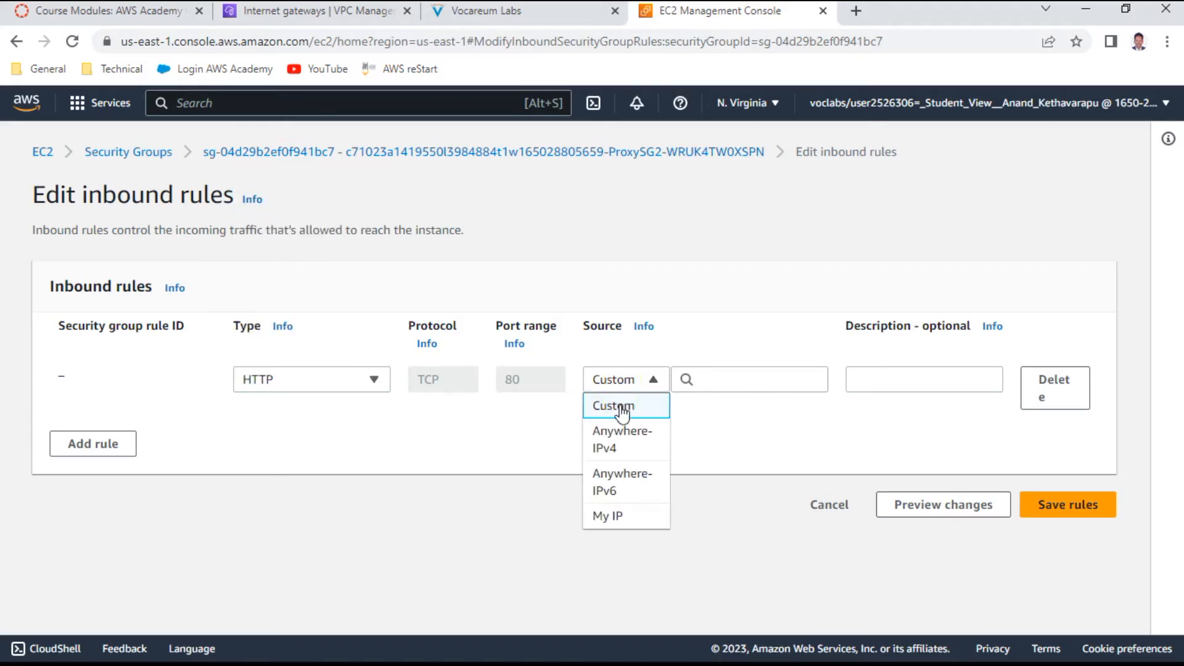
left_click(617, 446)
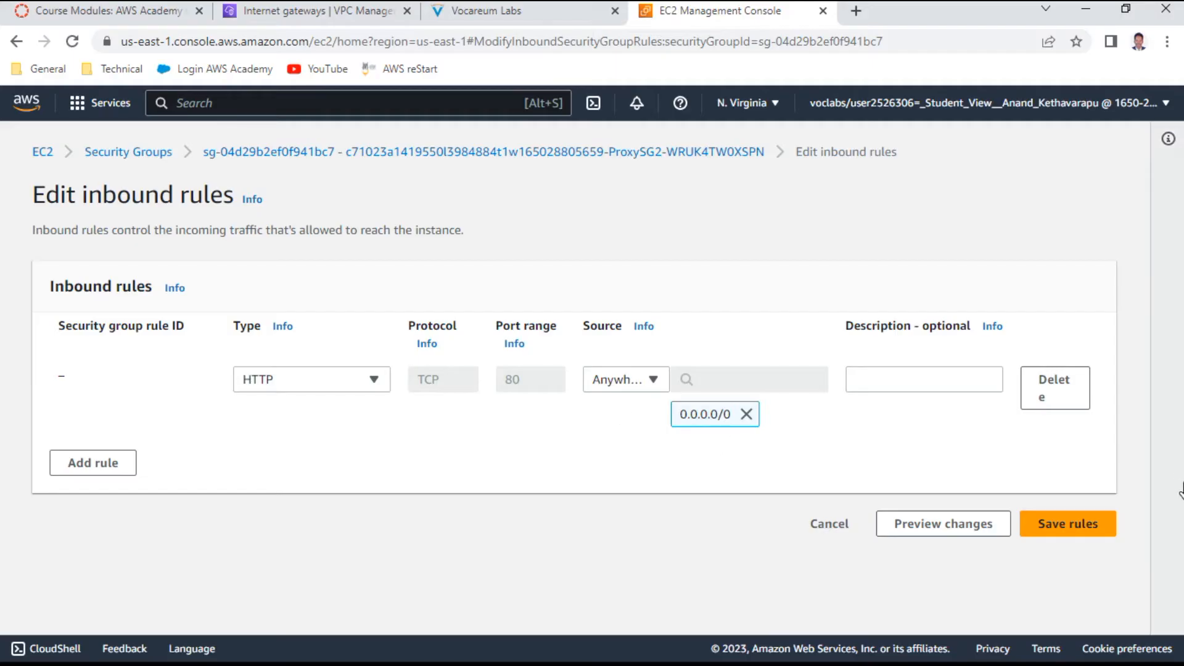
left_click(1099, 522)
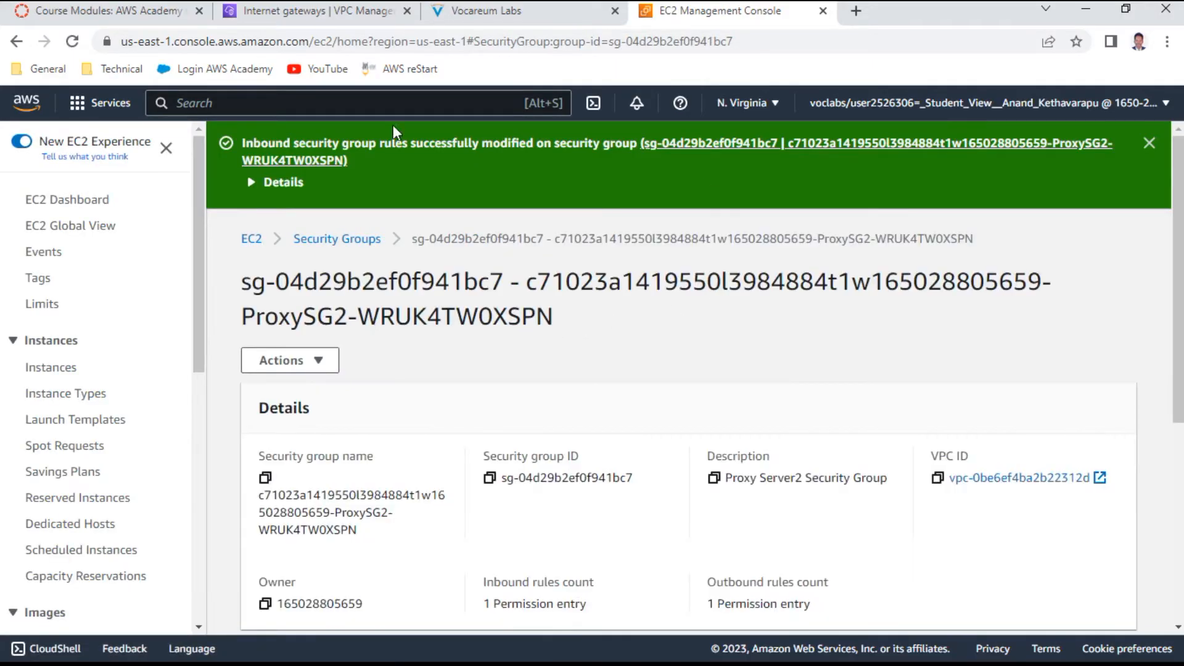
Step: Read the rest of lab step 10, the Task 3 introduction on testing HTTP connectivity, and step 11's instructions
left_click(493, 15)
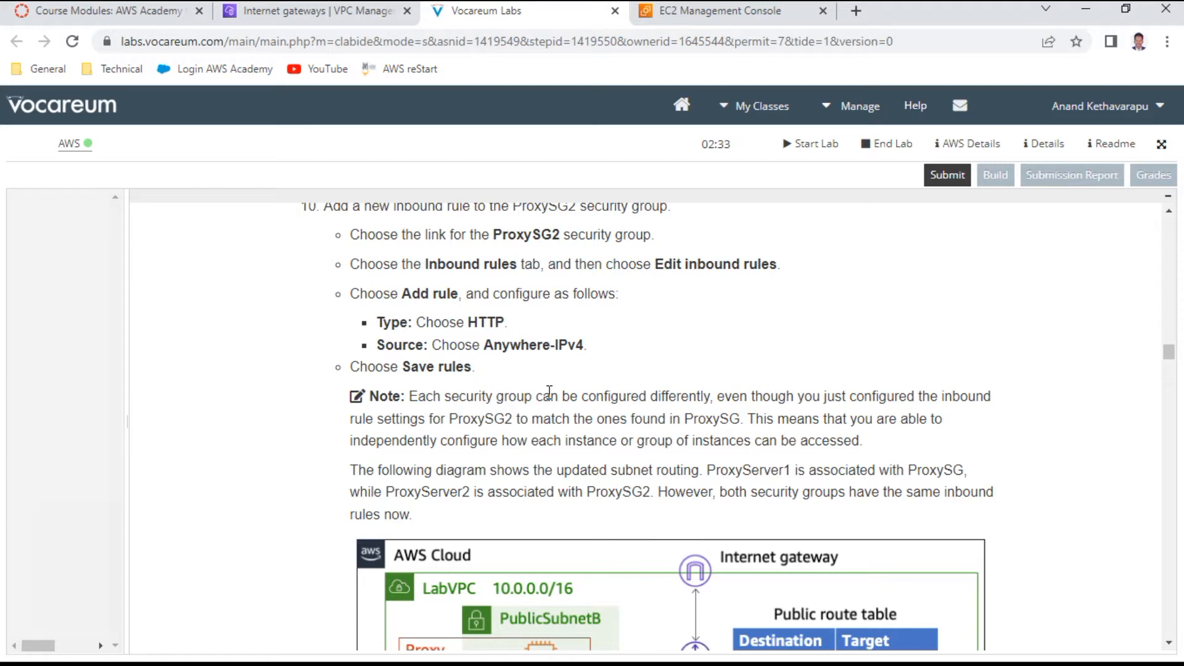
scroll(549, 391, "down", 8)
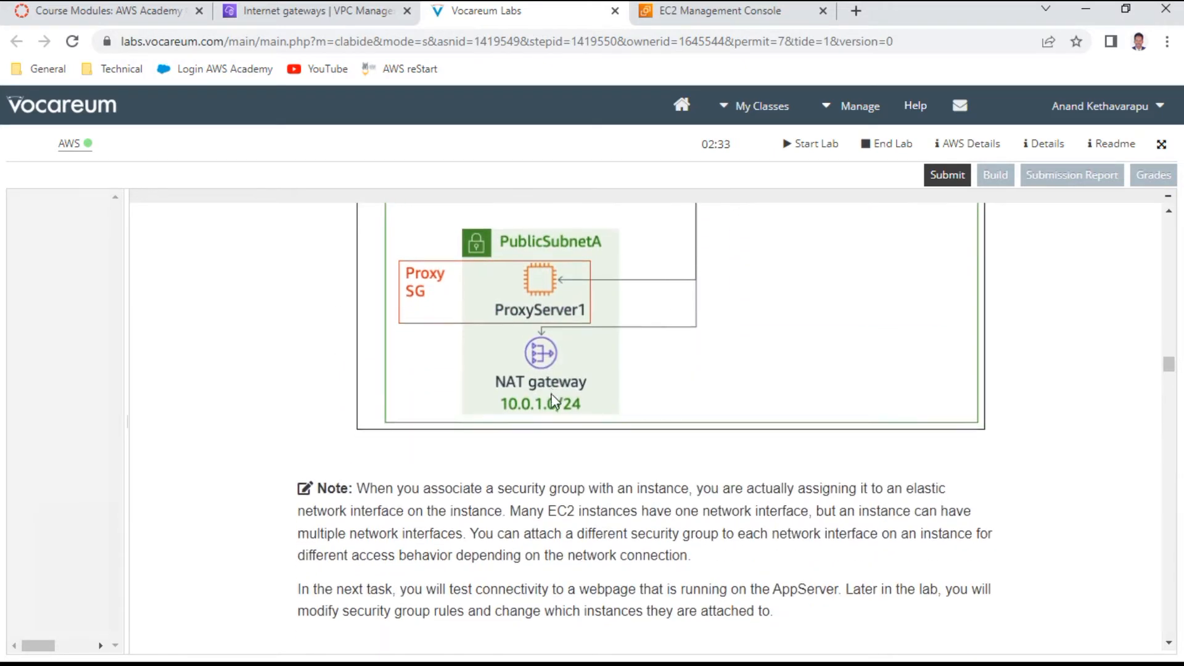
scroll(554, 400, "down", 5)
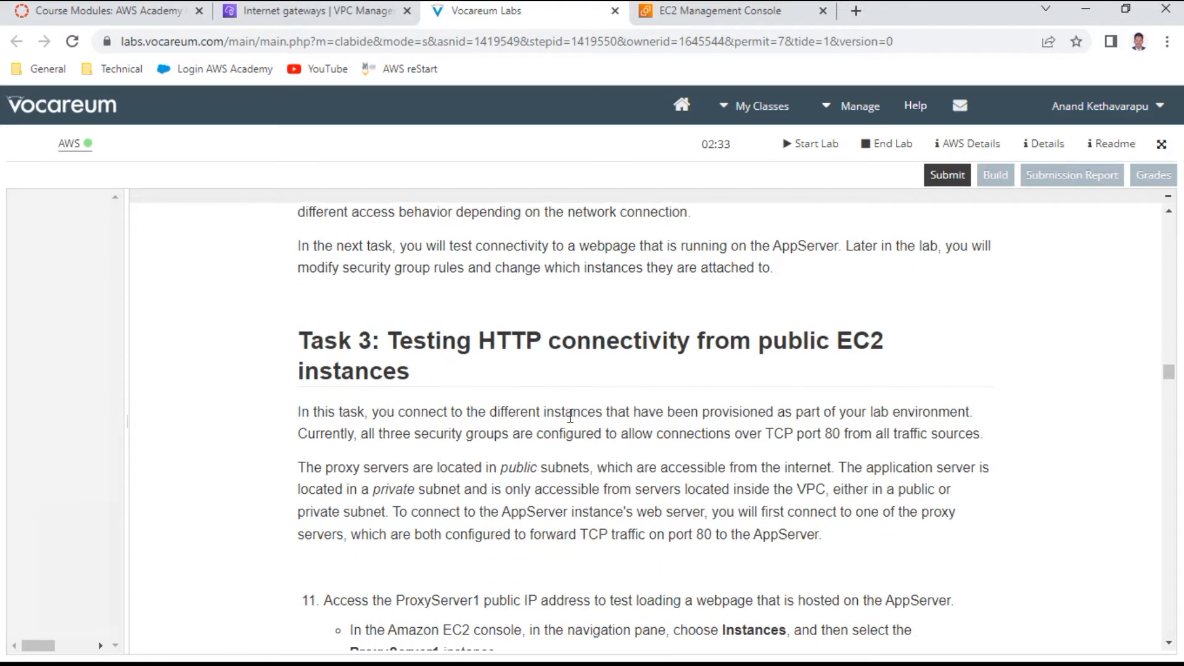
scroll(570, 417, "down", 1)
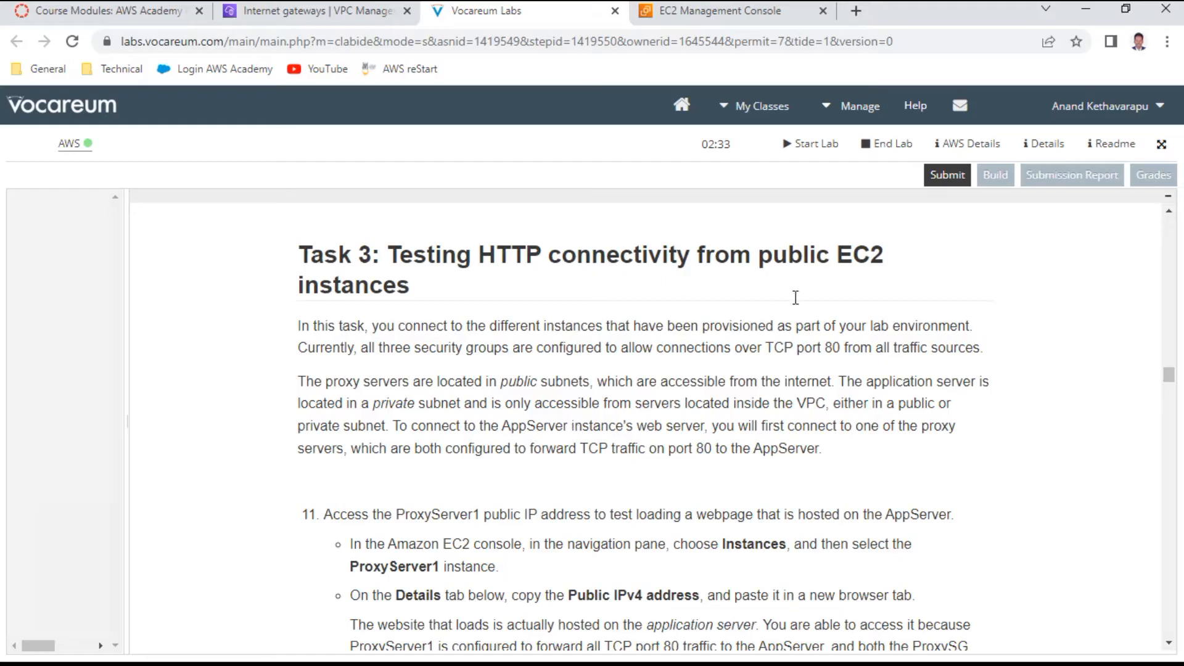
scroll(592, 402, "down", 3)
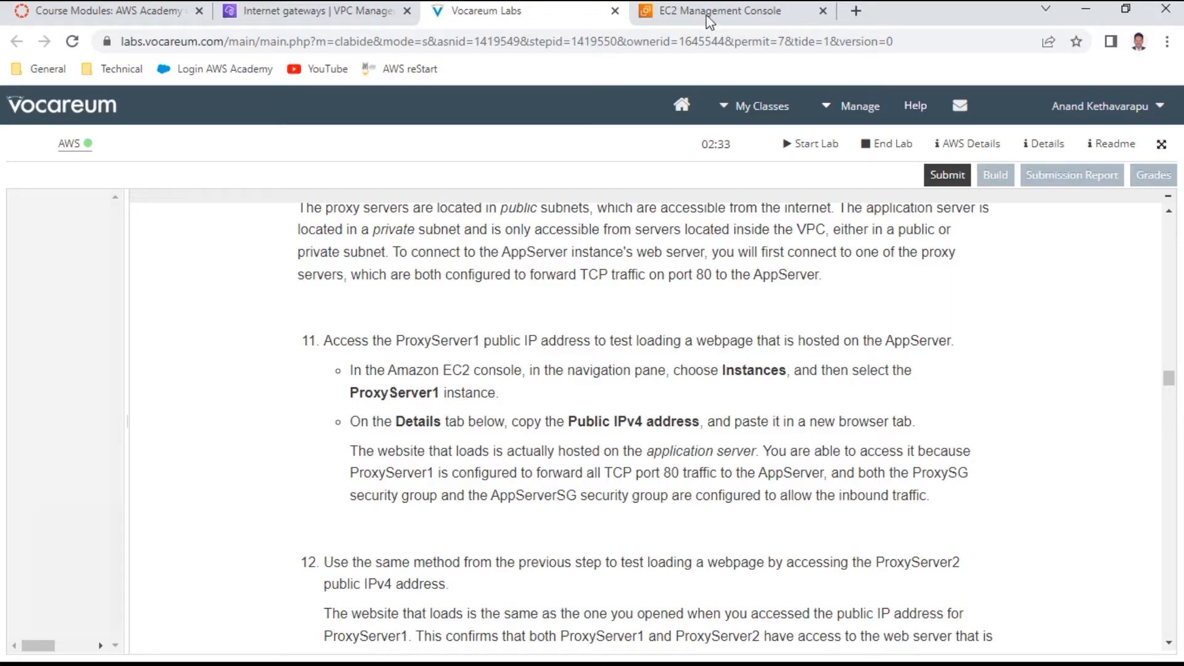
Step: Copy ProxyServer1's public IPv4 address from the EC2 console's instance details and load it in a new browser tab
left_click(746, 12)
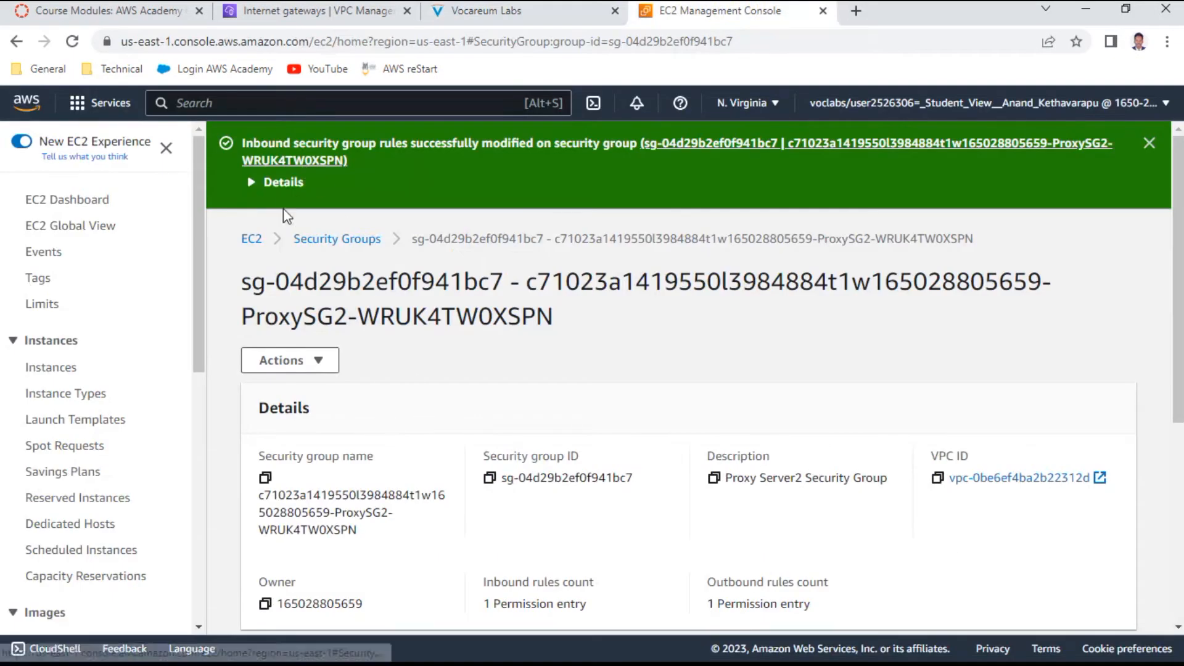
left_click(53, 367)
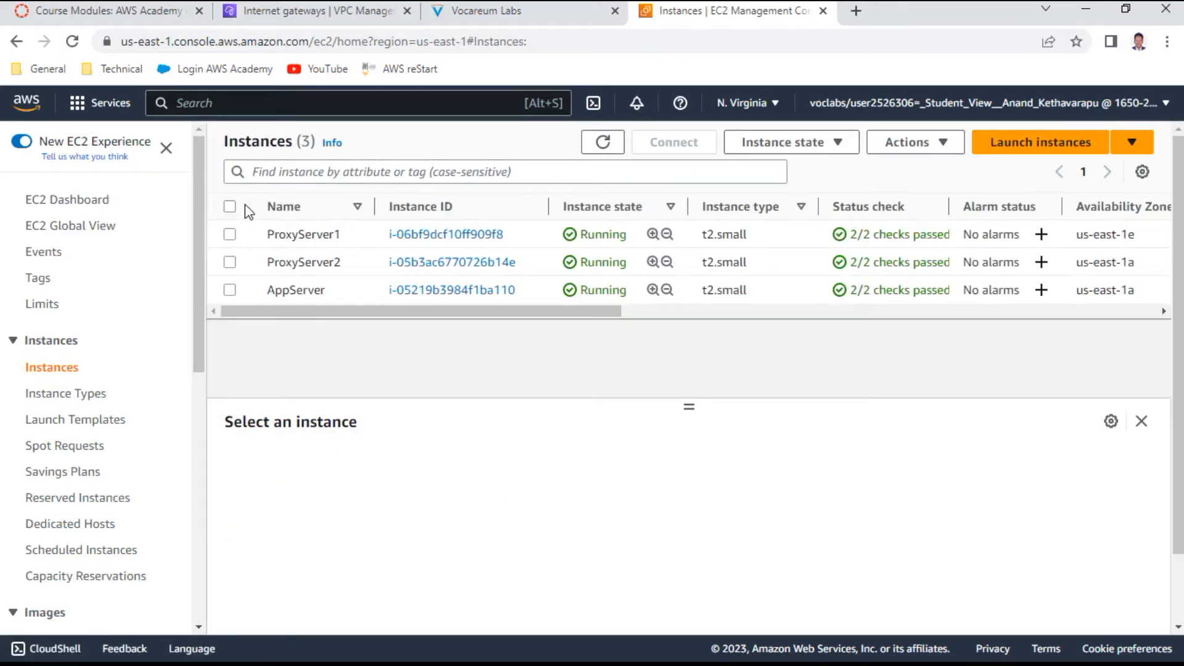
left_click(230, 235)
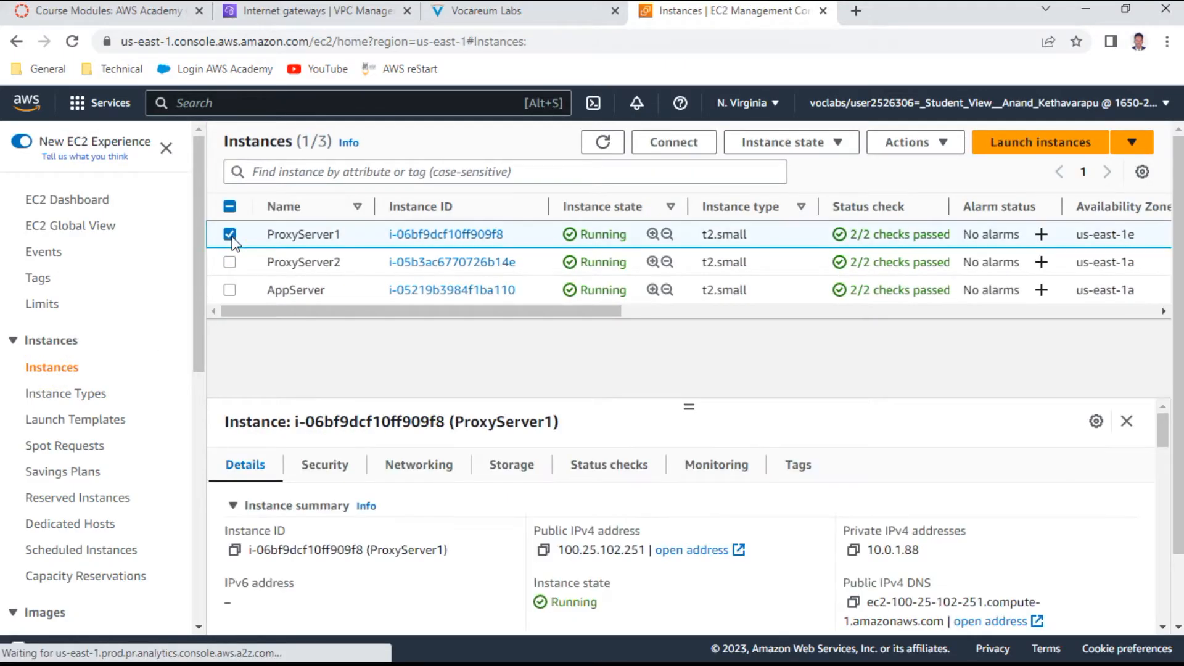
left_click(543, 550)
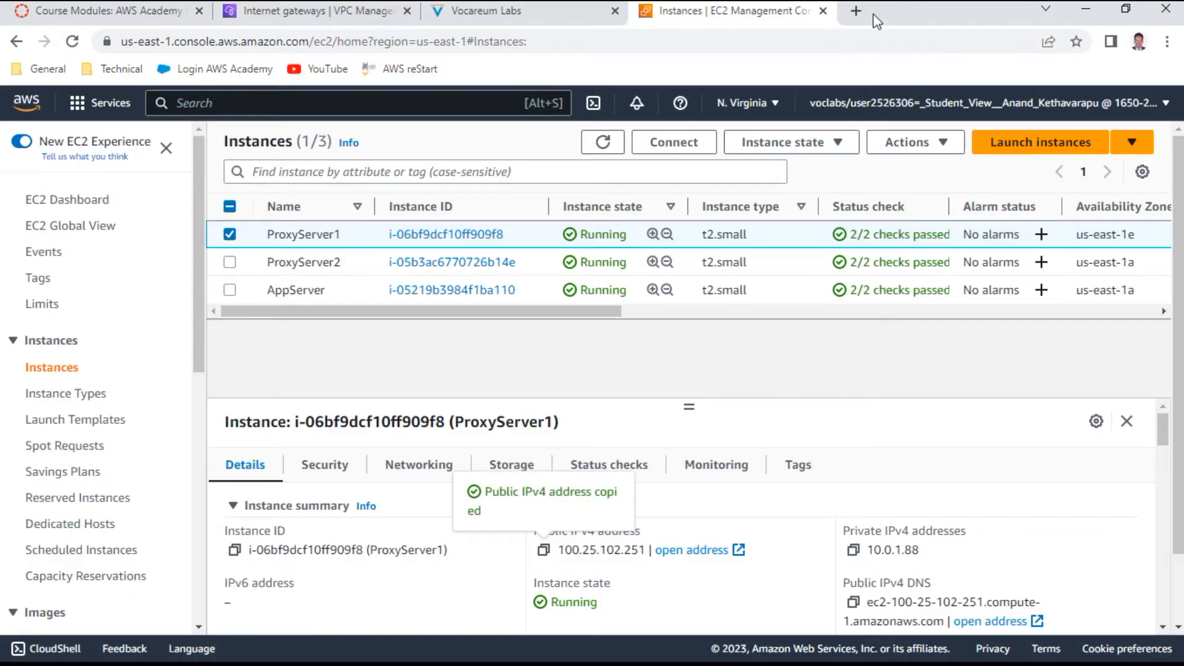
left_click(865, 12)
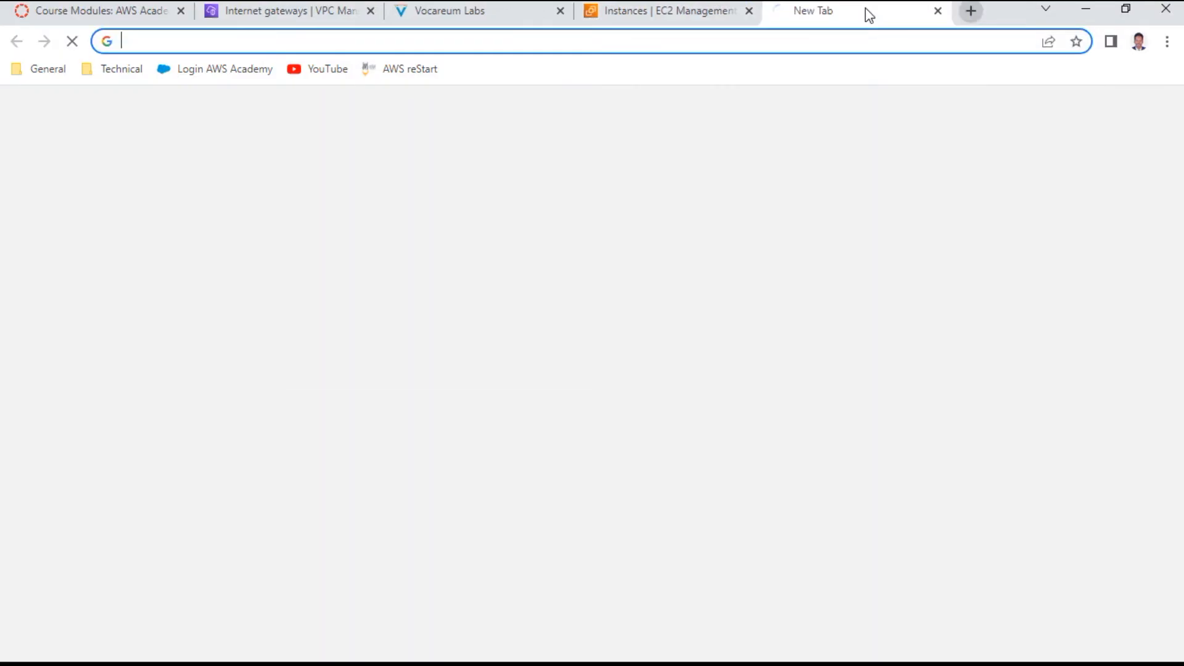
key("ctrl+v")
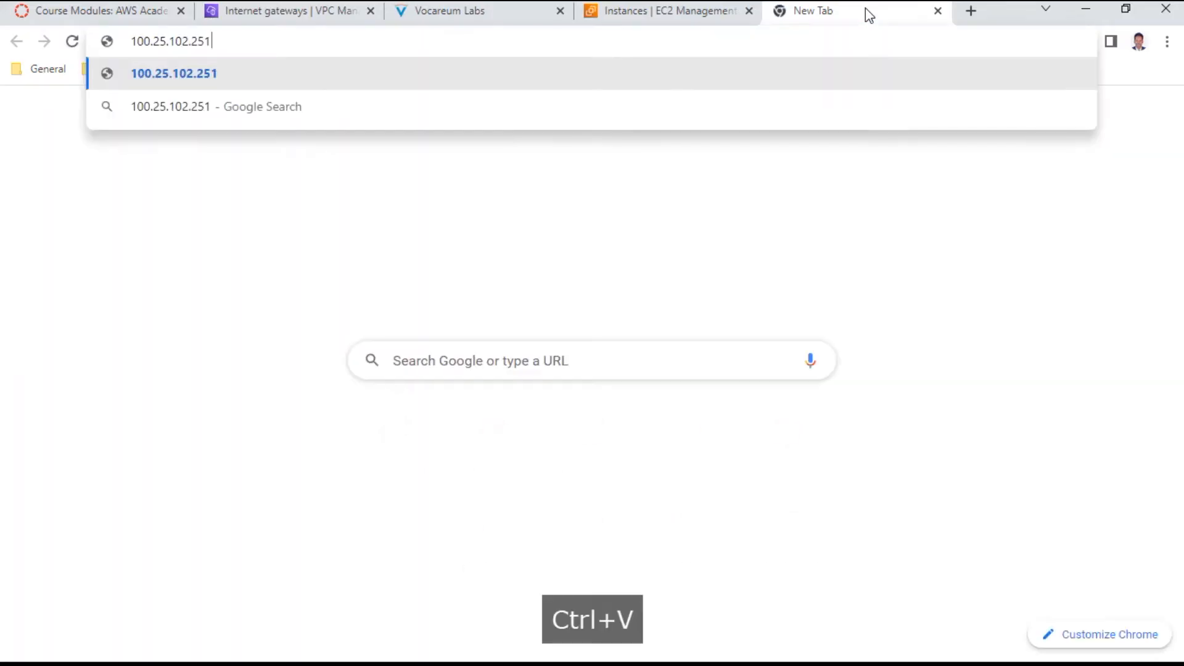
key("Return")
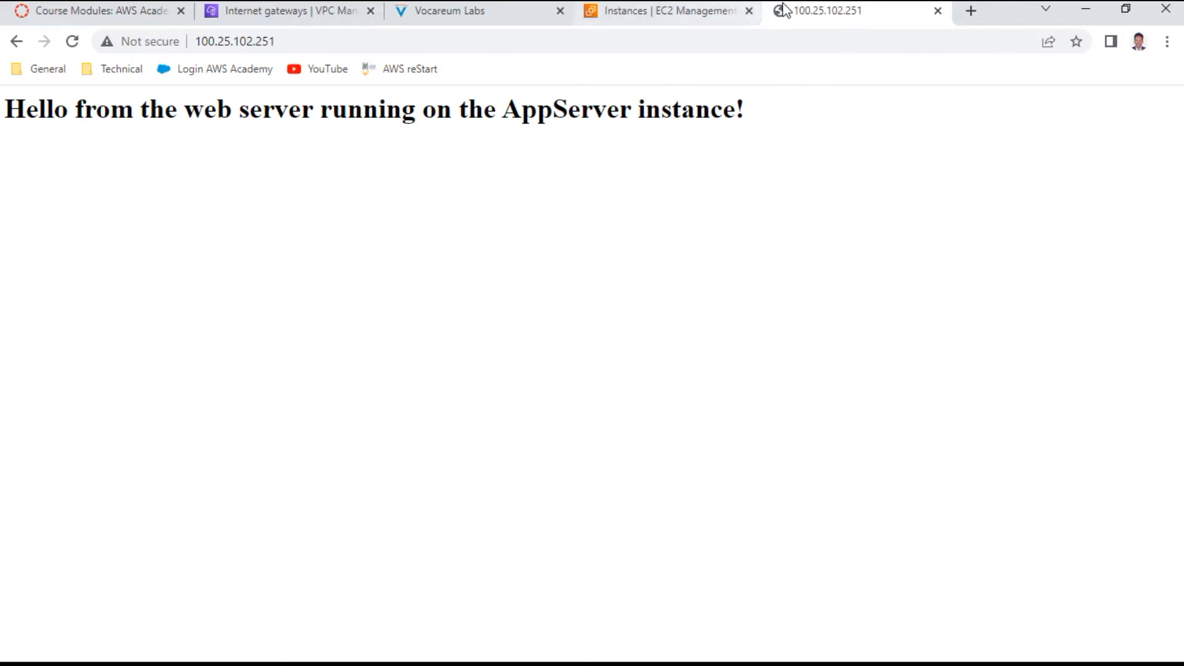
Step: Select only ProxyServer2 in the EC2 console, copy its public IPv4 address and load it in another new browser tab
left_click(639, 13)
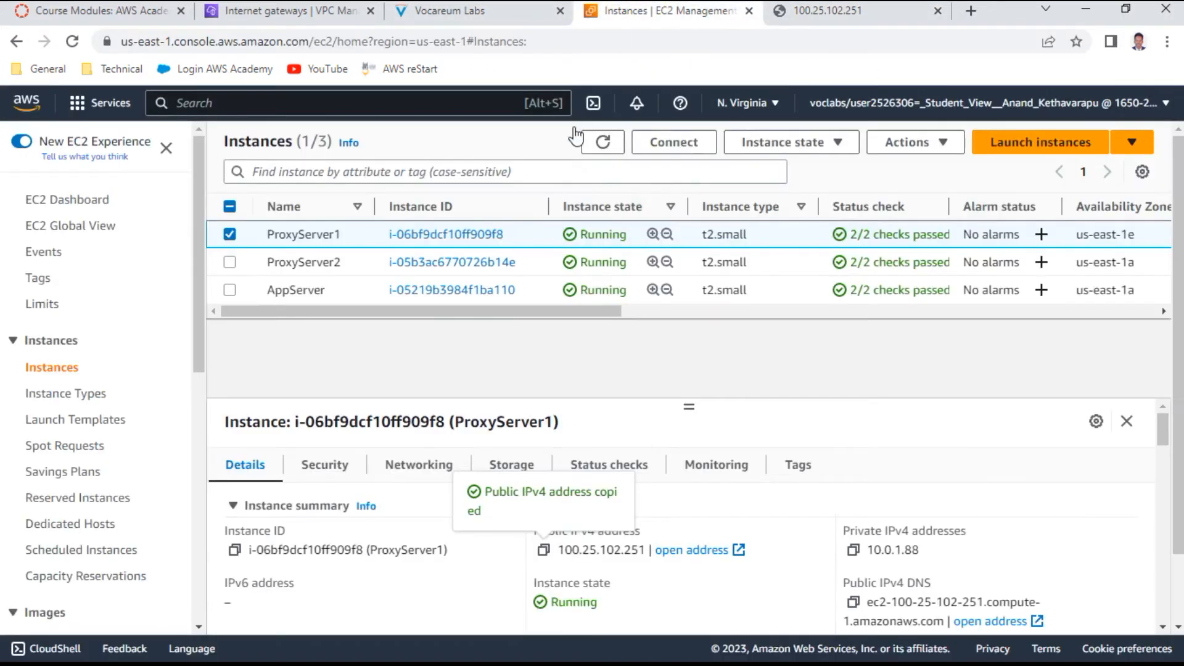
left_click(230, 235)
left_click(230, 264)
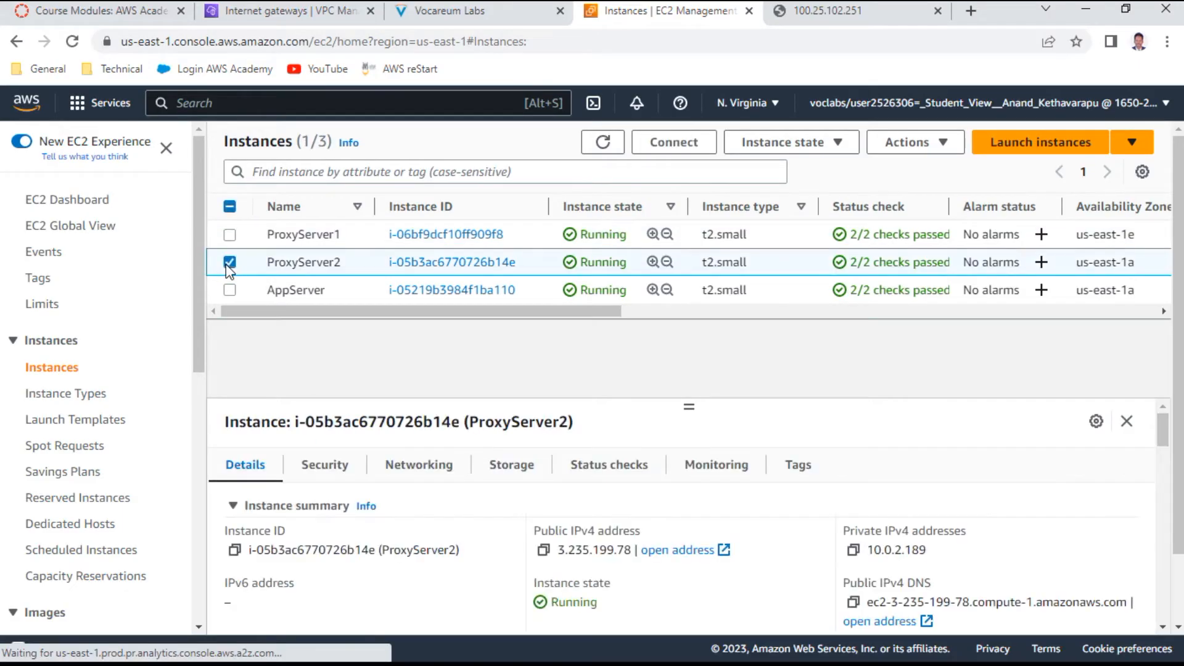
left_click(542, 549)
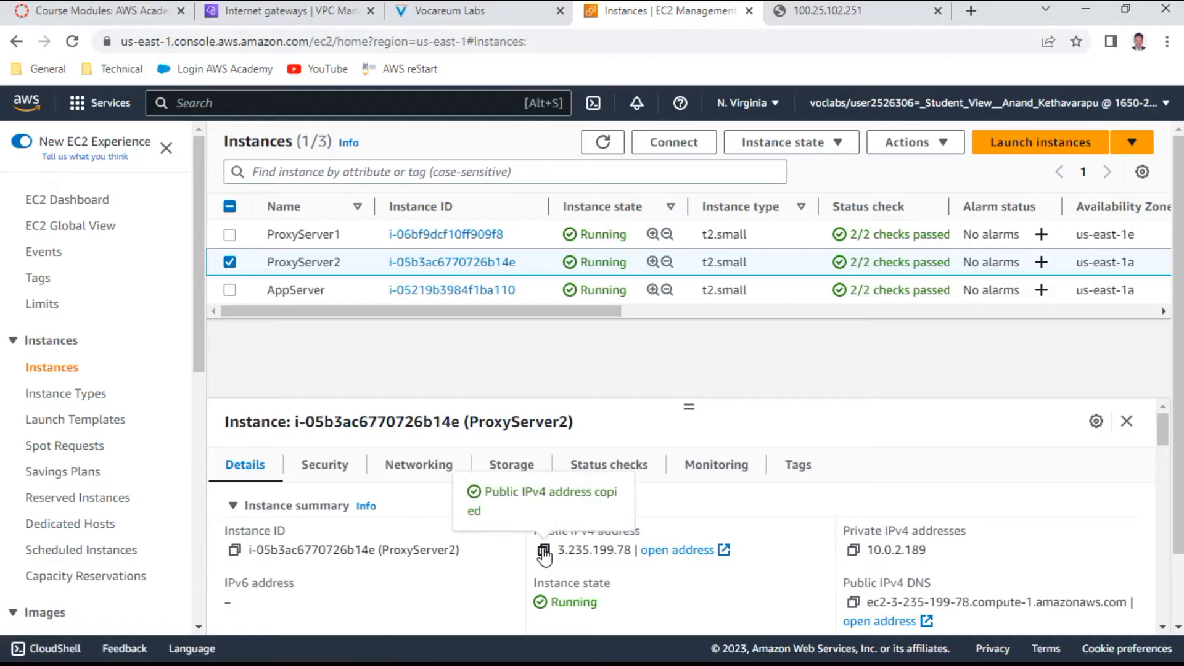
left_click(974, 10)
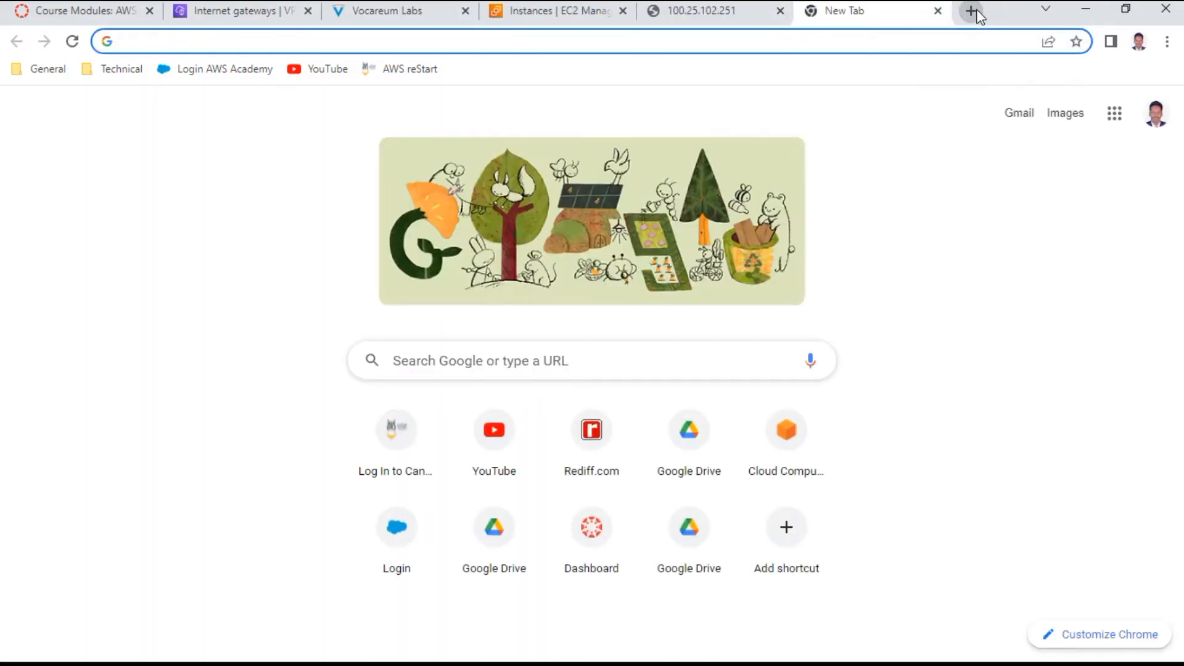
key("ctrl+v")
key("Return")
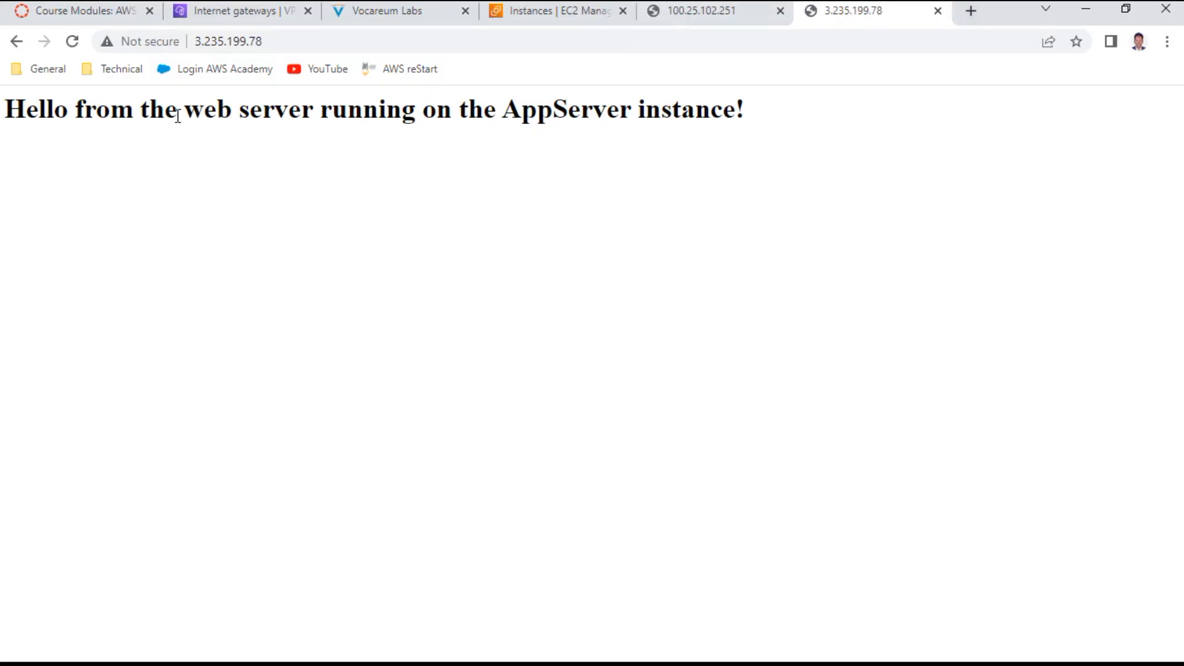
Step: Return to the lab instructions and read steps 12 and 13 plus the Task 4 introduction on restricting HTTP access
left_click(549, 19)
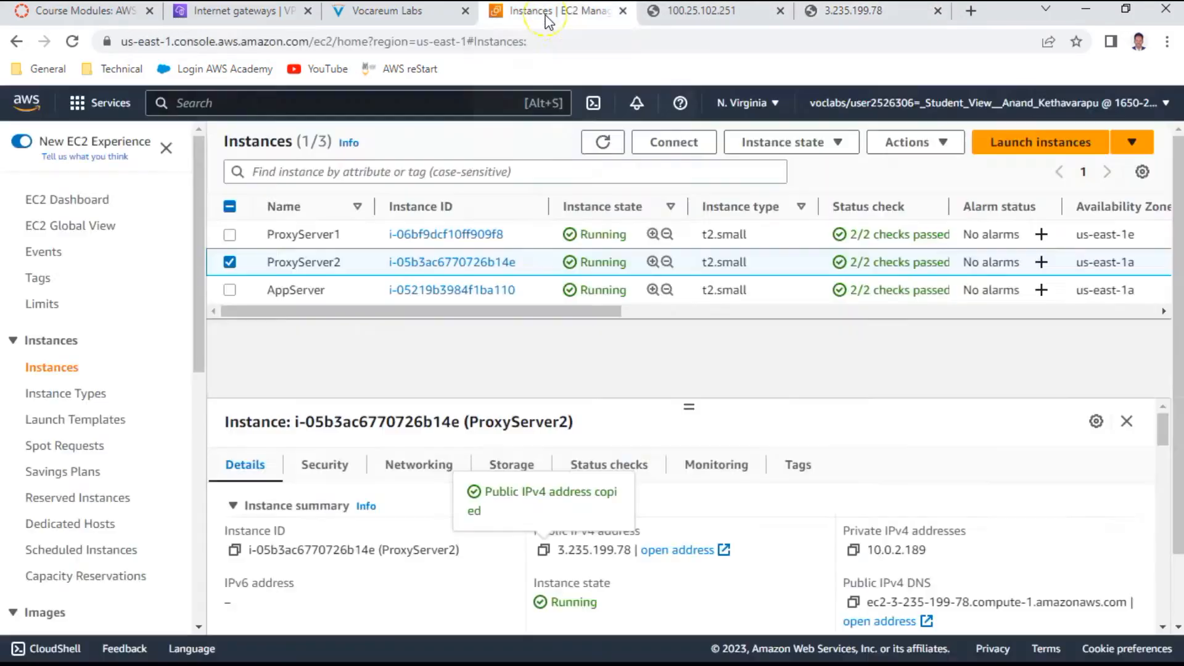
left_click(437, 10)
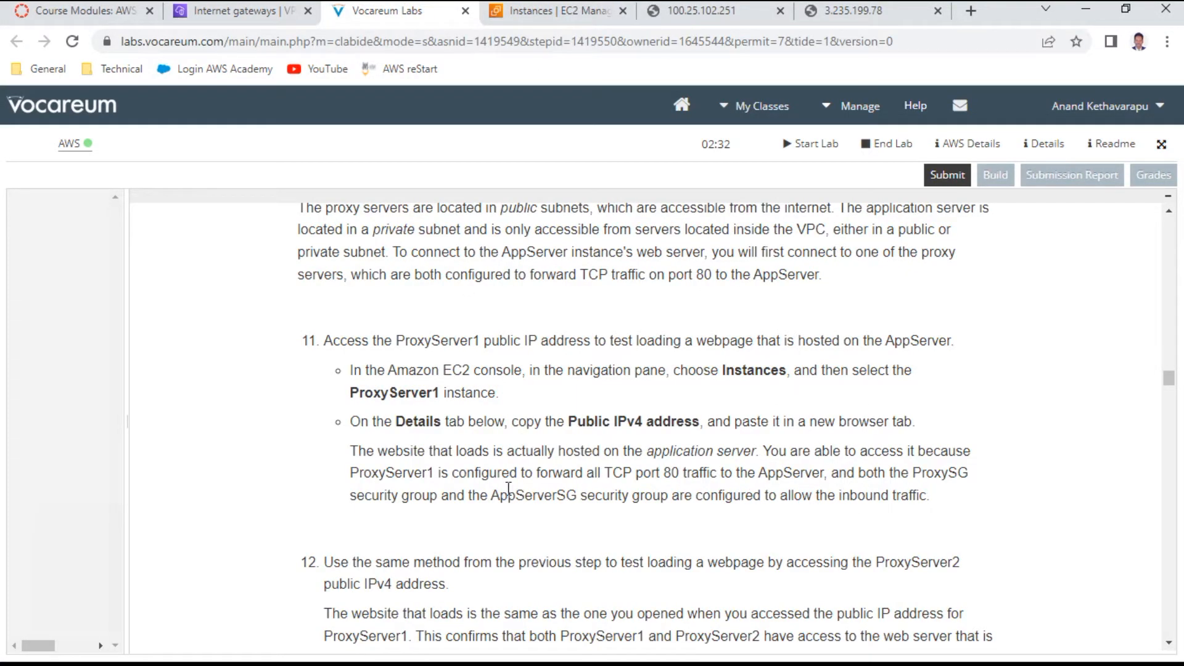
scroll(769, 499, "down", 3)
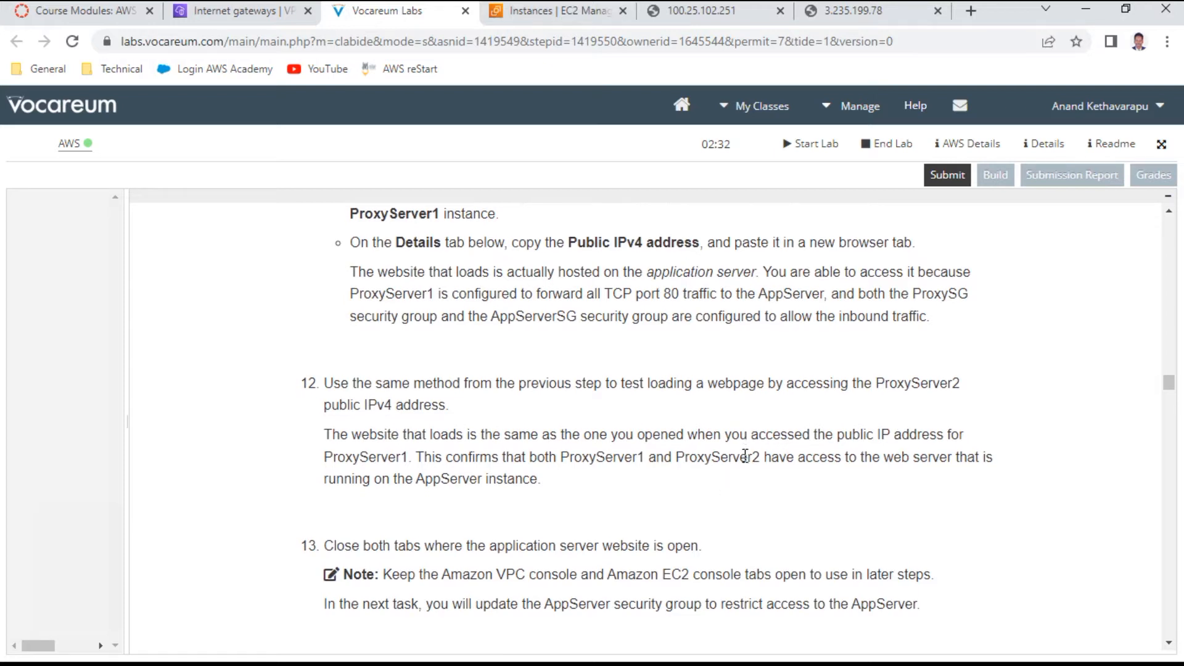
scroll(747, 459, "down", 3)
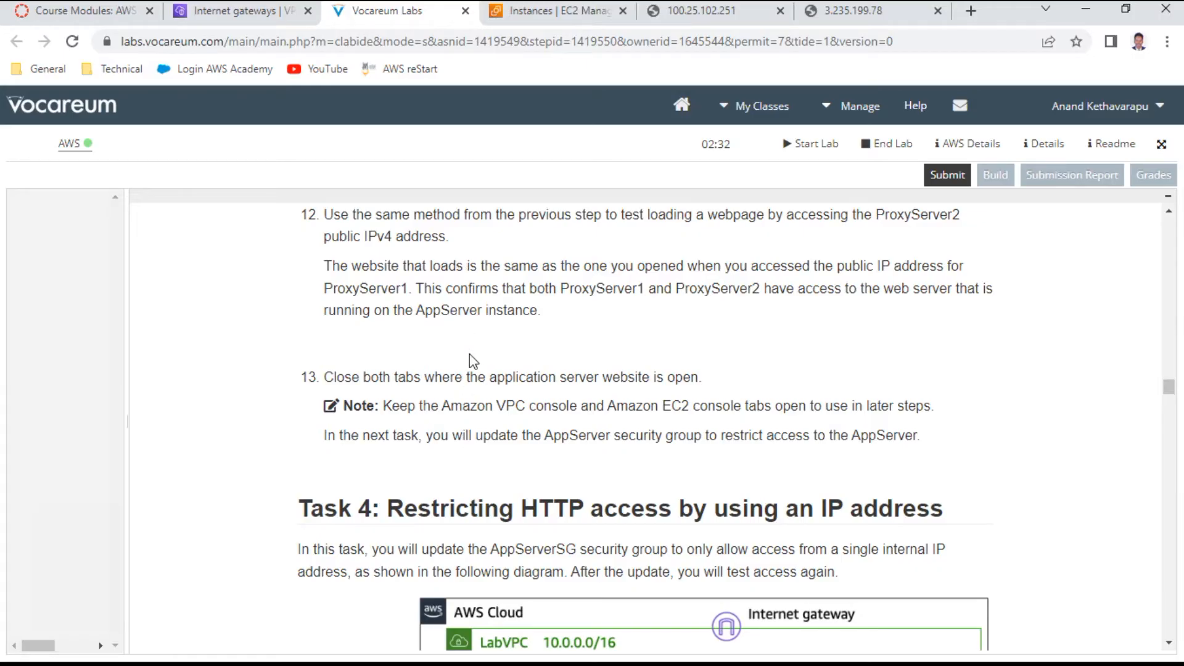
scroll(473, 361, "down", 4)
scroll(473, 361, "up", 1)
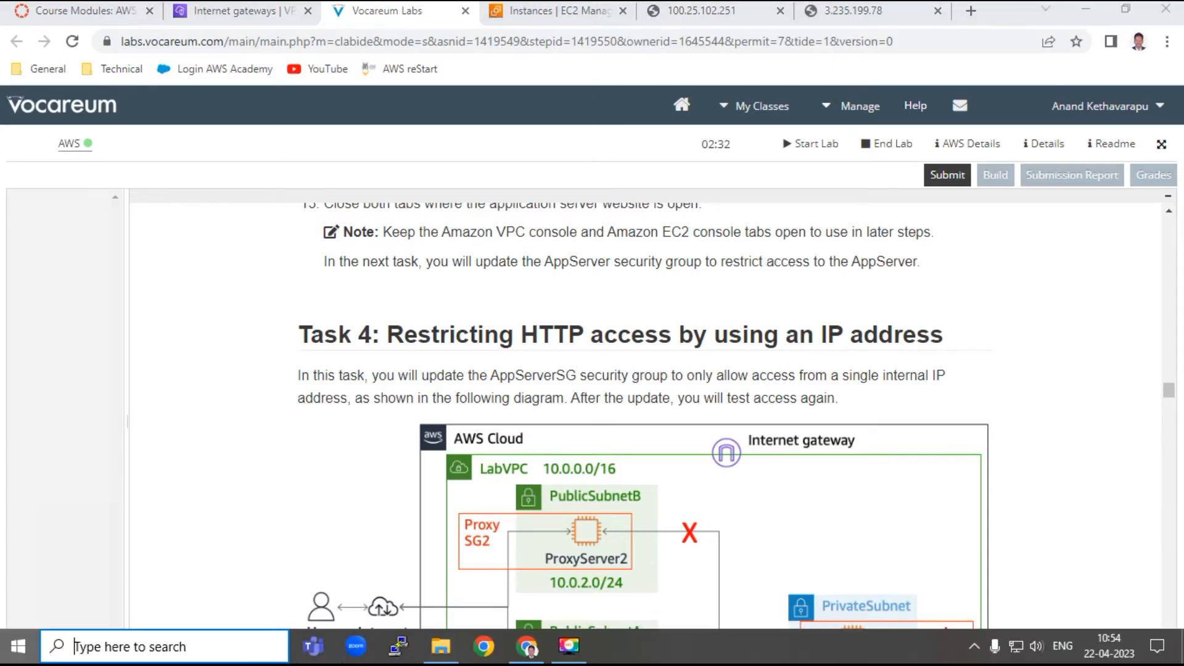
Step: Open Notepad and paste ProxyServer2's public IP address 3.235.199.78 on the third line, labelled proxy2
key("super")
left_click(179, 645)
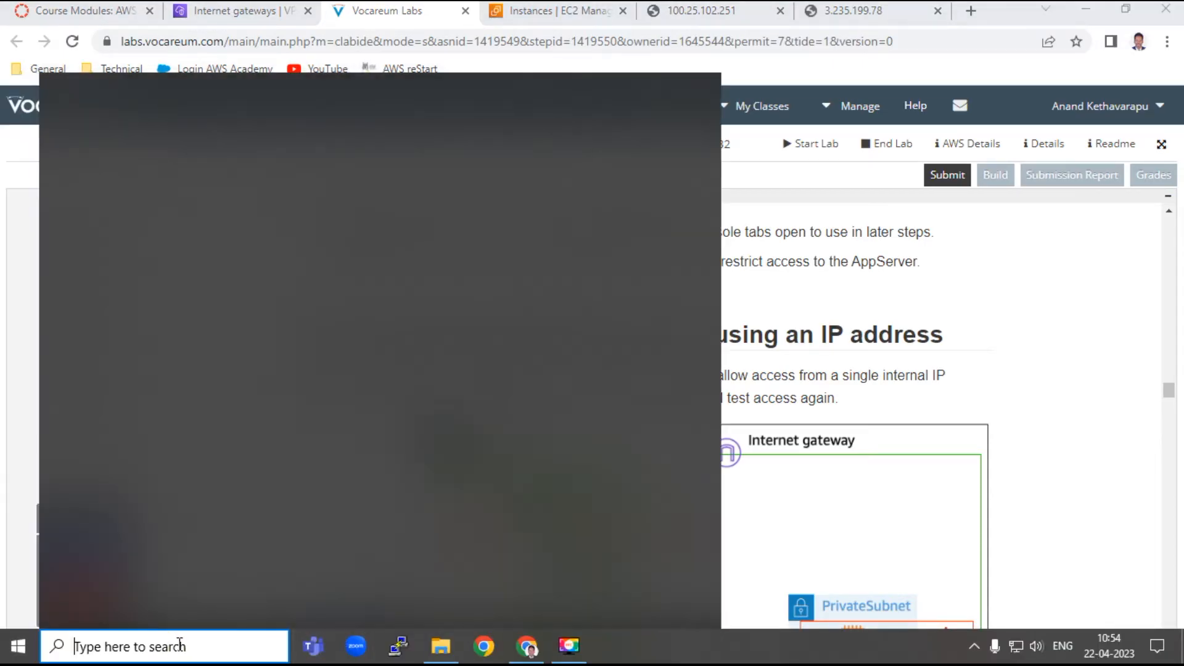
type("note")
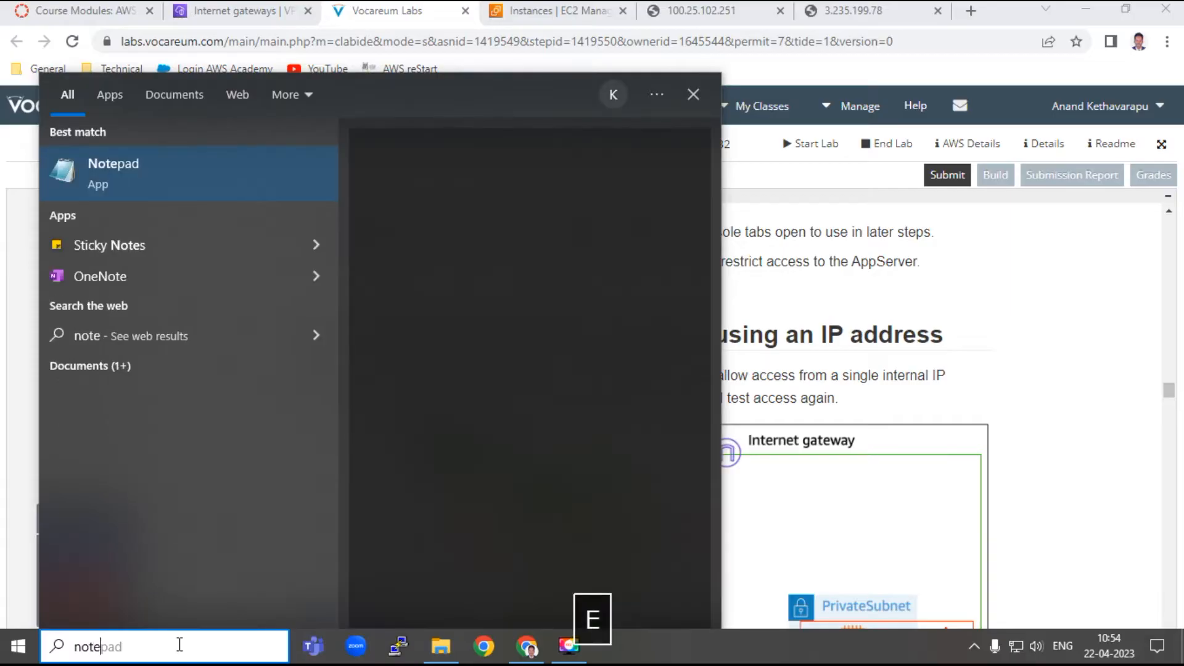
key("Return")
key("Return")
key("ctrl+v")
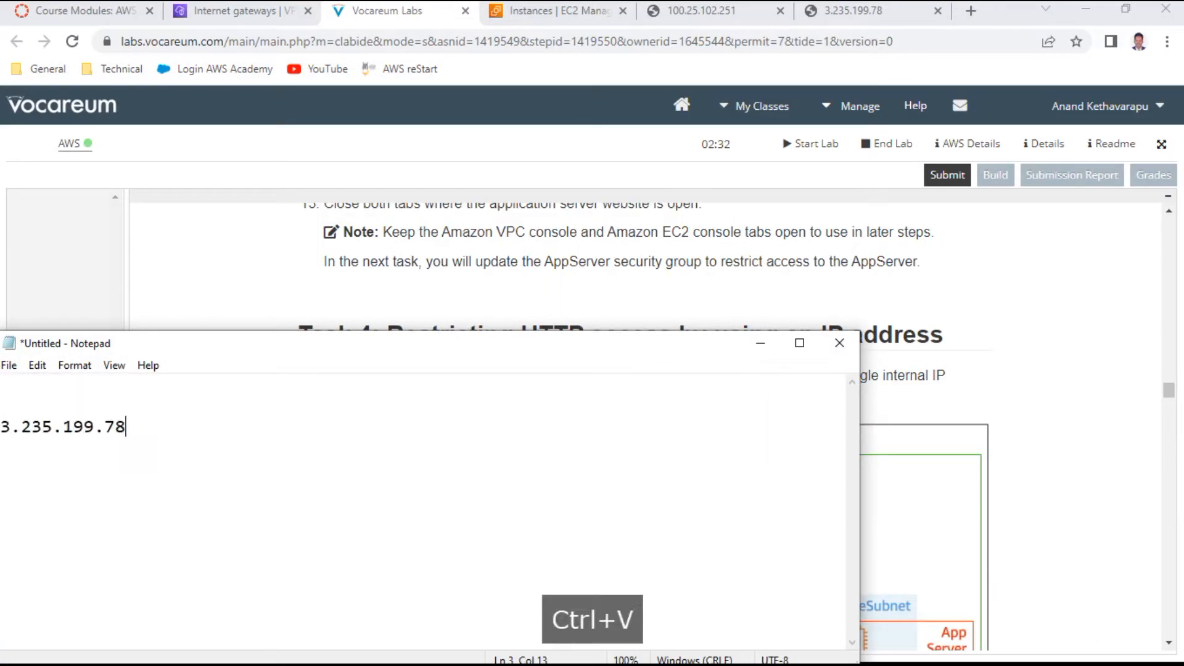
key("Tab")
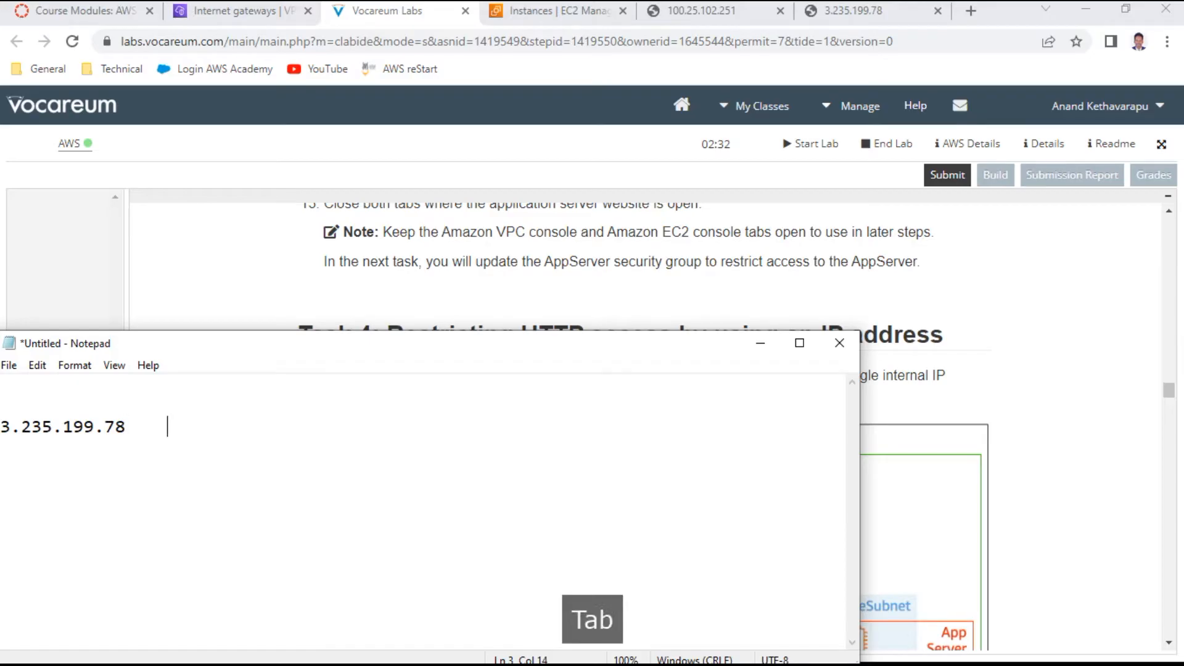
type("pro")
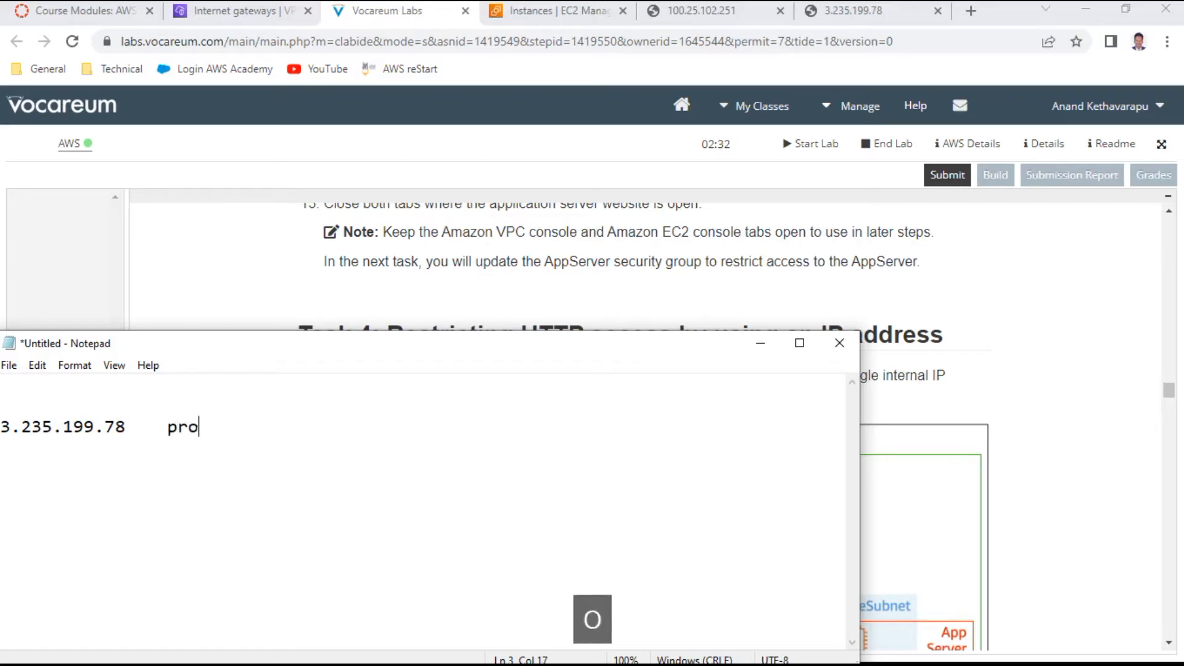
type("xy2")
Step: Add ProxyServer1's public IP address 100.25.102.251 with the label proxy1 on the line above the proxy2 entry
key("Up")
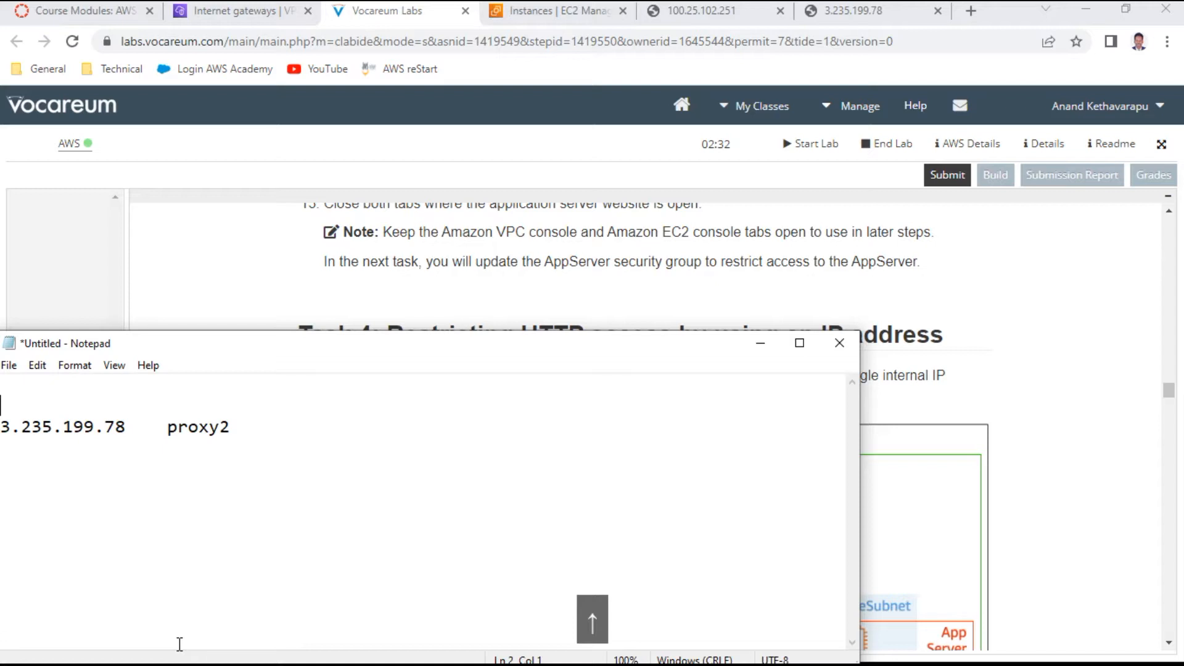
type("10")
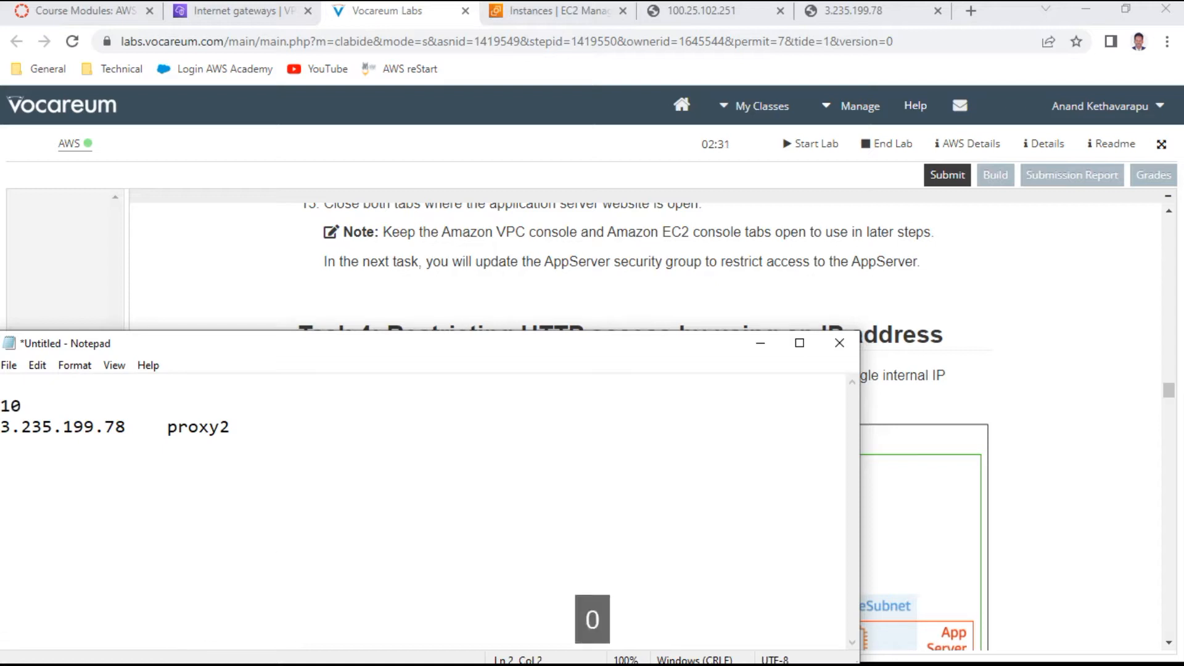
type("0.25.102.")
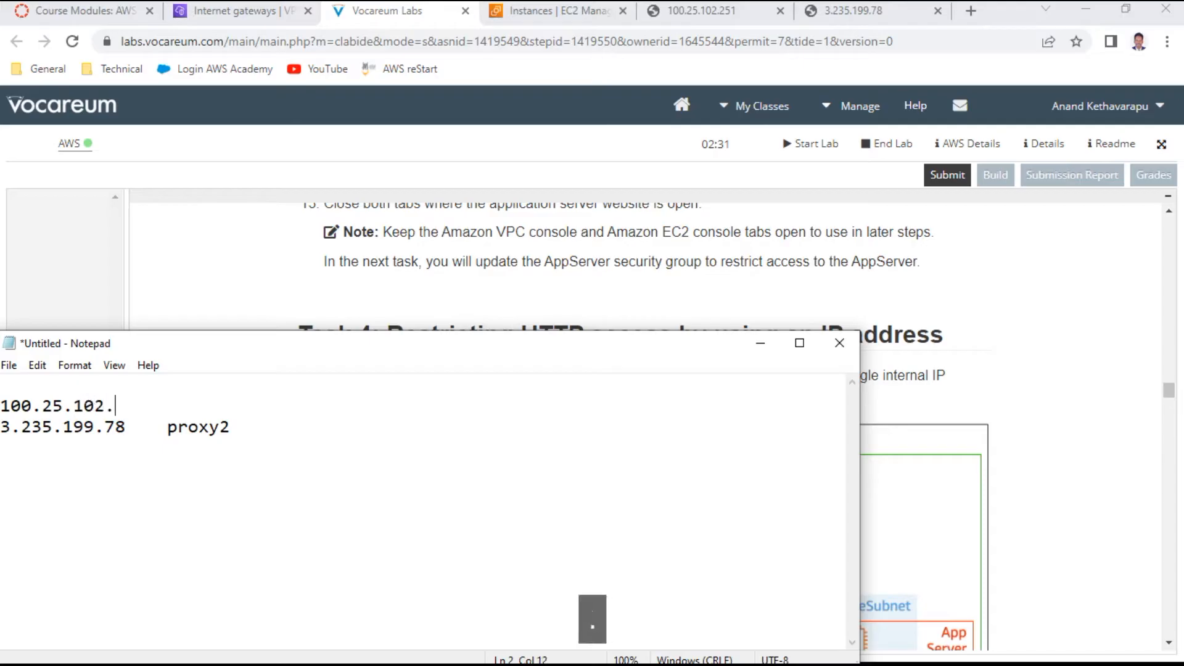
type("251")
key("Tab")
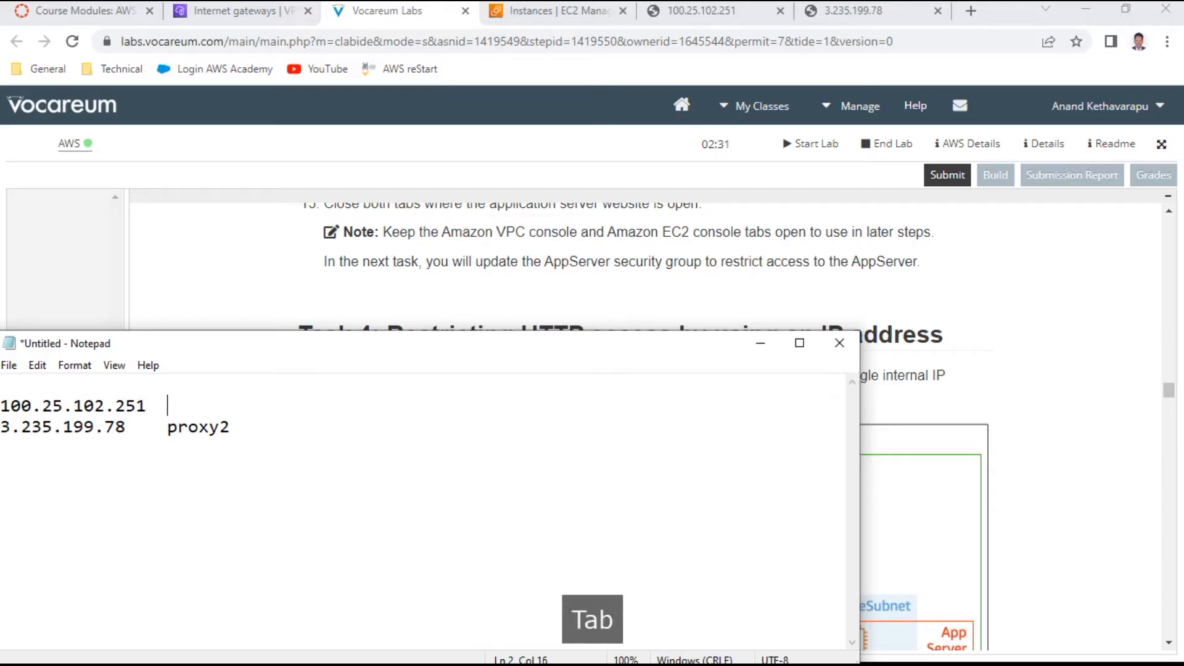
type("prox")
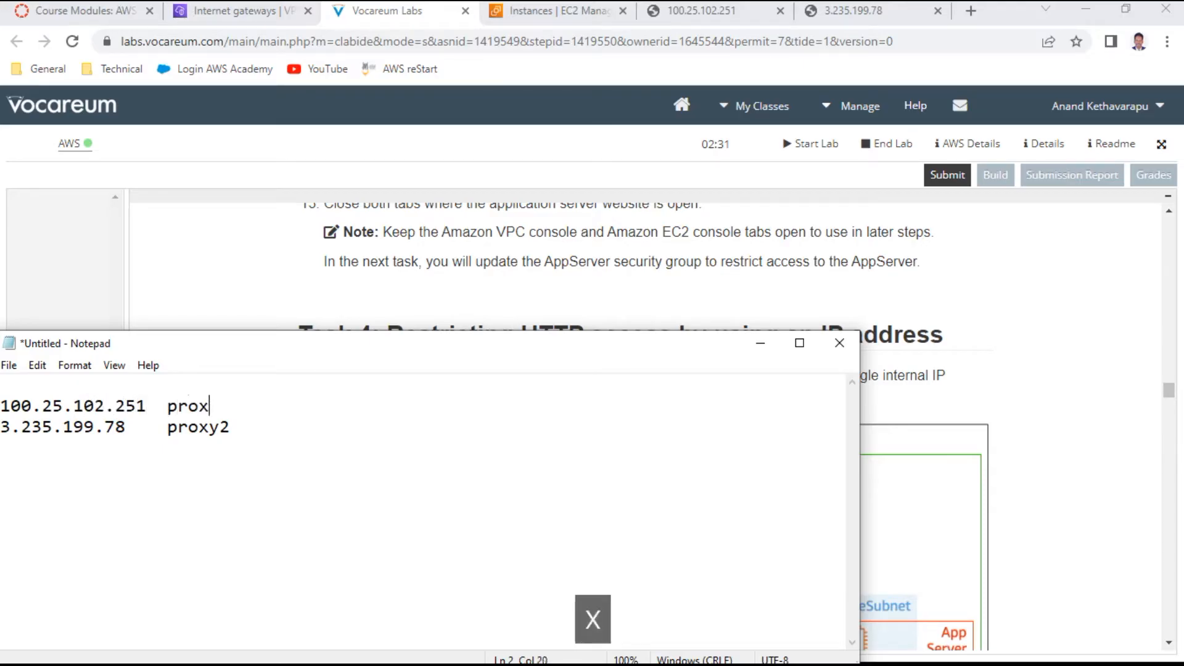
type("y1")
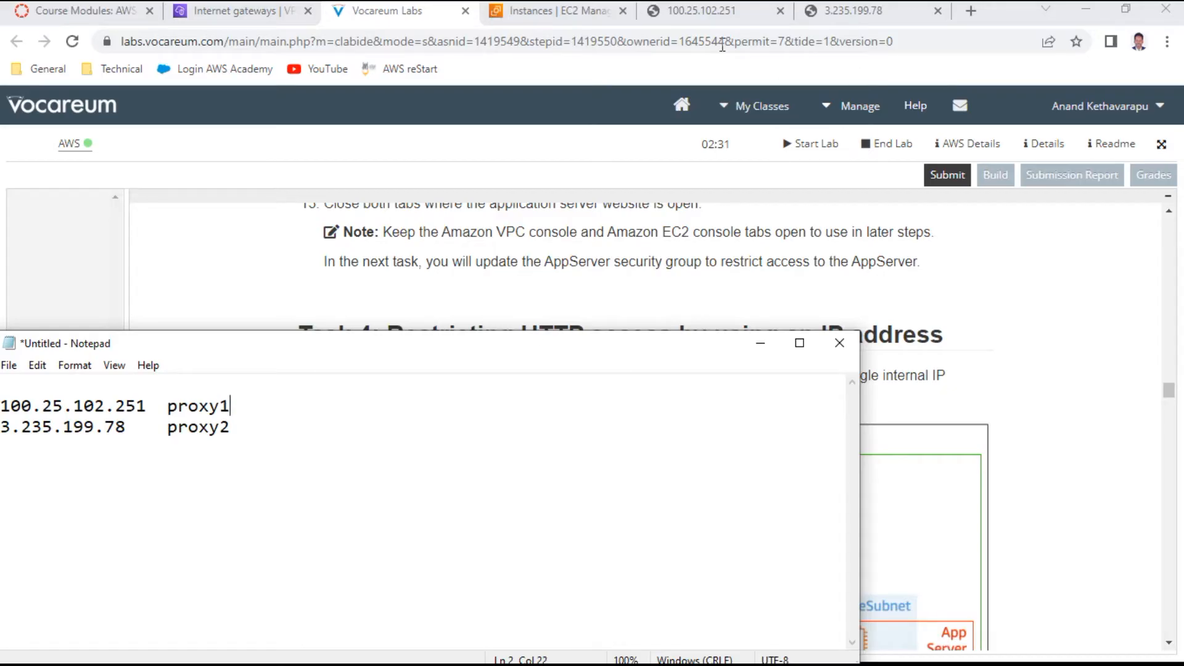
Step: Close both application server website tabs and read lab step 14 on copying ProxyServer1's private IPv4 address
left_click(781, 11)
left_click(780, 12)
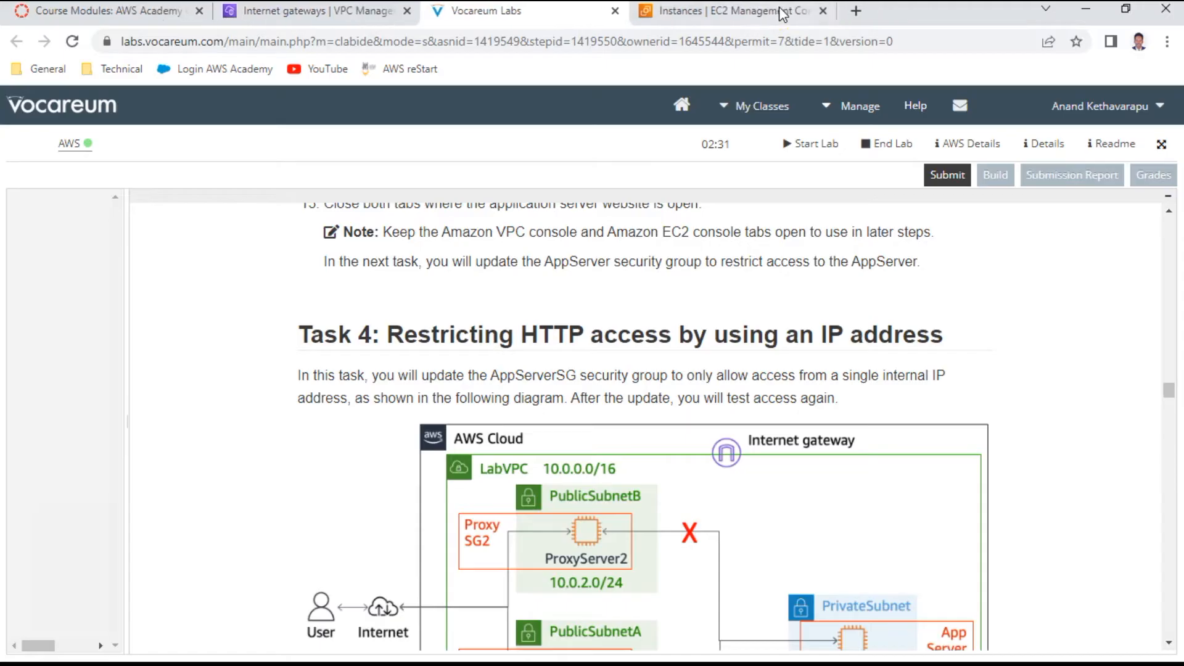
scroll(530, 321, "down", 1)
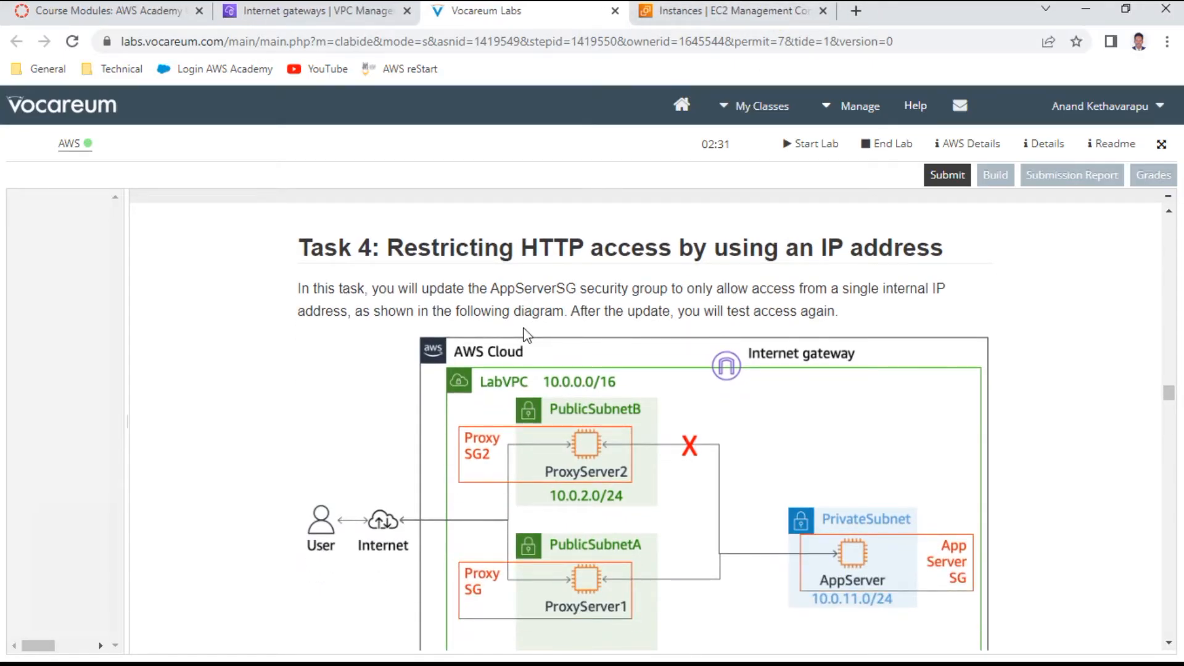
scroll(526, 334, "down", 6)
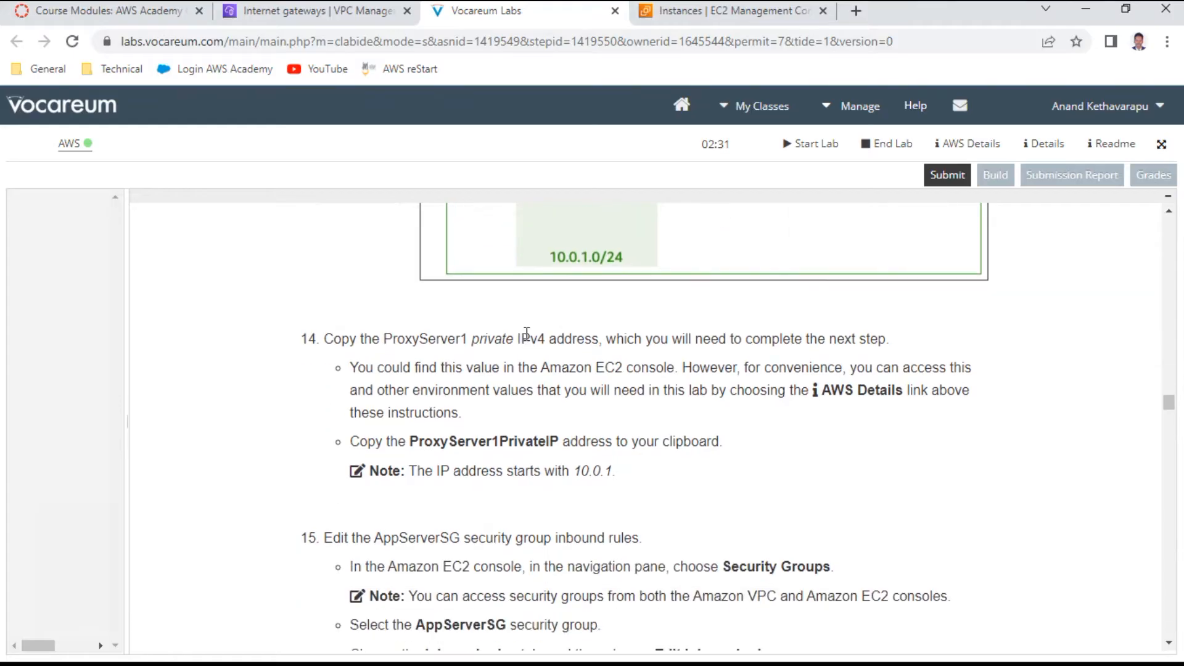
scroll(526, 334, "down", 1)
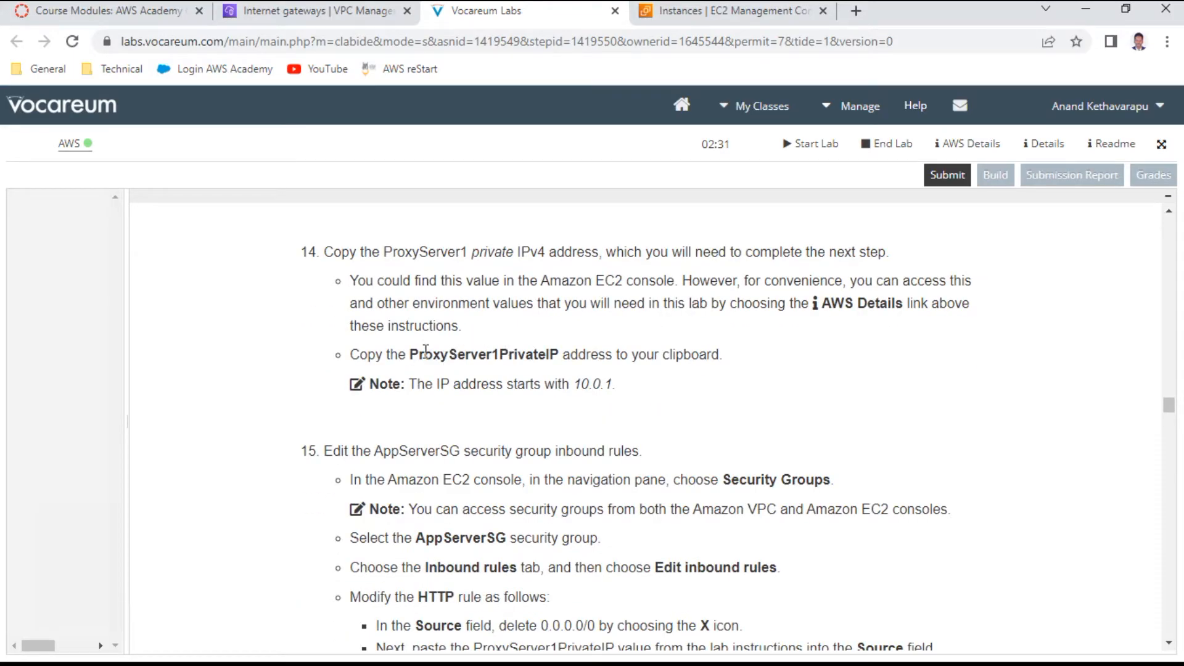
left_click_drag(413, 361, 351, 358)
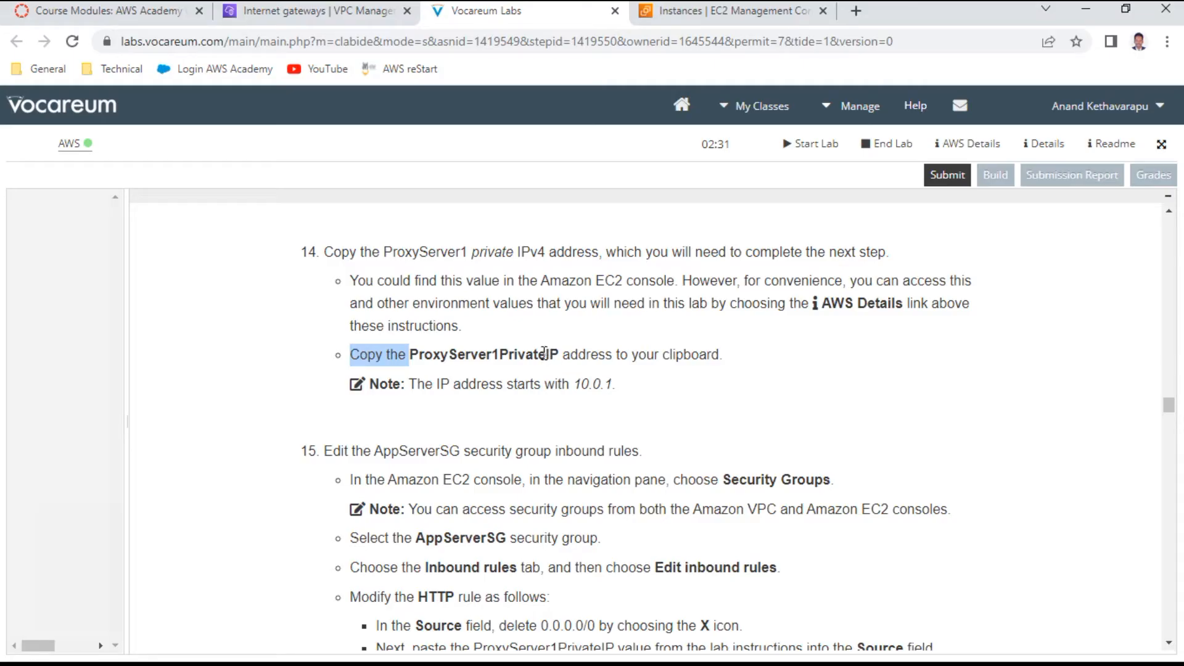
Step: Select only ProxyServer1 in the EC2 console, copy its private IPv4 address 10.0.1.88 and paste it after proxy1 in Notepad
left_click(717, 12)
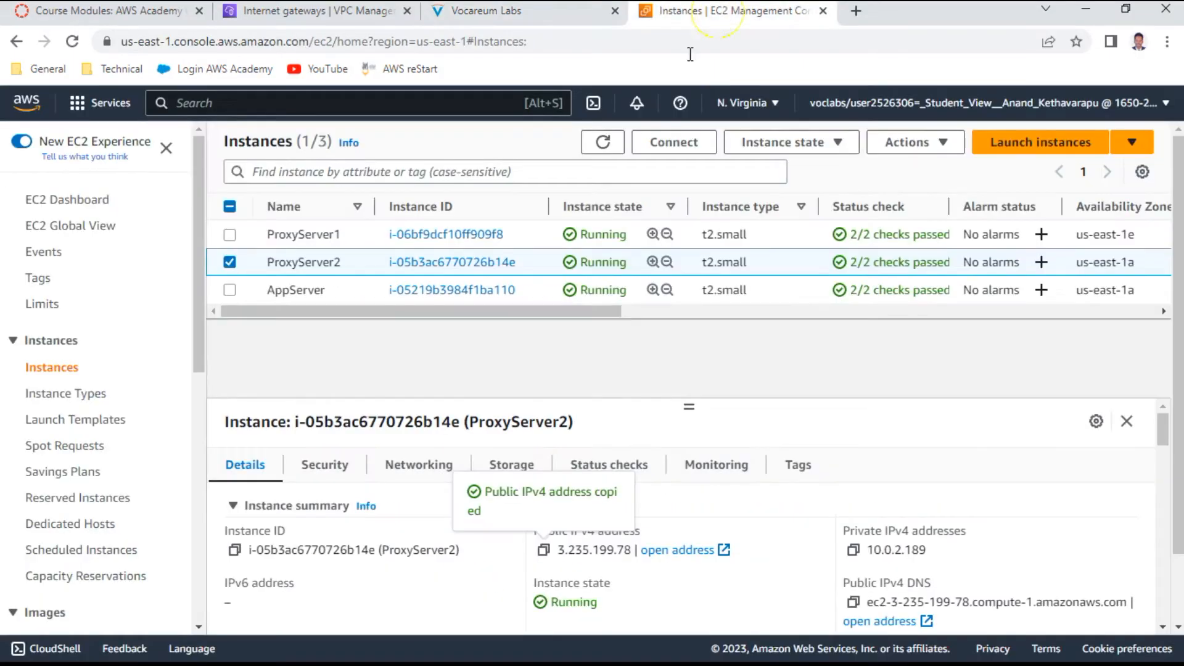
left_click(229, 235)
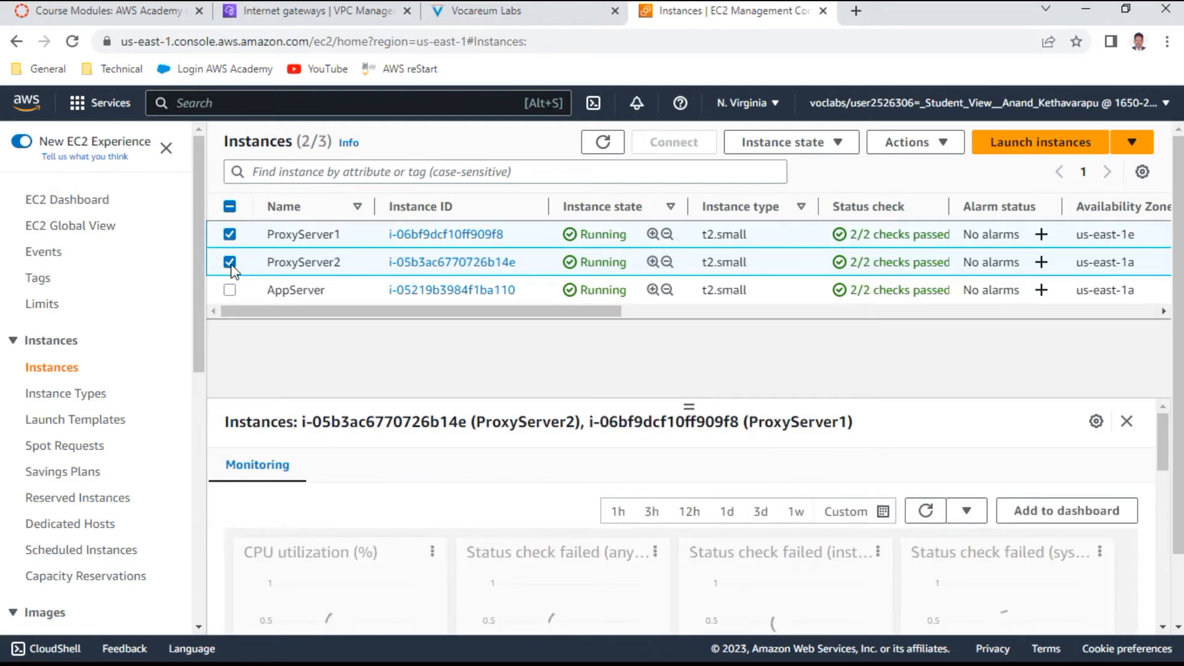
left_click(230, 262)
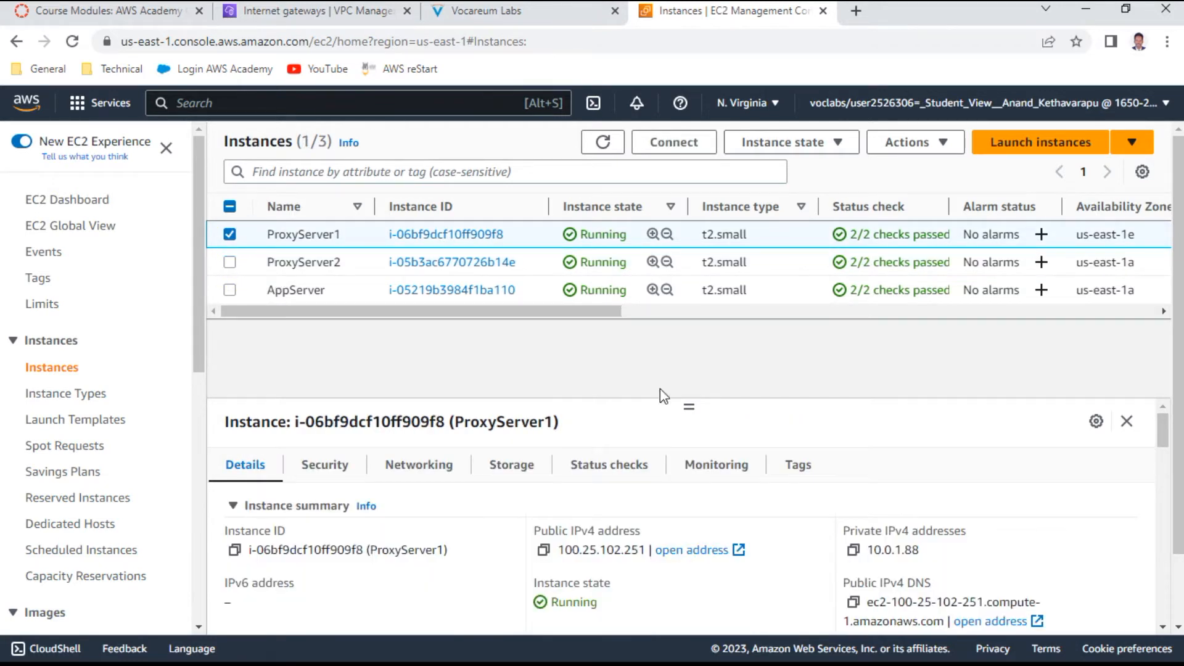
left_click(855, 549)
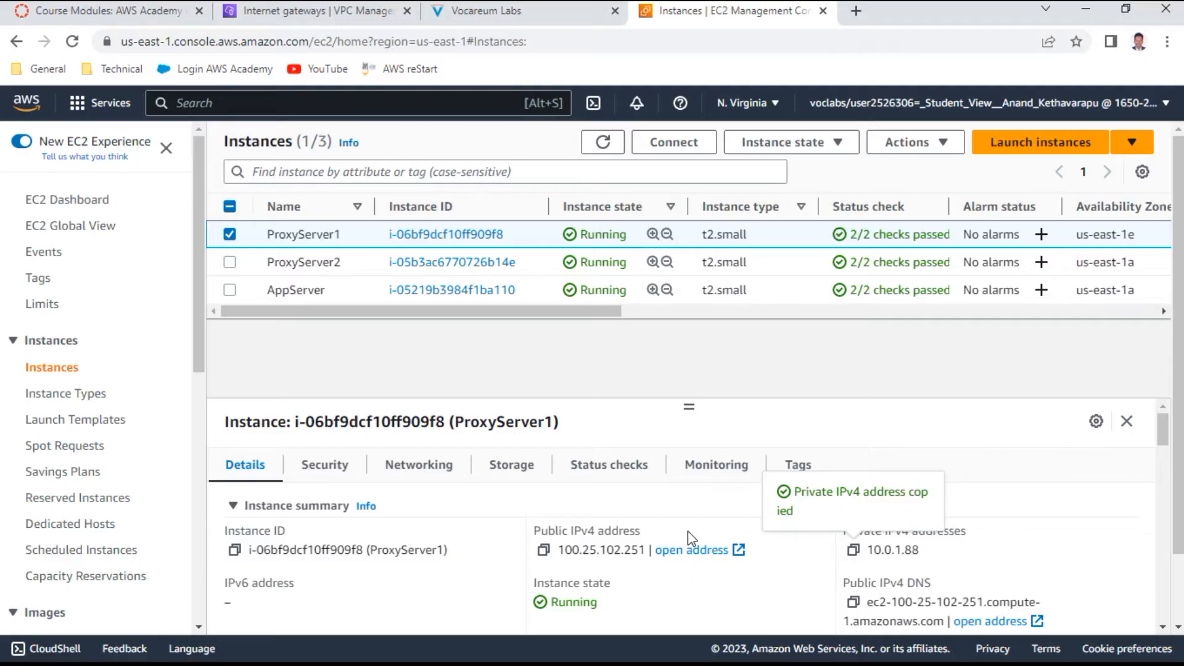
key("alt+Tab")
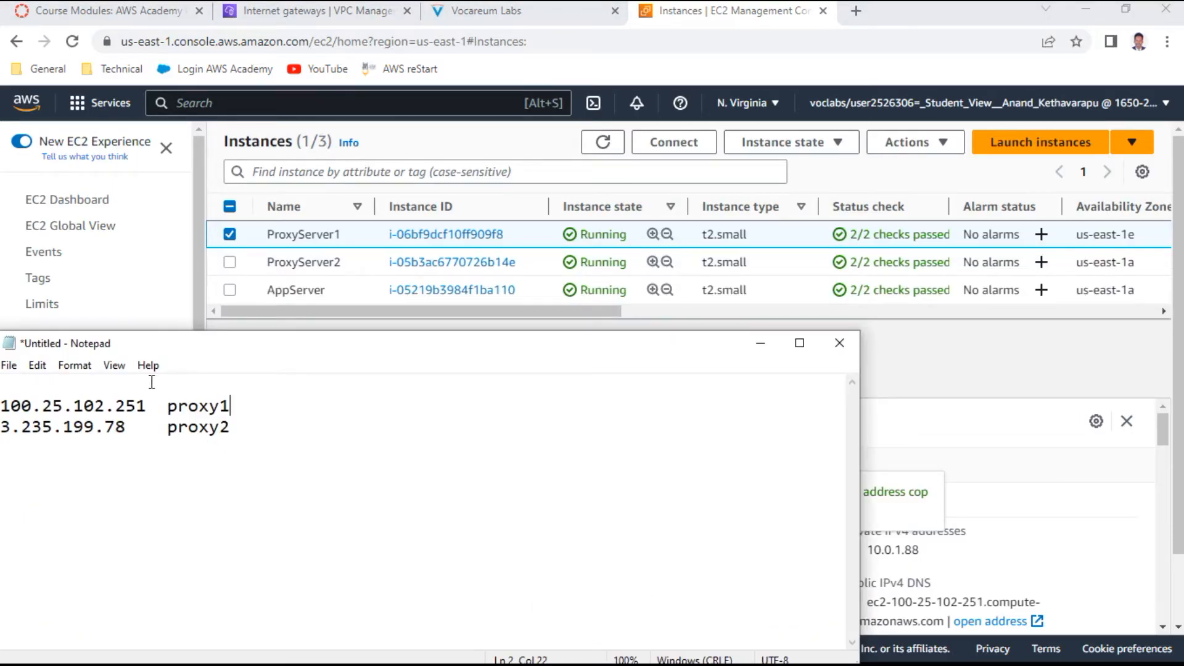
key("Tab")
key("ctrl+v")
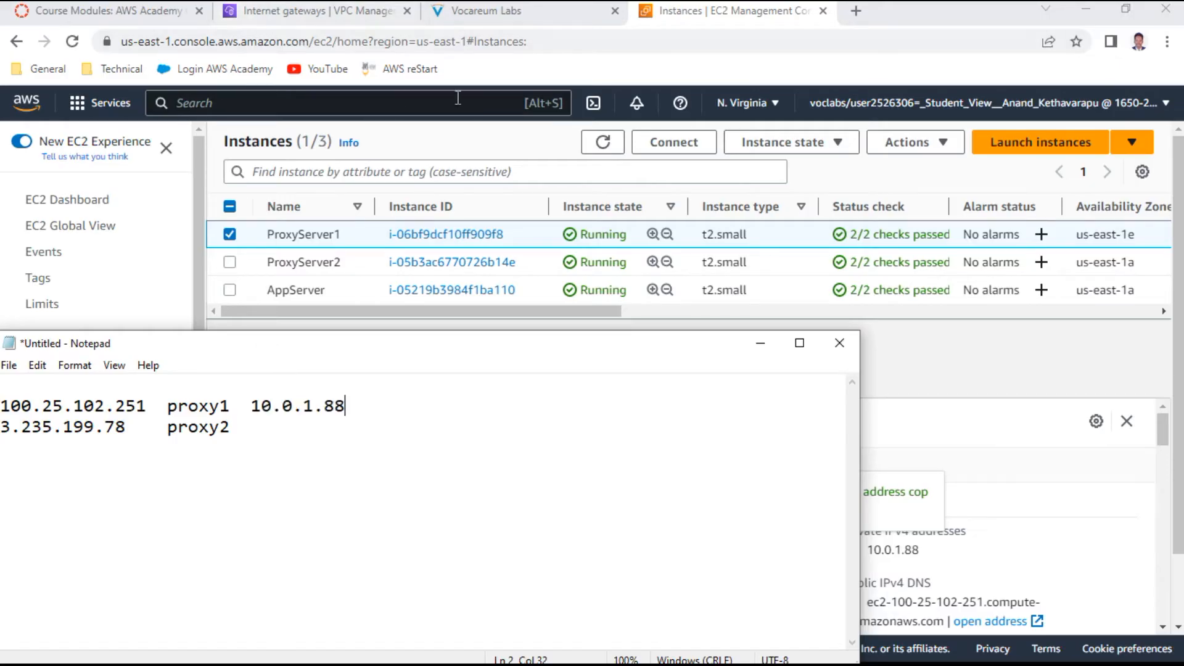
Step: Close the reopened 100.25.102.251 tab and read lab step 15 on editing the AppServerSG inbound rules
left_click(472, 12)
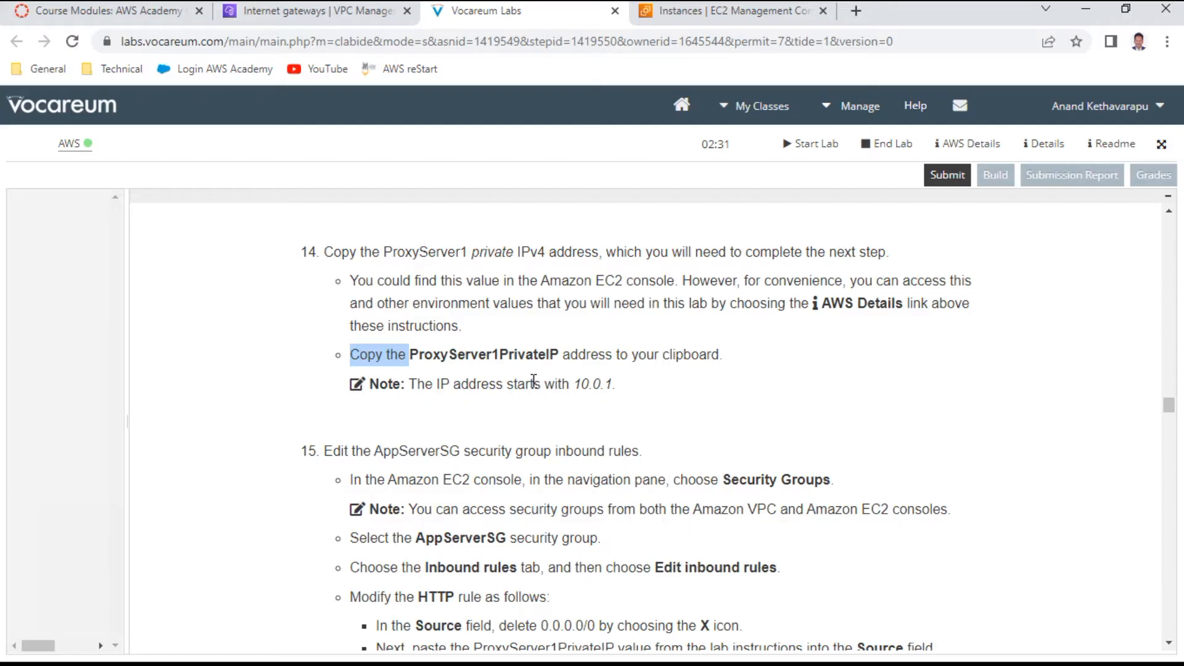
scroll(553, 414, "down", 3)
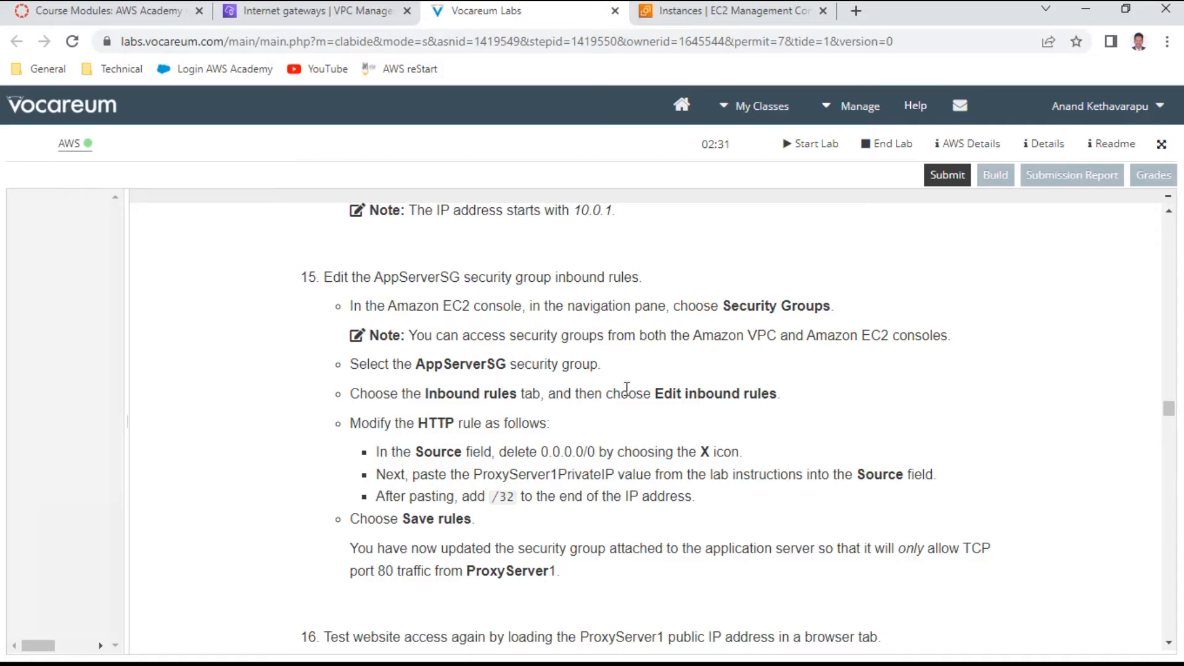
left_click(735, 12)
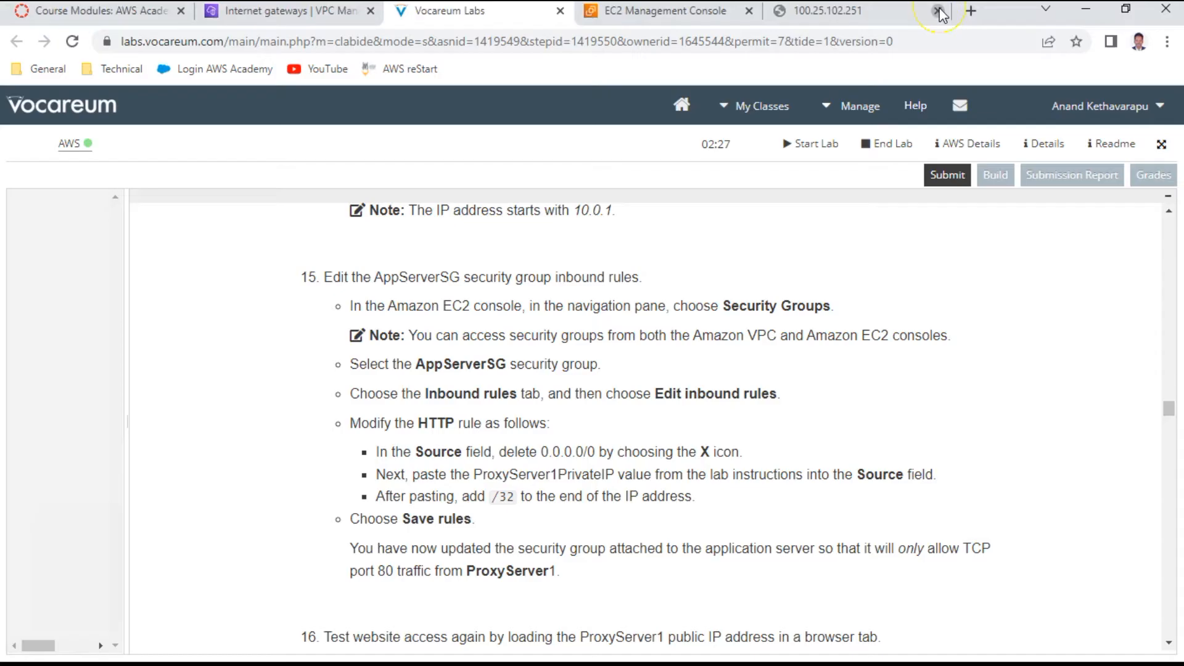
left_click(938, 11)
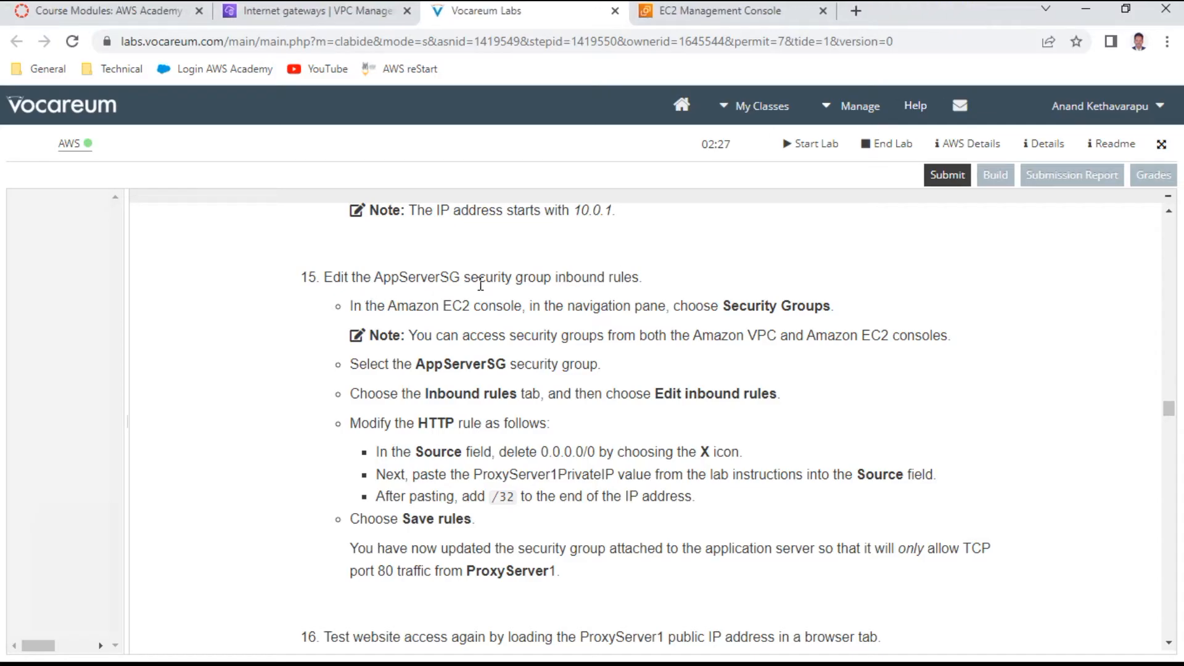
left_click_drag(386, 278, 635, 275)
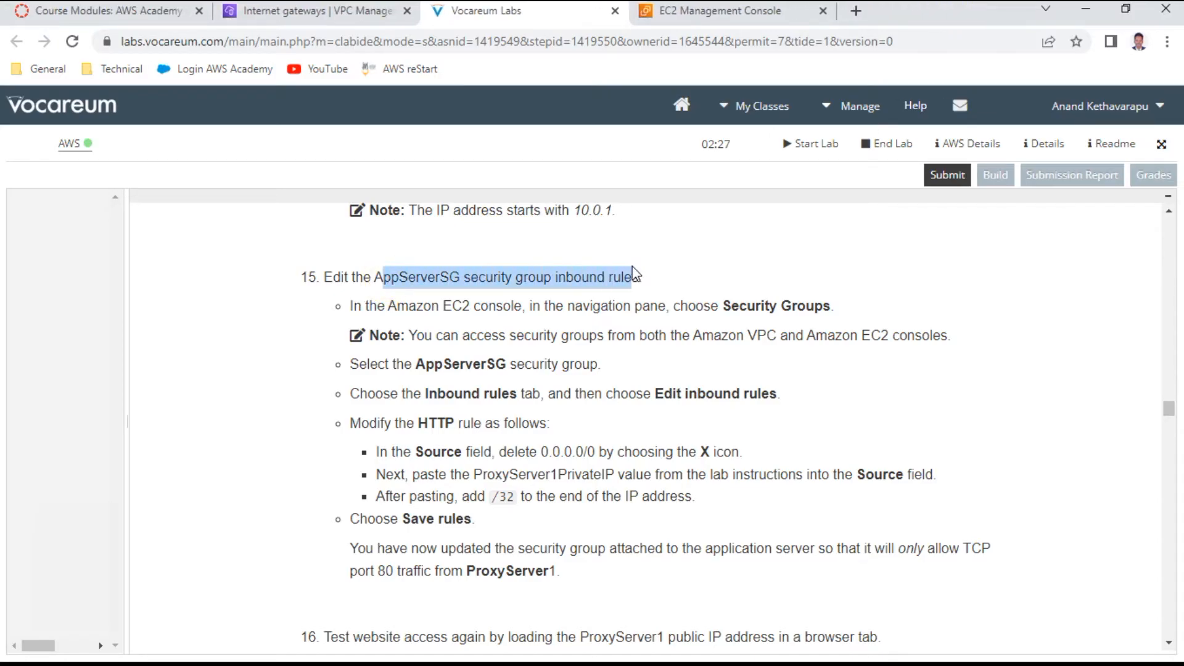
Step: Open the AppServerSG security group's inbound rules for editing in the EC2 console, and recheck lab step 15's HTTP rule instructions
left_click(700, 12)
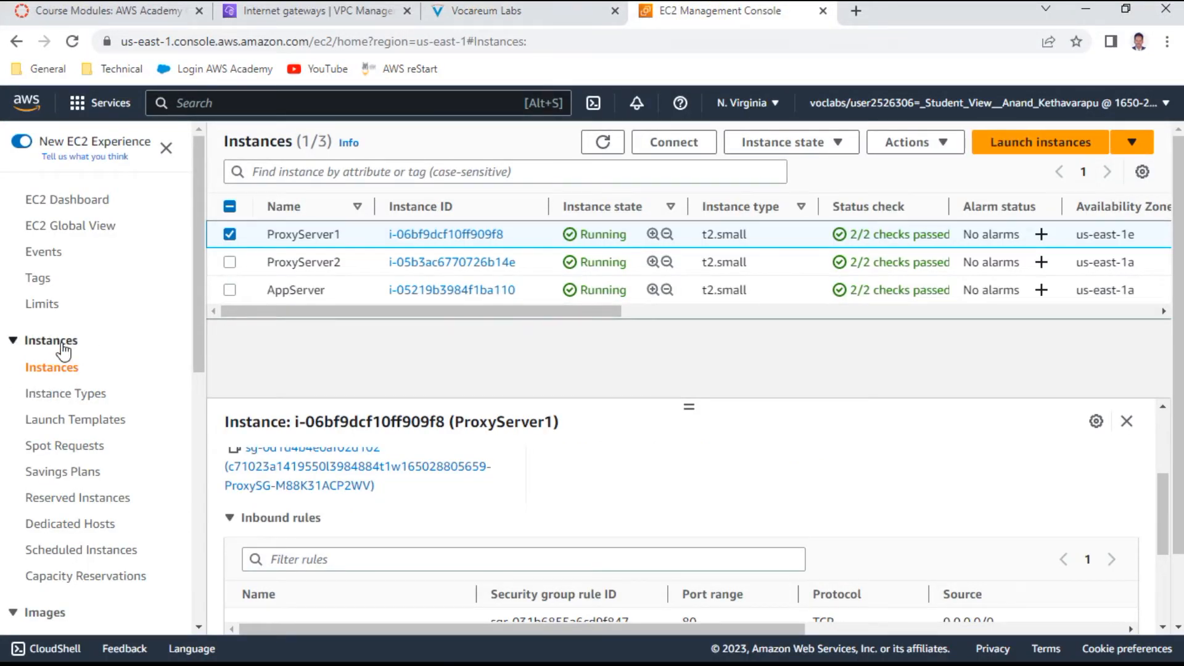
left_click(77, 198)
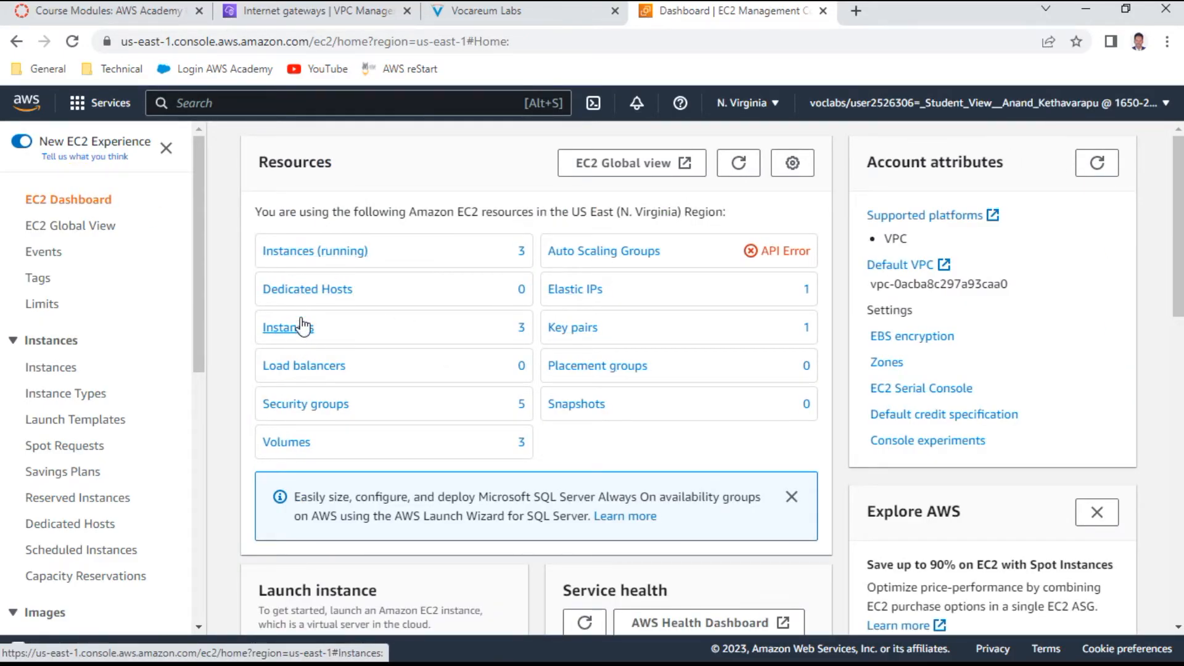
left_click(316, 413)
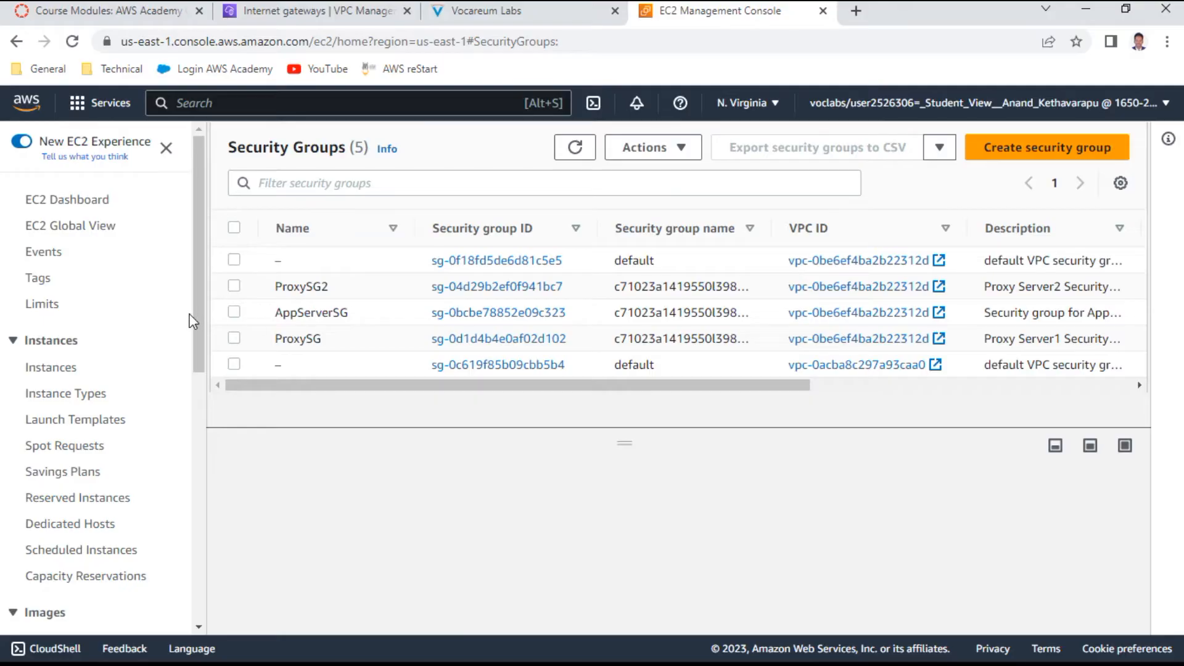
left_click(459, 311)
scroll(460, 309, "down", 4)
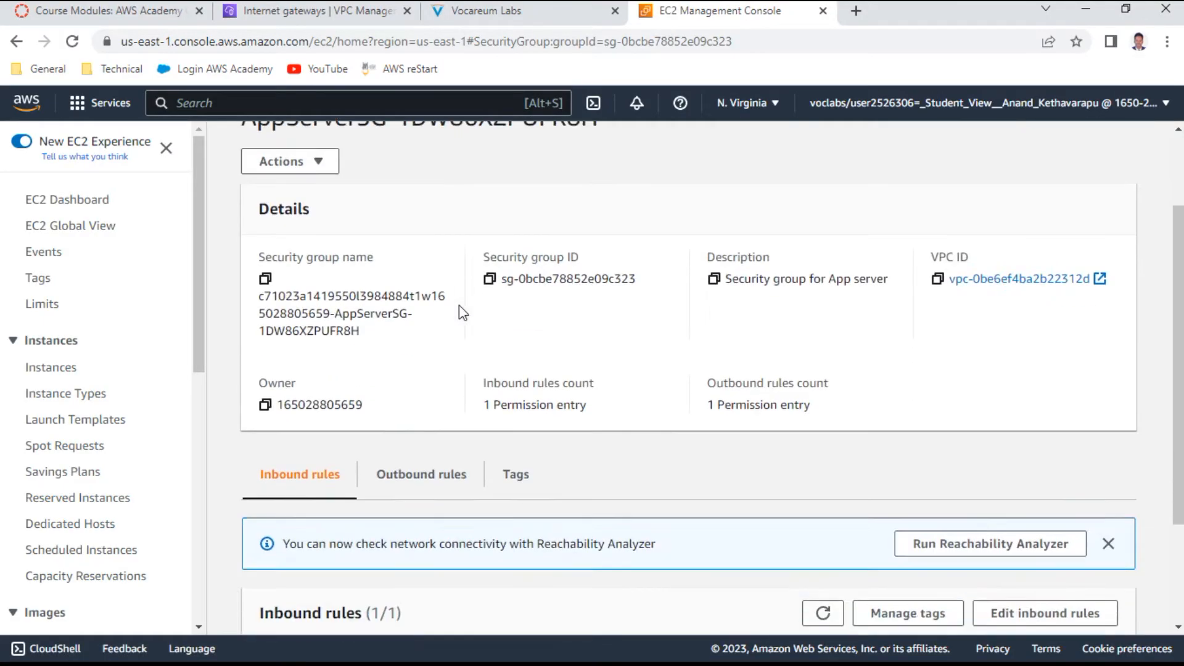
left_click_drag(790, 593, 531, 652)
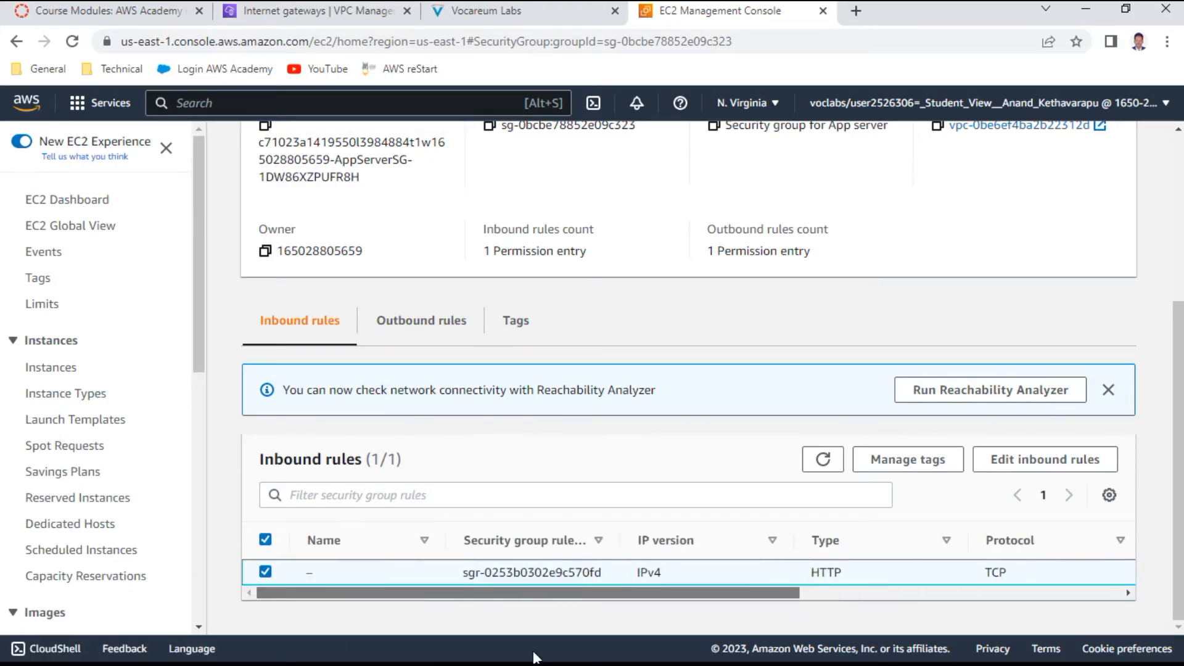
left_click(995, 457)
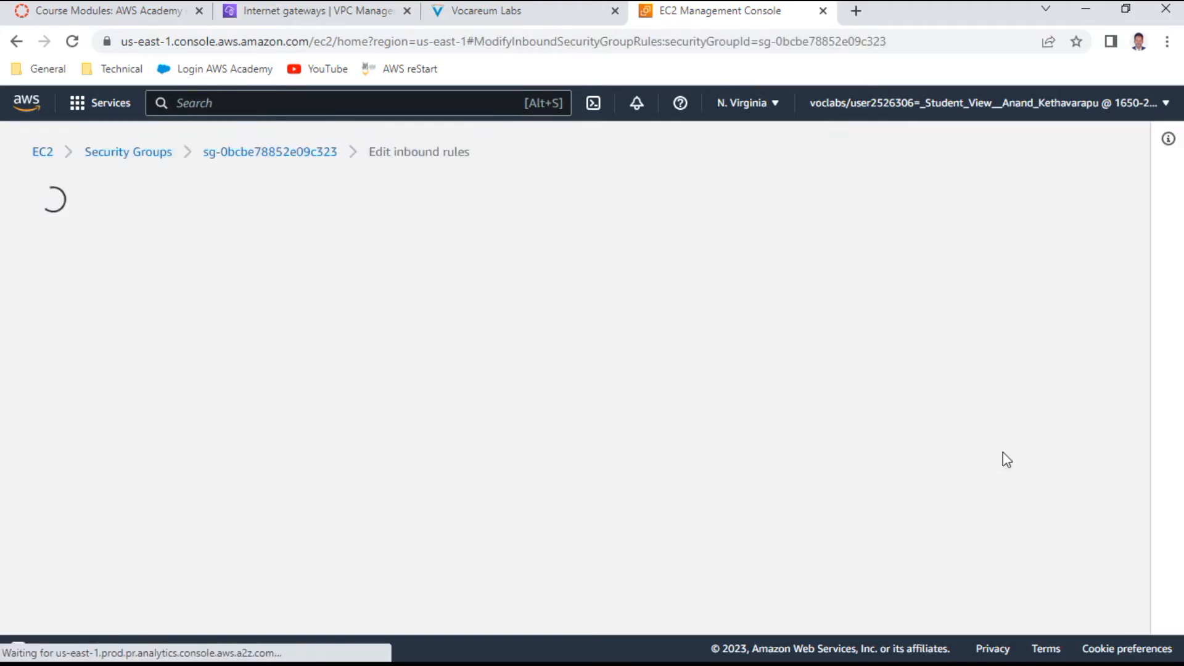
left_click(523, 15)
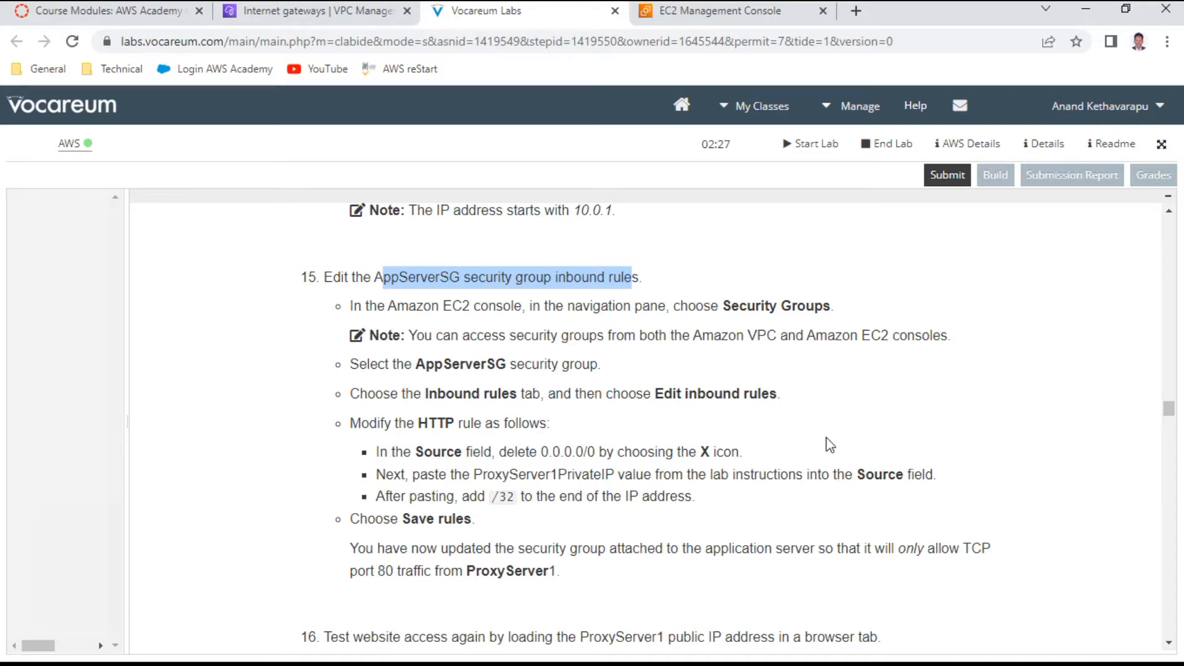
mouse_move(691, 11)
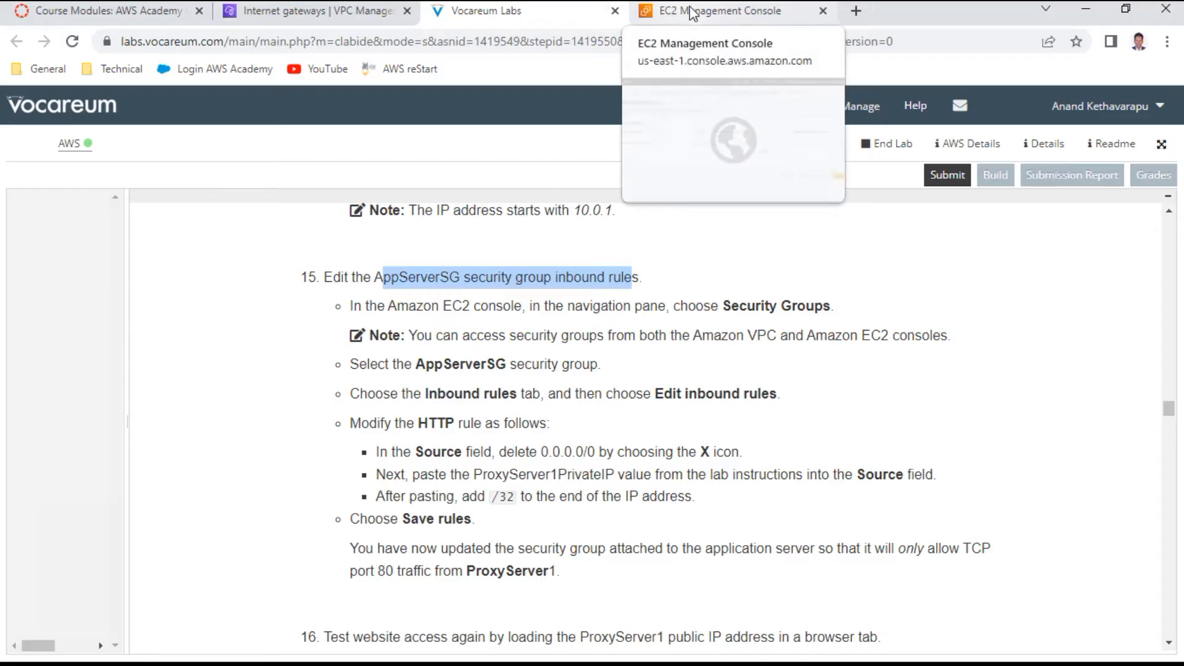
Step: Switch to the EC2 console, add a second AppServerSG inbound rule of type HTTP, and open its custom source for entry
left_click(691, 11)
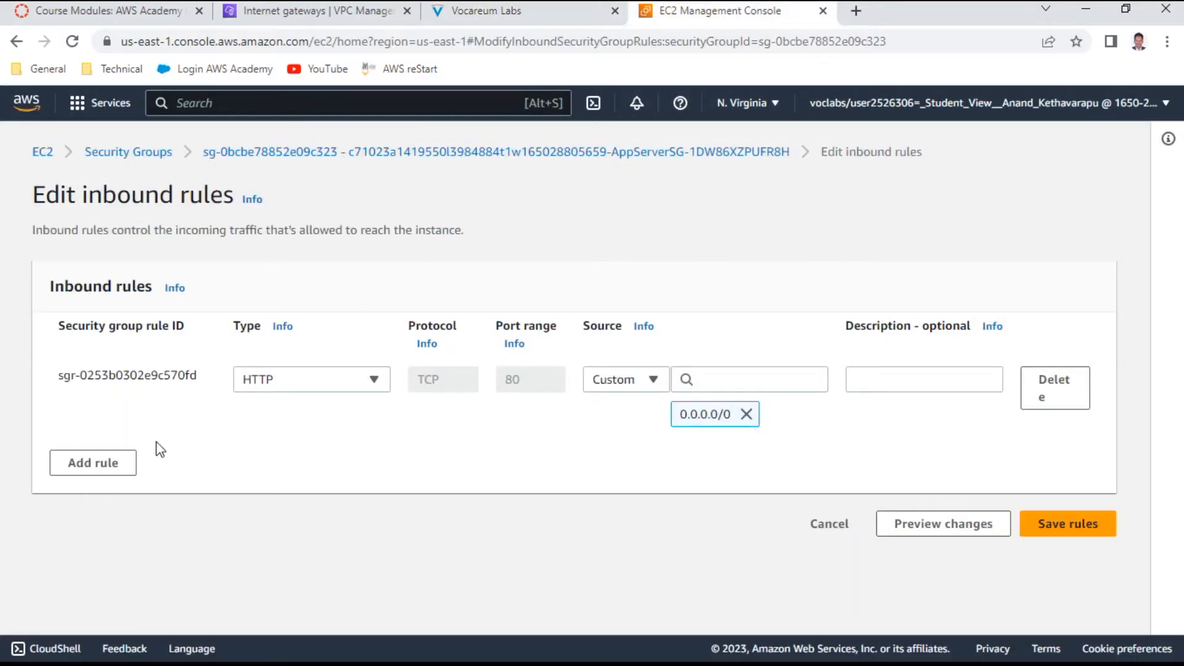
left_click(113, 473)
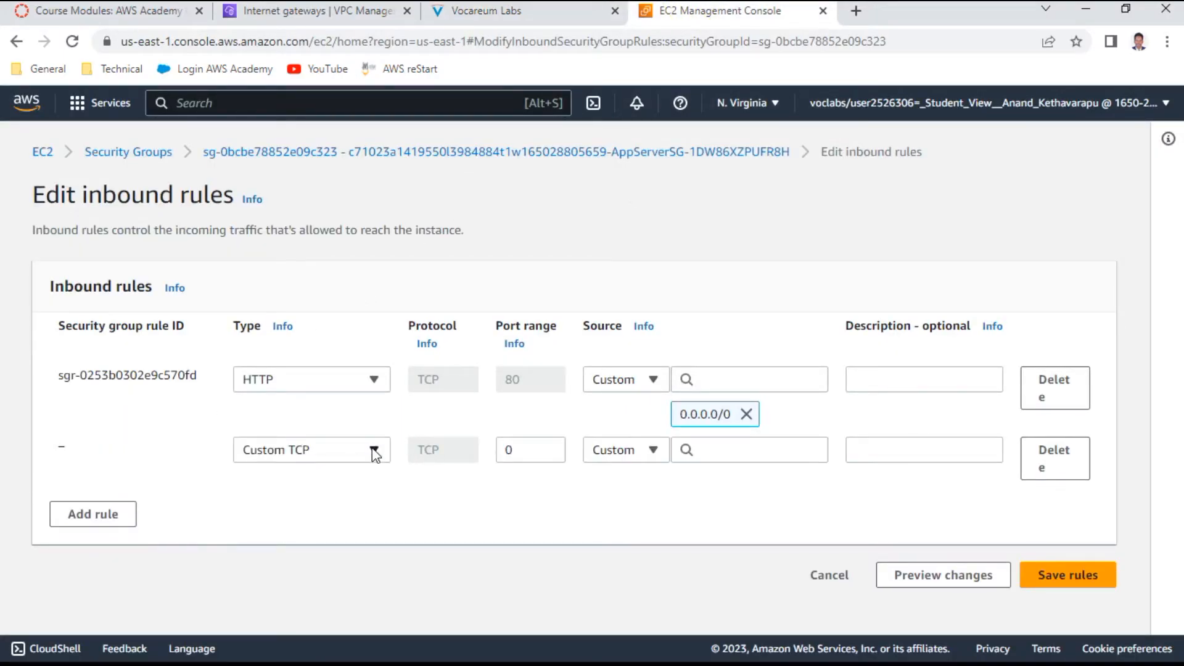
left_click(375, 452)
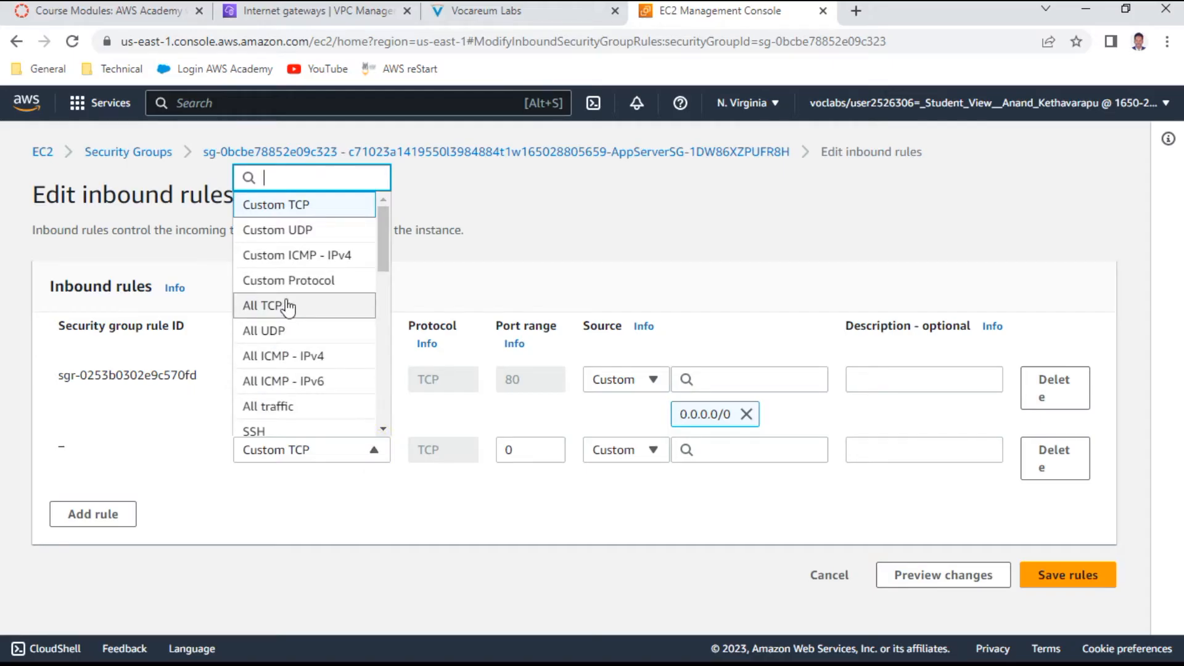
scroll(277, 306, "down", 3)
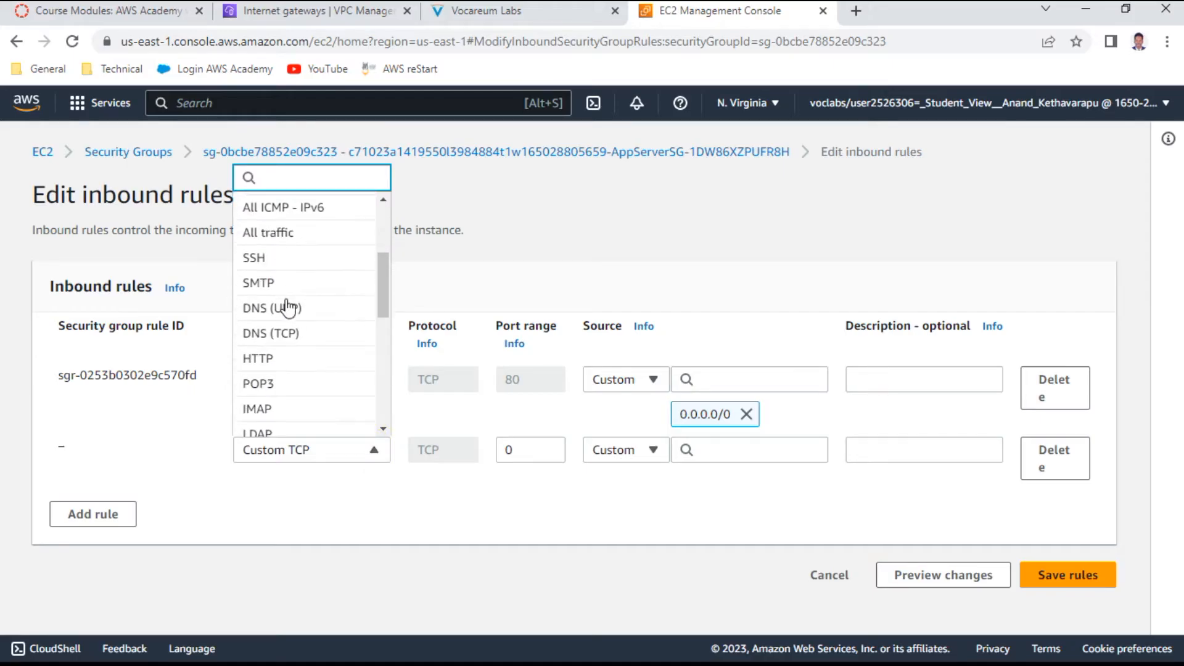
left_click(278, 359)
left_click(687, 450)
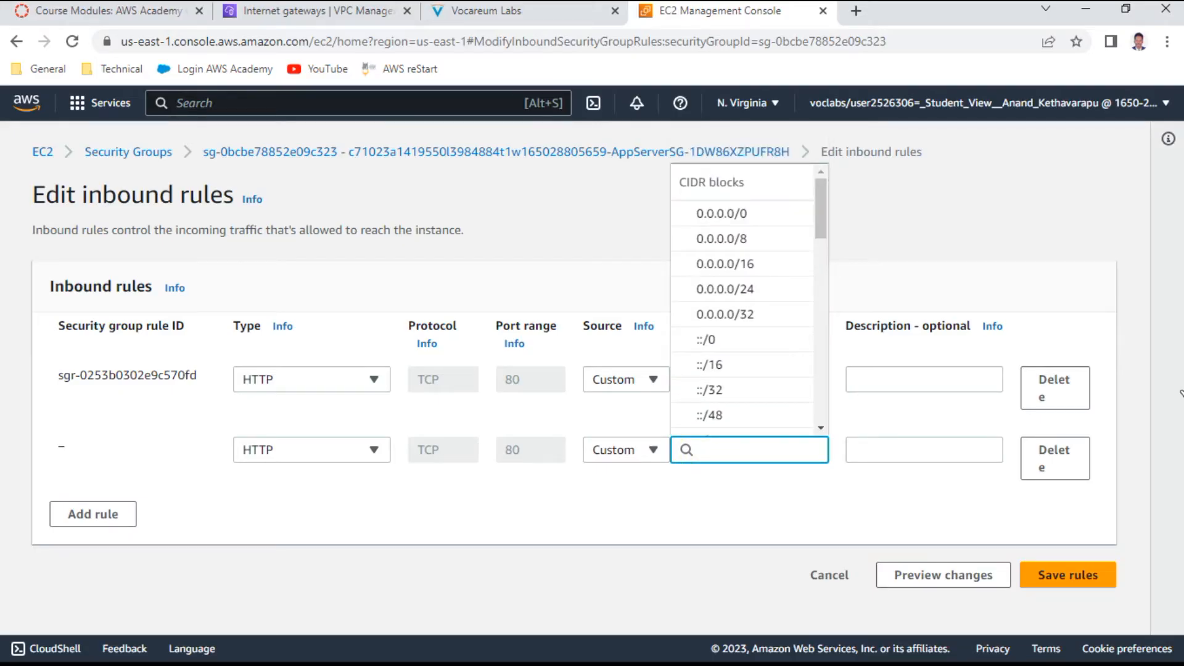
type("00.25.102.251")
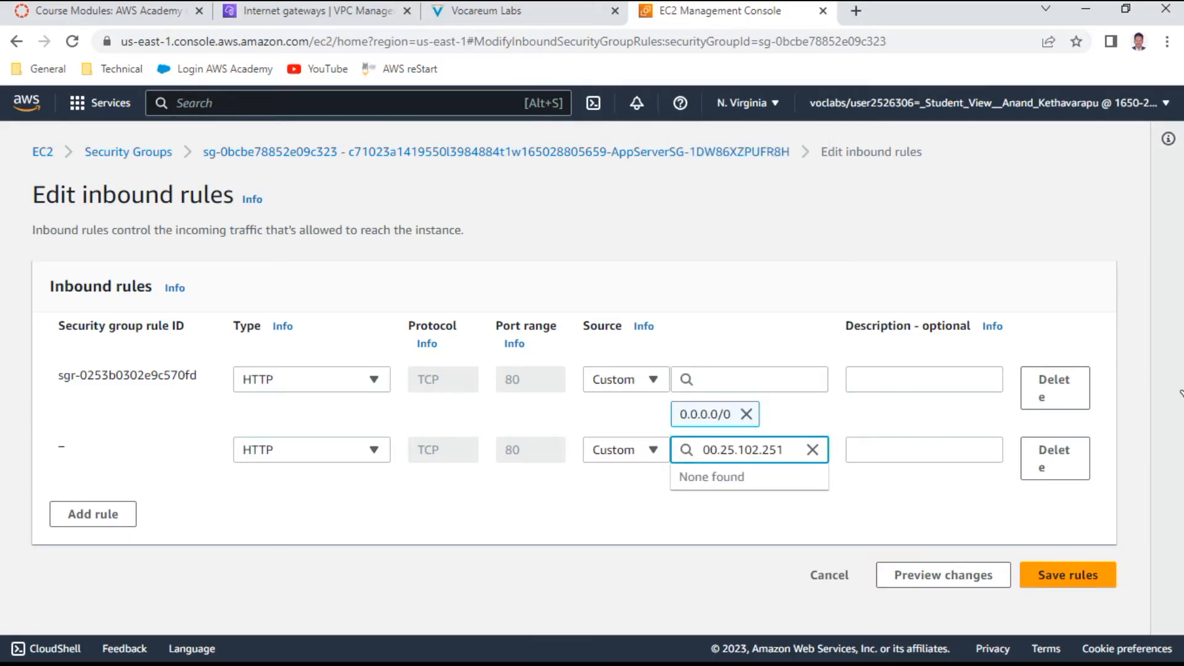
key("BackSpace")
key("BackSpace")
key("BackSpace")
key("BackSpace")
key("BackSpace")
key("BackSpace")
key("BackSpace")
key("BackSpace")
key("BackSpace")
key("BackSpace")
key("BackSpace")
key("BackSpace")
key("BackSpace")
key("BackSpace")
key("BackSpace")
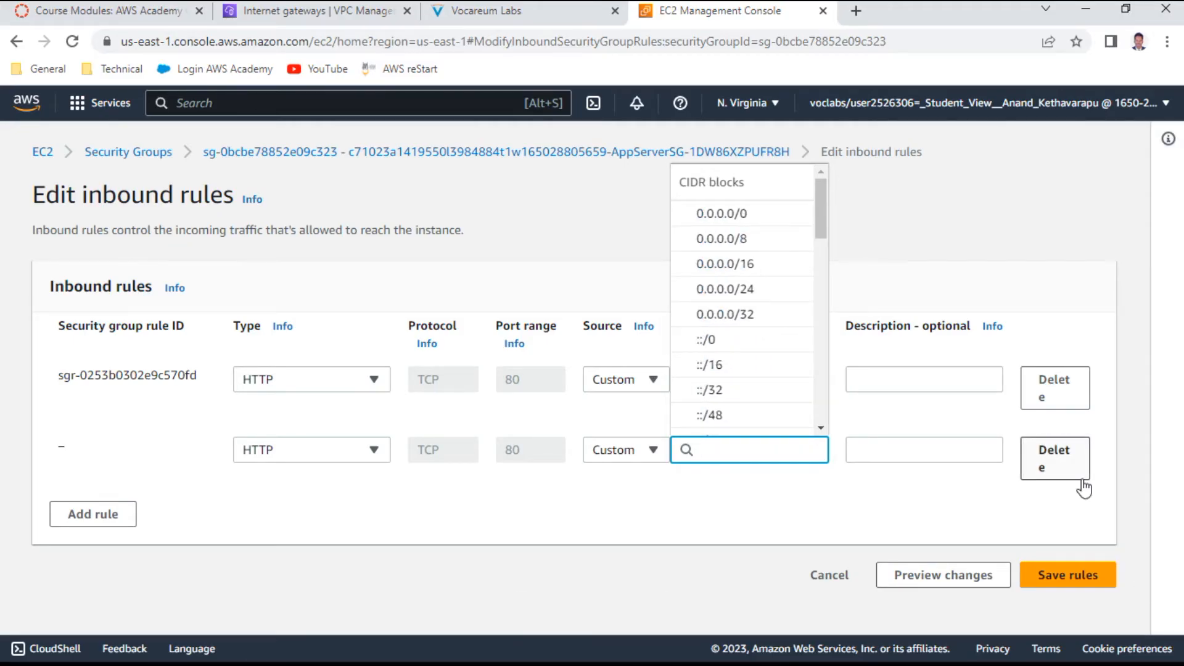
Step: Copy ProxyServer1's private address 10.0.1.88 from Notepad and set the new HTTP rule's source to 10.0.1.88/32
key("alt+Tab")
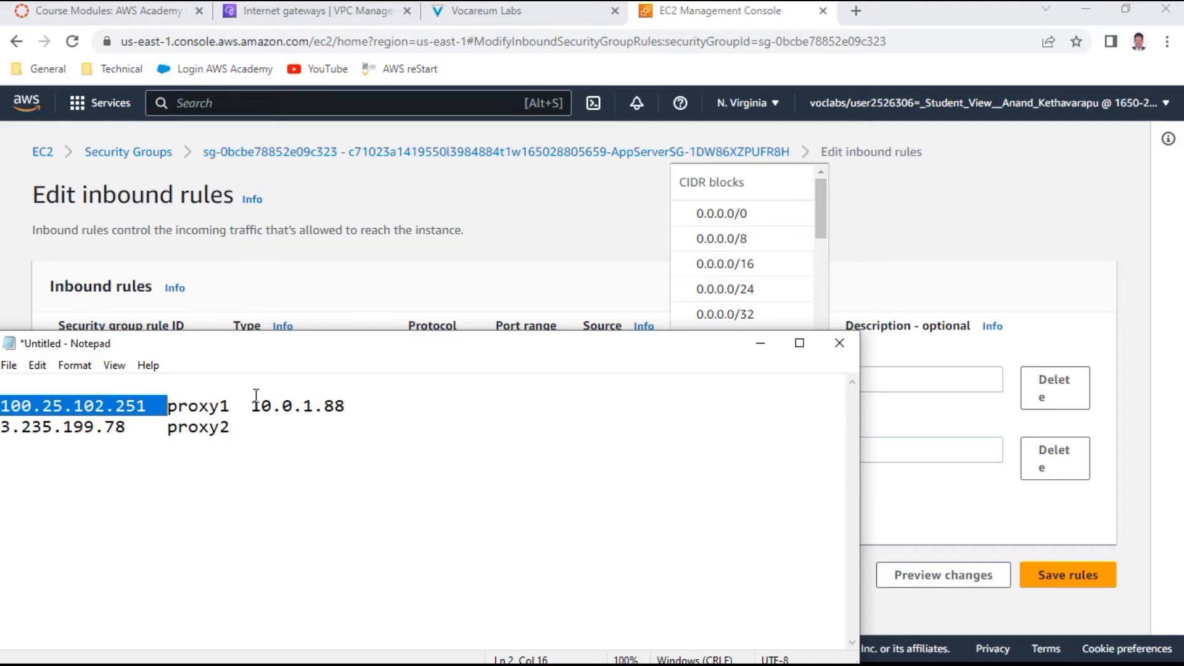
left_click_drag(252, 406, 429, 412)
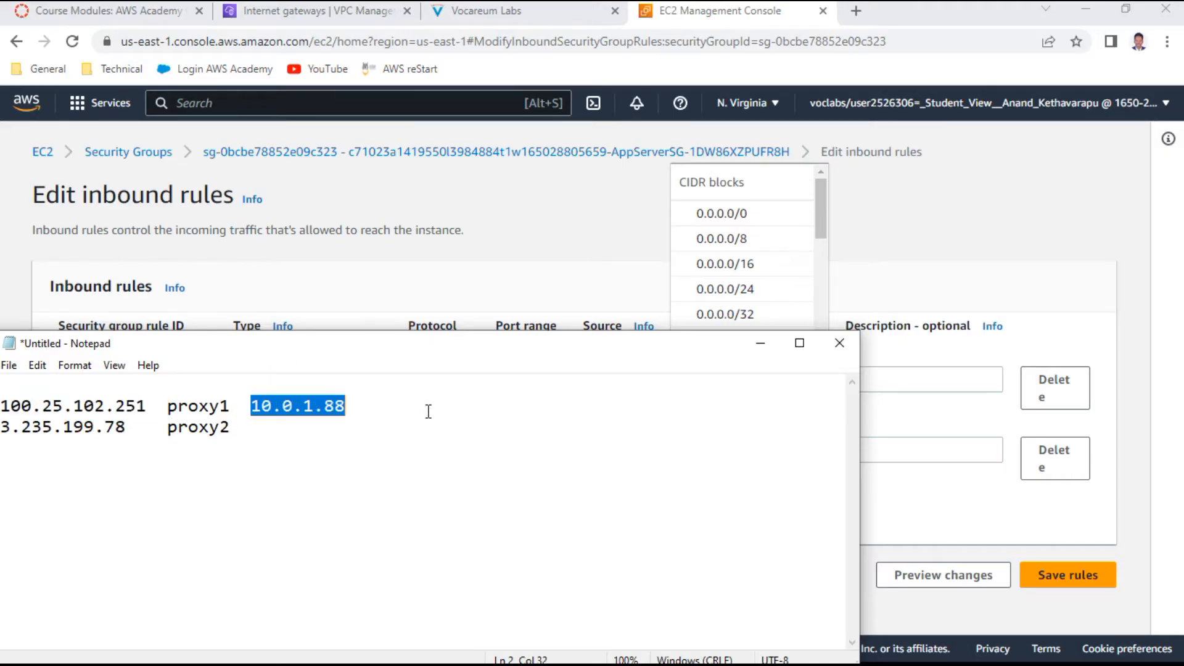
key("ctrl+c")
key("alt+Tab")
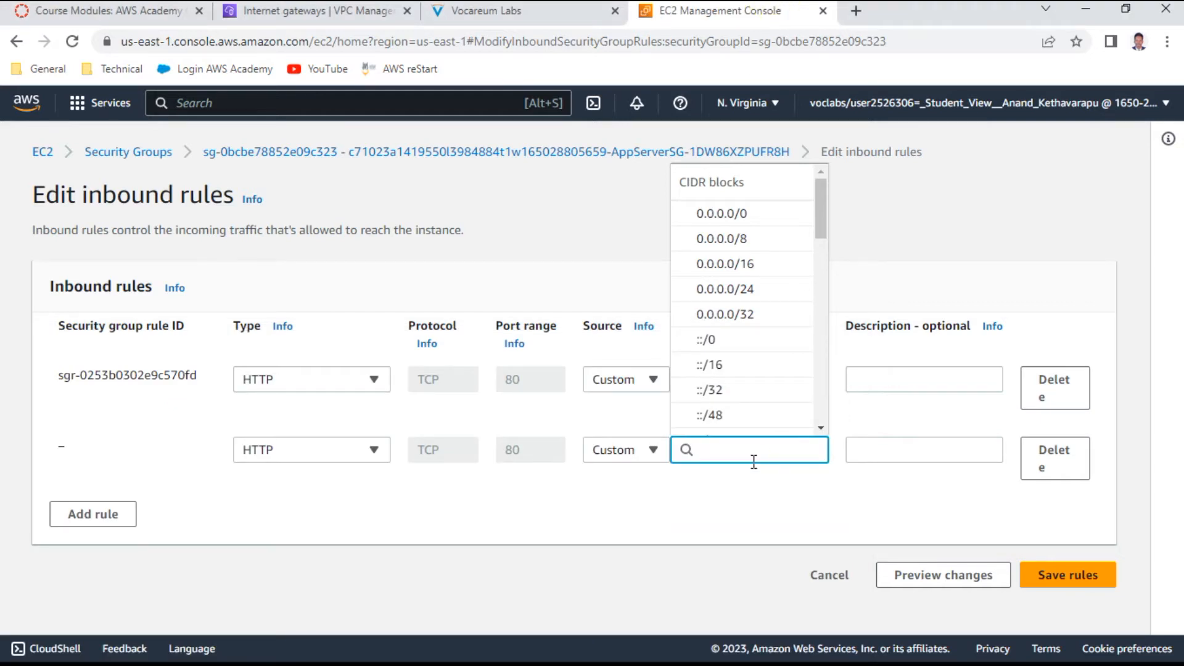
key("ctrl+v")
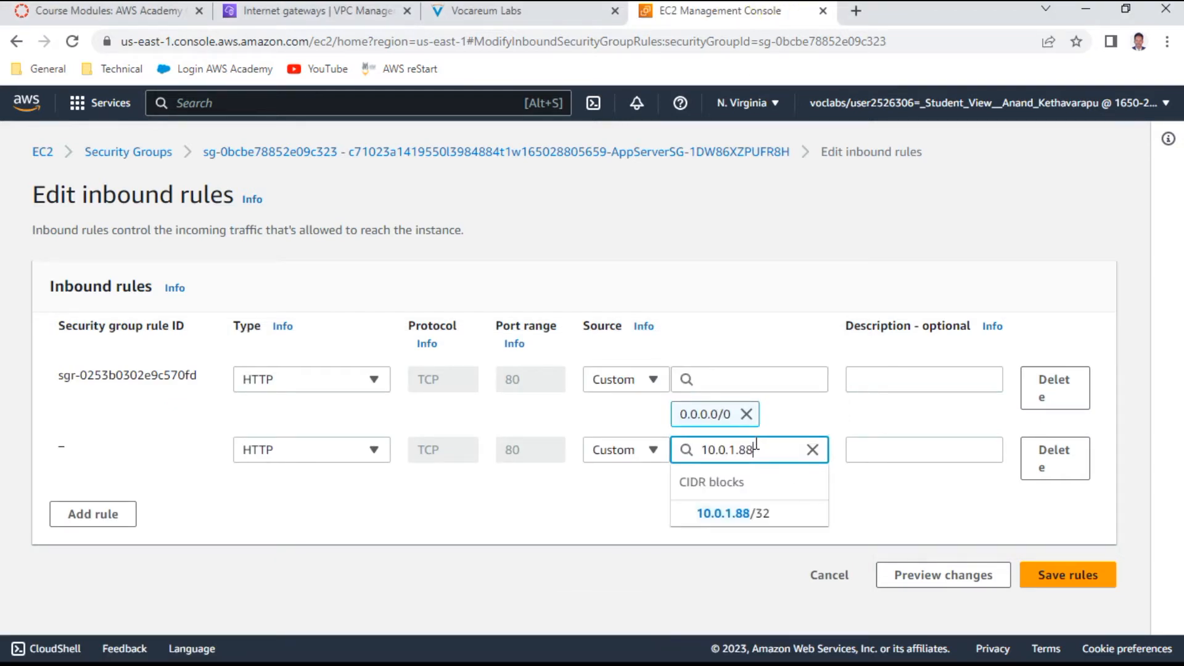
left_click(759, 516)
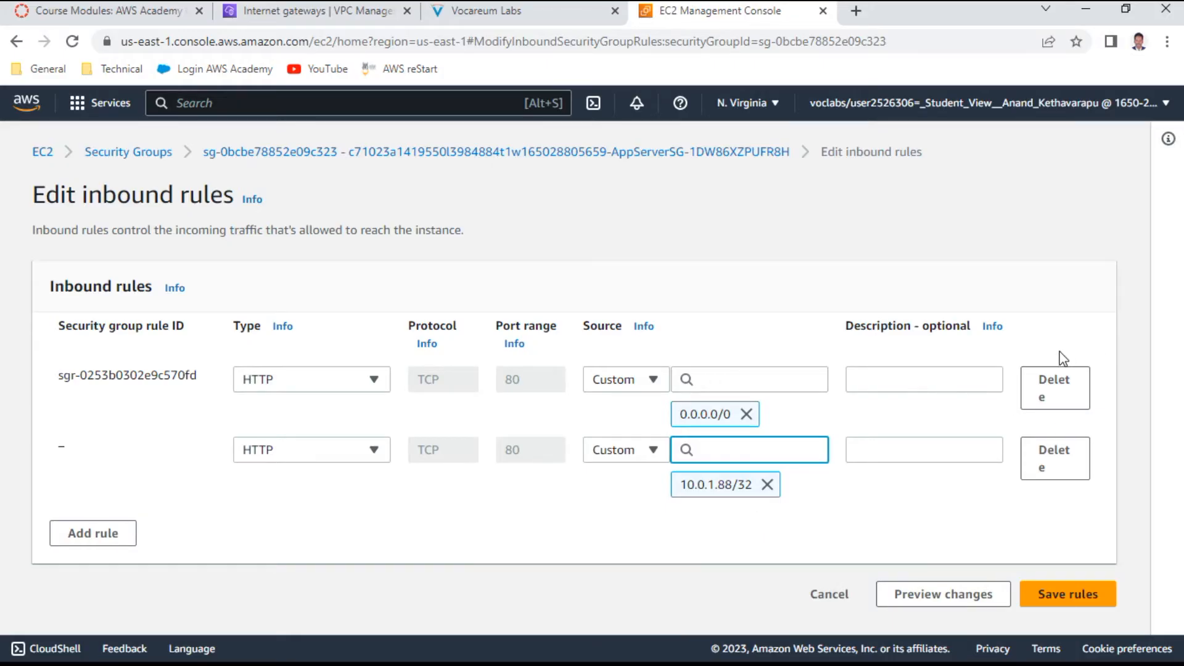
Step: Delete the HTTP rule with source 0.0.0.0/0, save the inbound rules, and check the AppServerSG inbound rules listing
left_click(1046, 388)
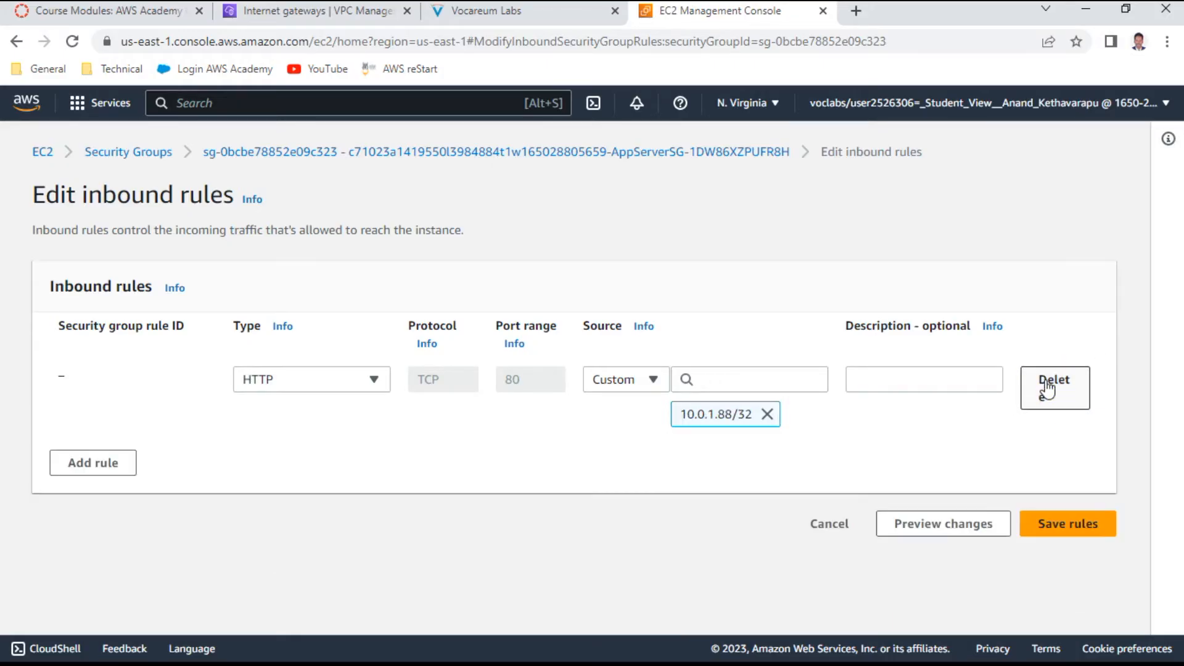
left_click(1107, 533)
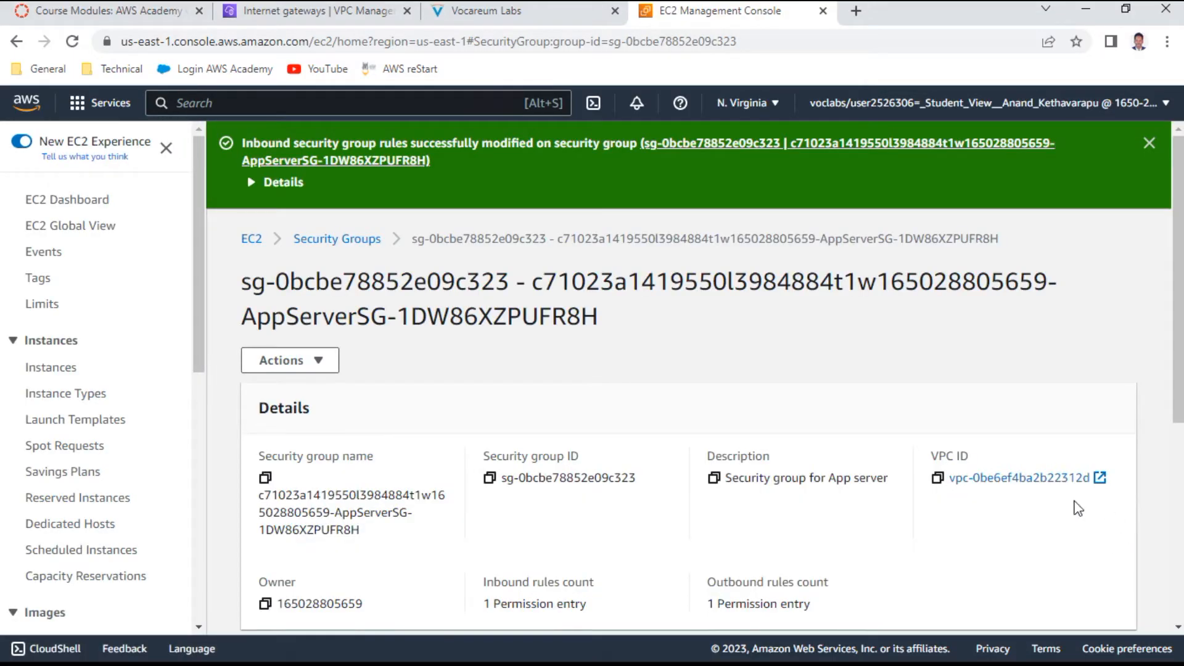
scroll(648, 424, "down", 4)
scroll(648, 424, "down", 2)
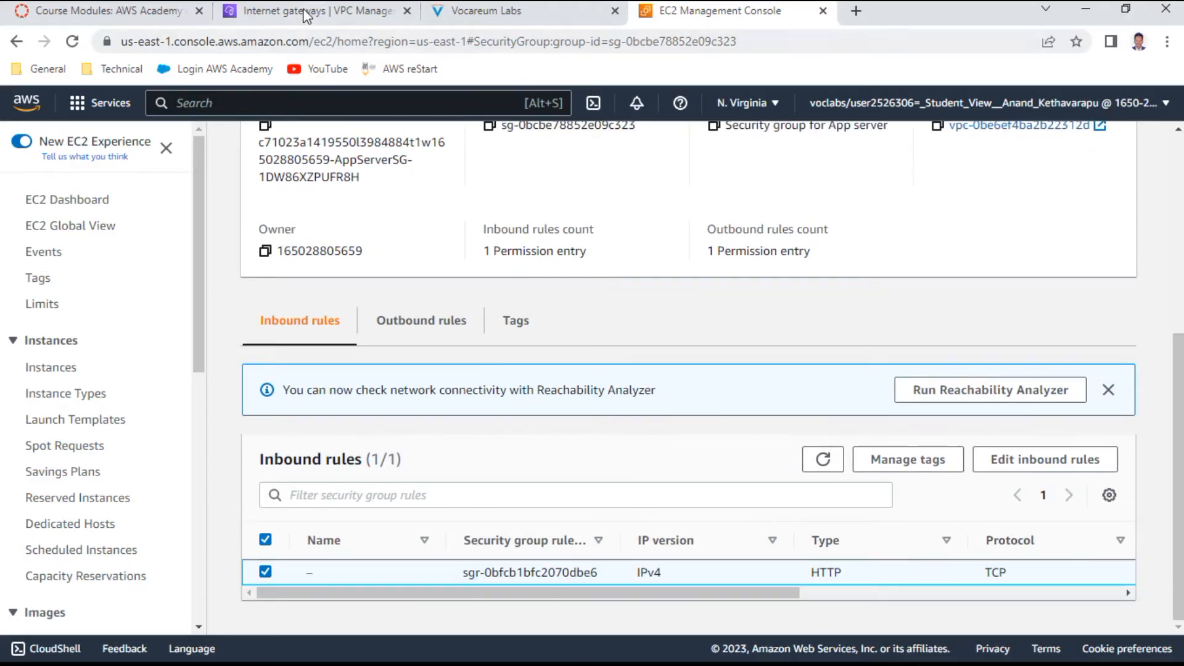
Step: Read lab step 16 on testing website access through ProxyServer1's public IP address
left_click(506, 19)
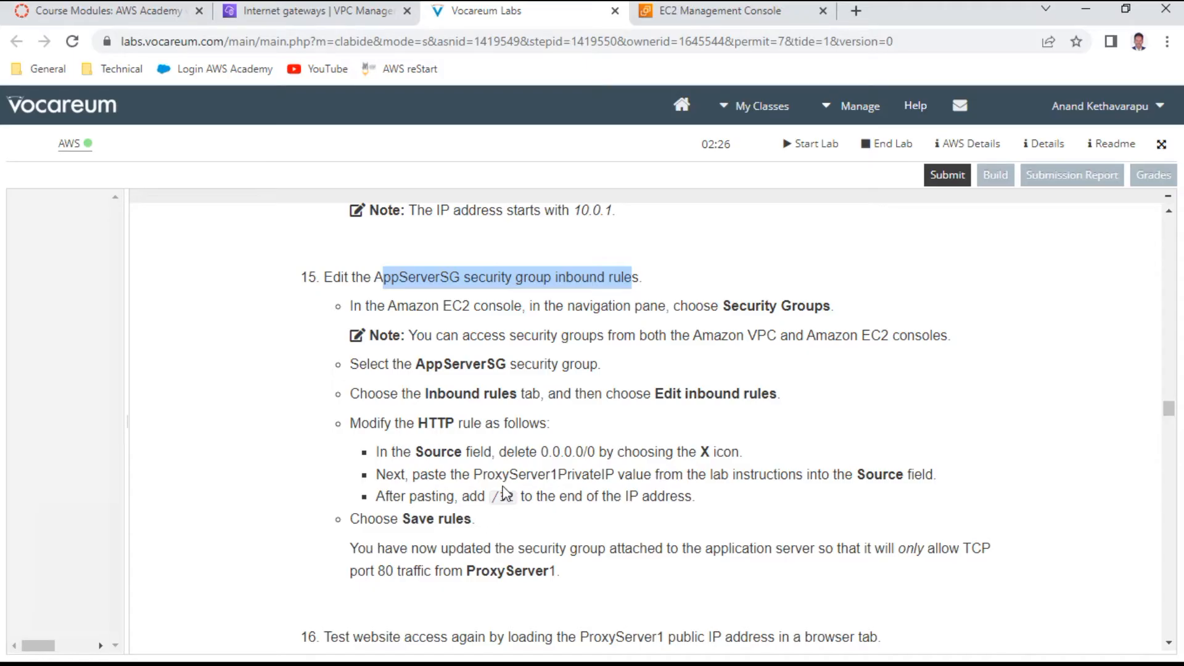
scroll(543, 492, "down", 3)
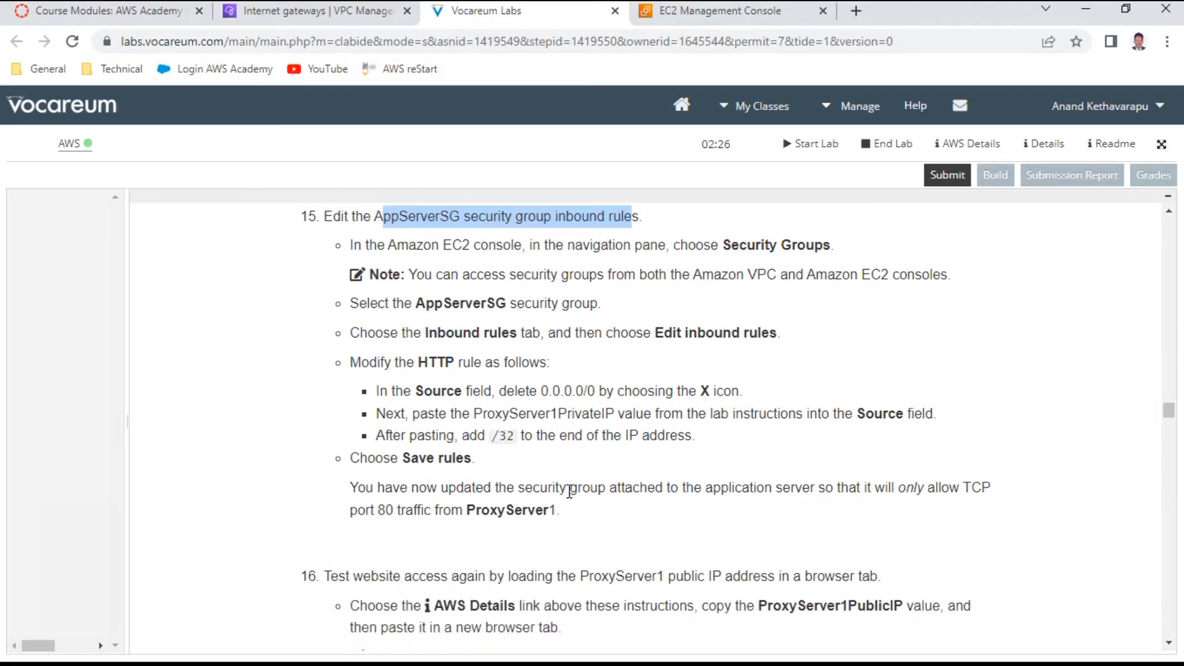
scroll(468, 444, "down", 2)
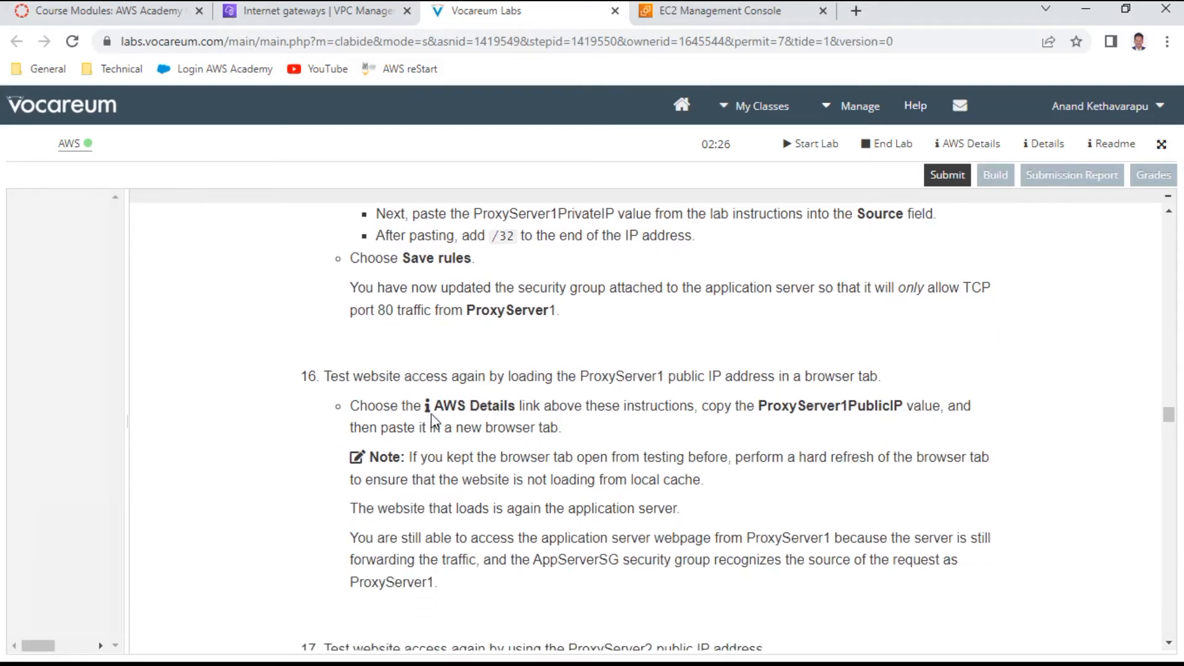
left_click_drag(433, 379, 730, 362)
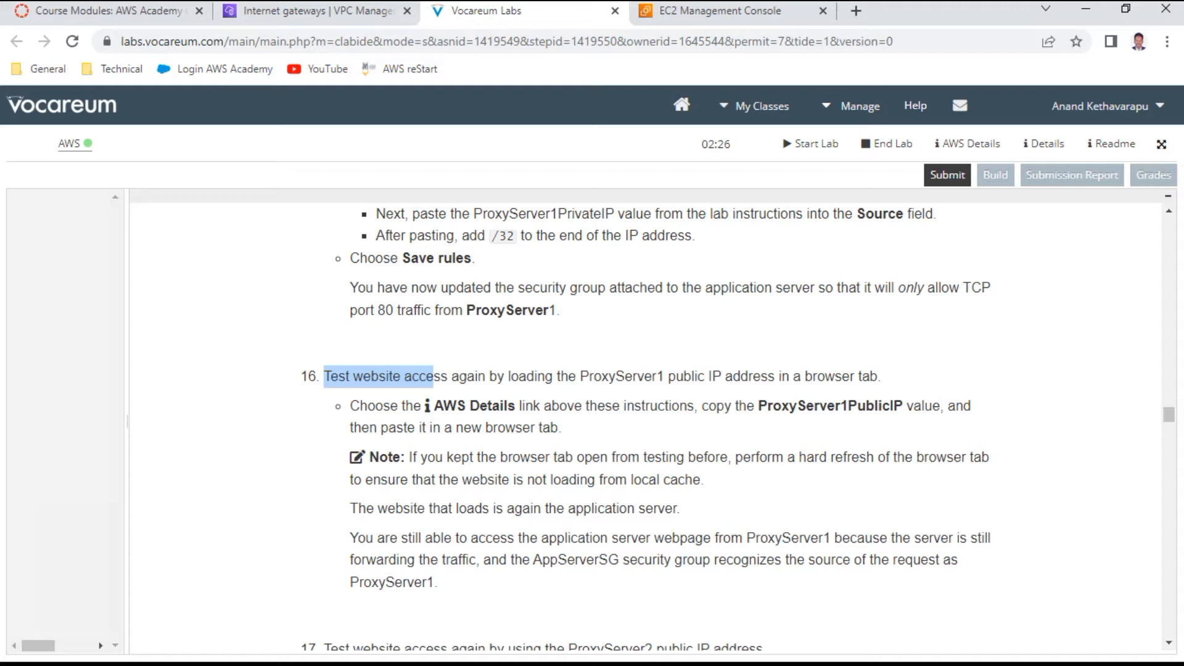
Step: Copy ProxyServer1's public address 100.25.102.251 from Notepad and load it in a new browser tab
key("alt+Tab")
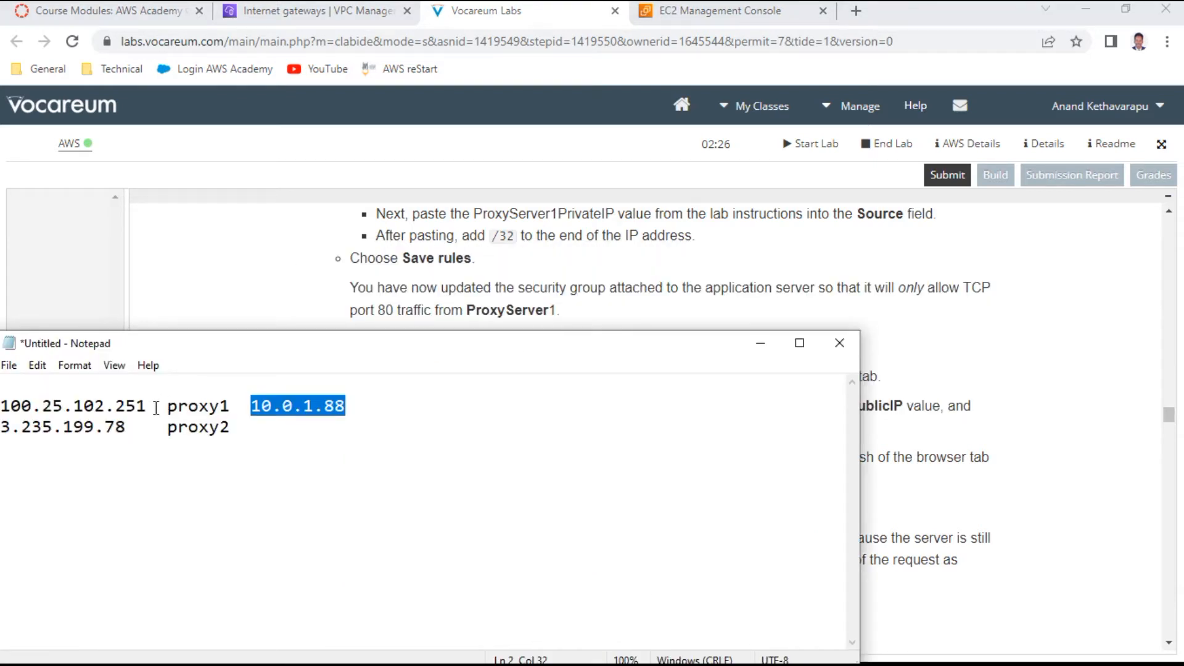
left_click_drag(149, 410, 1, 384)
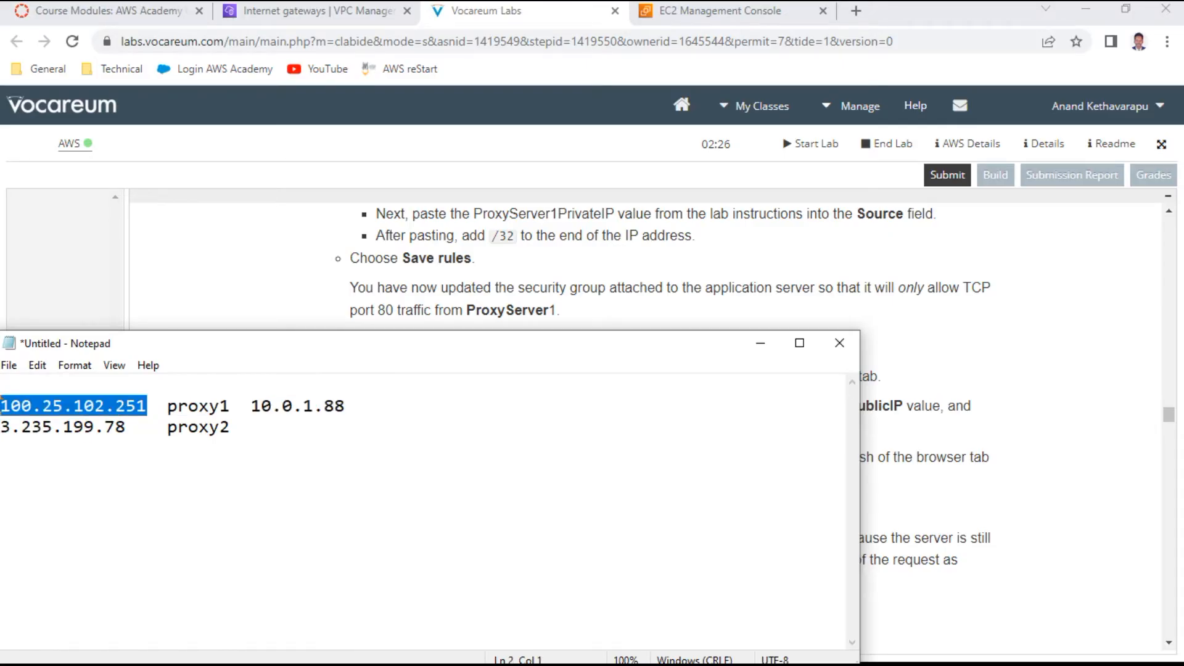
key("ctrl+c")
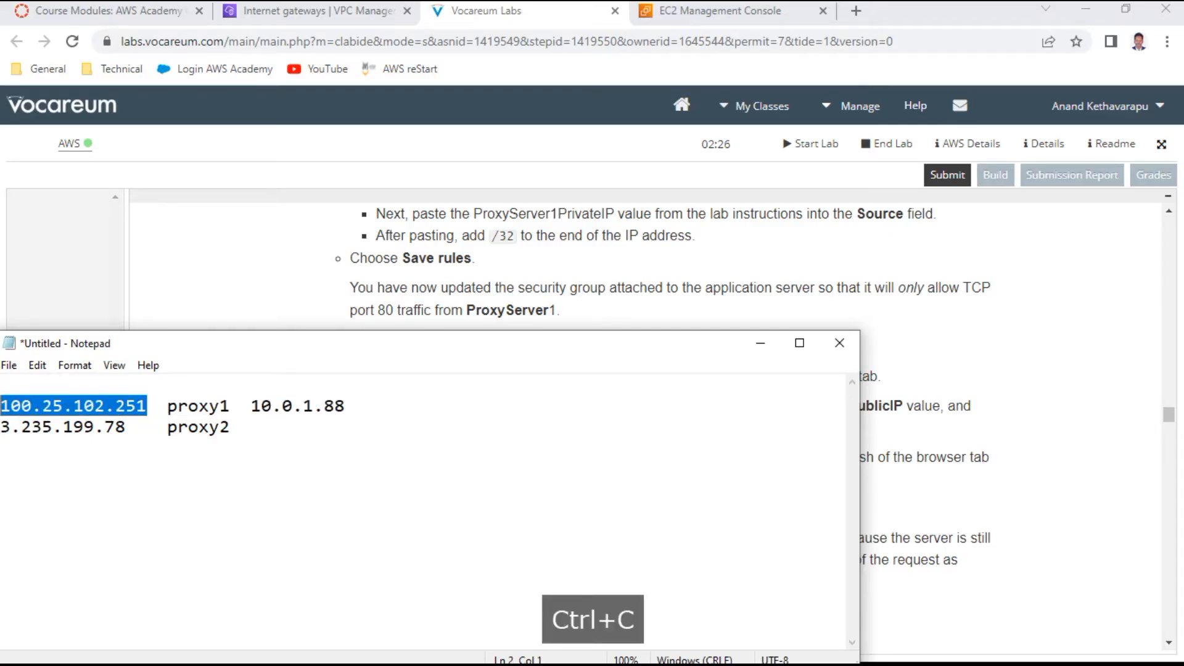
left_click(857, 10)
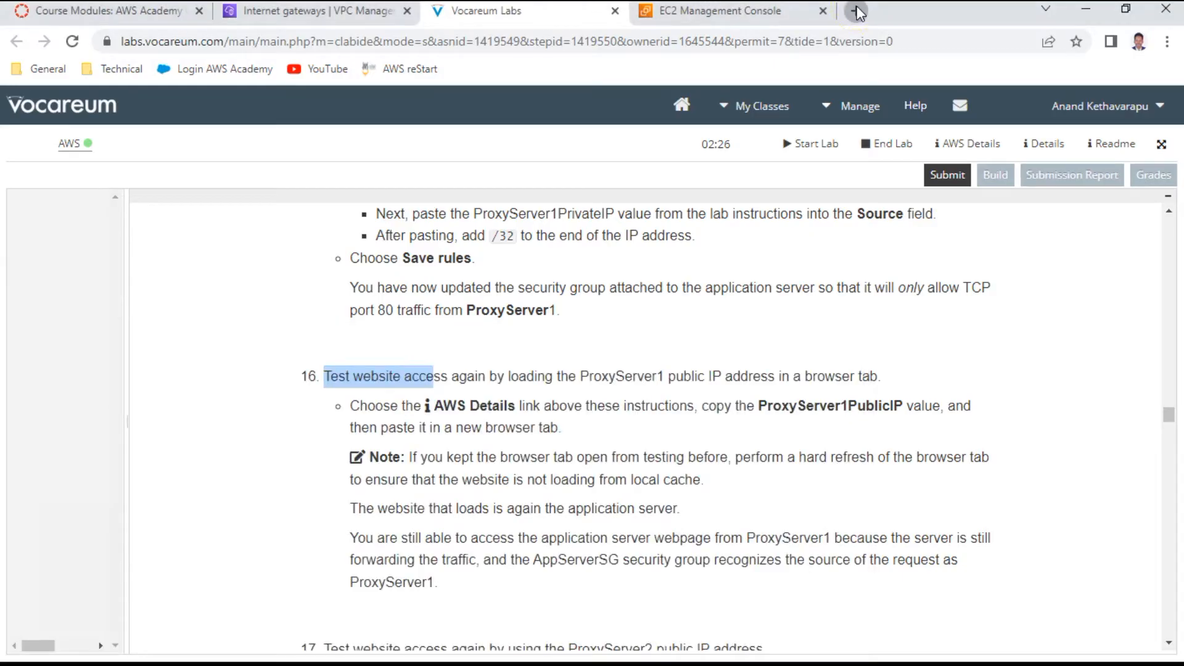
left_click(856, 11)
key("ctrl+v")
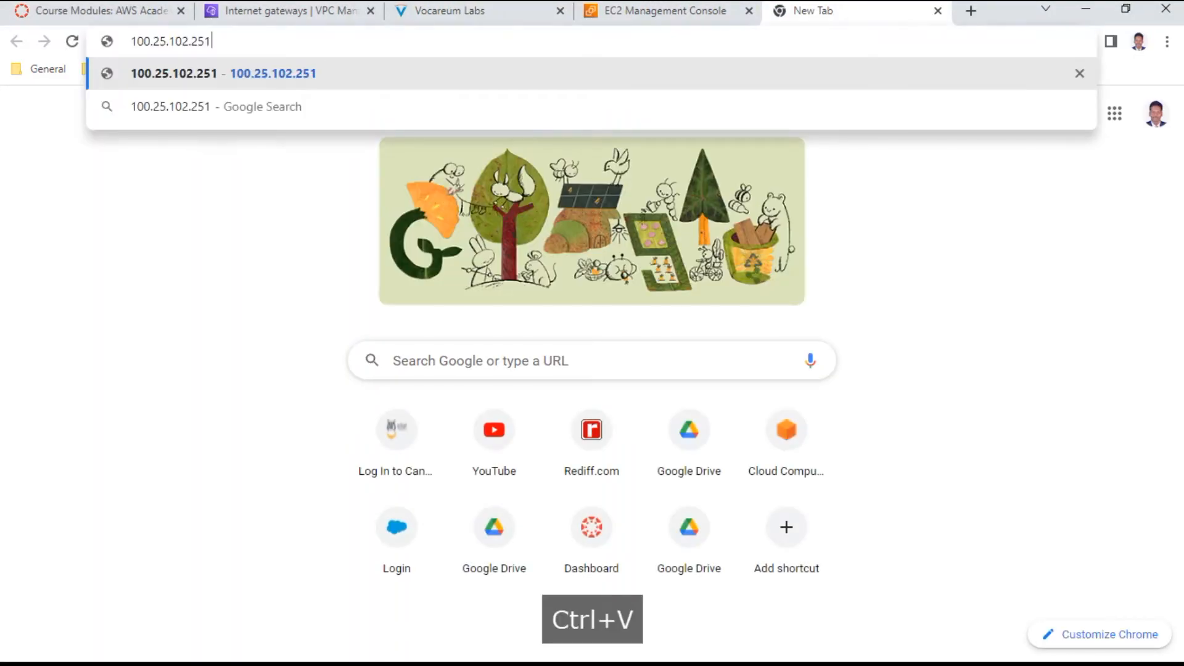
key("Return")
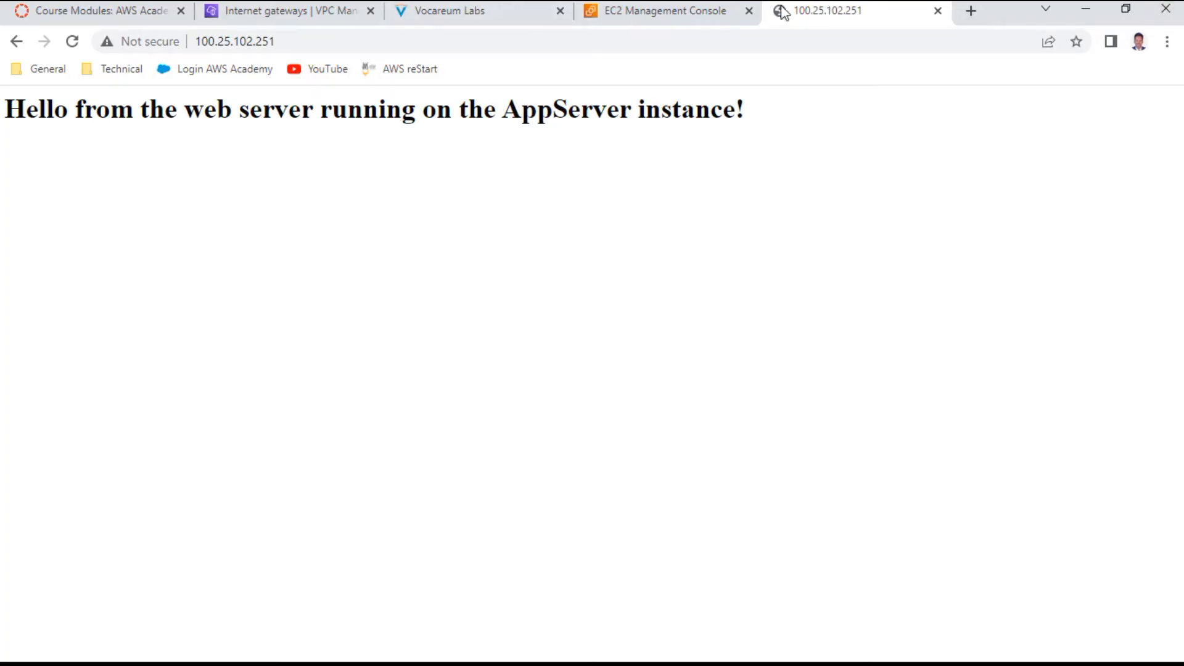
Step: Return to the lab instructions and read step 17 on testing website access through ProxyServer2's public IP address
left_click(652, 20)
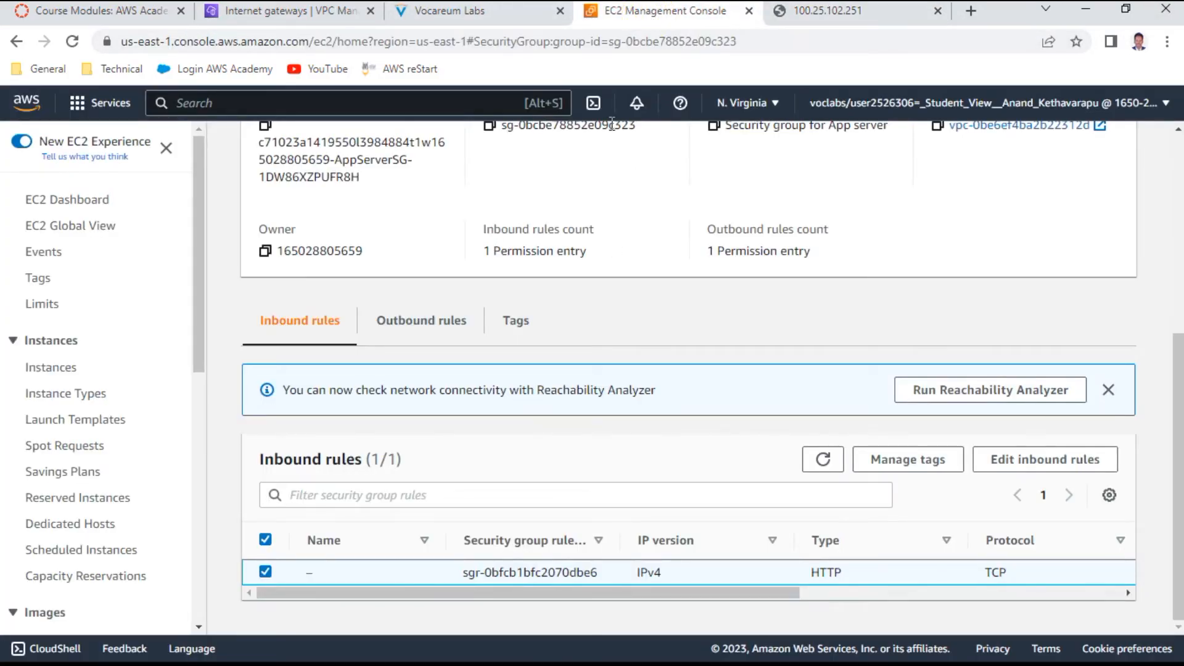
left_click(538, 17)
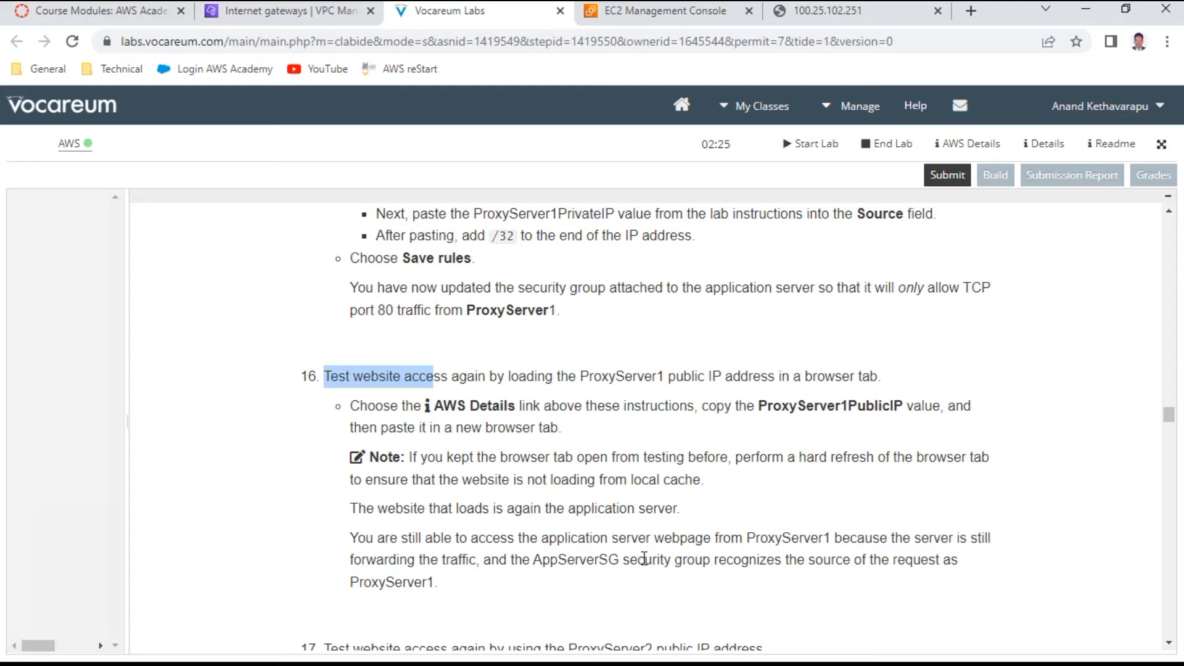
scroll(644, 559, "down", 3)
scroll(644, 559, "down", 3)
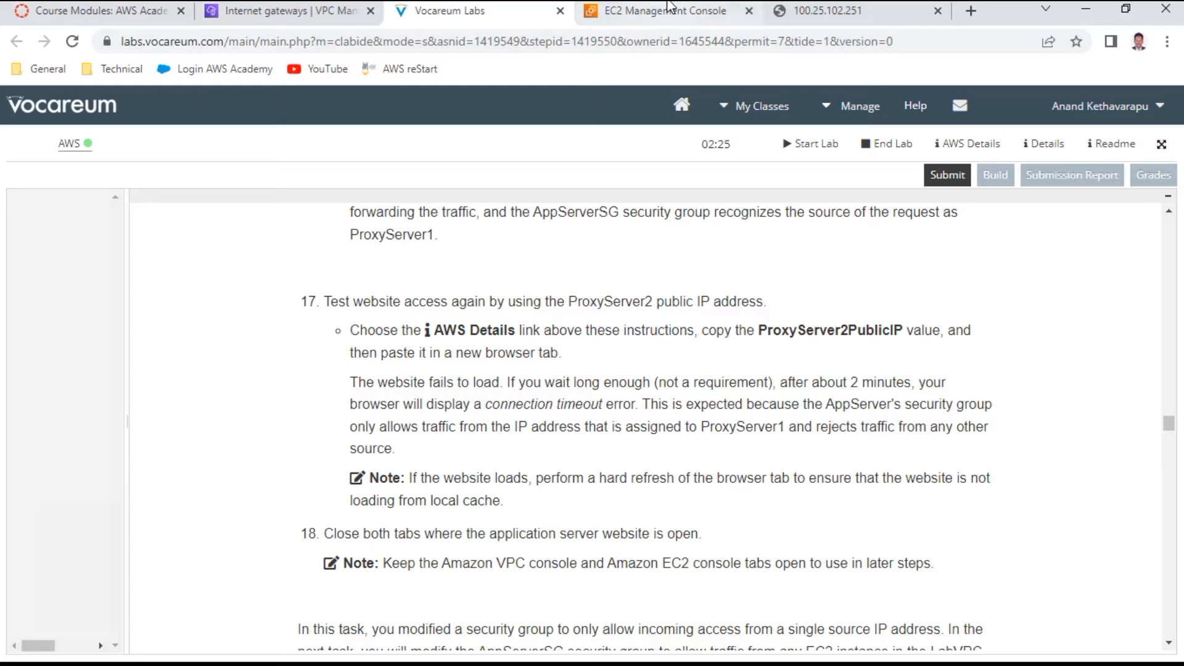
Step: Load ProxyServer2's public address 3.235.199.78, copied from Notepad, in a new browser tab and recheck the expected outcome in lab step 17
left_click(971, 10)
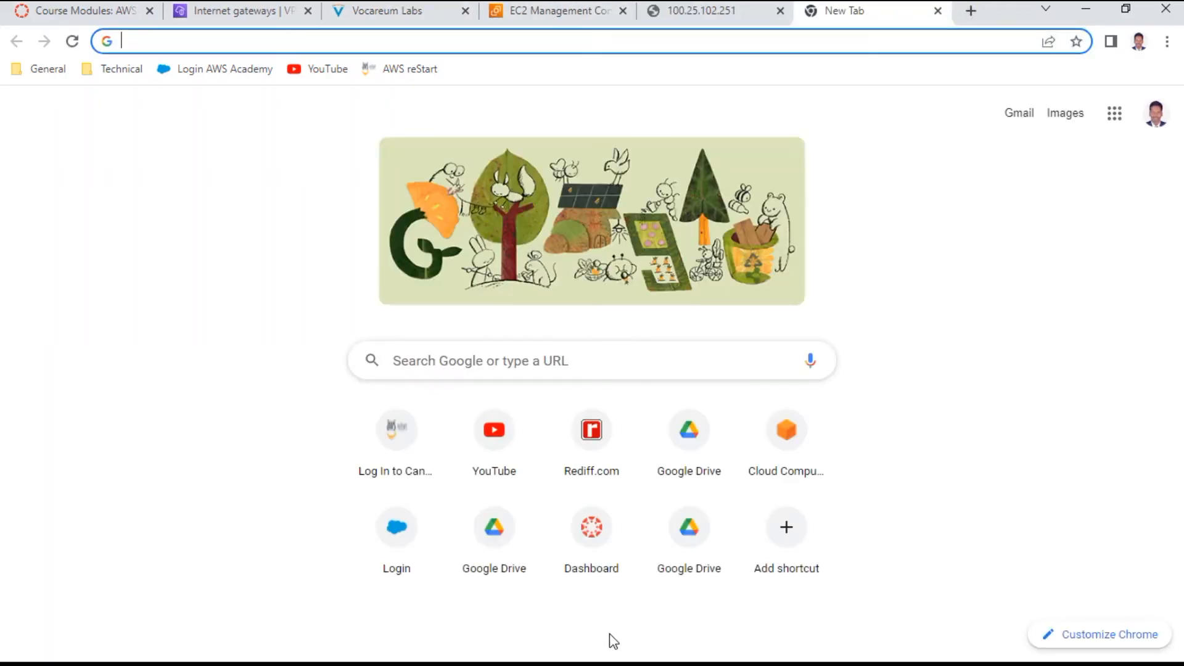
key("alt+Tab")
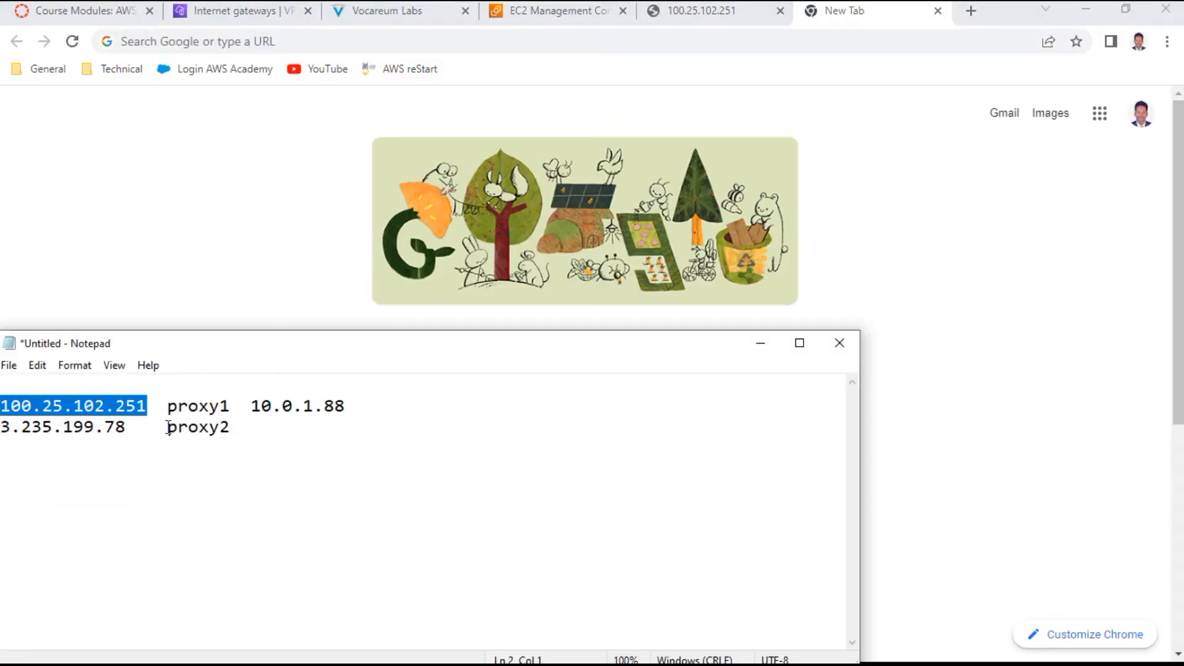
left_click_drag(127, 427, 1, 443)
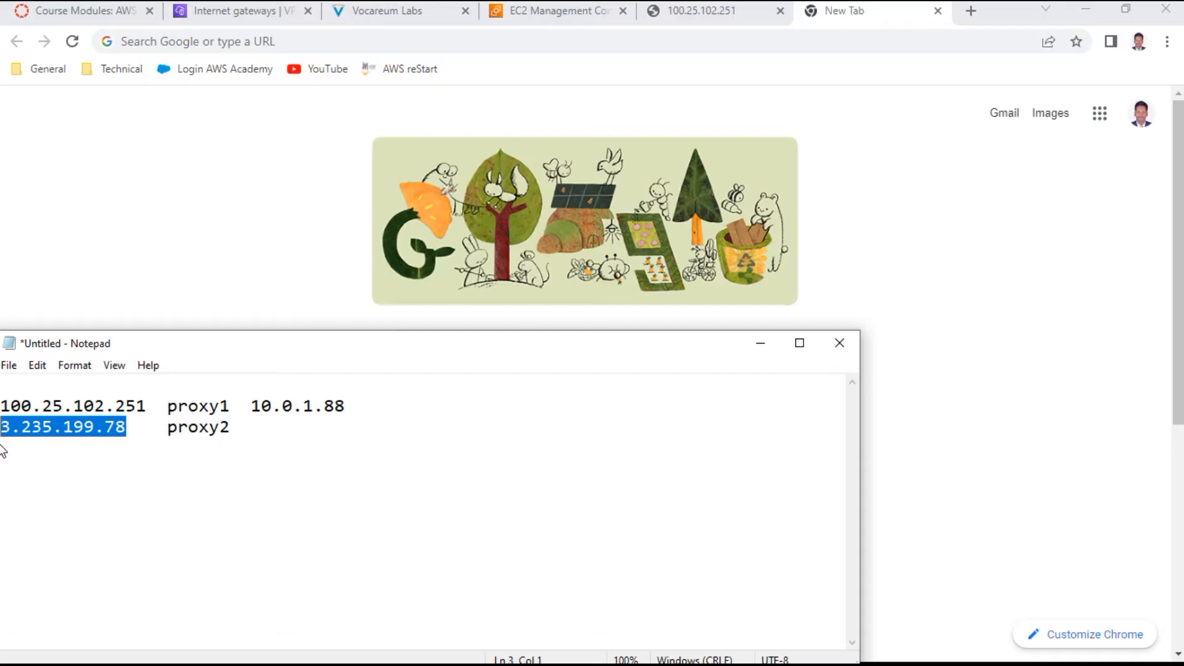
key("ctrl+c")
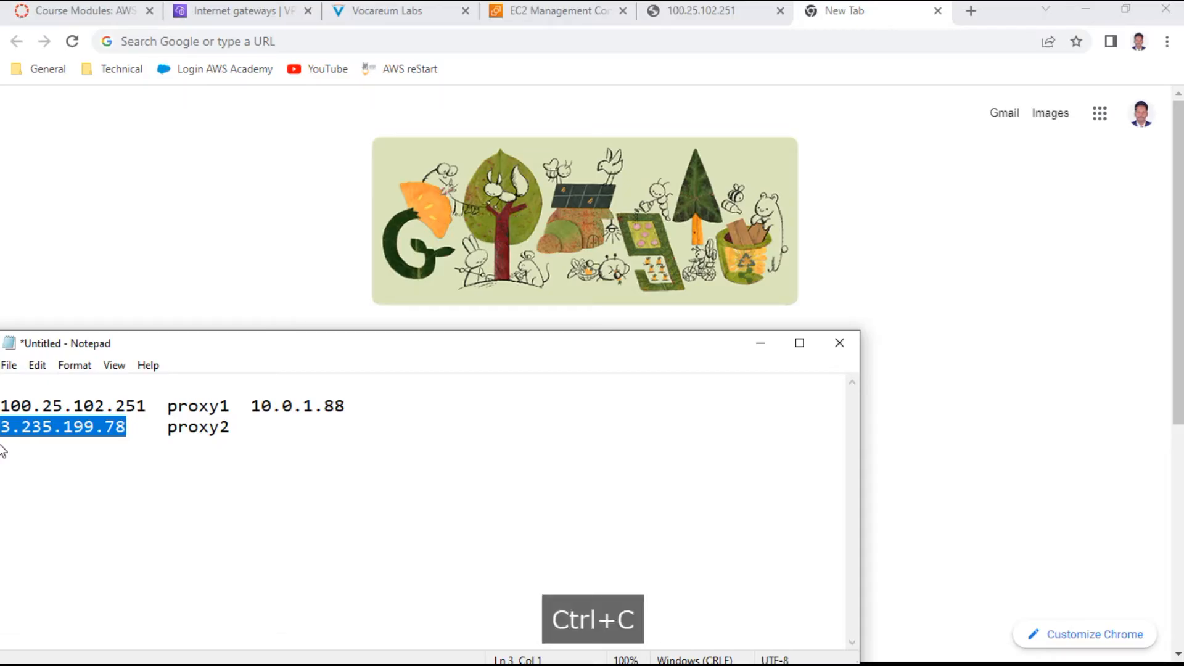
left_click(285, 41)
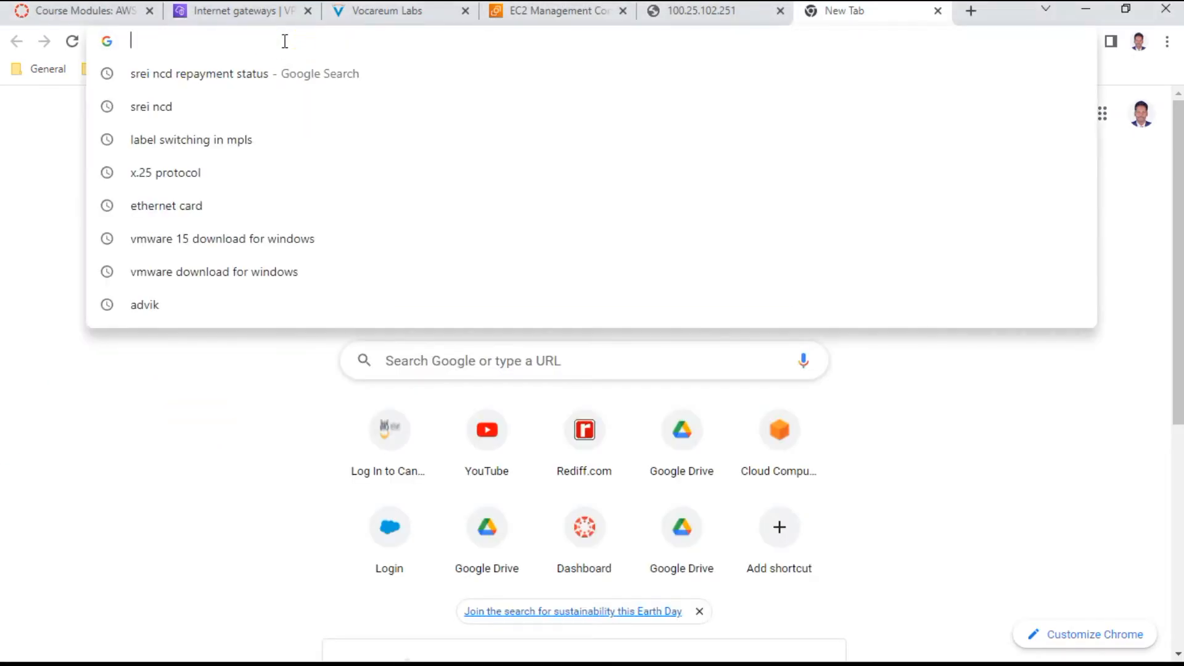
key("ctrl+v")
key("Return")
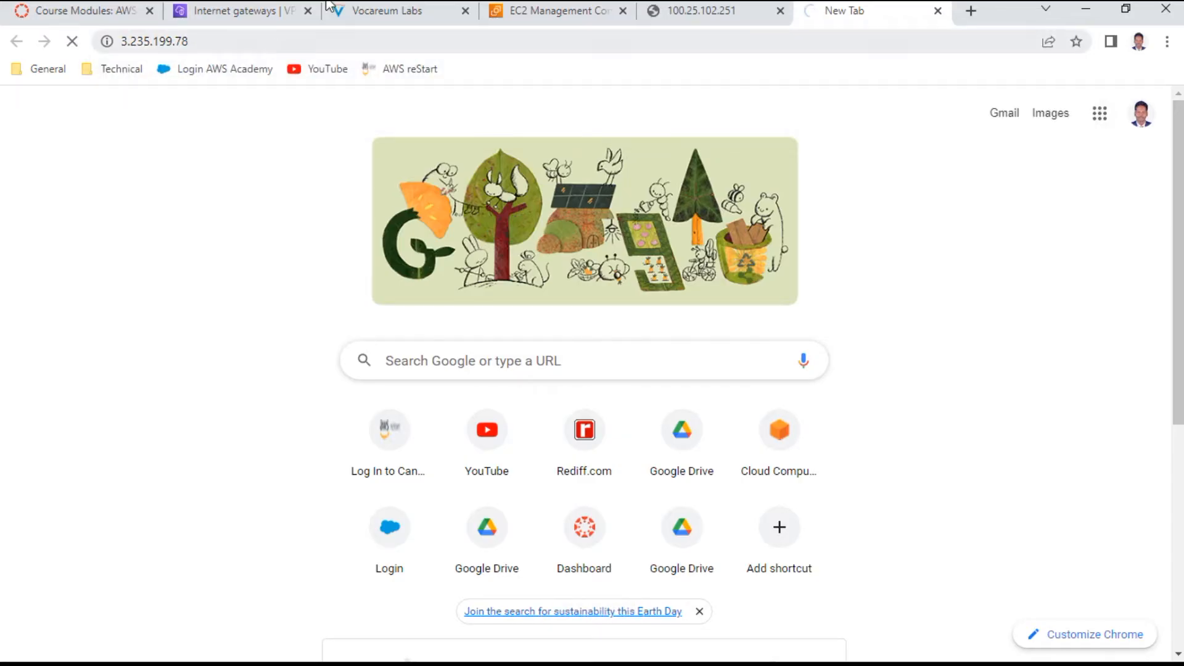
left_click(579, 12)
left_click(410, 17)
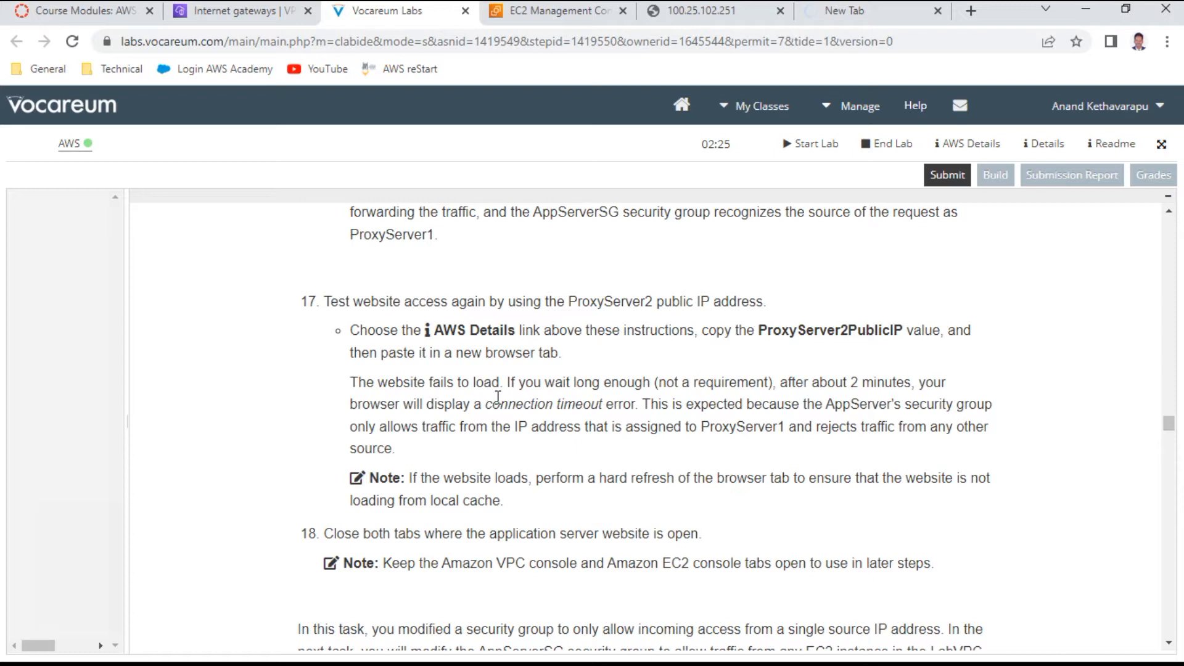
Step: Check ProxyServer2's website tab at 3.235.199.78 against the timeout behaviour described in lab step 17
left_click_drag(568, 382, 979, 387)
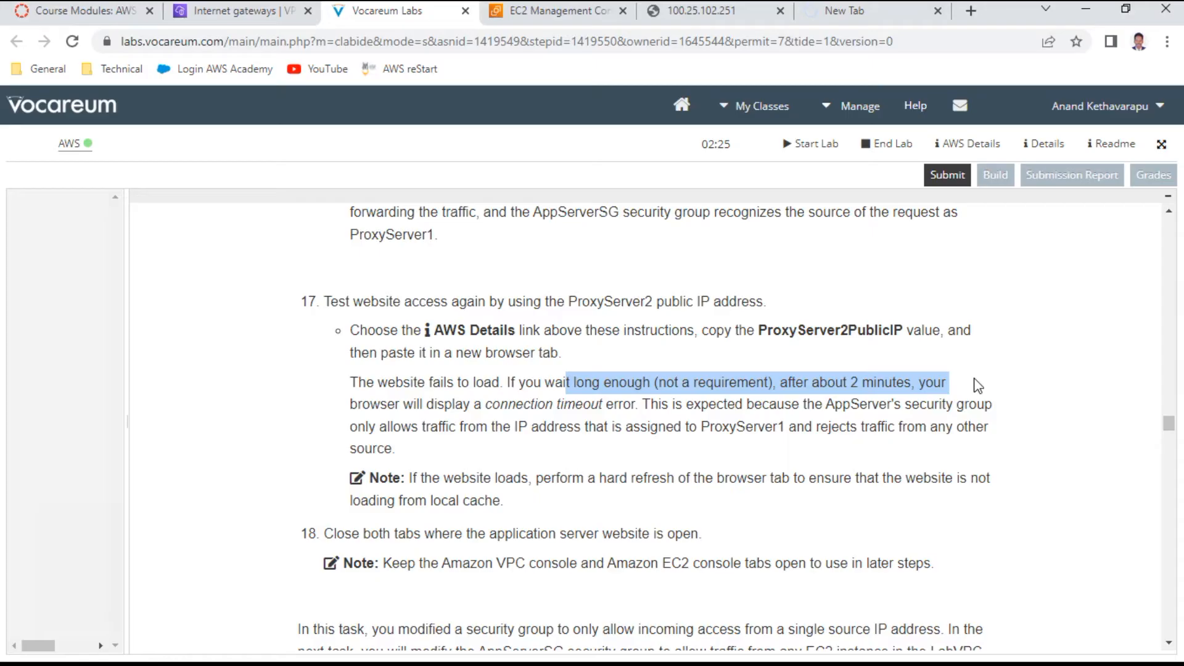
left_click(834, 12)
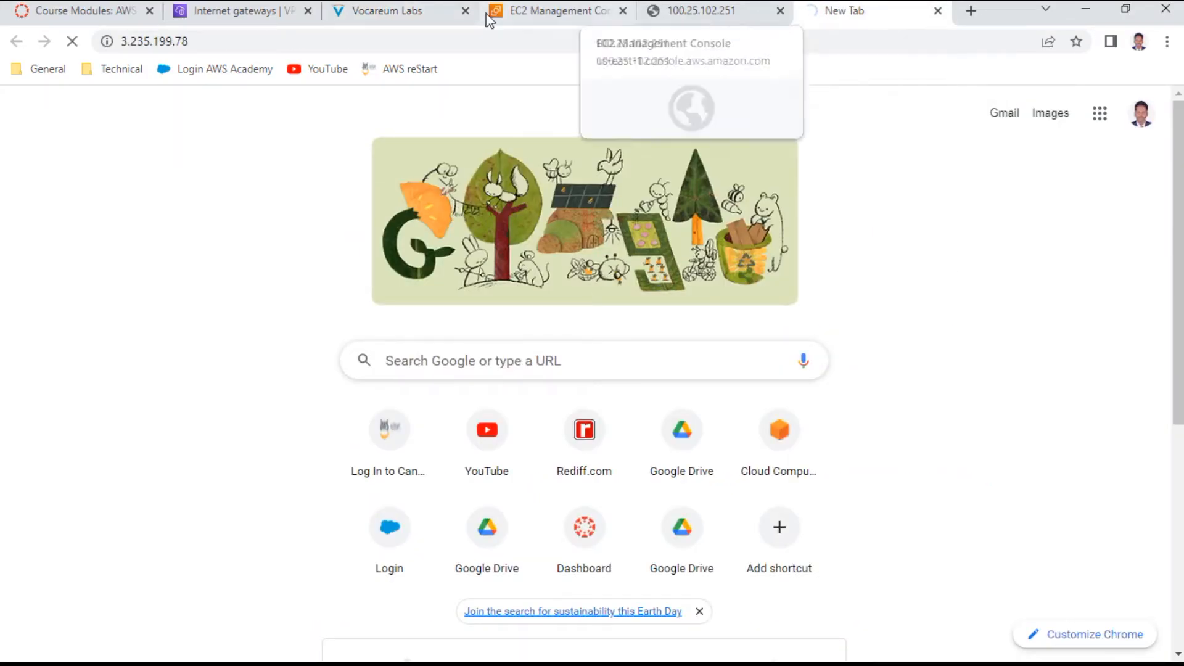
left_click(562, 10)
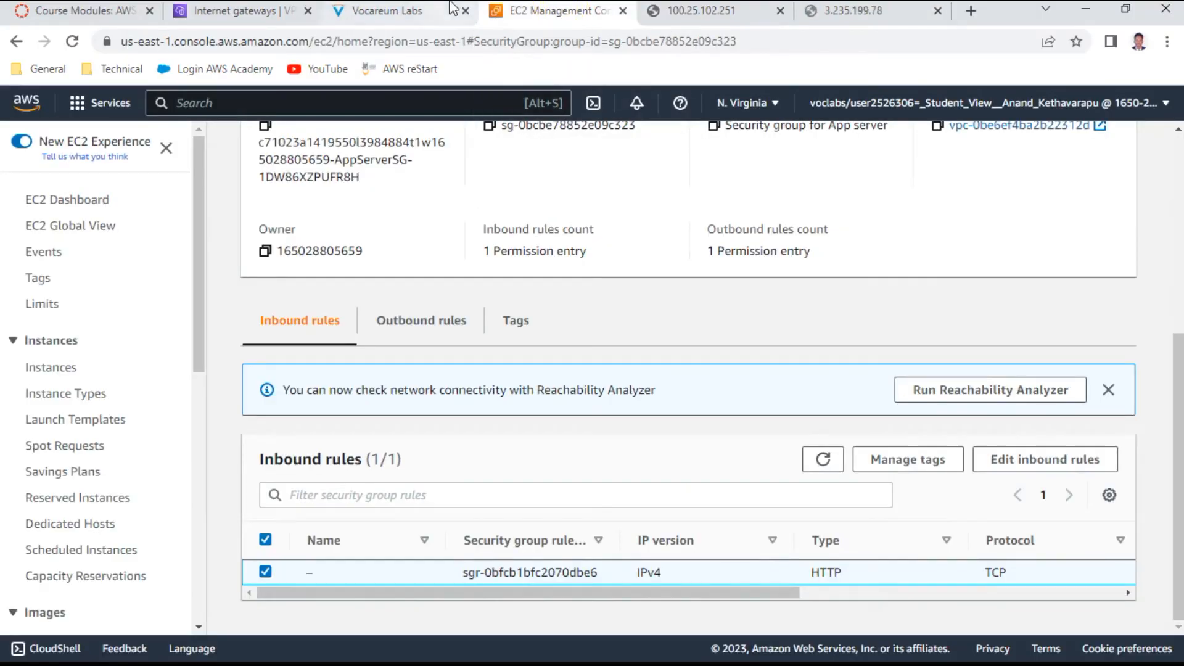
left_click(432, 10)
Step: Read lab step 18, the Task 4 summary and Task 5's step 19 on allowing HTTP traffic from the ProxySG security group
scroll(562, 407, "down", 1)
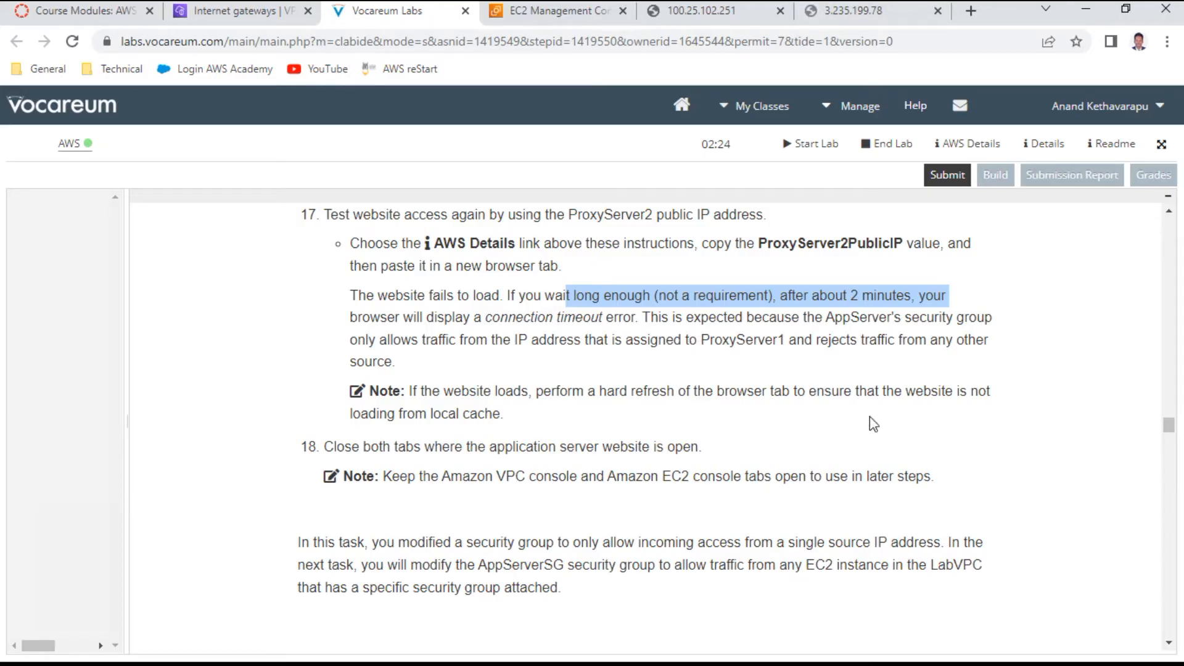
scroll(870, 418, "down", 2)
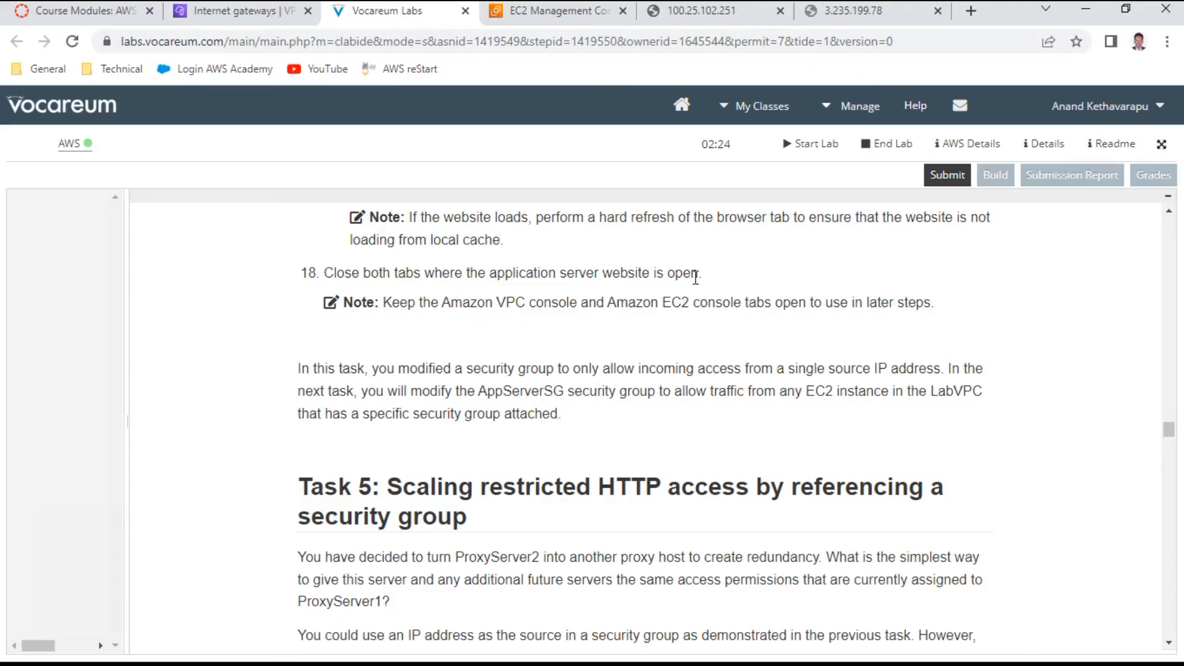
left_click_drag(443, 375, 657, 375)
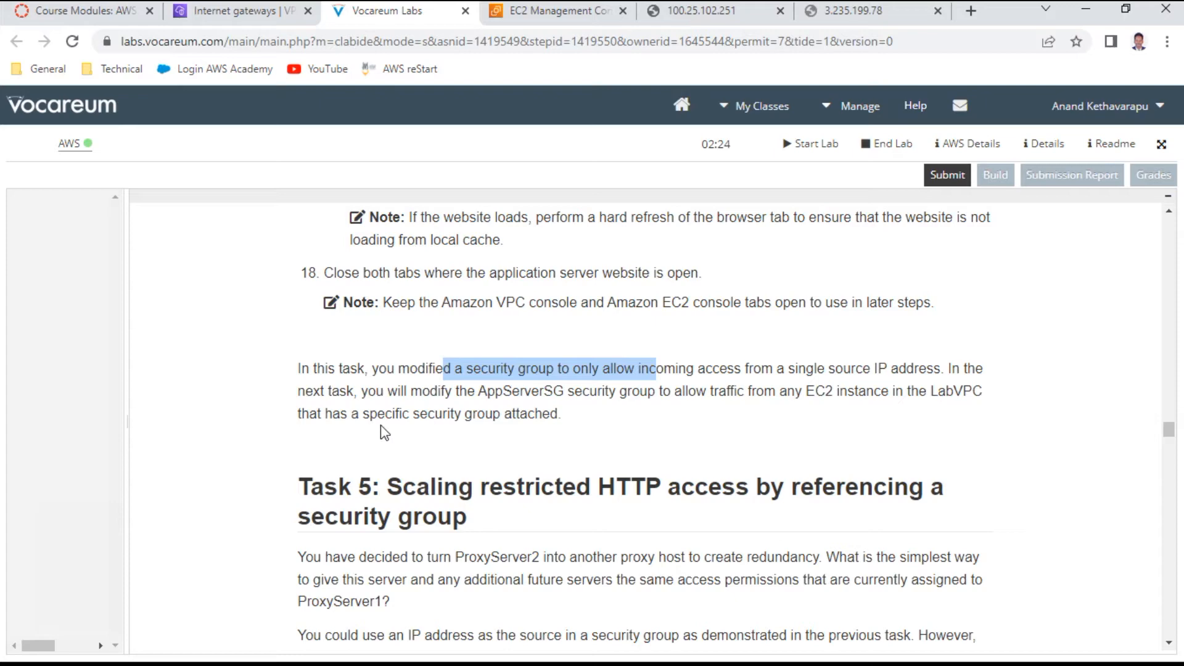
scroll(557, 394, "down", 10)
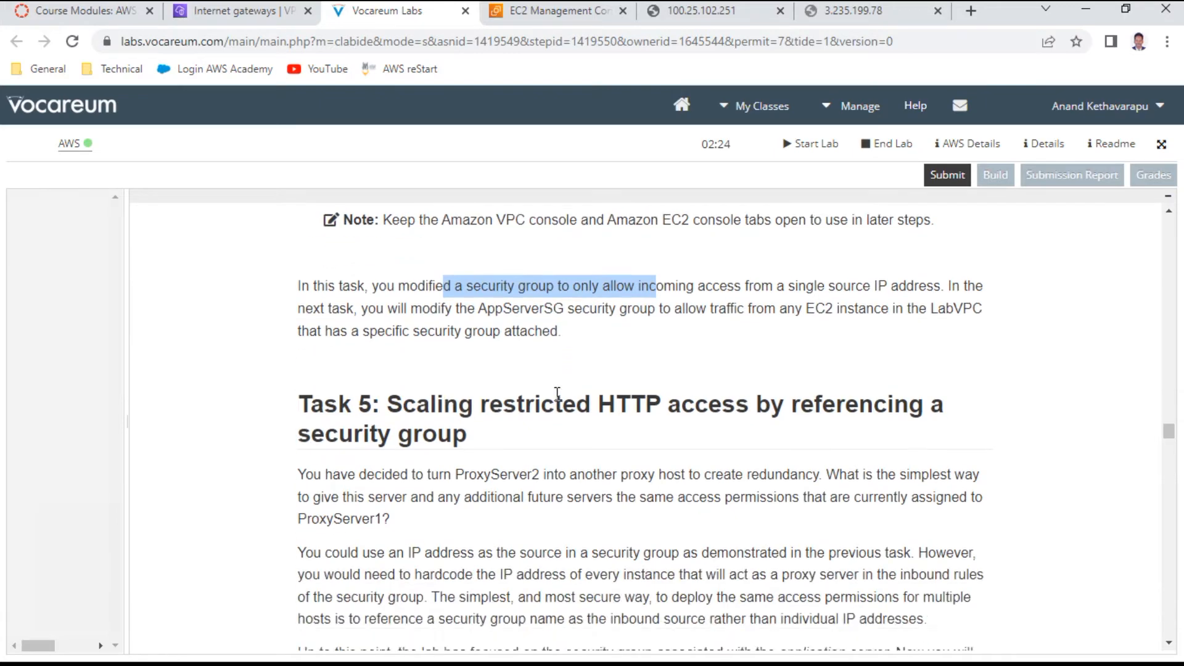
scroll(557, 394, "down", 7)
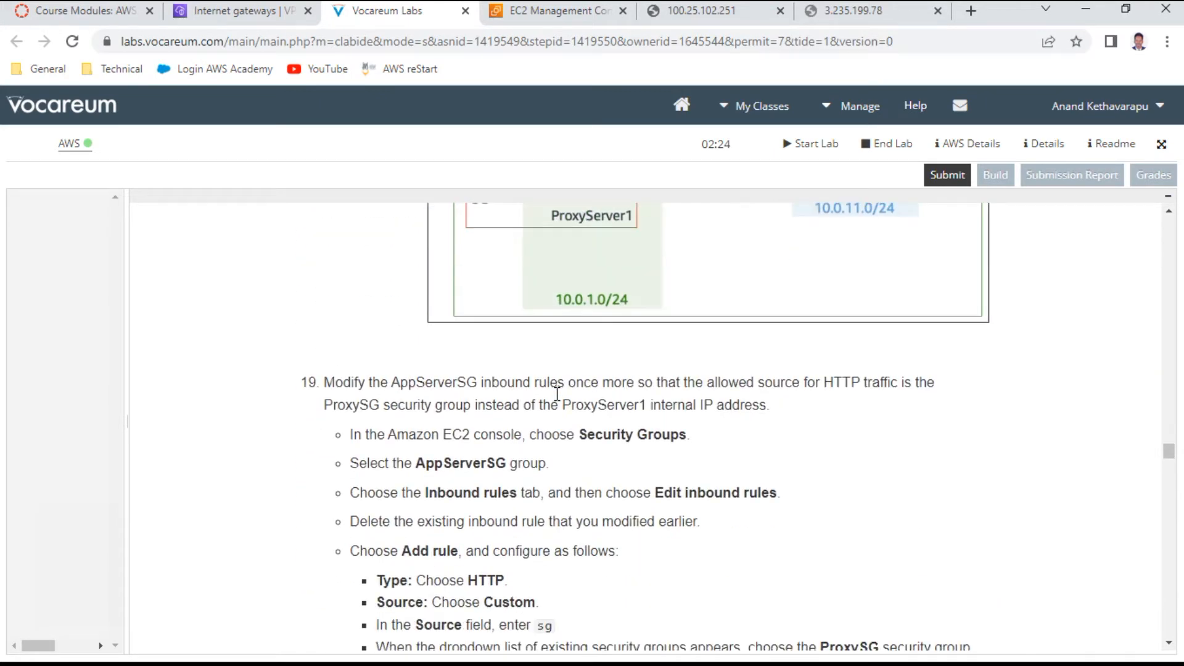
scroll(557, 400, "down", 1)
scroll(557, 400, "up", 1)
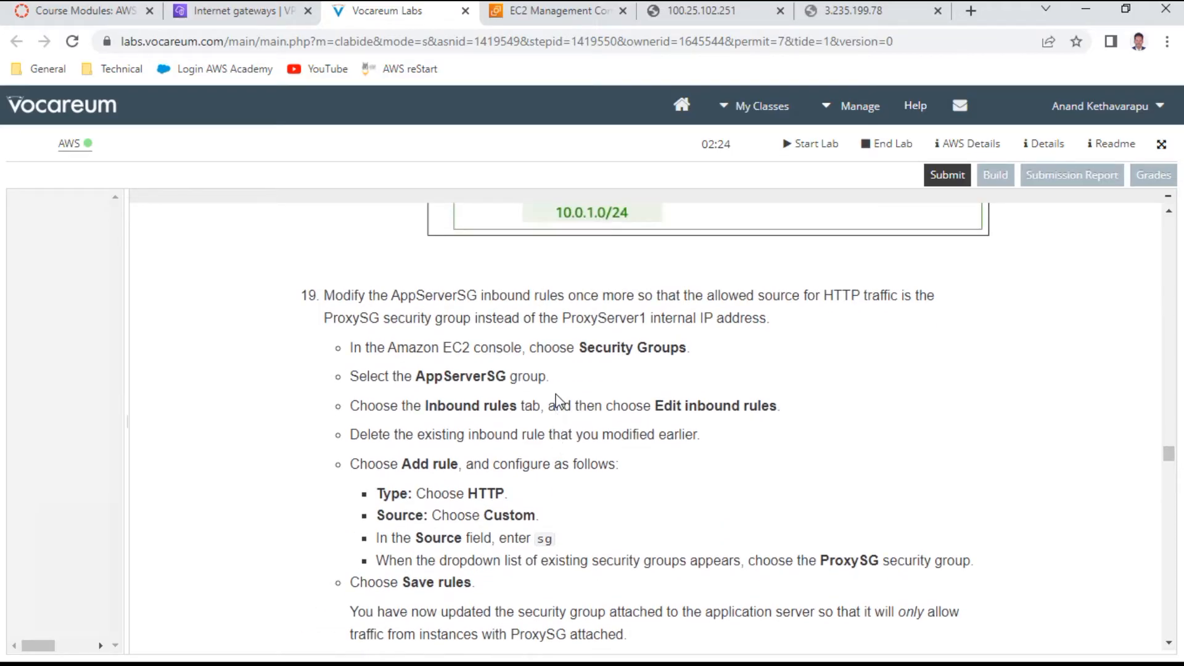
triple_click(441, 292)
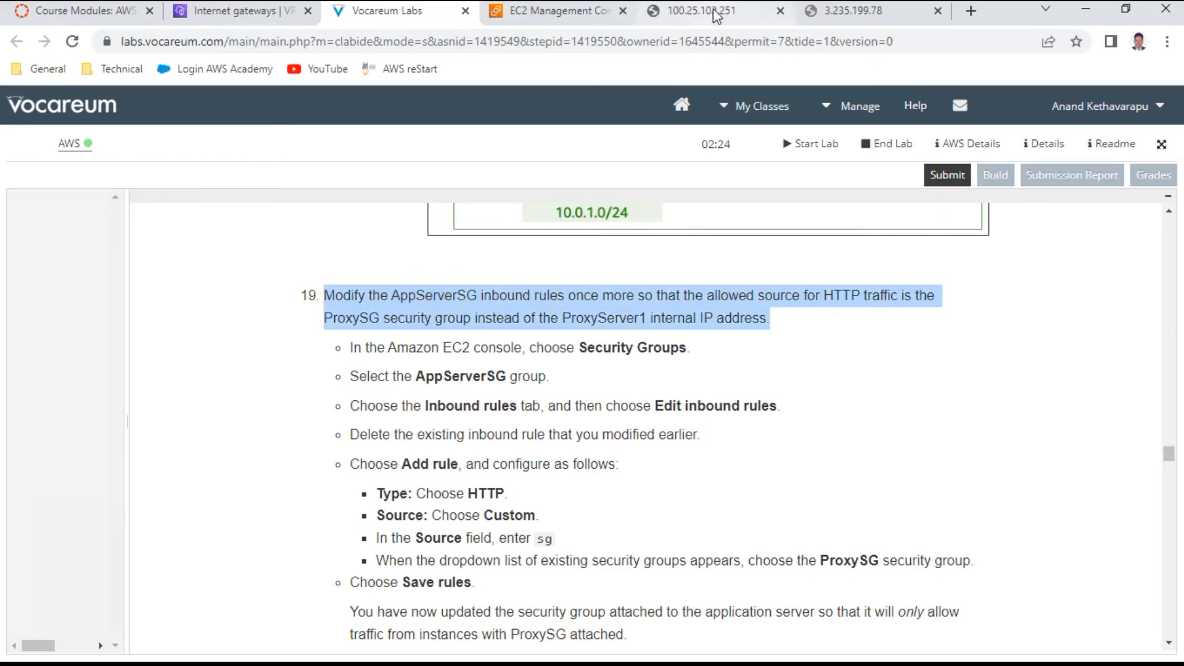
Step: Open the AppServerSG security group from the EC2 security groups list and start editing its inbound rules
left_click(551, 12)
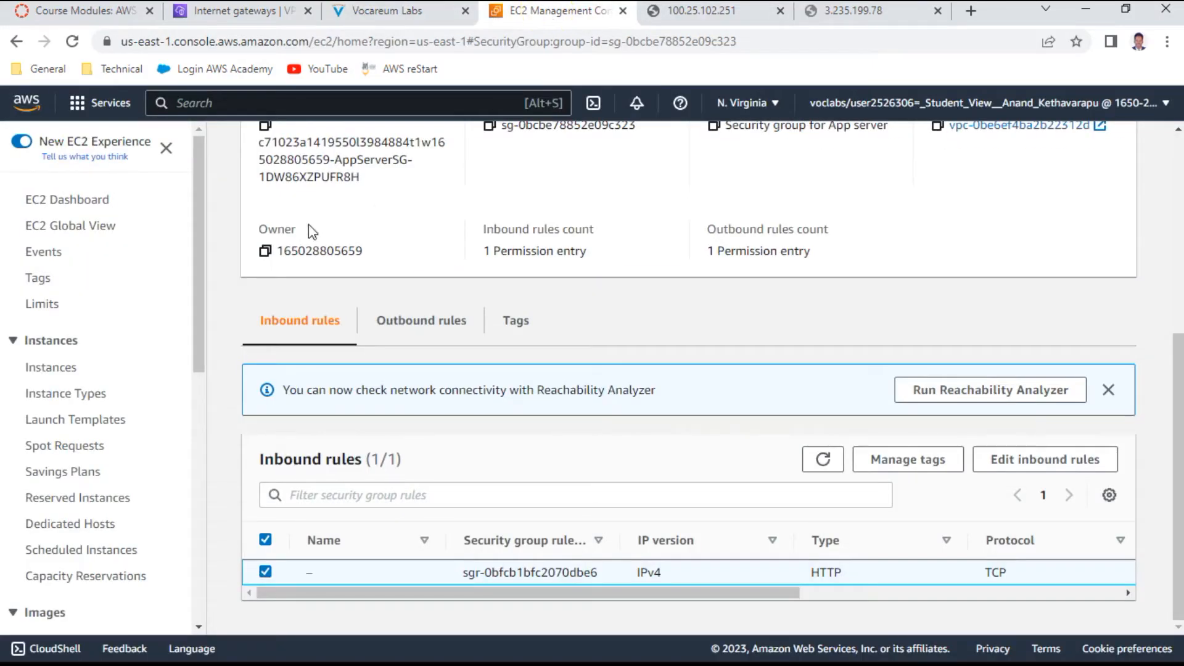
left_click(65, 200)
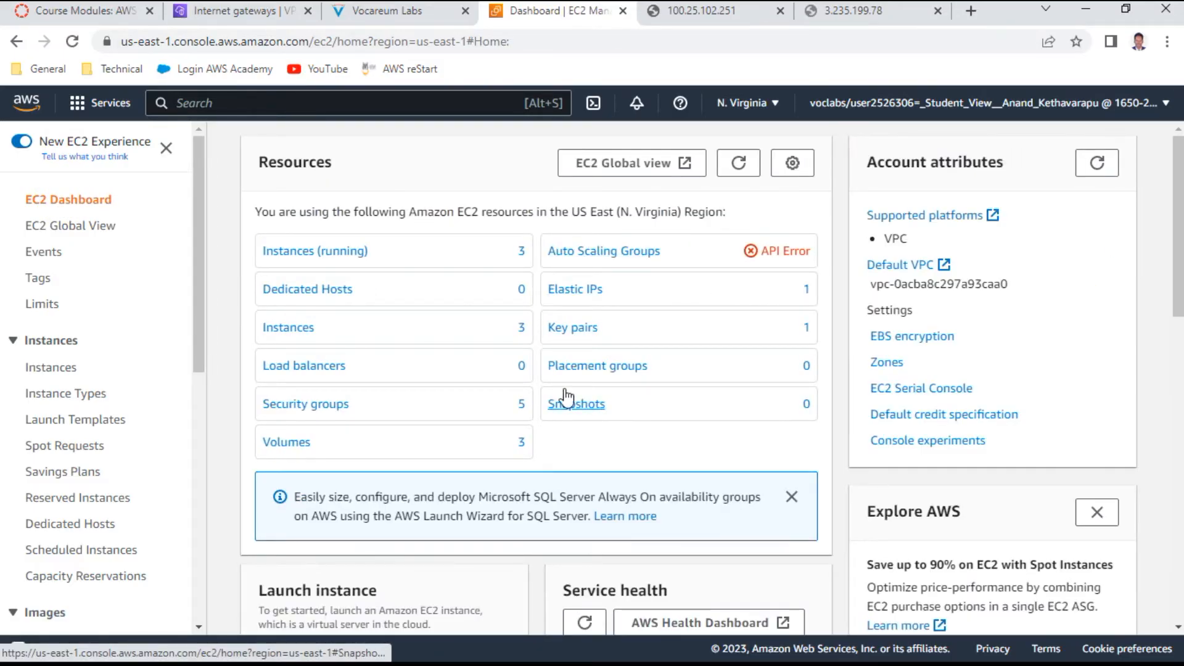
left_click(310, 406)
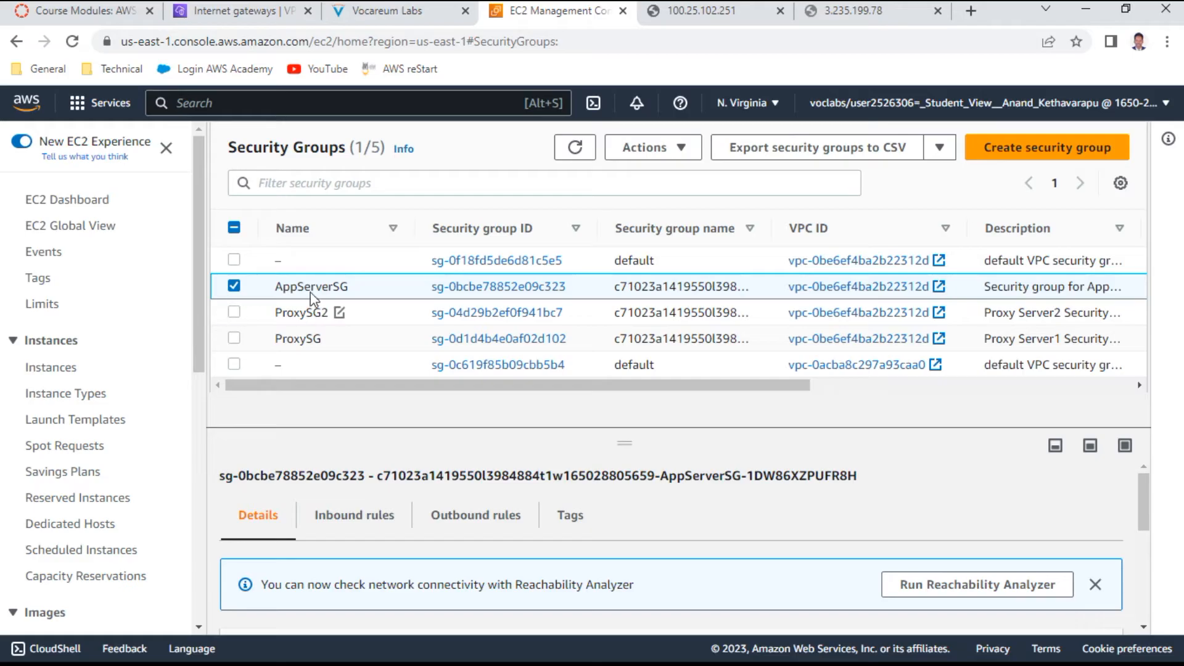
left_click(464, 299)
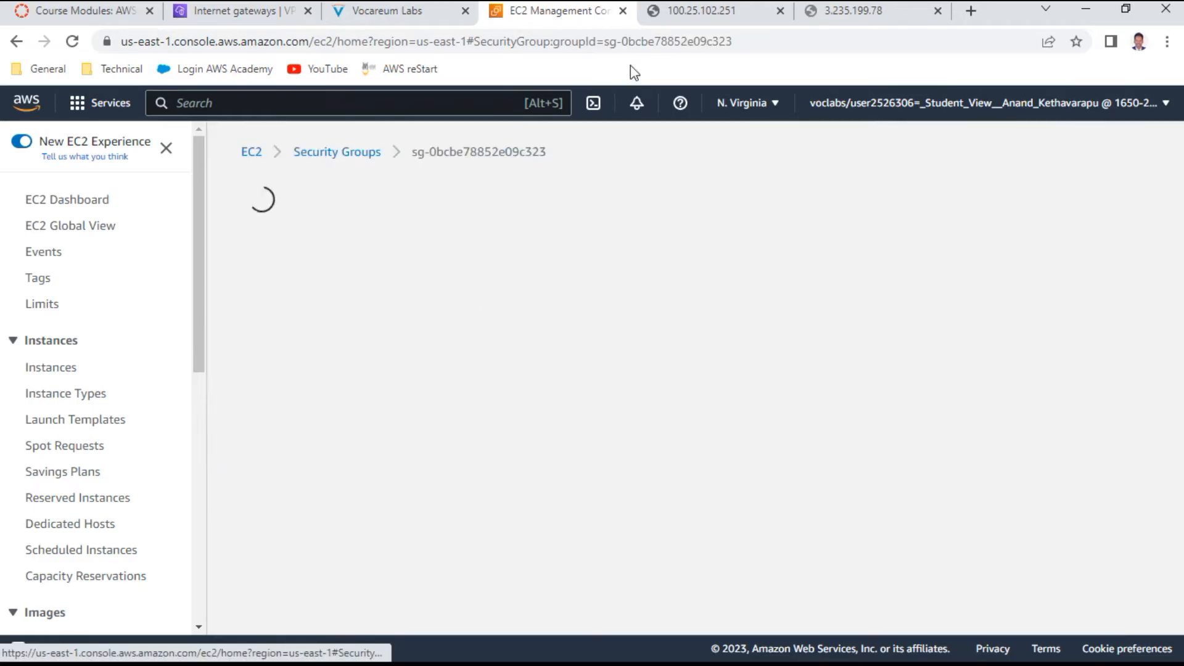
left_click(389, 15)
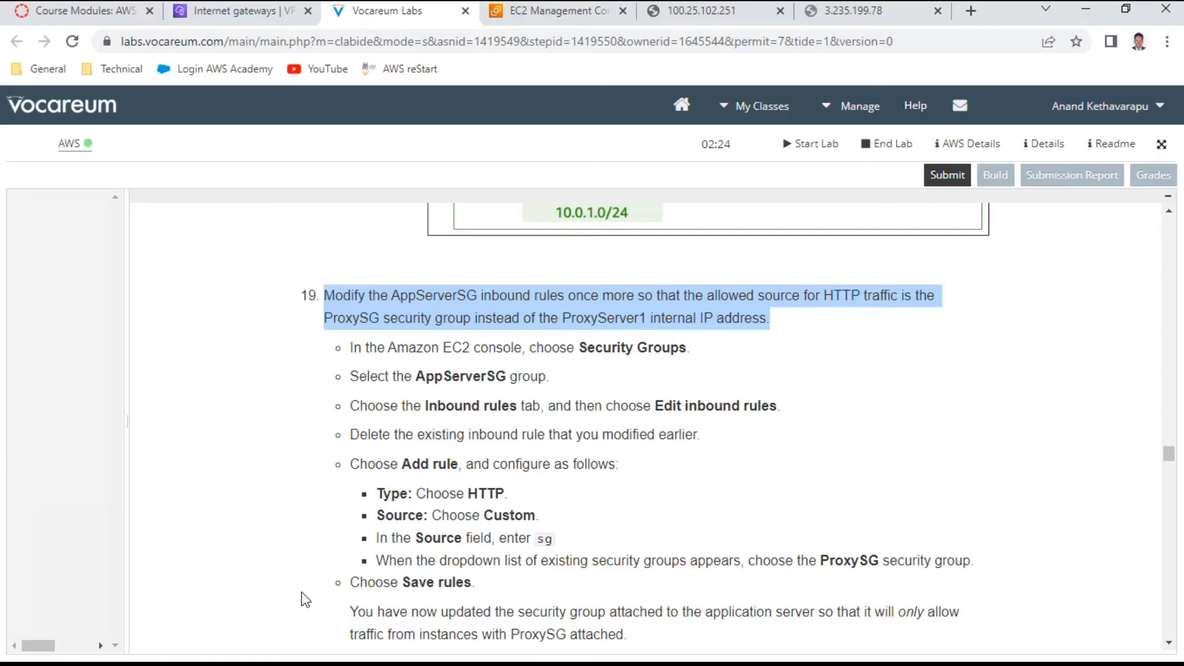
left_click(548, 13)
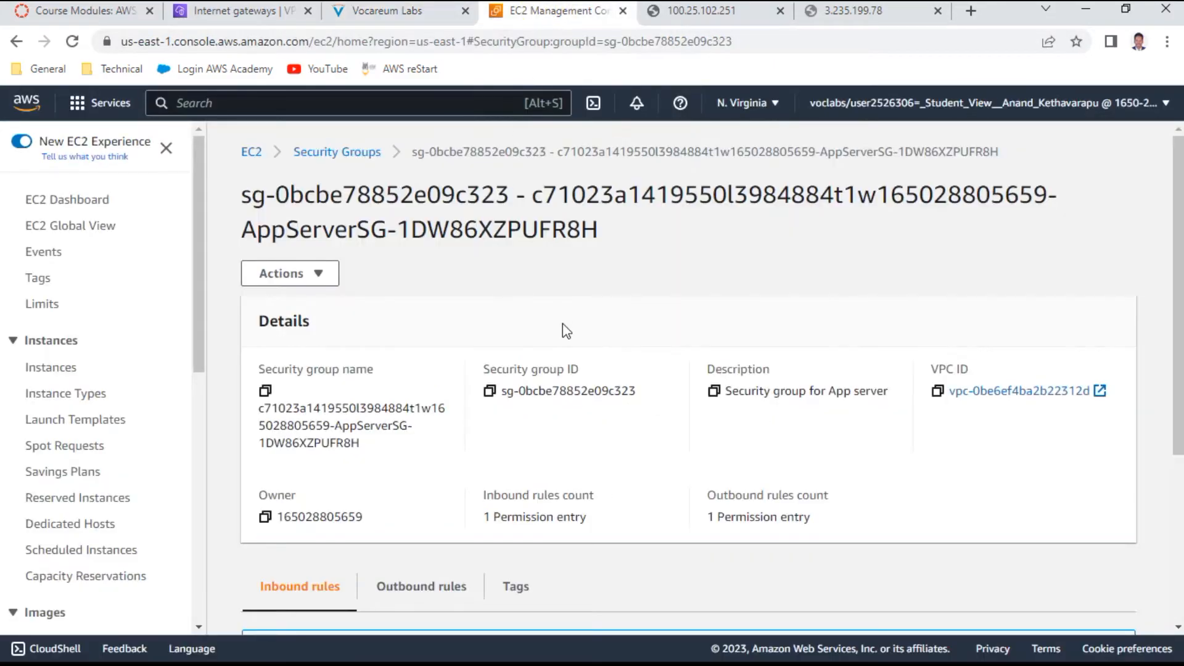
scroll(564, 333, "down", 4)
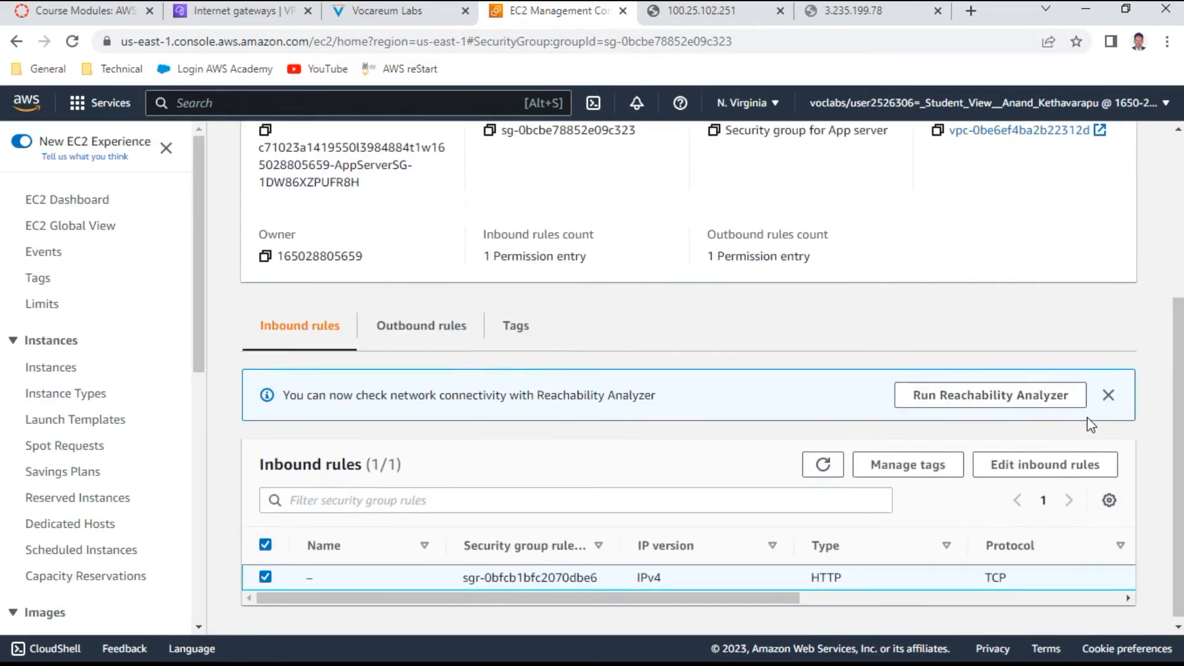
left_click(998, 470)
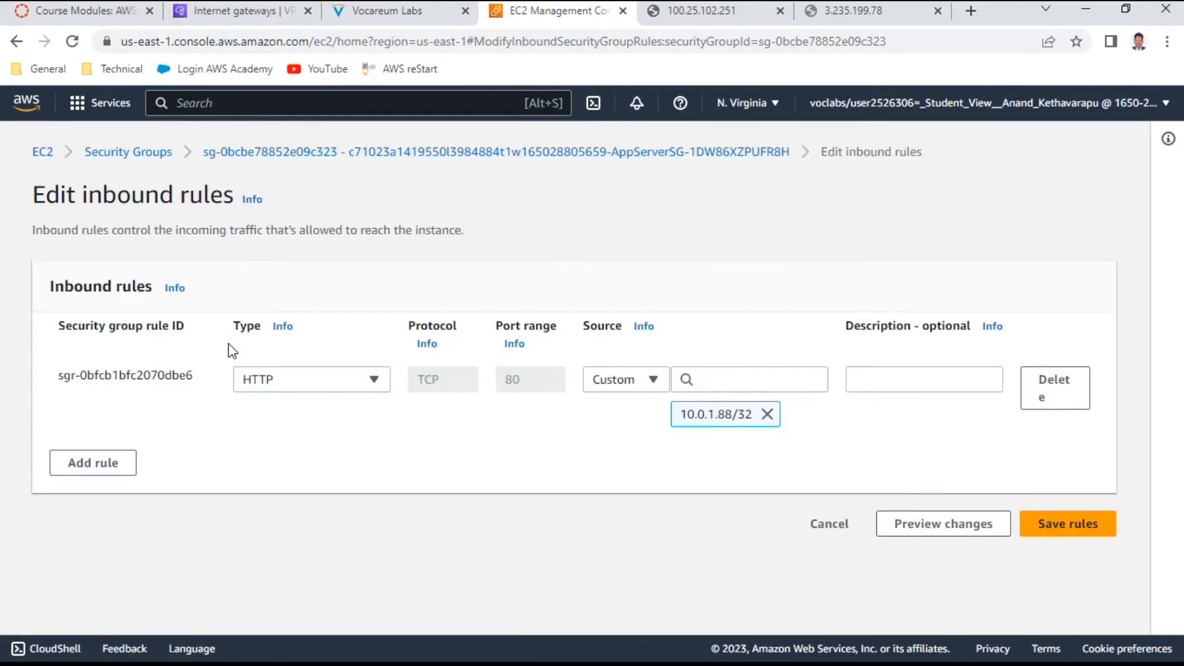
Step: Recheck lab step 19 and add a new inbound rule of type HTTP to AppServerSG
left_click(411, 17)
scroll(586, 433, "down", 1)
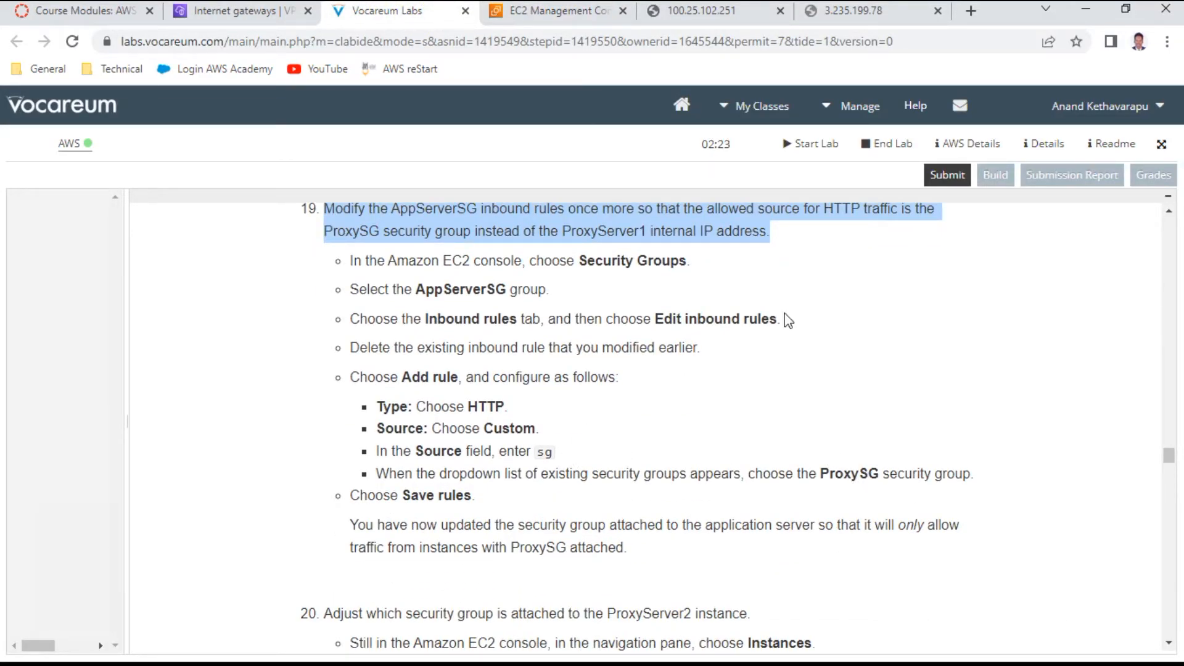
left_click(582, 18)
left_click(92, 464)
left_click(384, 458)
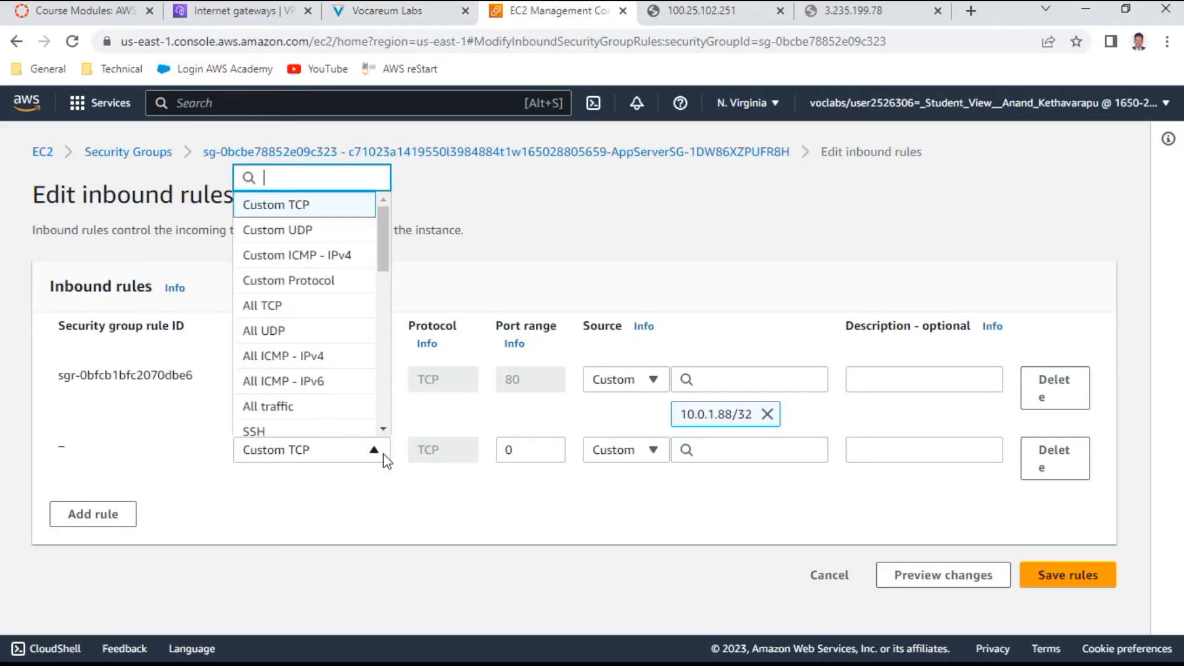
scroll(296, 394, "down", 3)
left_click(269, 360)
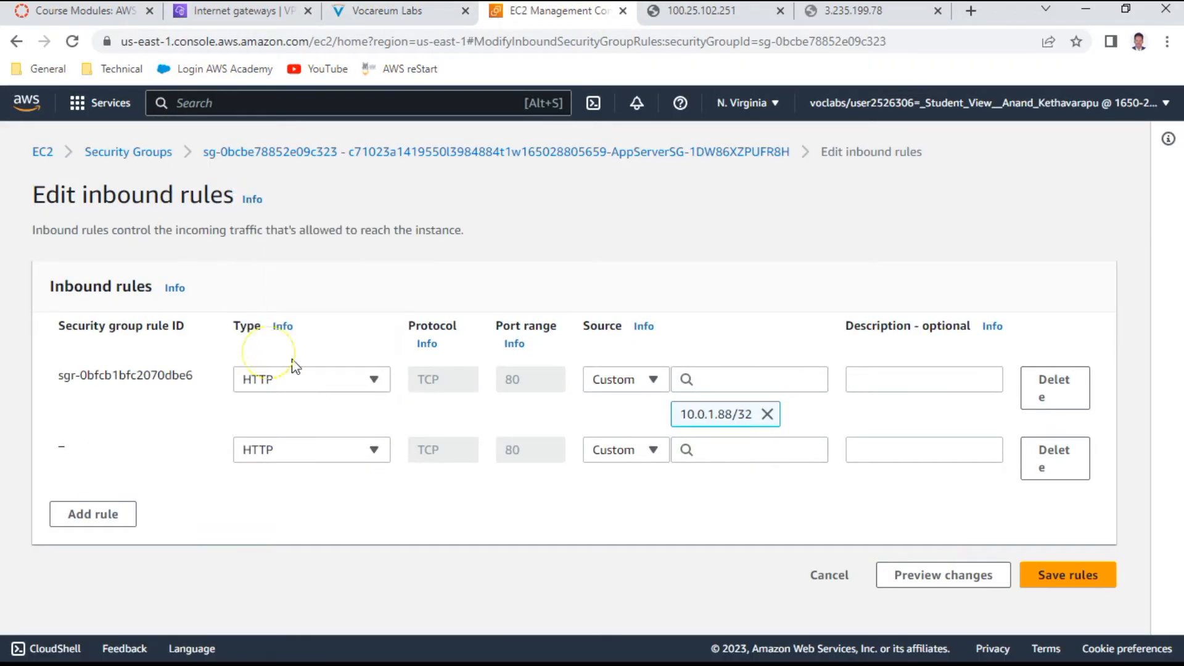
left_click(653, 451)
left_click(652, 451)
left_click(747, 450)
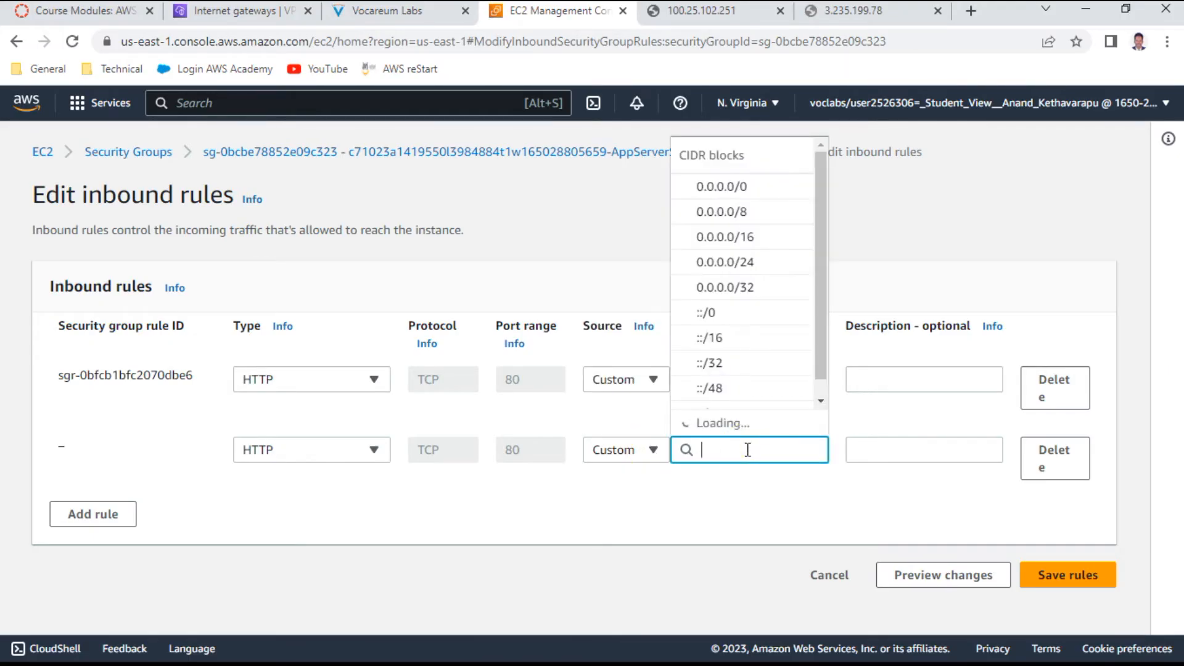
type("sg")
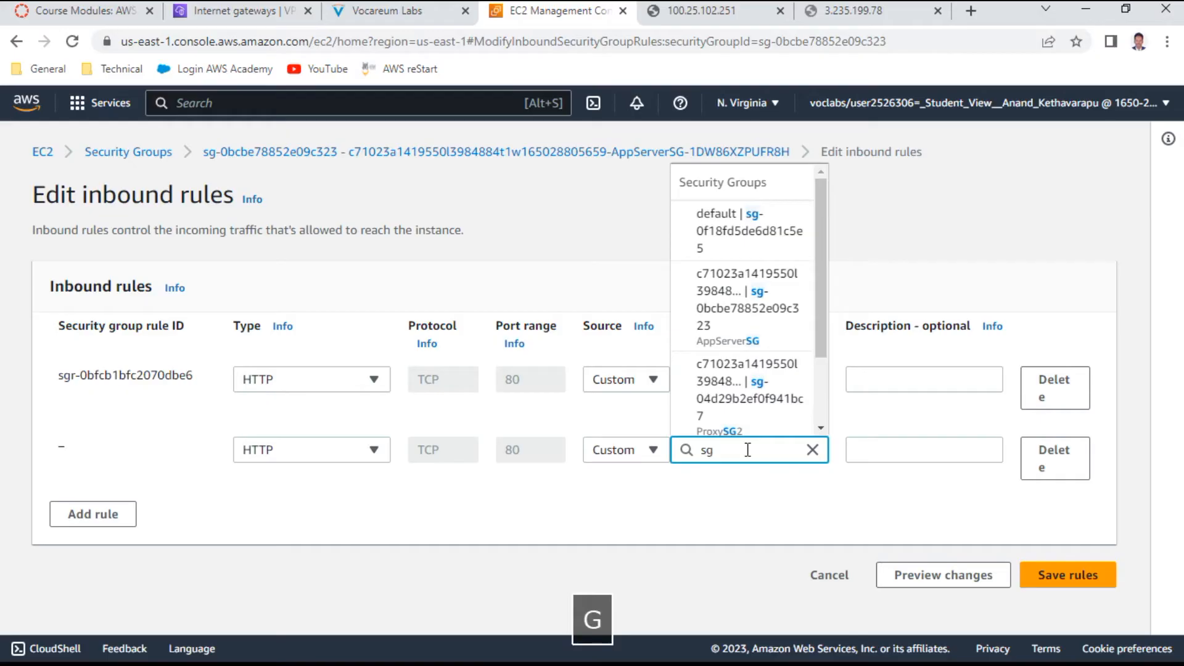
scroll(751, 332, "down", 2)
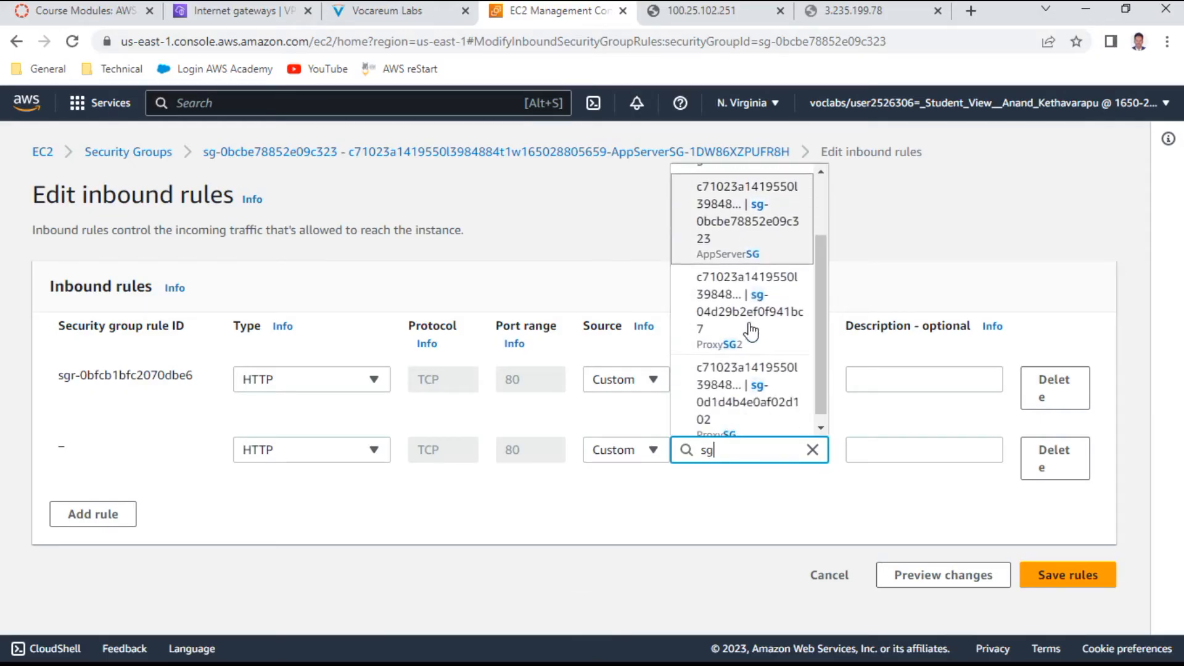
left_click(384, 17)
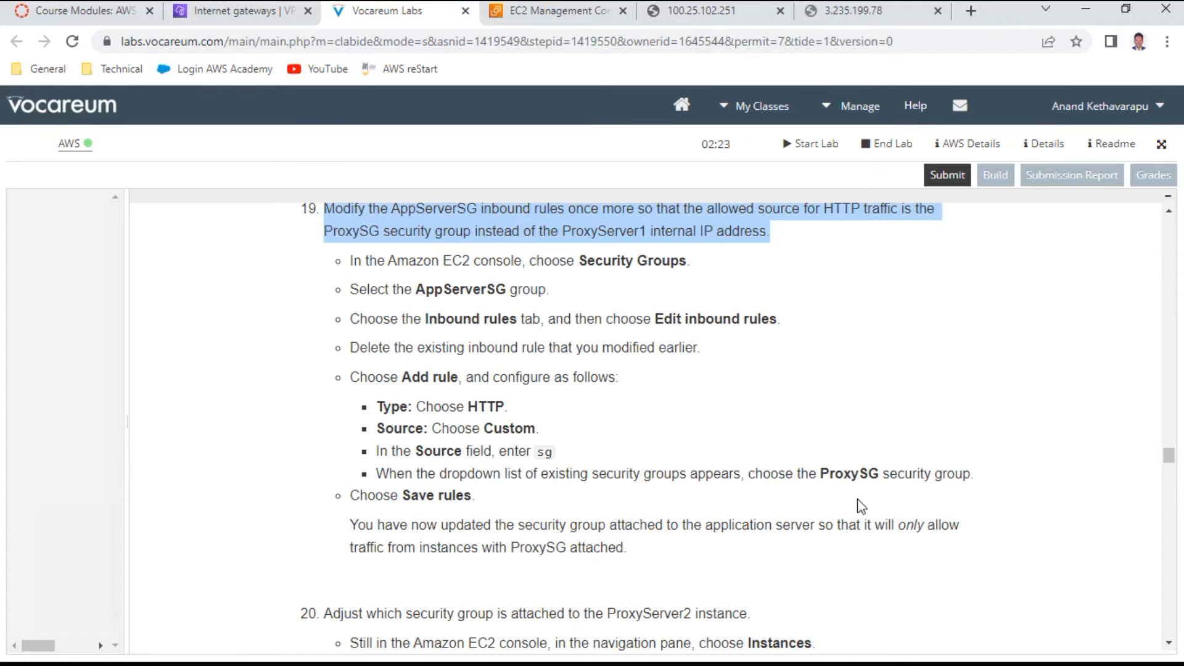
left_click(549, 11)
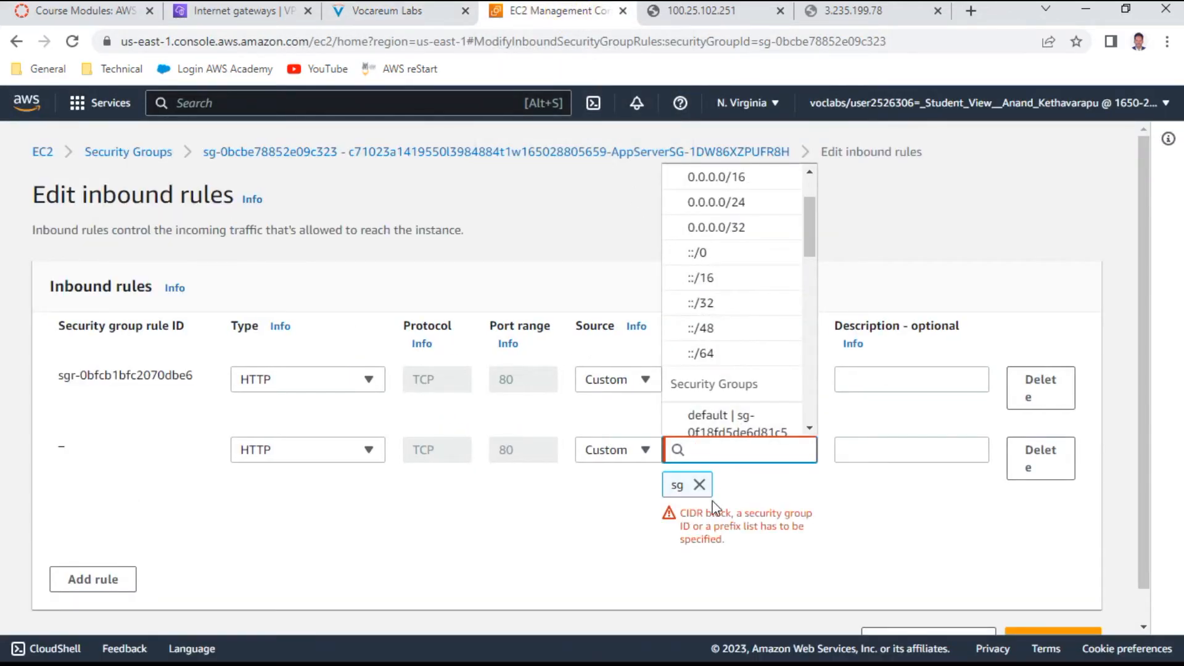
left_click(704, 488)
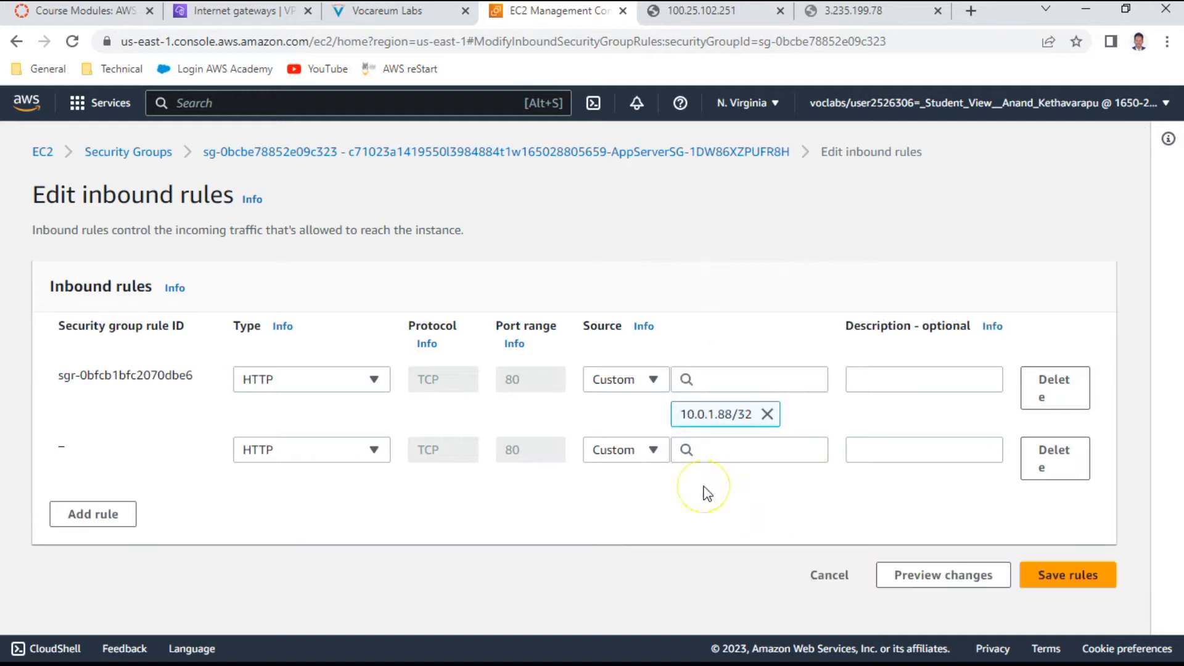
Step: Search for sg in the new HTTP rule's custom source and choose the ProxySG security group
left_click(724, 447)
type("sg")
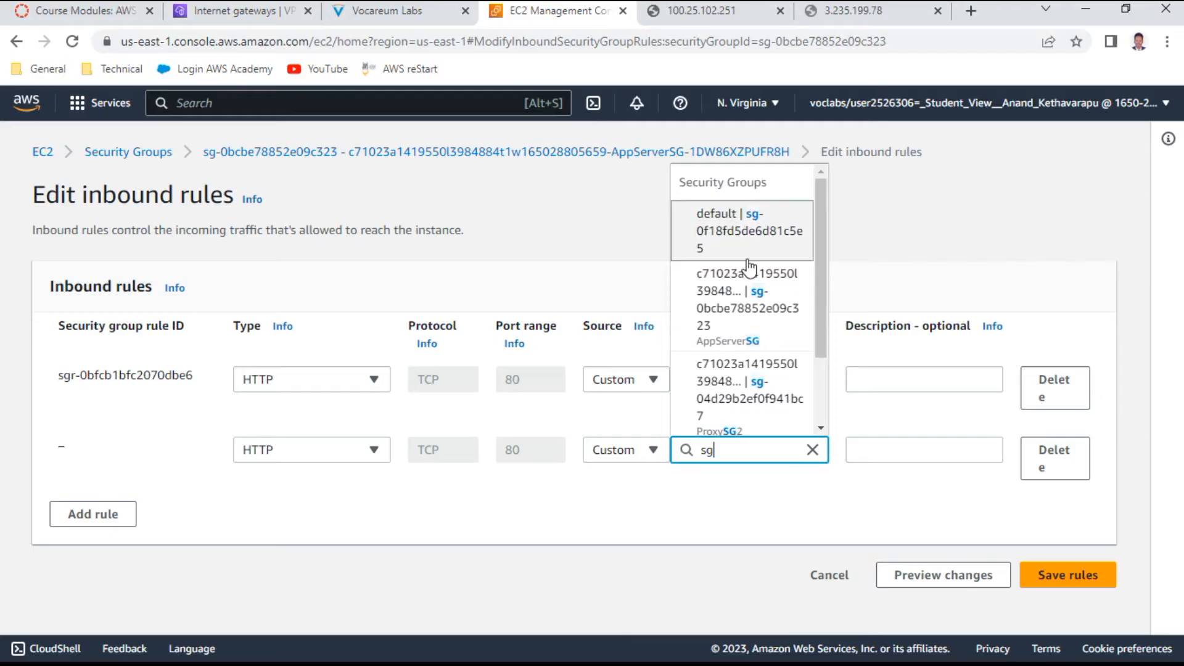
scroll(759, 267, "down", 1)
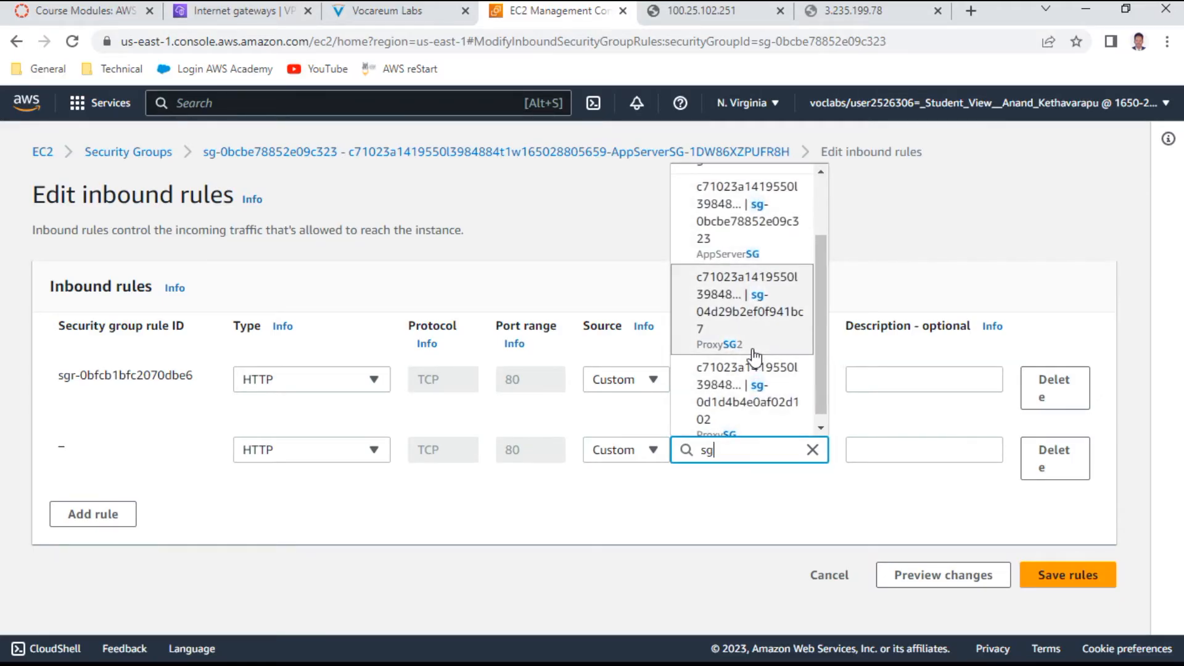
scroll(739, 401, "down", 1)
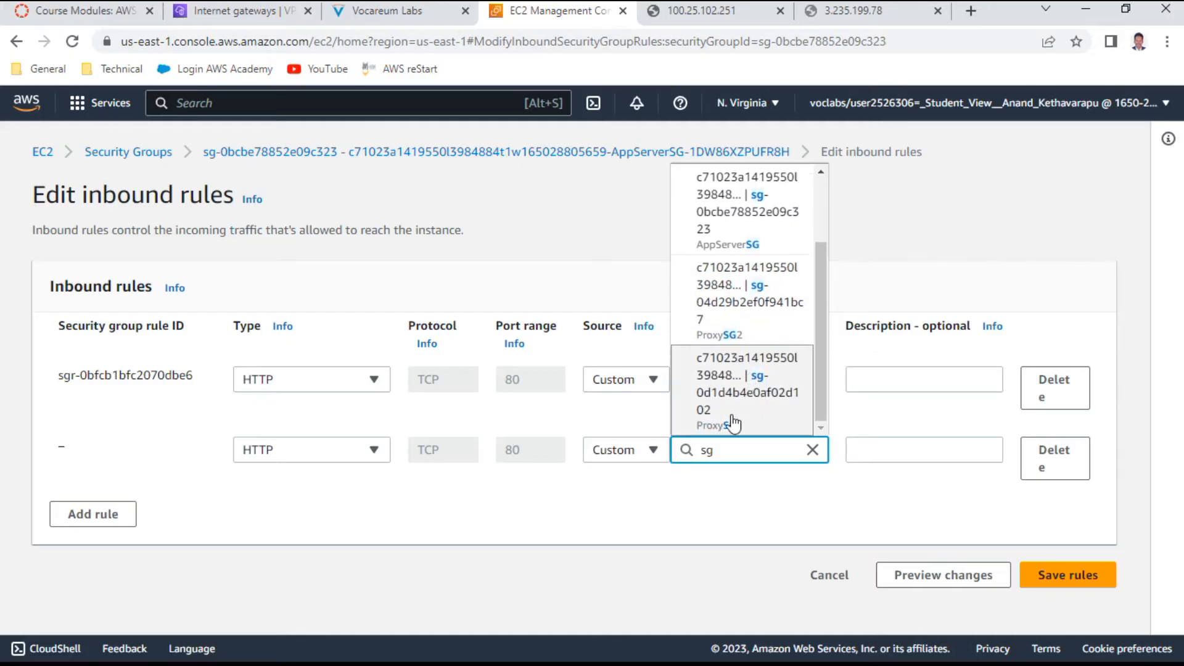
left_click(732, 423)
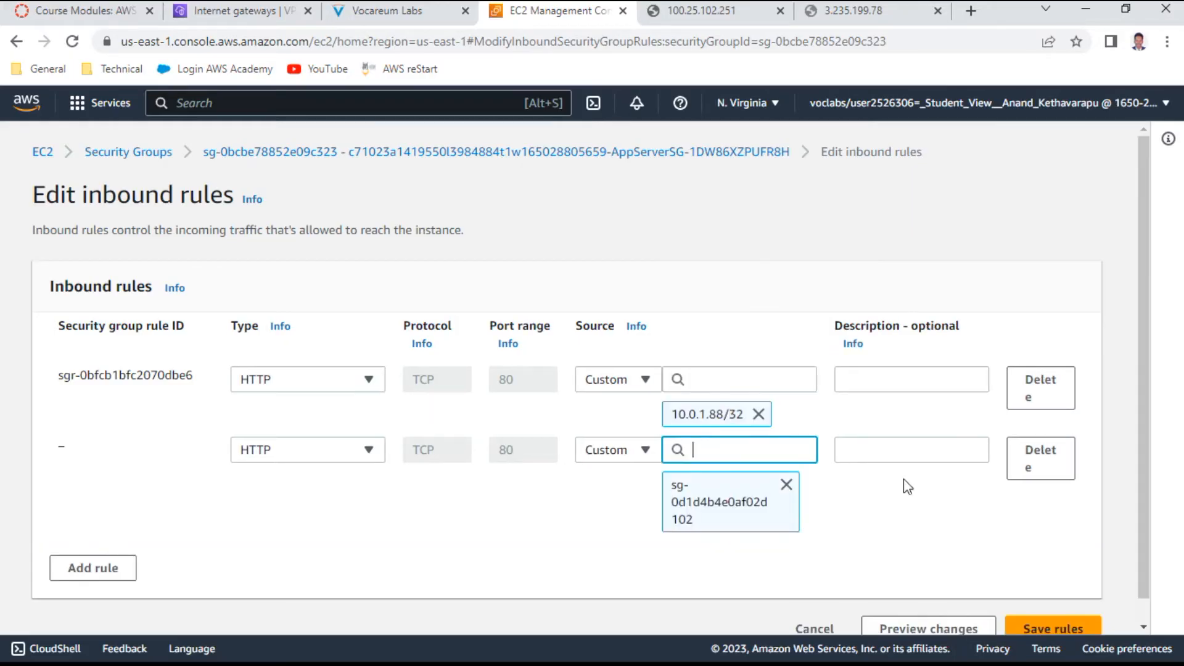
Step: Delete the existing HTTP rule with source 10.0.1.88/32 and save the inbound rules
left_click(1047, 396)
left_click(1061, 558)
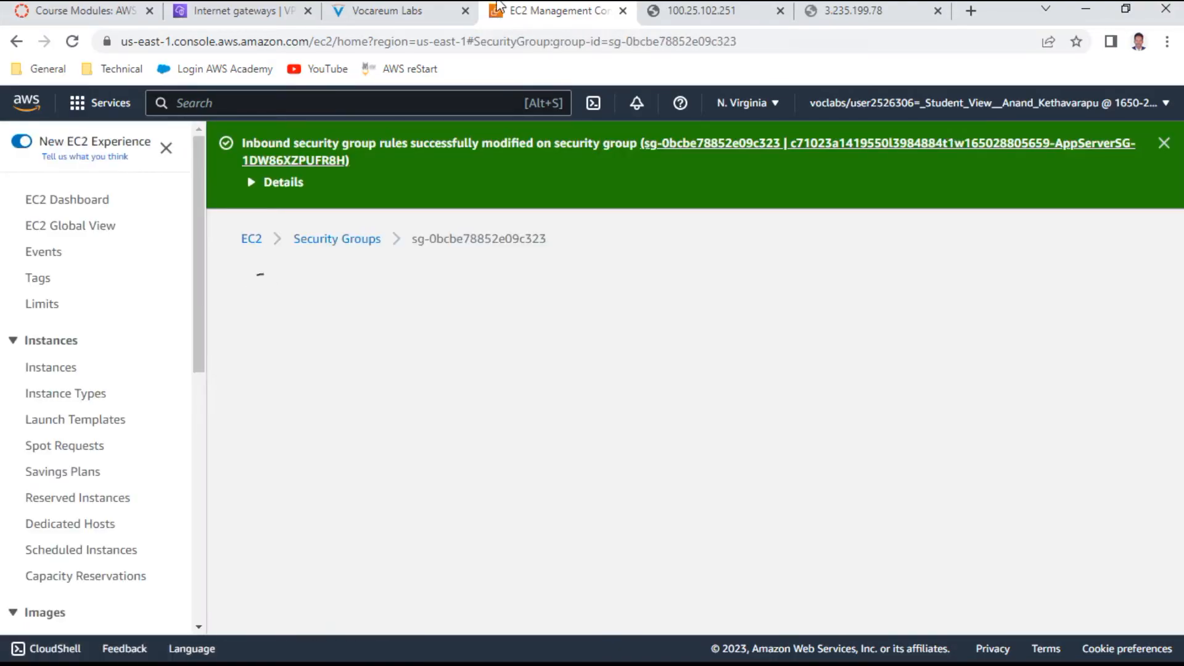
Step: Read the closing note of lab step 19 and step 20 on changing the security group attached to ProxyServer2
left_click(412, 16)
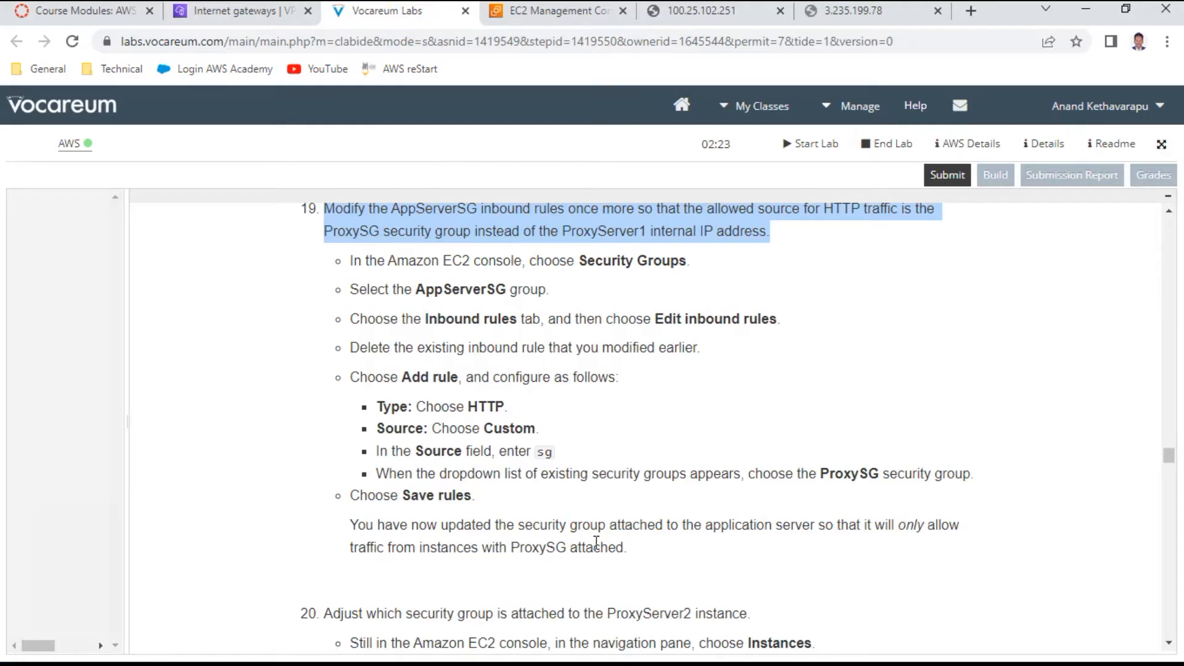
scroll(601, 542, "down", 1)
left_click_drag(457, 440, 889, 439)
left_click_drag(757, 474, 584, 499)
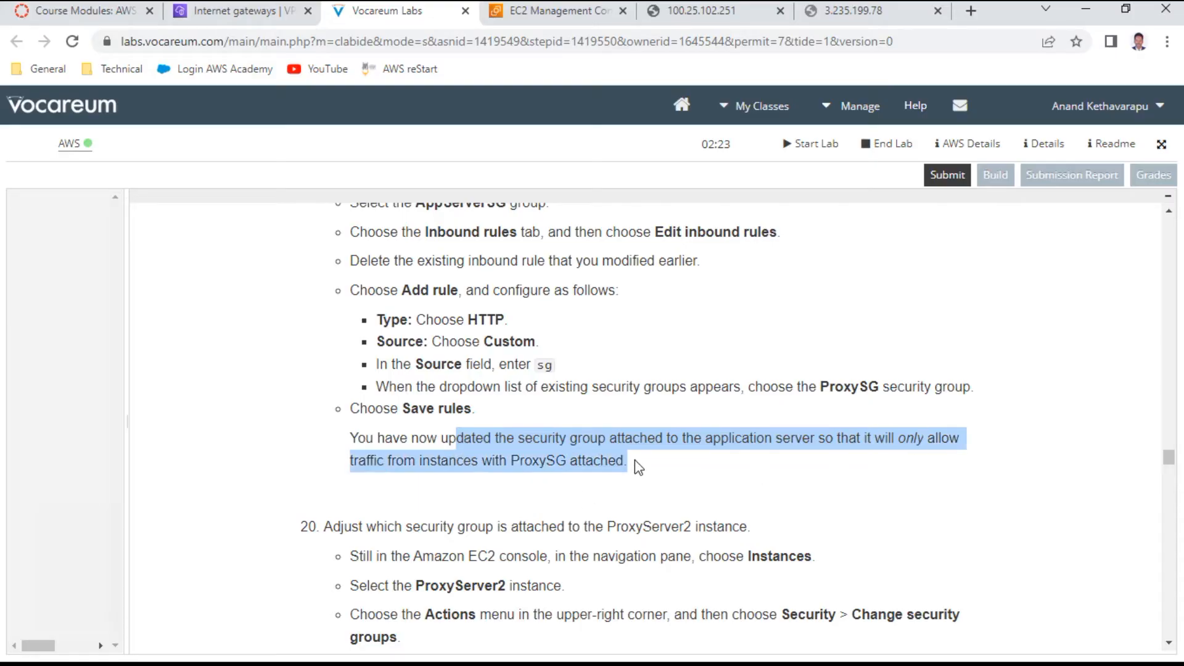
scroll(638, 467, "down", 1)
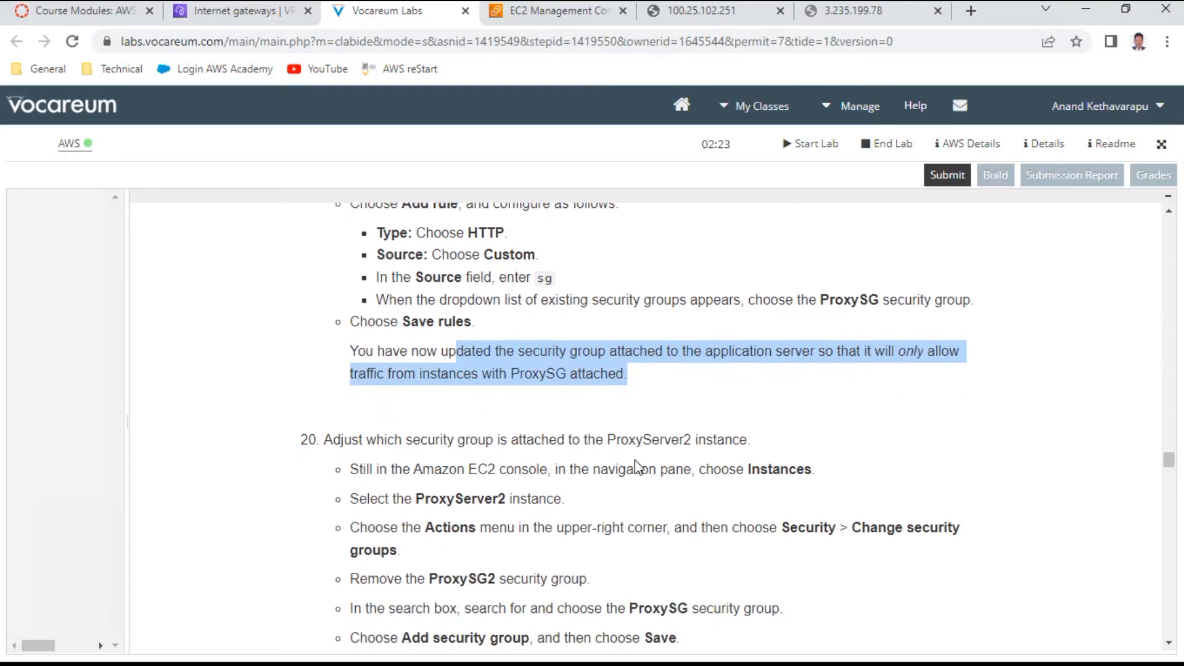
Step: Follow lab step 20 by opening the EC2 instances list and selecting only ProxyServer2, with ProxyServer1 deselected
scroll(638, 467, "down", 1)
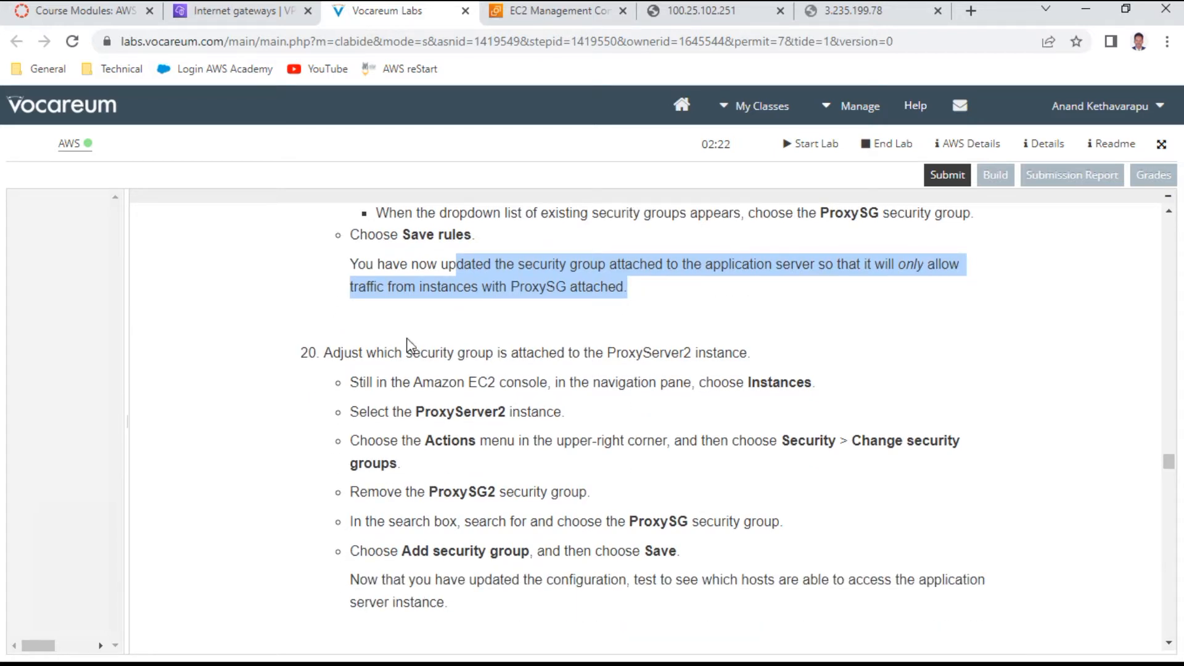
left_click_drag(363, 355, 754, 348)
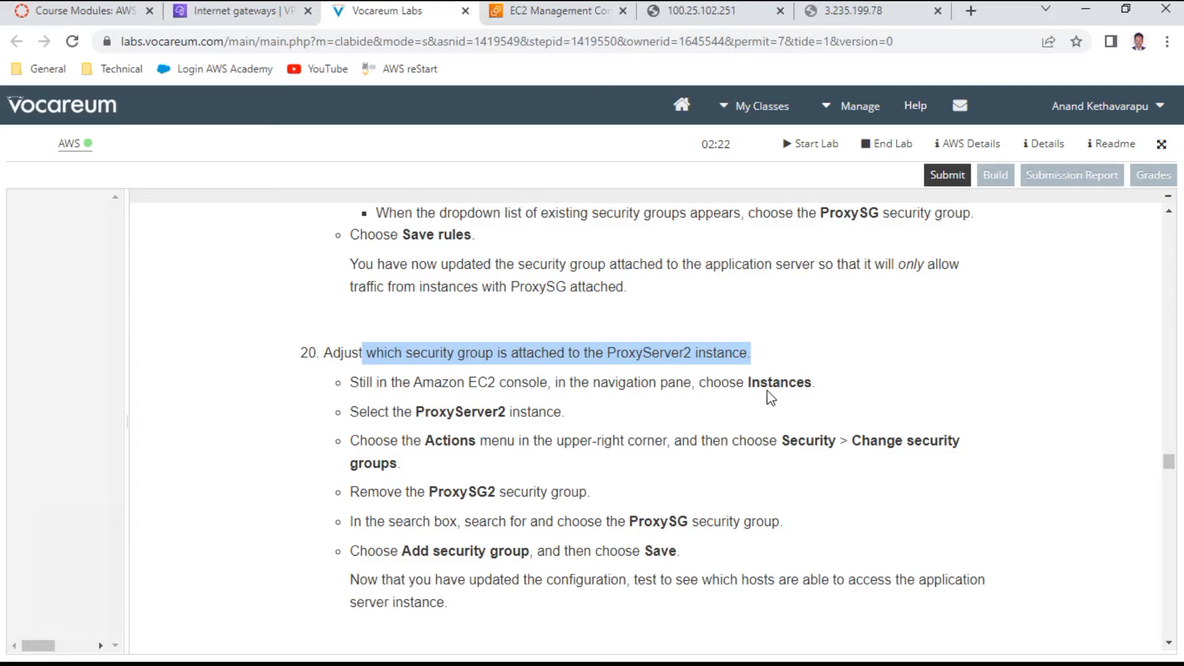
left_click(562, 13)
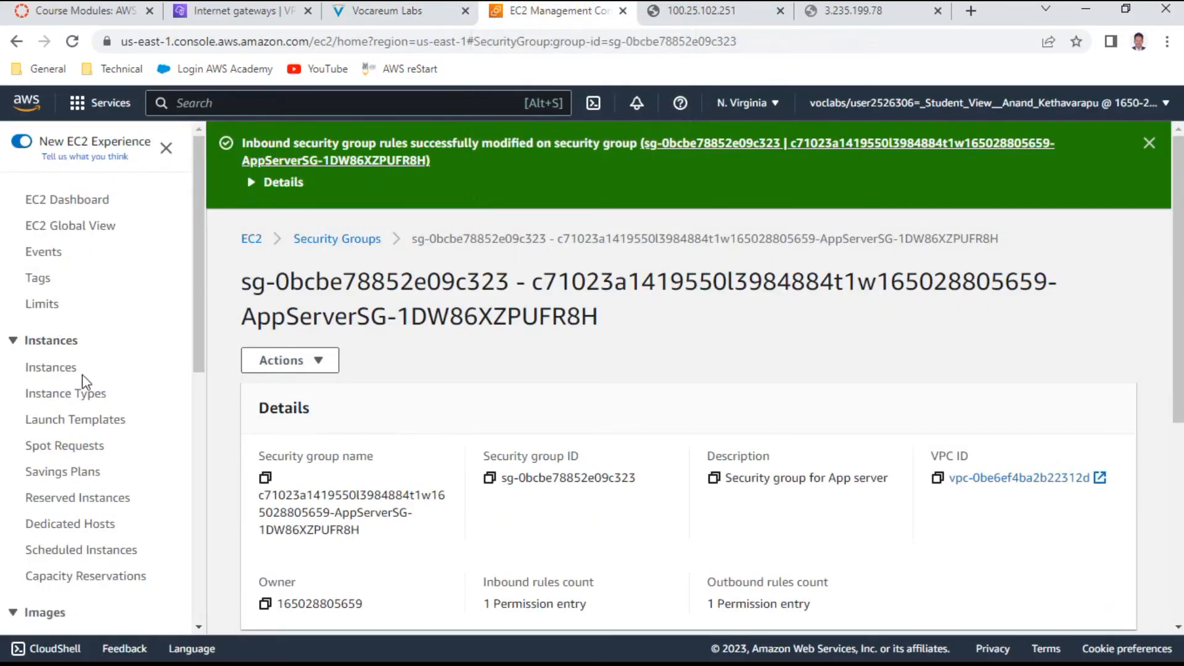
left_click(48, 367)
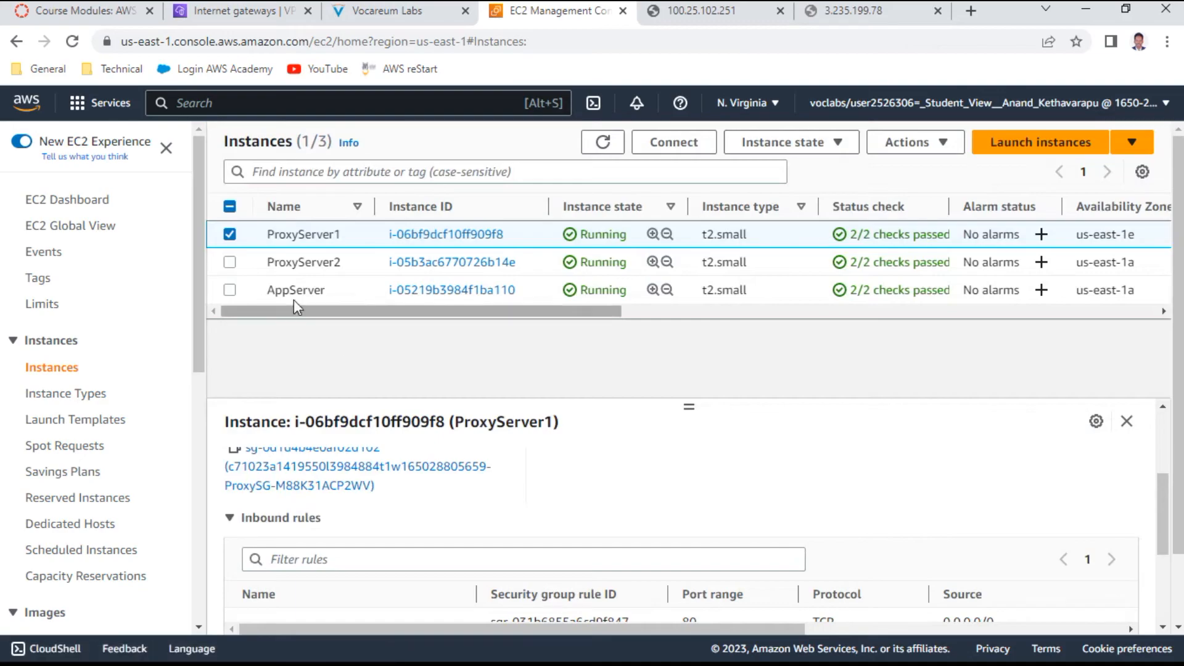
left_click(230, 264)
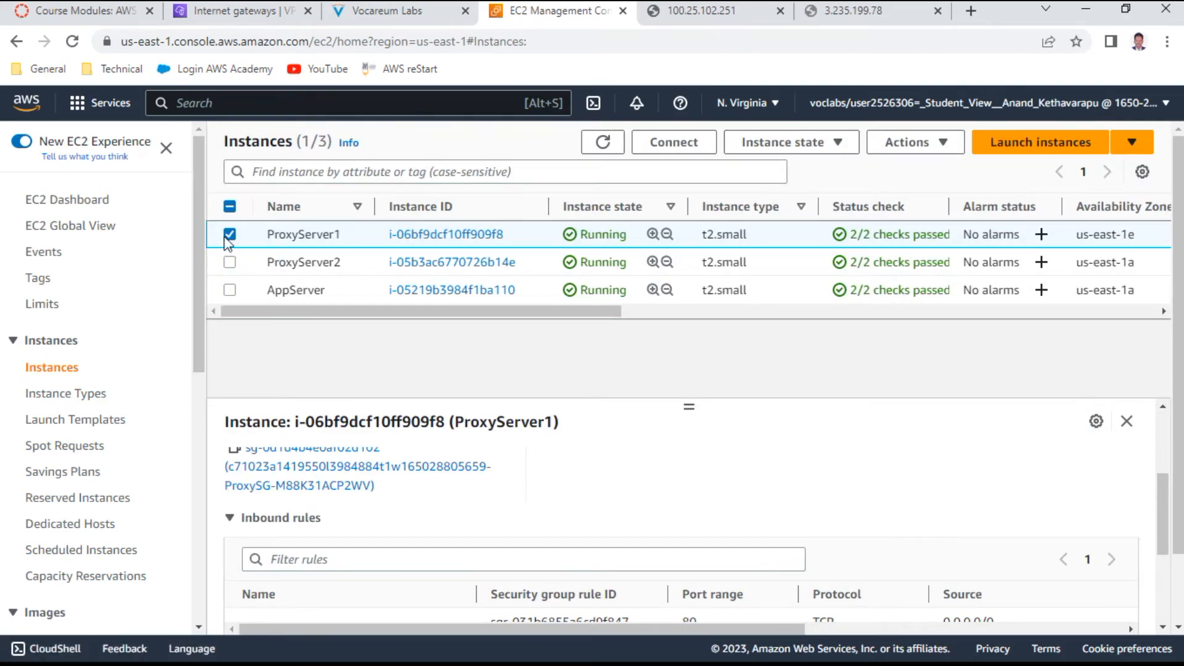
left_click(230, 236)
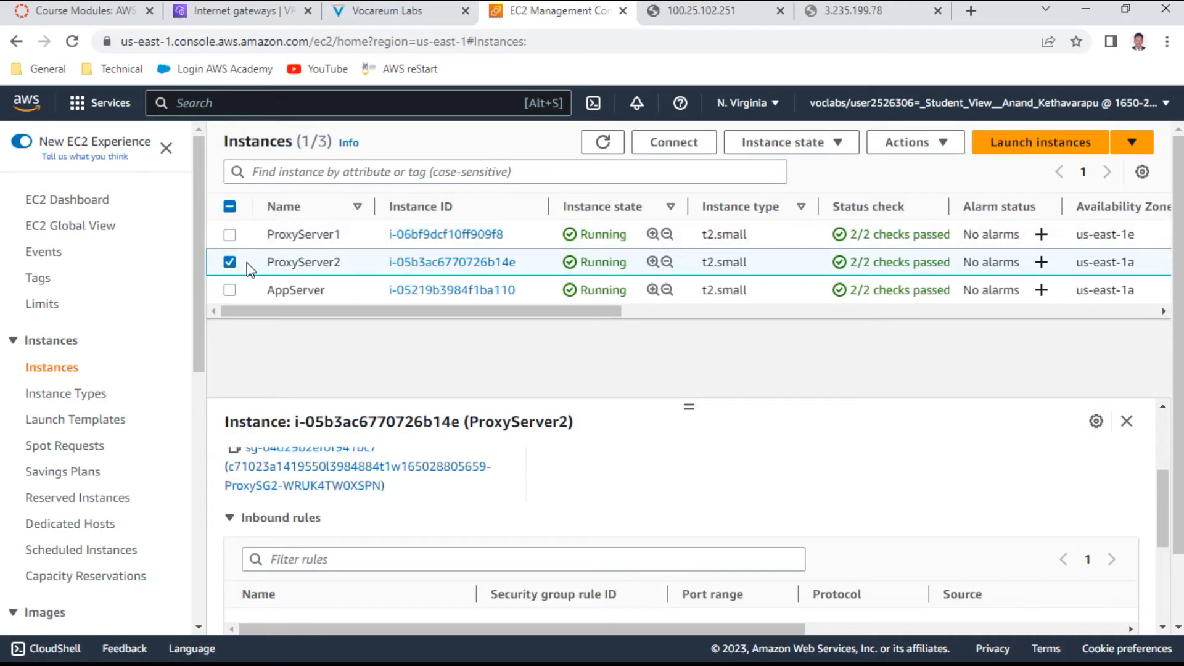
Step: Check lab step 20 for how to change ProxyServer2's security groups, and return to the EC2 instances list
left_click(407, 11)
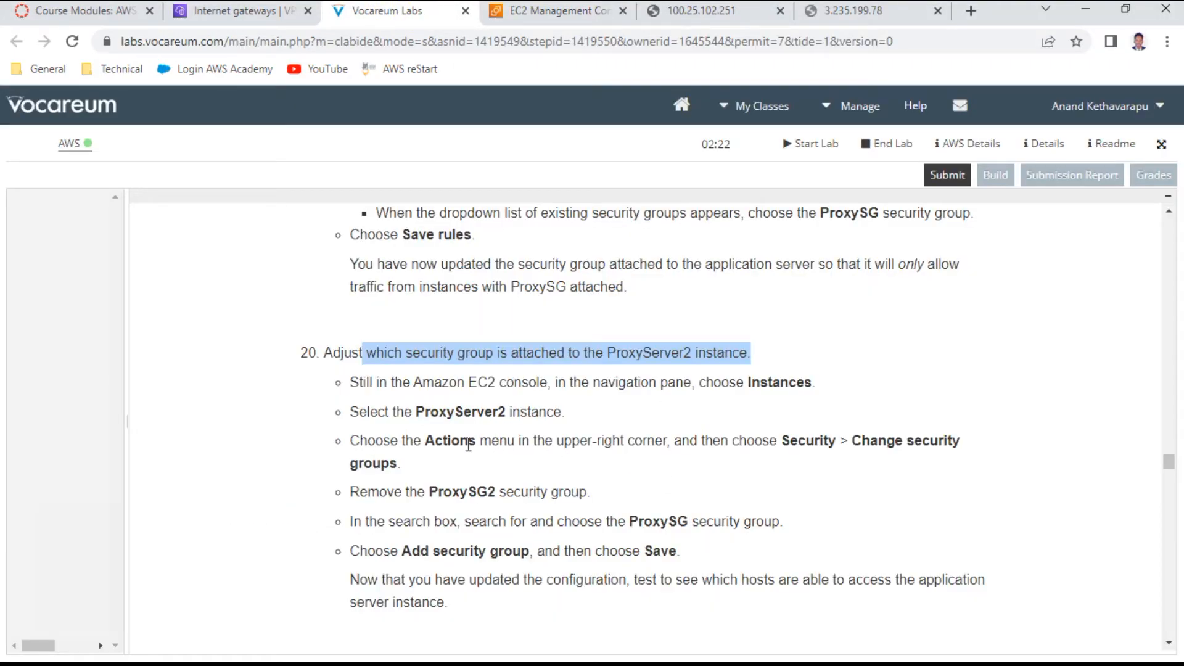
left_click_drag(469, 444, 881, 460)
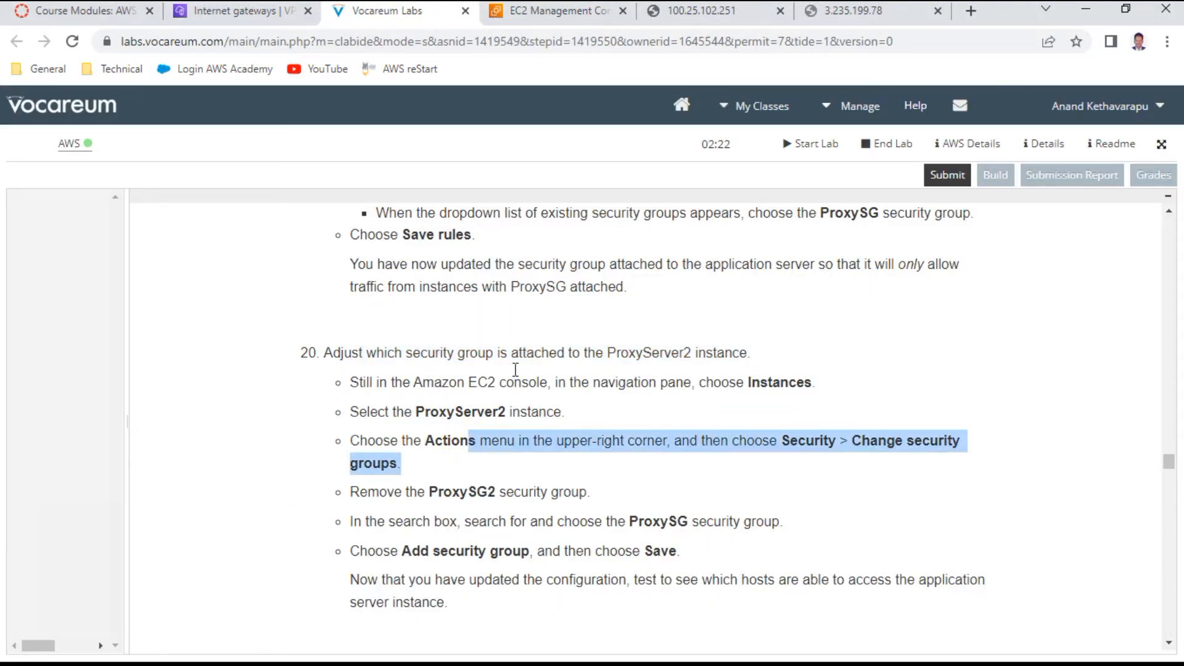
left_click(528, 24)
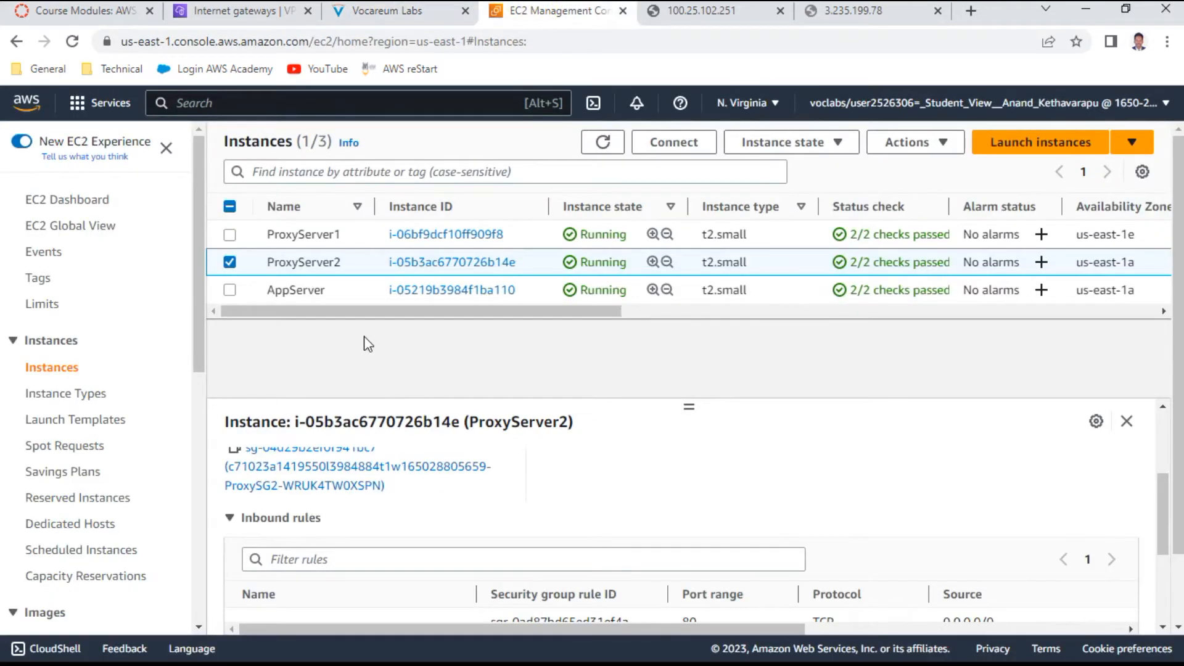
Step: Review the inbound and outbound security group rules of the ProxyServer2 instance
scroll(422, 507, "down", 3)
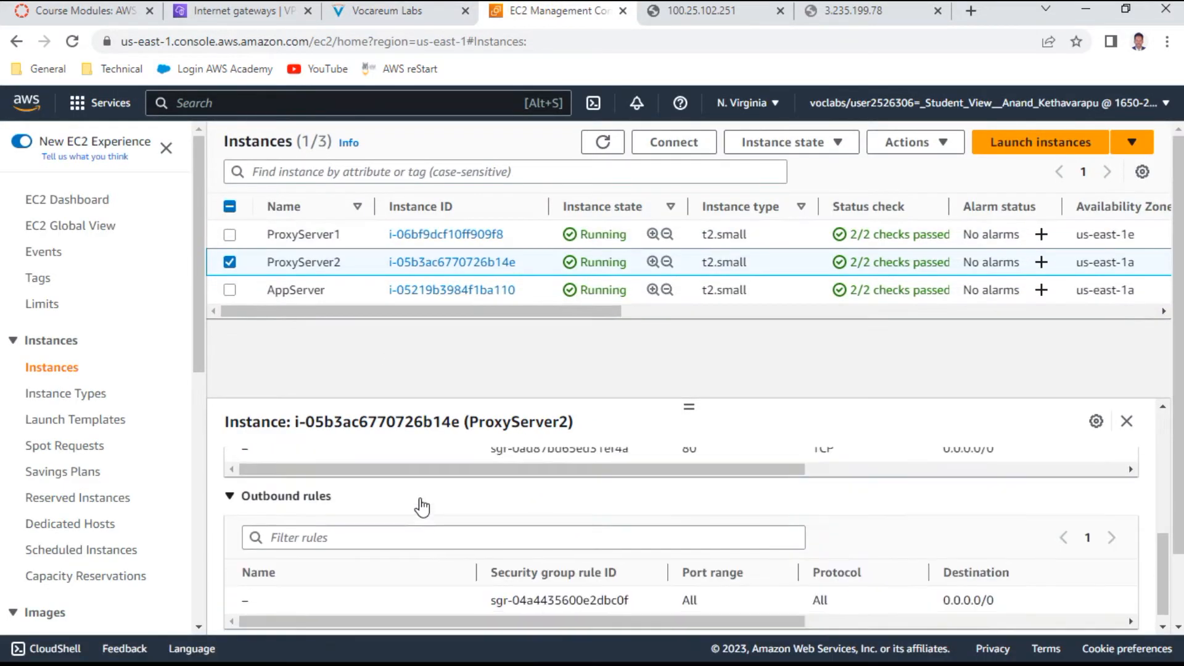
scroll(420, 504, "up", 5)
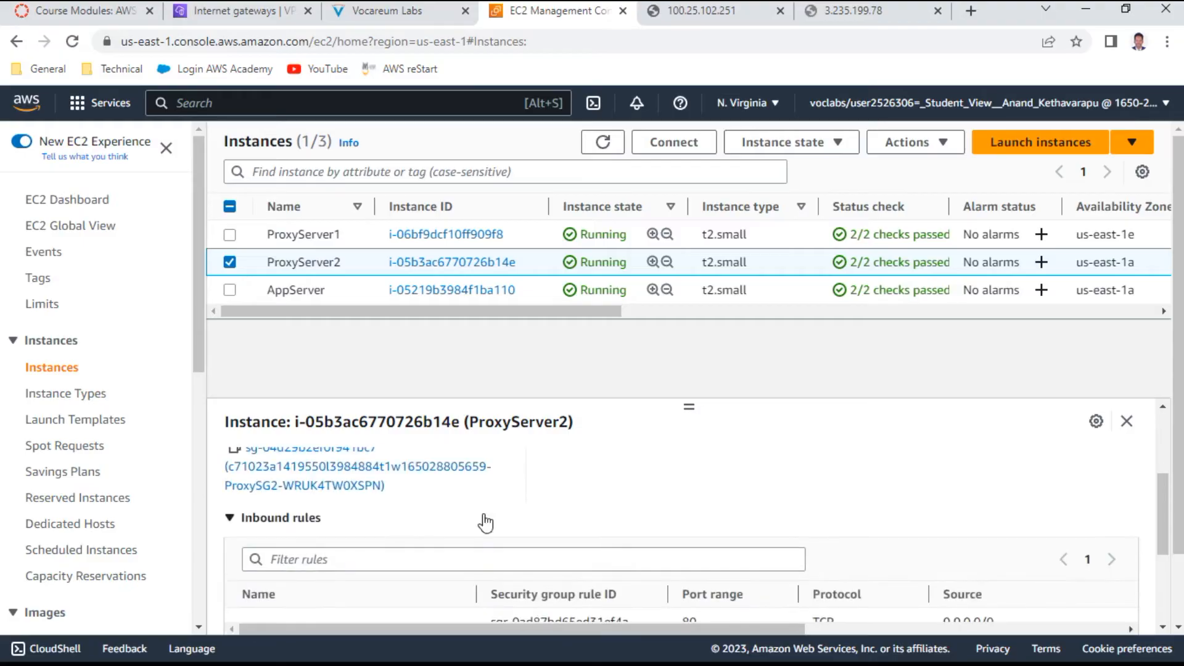
scroll(486, 524, "up", 3)
scroll(347, 538, "down", 1)
scroll(346, 539, "down", 1)
scroll(346, 539, "up", 3)
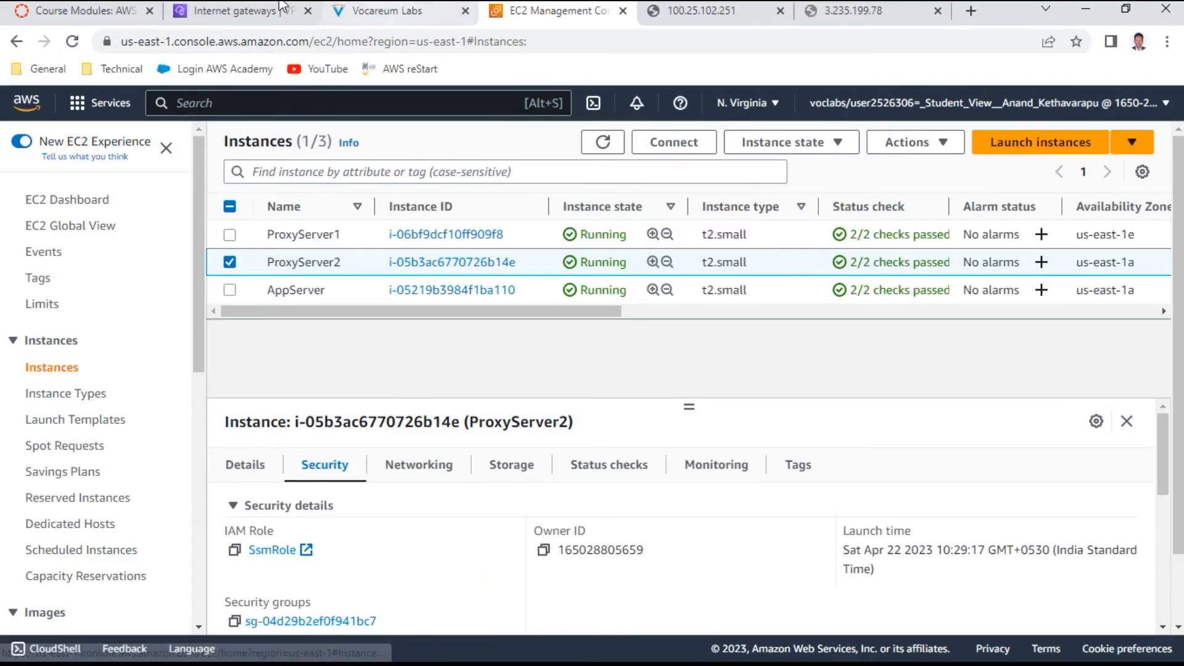
Step: Check the lab instructions for step 20 and open the Change security groups page for the ProxyServer2 instance
left_click(389, 12)
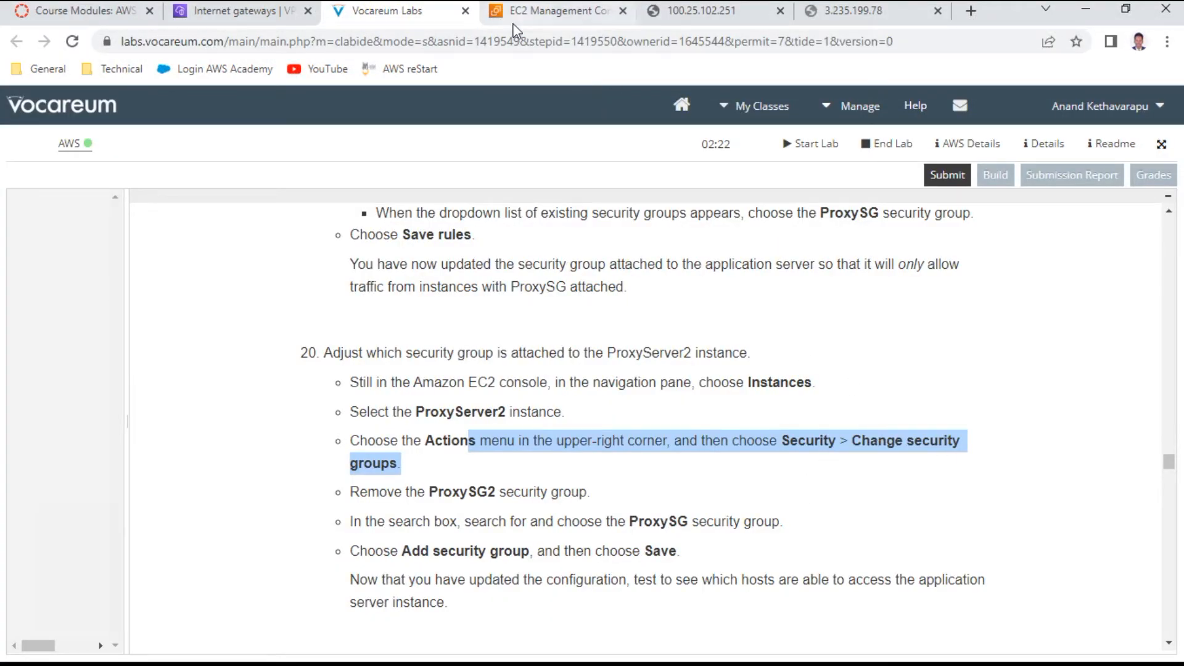
left_click(531, 9)
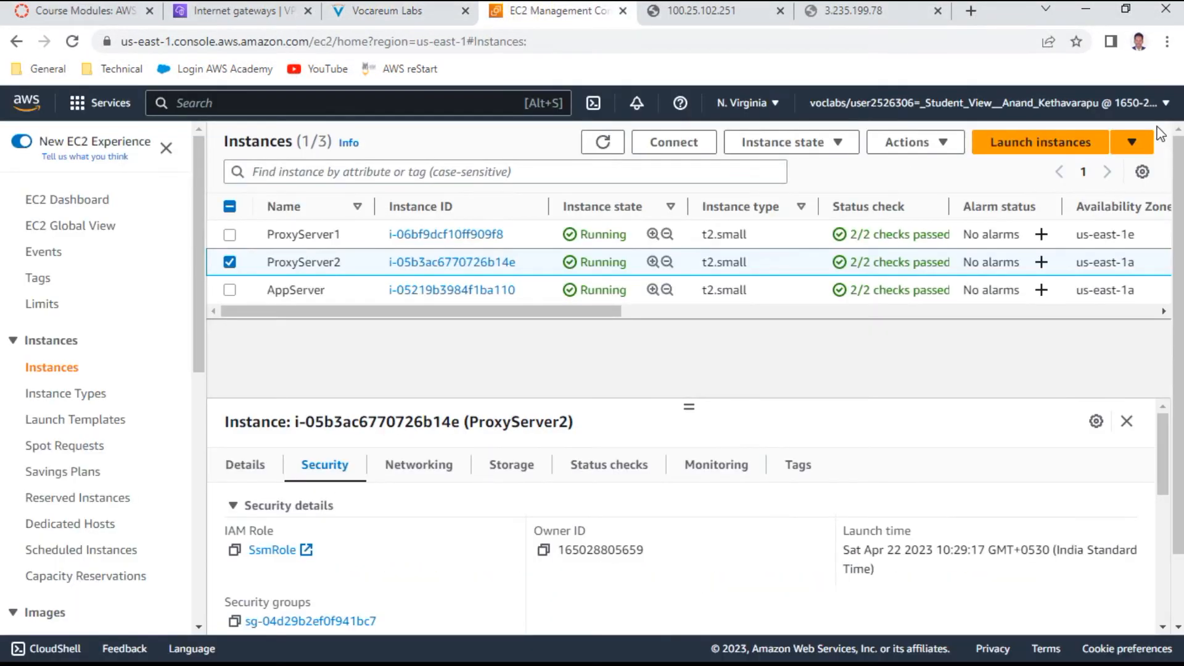
left_click(945, 145)
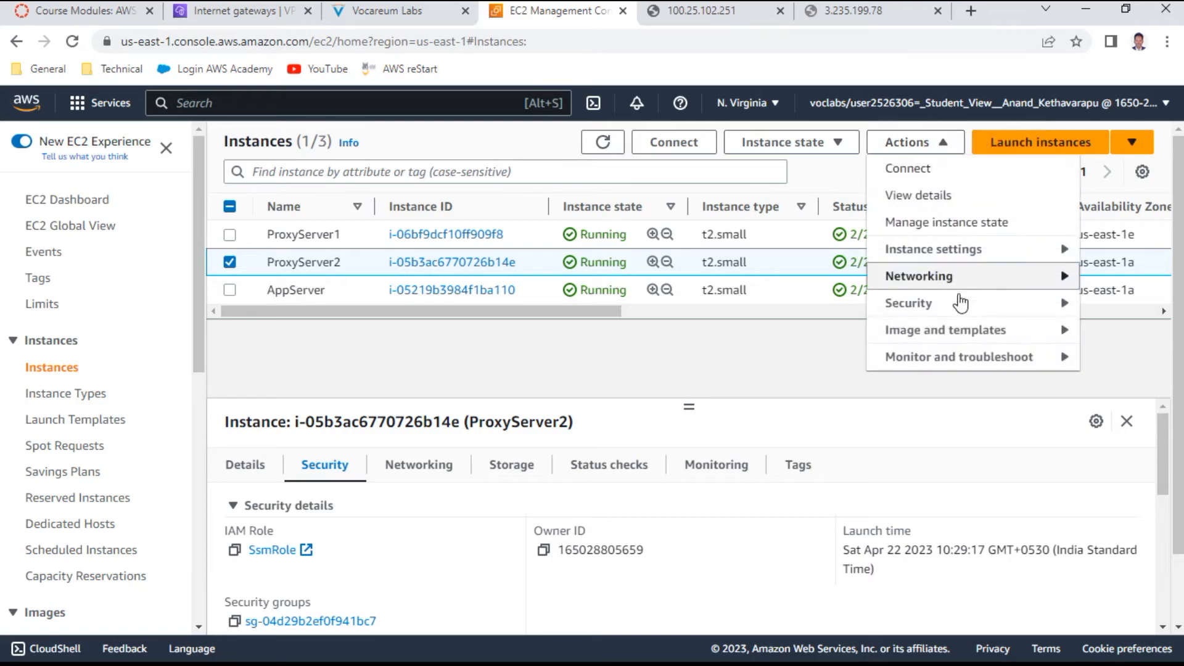
mouse_move(953, 308)
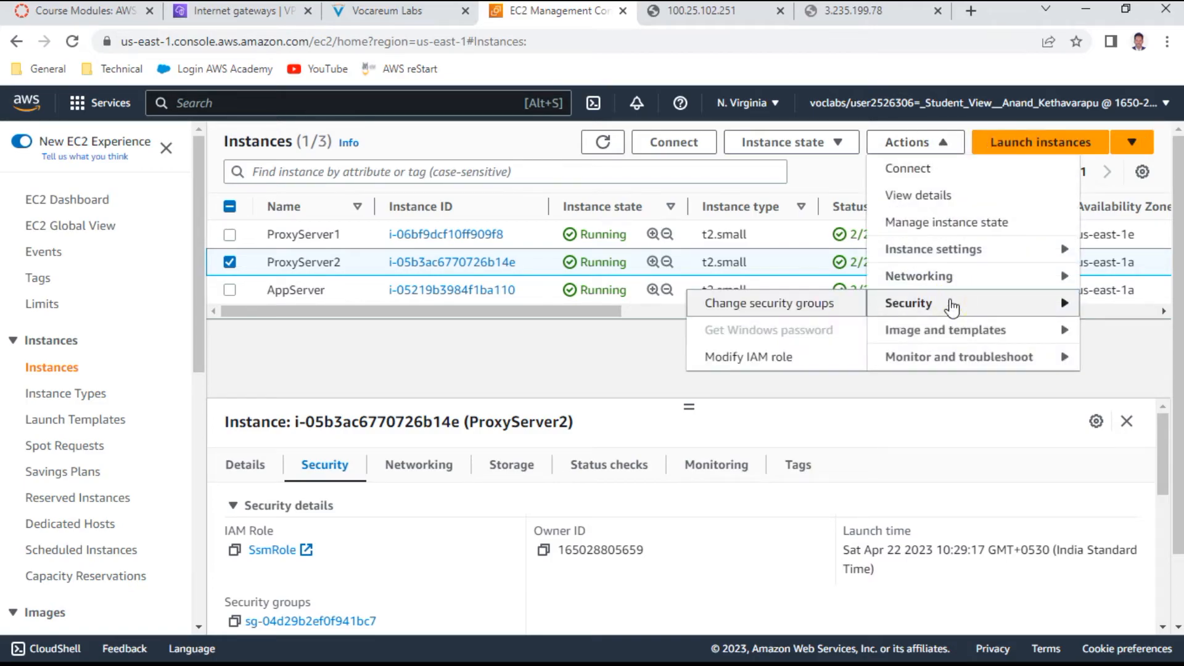
left_click(853, 317)
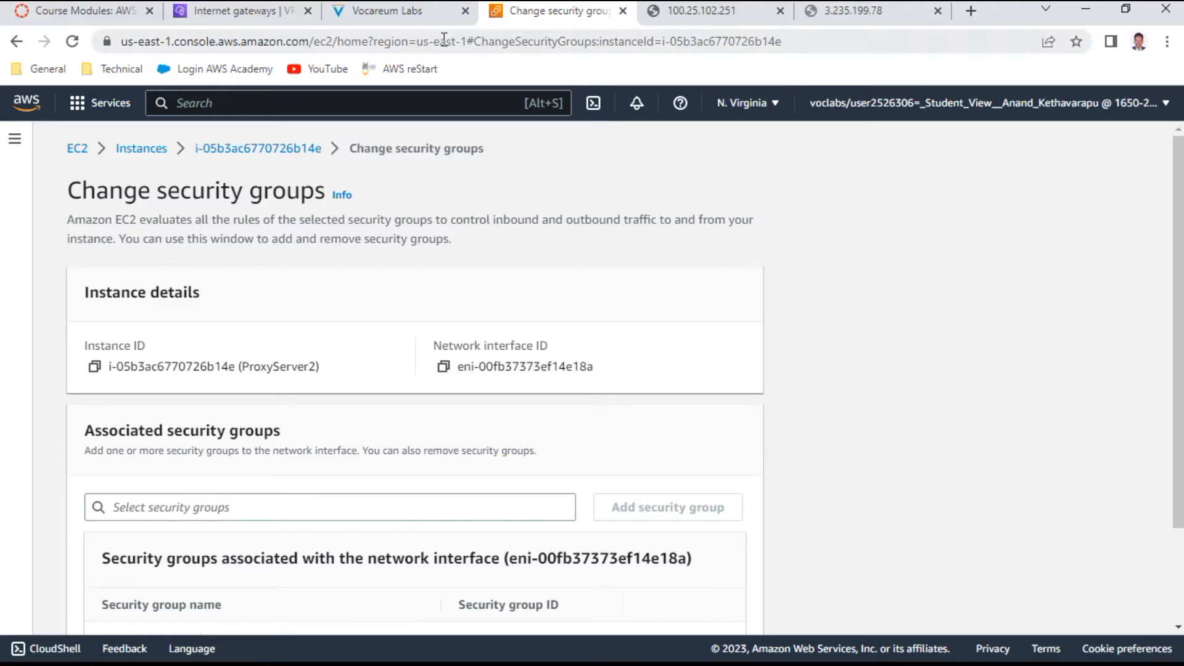
Step: Consult the lab instructions and add the ProxySG security group (sg-0d1d4b4e0af02d102) to ProxyServer2's network interface
left_click(423, 18)
scroll(548, 469, "down", 1)
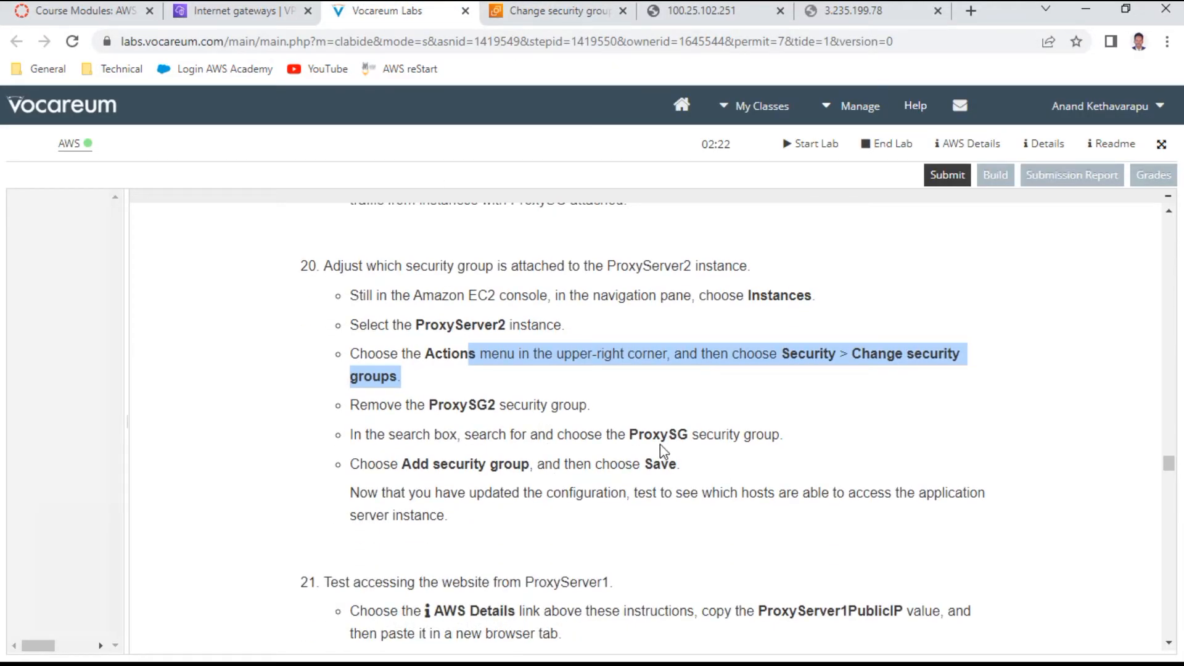
left_click(589, 13)
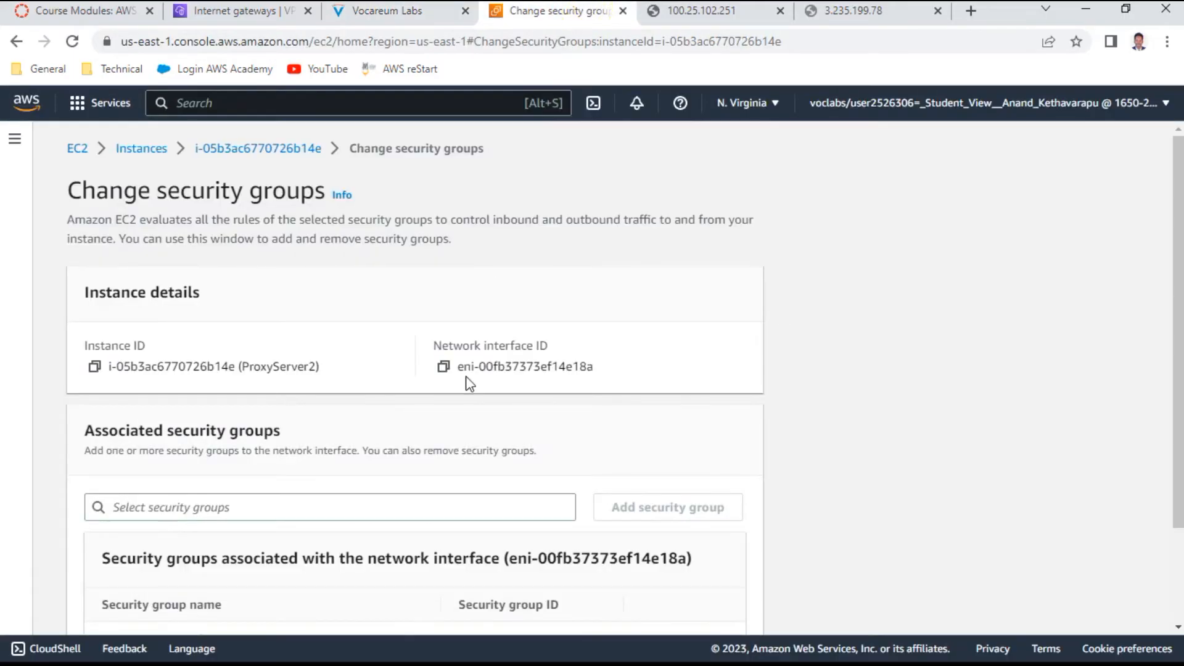
scroll(467, 387, "down", 1)
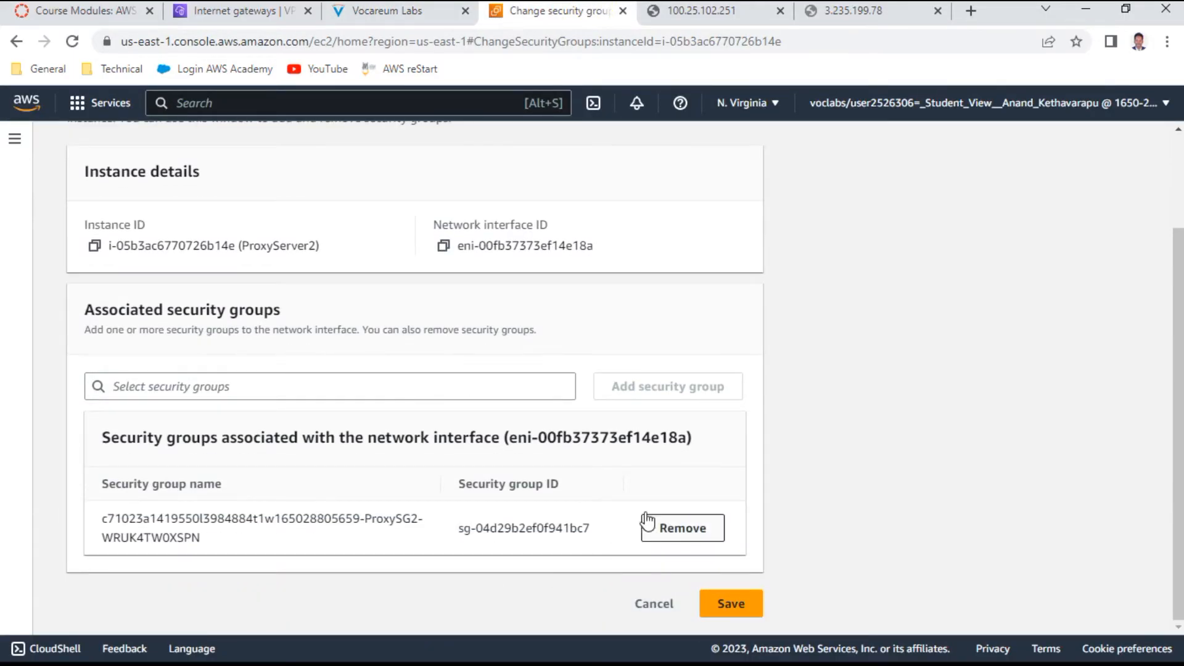
left_click(469, 395)
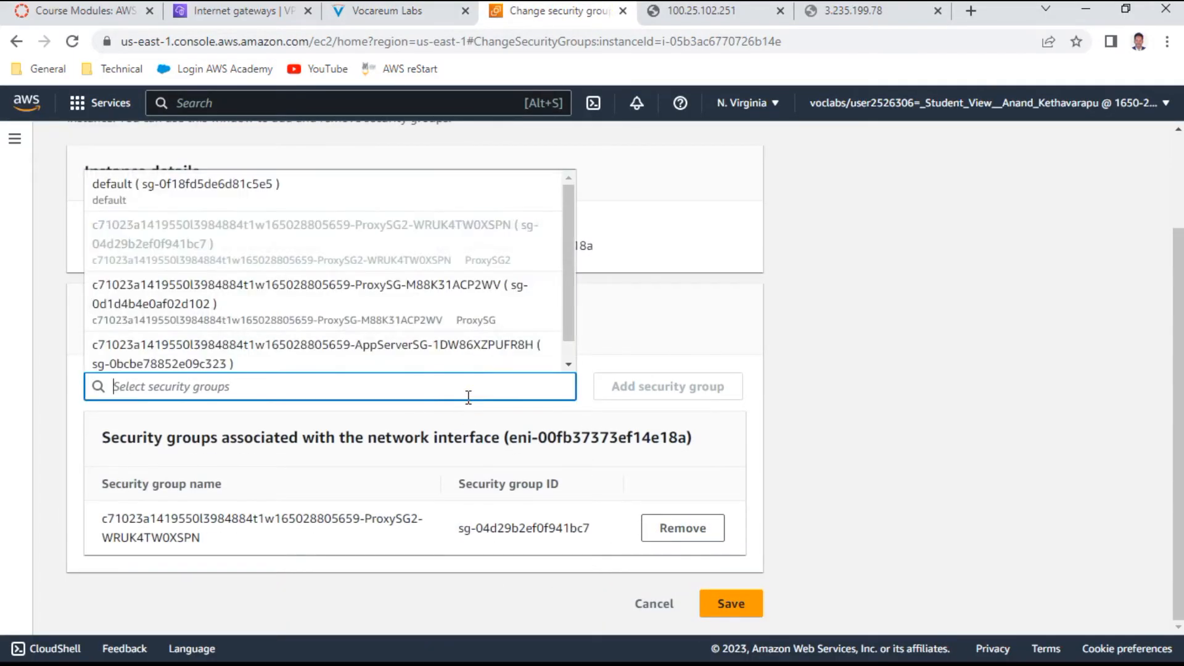
scroll(350, 289, "down", 1)
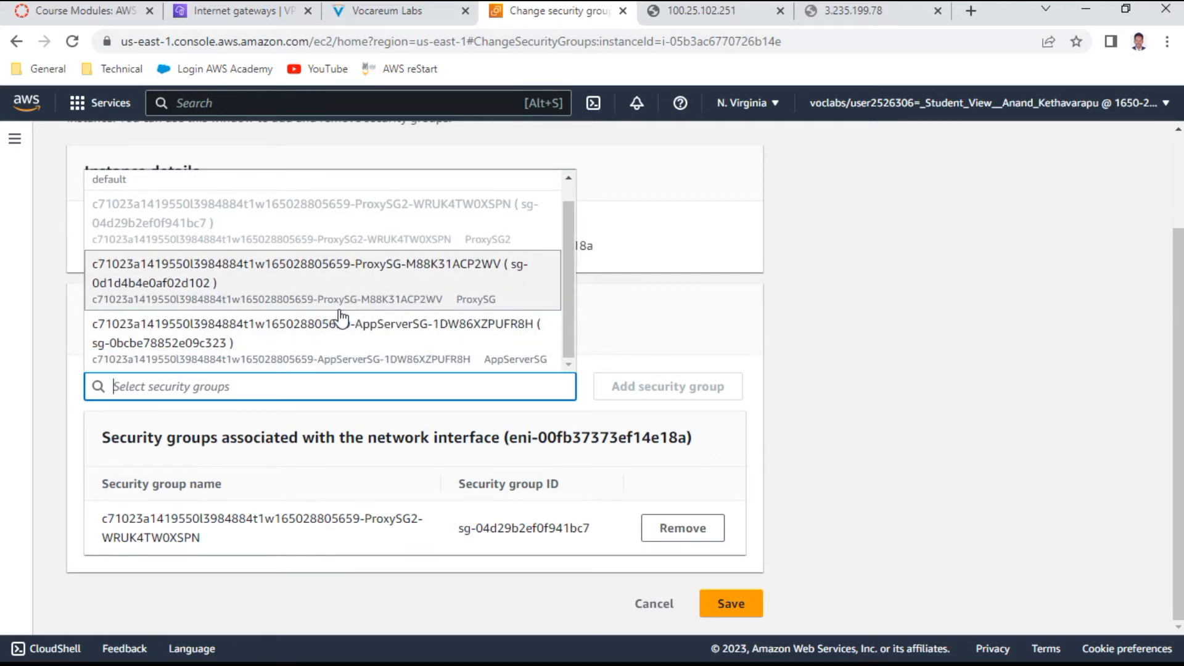
left_click(468, 290)
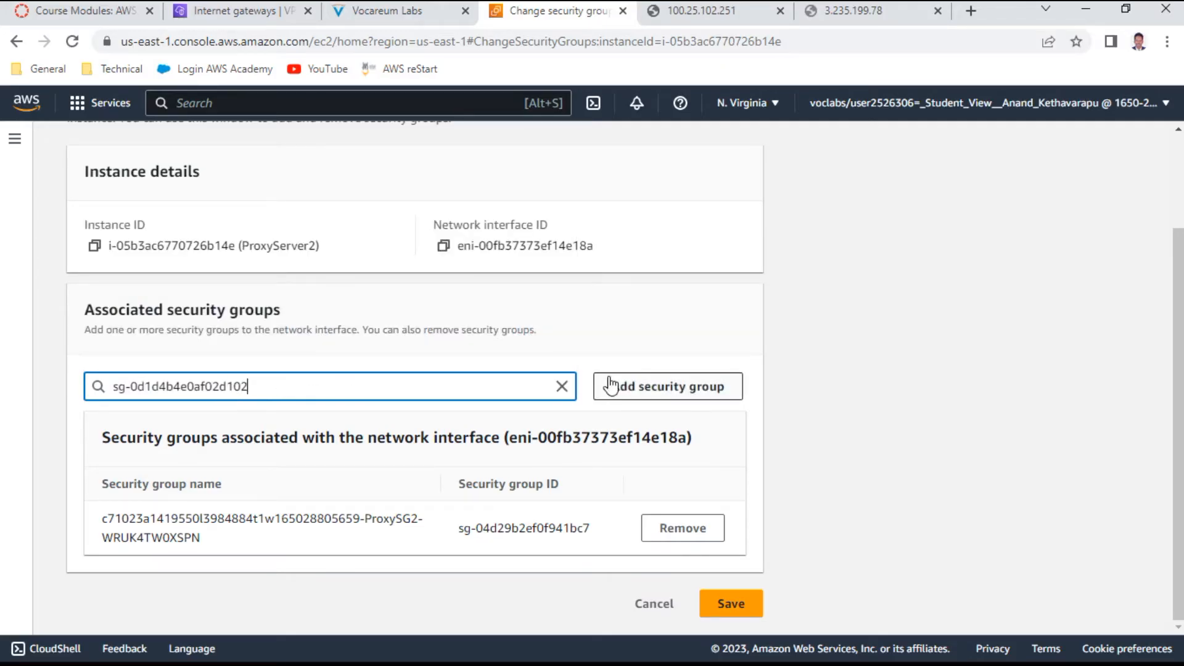
left_click(682, 390)
Step: Remove the ProxySG2 security group from ProxyServer2 and save the security group changes
scroll(499, 468, "down", 1)
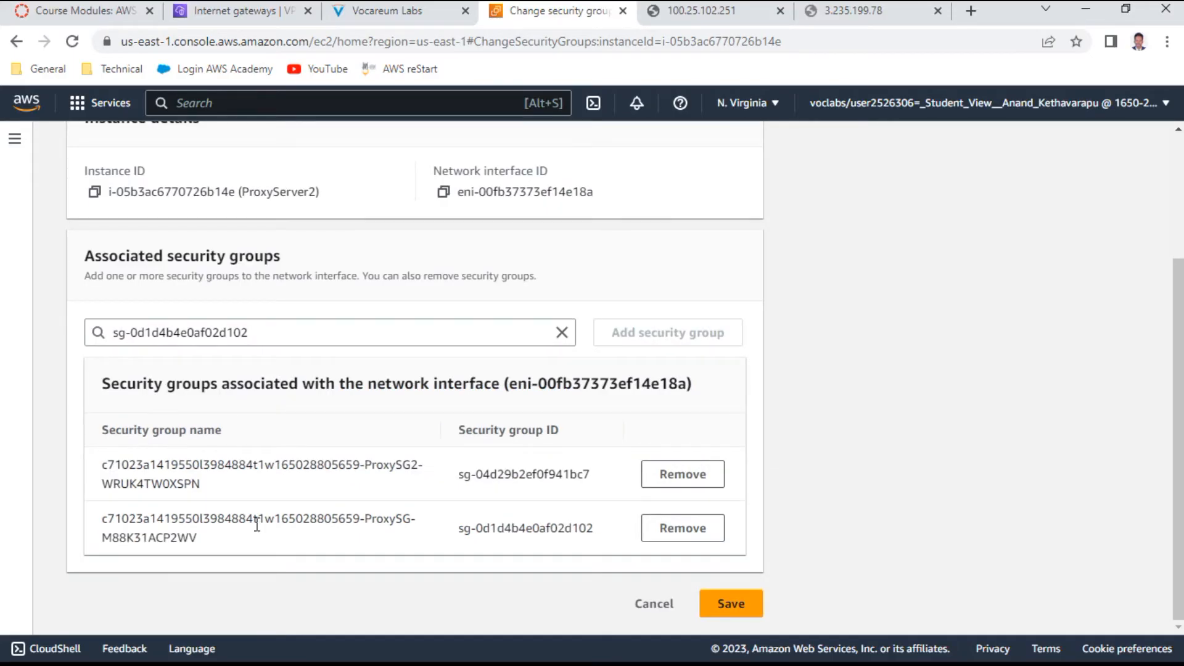
left_click(682, 475)
left_click(733, 602)
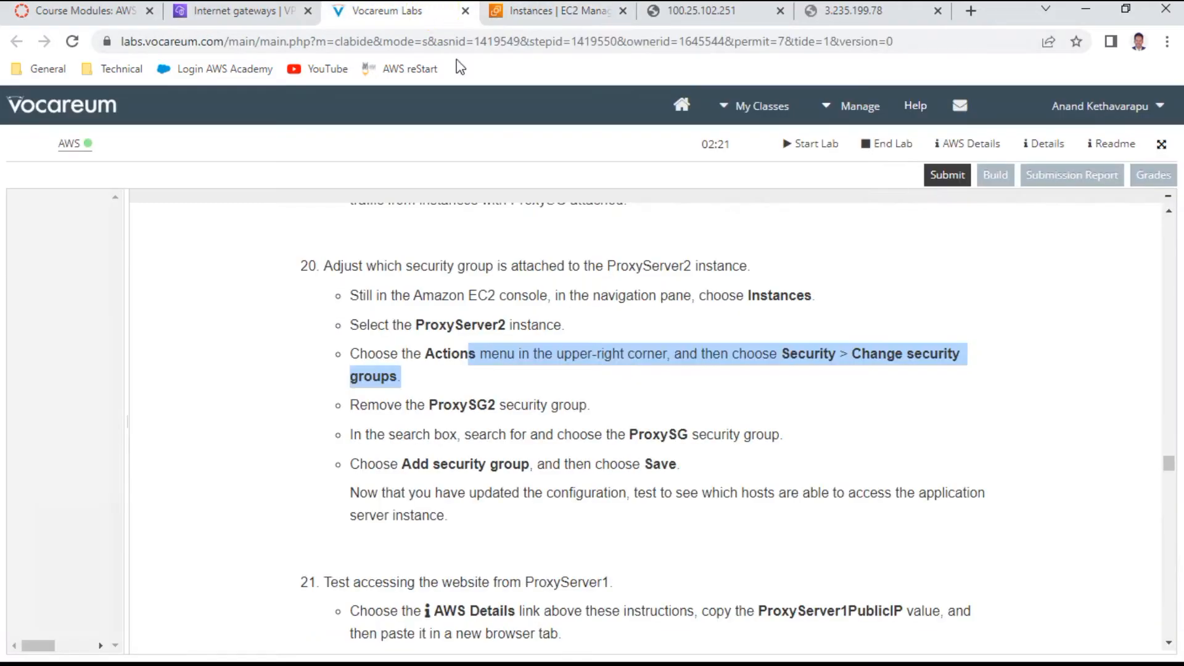
Step: Read lab steps 21 and 22 and test the website by reloading the pages at 100.25.102.251 and 3.235.199.78
left_click(441, 11)
scroll(612, 464, "down", 3)
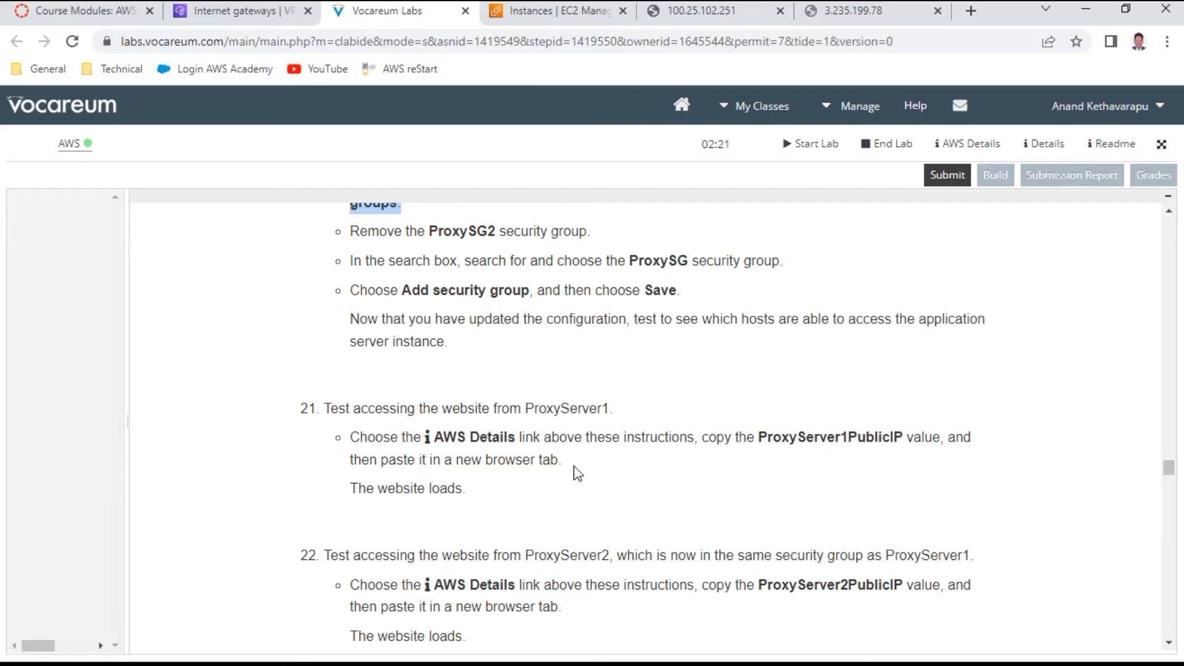
left_click(730, 13)
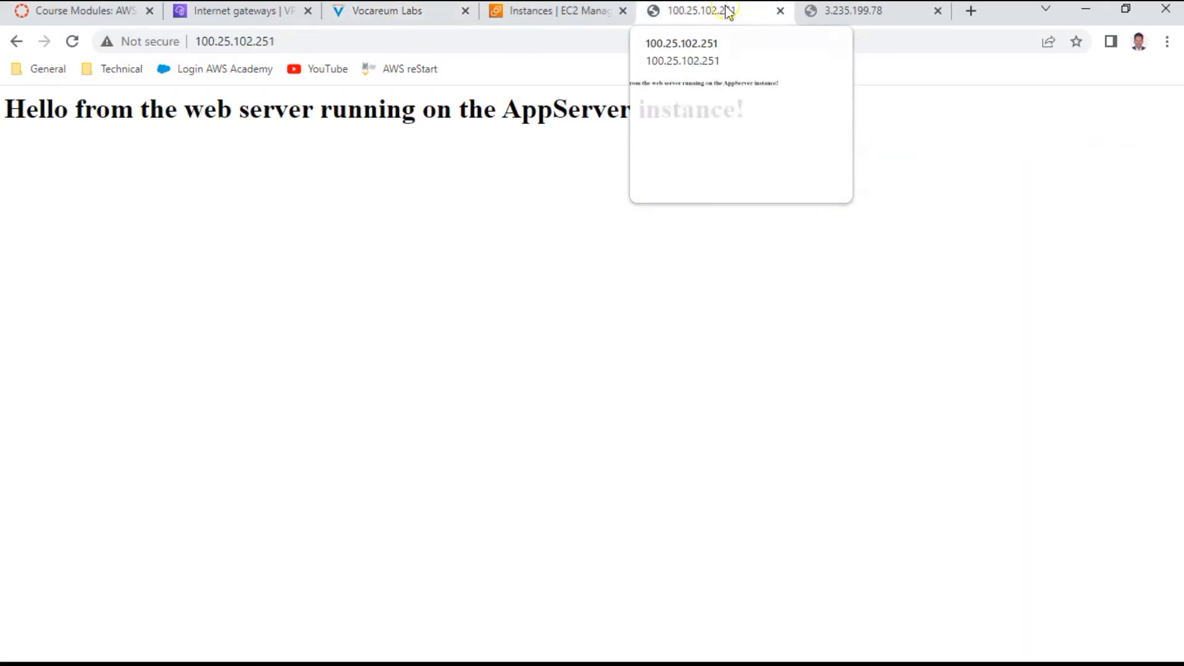
left_click(70, 43)
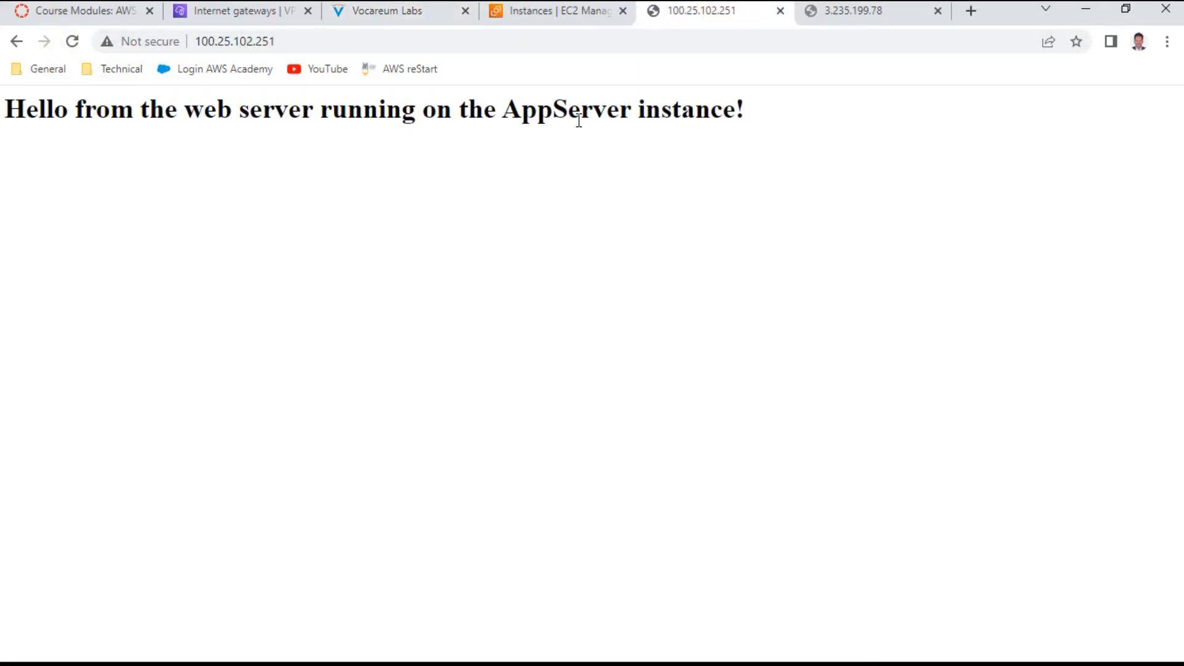
left_click(860, 10)
left_click(78, 46)
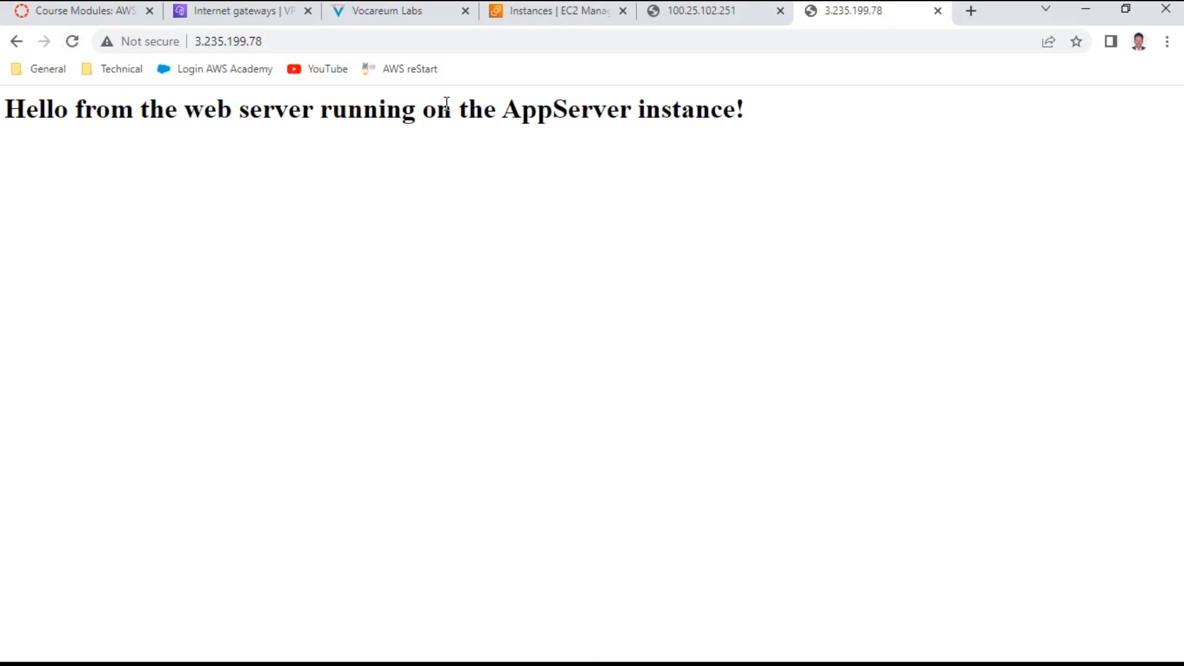
left_click_drag(447, 111, 880, 146)
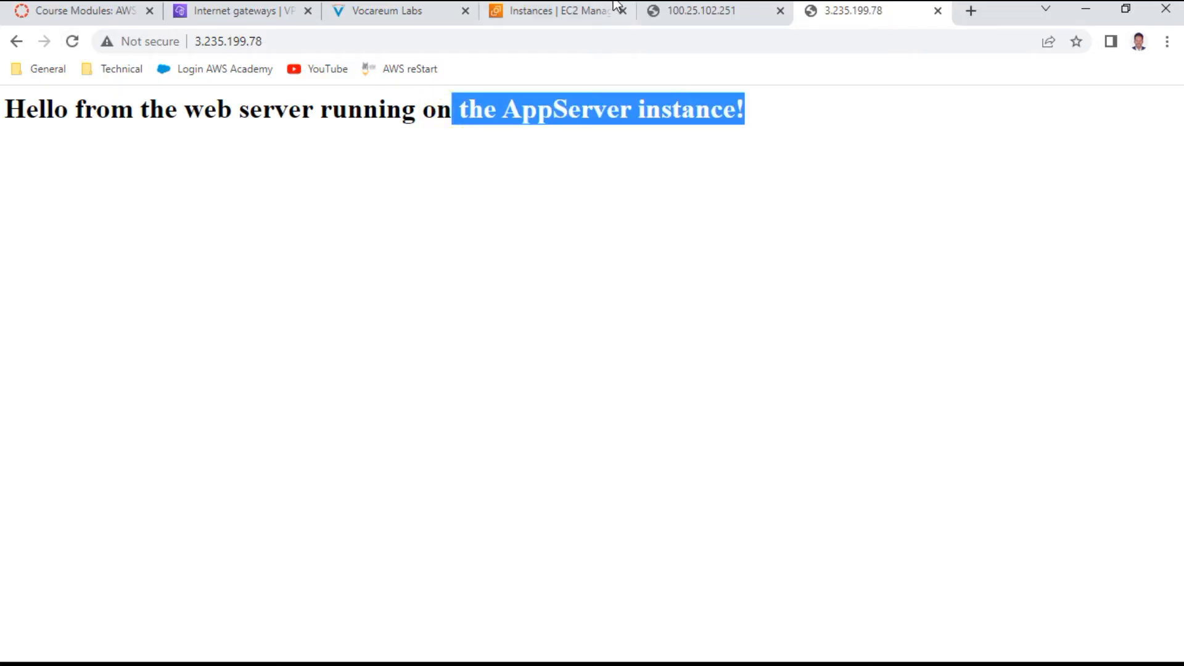
Step: Return to the lab instructions, read through step 23, and close both browser tabs showing the application server website
left_click(573, 19)
left_click(401, 18)
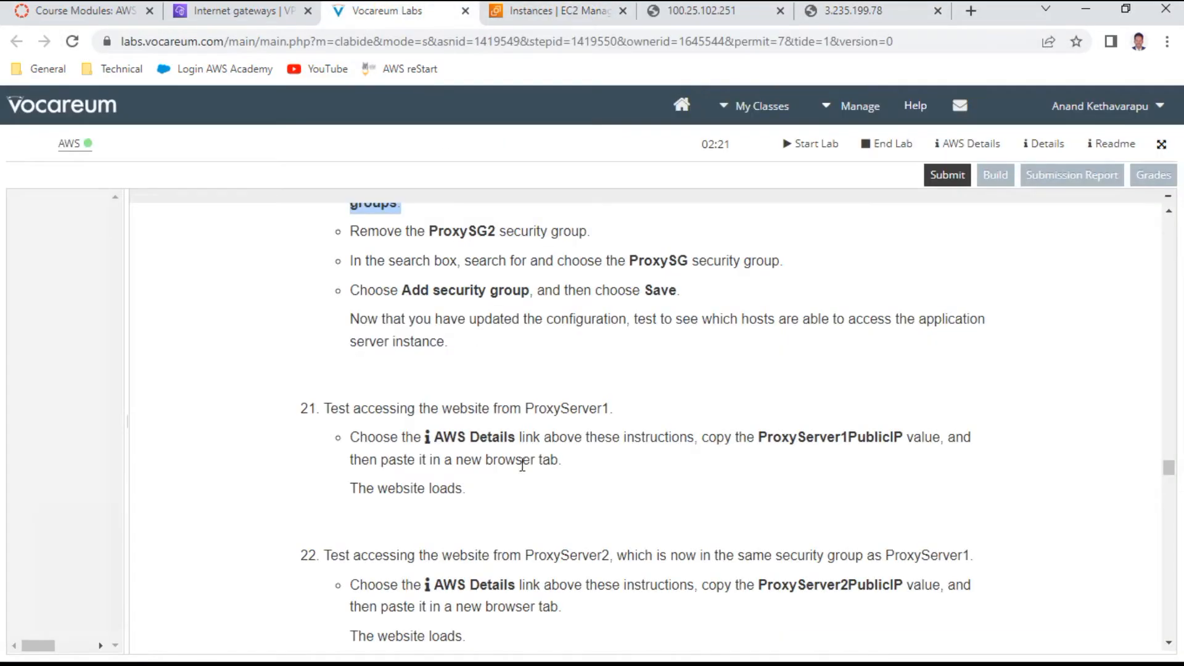
scroll(523, 464, "down", 1)
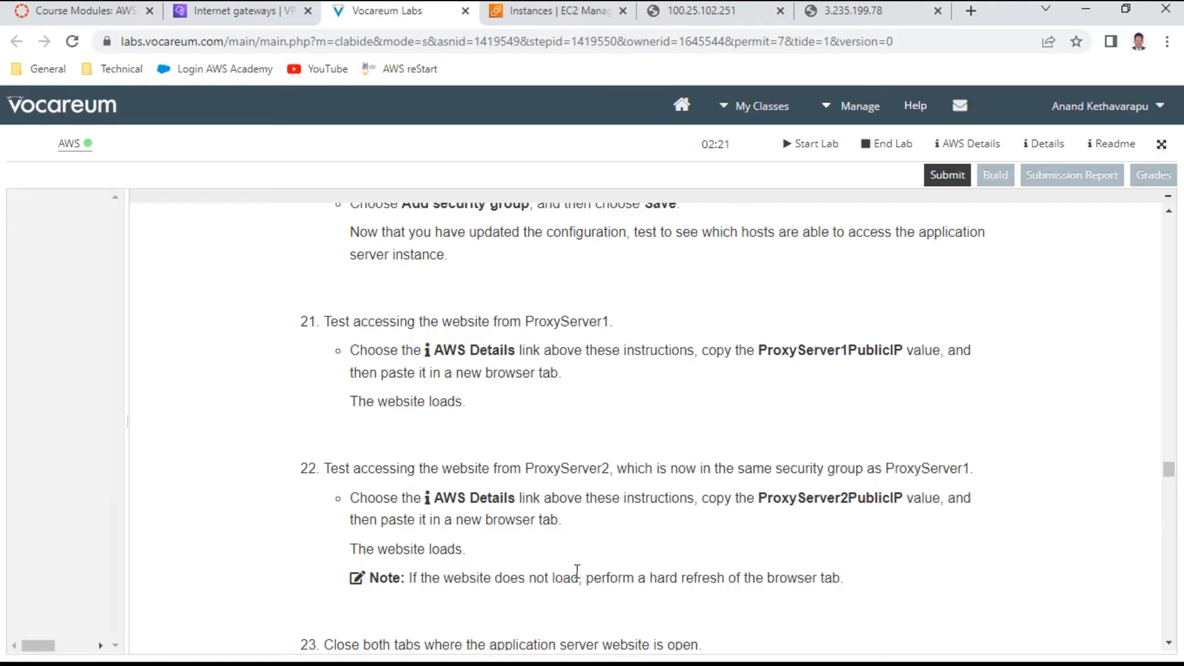
left_click_drag(543, 578, 852, 588)
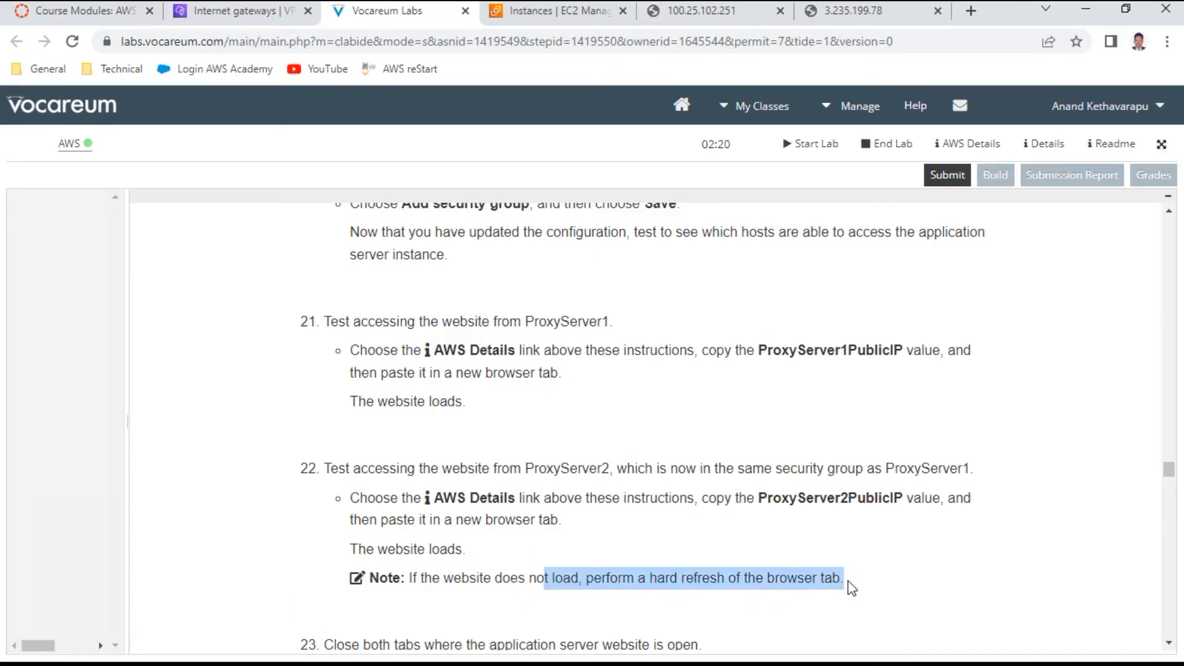
scroll(810, 468, "down", 2)
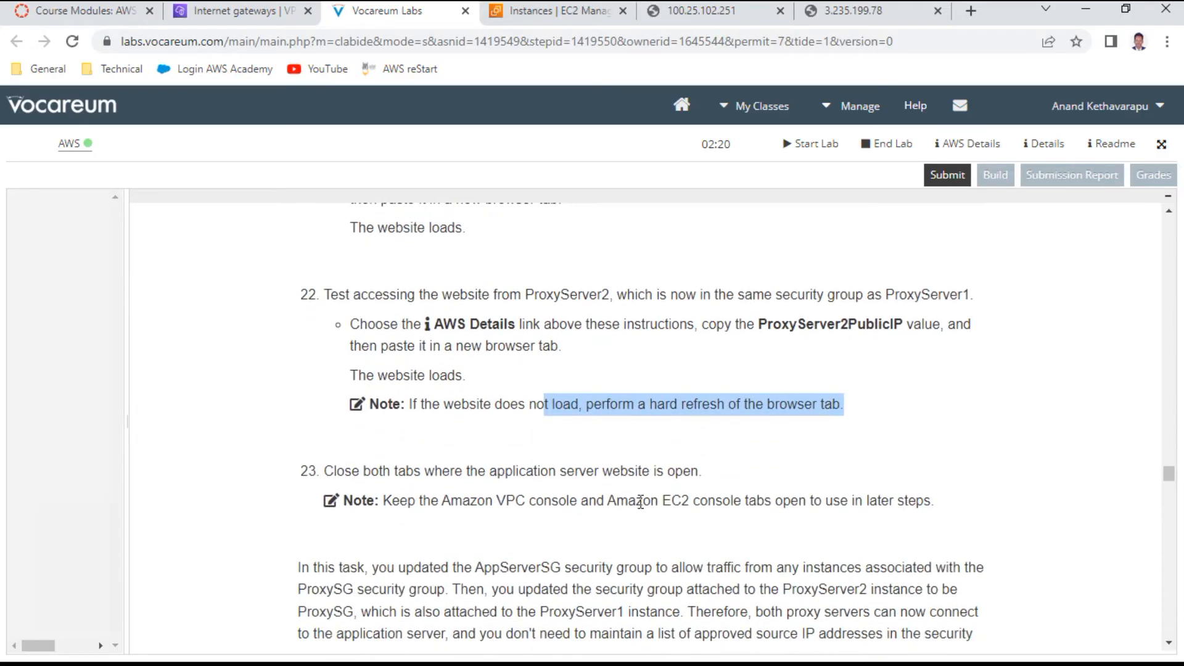
scroll(630, 389, "down", 3)
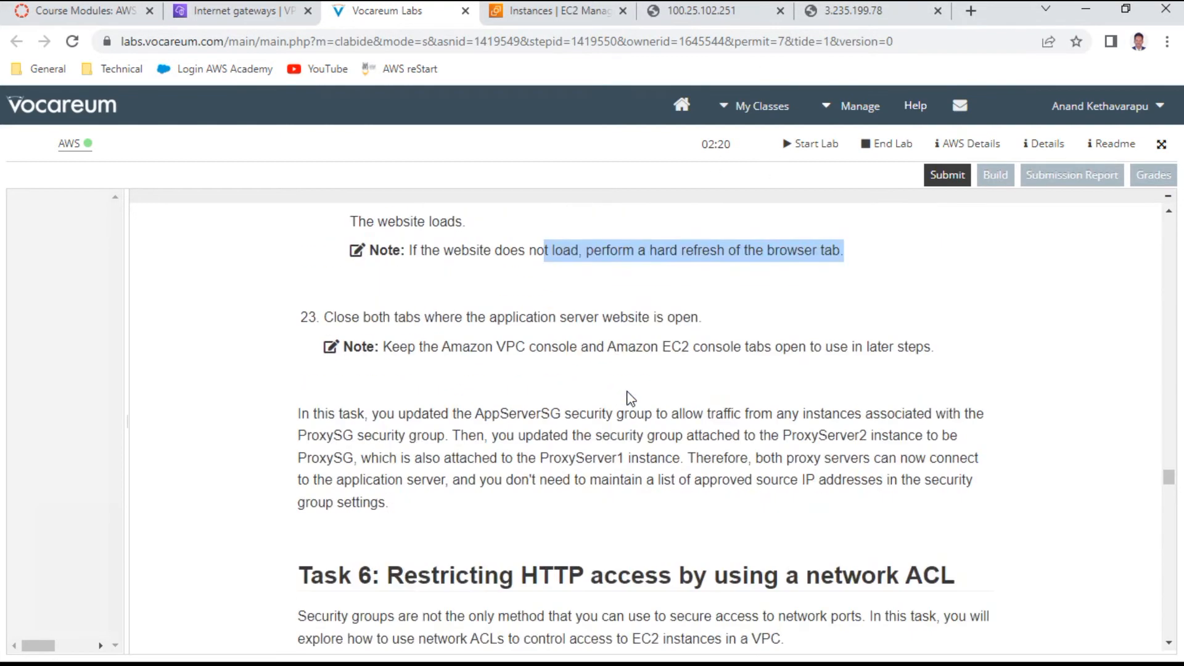
scroll(629, 391, "up", 3)
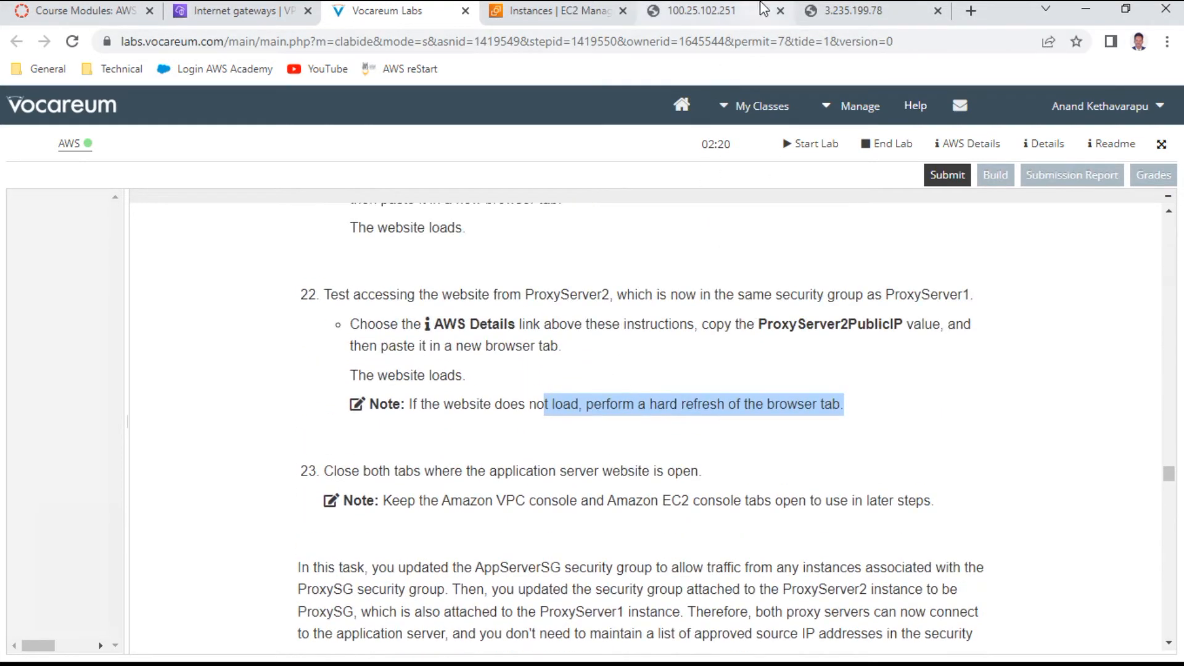
left_click(780, 11)
left_click(781, 11)
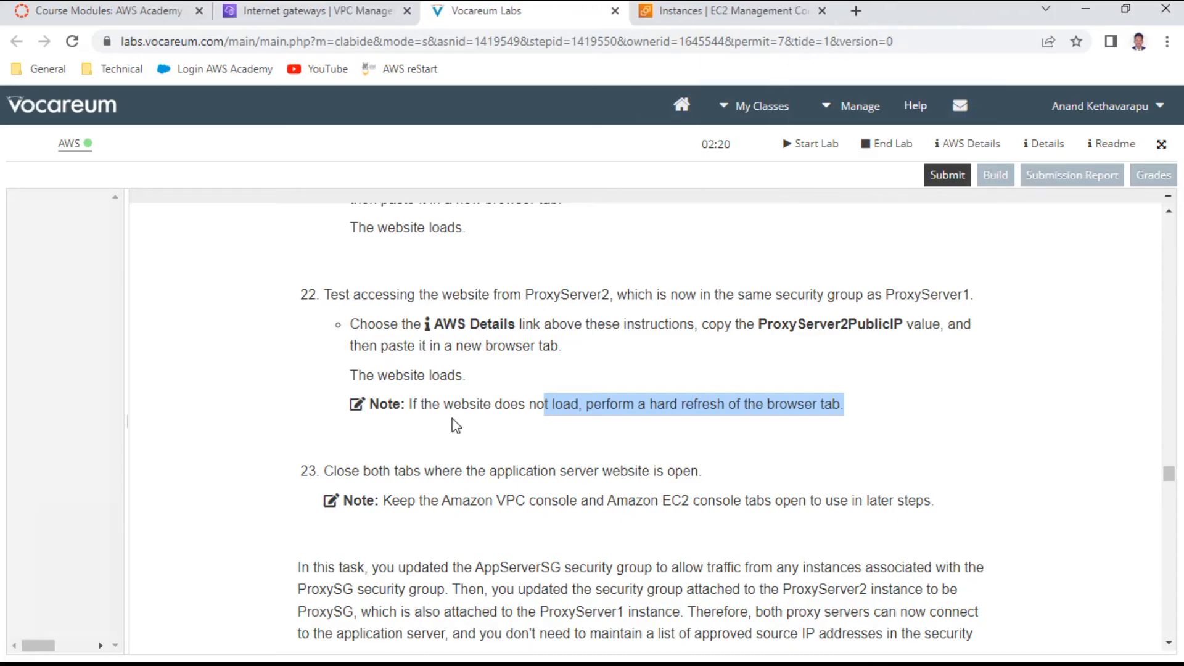
Step: Read the Task 6 instructions on restricting HTTP access by using a network ACL, including step 24
scroll(541, 402, "down", 3)
scroll(545, 409, "down", 2)
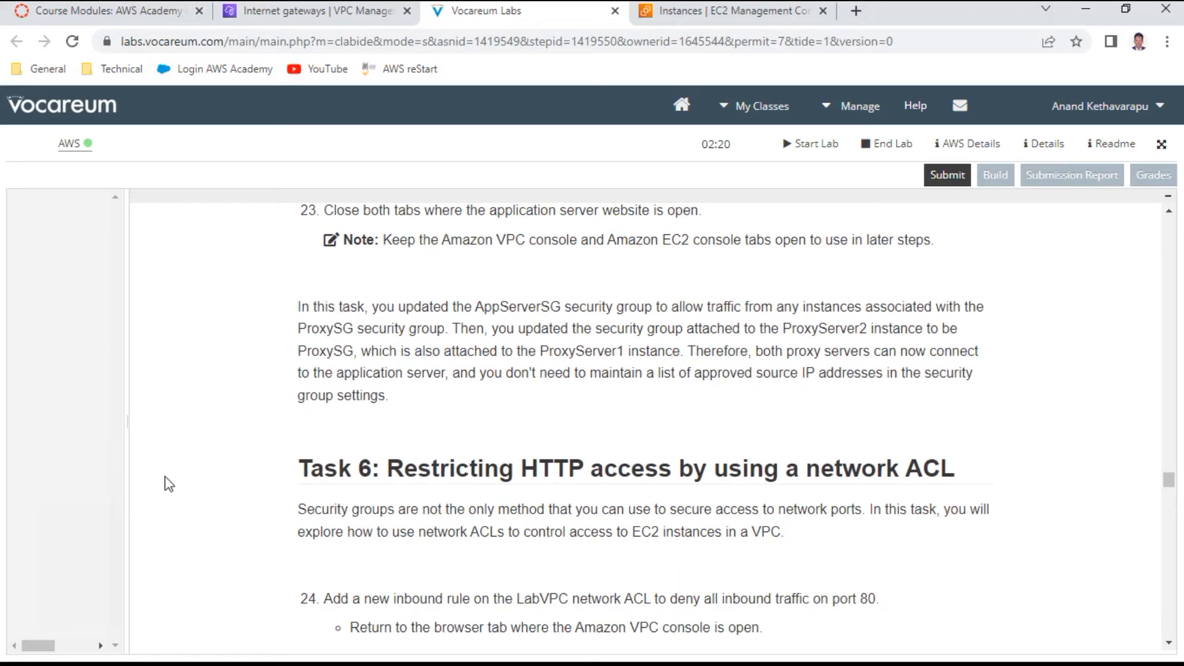
left_click(106, 554)
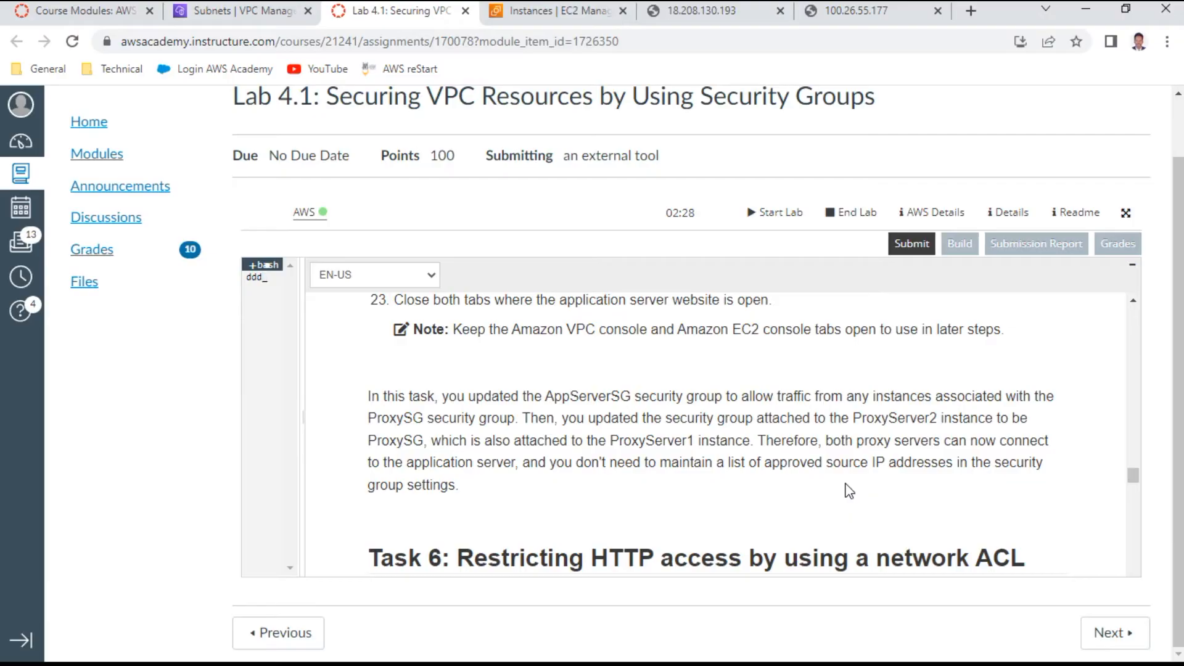
scroll(850, 491, "down", 3)
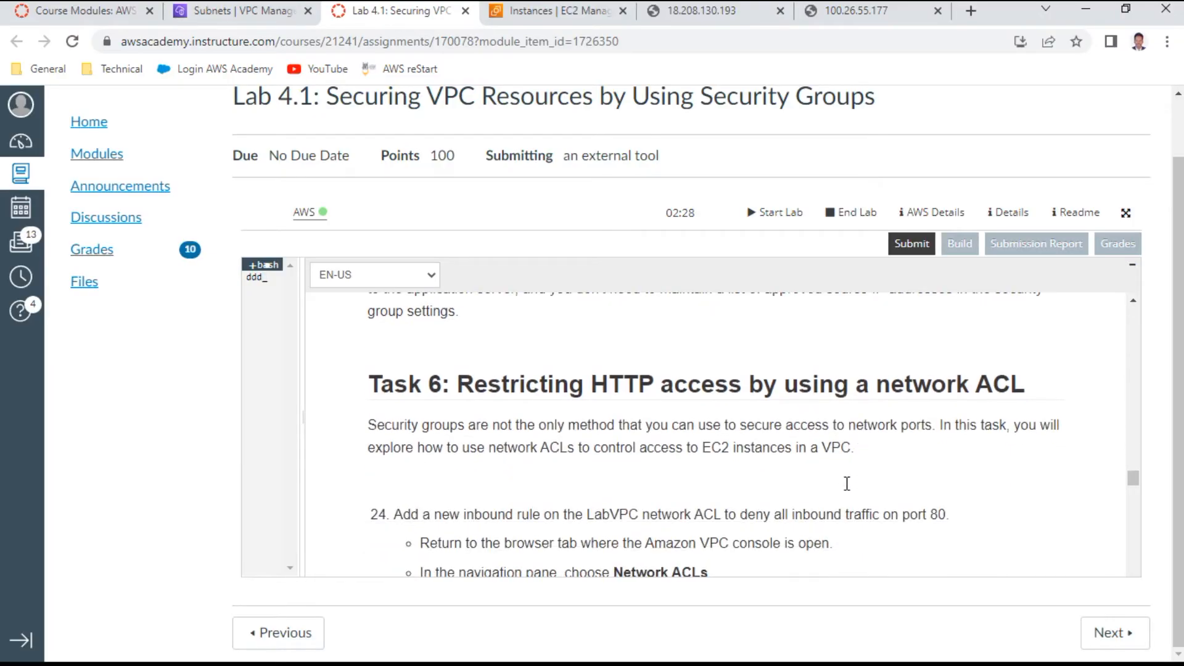
scroll(850, 491, "down", 2)
scroll(849, 490, "up", 2)
scroll(817, 471, "down", 2)
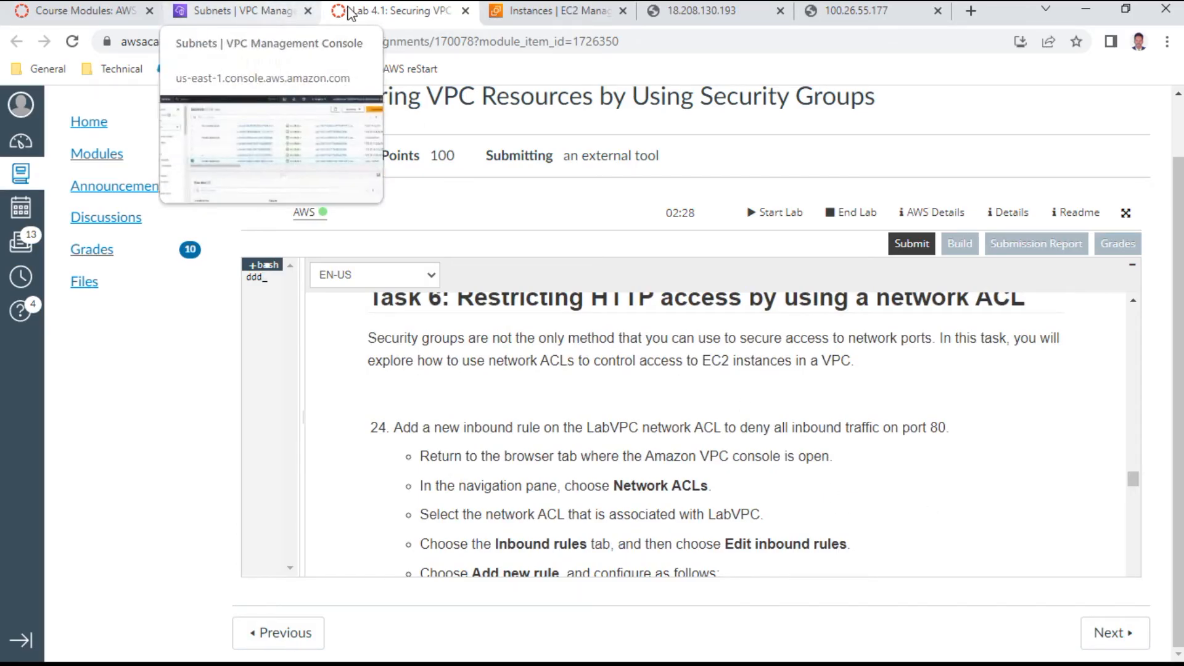
Step: Reorder the browser tabs to put EC2 Instances before the Lab 4.1 instructions and VPC Subnets after them, and return to the instructions
left_click_drag(434, 16, 587, 15)
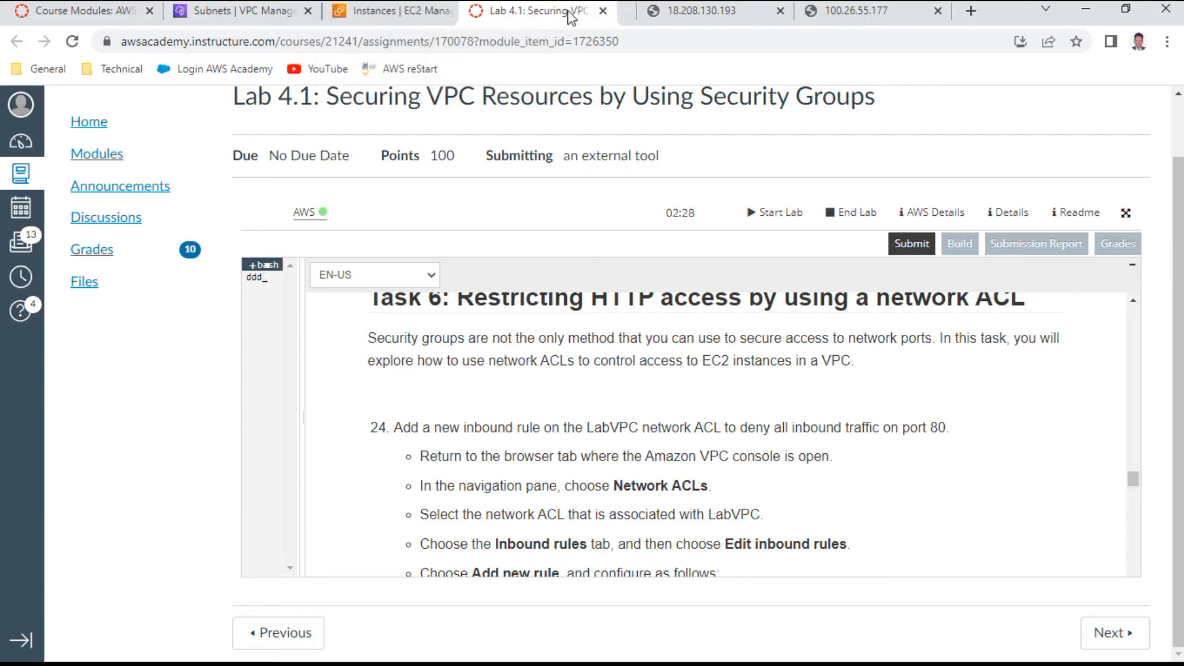
left_click_drag(264, 24, 525, 19)
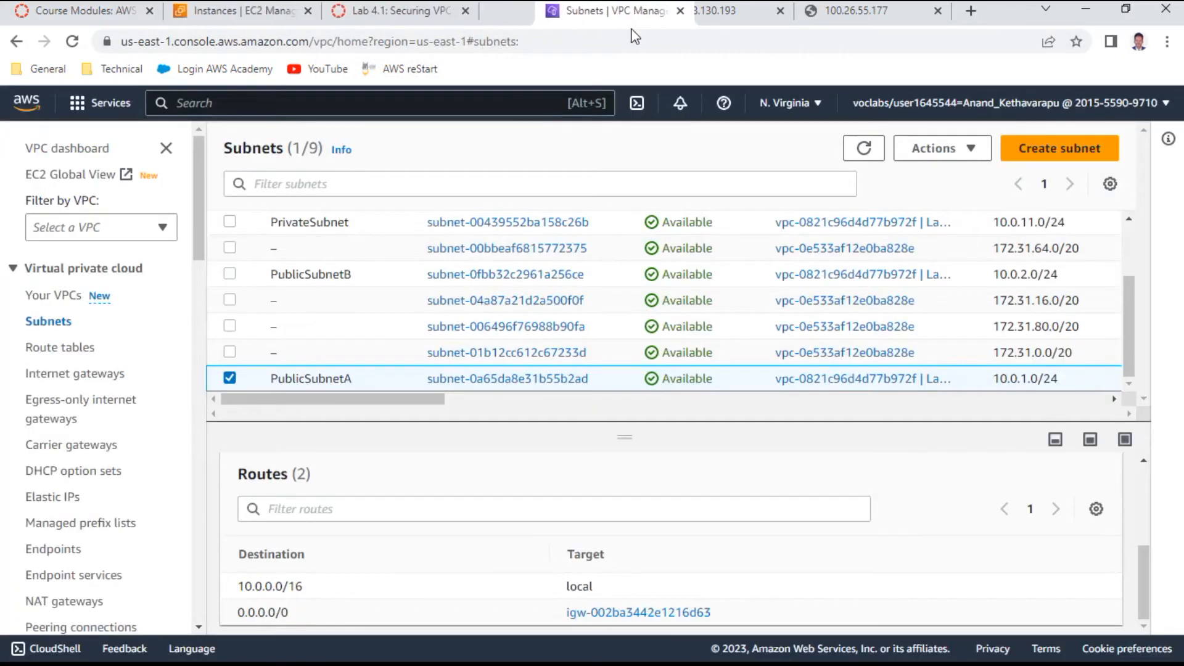
left_click(395, 12)
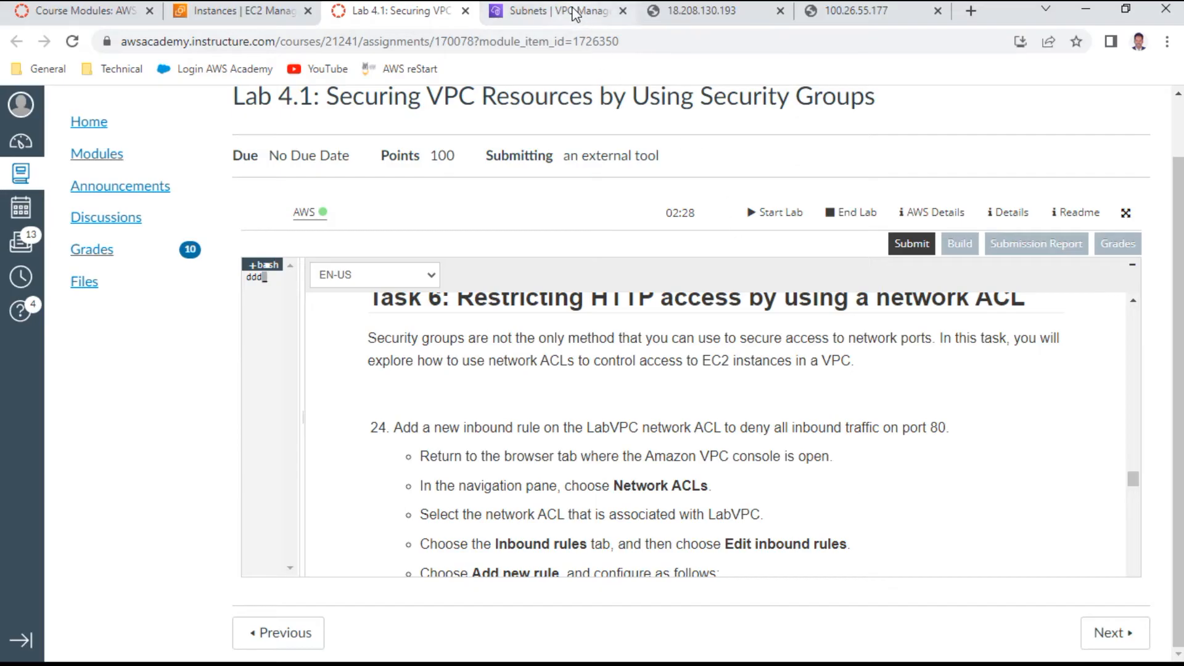
Step: Bring the separated VPC Subnets tab back into the main browser window and place the Lab 4.1 instructions tab directly before it
left_click_drag(574, 14, 99, 21)
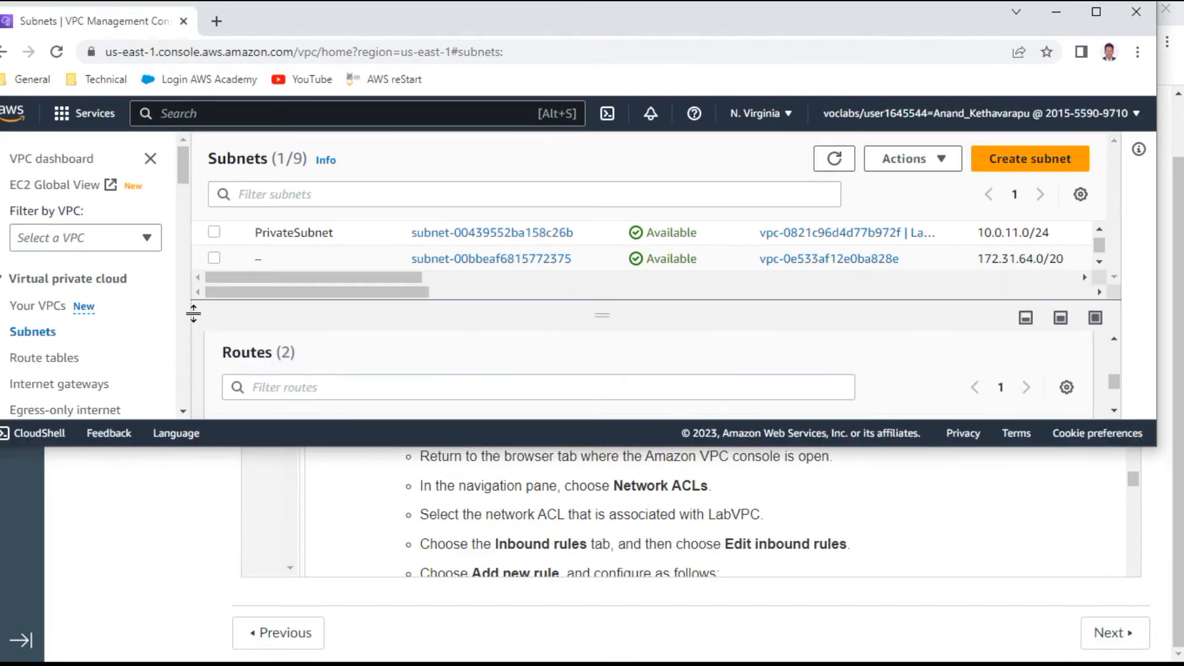
double_click(723, 29)
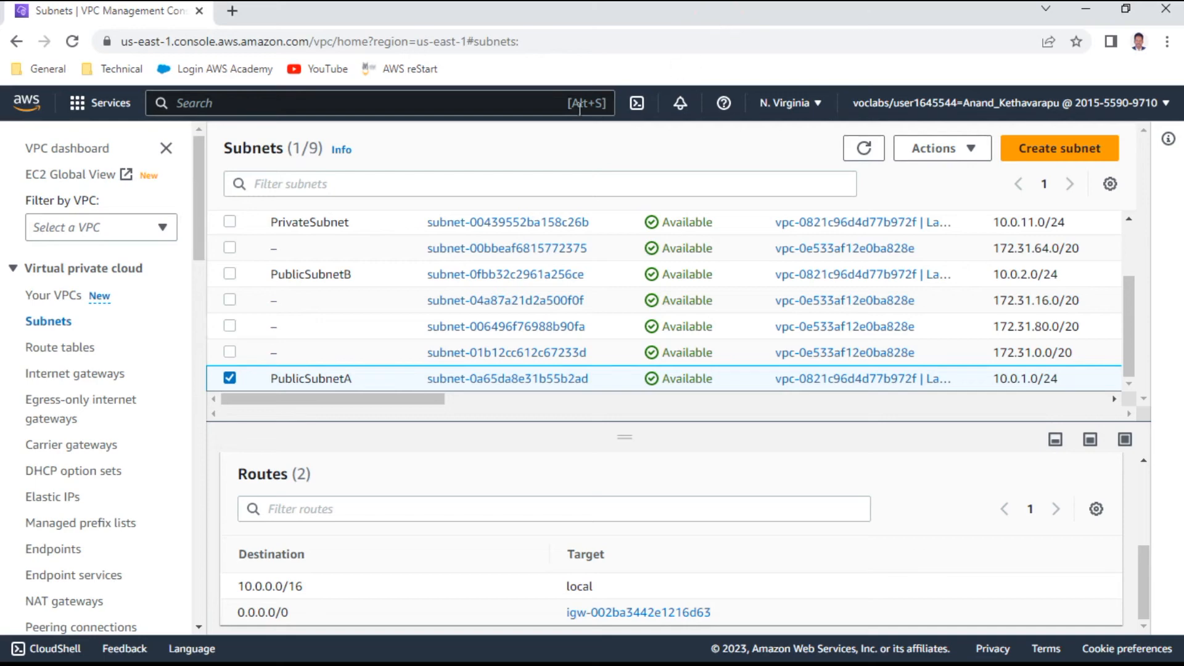
right_click(160, 18)
mouse_move(245, 89)
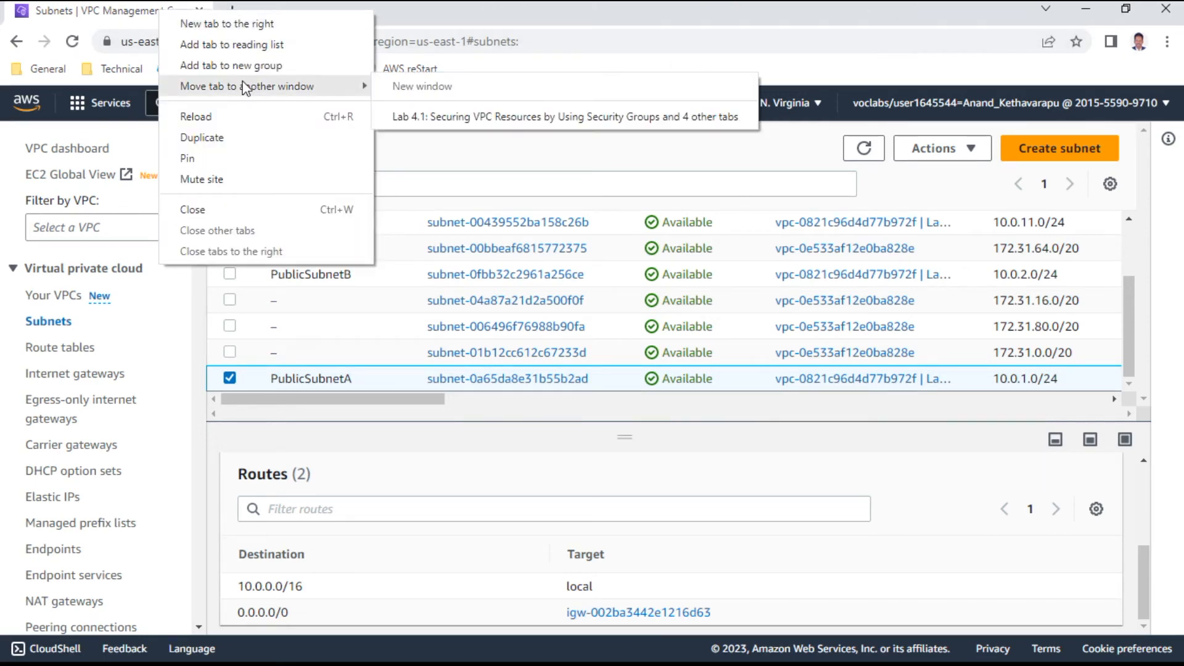
left_click(435, 118)
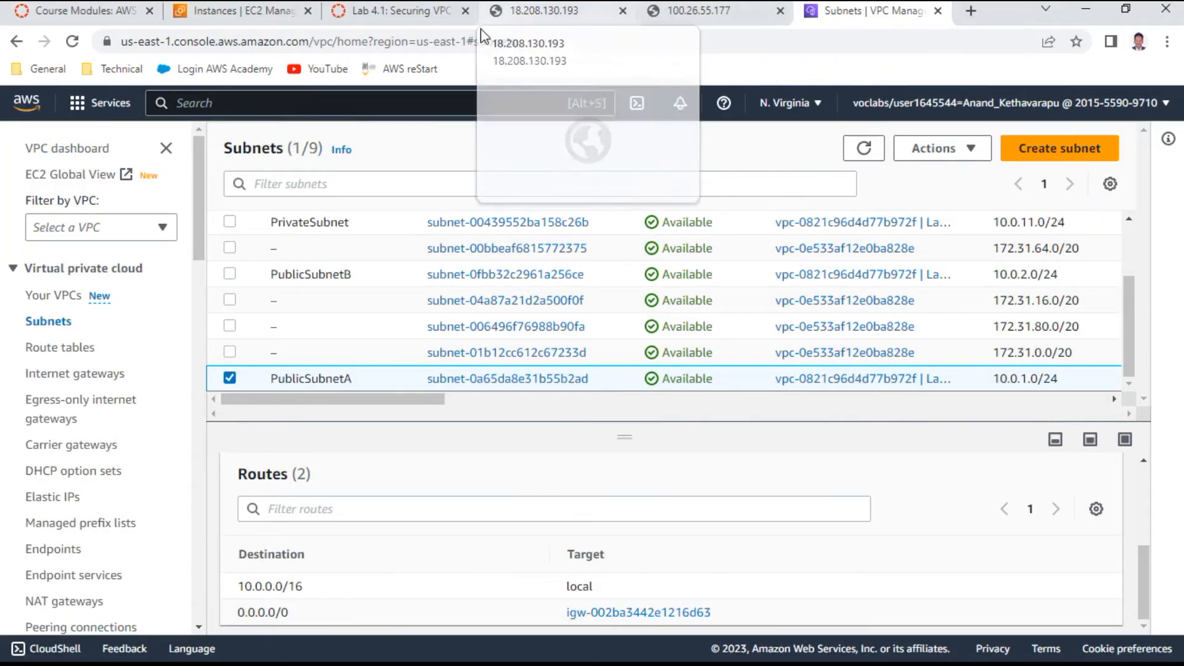
left_click_drag(417, 16, 782, 34)
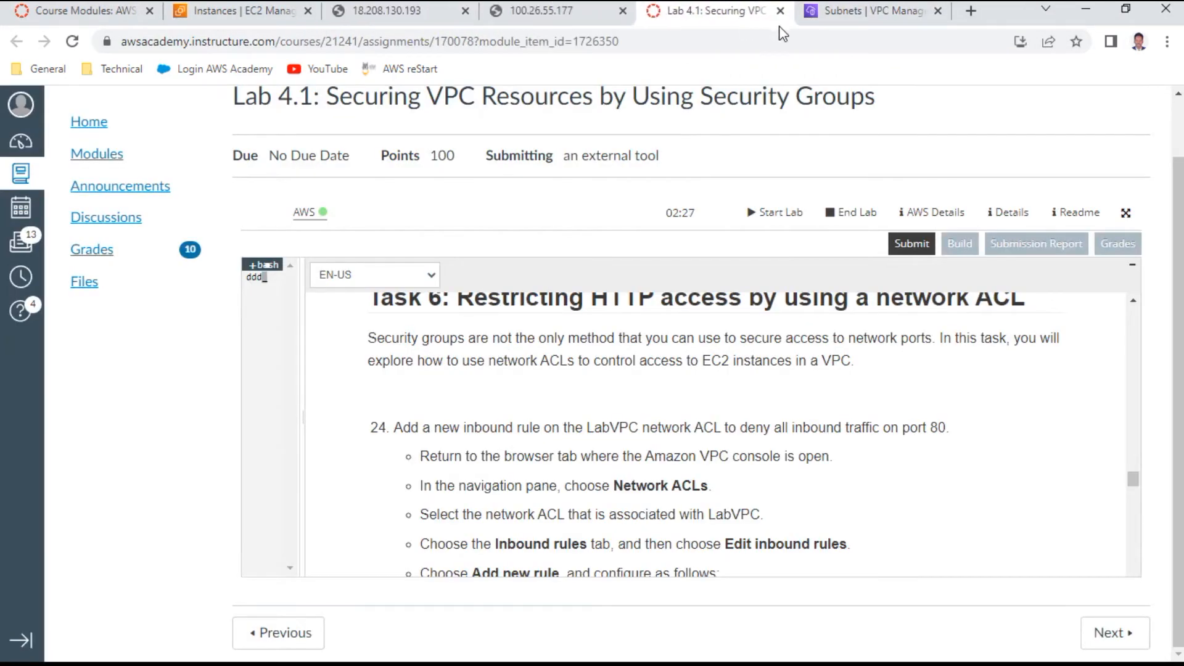
Step: Open the network ACLs in the VPC console and select the one associated with LabVPC
left_click(889, 11)
scroll(126, 334, "down", 3)
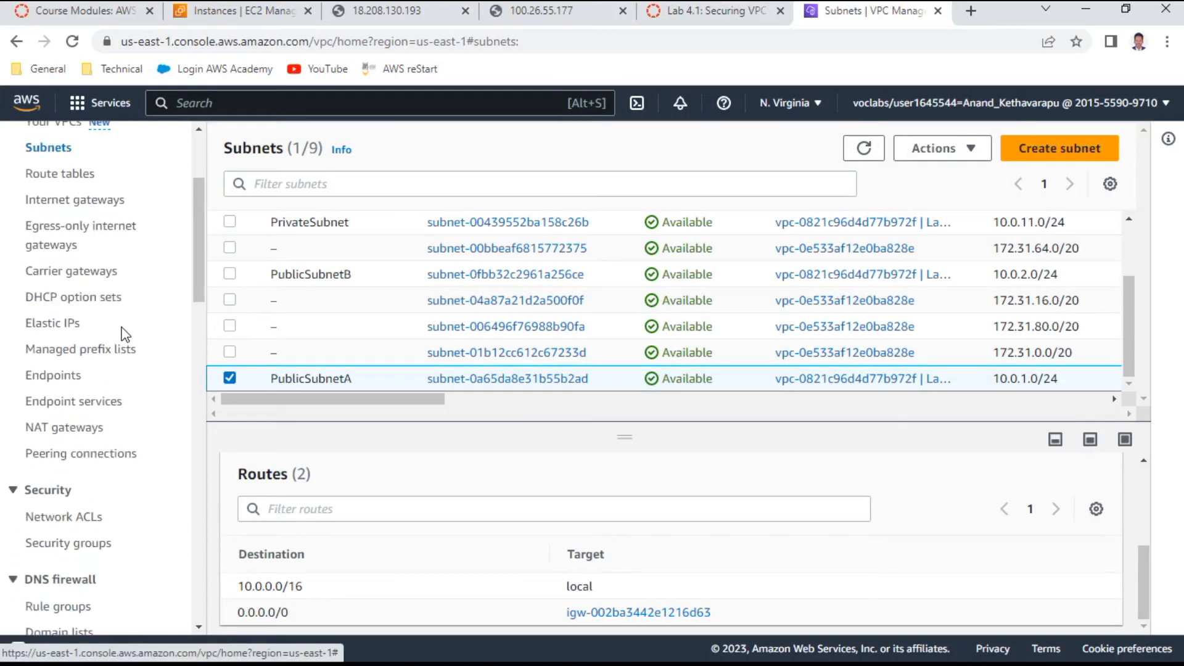
scroll(125, 334, "down", 3)
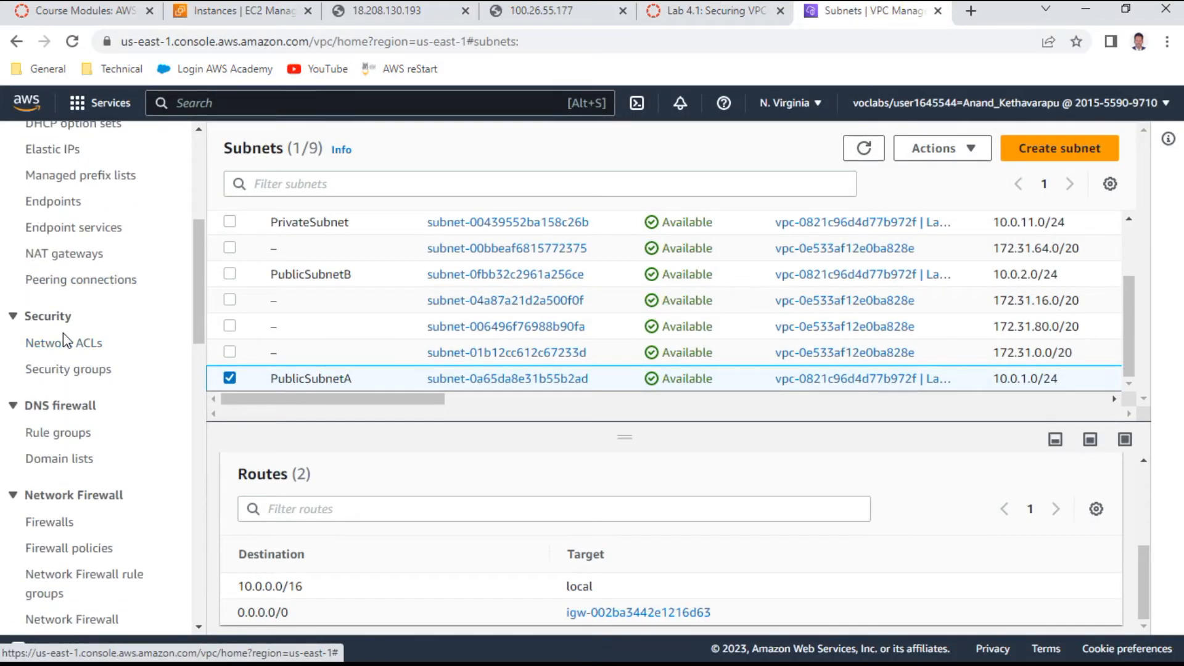
left_click(65, 343)
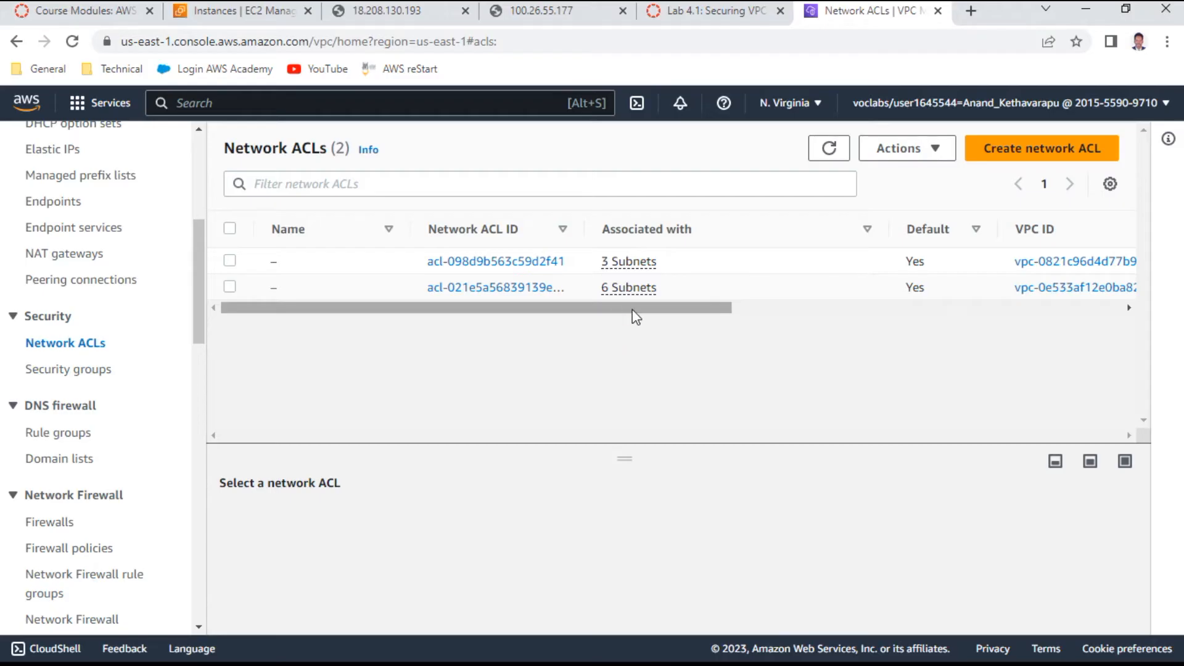
left_click_drag(631, 310, 882, 310)
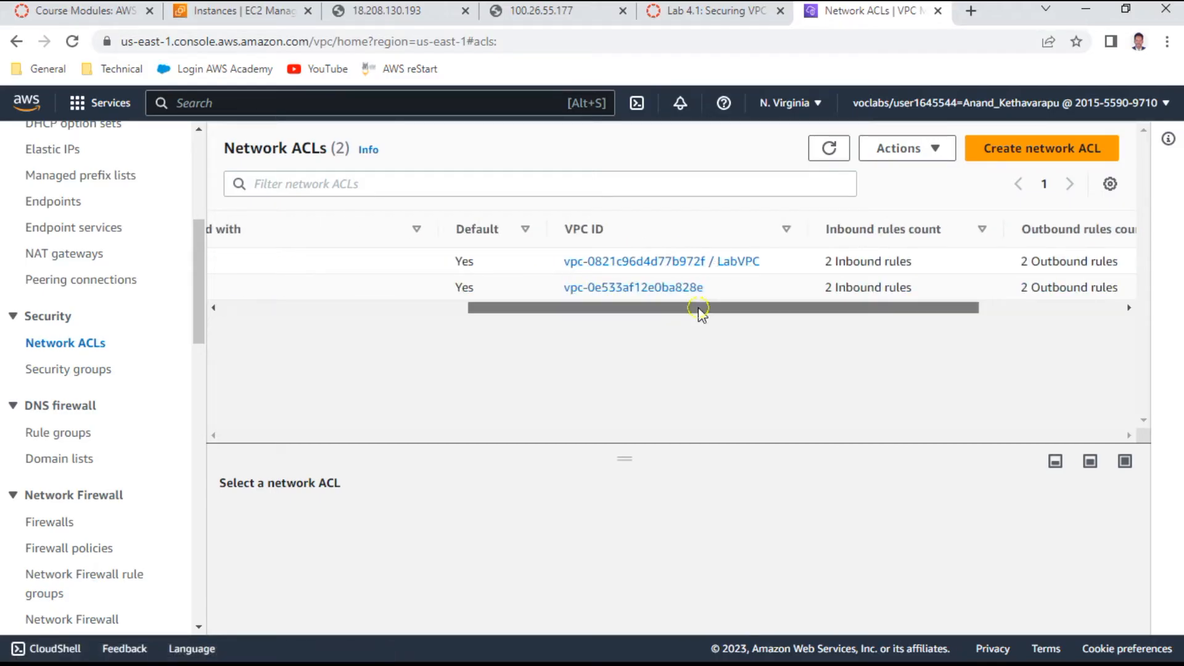
left_click_drag(701, 309, 424, 313)
left_click(230, 261)
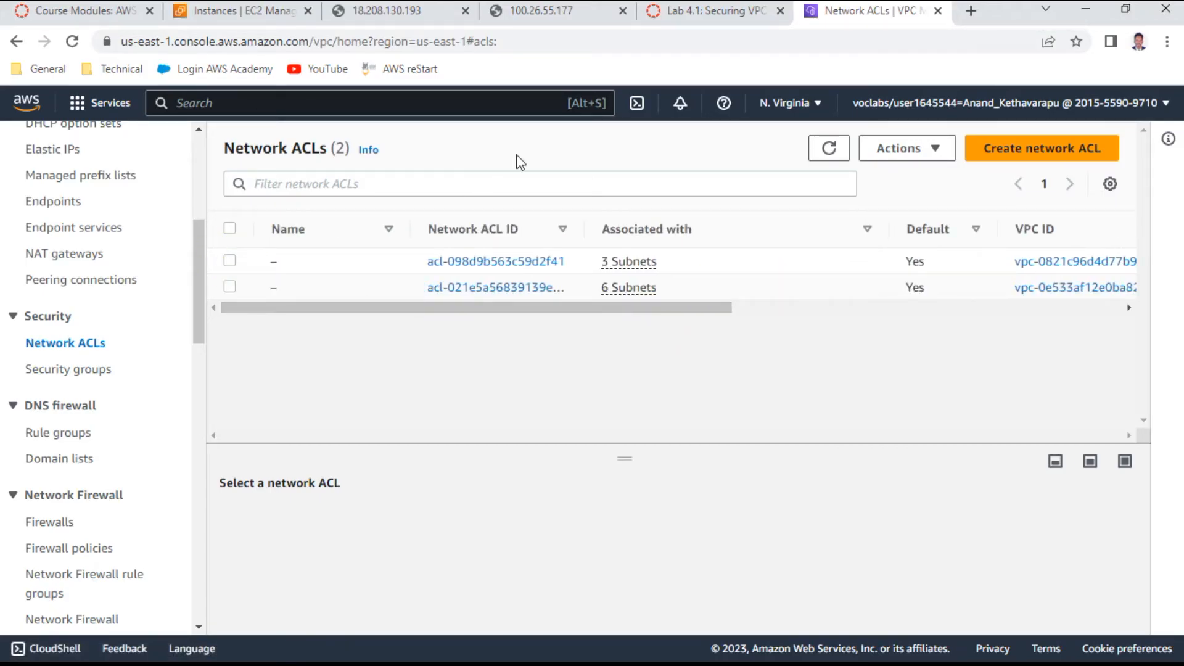
Step: Read the new rule settings in lab step 24 and open the LabVPC network ACL's inbound rules for editing
left_click(727, 12)
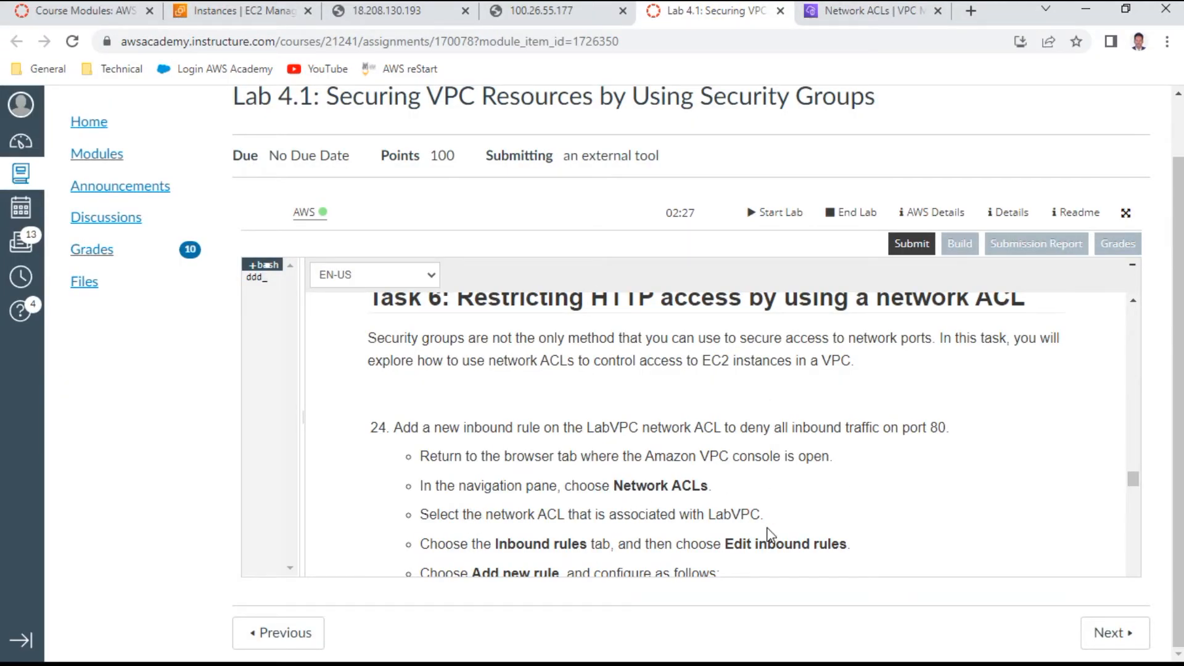
scroll(769, 534, "down", 1)
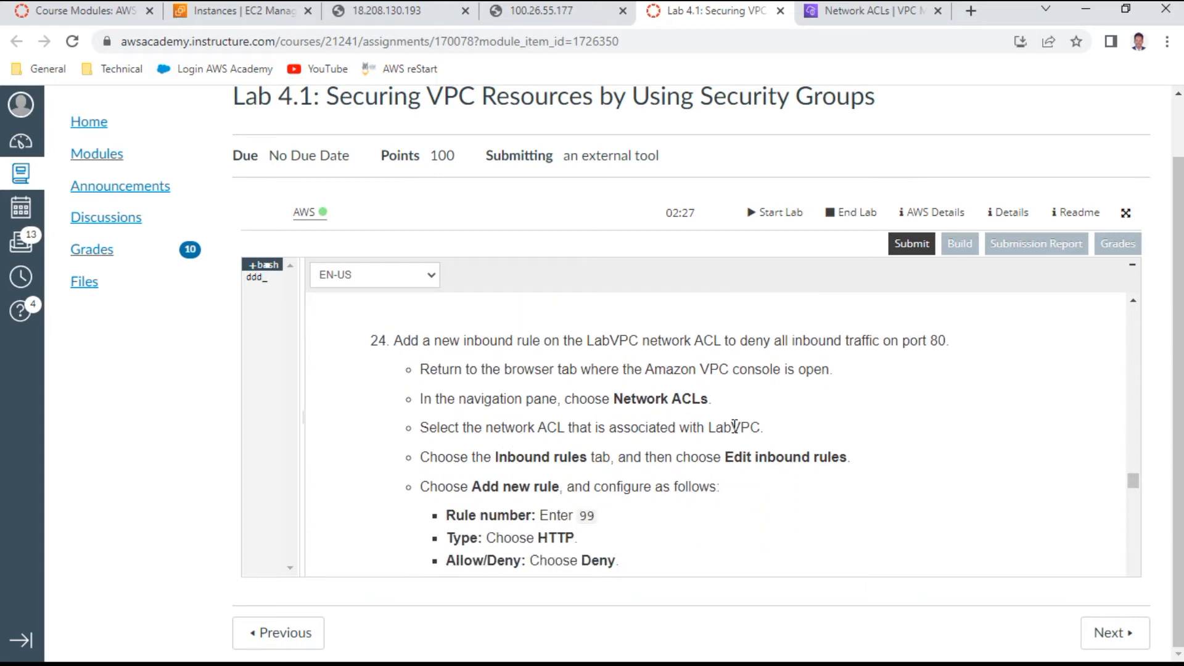
scroll(761, 469, "down", 1)
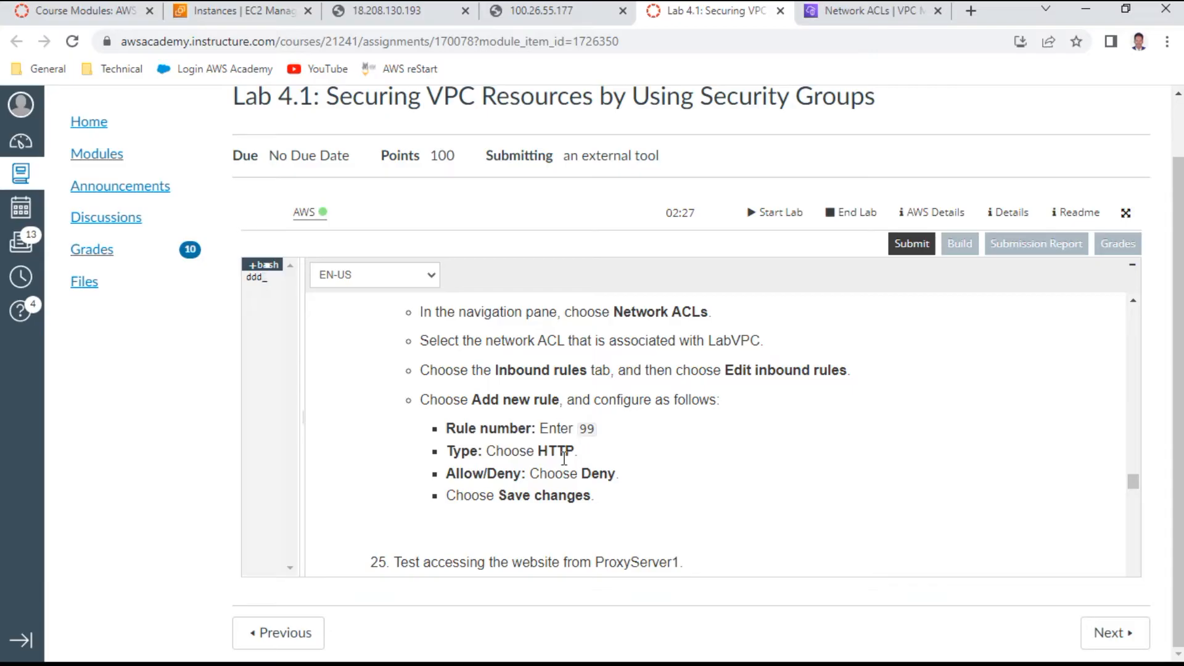
left_click(852, 12)
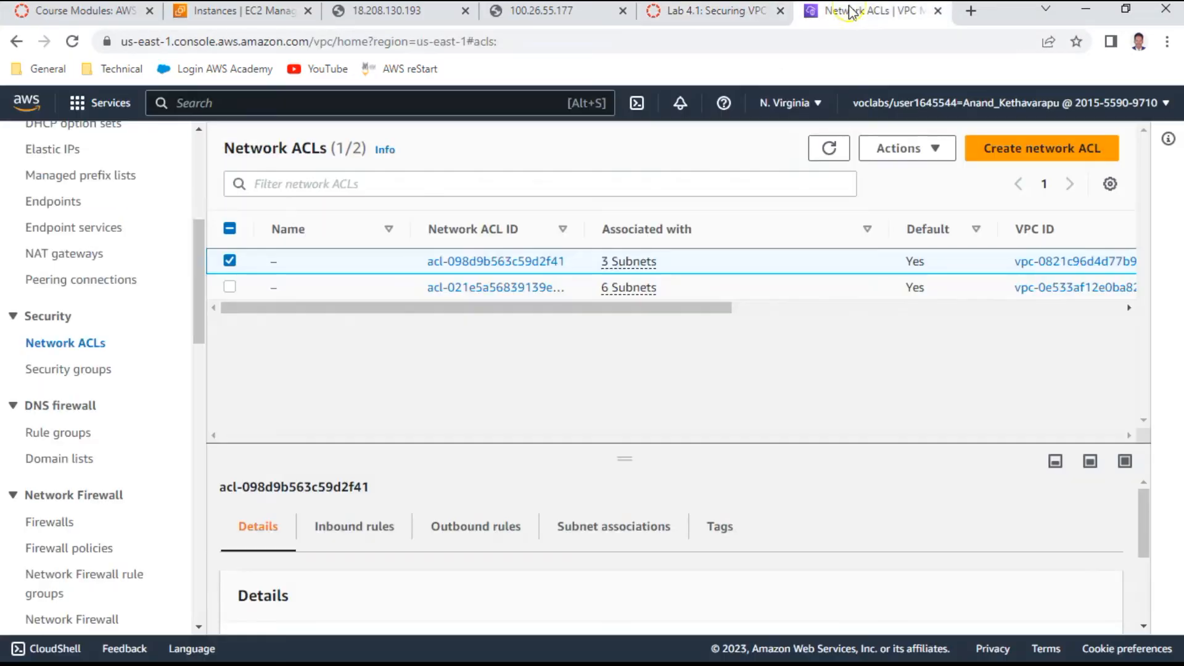
left_click(392, 540)
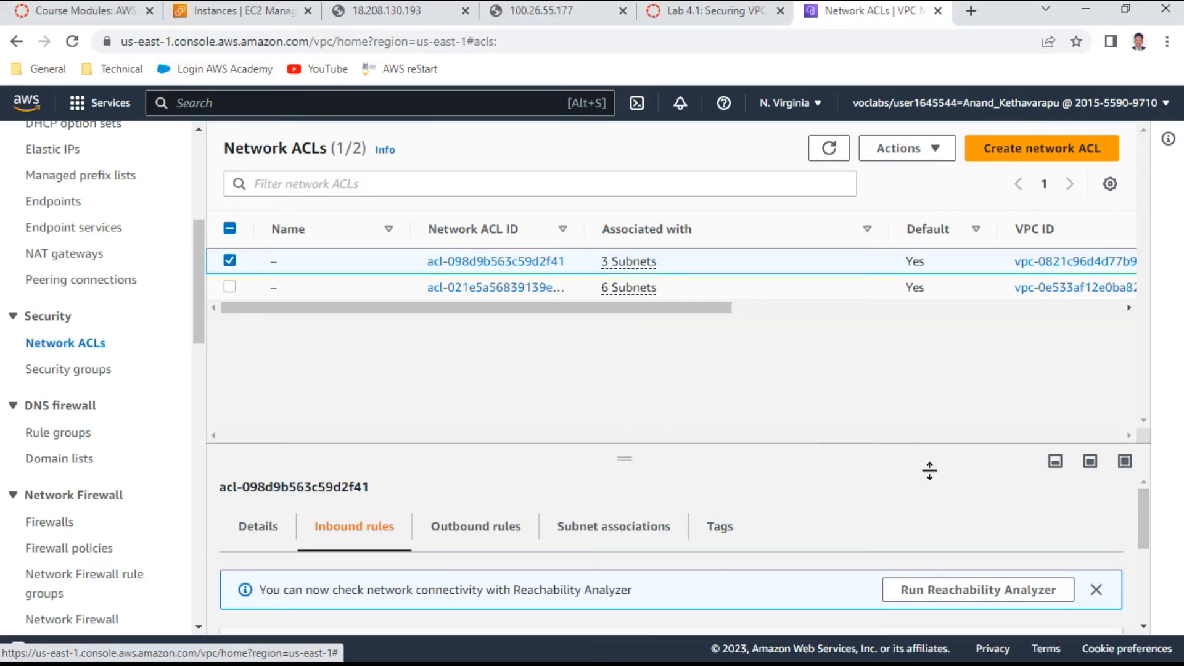
left_click(1151, 500)
left_click_drag(1151, 503, 1154, 574)
scroll(1003, 512, "up", 4)
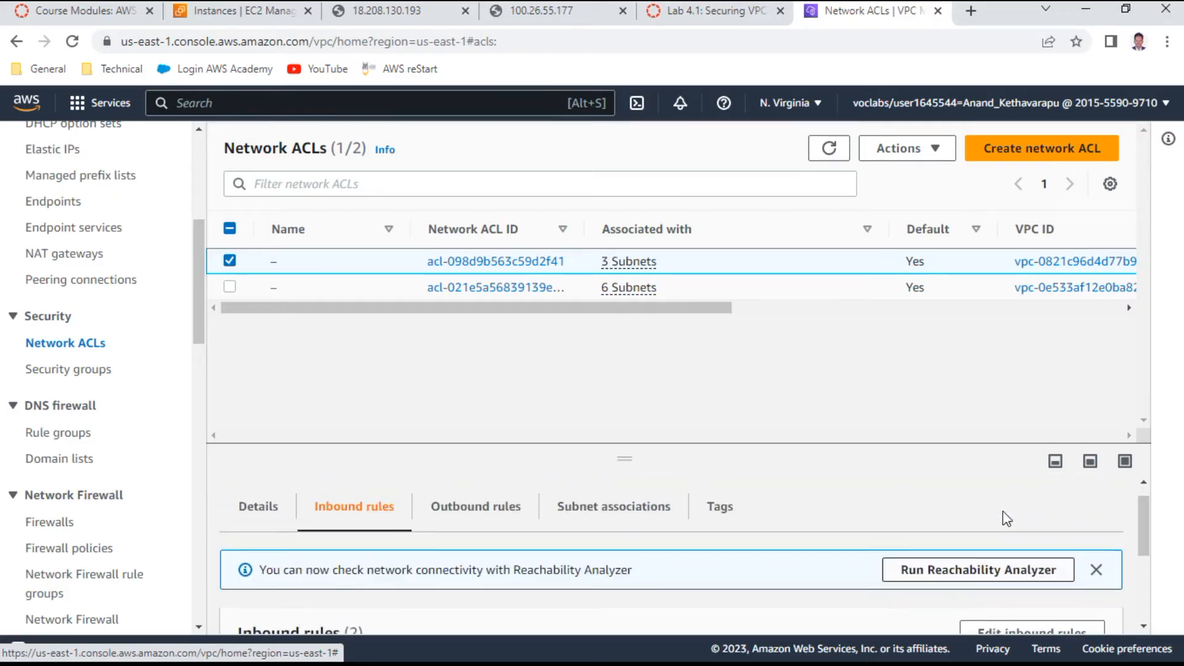
scroll(1039, 583, "down", 2)
left_click(1027, 557)
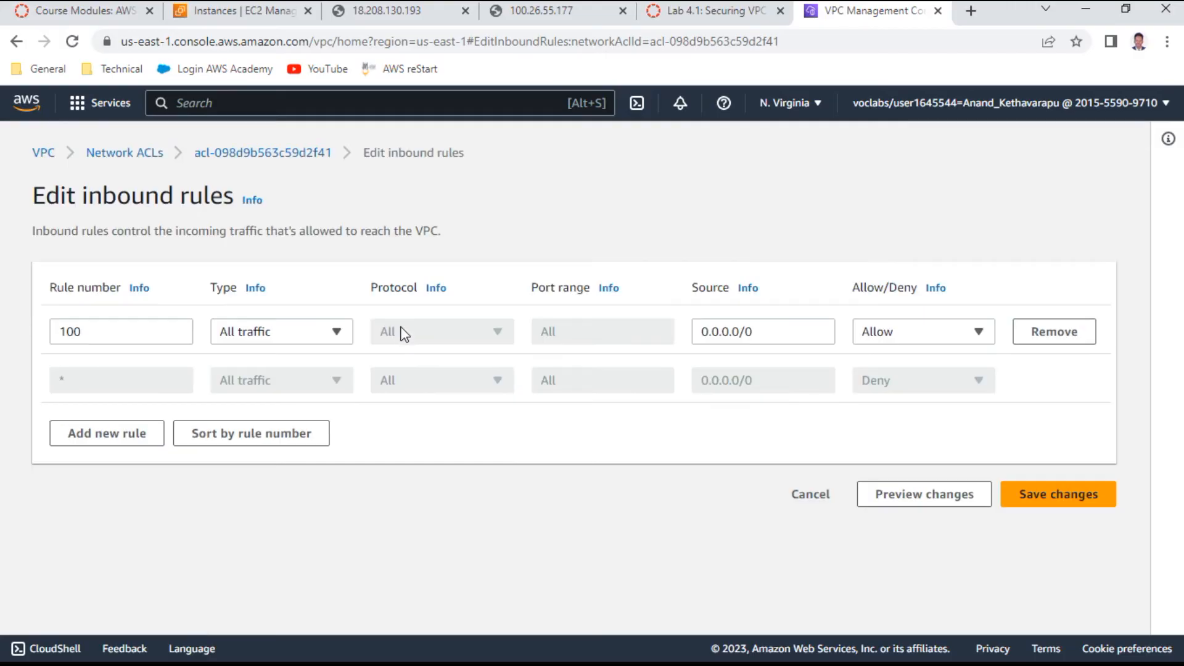
Step: Add an inbound rule with rule number 99 and type HTTP (80) to the network ACL
left_click(99, 436)
left_click(99, 378)
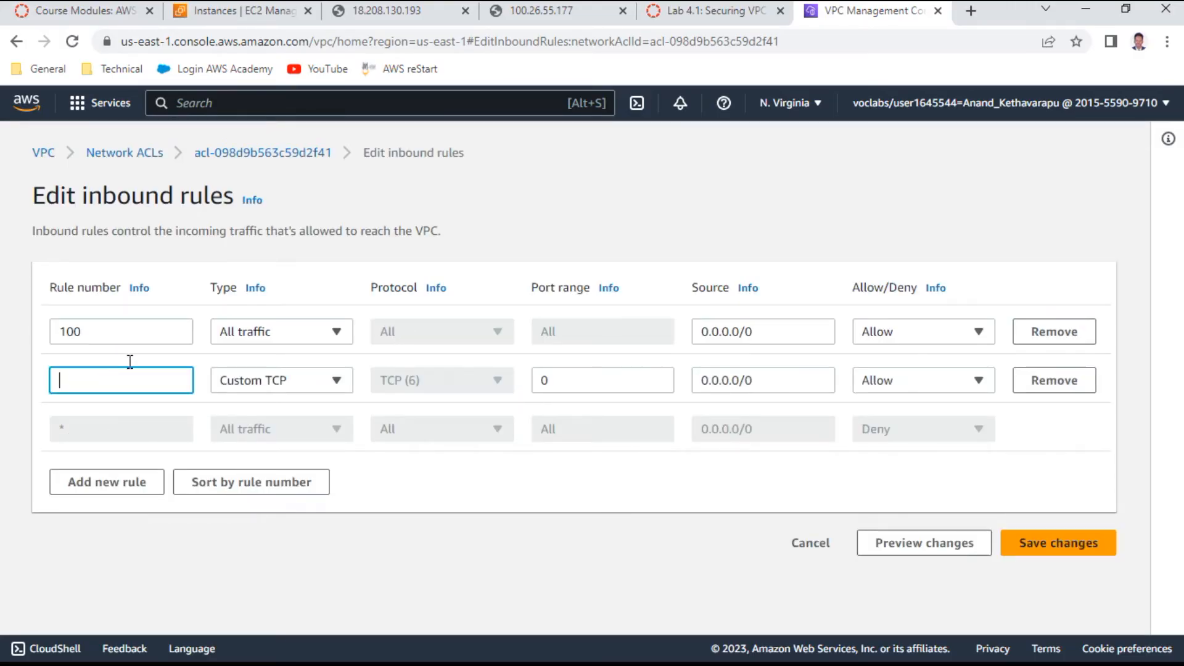
type("99")
left_click(286, 383)
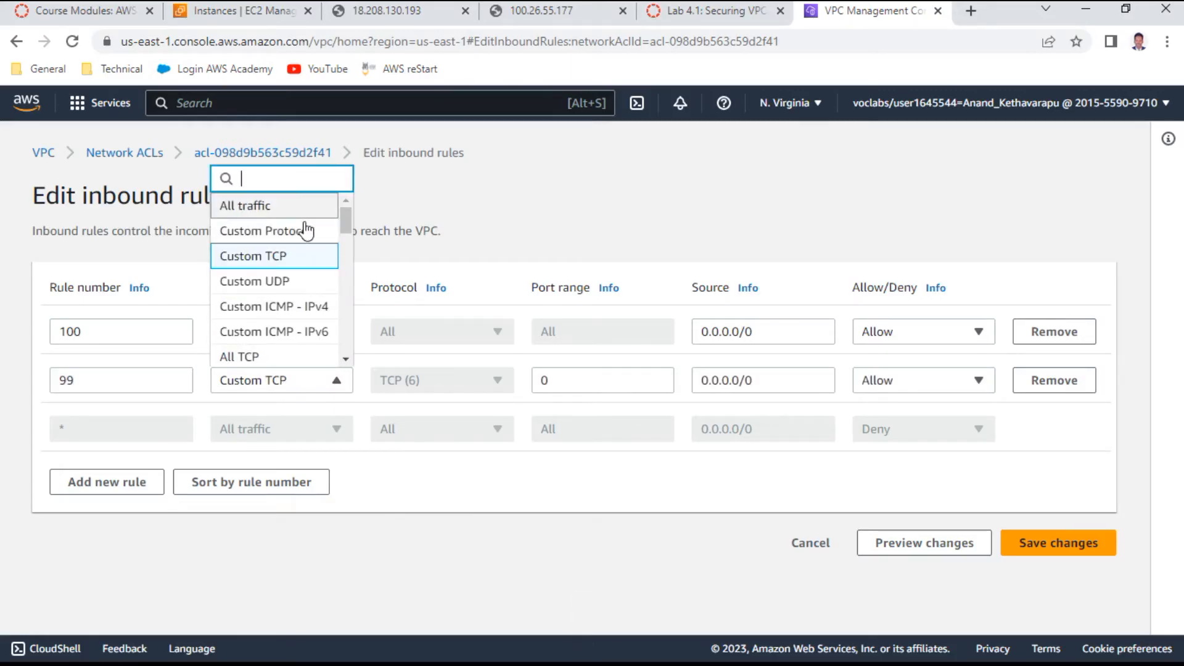
scroll(286, 327, "down", 3)
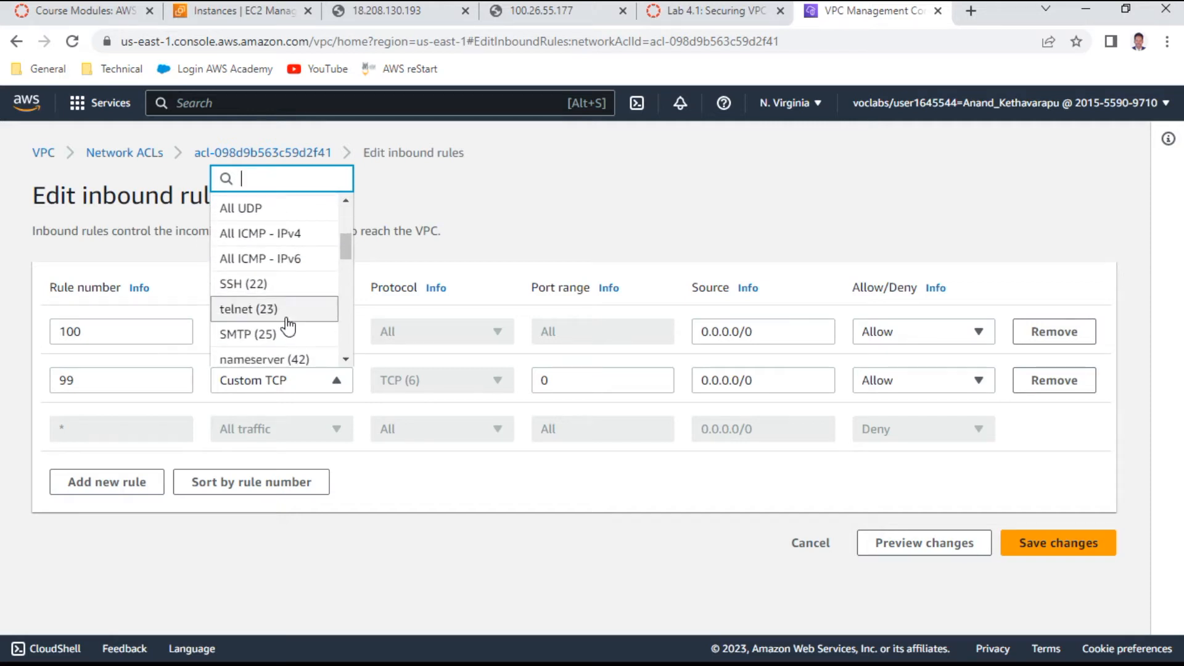
scroll(288, 324, "down", 3)
left_click(267, 264)
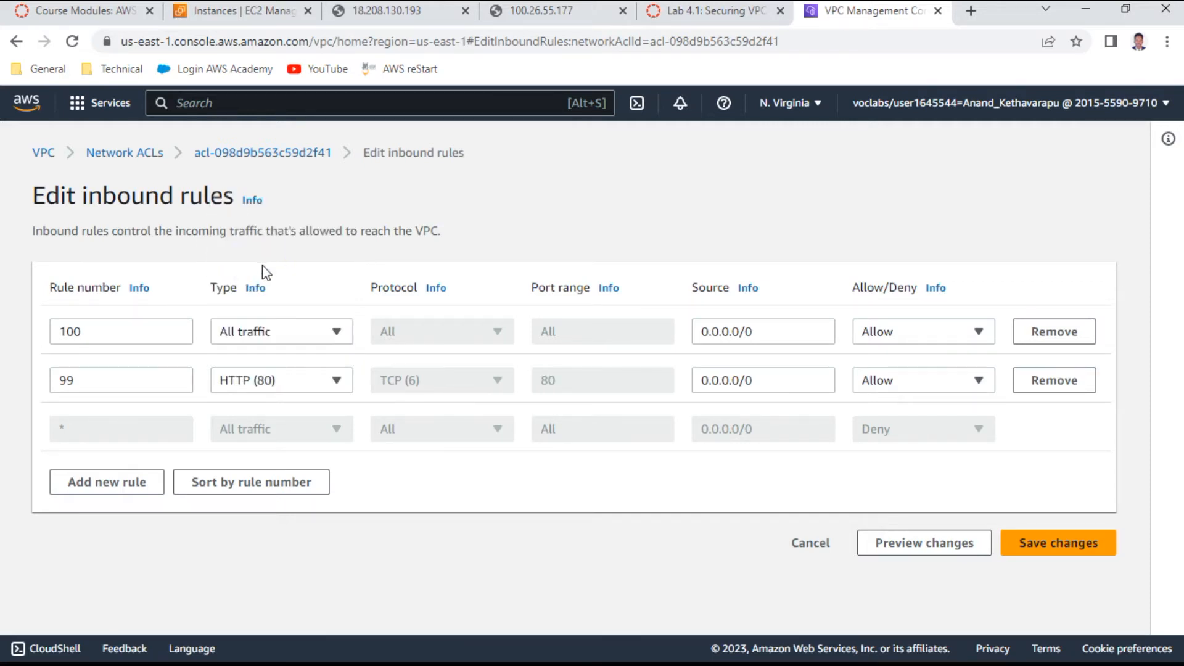
Step: Set rule 99 to Deny, check it against the lab instructions, and save the inbound rule changes
left_click(953, 383)
left_click(865, 433)
left_click(715, 12)
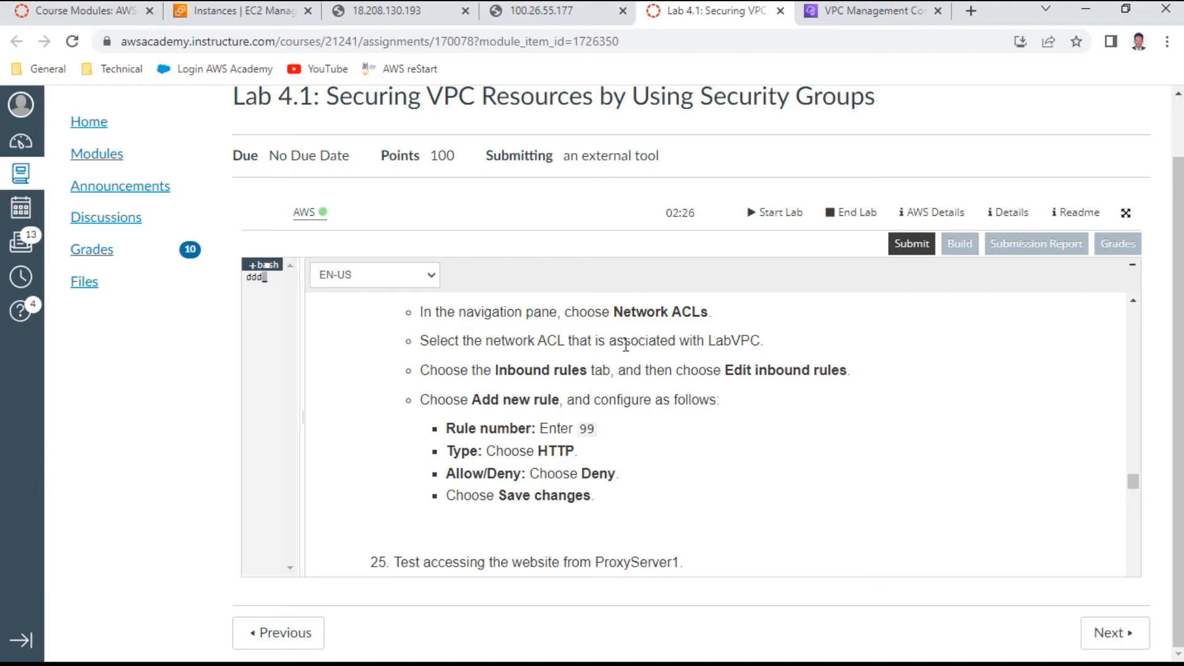
scroll(627, 341, "down", 2)
left_click(912, 10)
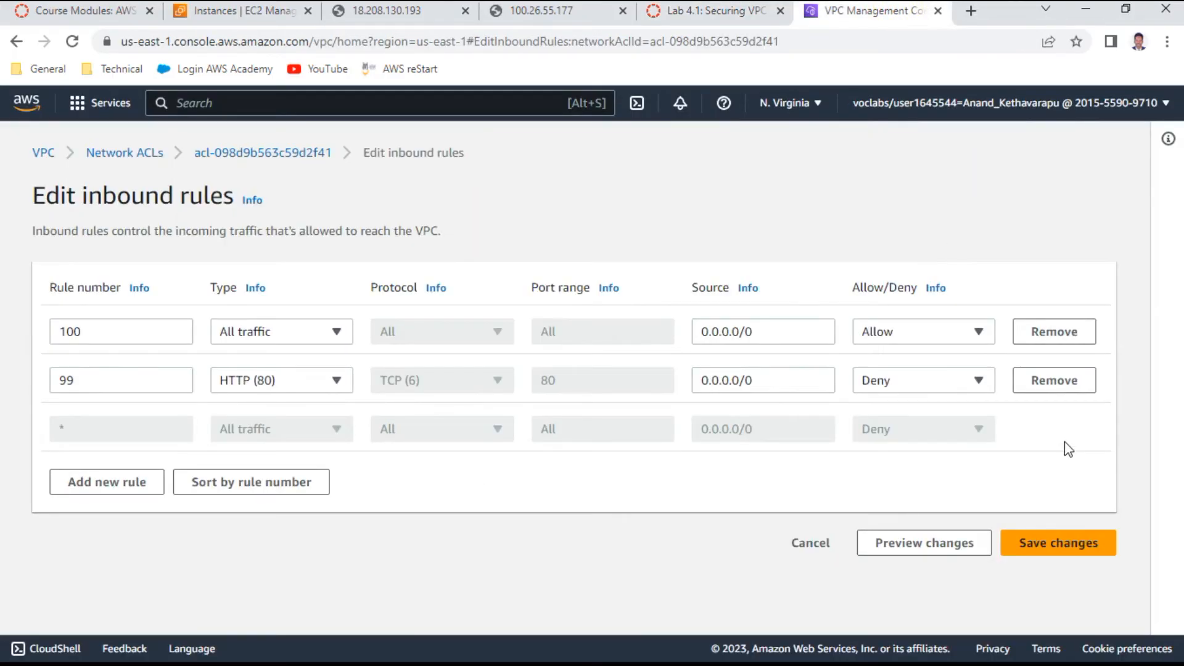
left_click(1043, 543)
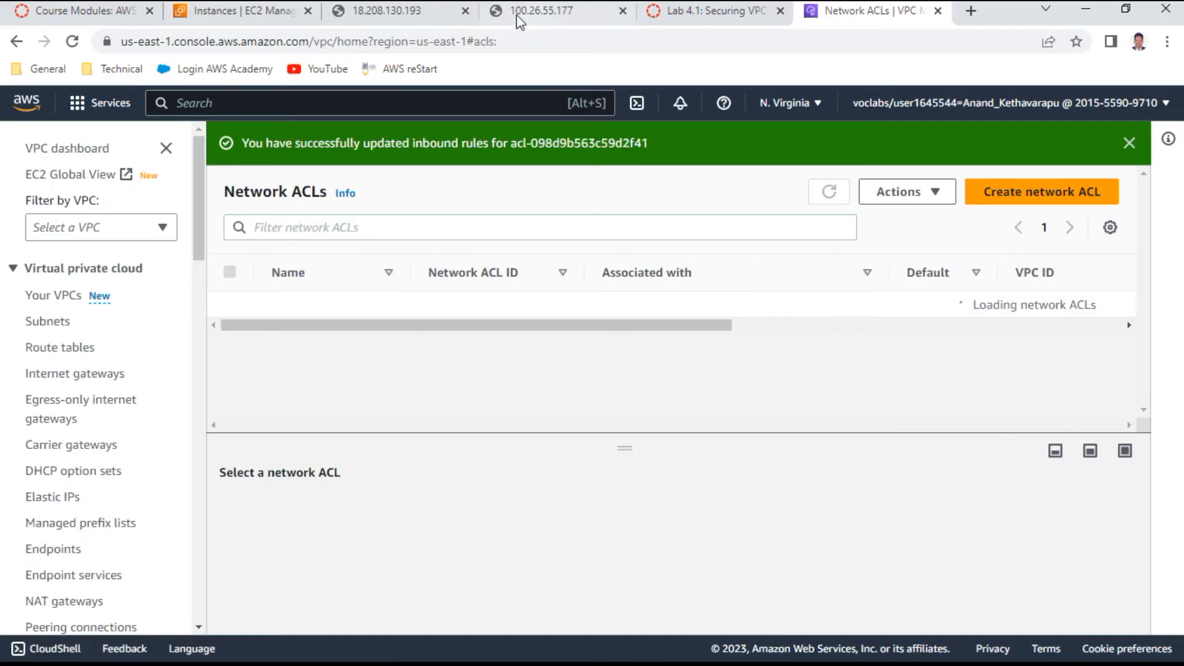
Step: Read lab step 25 and test website access by reloading the page at 18.208.130.193
left_click(704, 10)
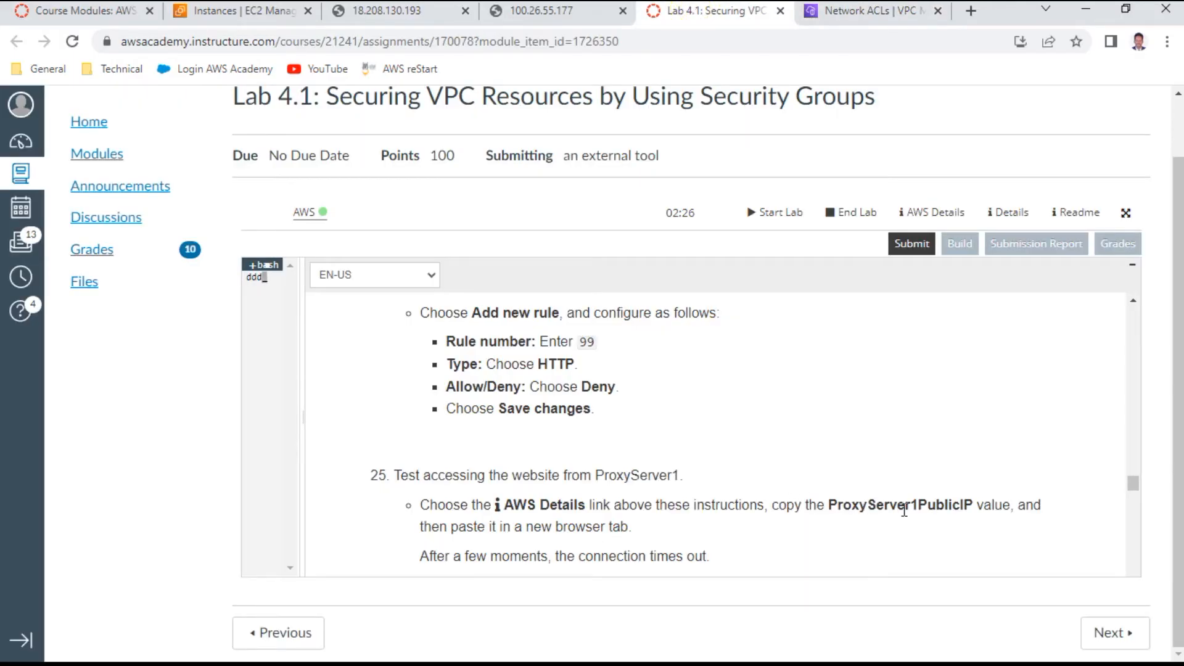
scroll(931, 511, "down", 1)
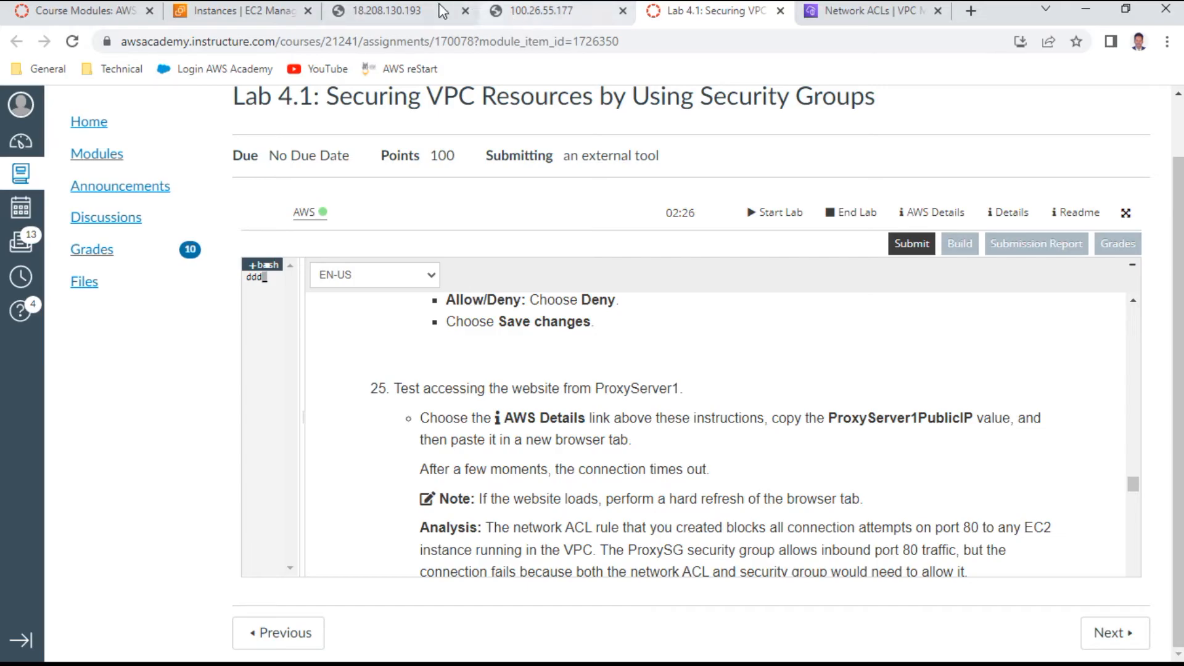
left_click(395, 11)
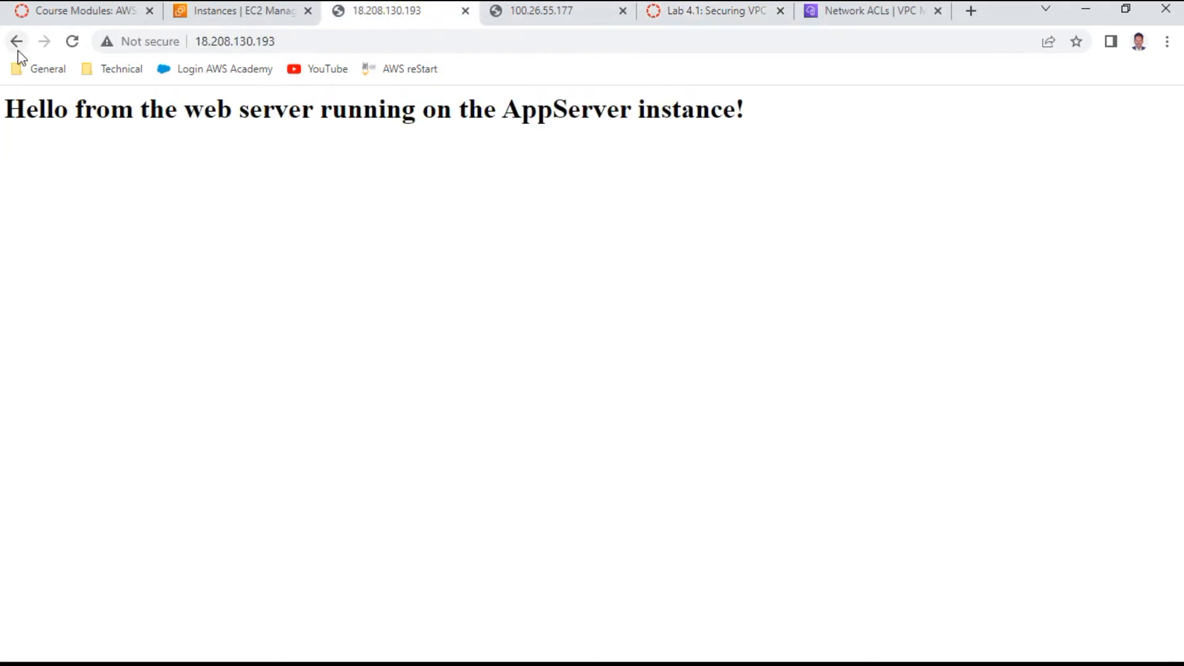
left_click(80, 46)
Step: Read the rest of step 25 and step 26, and reopen the LabVPC network ACL's inbound rules for editing
left_click(749, 12)
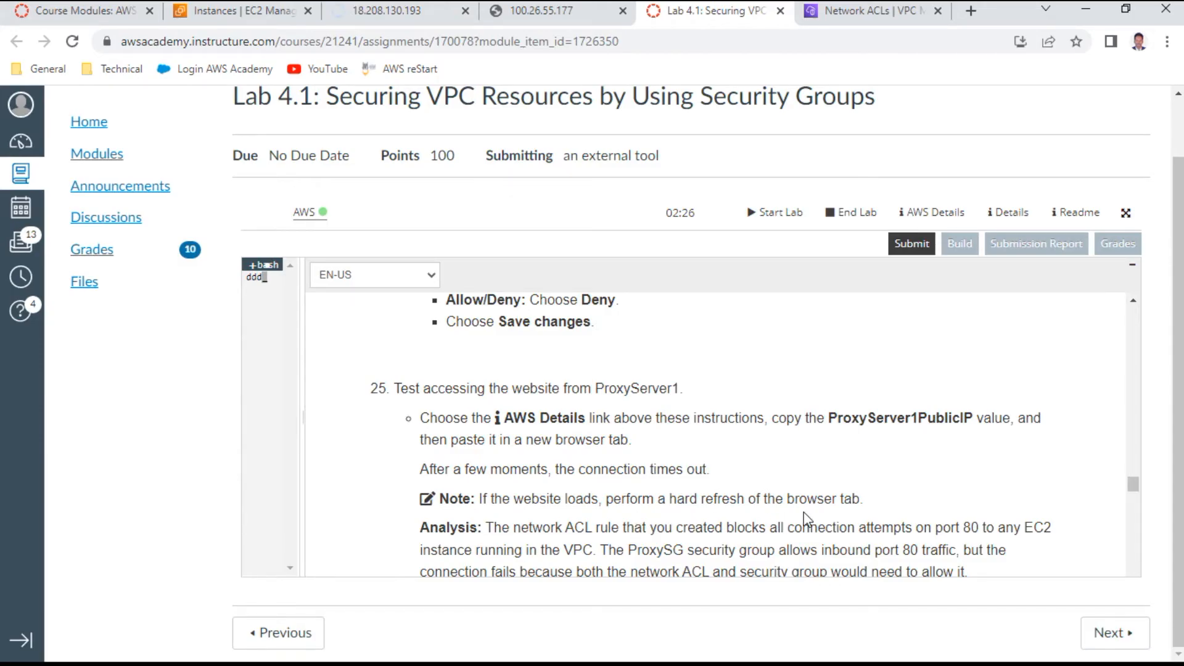
scroll(805, 517, "down", 3)
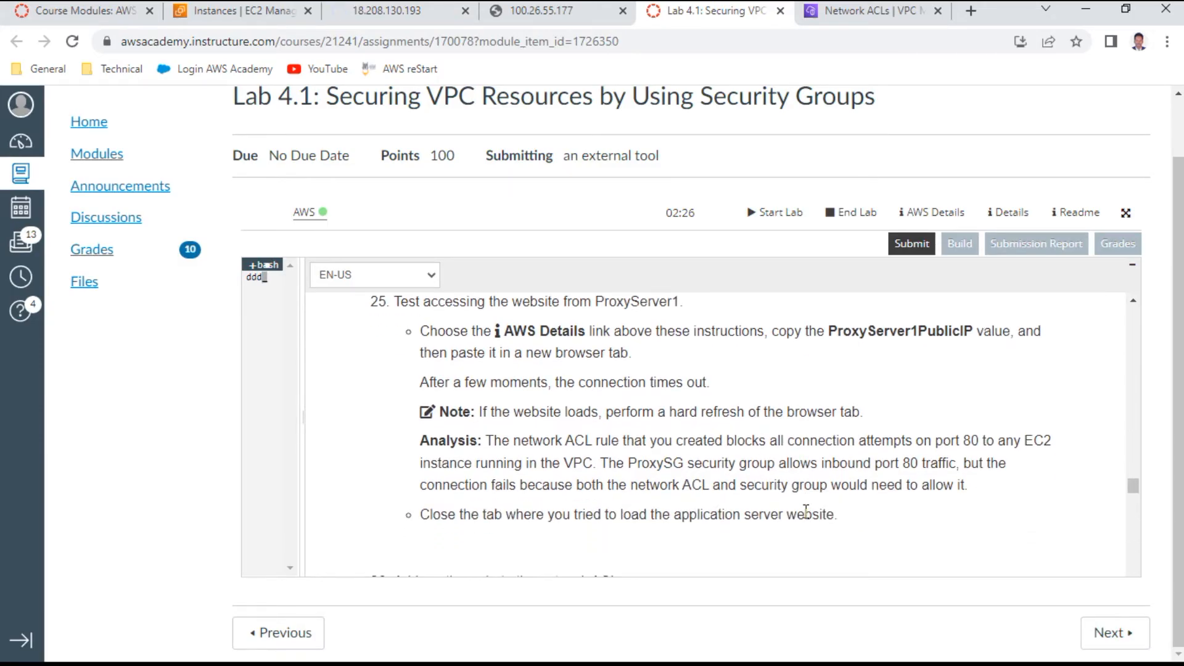
scroll(807, 512, "down", 3)
scroll(730, 431, "down", 3)
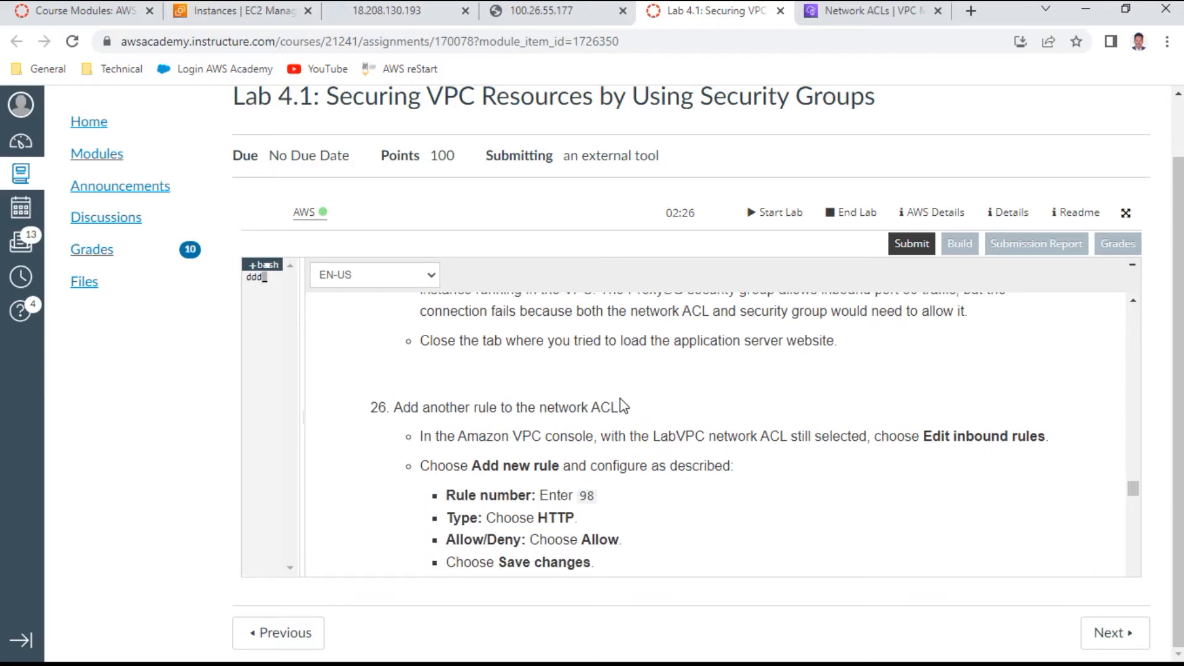
scroll(654, 450, "down", 3)
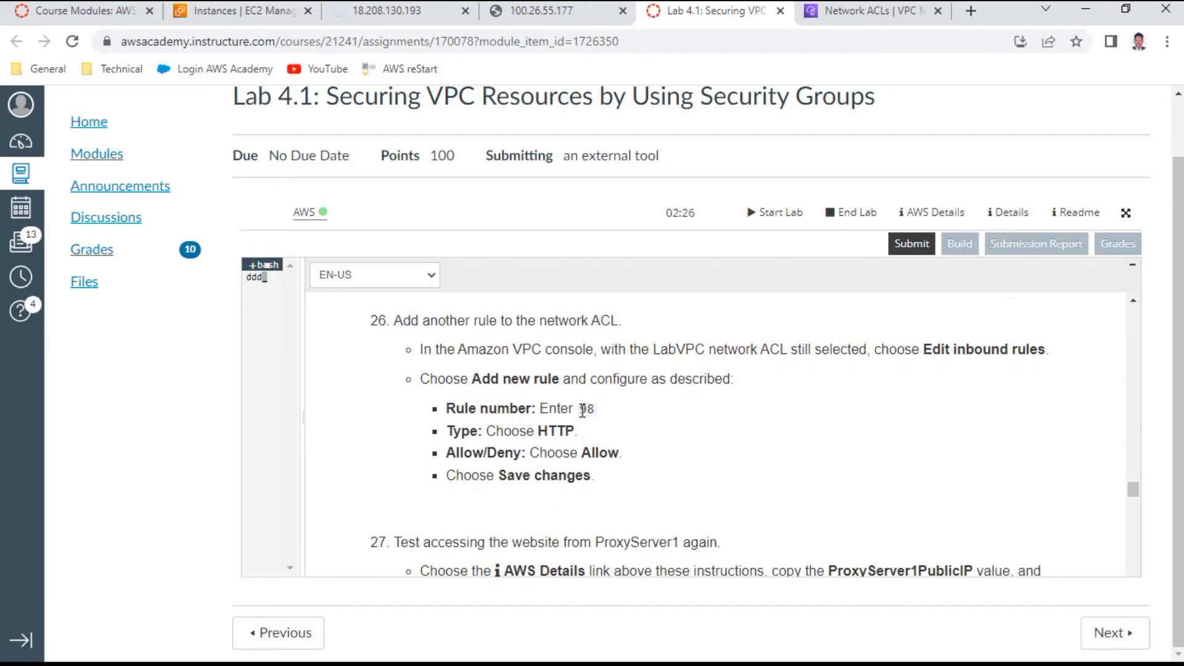
left_click(834, 10)
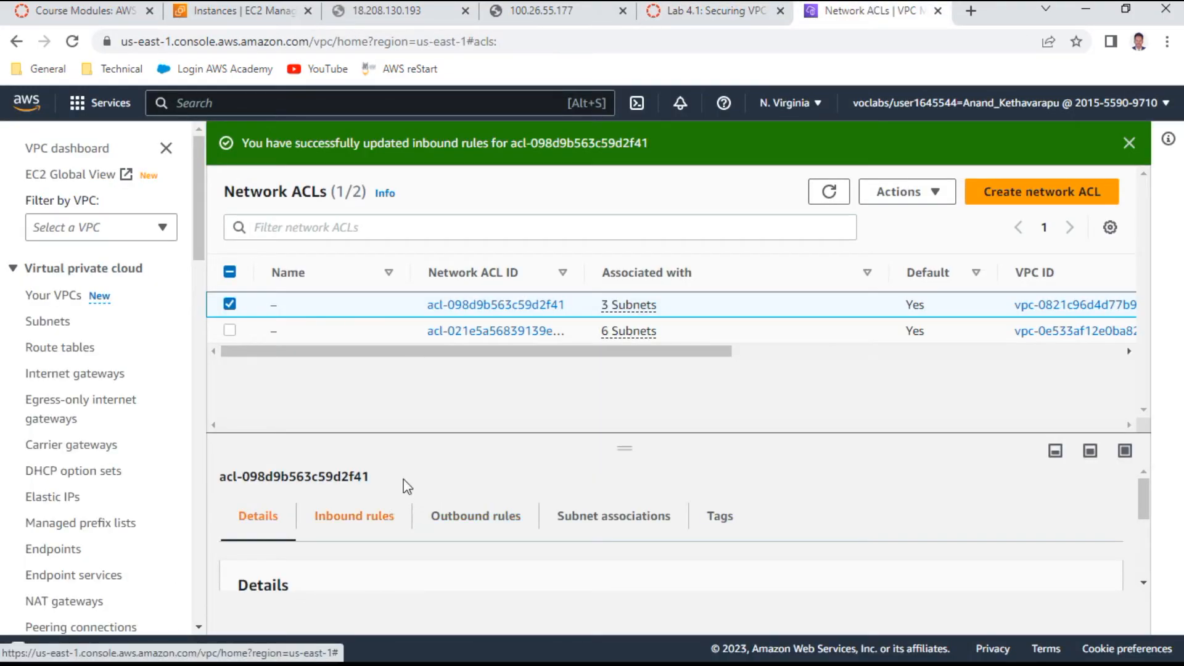
left_click(386, 525)
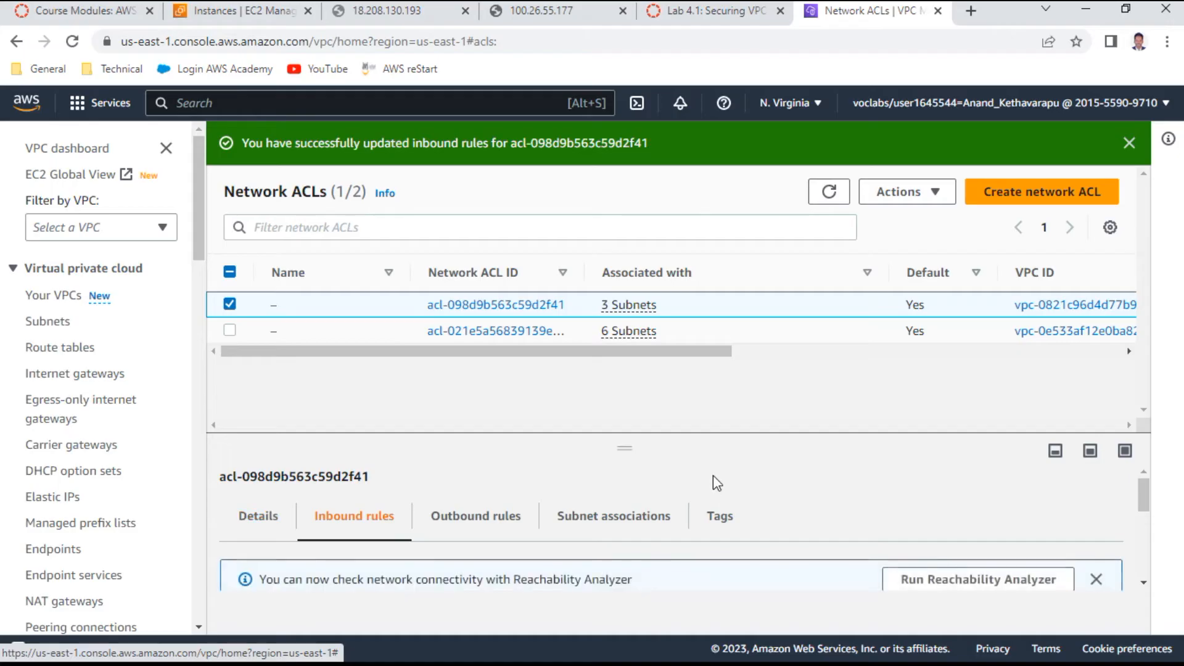
scroll(713, 483, "down", 3)
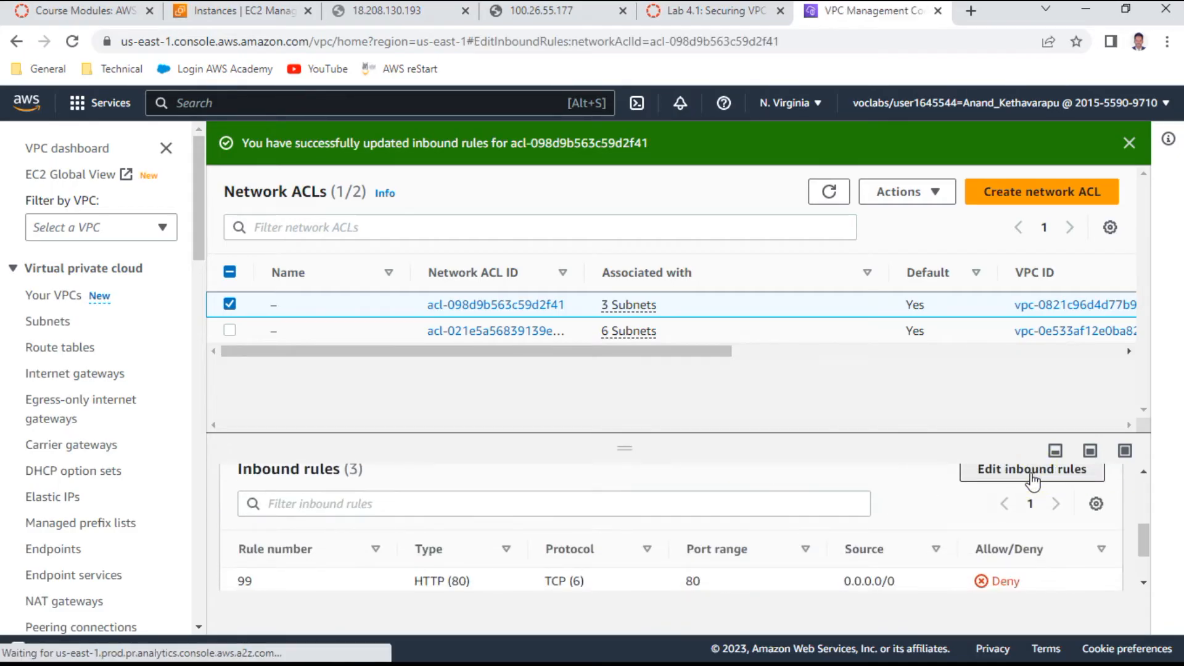
left_click(1034, 481)
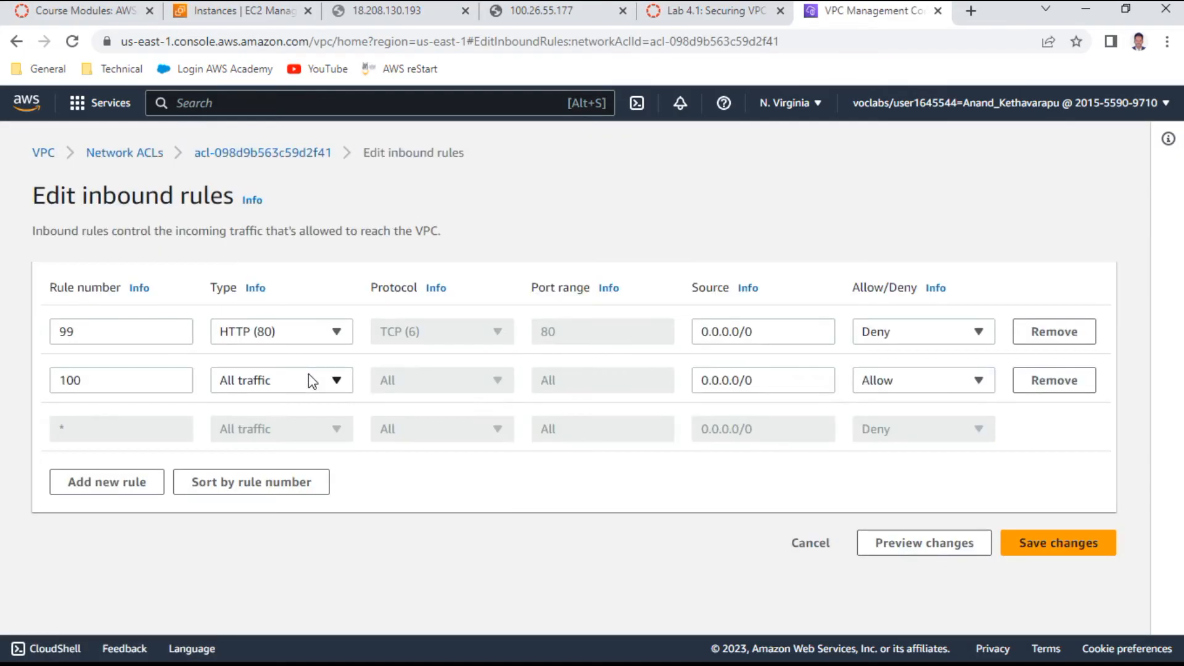
Step: Add inbound rule 98 of type HTTP (80), leaving it on Allow, and save the network ACL changes
left_click(115, 484)
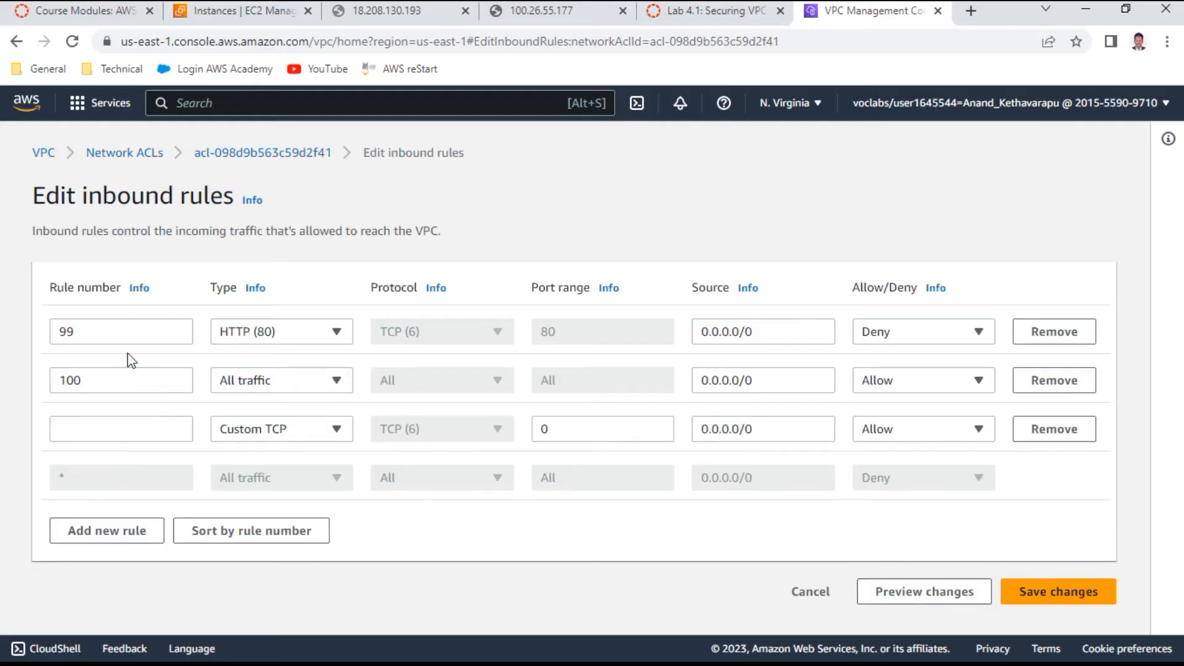
left_click(106, 440)
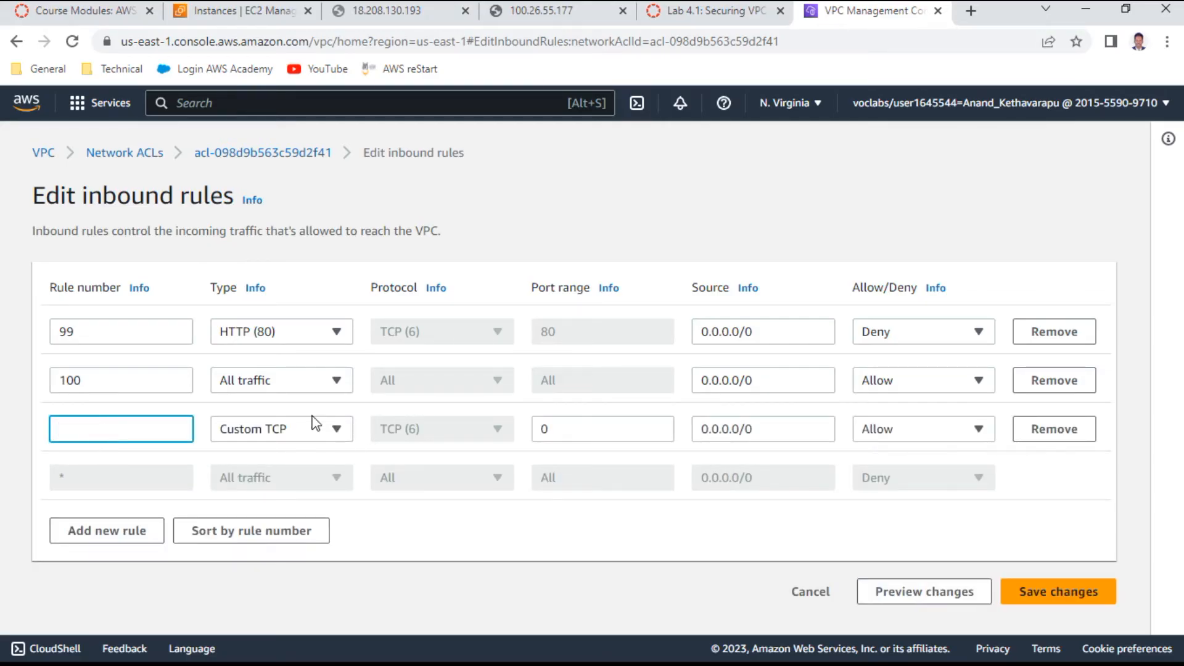
type("98")
left_click(329, 435)
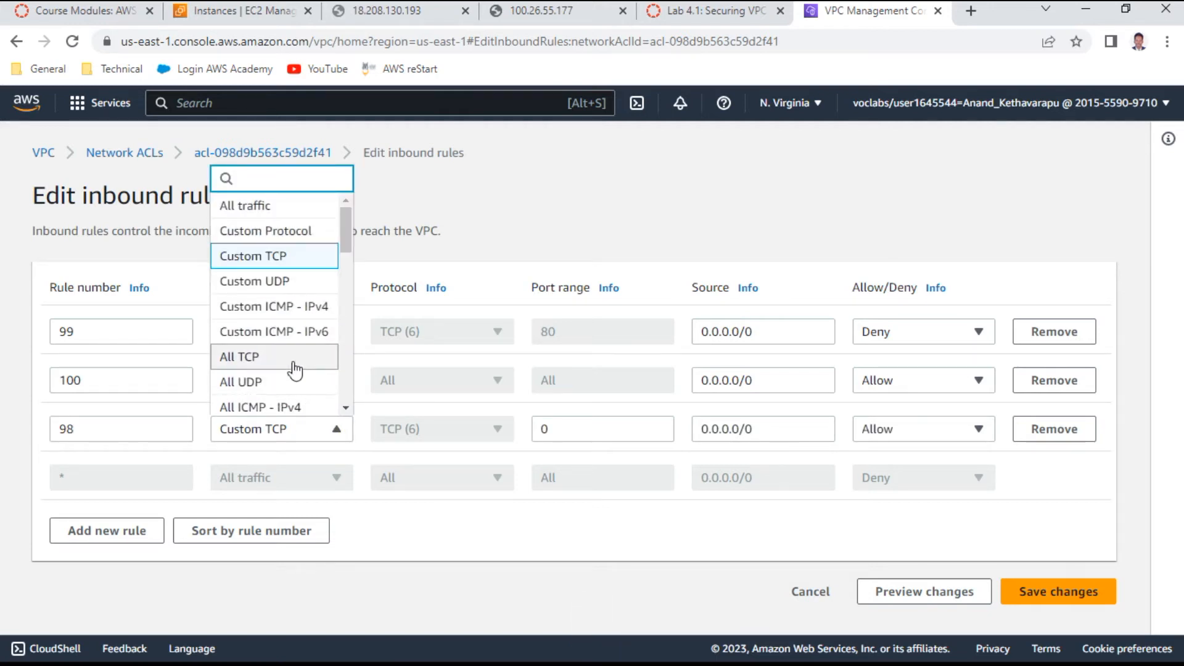
scroll(296, 370, "down", 2)
scroll(283, 370, "down", 5)
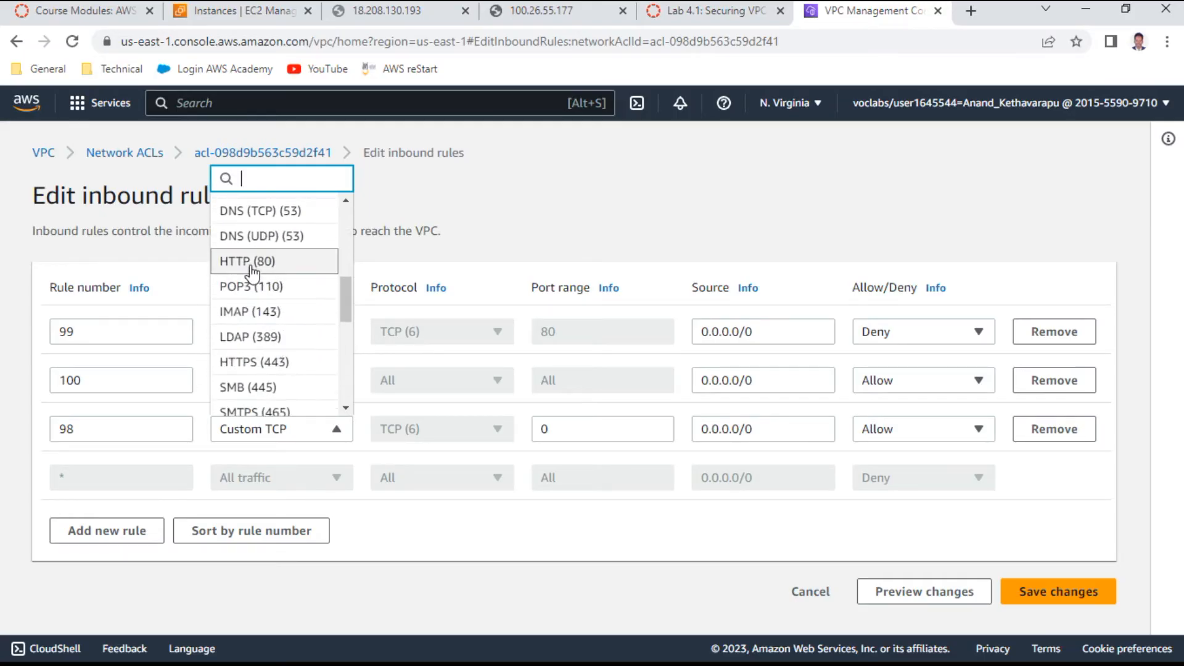
left_click(252, 265)
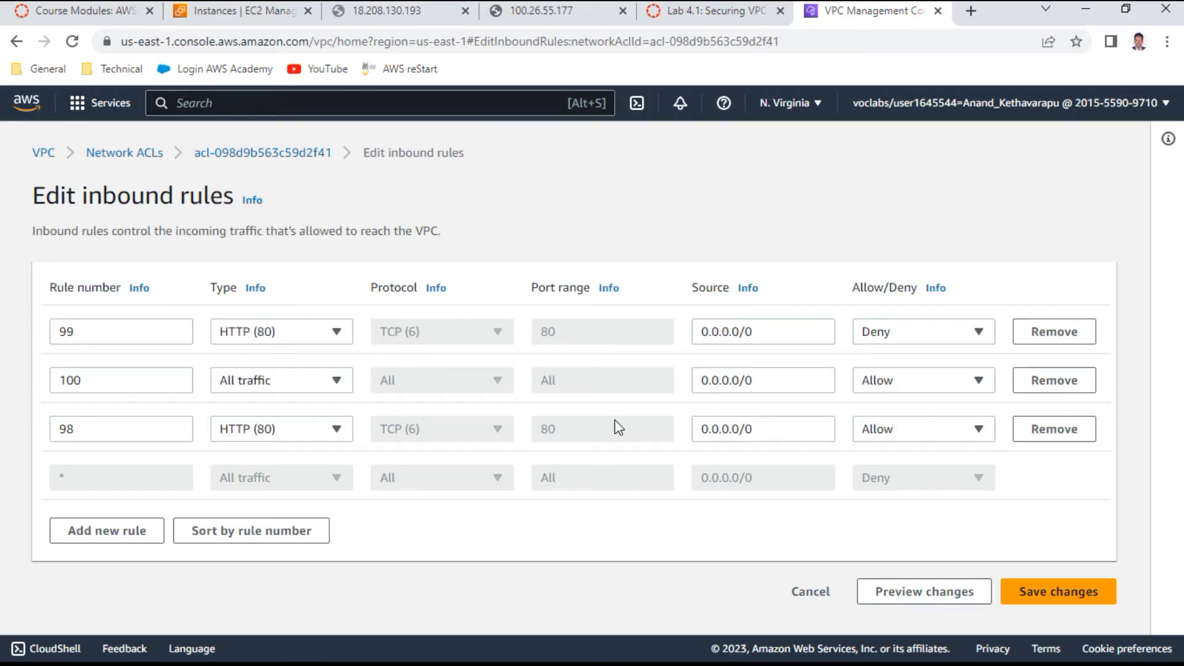
left_click(1049, 591)
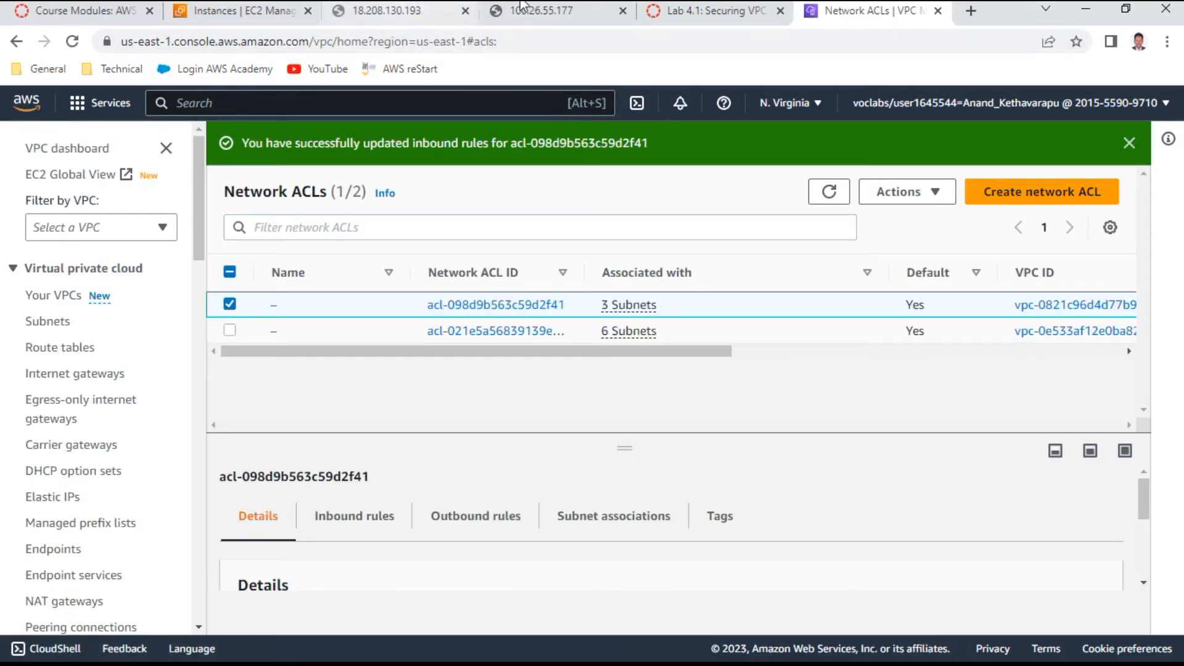
Step: Read lab step 27 and test website access again by reloading the page at 18.208.130.193
left_click(713, 17)
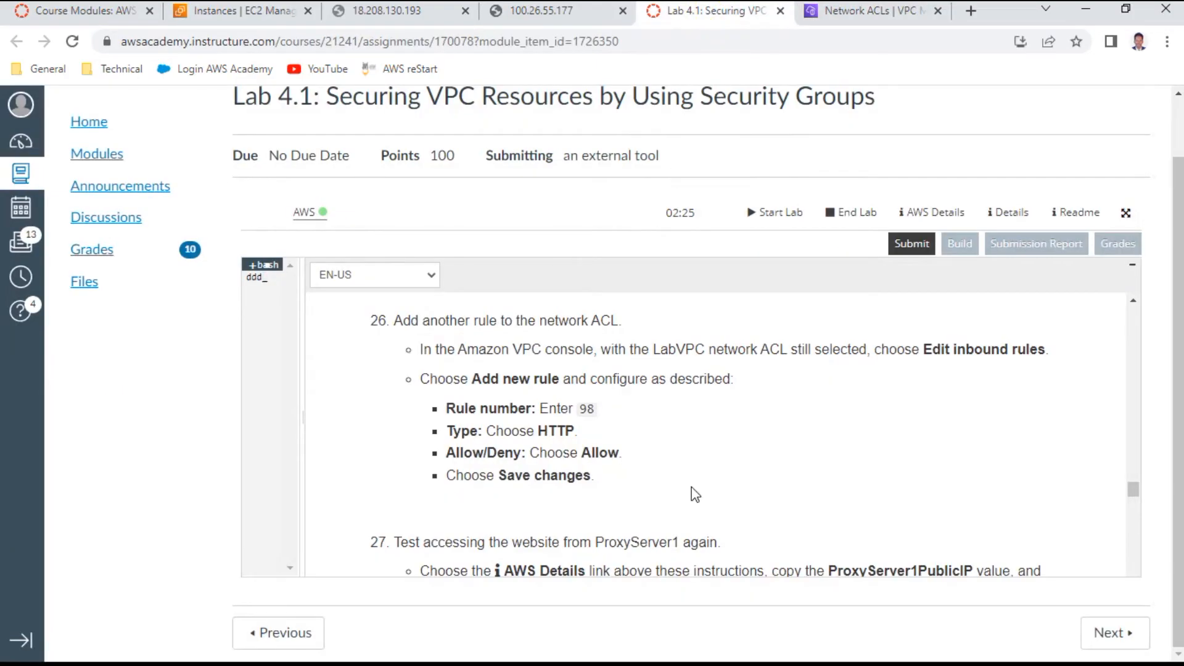
scroll(694, 491, "down", 3)
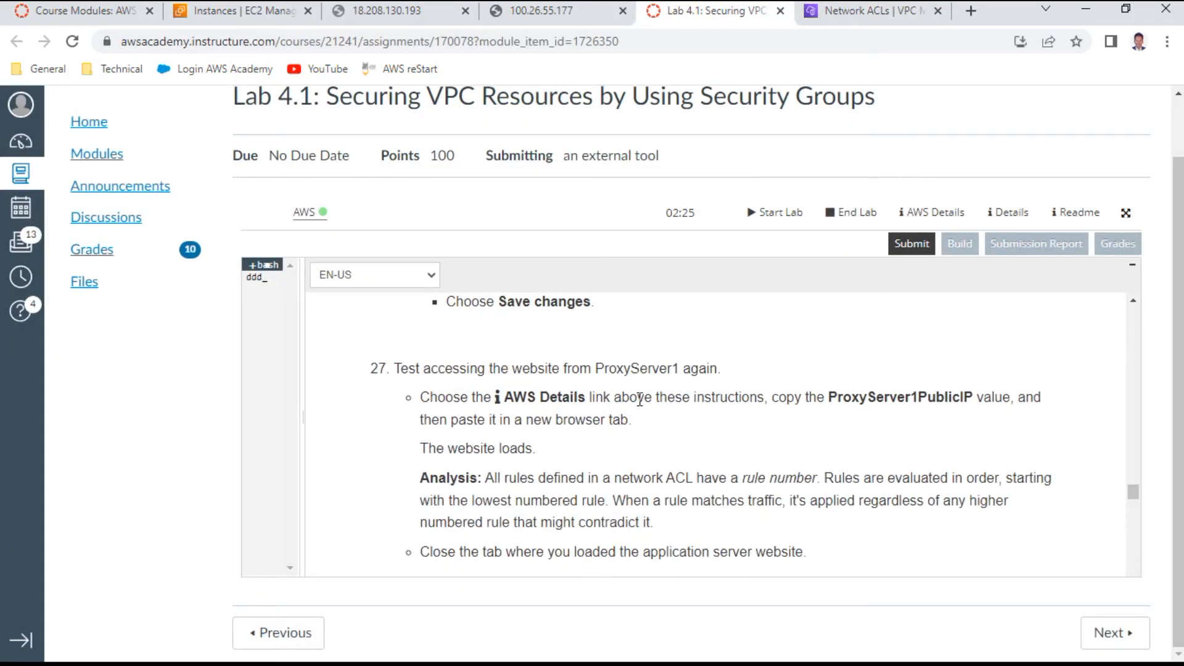
left_click(415, 11)
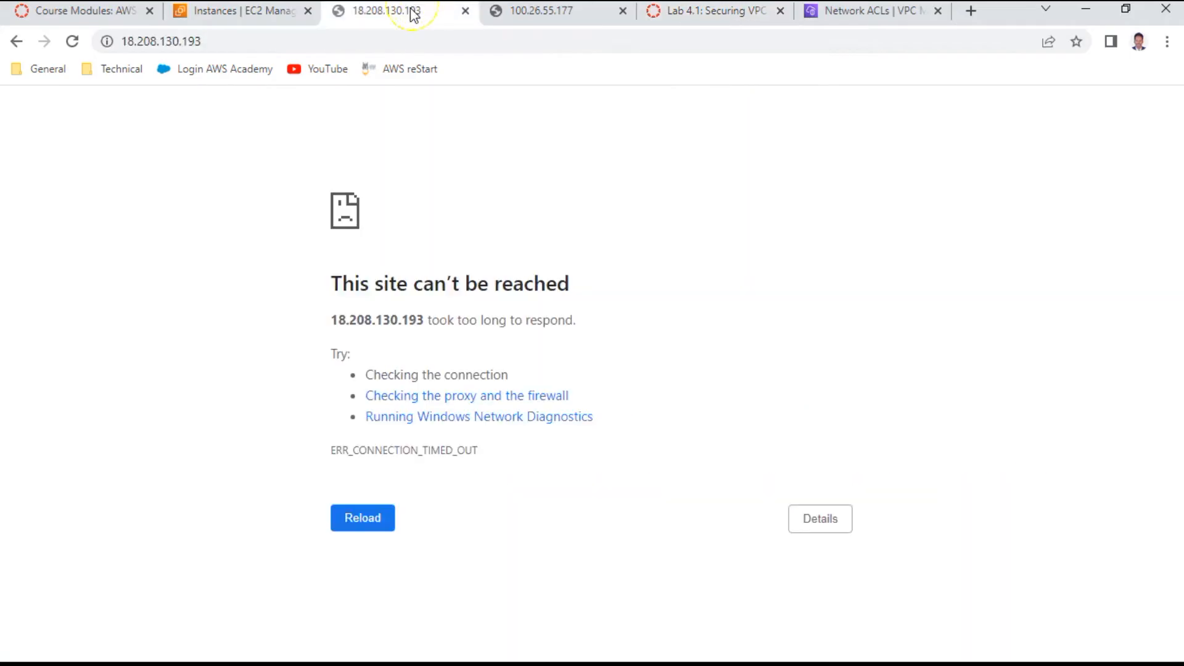
left_click(387, 518)
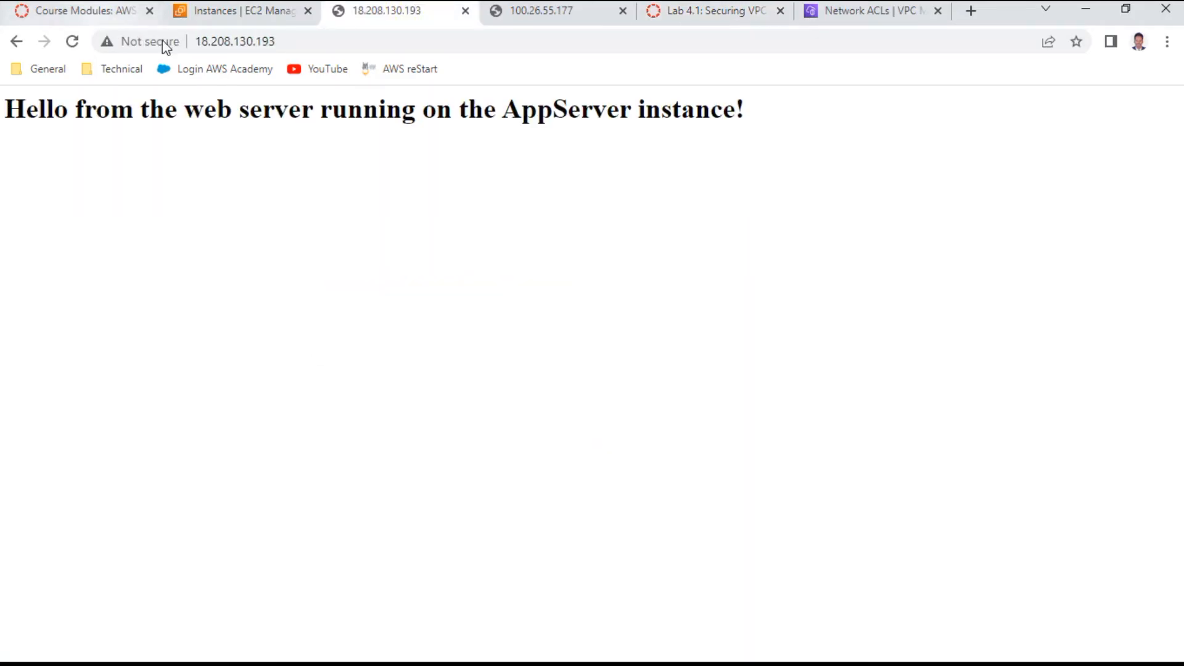
Step: Read the rest of lab step 27, the Task 7 introduction and step 28 on renaming the ProxyServer2 instance
left_click(723, 12)
scroll(706, 449, "down", 3)
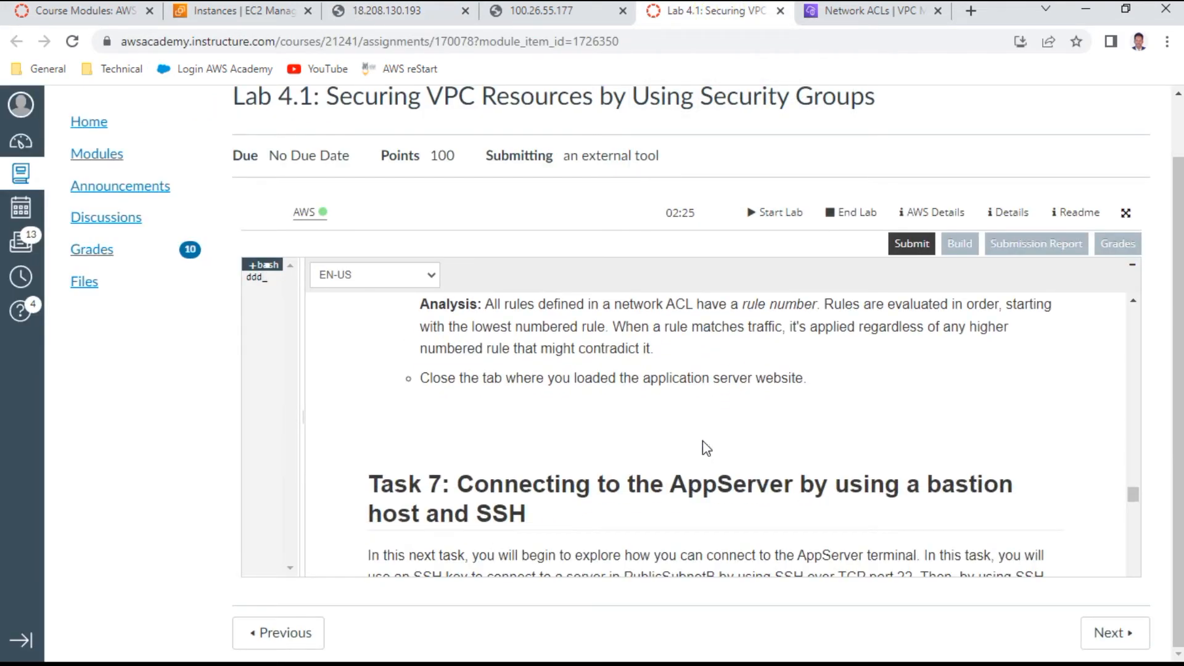
scroll(707, 447, "up", 2)
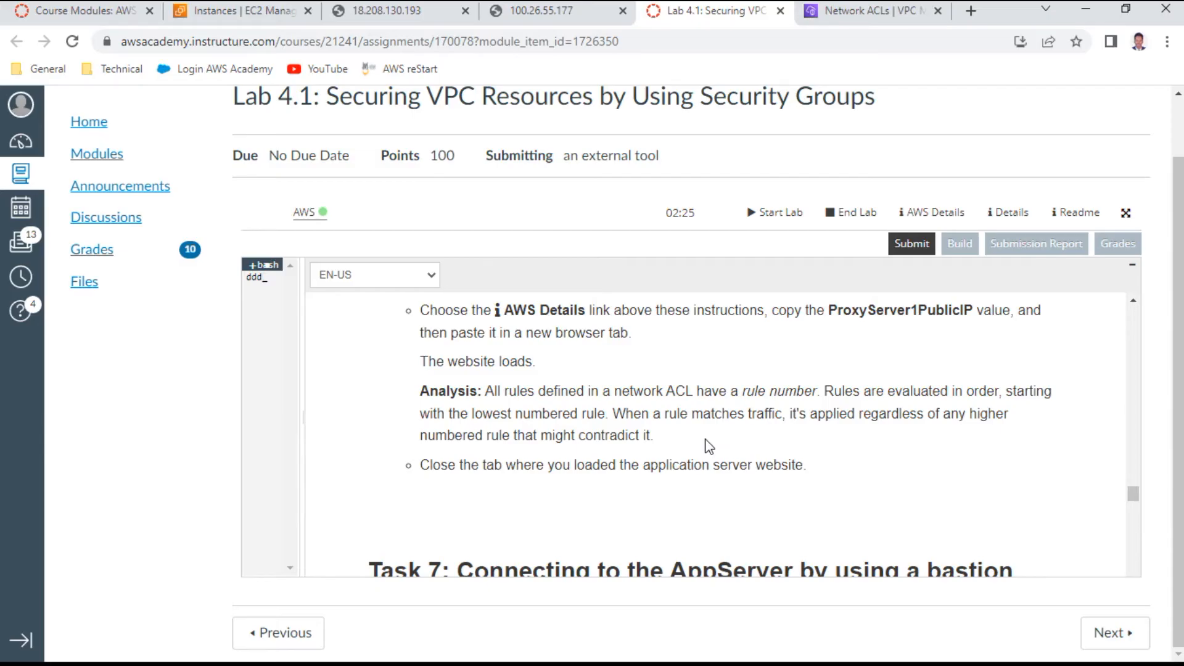
scroll(709, 446, "down", 3)
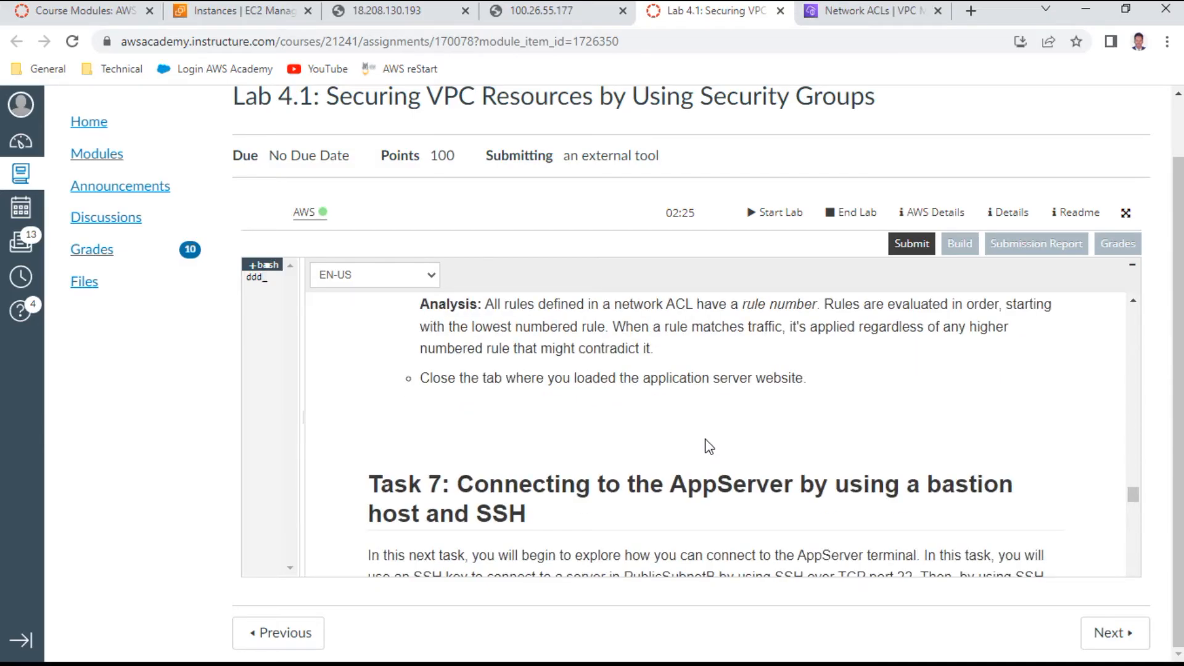
scroll(711, 432, "down", 2)
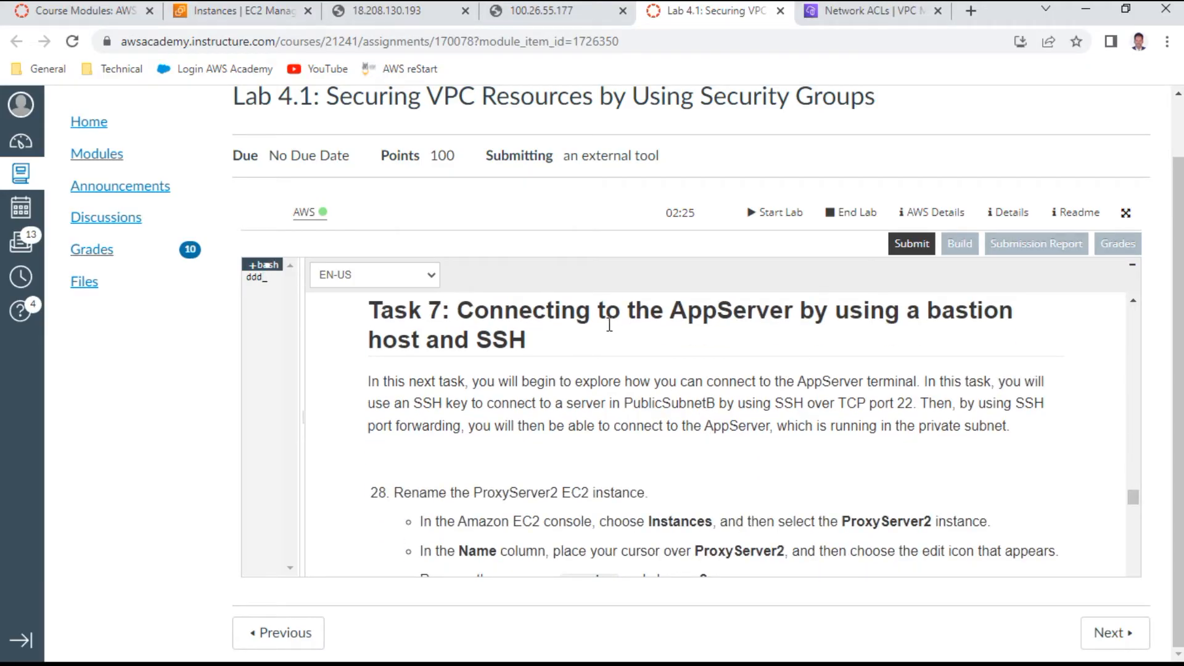
left_click_drag(478, 310, 543, 401)
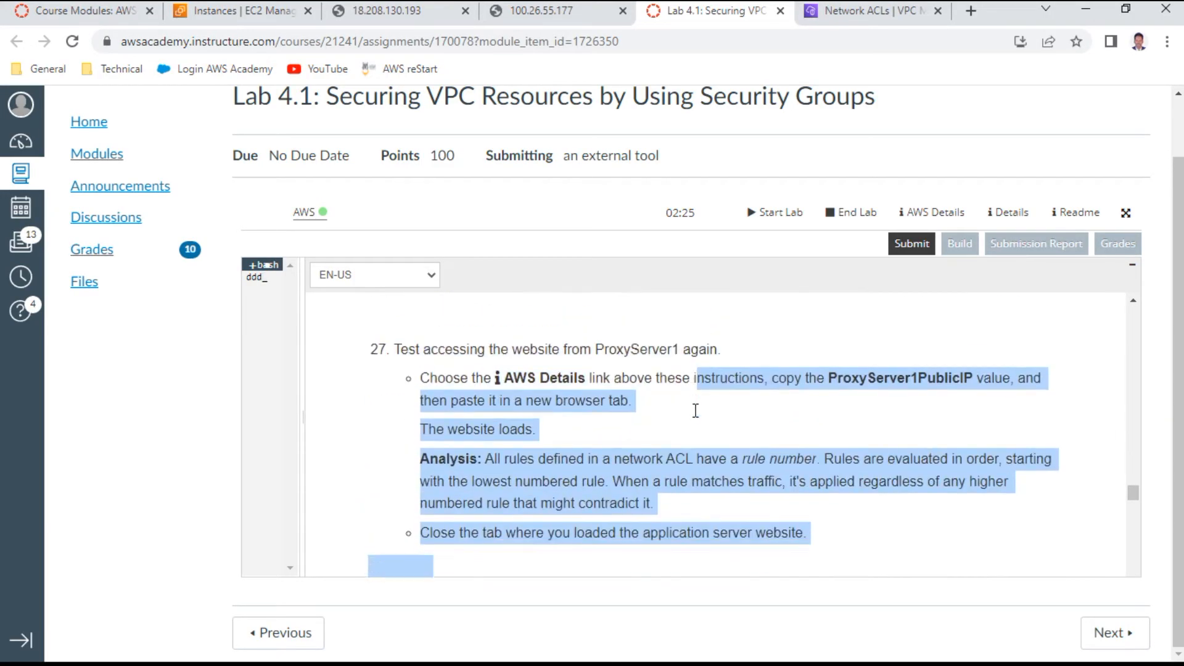
scroll(694, 424, "down", 3)
scroll(694, 454, "down", 2)
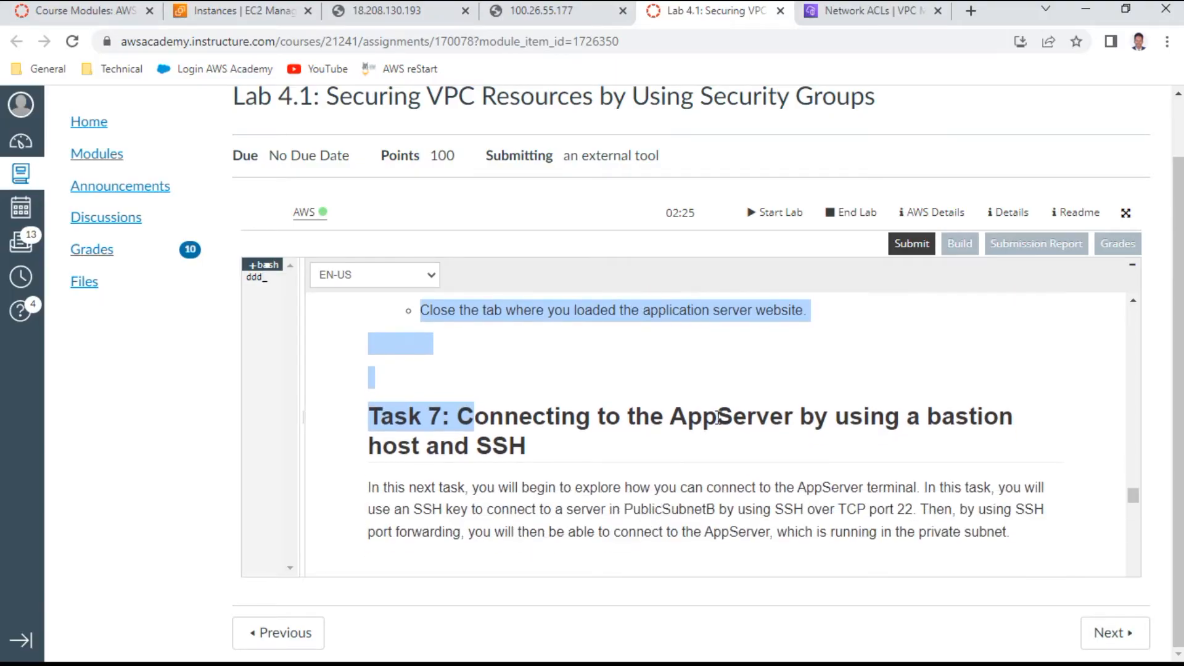
scroll(679, 410, "down", 2)
left_click(520, 369)
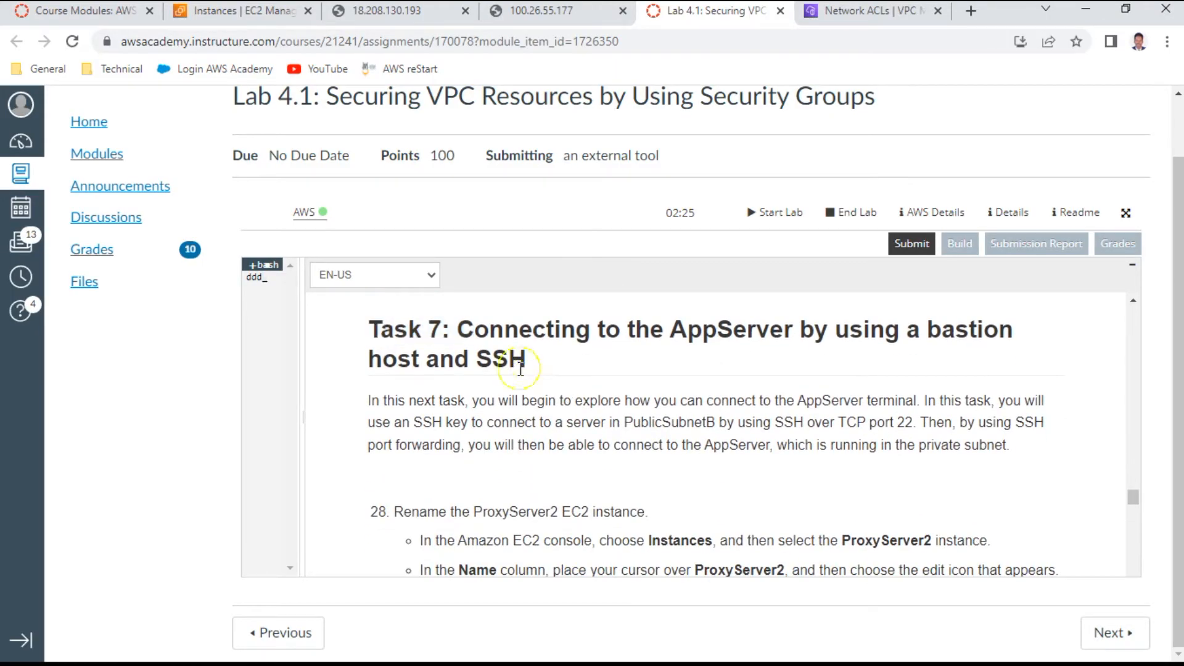
scroll(607, 397, "down", 2)
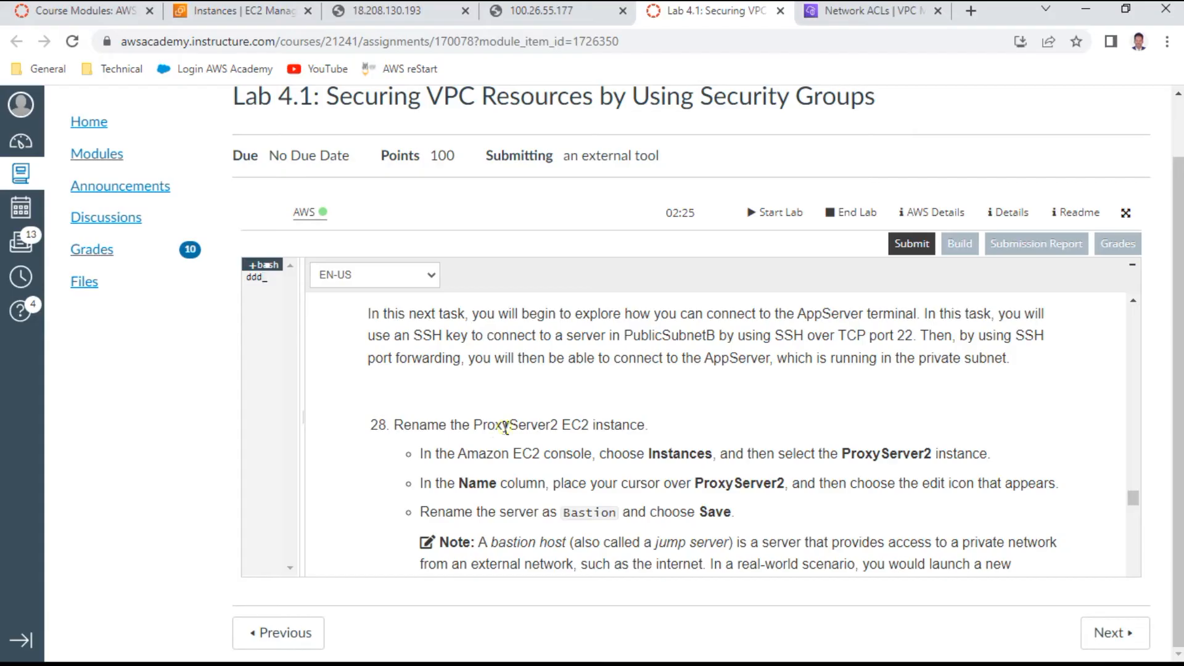
left_click_drag(505, 425, 608, 426)
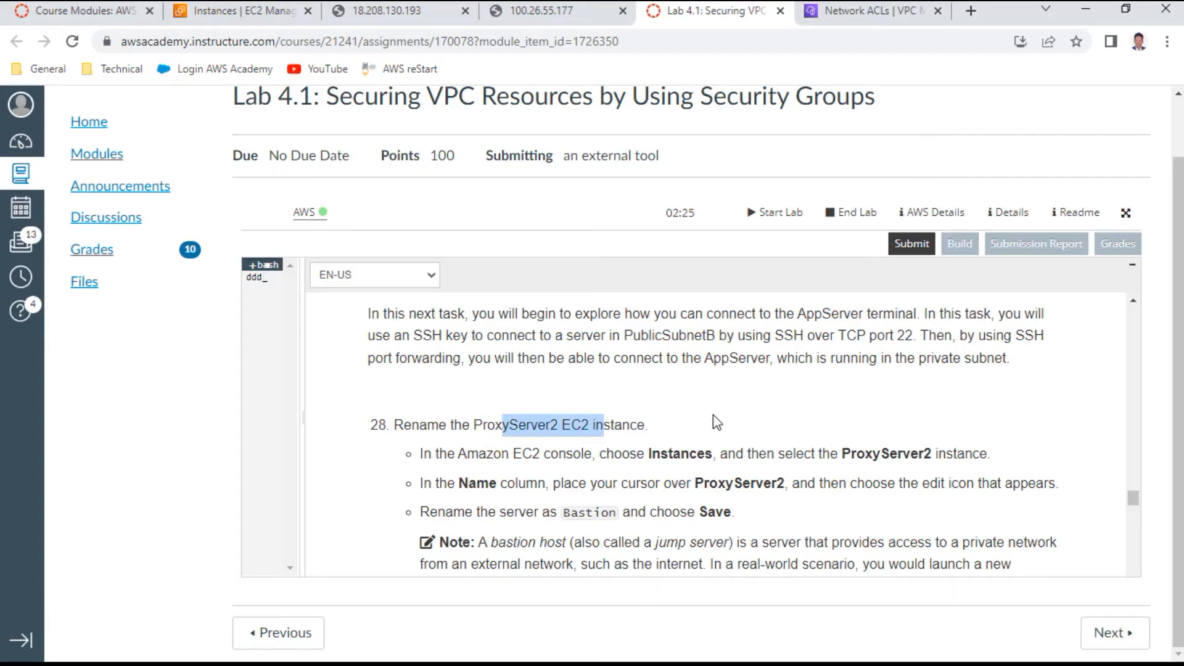
scroll(704, 451, "down", 2)
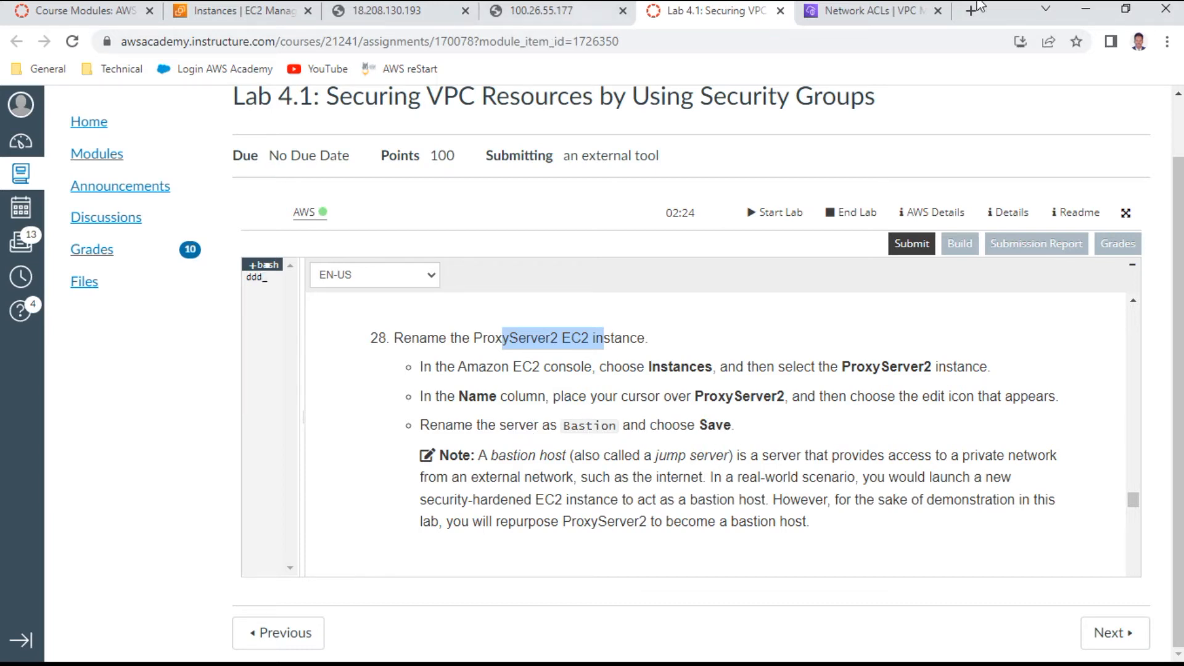
Step: Select the ProxyServer2 instance in the EC2 console, recheck the lab instructions, and open its name for editing
left_click_drag(243, 13, 418, 45)
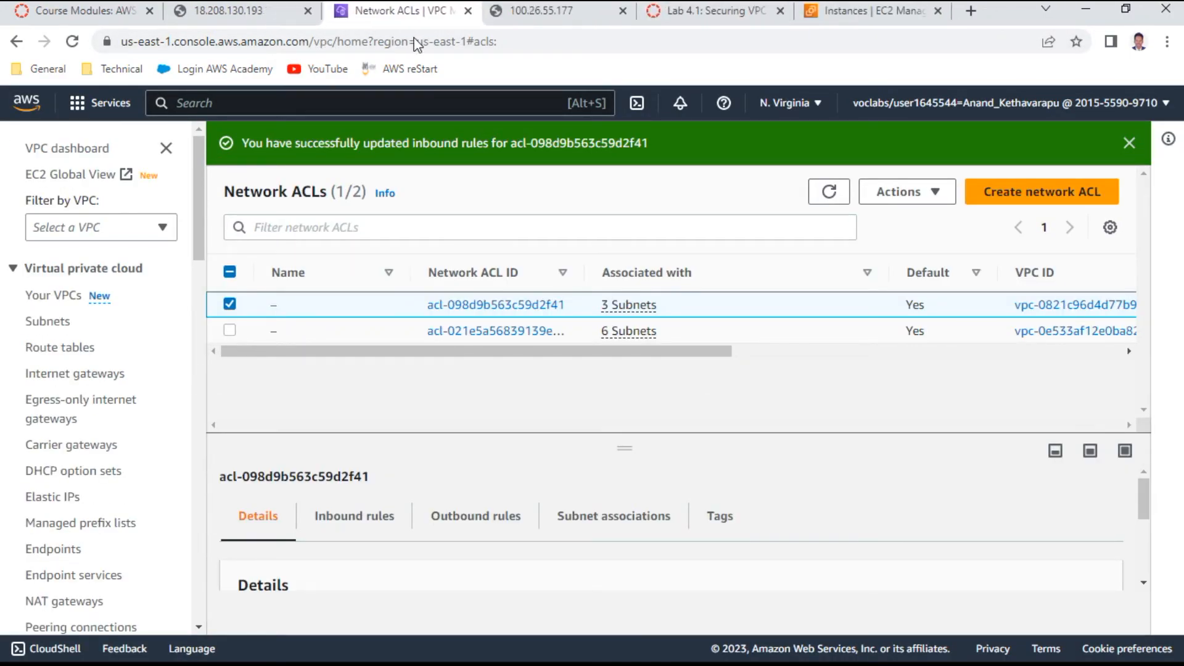
left_click(892, 18)
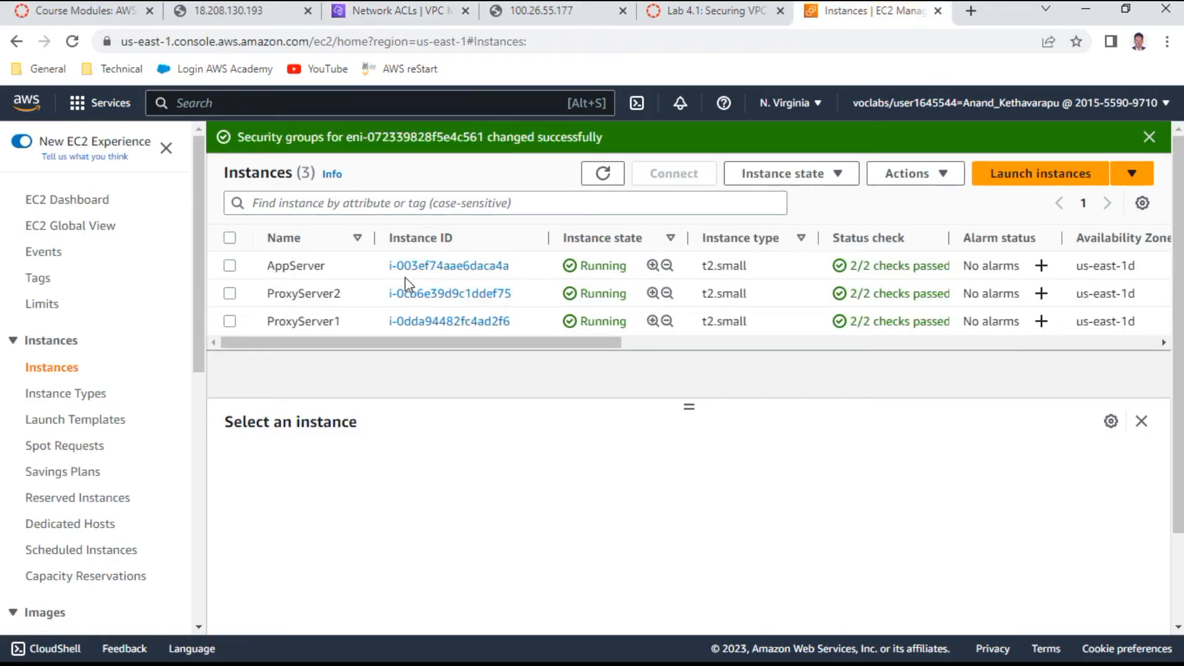
left_click(230, 294)
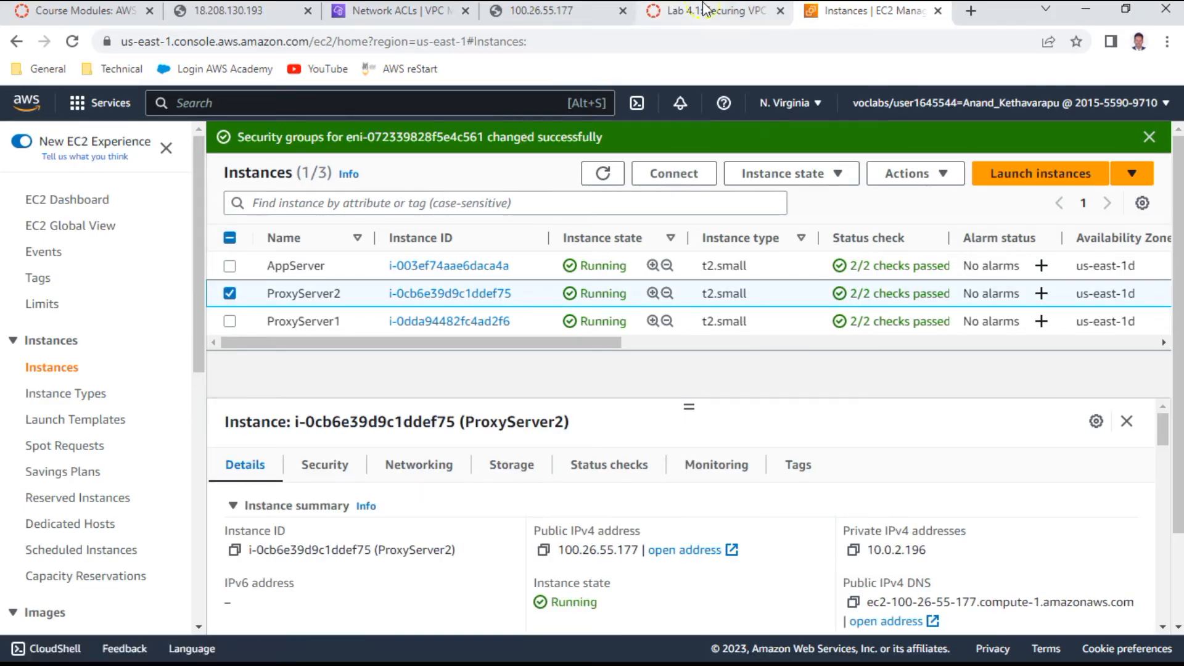
left_click(705, 11)
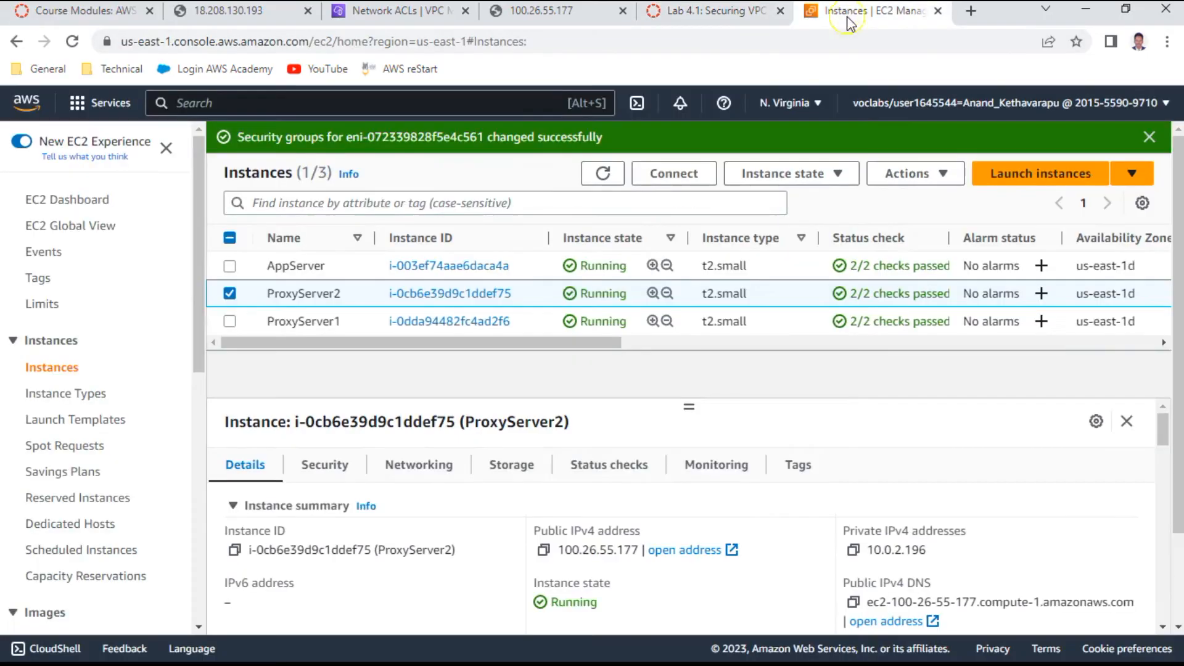
left_click(854, 15)
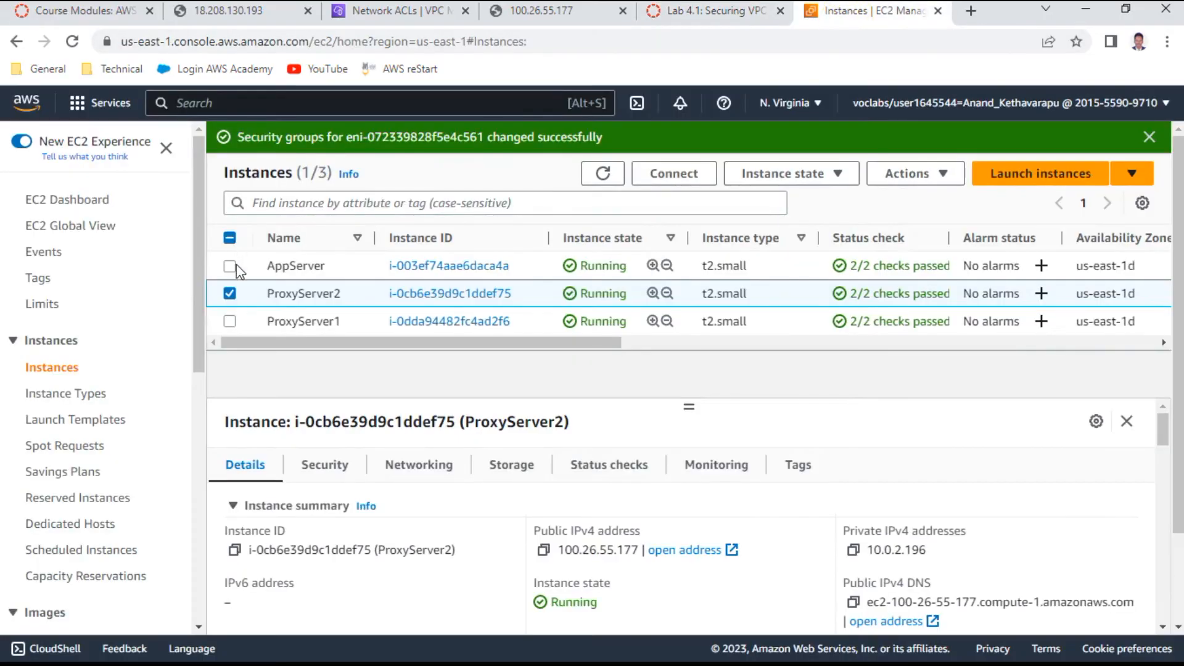
left_click(351, 297)
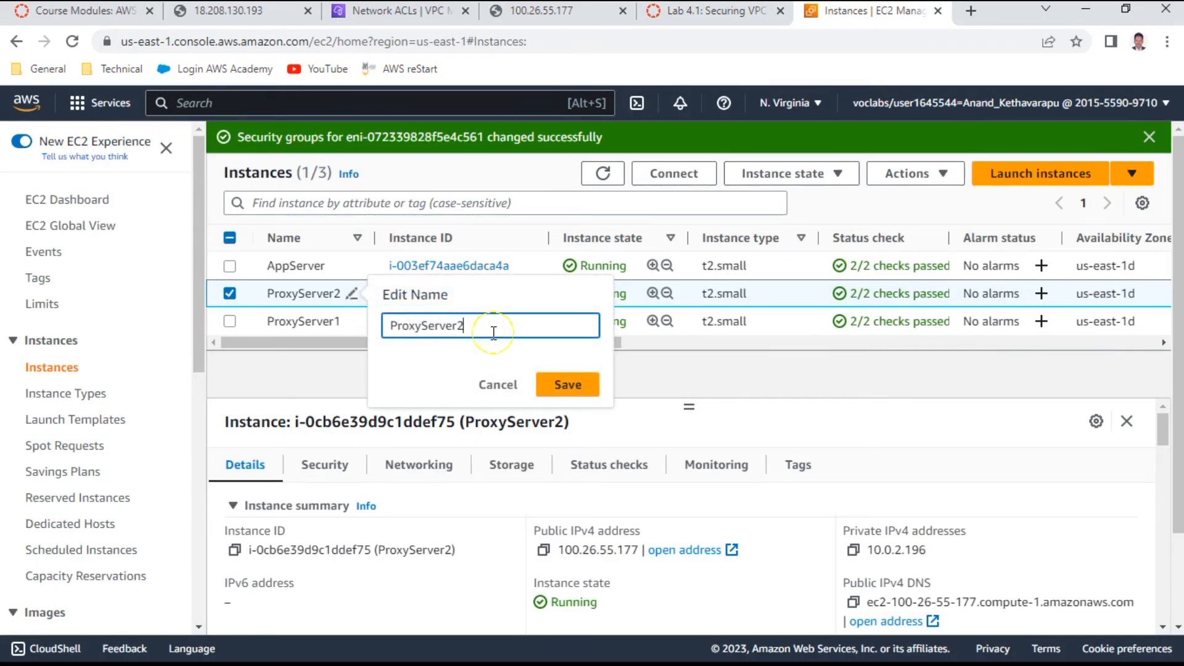
left_click_drag(496, 326, 308, 324)
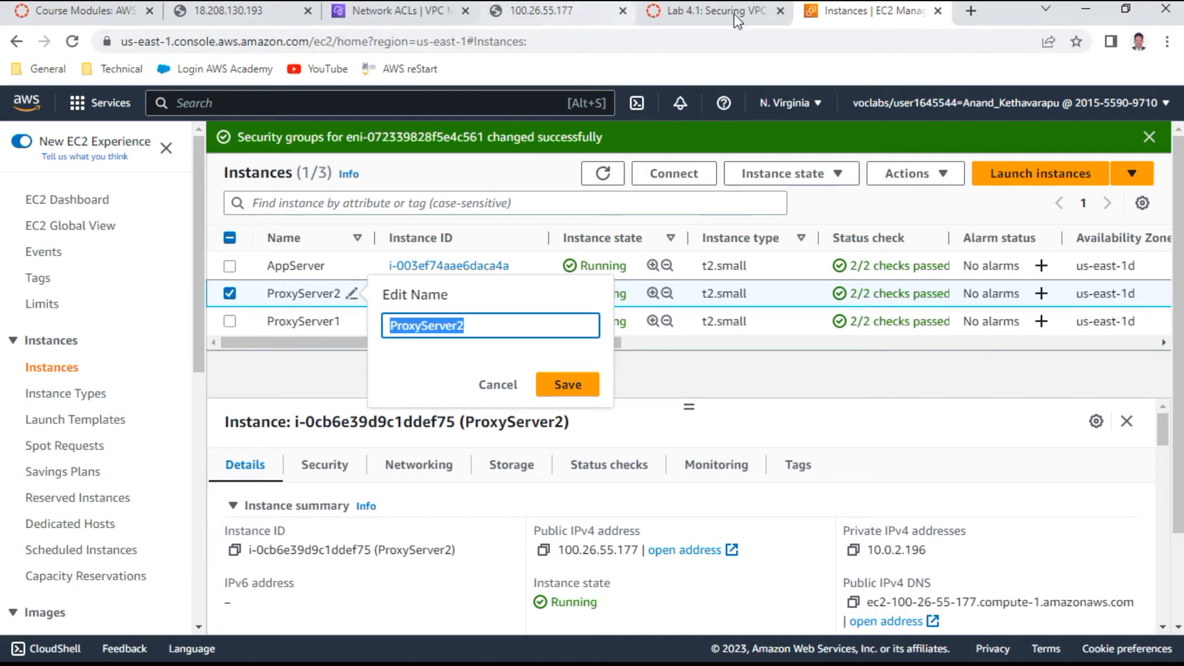
Step: Copy the server name Bastion from lab step 28 and return to the instance's name editor
left_click(716, 10)
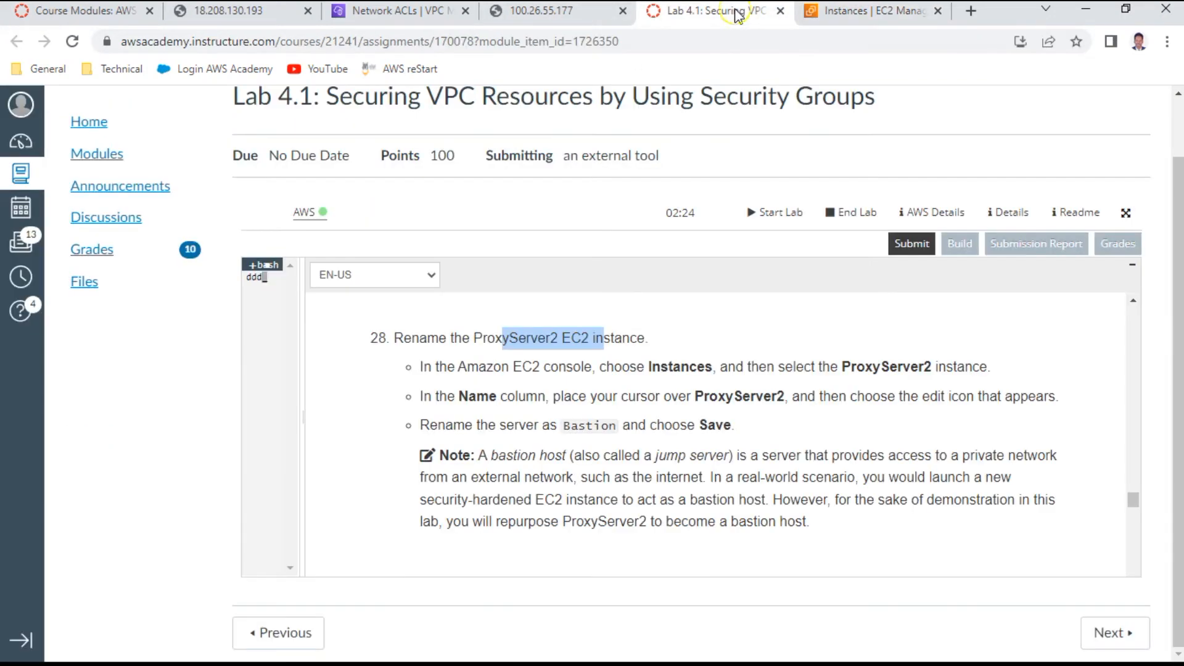
double_click(591, 425)
right_click(594, 426)
left_click(620, 435)
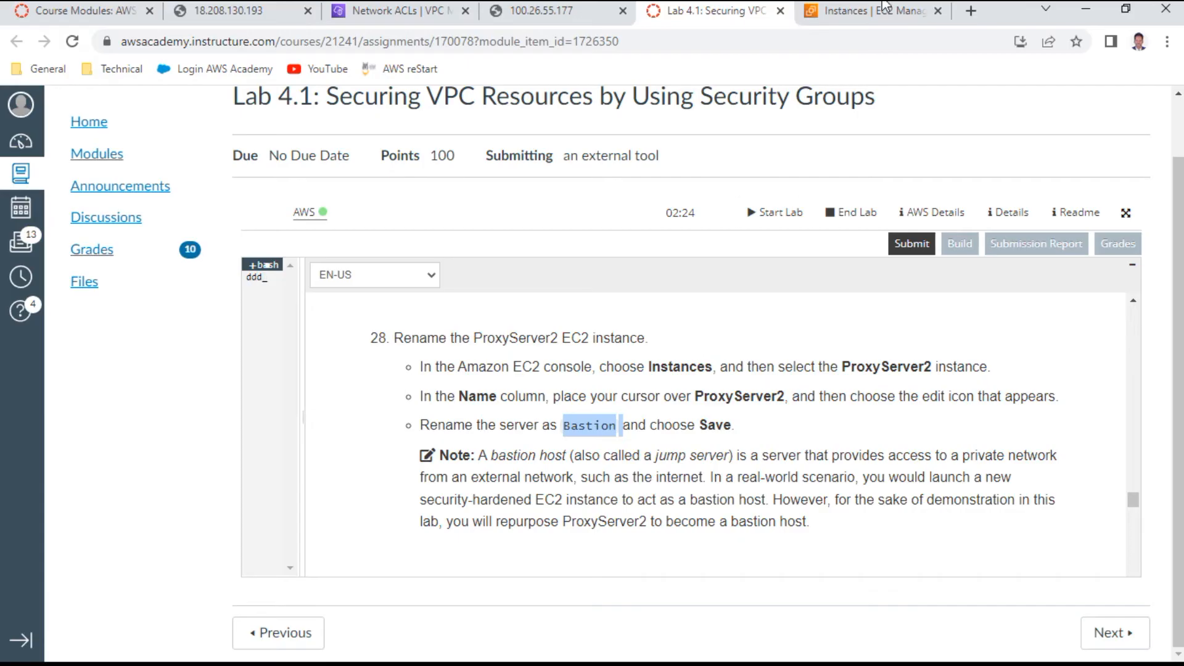
left_click(884, 9)
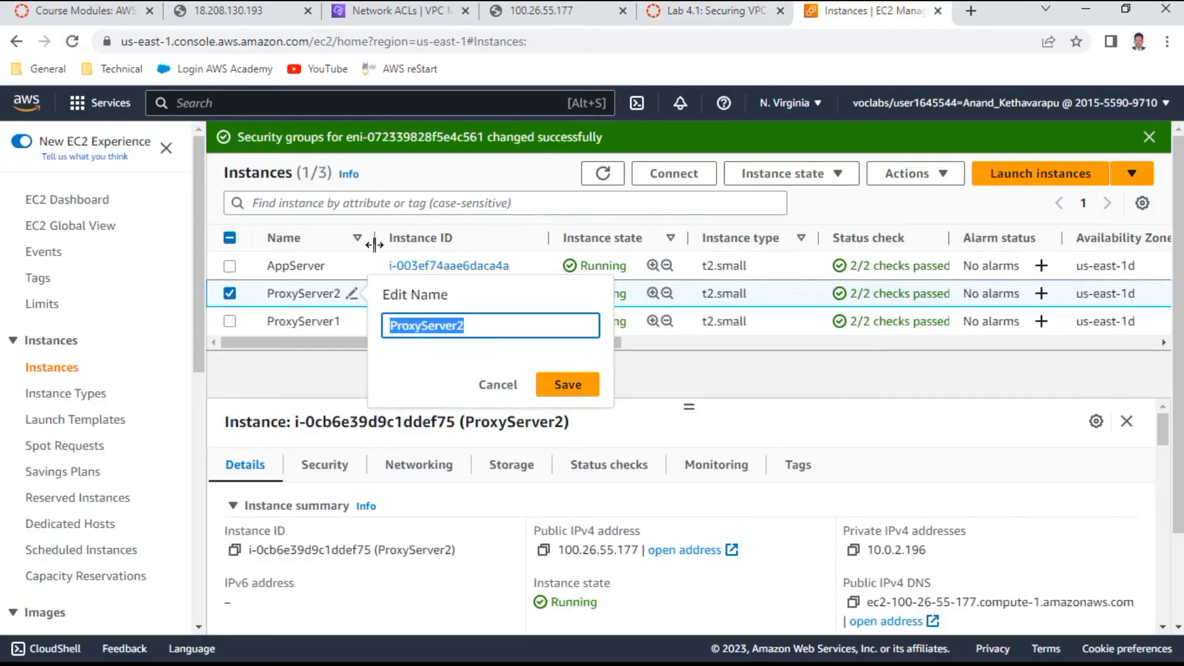
Step: Replace the ProxyServer2 instance's name with Bastion and save it
right_click(482, 325)
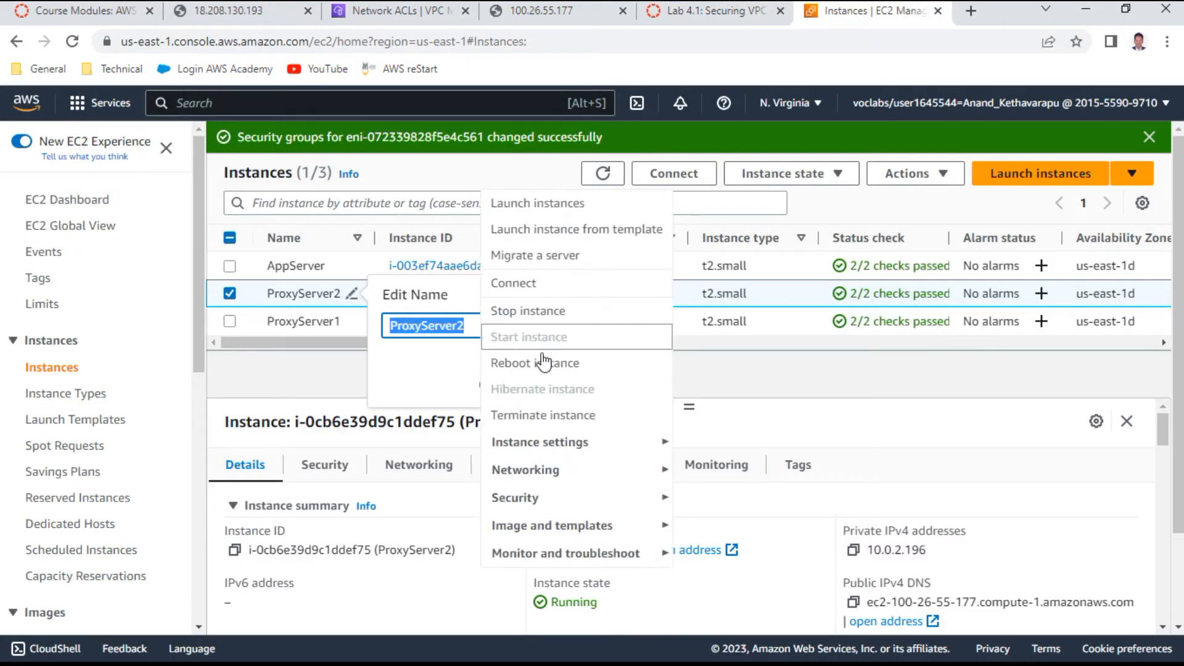
left_click(464, 328)
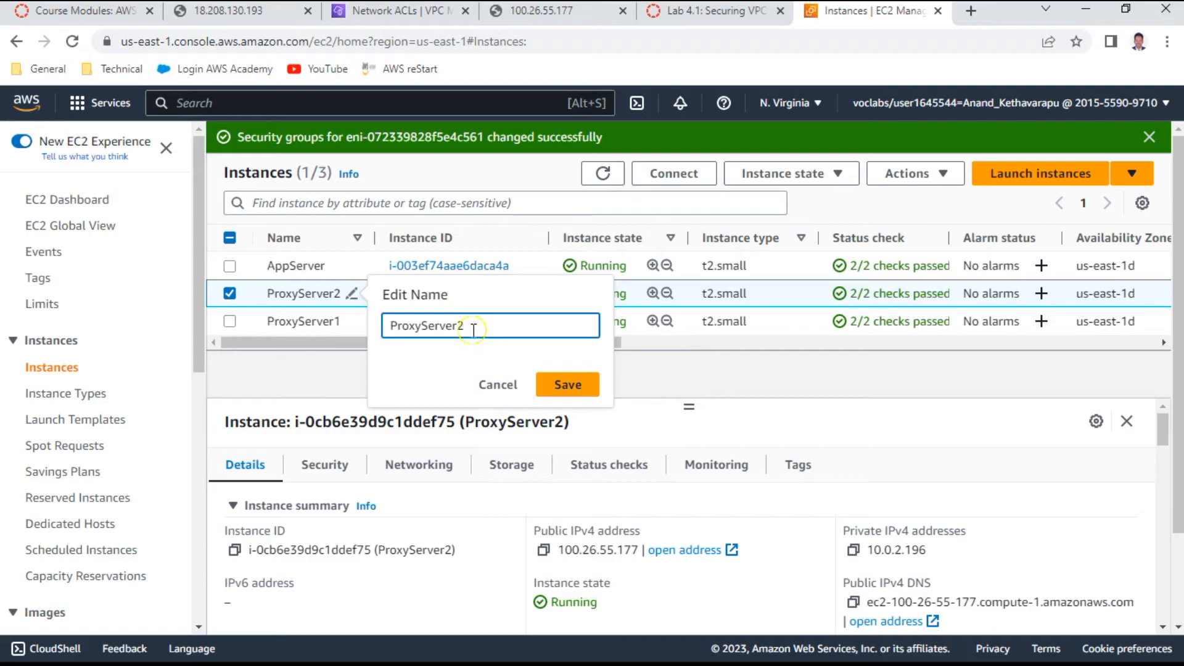
left_click_drag(474, 330, 348, 333)
key("BackSpace")
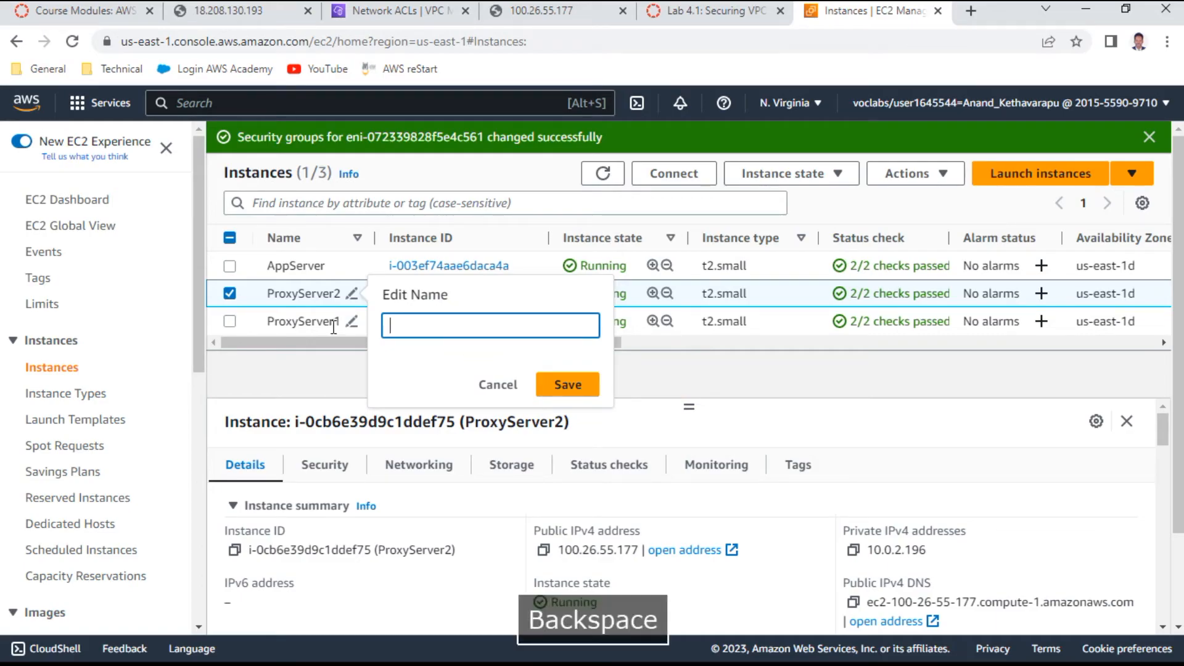
right_click(408, 323)
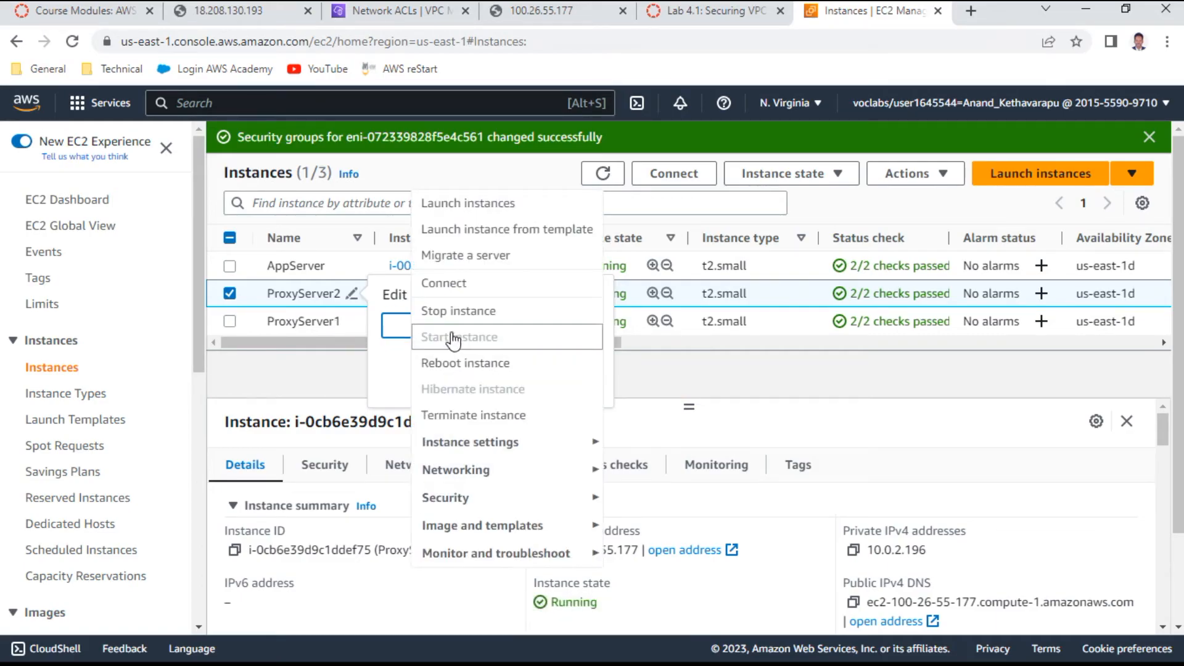
key("Escape")
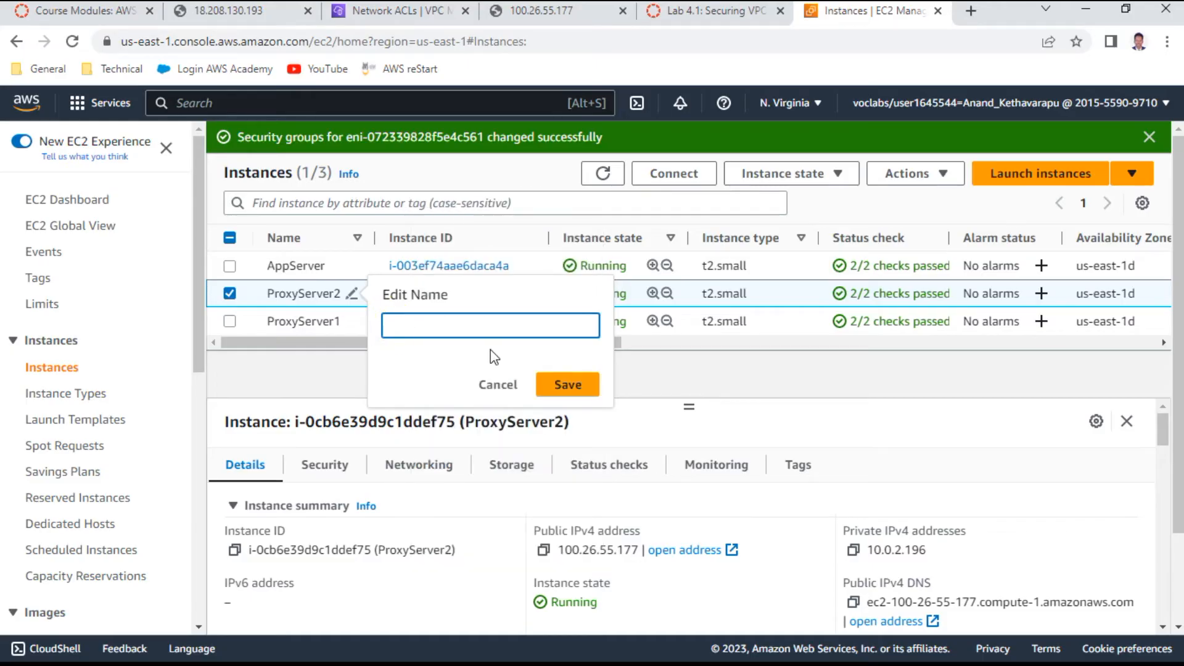
key("ctrl+v")
key("BackSpace")
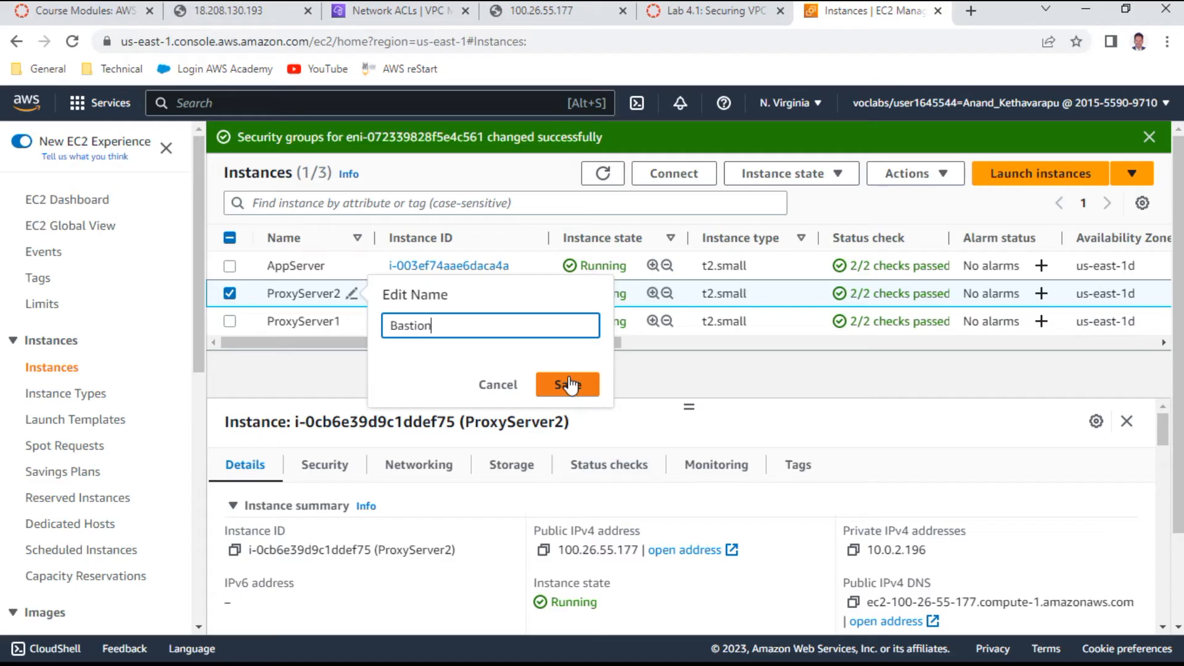
left_click(569, 385)
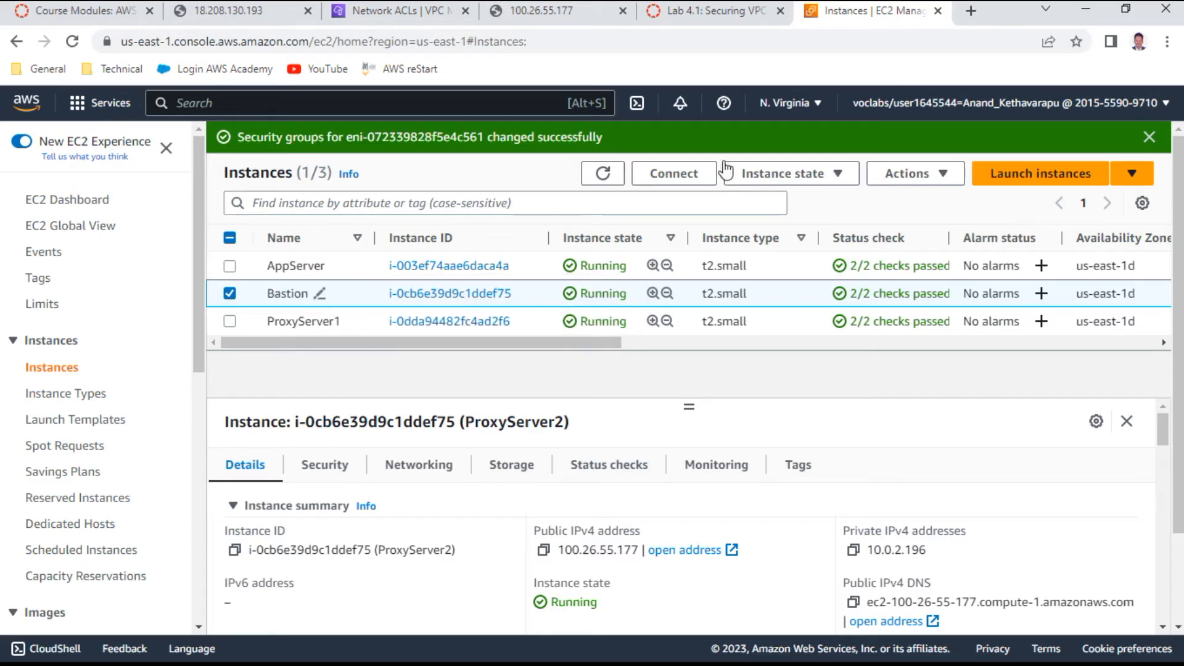
Step: Return to the lab instructions, read step 29 on creating a security group, and copy the name BastionSG
left_click(696, 11)
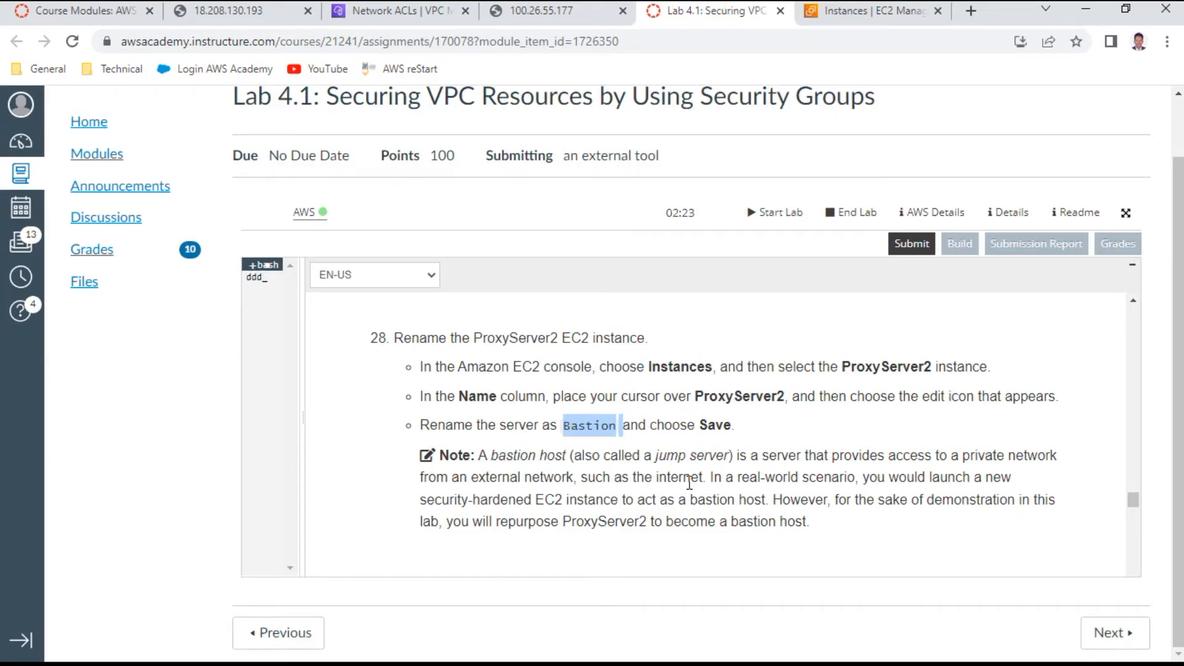
scroll(690, 483, "down", 3)
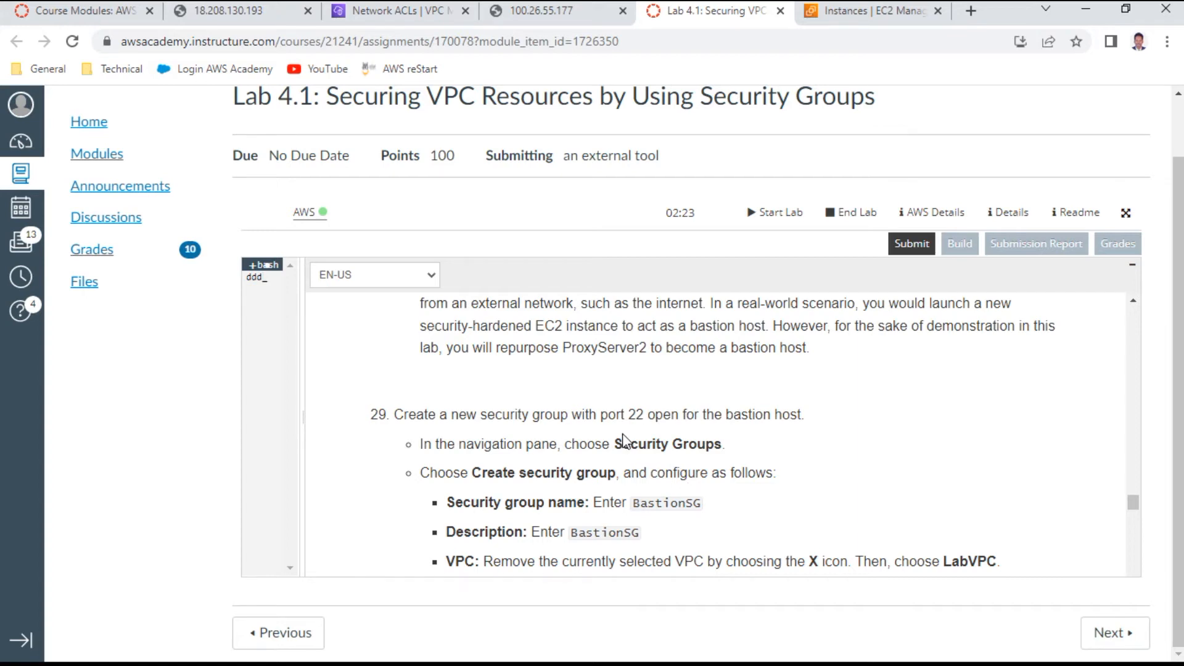
scroll(625, 441, "down", 1)
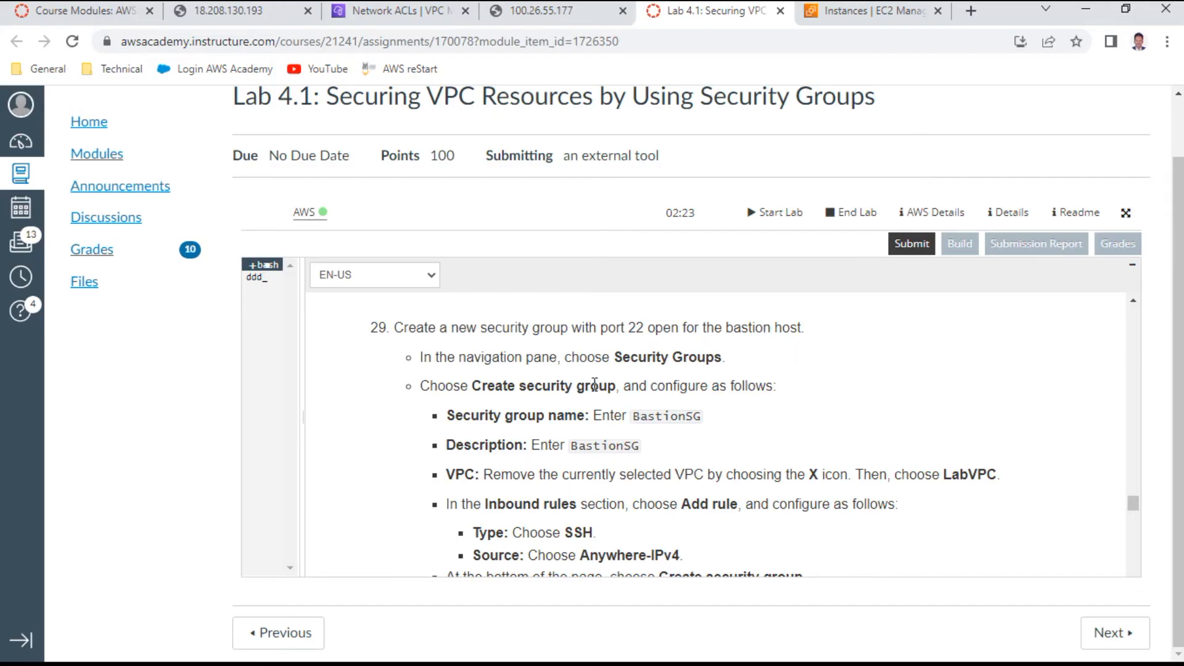
double_click(674, 416)
right_click(672, 416)
left_click(703, 430)
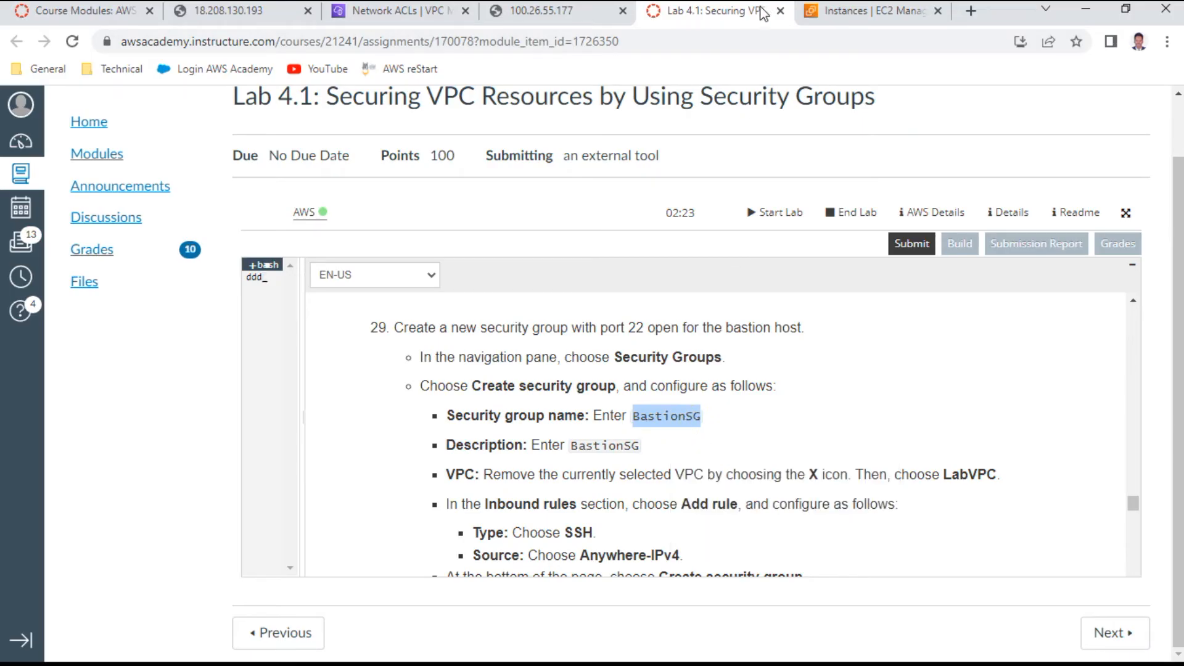
Step: Start a new security group in the EC2 console and name it BastionSG
left_click(880, 17)
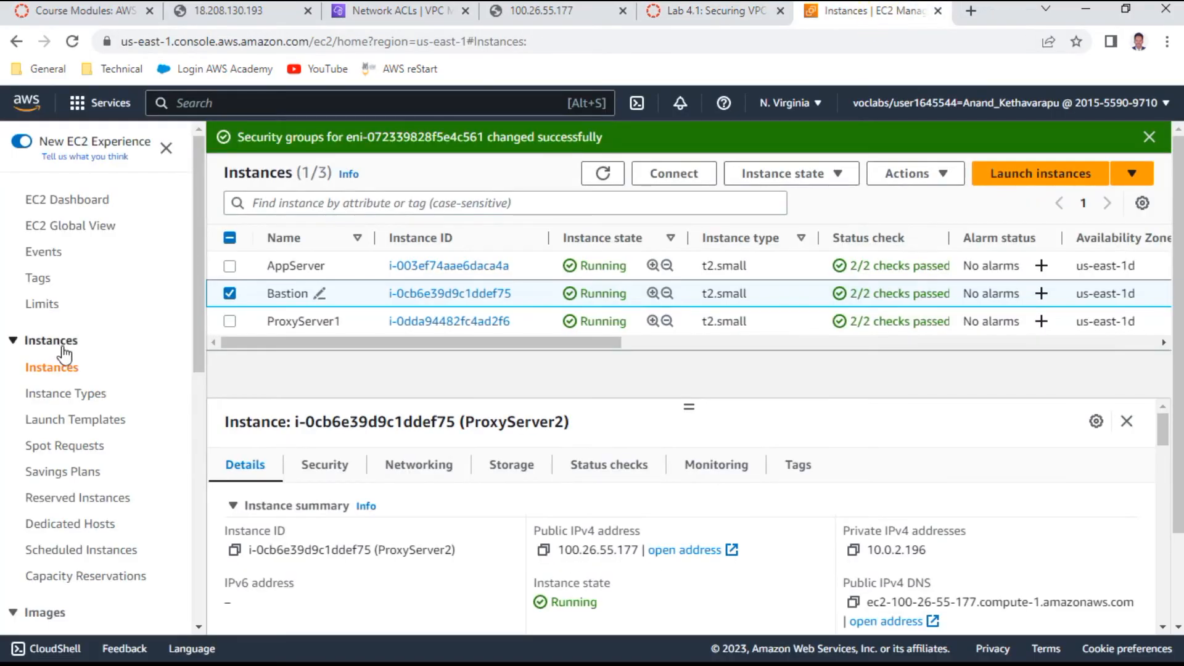
left_click(83, 200)
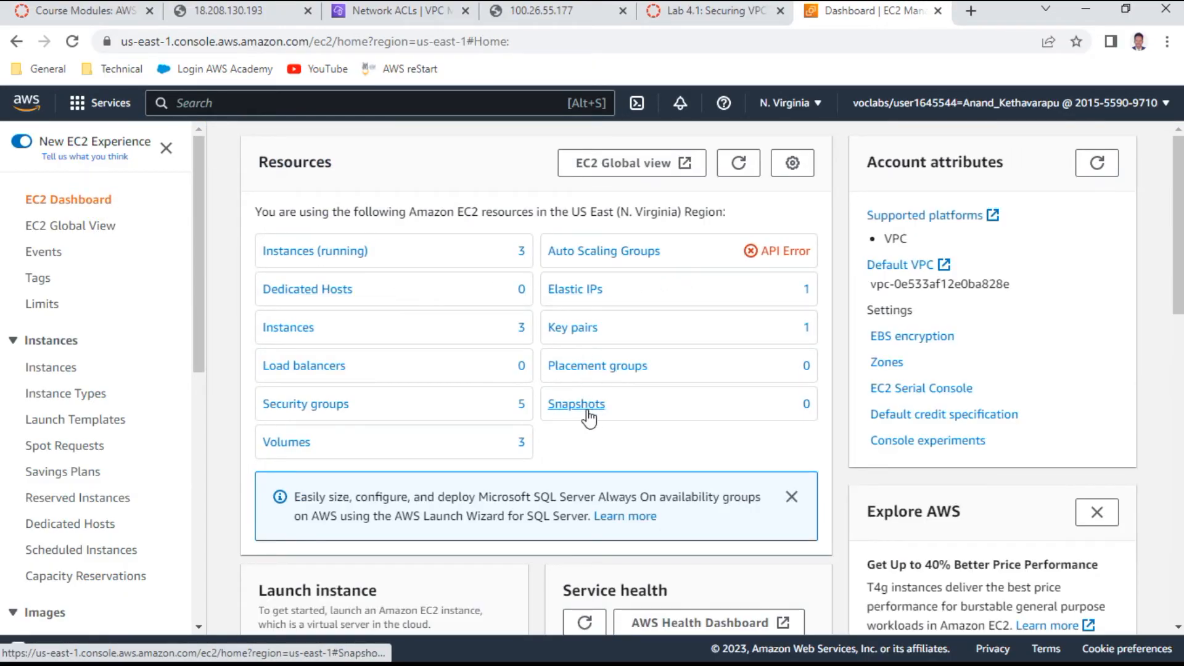
left_click(321, 405)
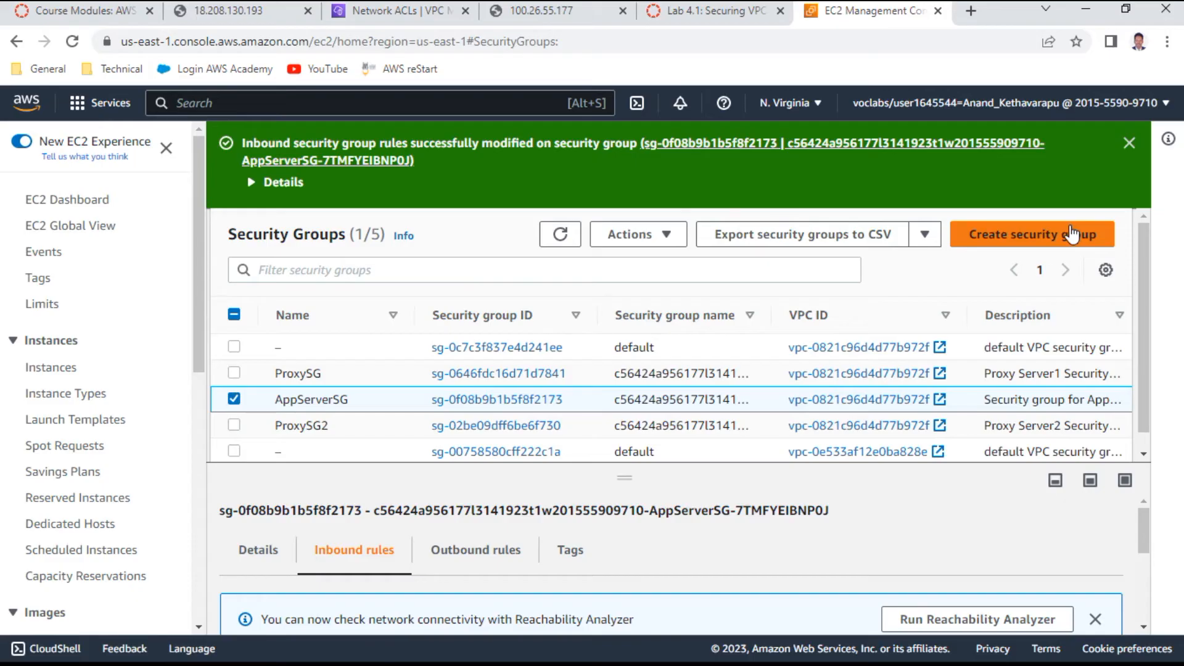
left_click(1033, 234)
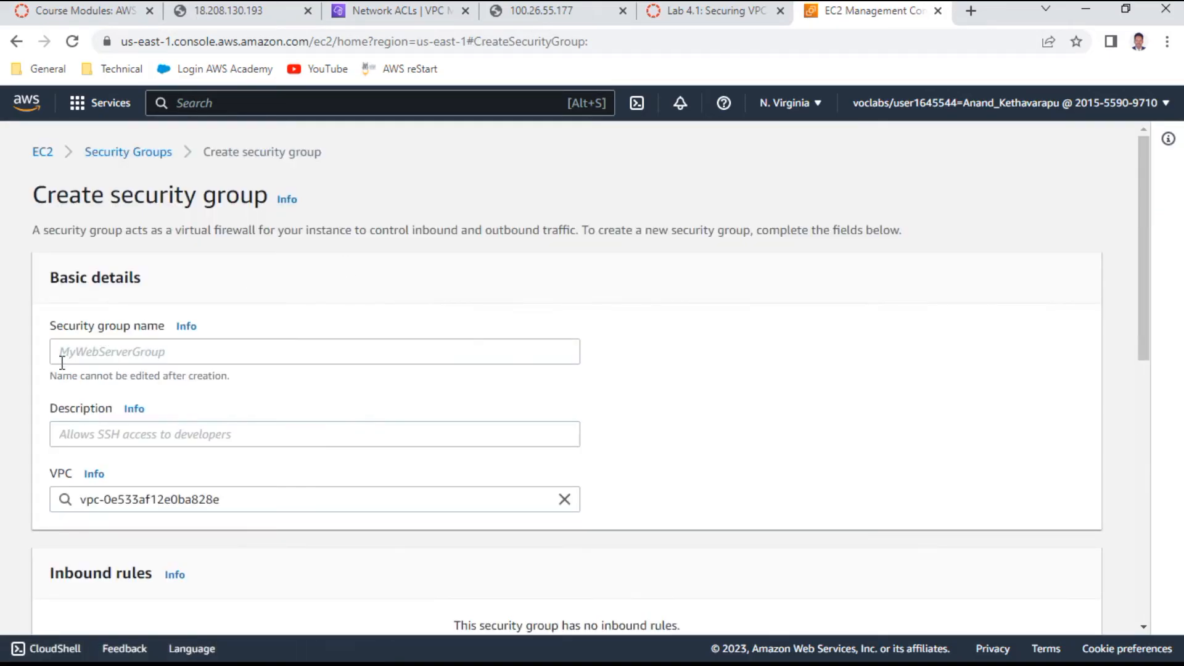
left_click(117, 350)
right_click(117, 351)
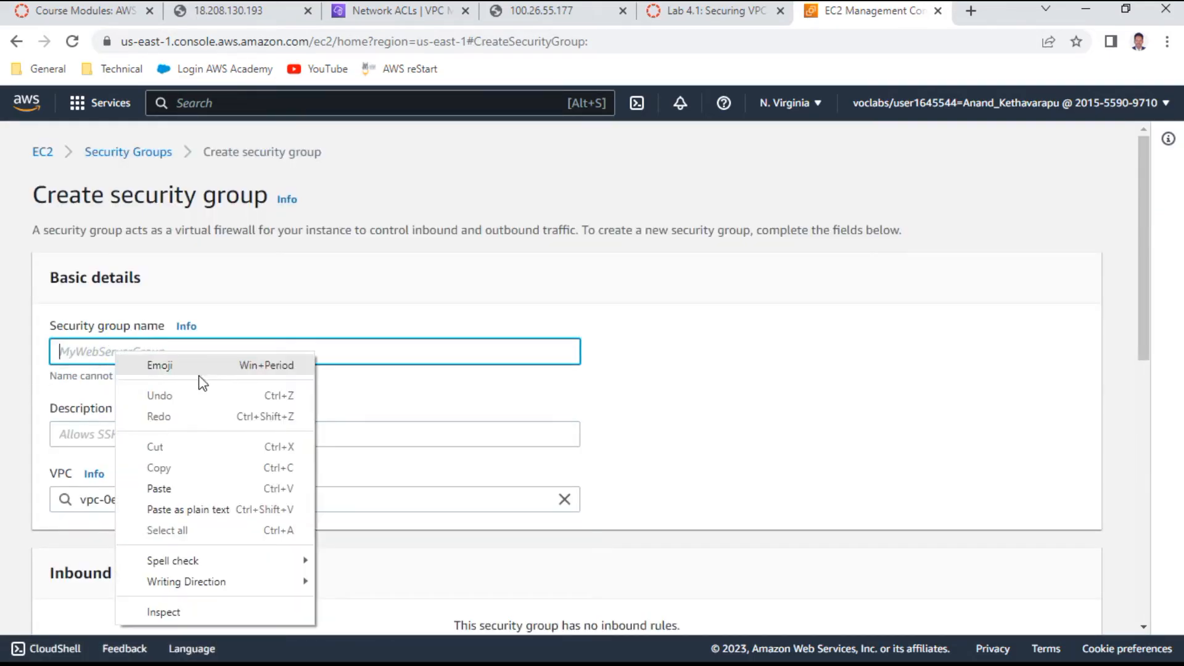
left_click(159, 489)
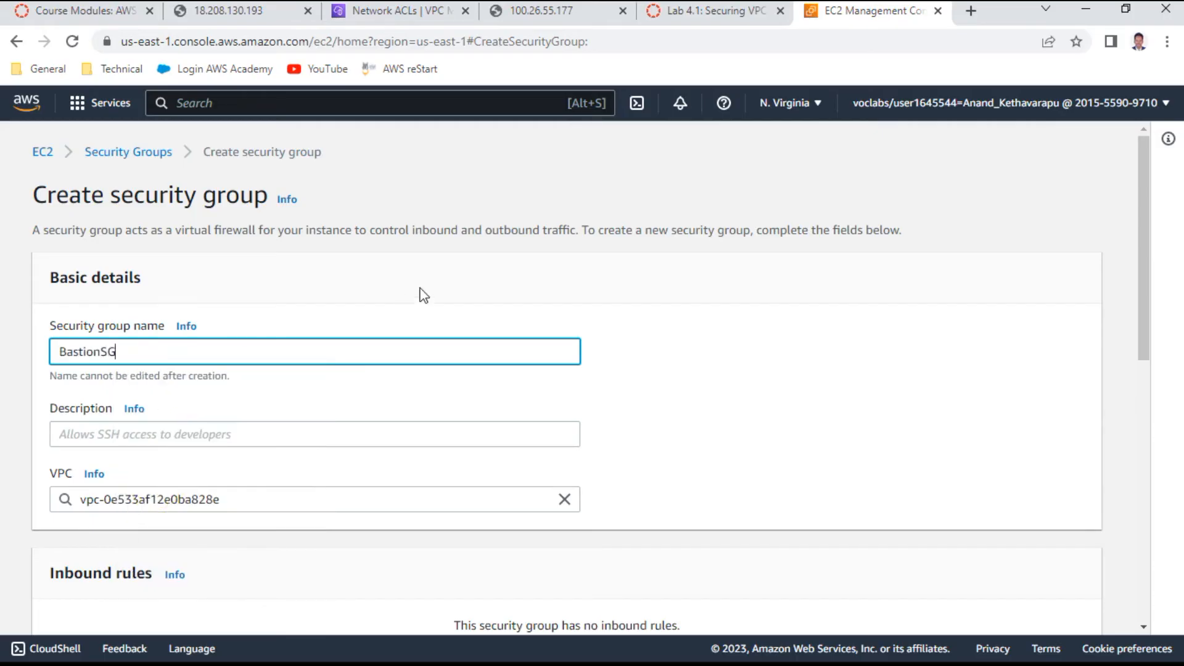
Step: Recheck lab step 29 and set the new security group's description to BastionSG
left_click(685, 13)
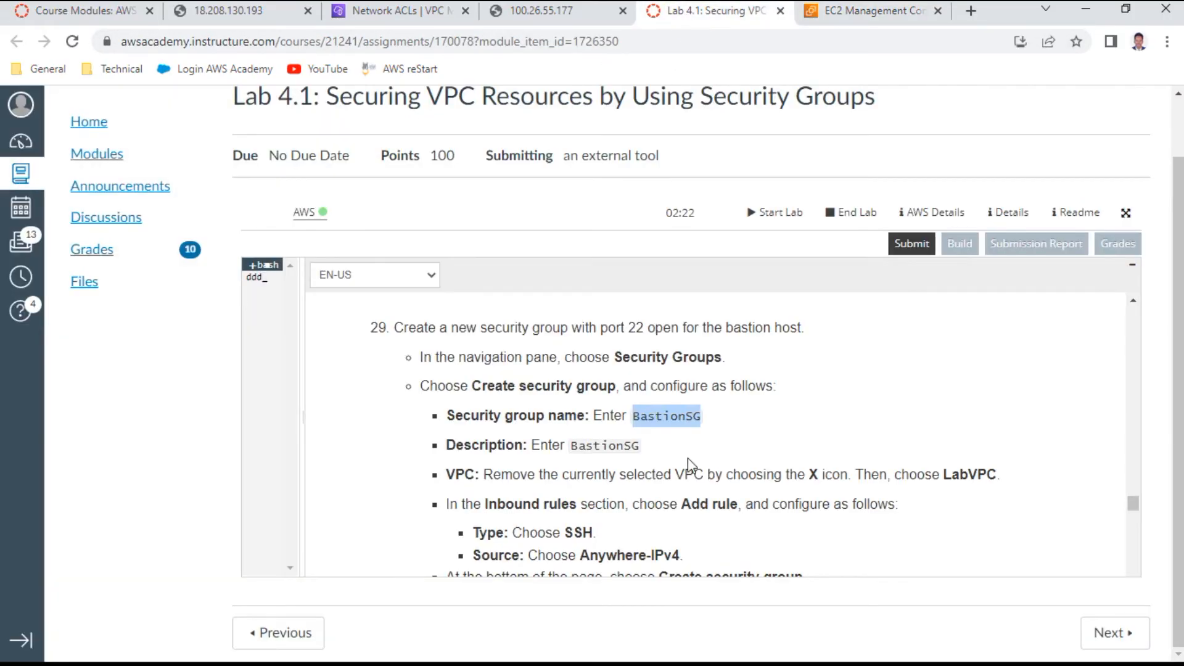
left_click(891, 11)
left_click(167, 442)
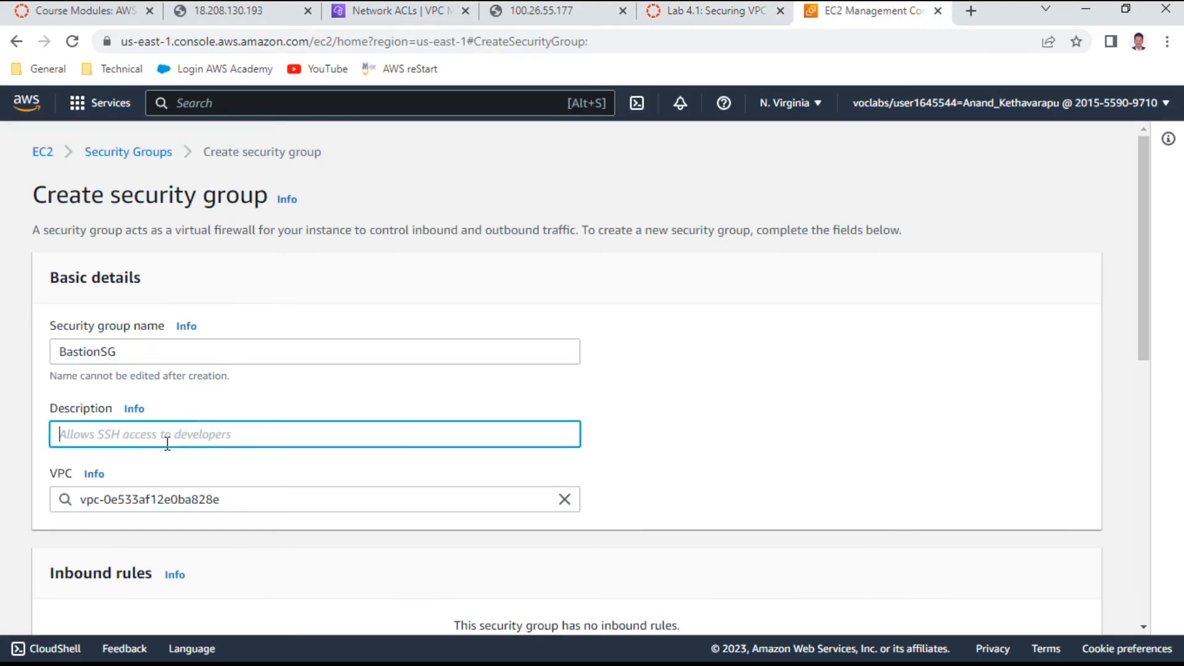
right_click(167, 443)
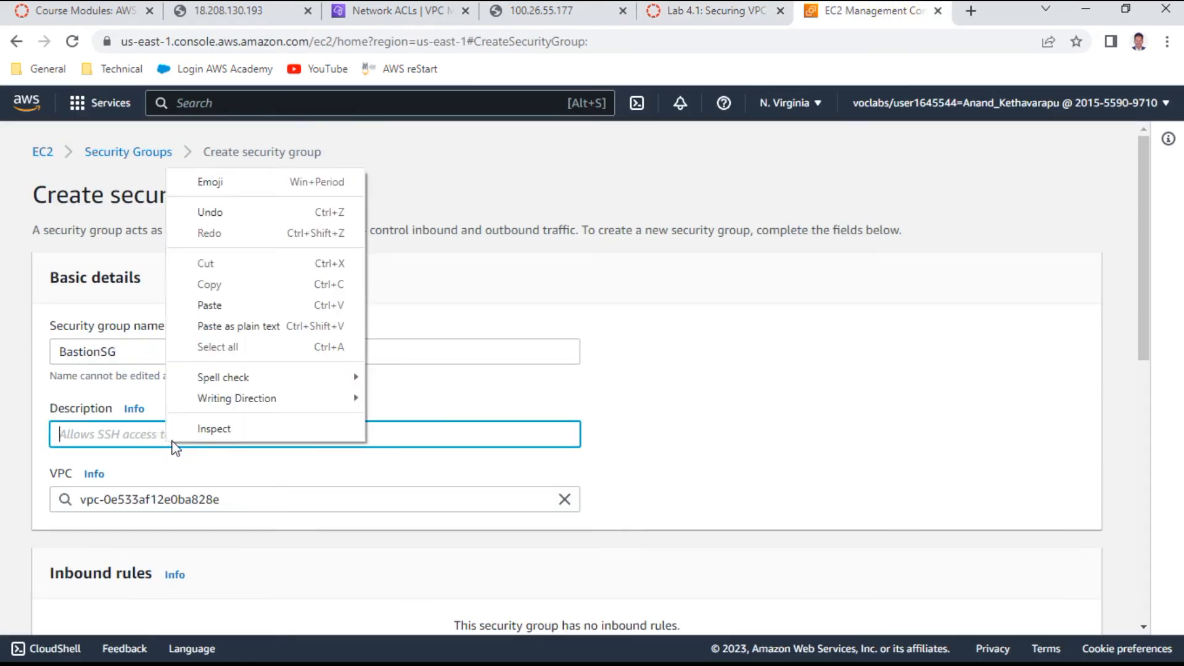
left_click(213, 305)
Step: Replace the new security group's preselected VPC with LabVPC
scroll(471, 387, "down", 3)
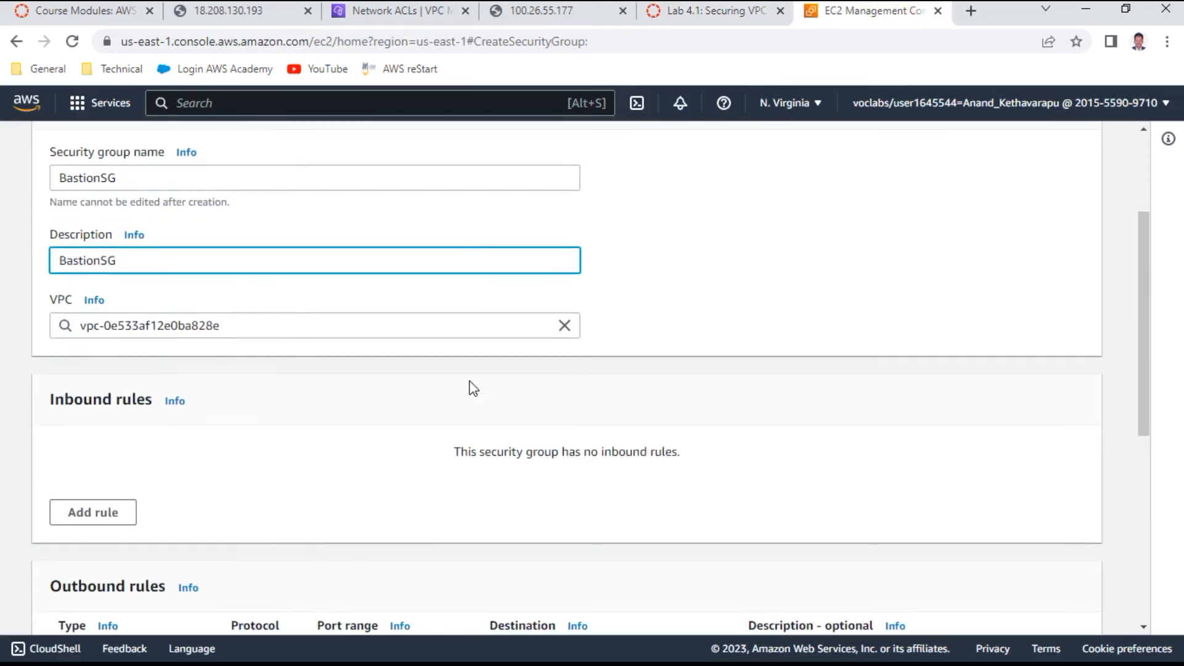
left_click(230, 323)
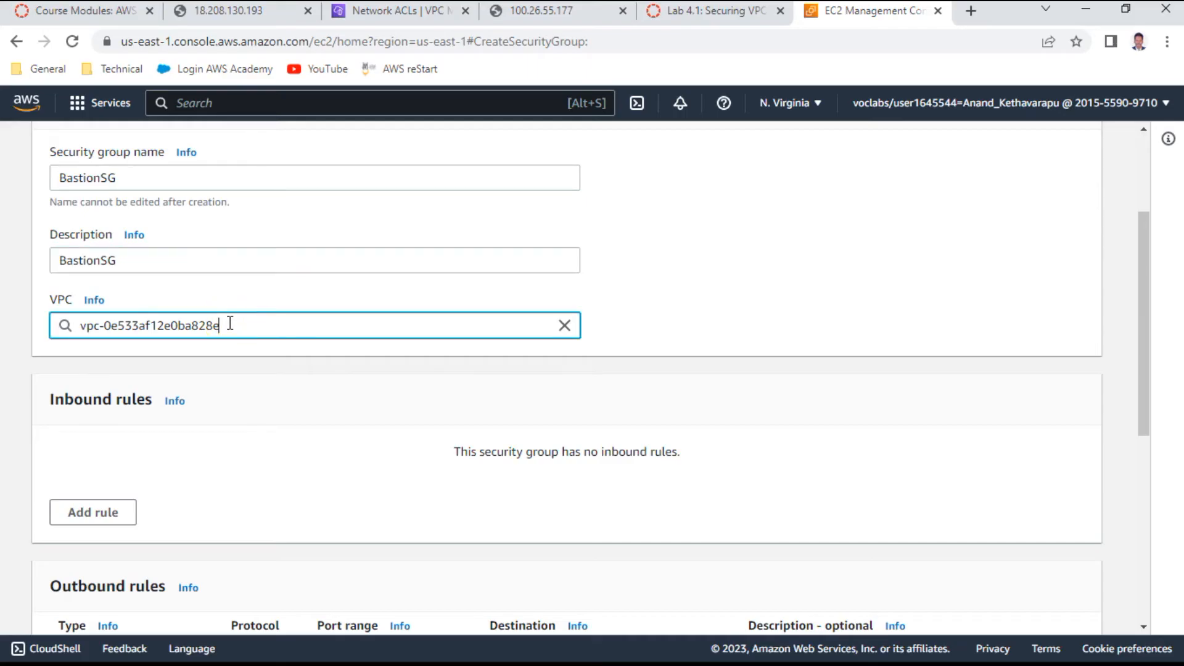
left_click(565, 326)
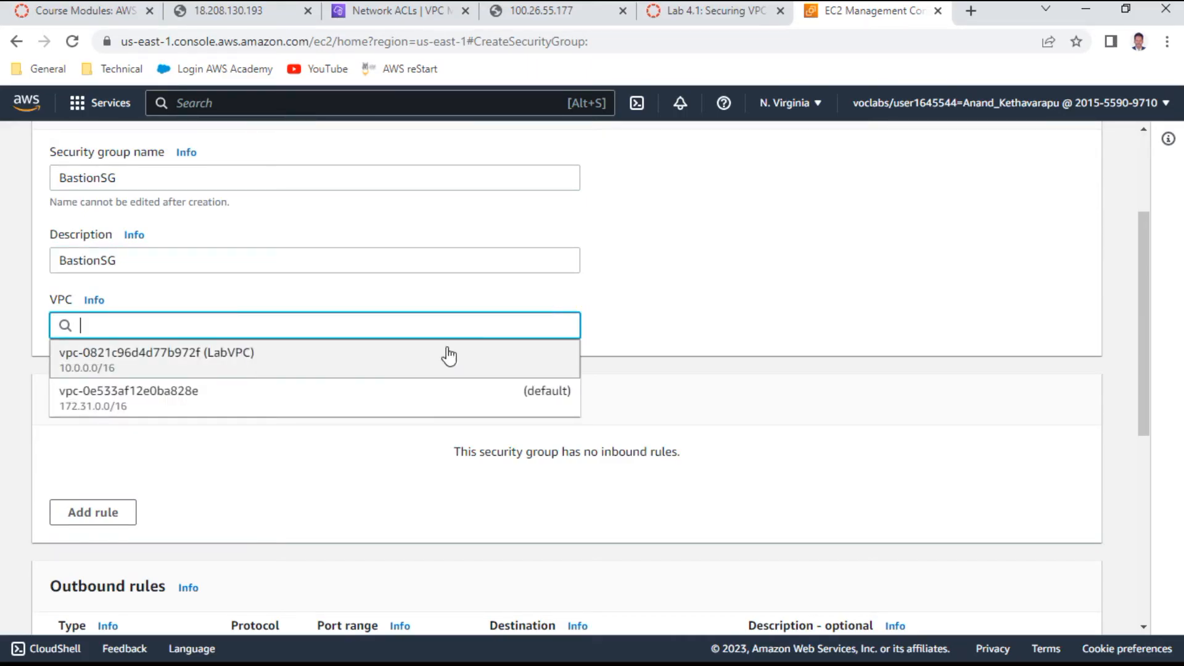
left_click(226, 365)
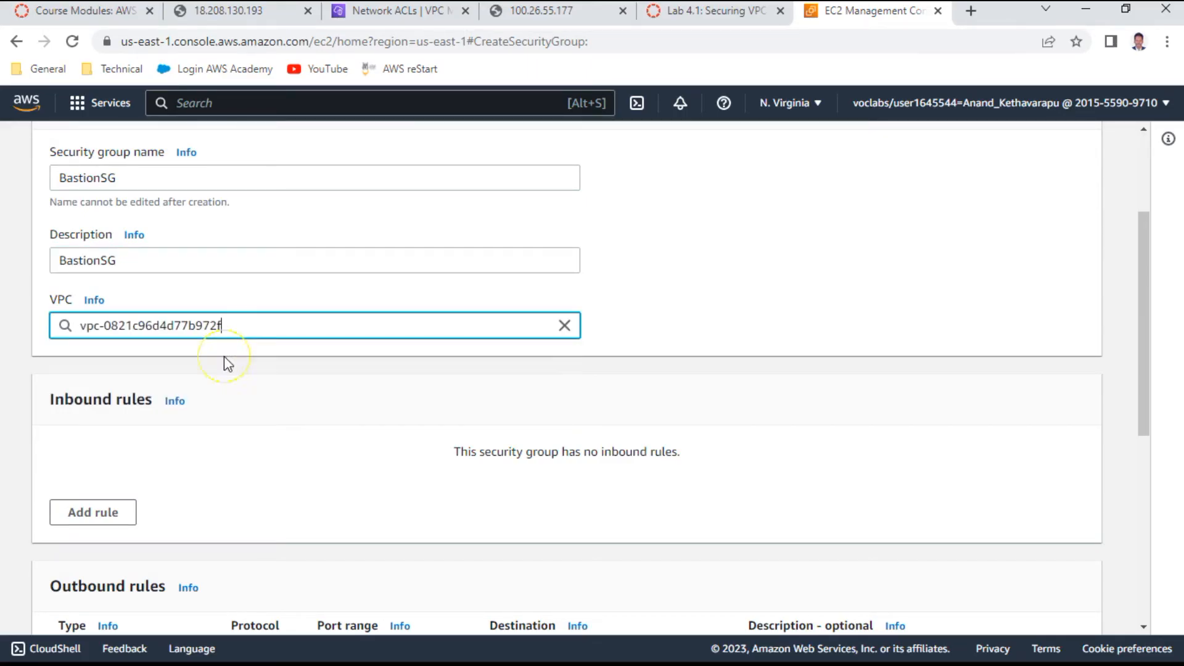
Step: Check the inbound rule settings in lab step 29 and add an inbound SSH rule with source Anywhere-IPv4
left_click(689, 23)
scroll(859, 447, "down", 2)
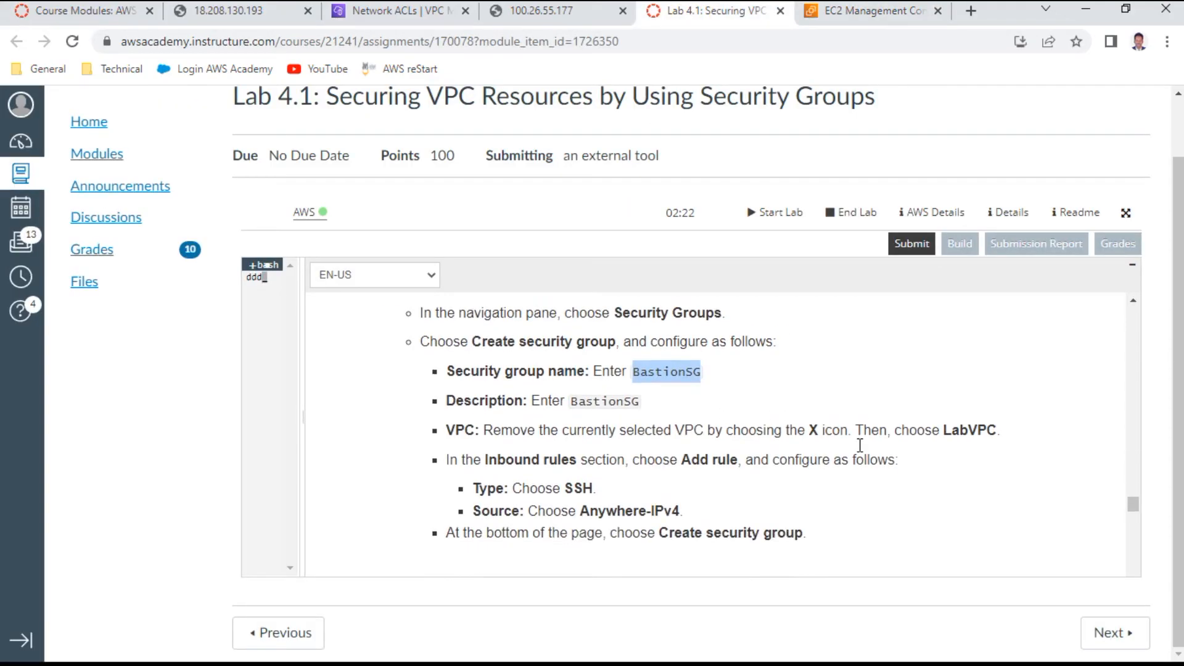
scroll(860, 445, "down", 1)
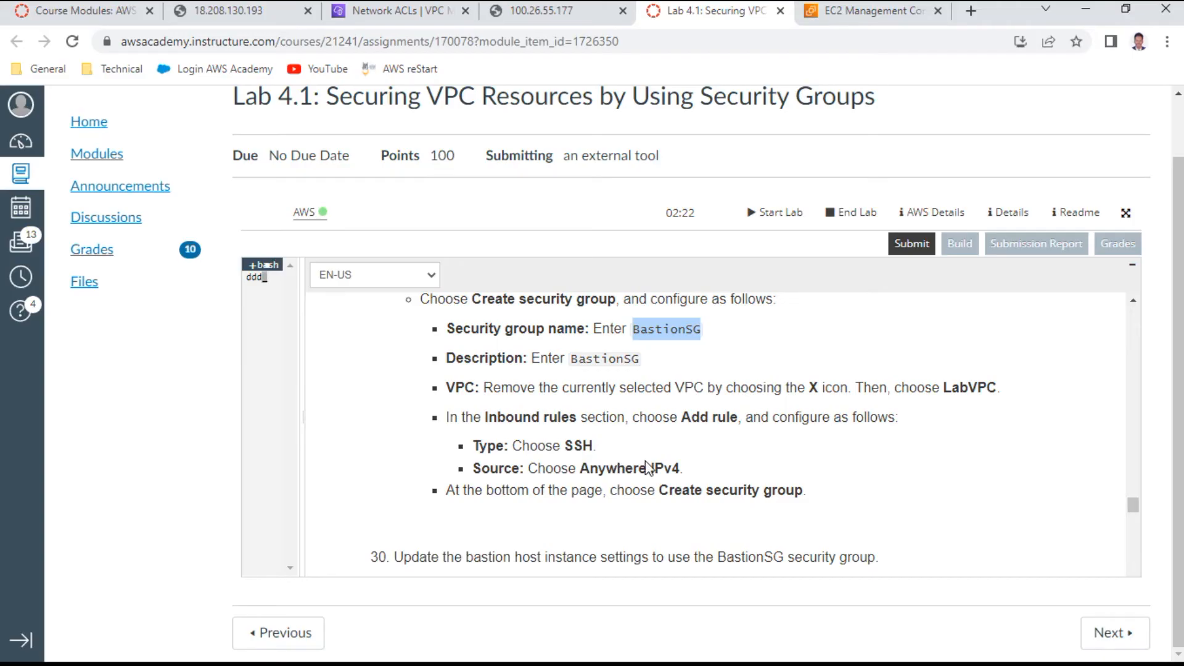
left_click(893, 22)
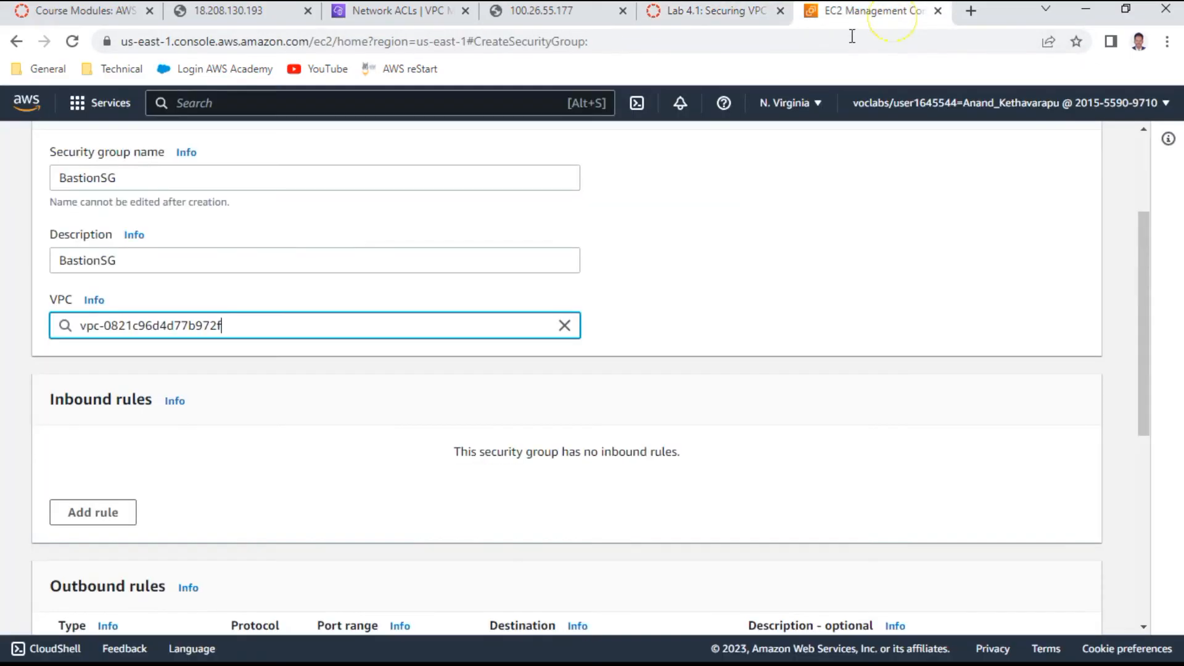
scroll(350, 315, "down", 3)
left_click(111, 342)
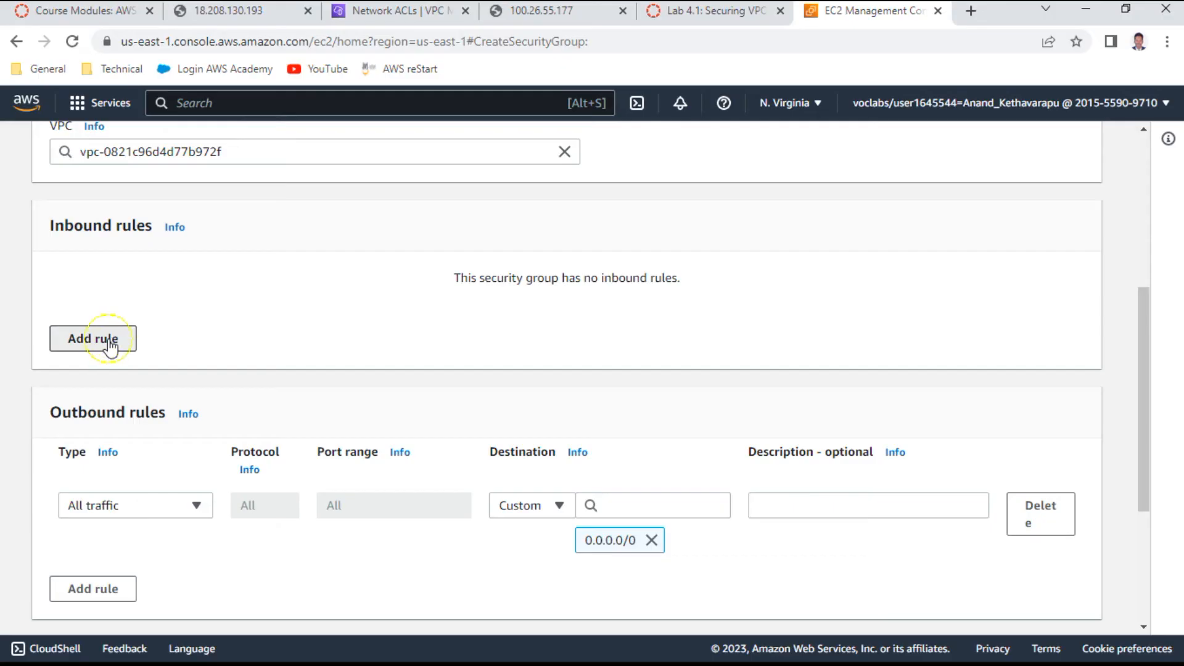
left_click(182, 320)
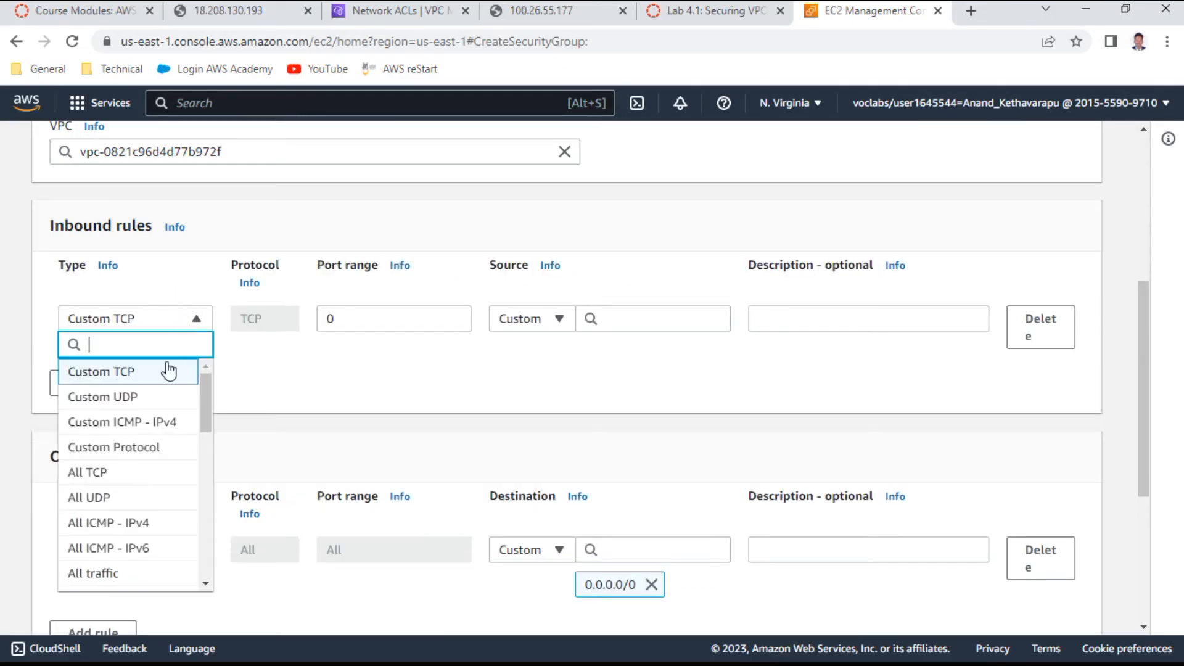
scroll(164, 420, "down", 3)
left_click(119, 430)
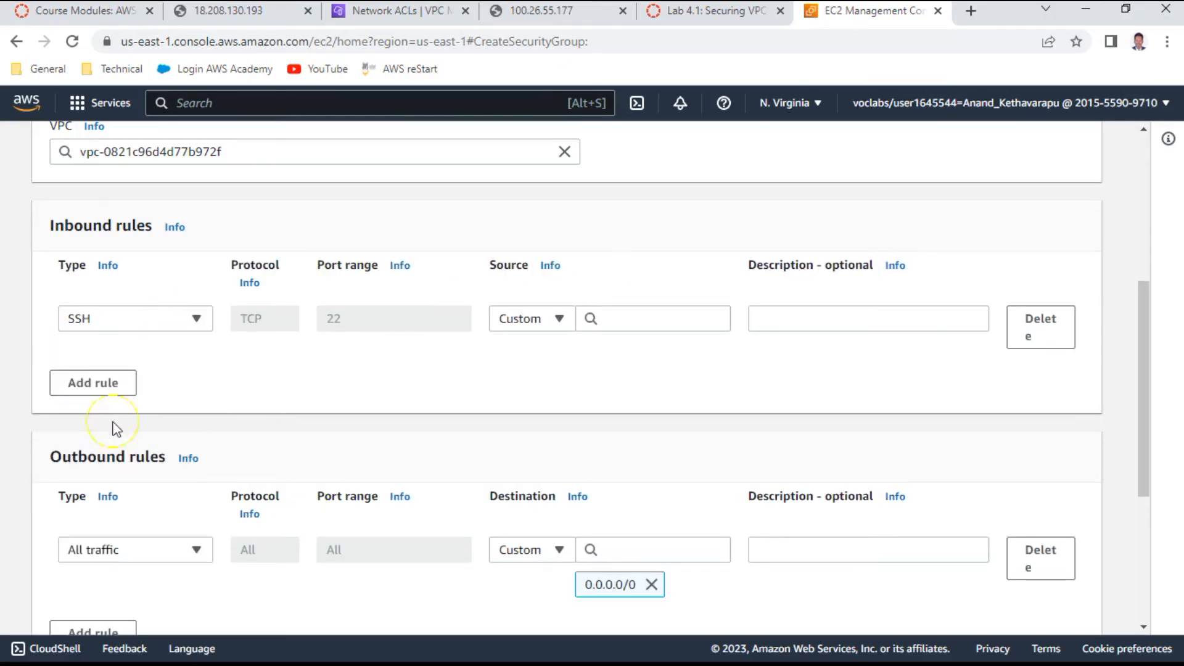
left_click(557, 322)
left_click(512, 387)
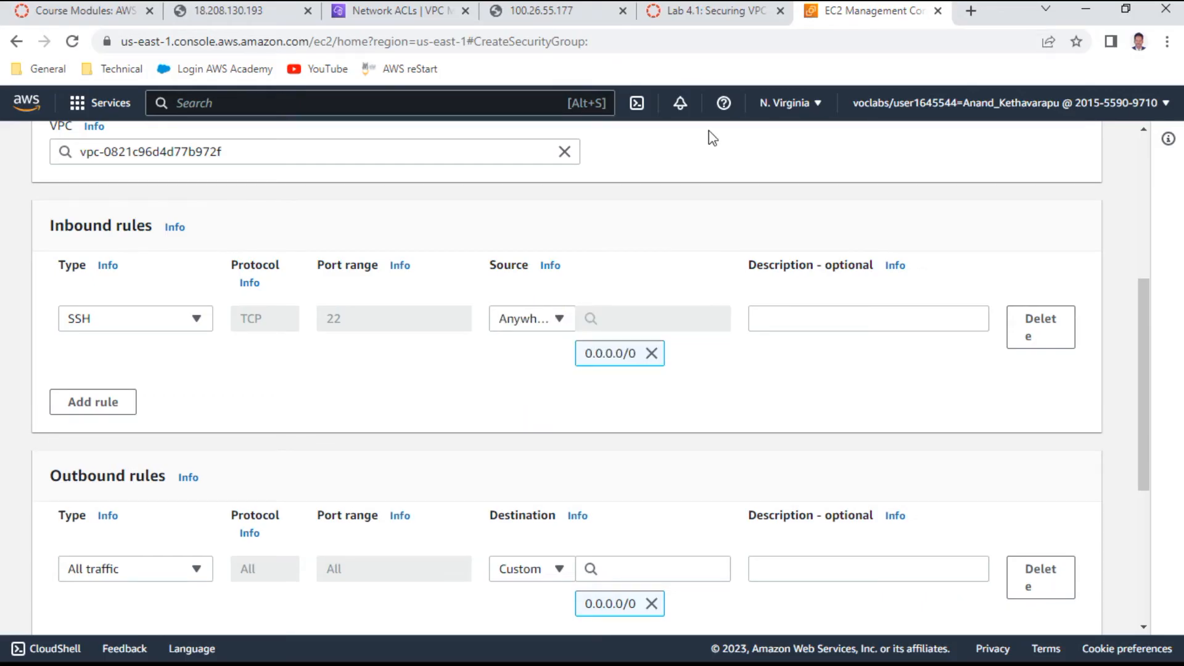
Step: Read the end of lab step 29 and step 30, then create the BastionSG security group
left_click(744, 12)
scroll(727, 407, "down", 2)
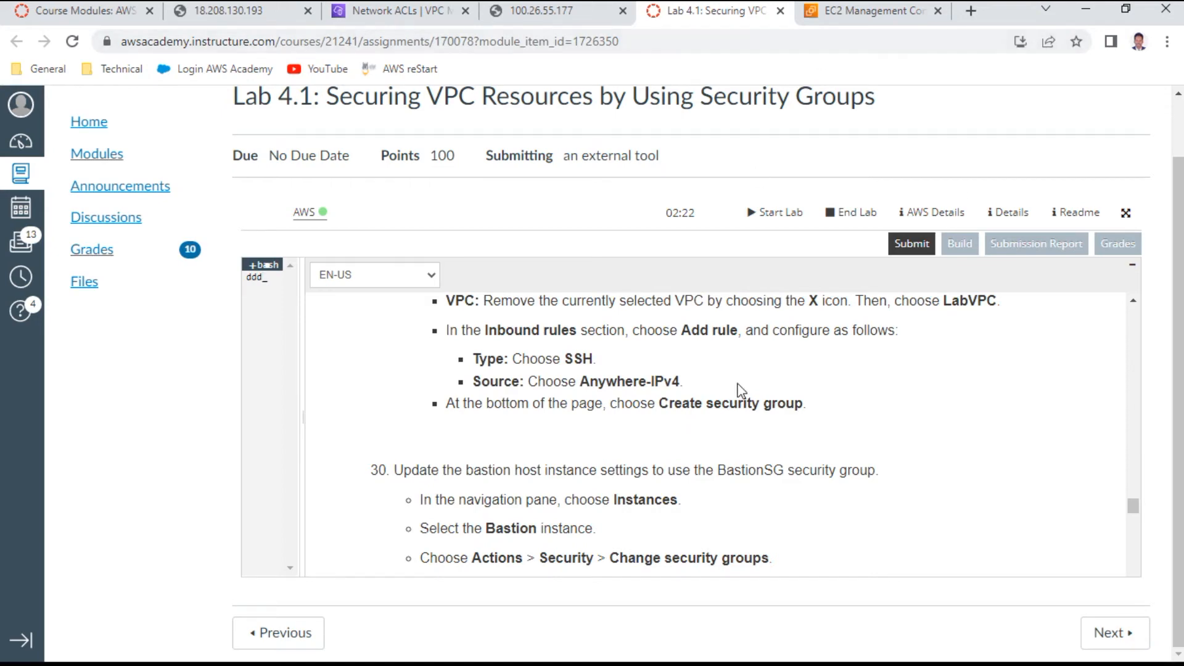
scroll(737, 401, "down", 2)
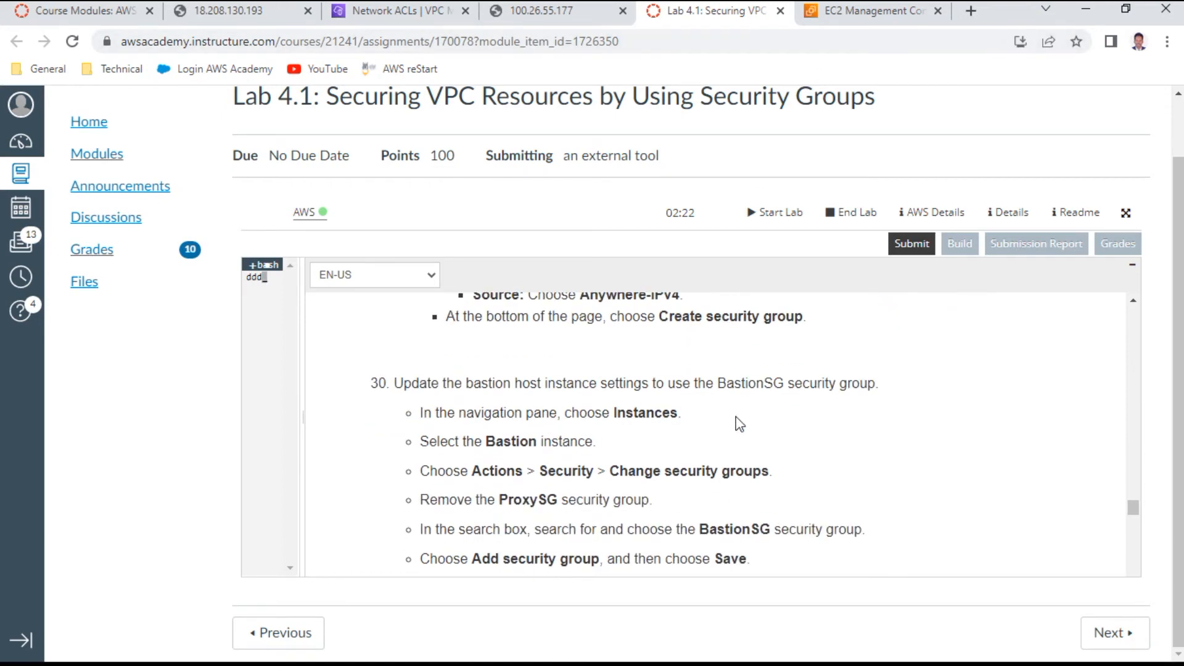
left_click(919, 16)
scroll(888, 429, "down", 5)
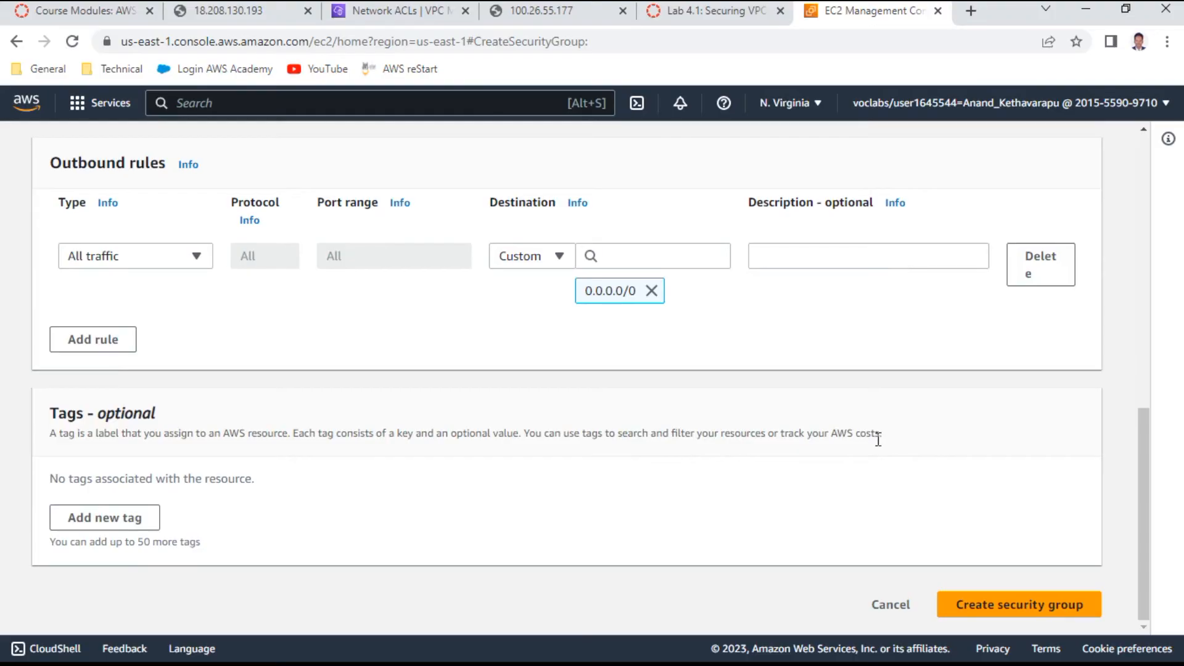
left_click(1000, 612)
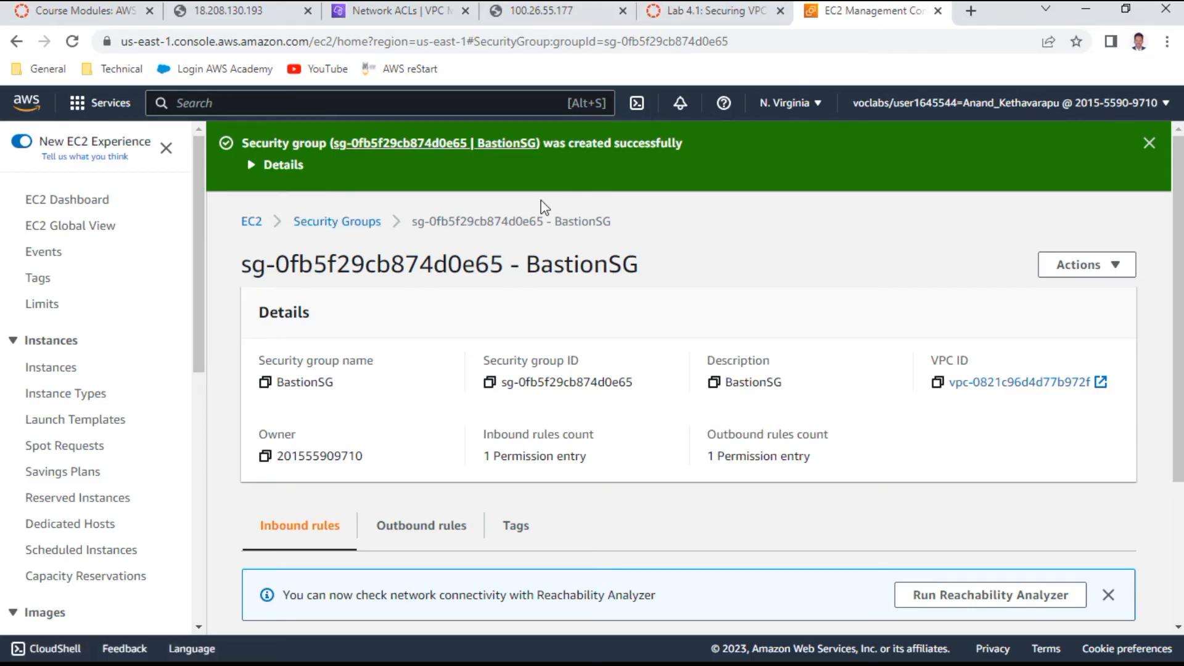
Step: Read lab step 30 and look up BastionSG in the list of security groups
left_click(710, 14)
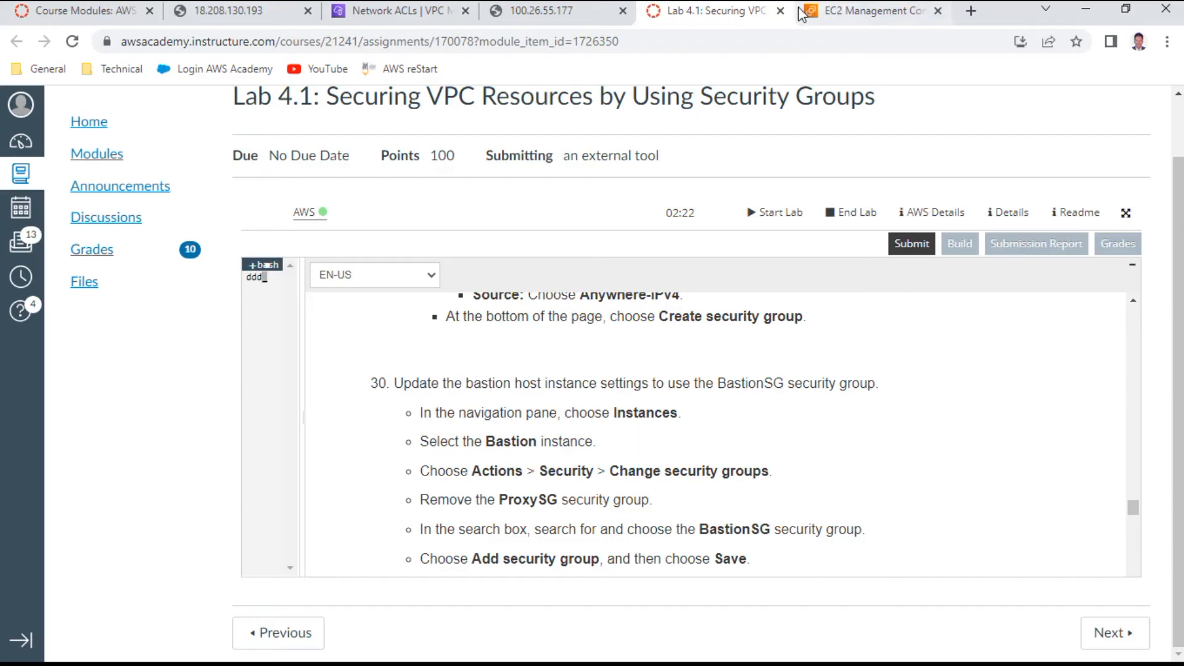
left_click(864, 11)
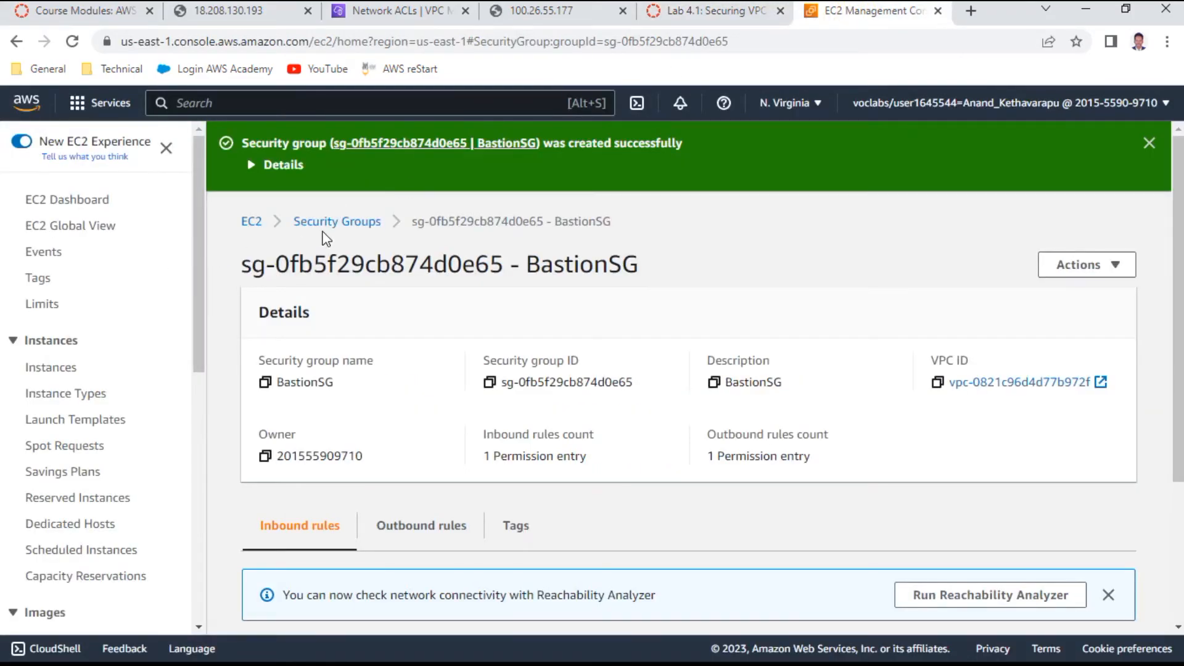
left_click(317, 225)
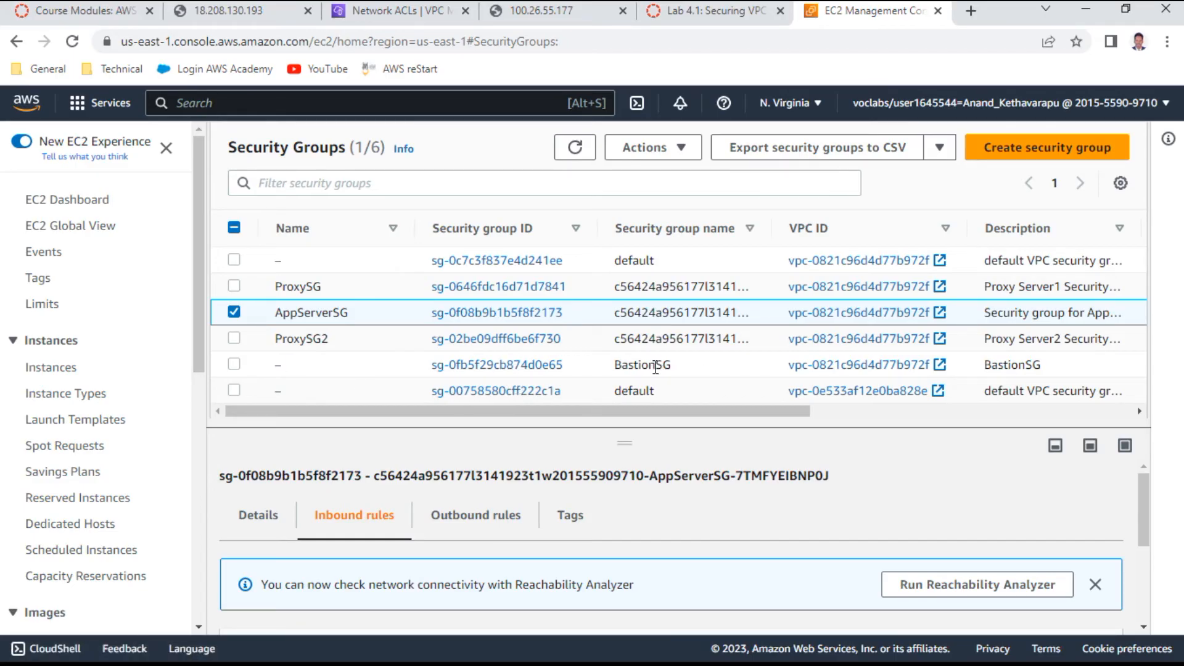
Step: Open the instances list, recheck lab step 30, and select only the Bastion instance
left_click(61, 369)
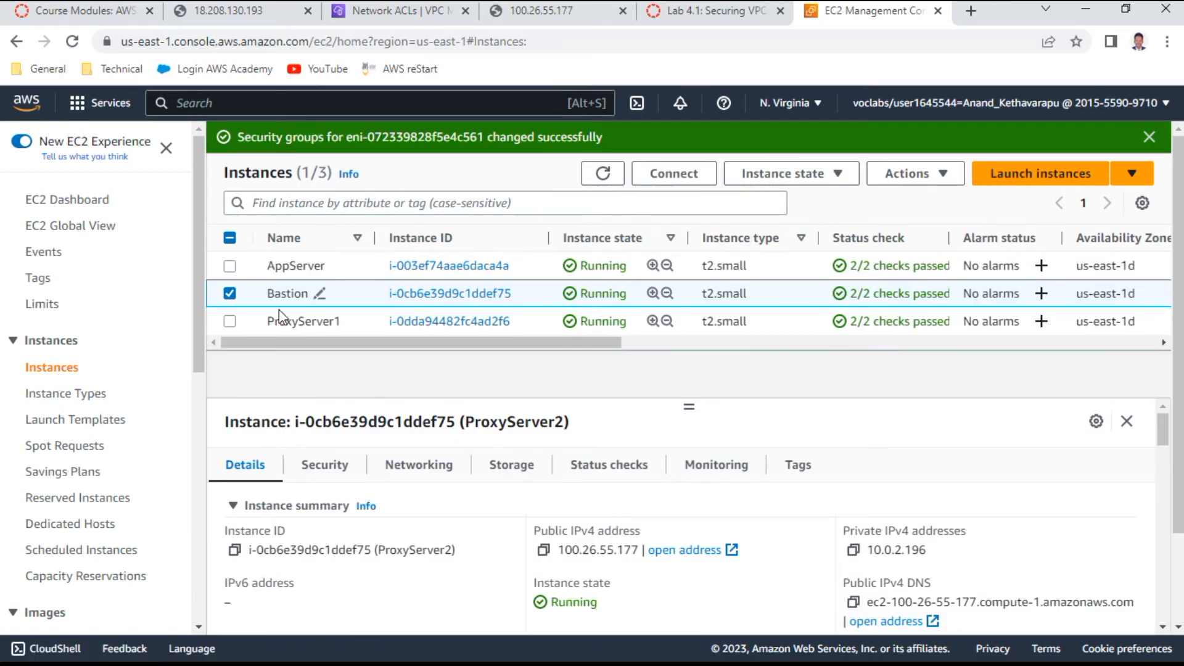
left_click(706, 14)
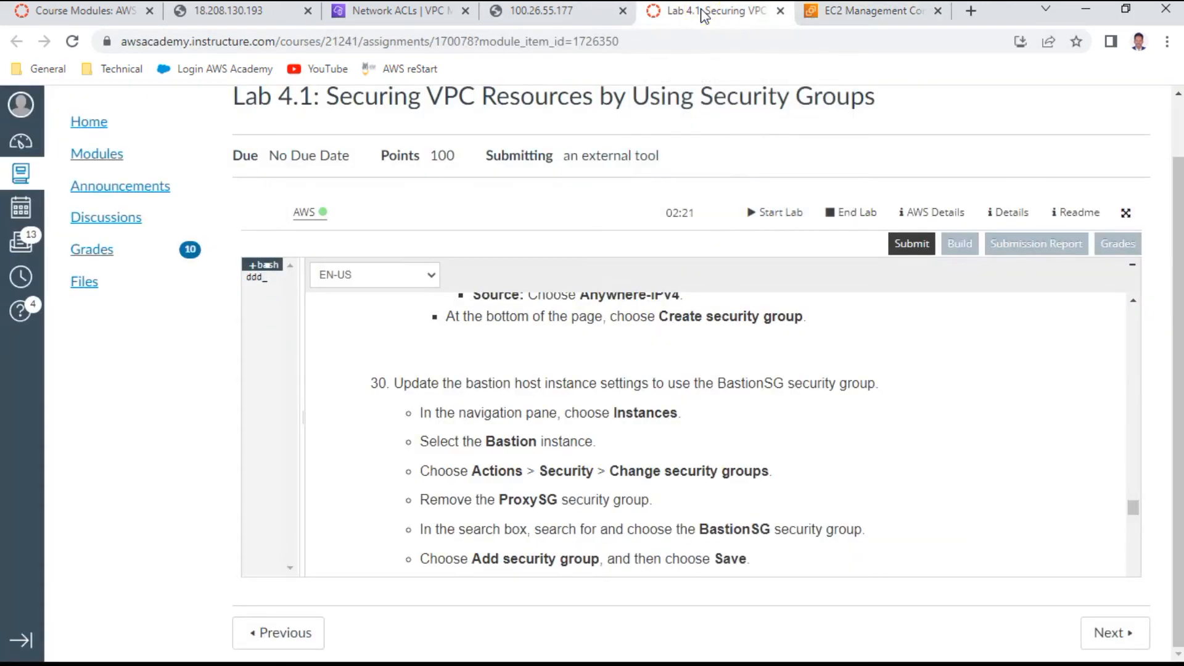
left_click(837, 14)
left_click(326, 316)
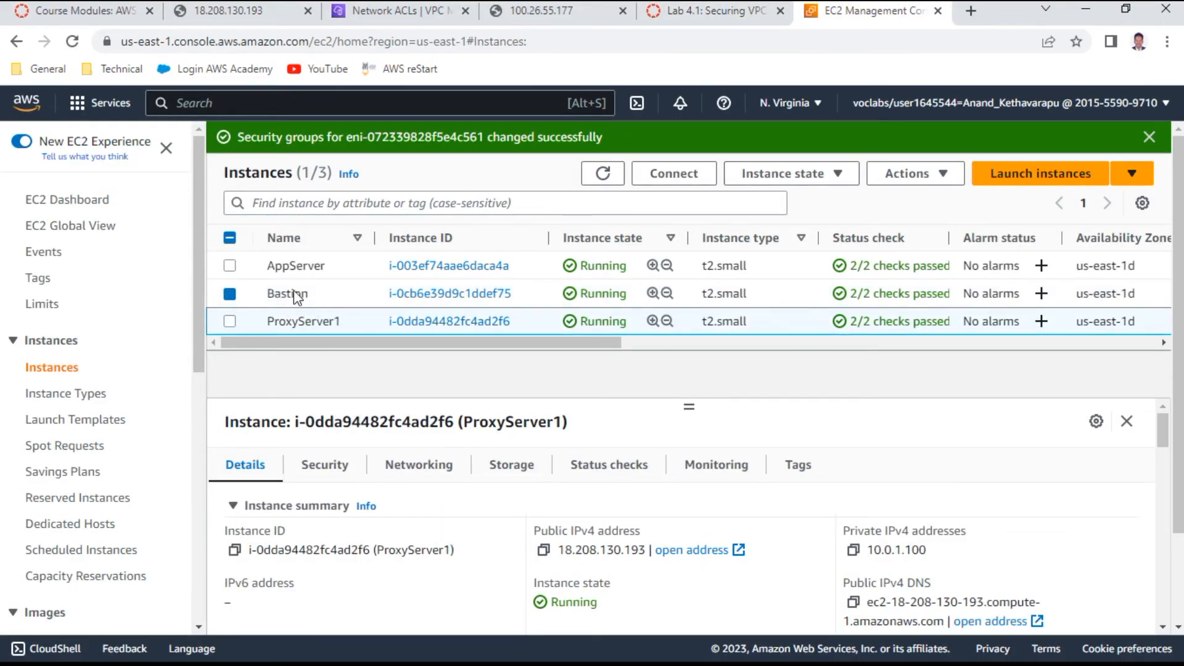
left_click(230, 293)
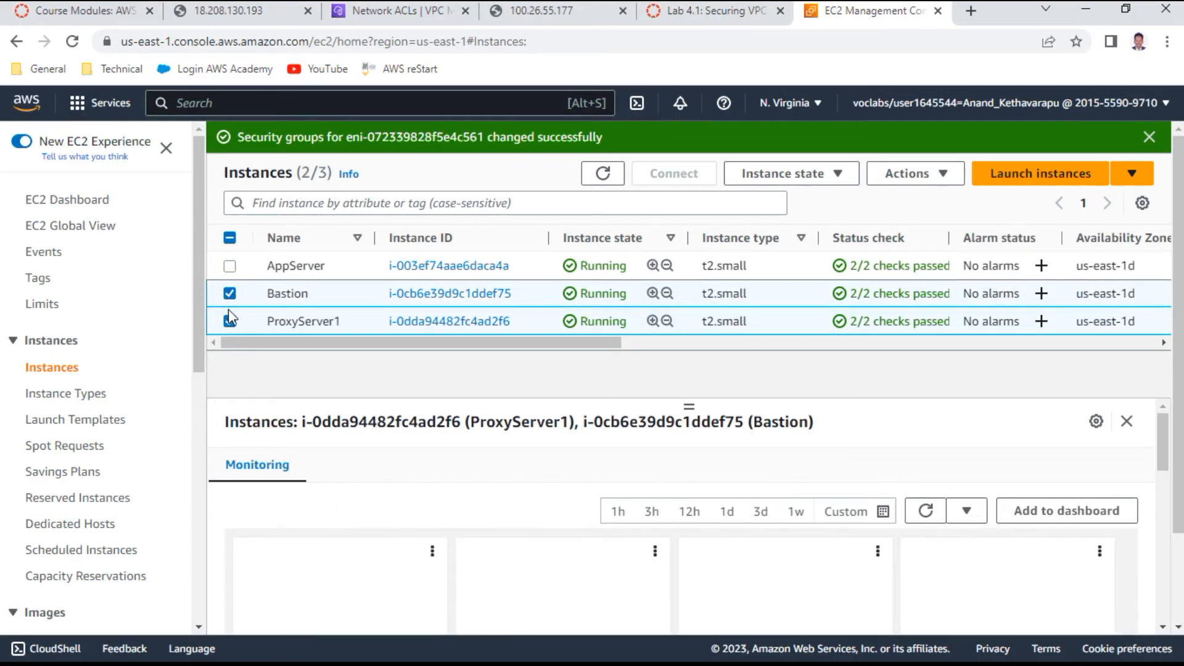
left_click(229, 317)
left_click(229, 320)
left_click(230, 296)
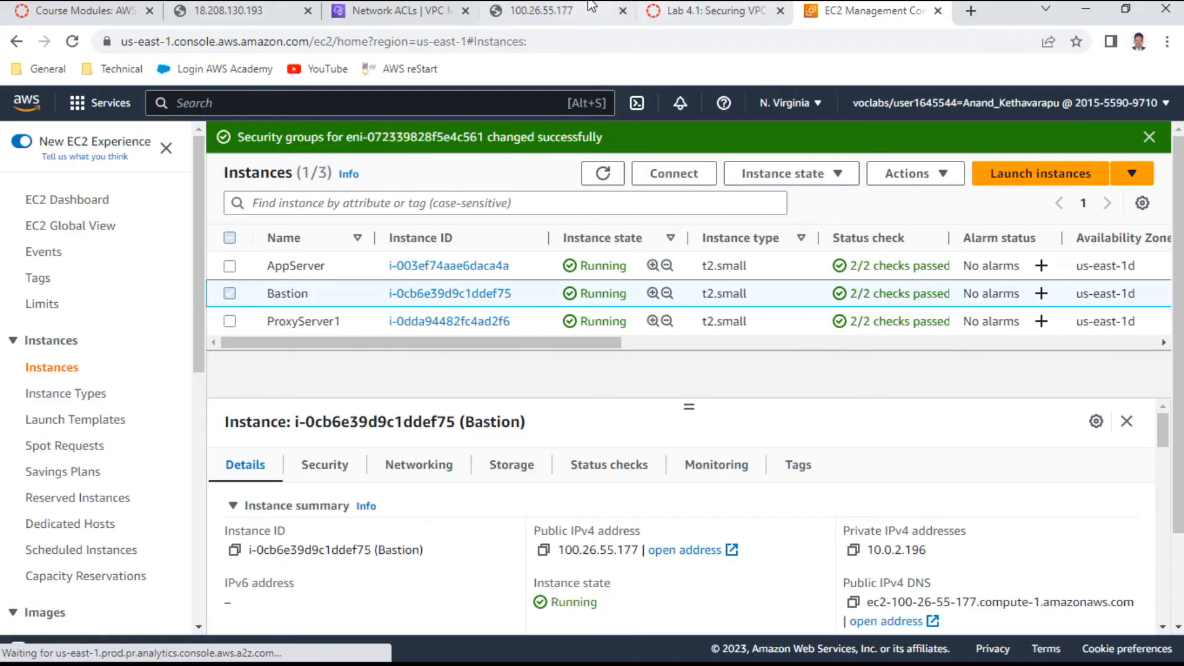
Step: Check the required action in lab step 30 and open the security group settings of the Bastion instance
left_click(716, 11)
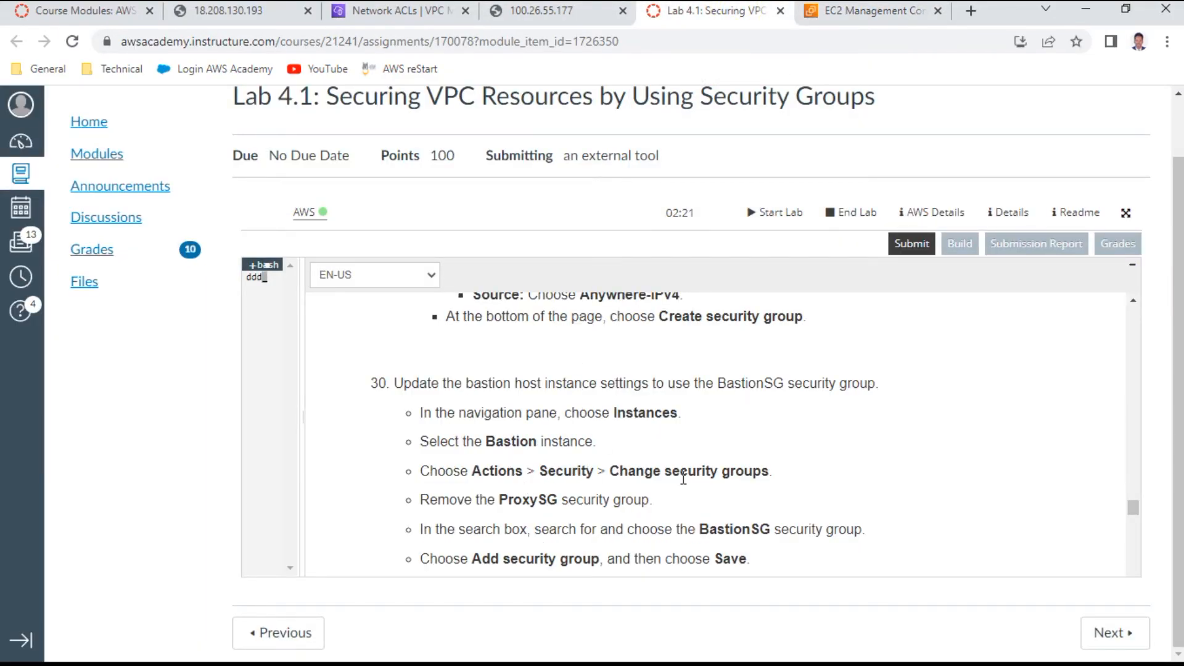
left_click(882, 16)
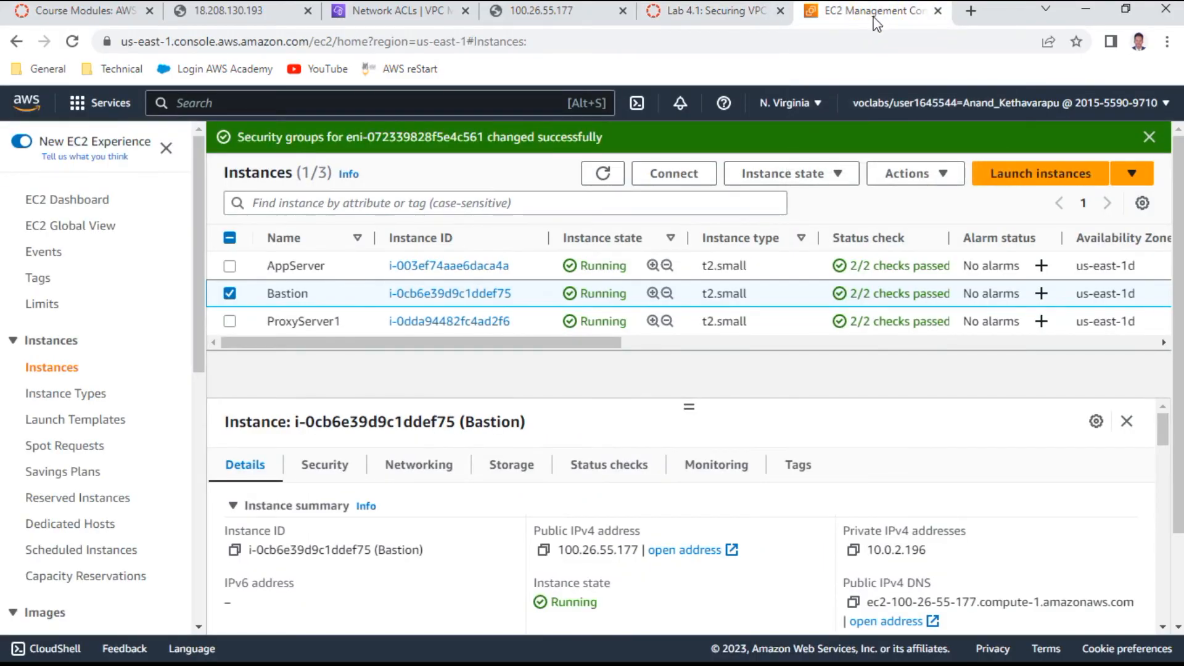
left_click(947, 176)
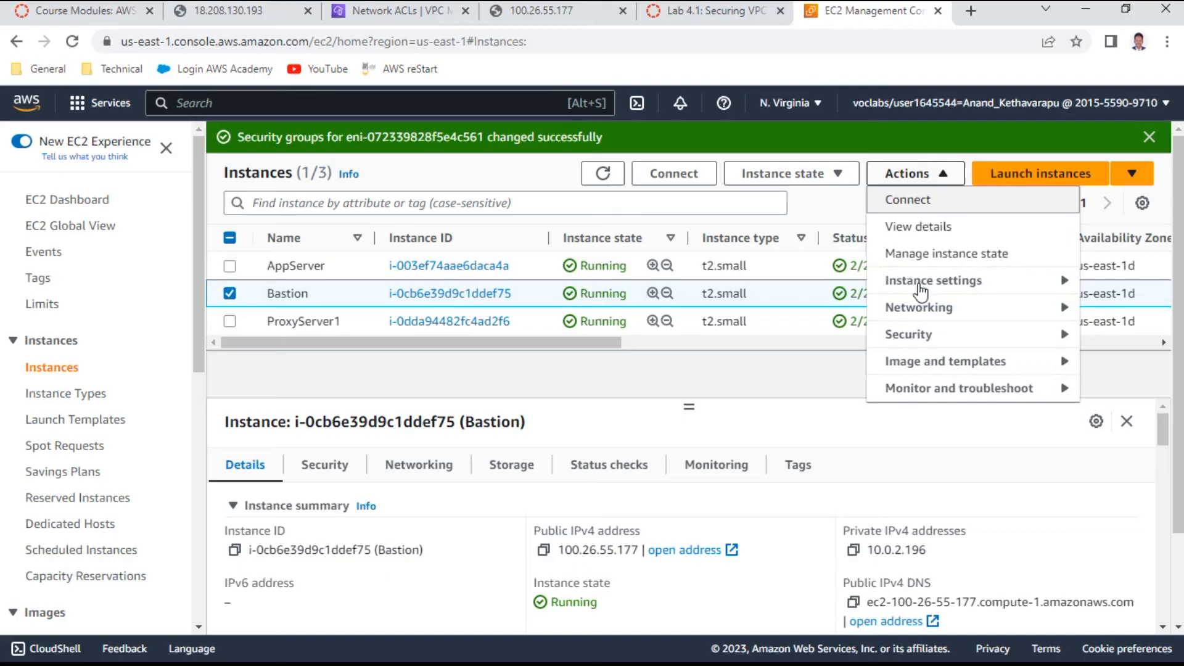
mouse_move(909, 337)
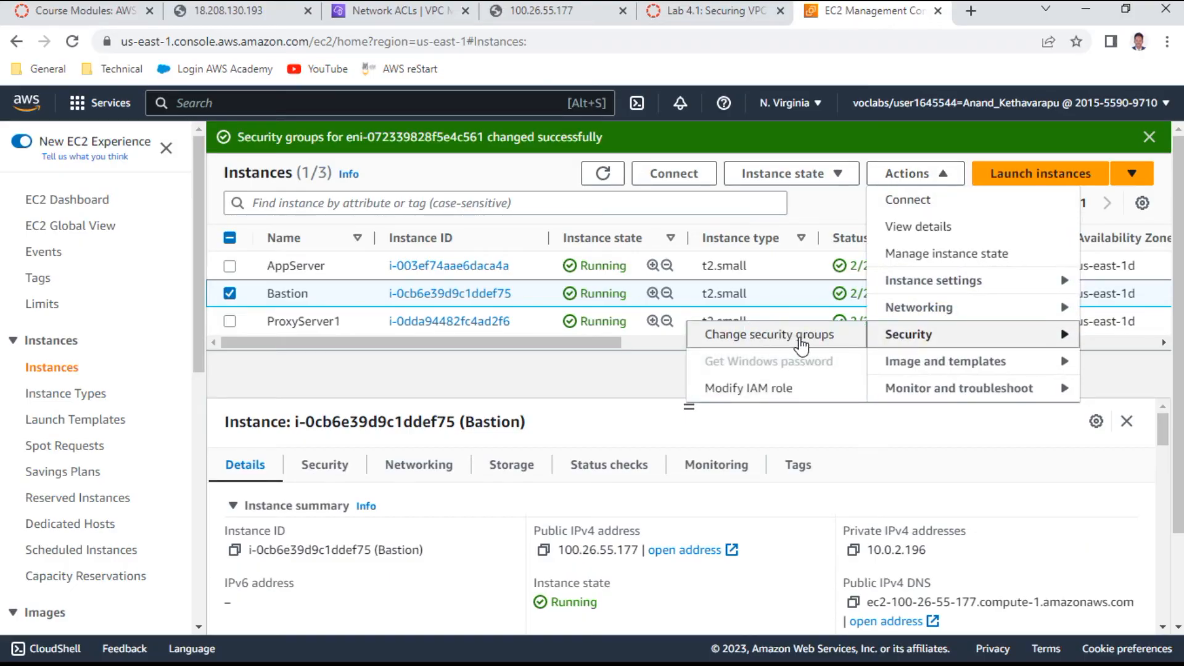
left_click(800, 343)
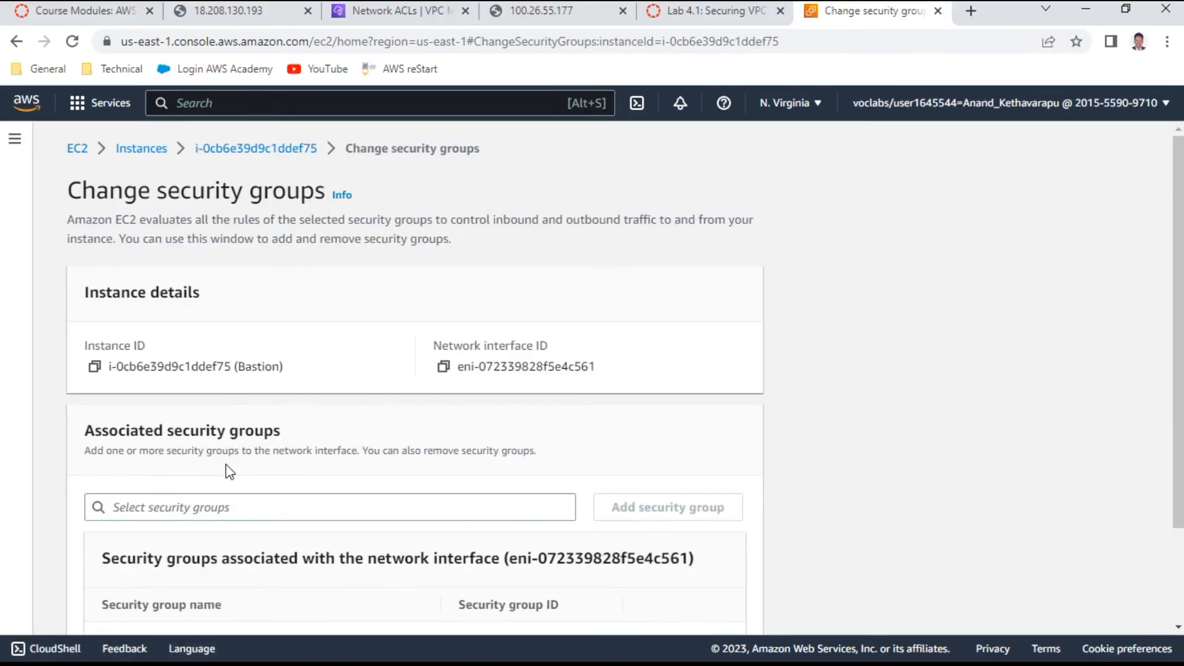
scroll(222, 478, "down", 2)
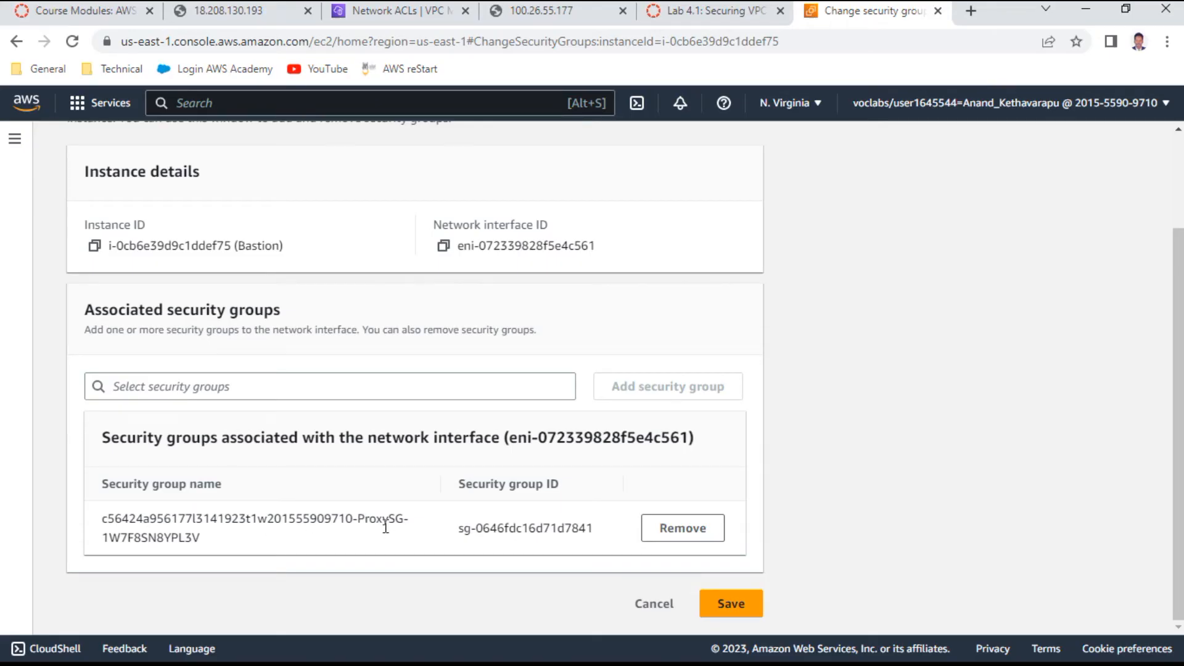
Step: Recheck lab step 30, replace ProxySG with BastionSG on the Bastion instance, and save the change
left_click(735, 11)
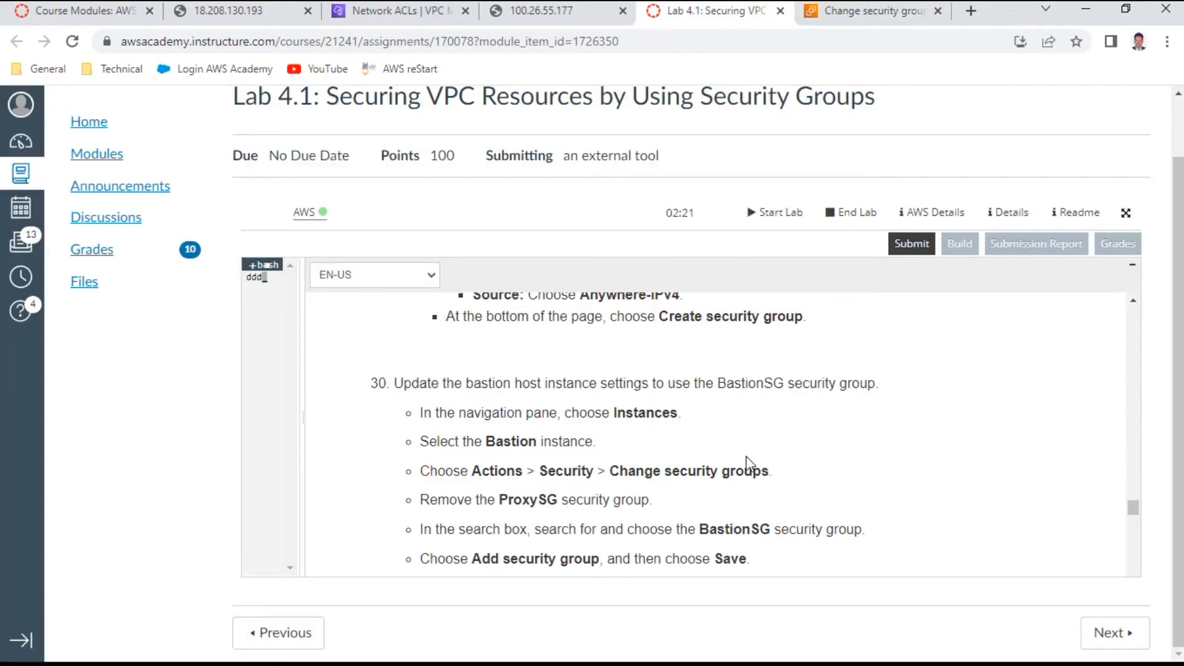
scroll(750, 464, "down", 1)
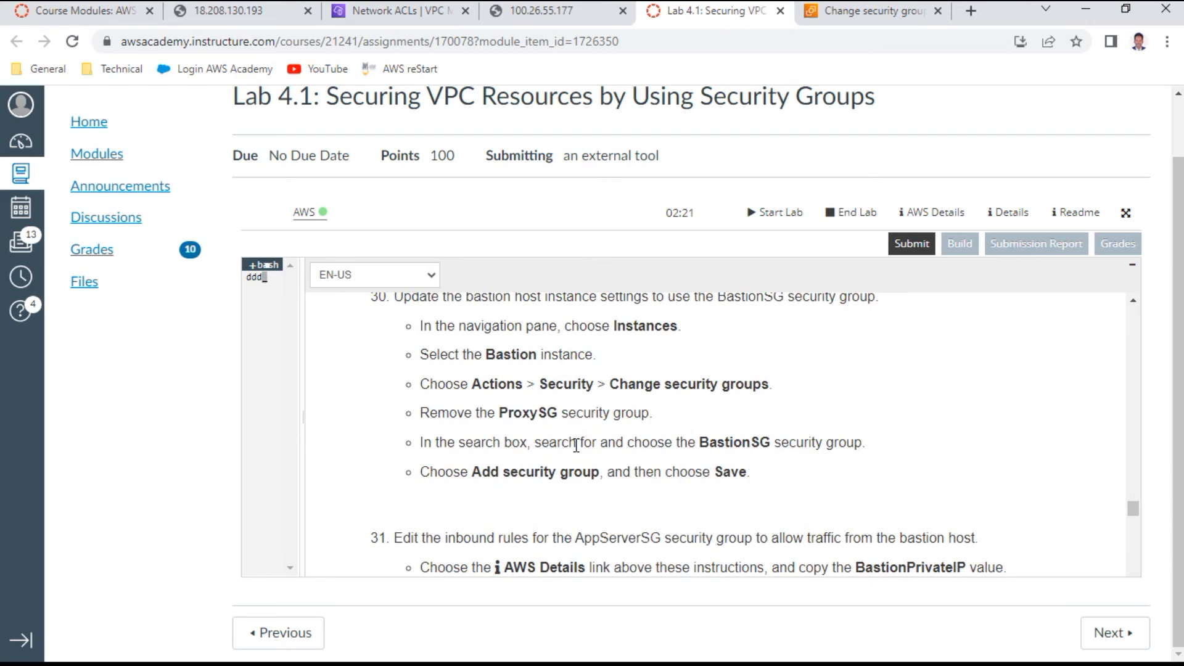
left_click(869, 13)
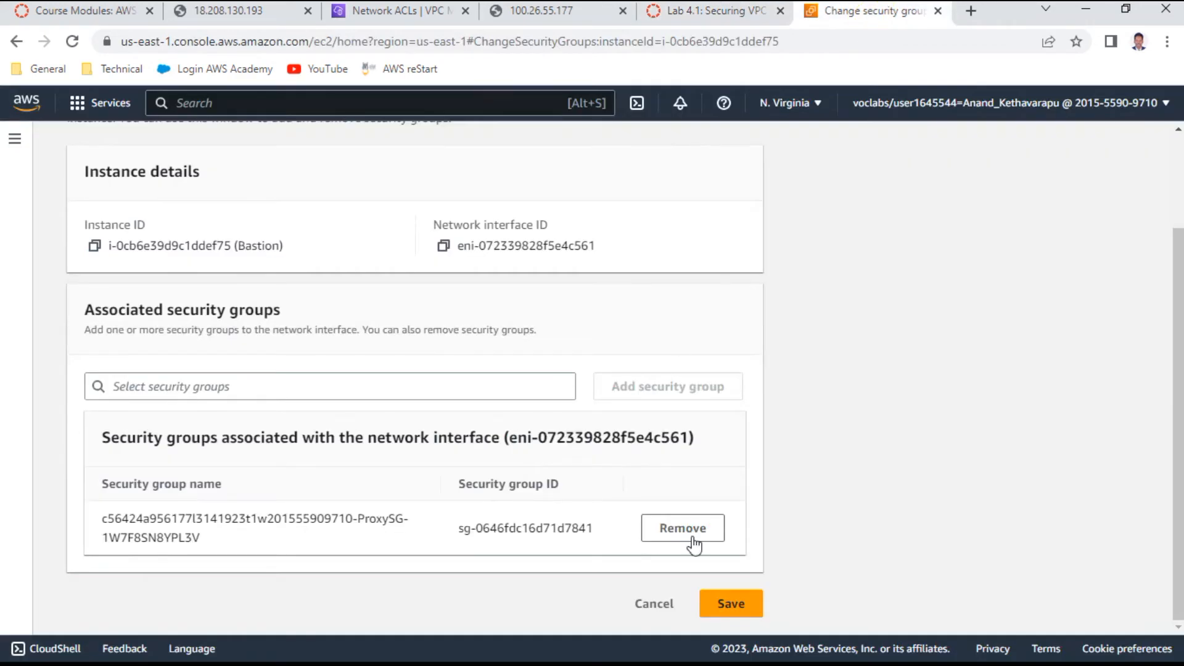
left_click(450, 383)
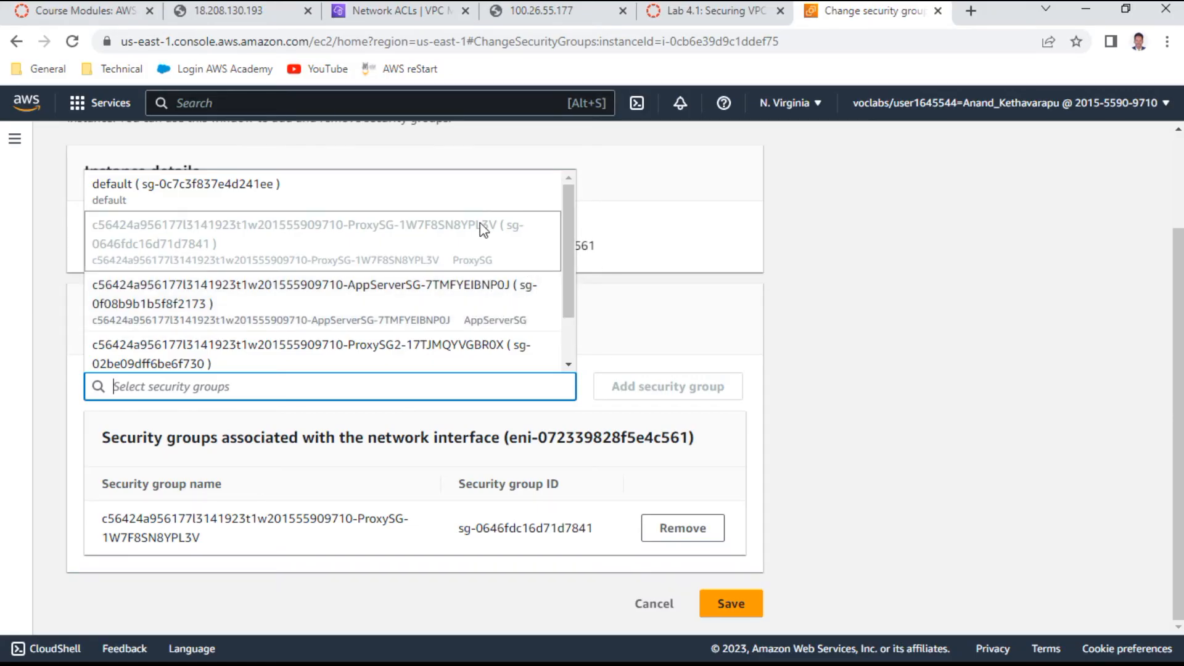
scroll(432, 277, "down", 2)
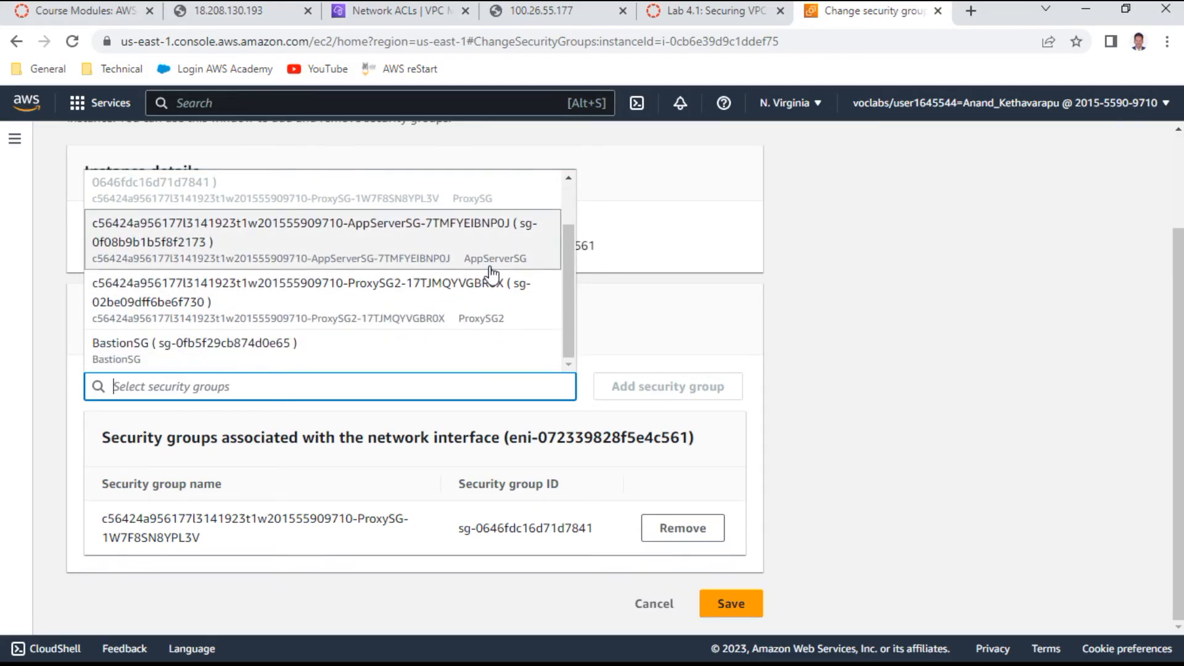
left_click(256, 346)
left_click(672, 401)
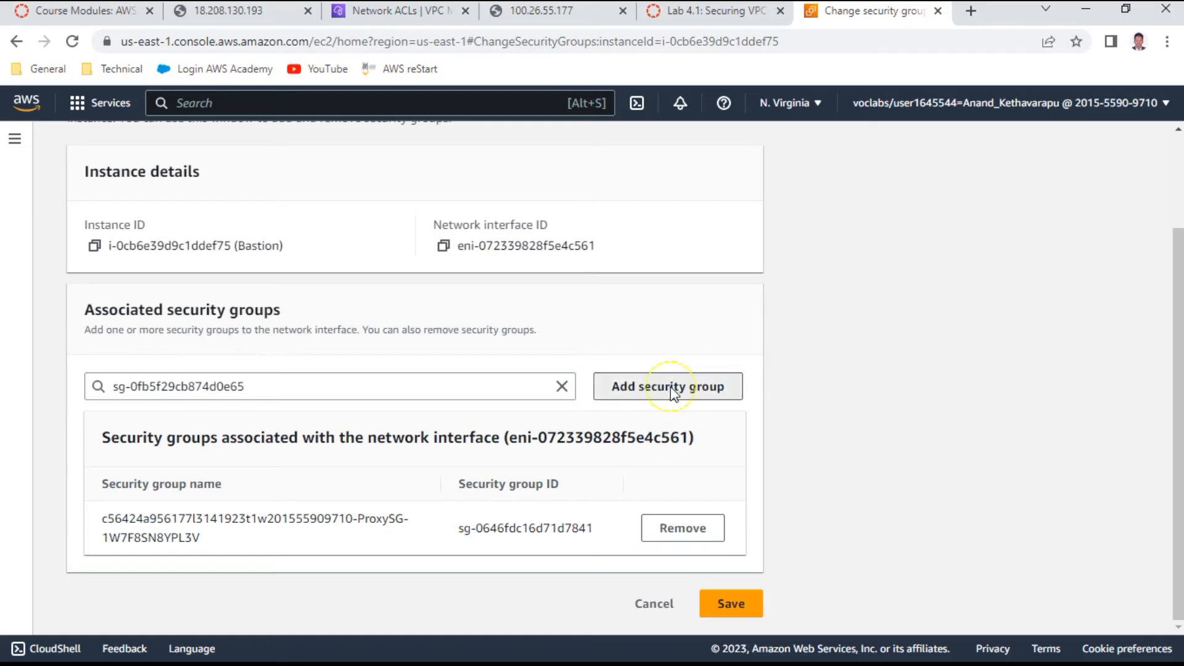
left_click(682, 527)
left_click(732, 603)
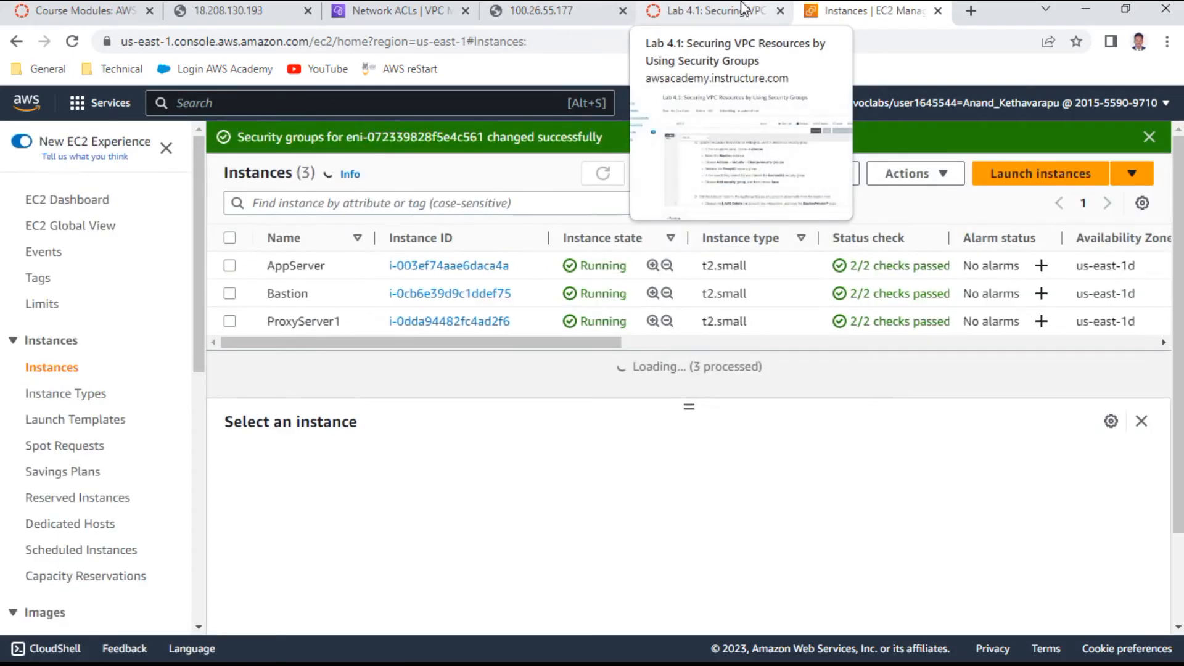
Step: Read the start of lab step 31 about the BastionPrivateIP value and show the Bastion instance's details
left_click(718, 15)
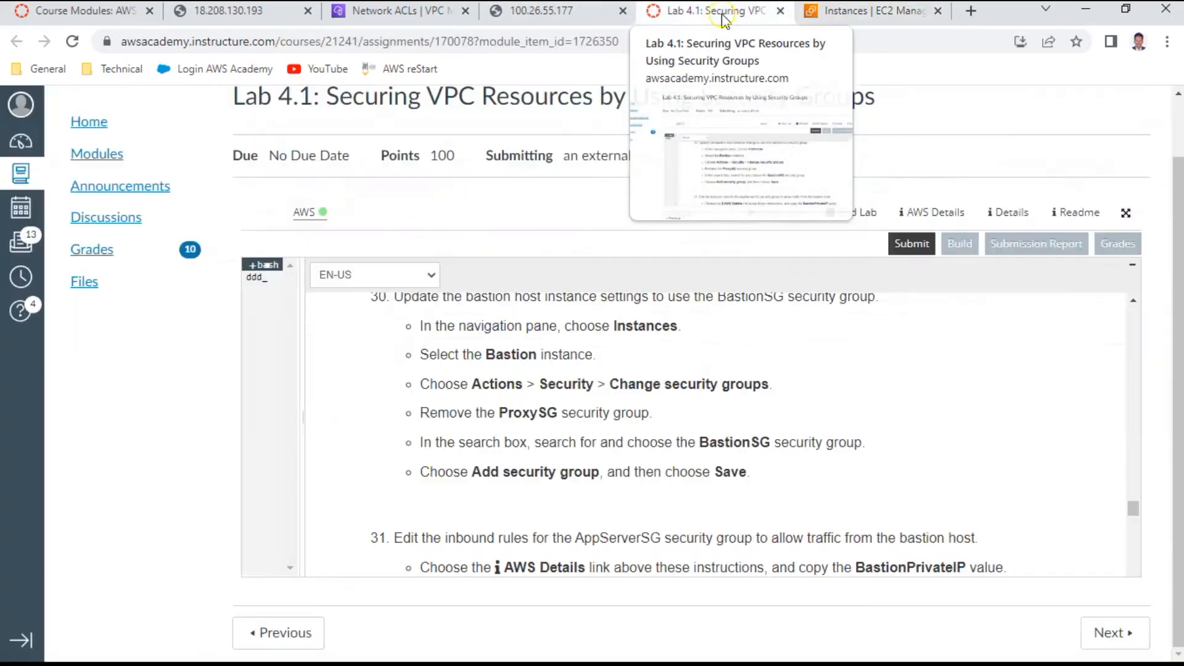
scroll(801, 429, "down", 3)
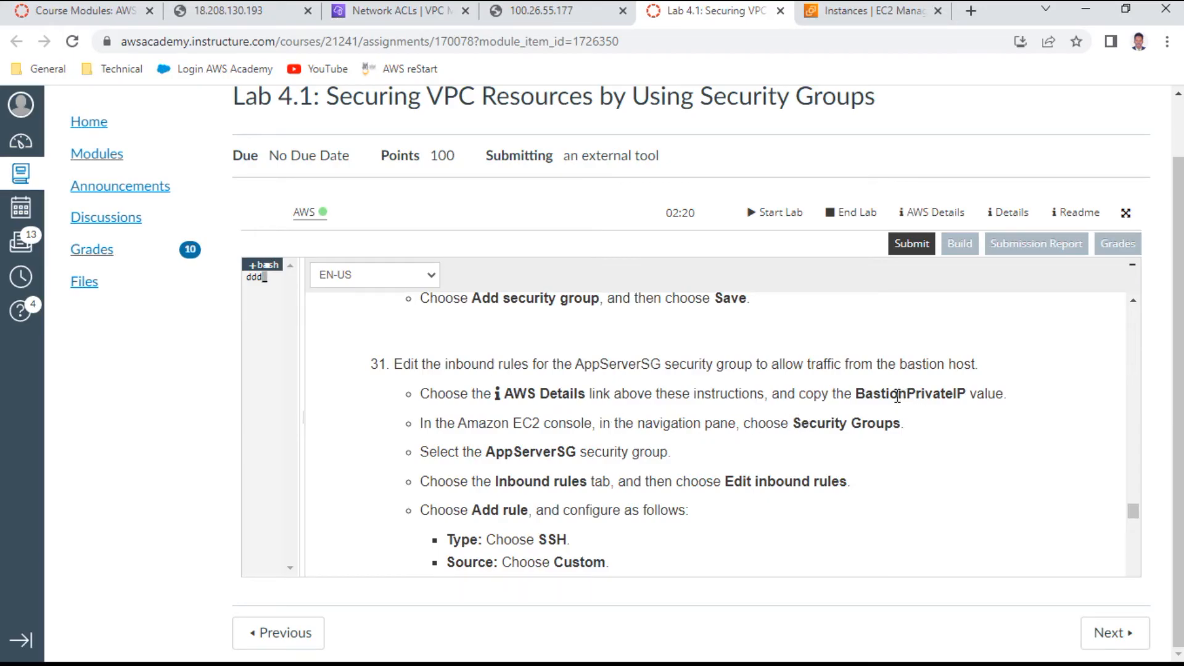
left_click_drag(862, 393, 996, 395)
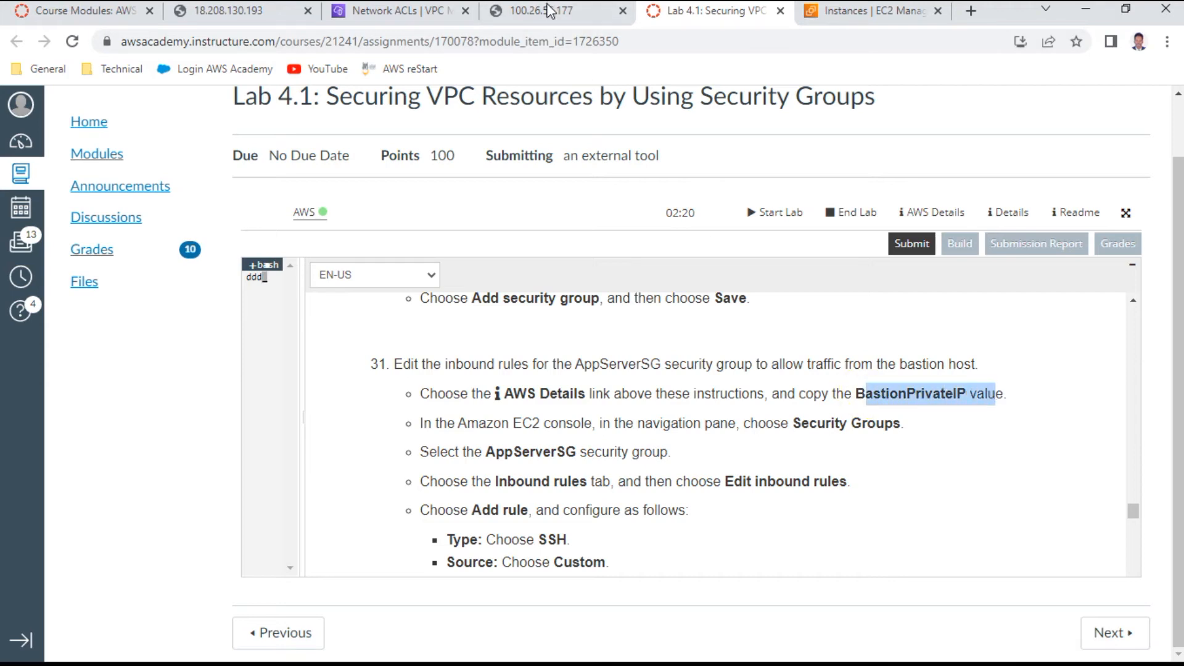
left_click(840, 11)
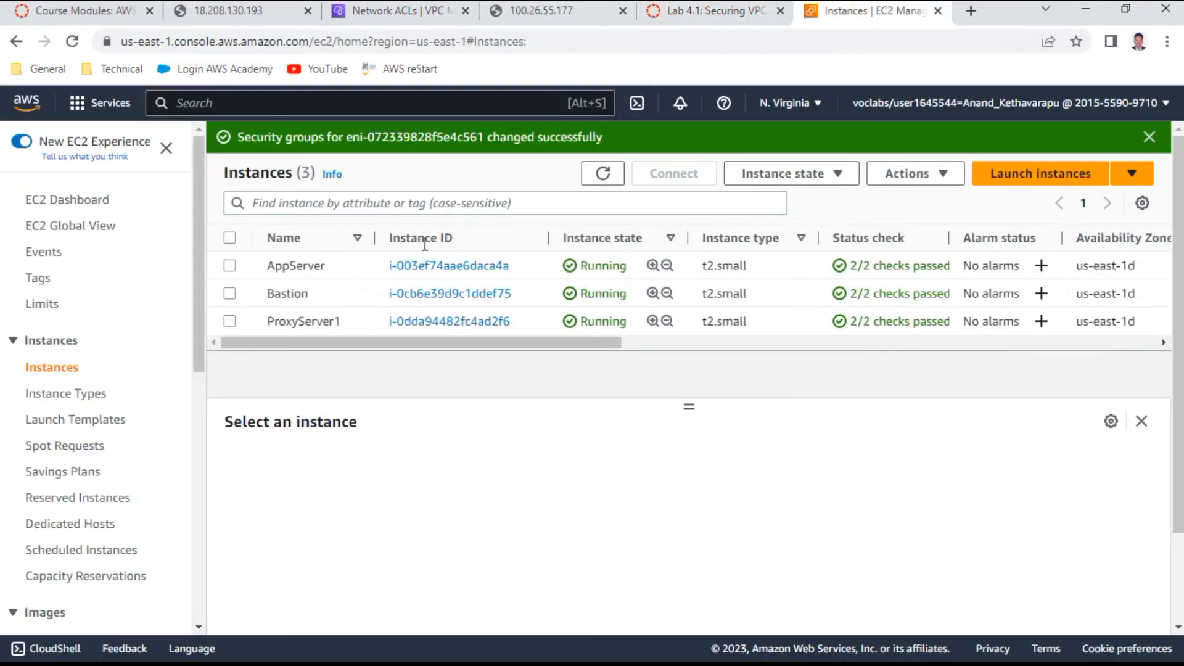
left_click(230, 294)
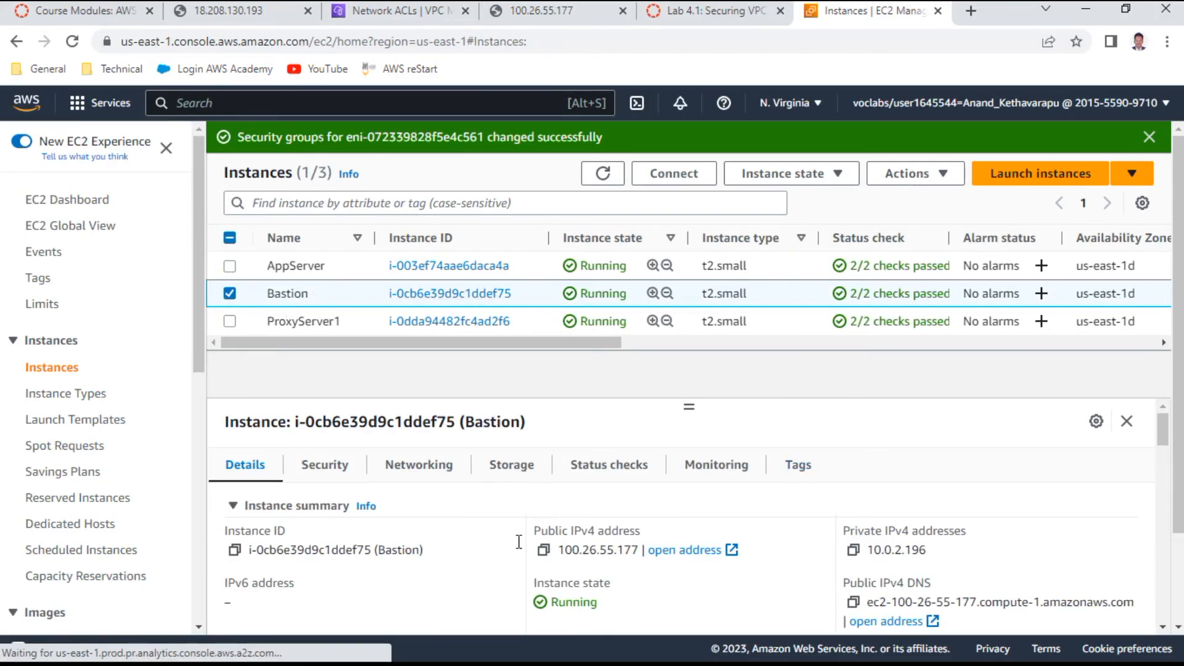
Step: Reload the web page at 100.26.55.177 and reread the AppServerSG instructions in lab step 31
left_click(539, 11)
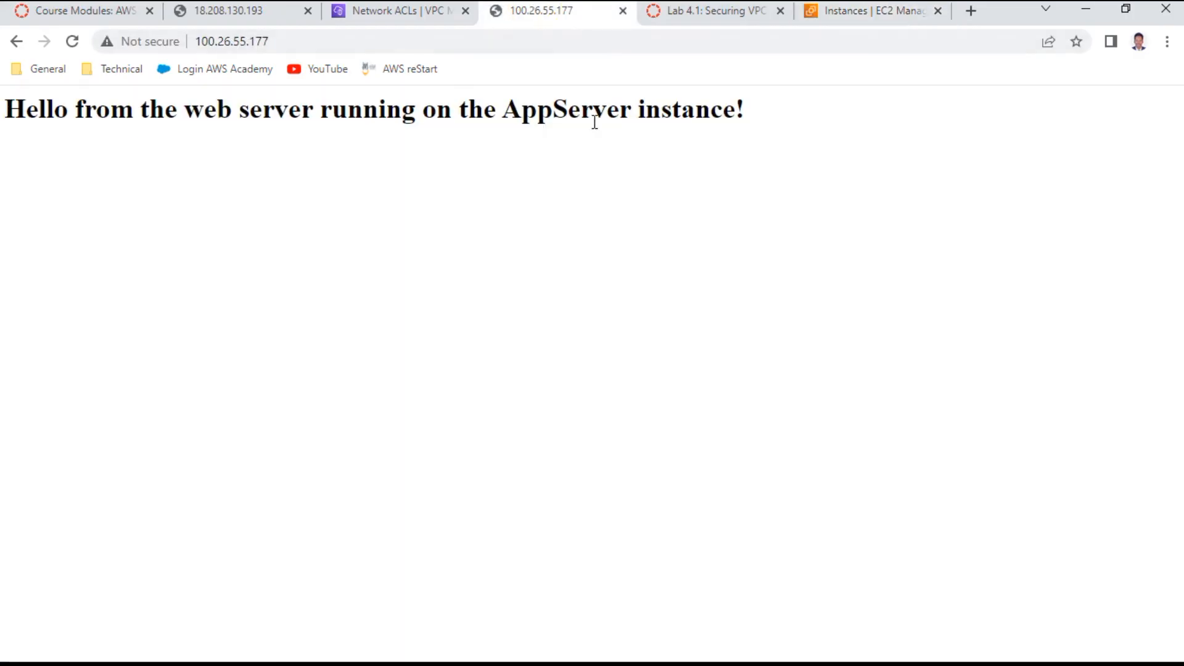
left_click(73, 42)
left_click(717, 11)
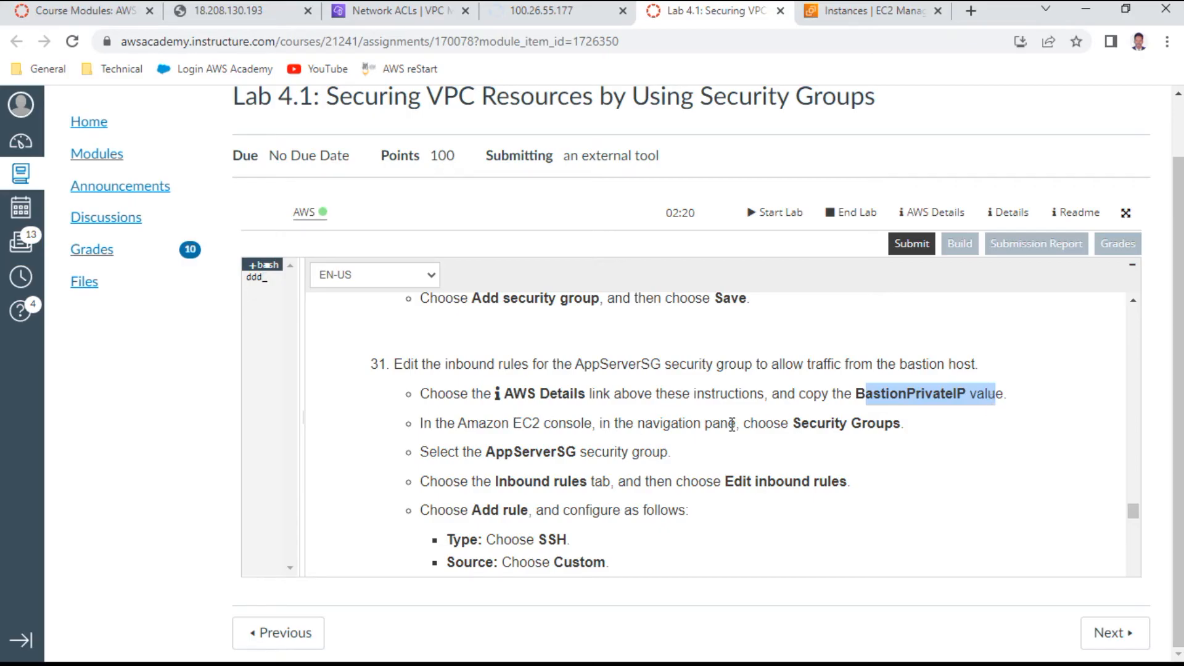
triple_click(503, 454)
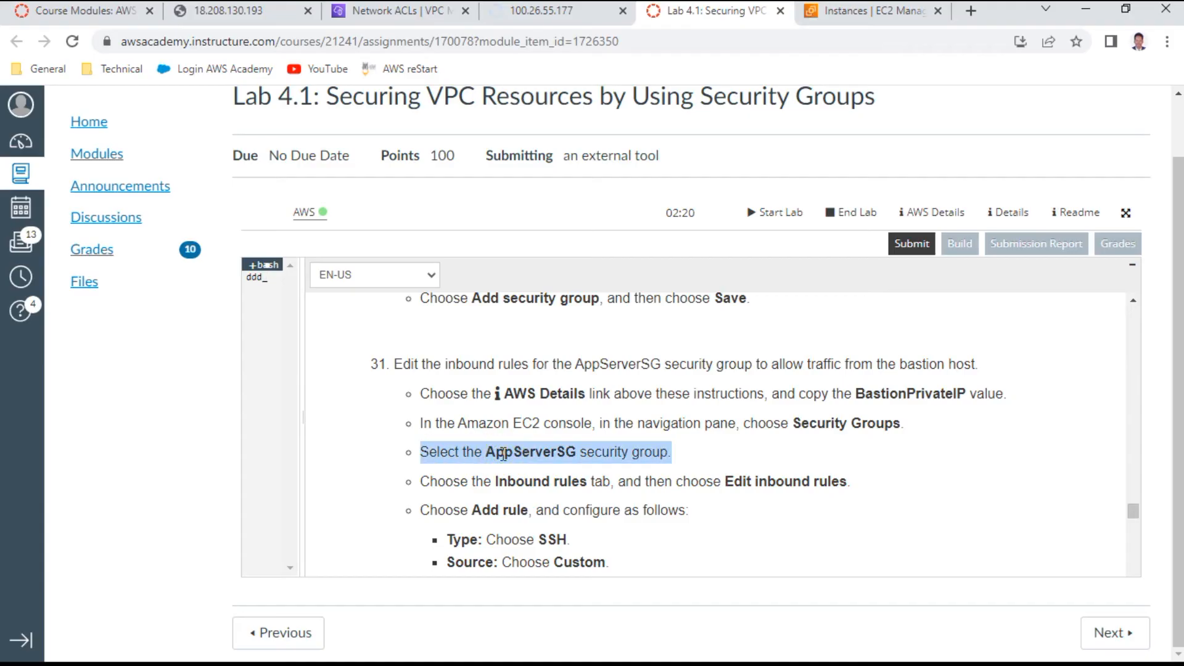
scroll(682, 454, "down", 1)
scroll(682, 450, "up", 1)
Step: Copy the Bastion instance's private IPv4 address and paste 10.0.2.196 into the Notepad notes beside the 100.26.55.177 B entry
left_click(864, 13)
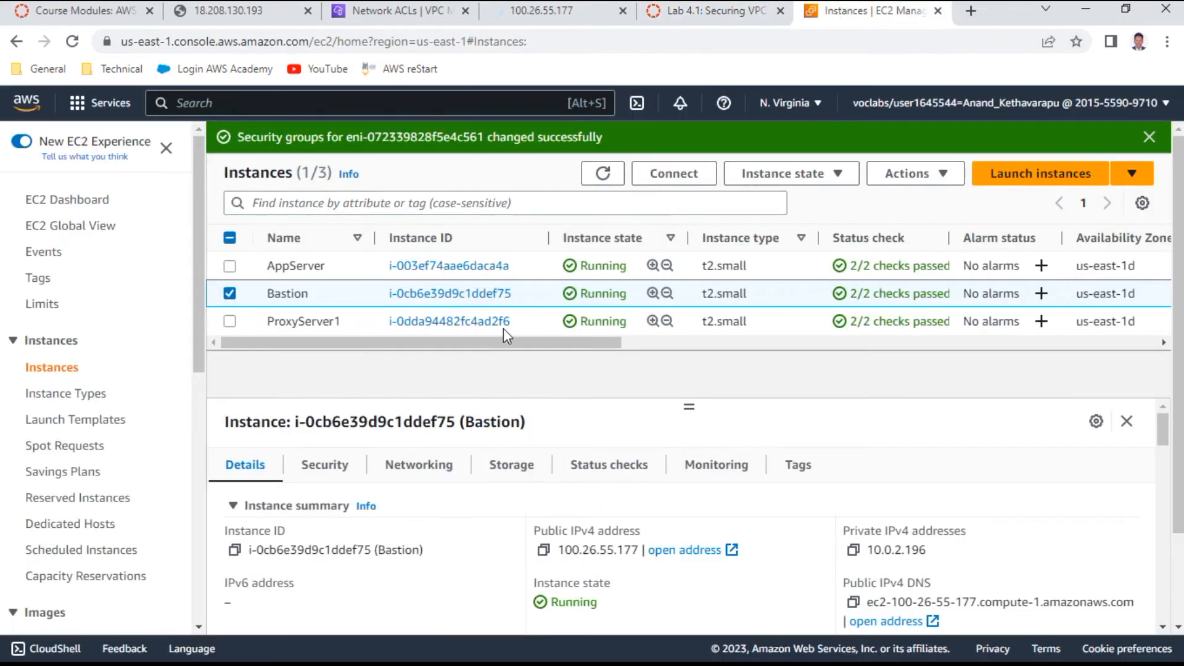
left_click(853, 551)
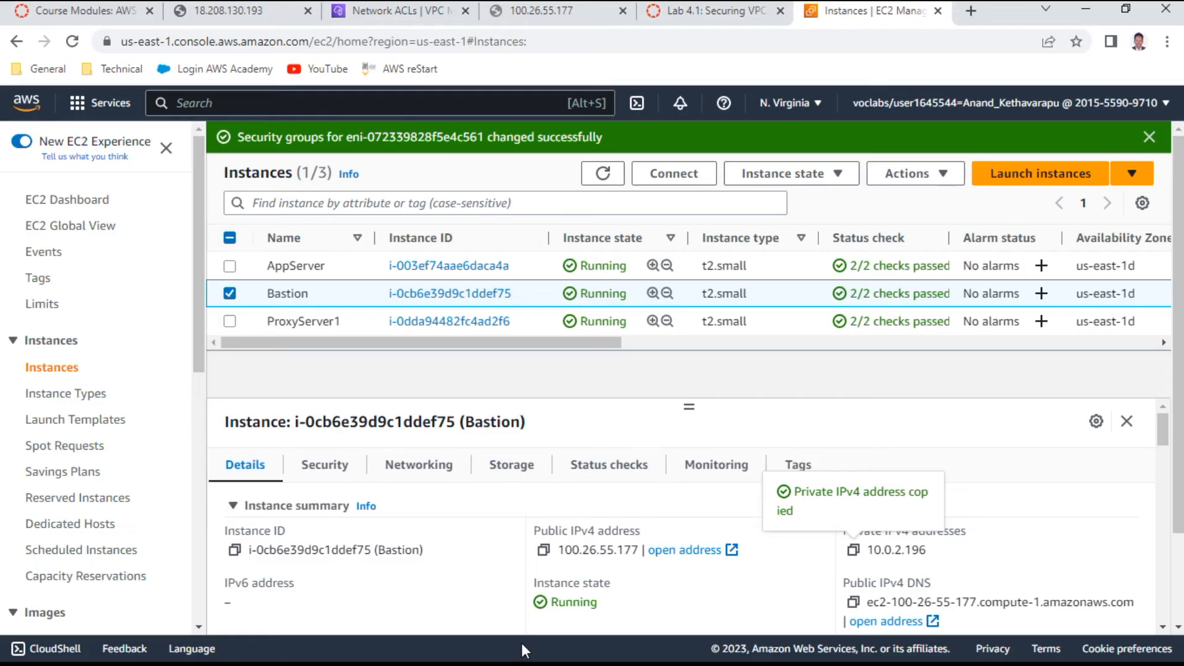
key("alt+Tab")
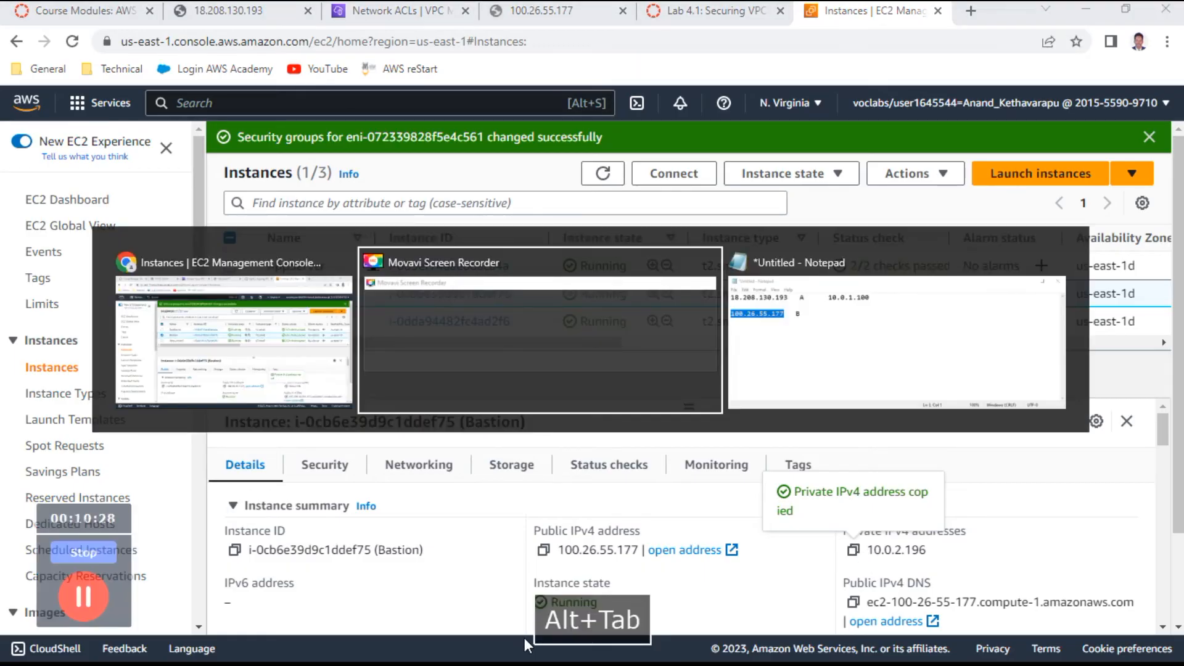
left_click(394, 263)
key("Tab")
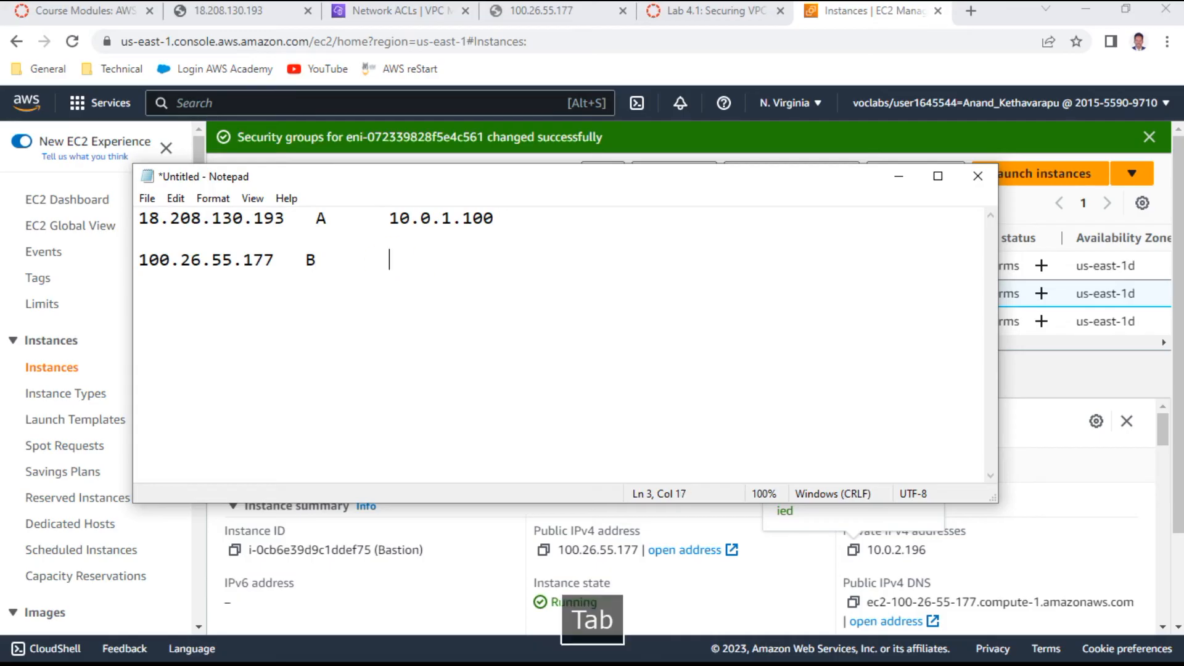
key("BackSpace")
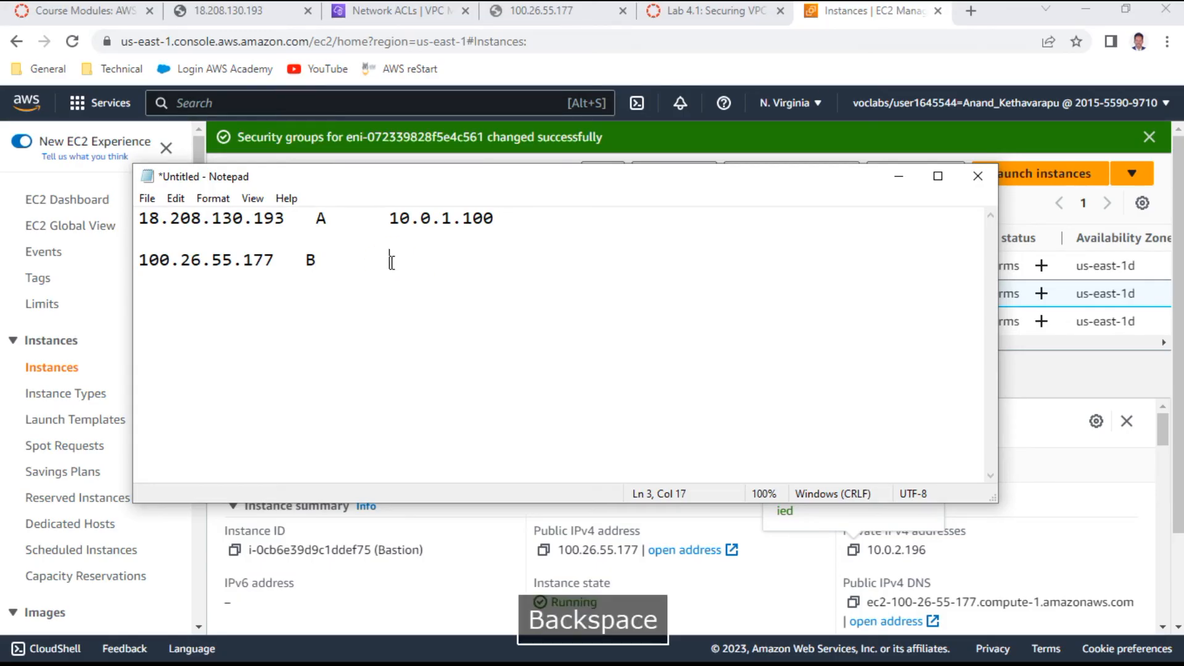
key("ctrl+v")
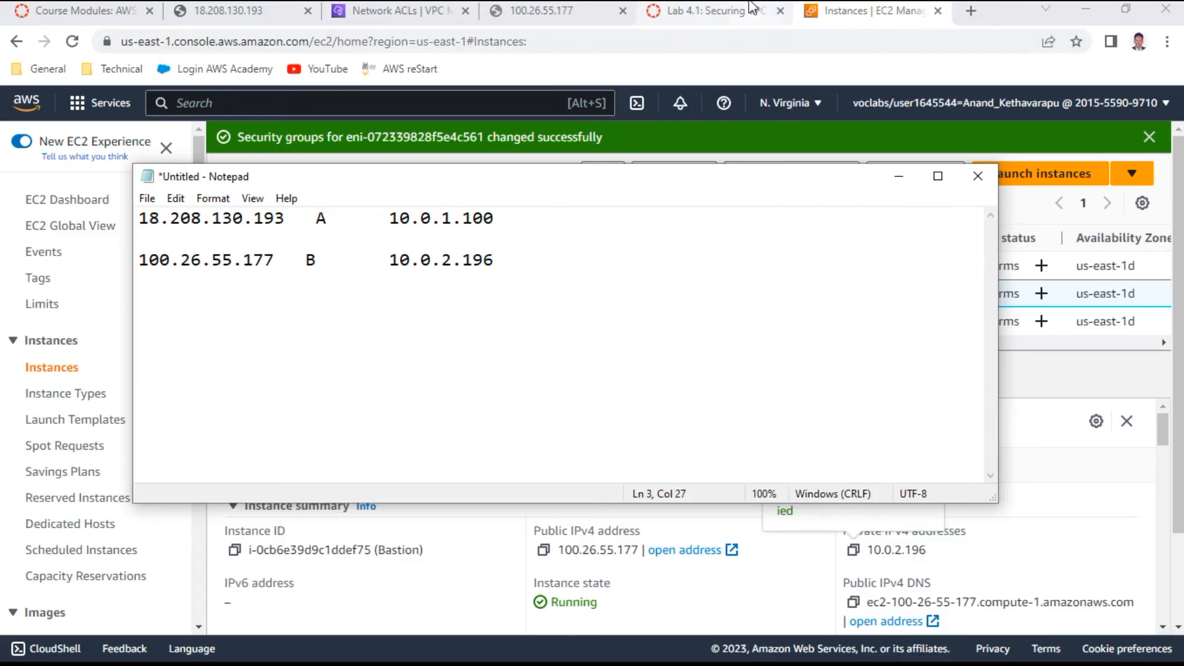
Step: Recheck lab step 31 and open the AppServerSG security group's inbound rules for editing in the EC2 console
left_click(719, 18)
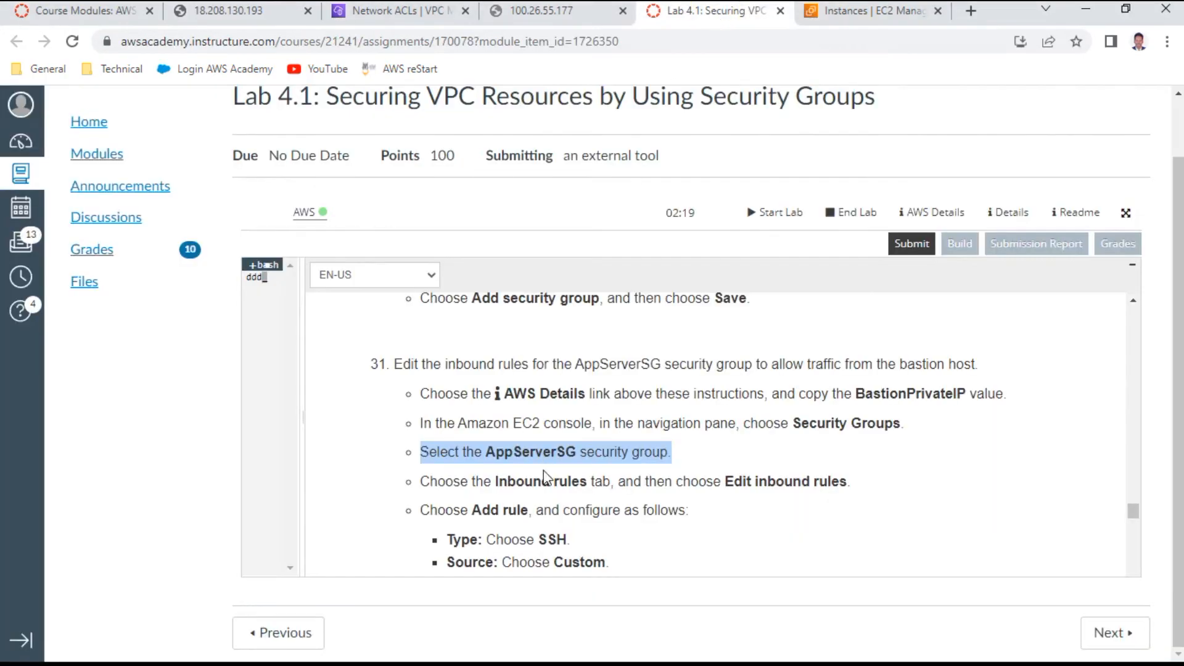
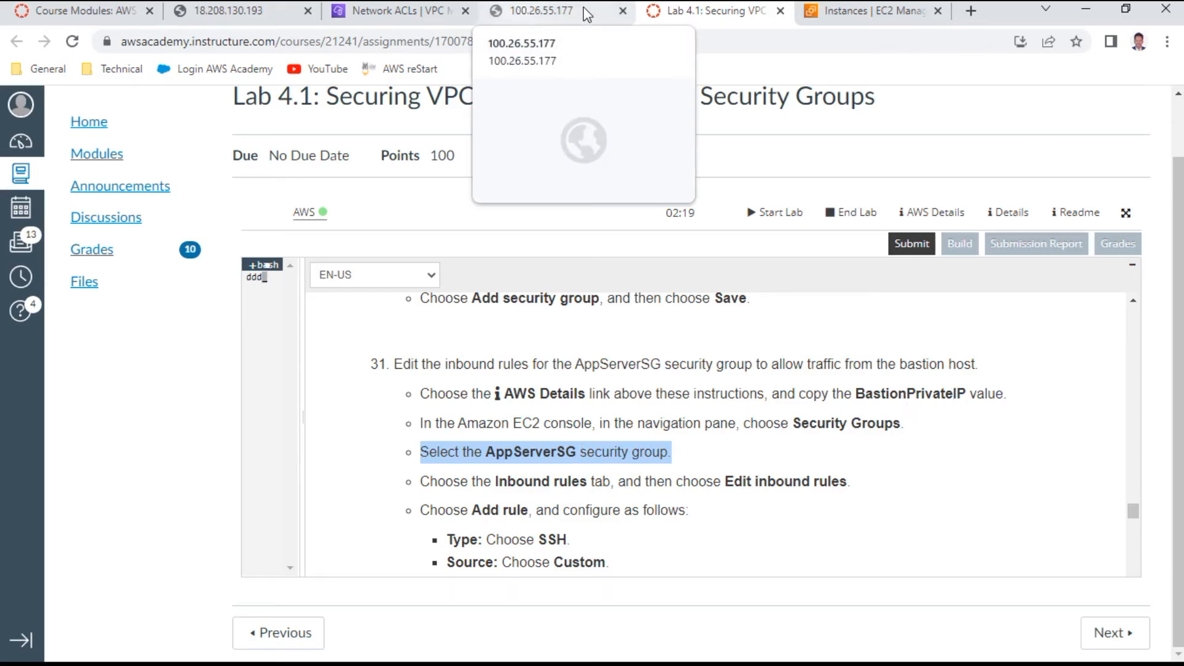
left_click(879, 17)
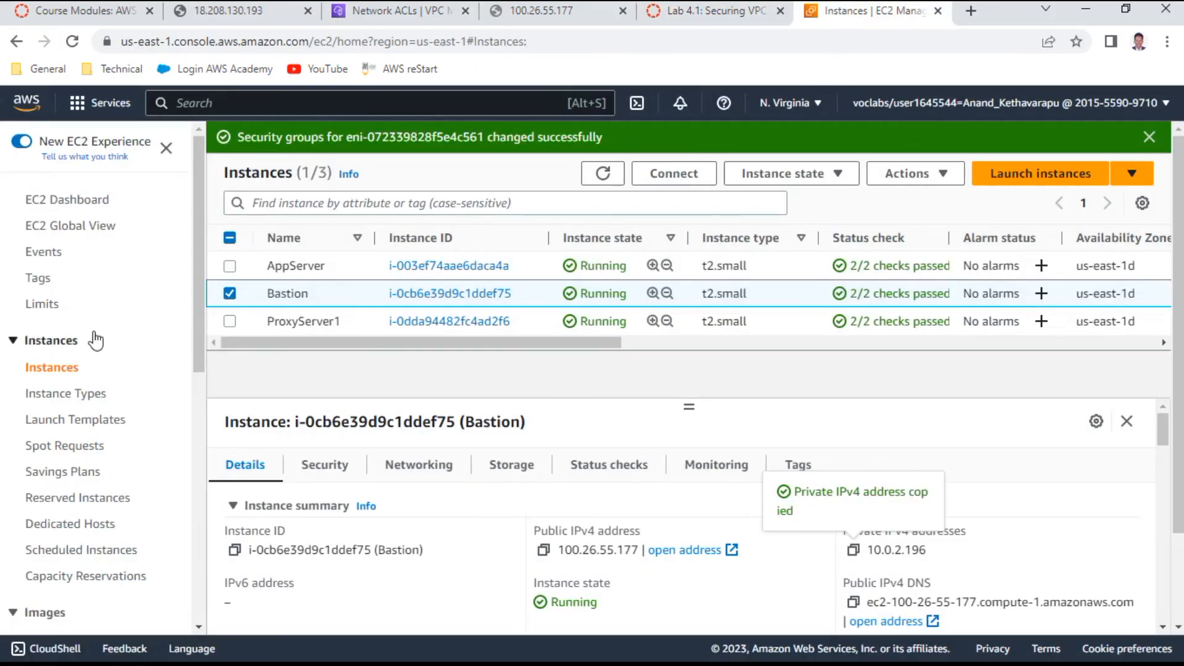
left_click(68, 199)
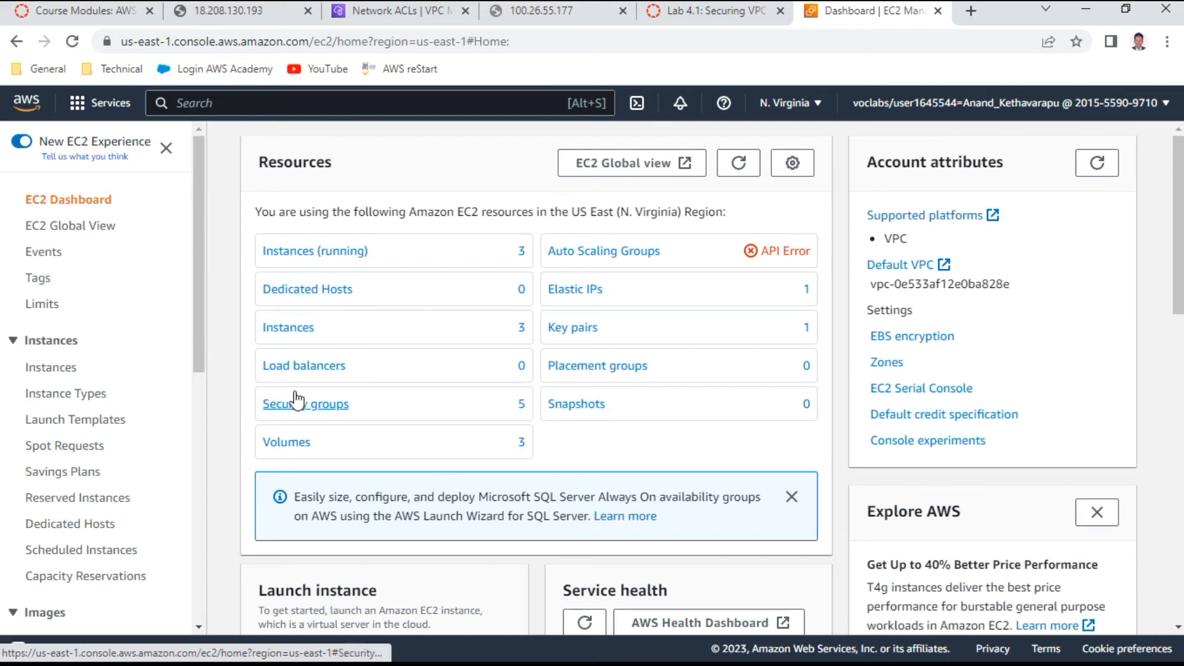
left_click(316, 407)
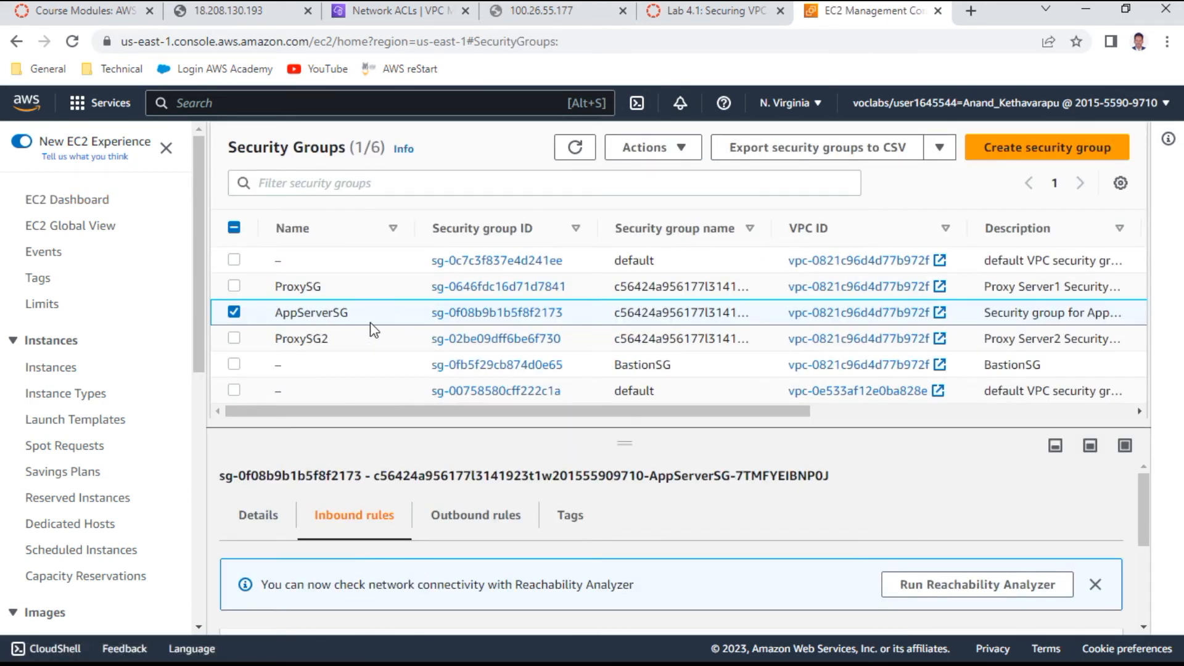
scroll(970, 529, "down", 1)
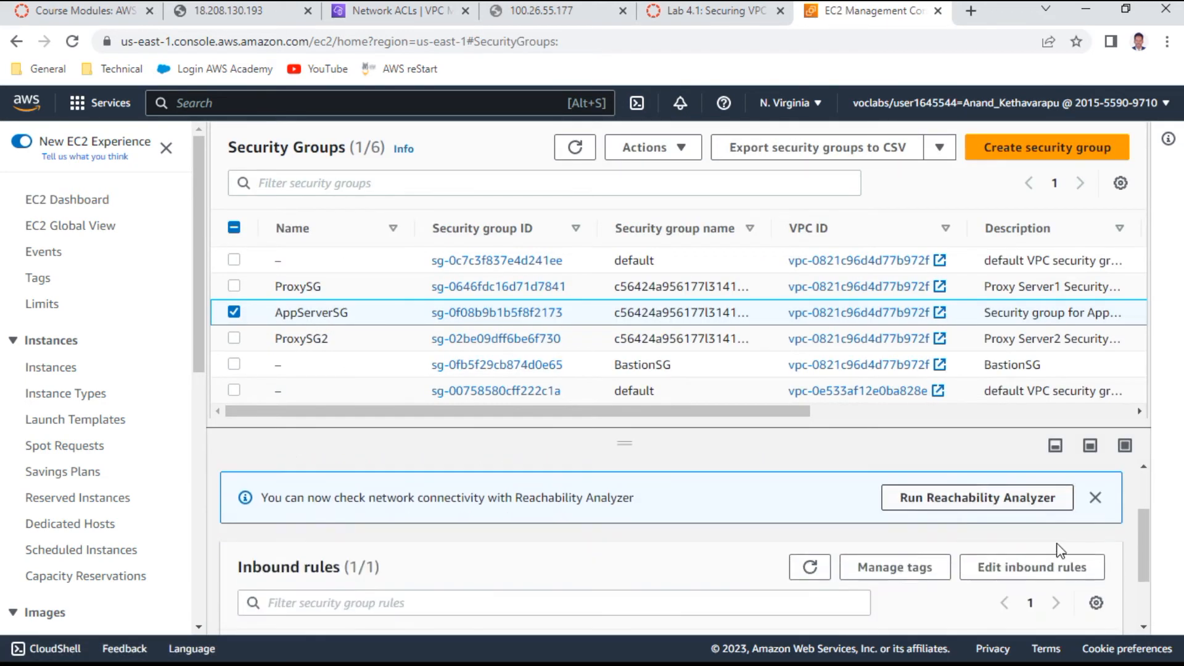
left_click(1045, 578)
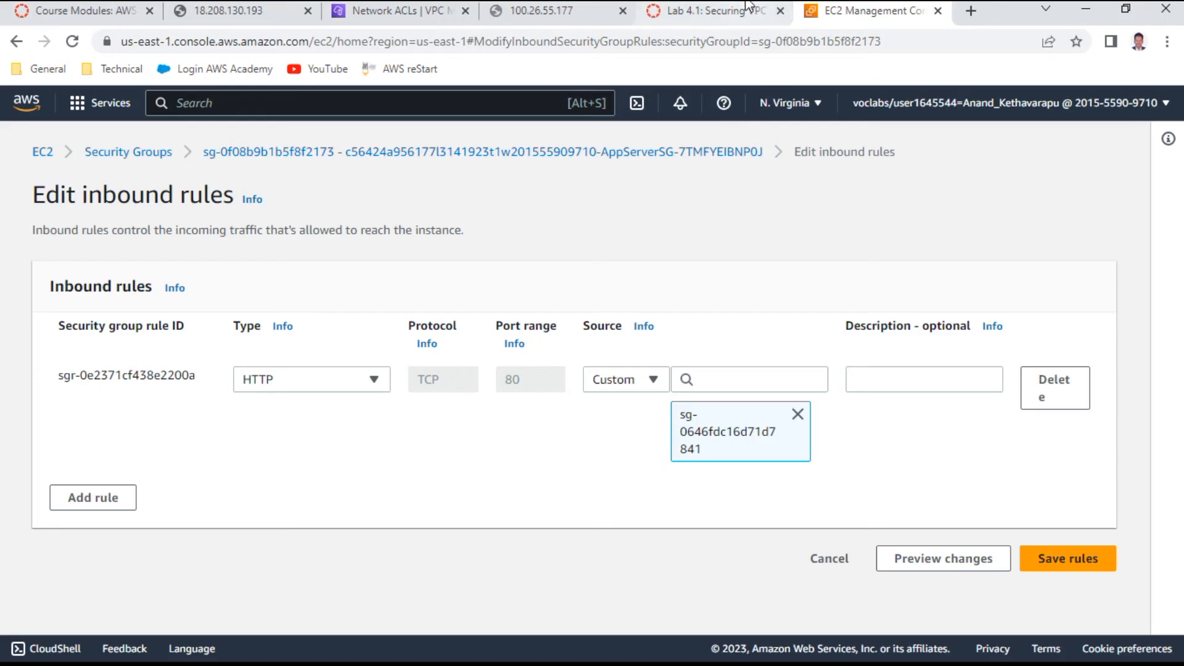
Step: Following the rule settings in lab step 31, add an SSH inbound rule with custom source 10.0.2.196/32 to AppServerSG
left_click(716, 11)
scroll(726, 469, "down", 2)
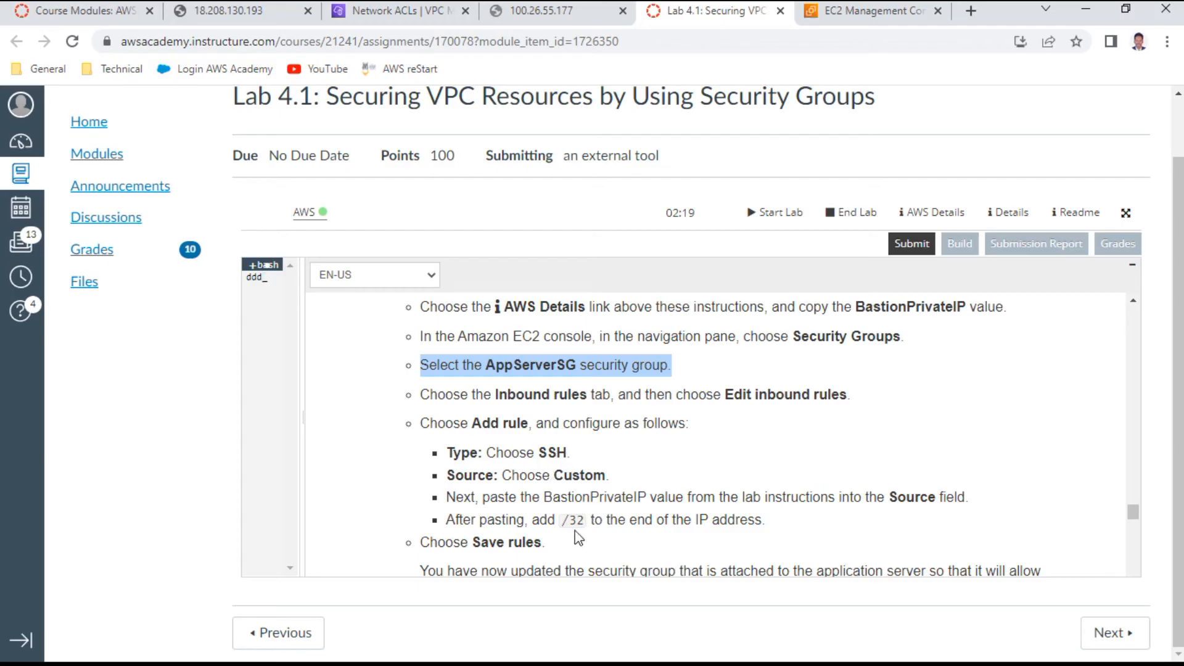
left_click(859, 13)
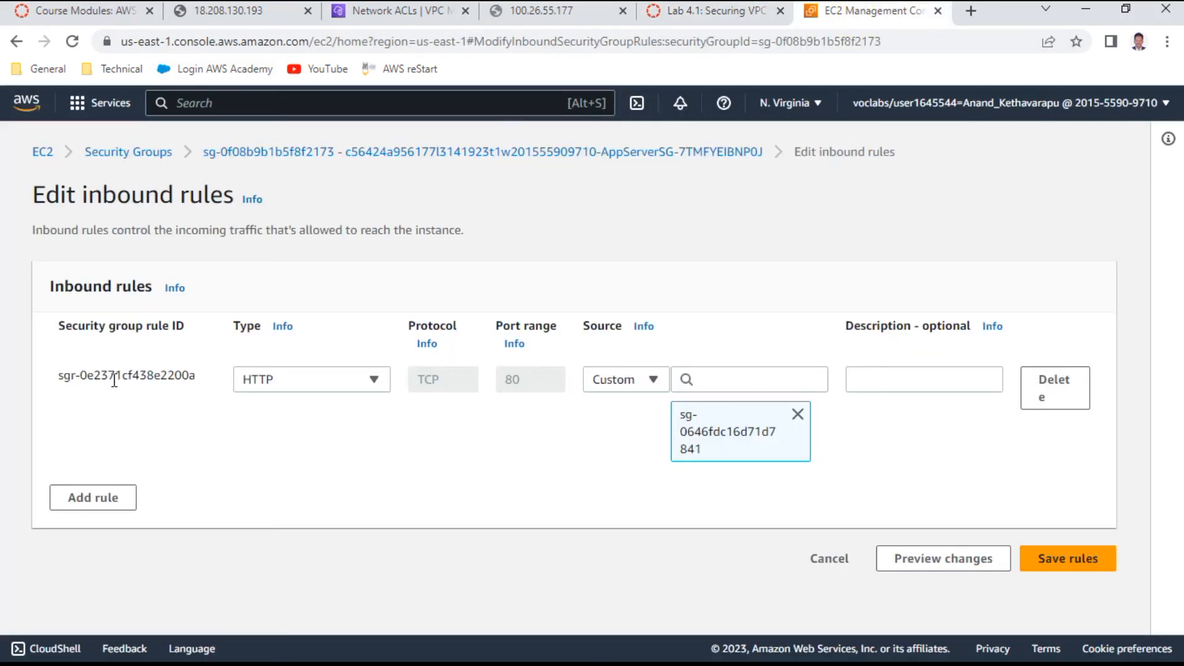
left_click(100, 497)
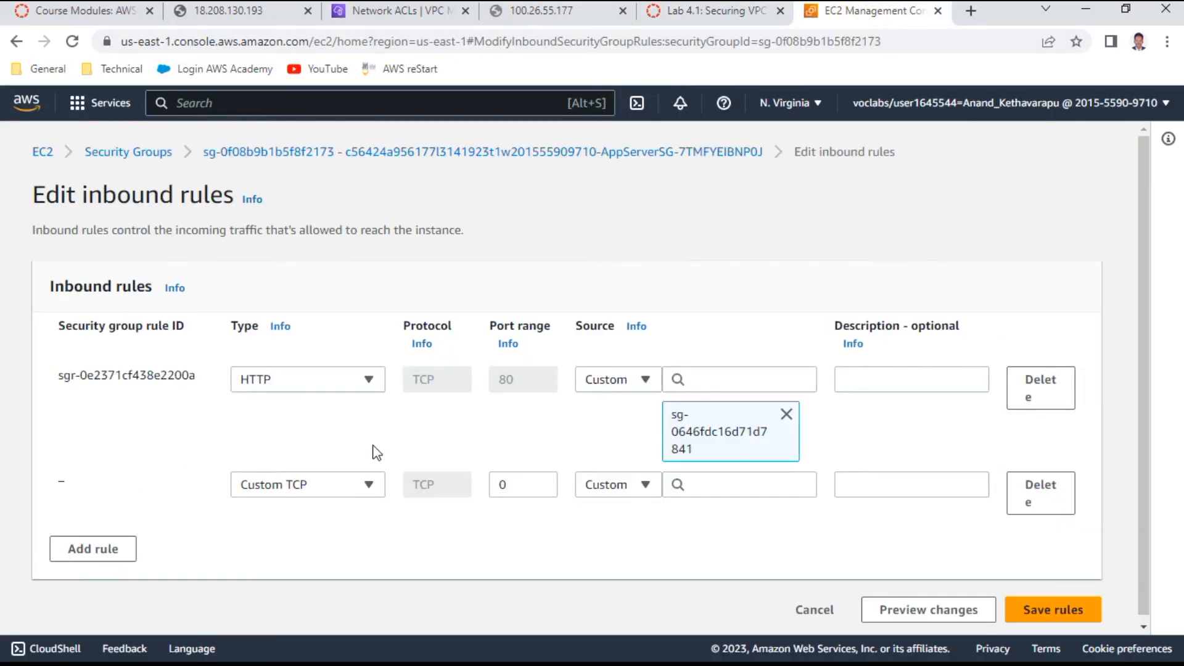
left_click(338, 492)
scroll(319, 378, "down", 3)
left_click(273, 346)
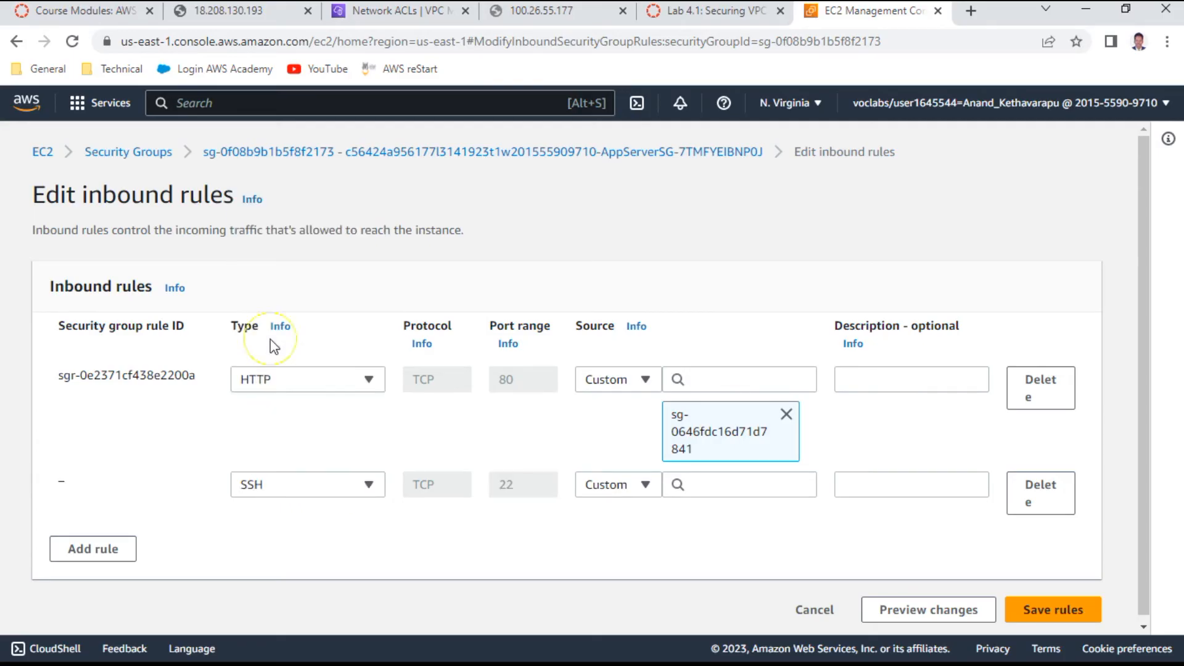
left_click(699, 487)
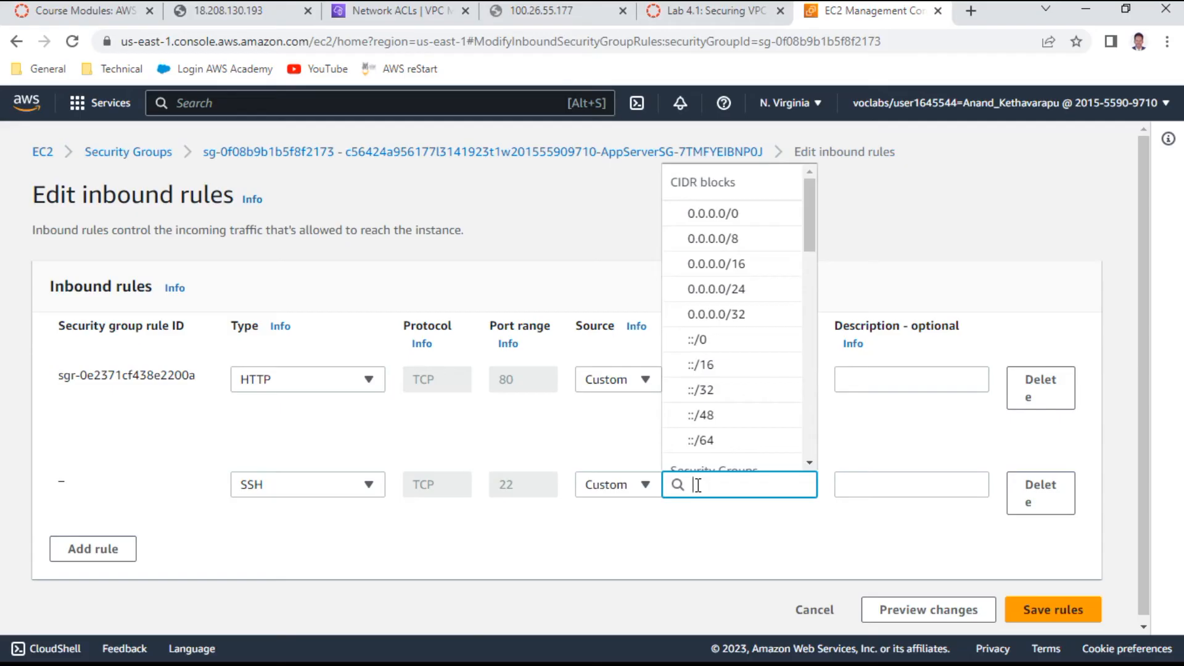
type("10.0.2.196")
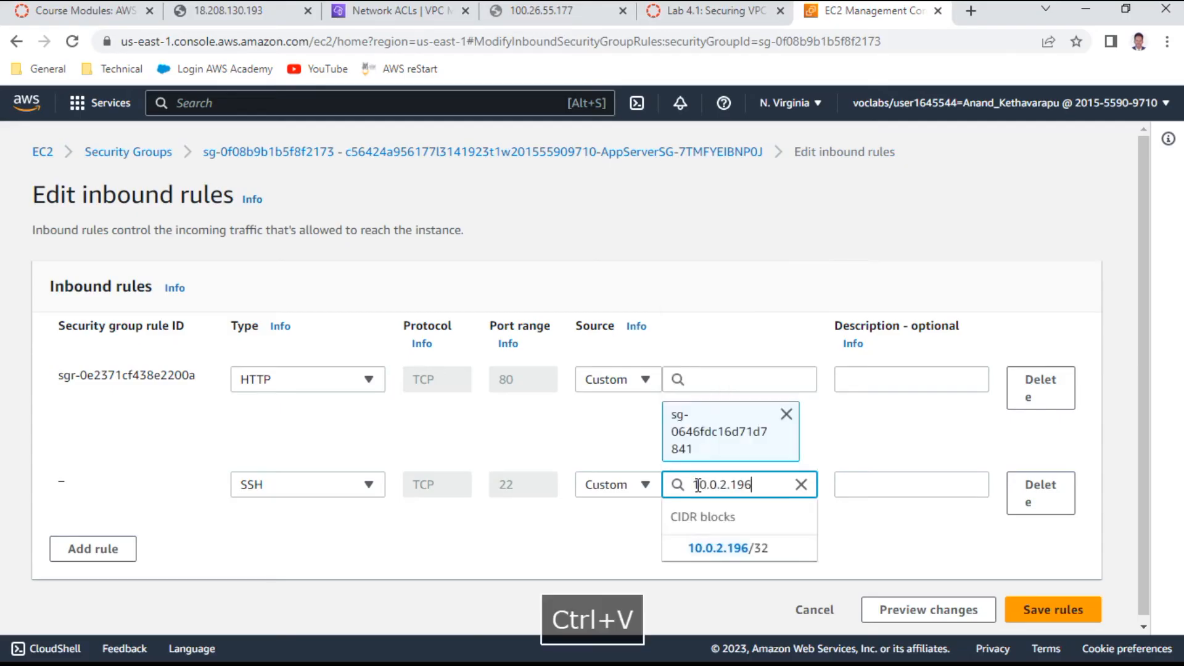
left_click(738, 547)
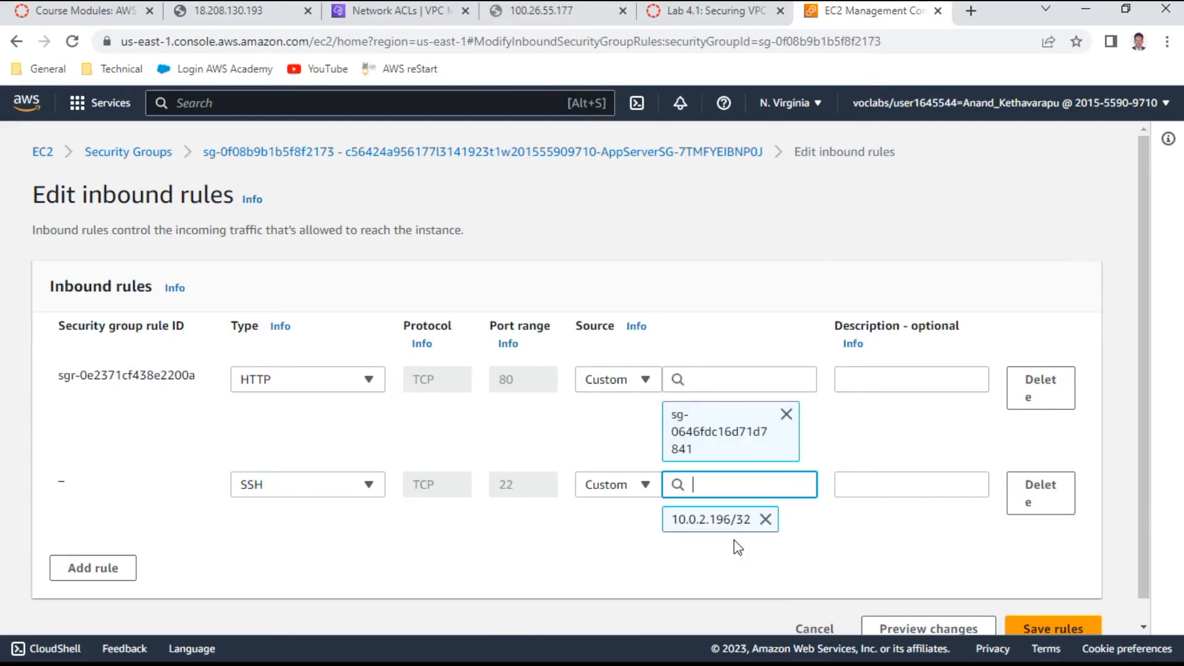
Step: Check the rest of lab step 31 and save the AppServerSG inbound rules
left_click(709, 11)
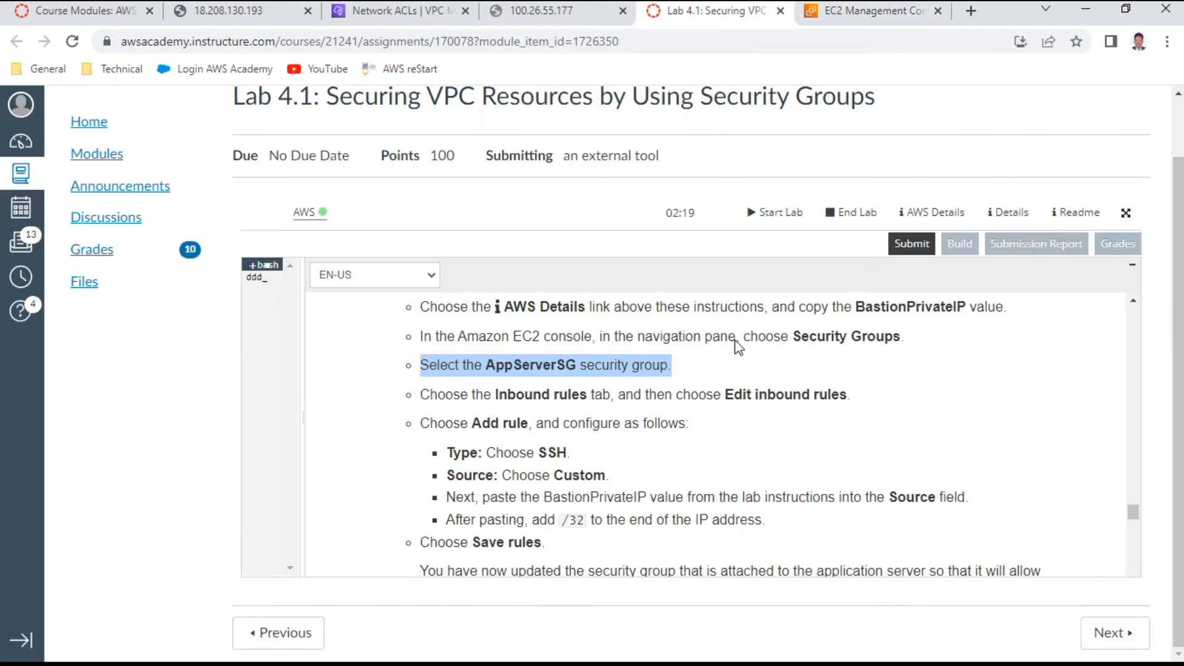
scroll(694, 545, "down", 3)
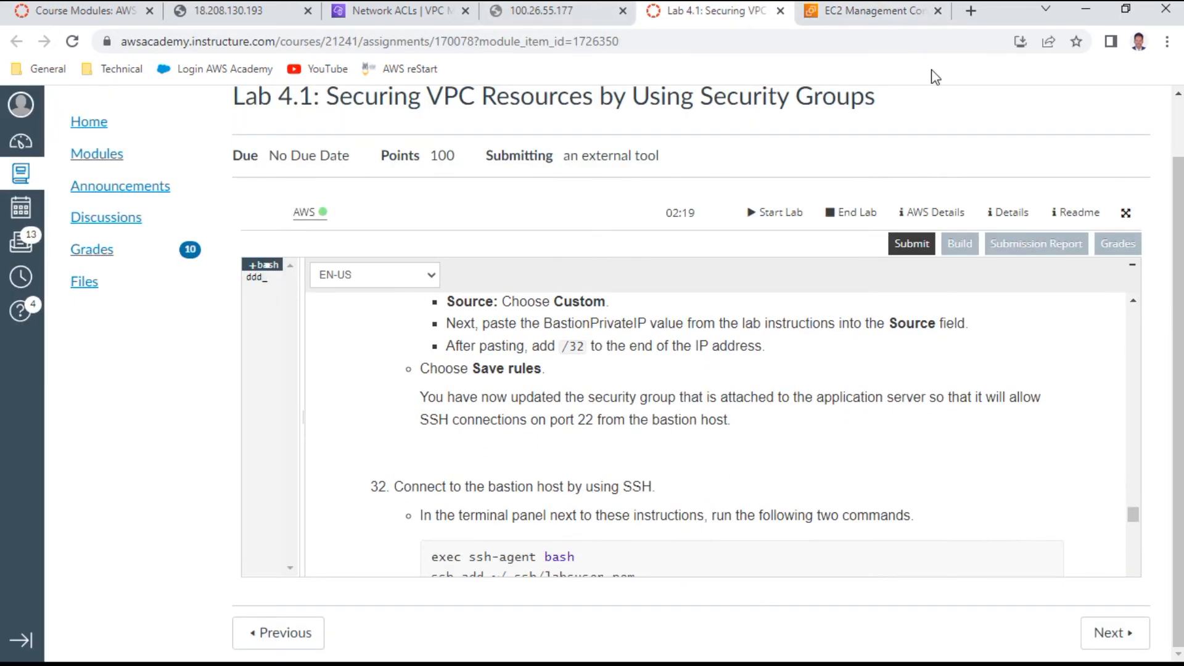
left_click(873, 11)
left_click(913, 555)
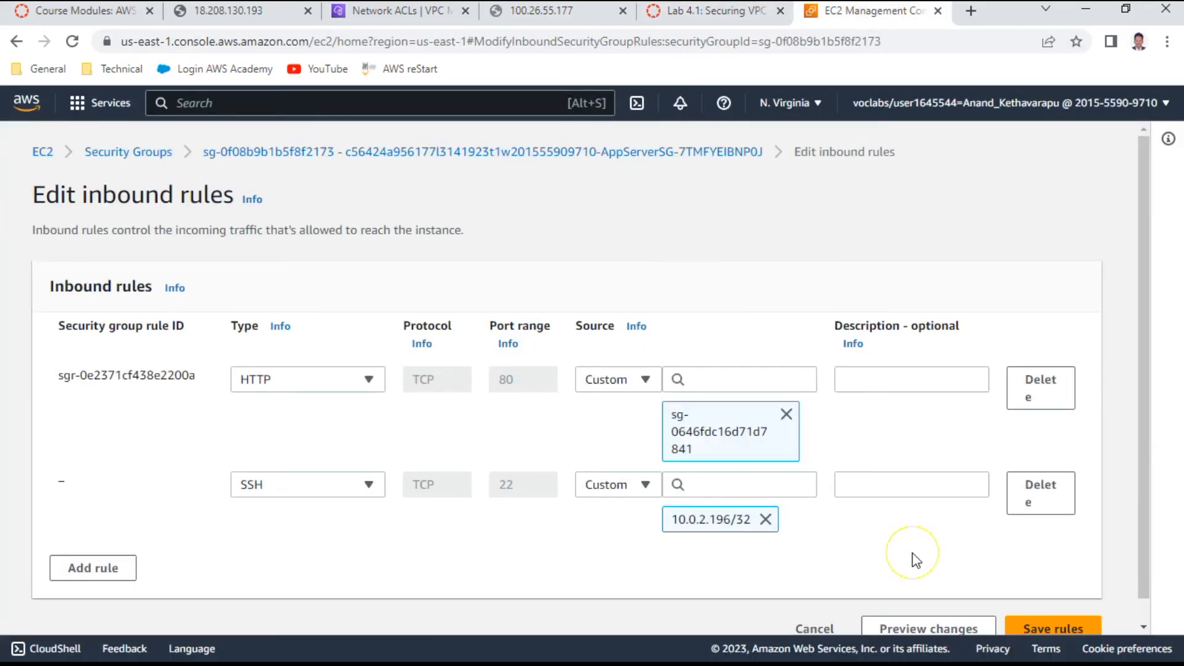
scroll(912, 553, "down", 1)
left_click(1075, 612)
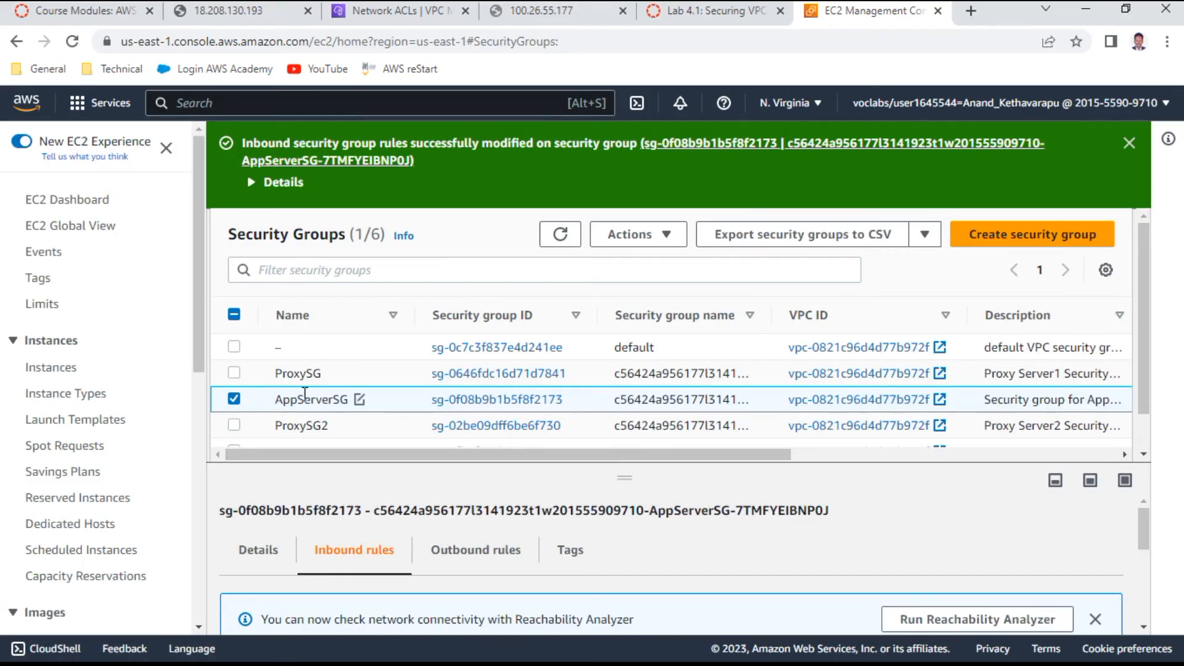
Step: Review the saved HTTP and SSH inbound rules of AppServerSG and return to the security groups list
scroll(974, 515, "down", 3)
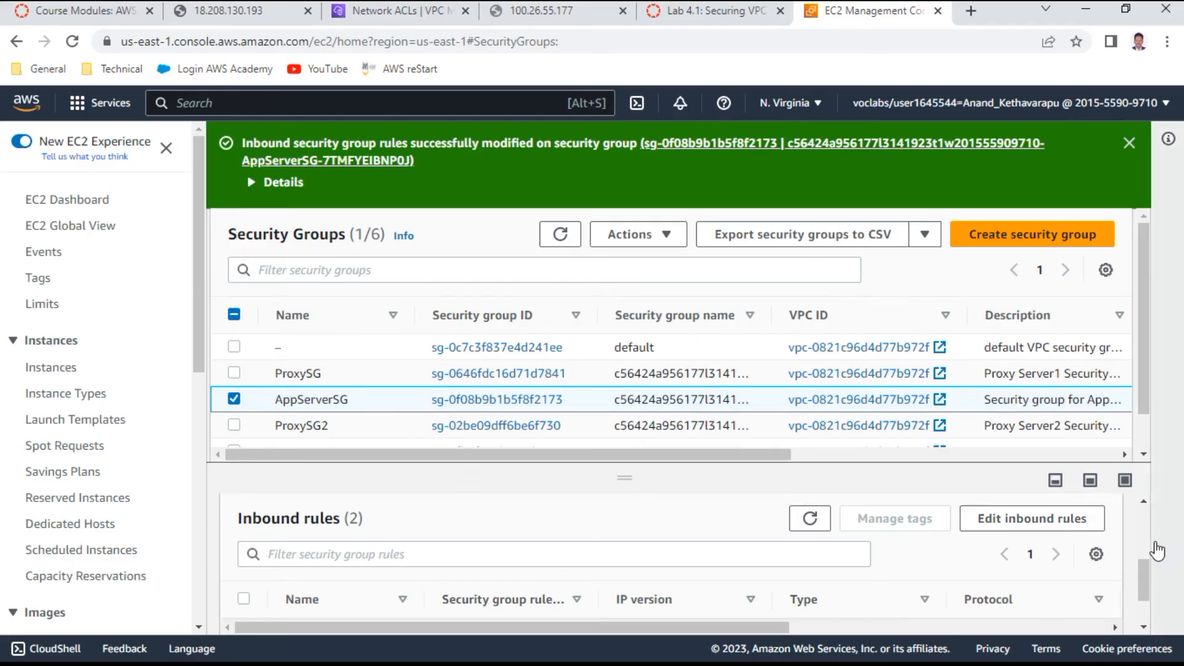
left_click_drag(1145, 572, 1147, 537)
left_click_drag(1145, 565, 1148, 608)
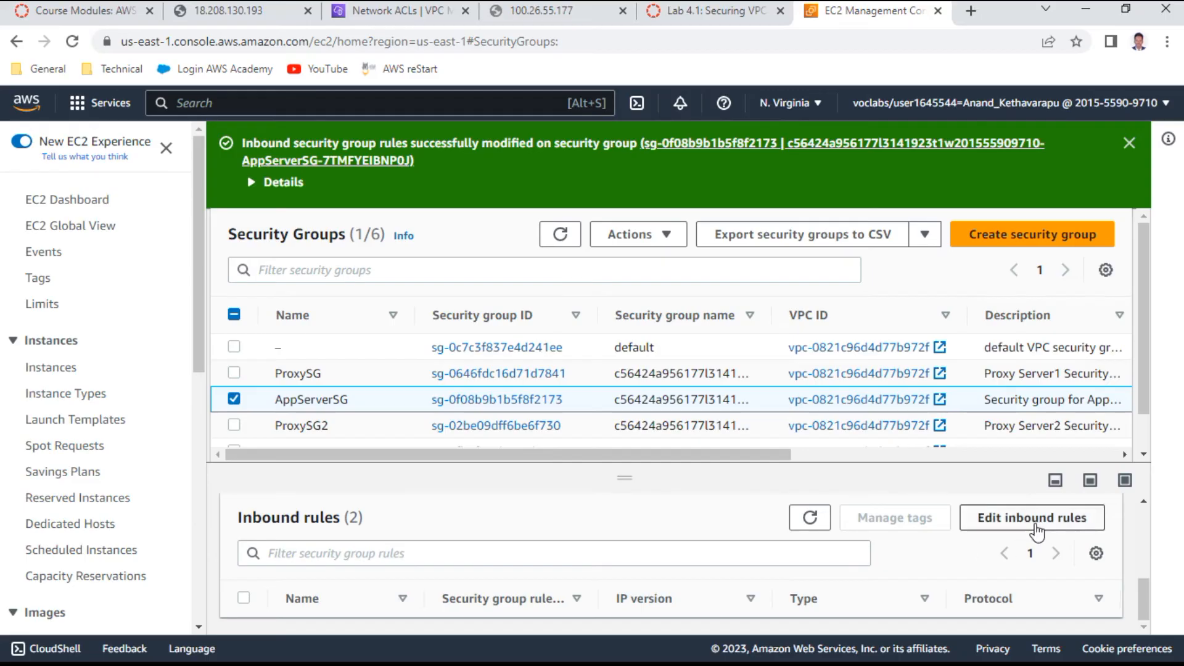
left_click(964, 522)
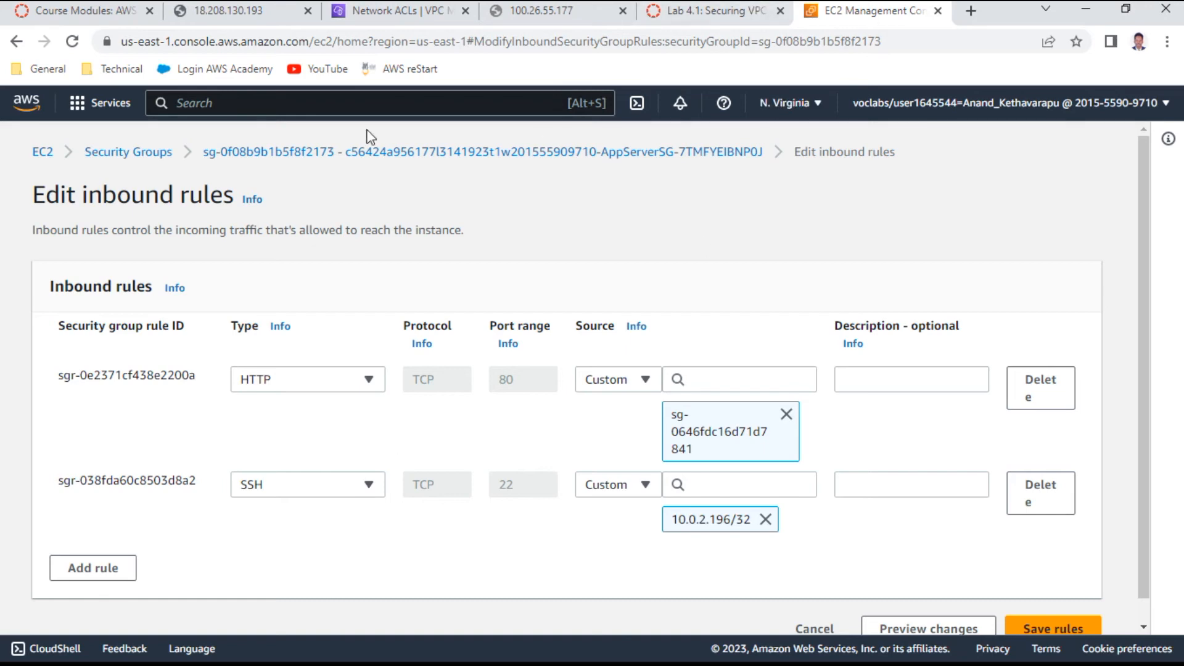
left_click(151, 153)
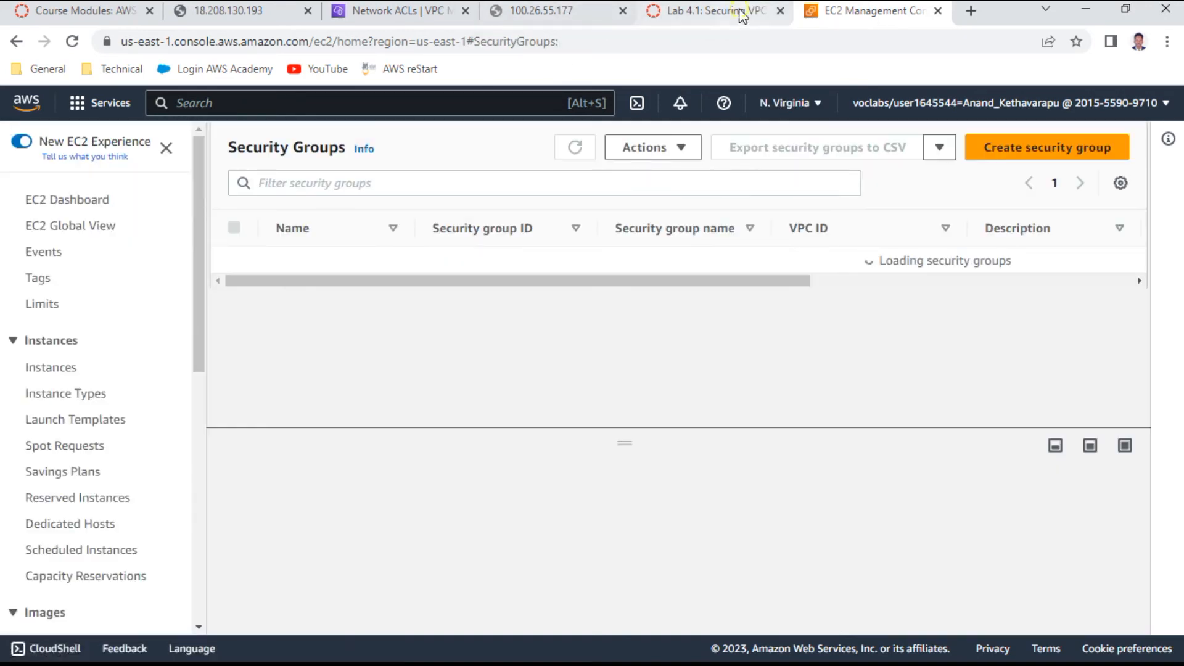
Step: Read the end of lab step 31 and the start of step 32 about connecting to the bastion host by SSH
left_click(737, 11)
scroll(703, 355, "down", 2)
scroll(703, 360, "down", 1)
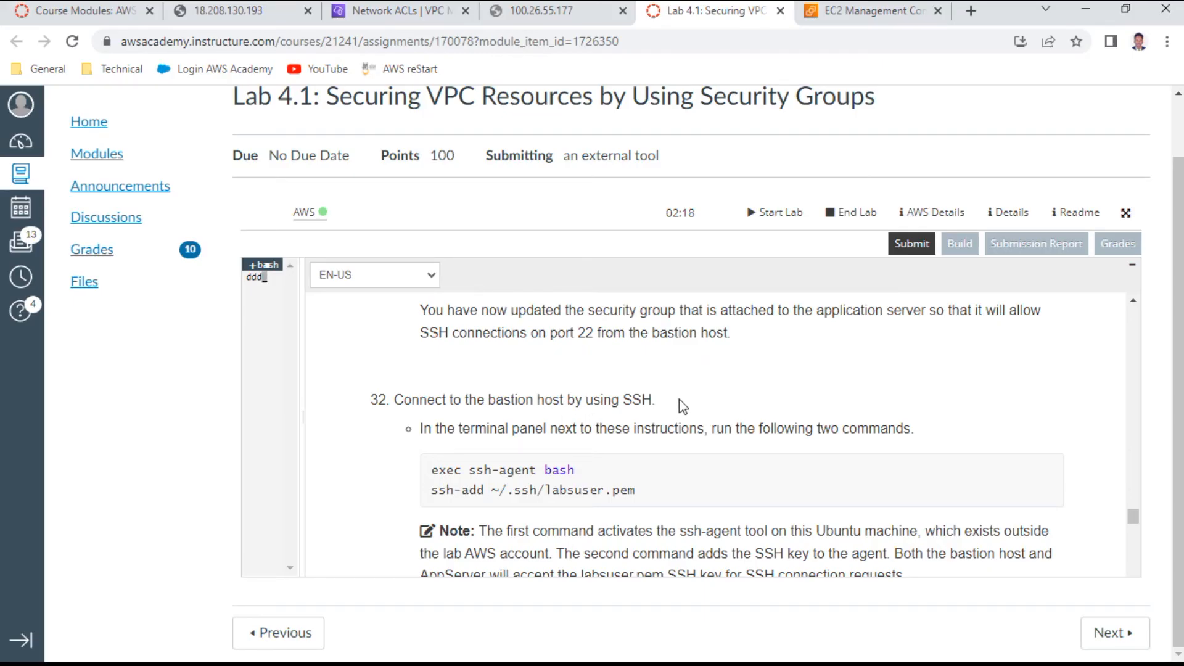
scroll(679, 398, "up", 2)
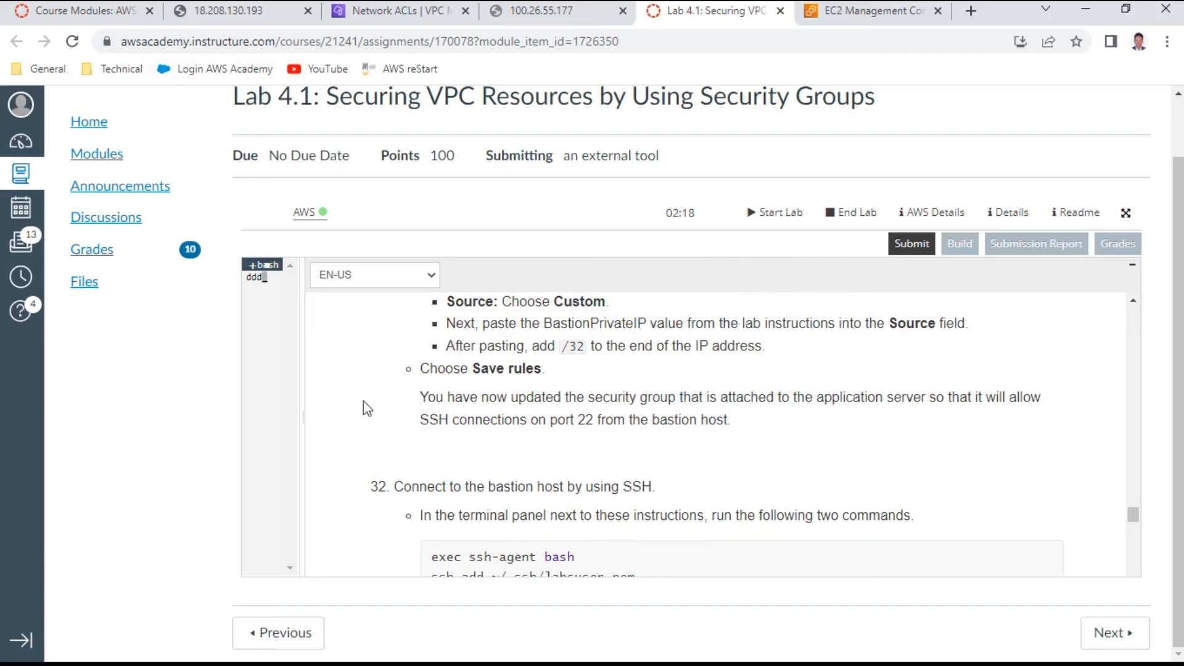
scroll(612, 429, "down", 2)
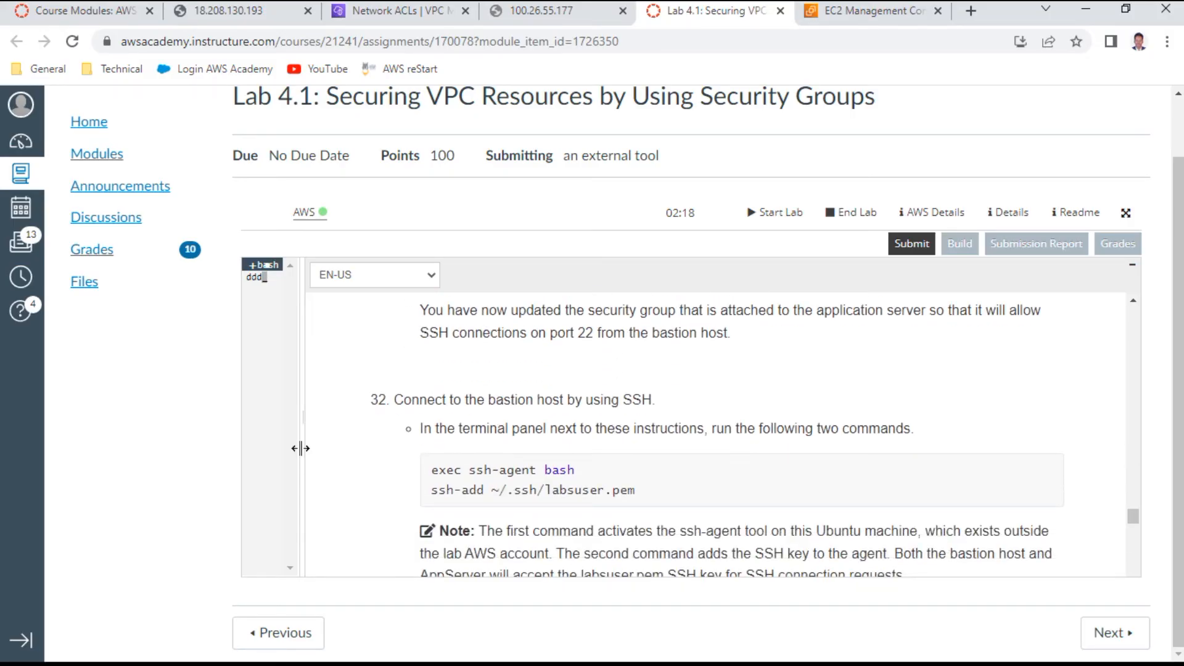
Step: Widen the lab's terminal pane beside the instructions and bring up a fresh bash prompt
left_click_drag(306, 415, 624, 422)
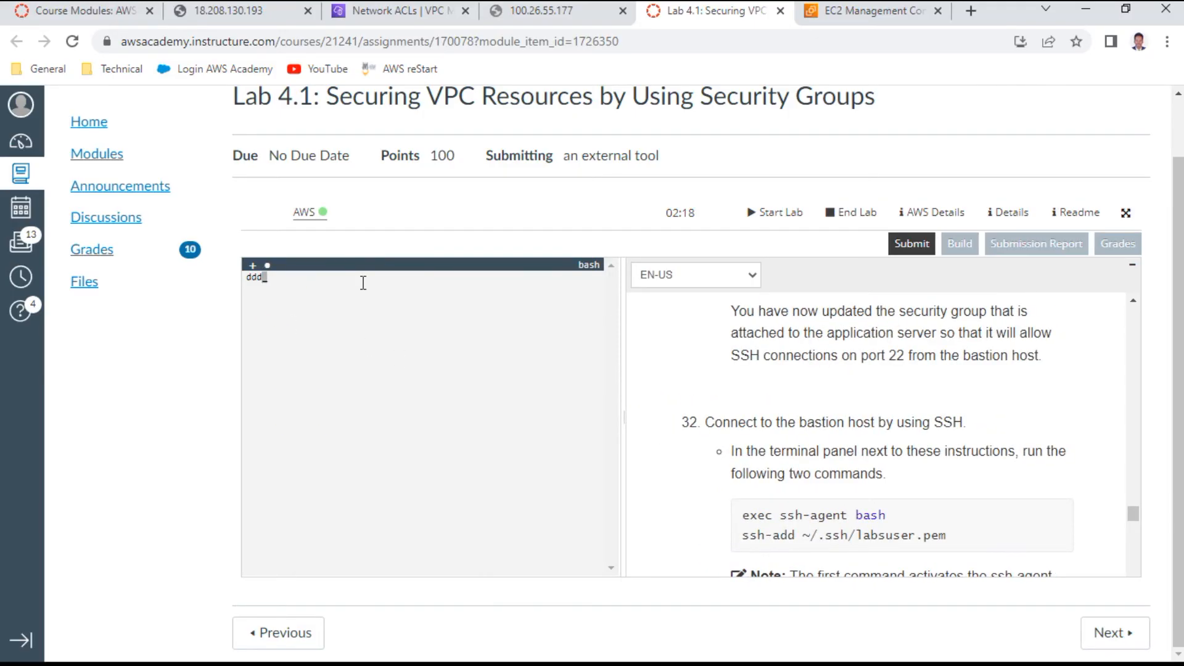
key("BackSpace")
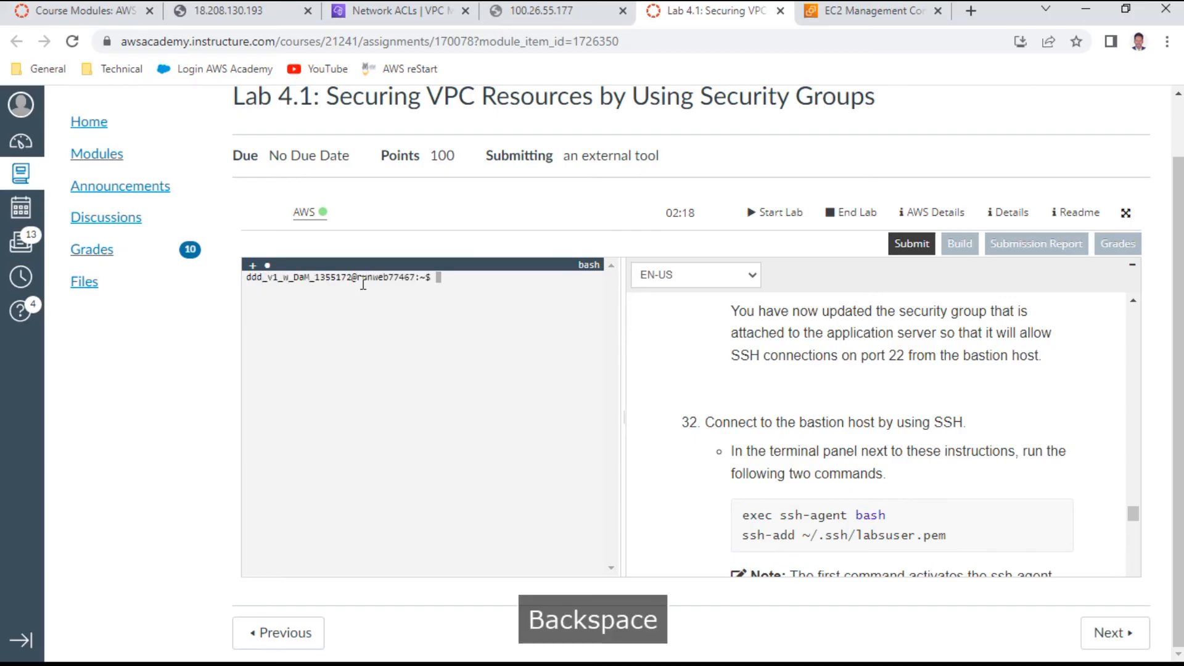
key("Return")
key("Return")
key("Return")
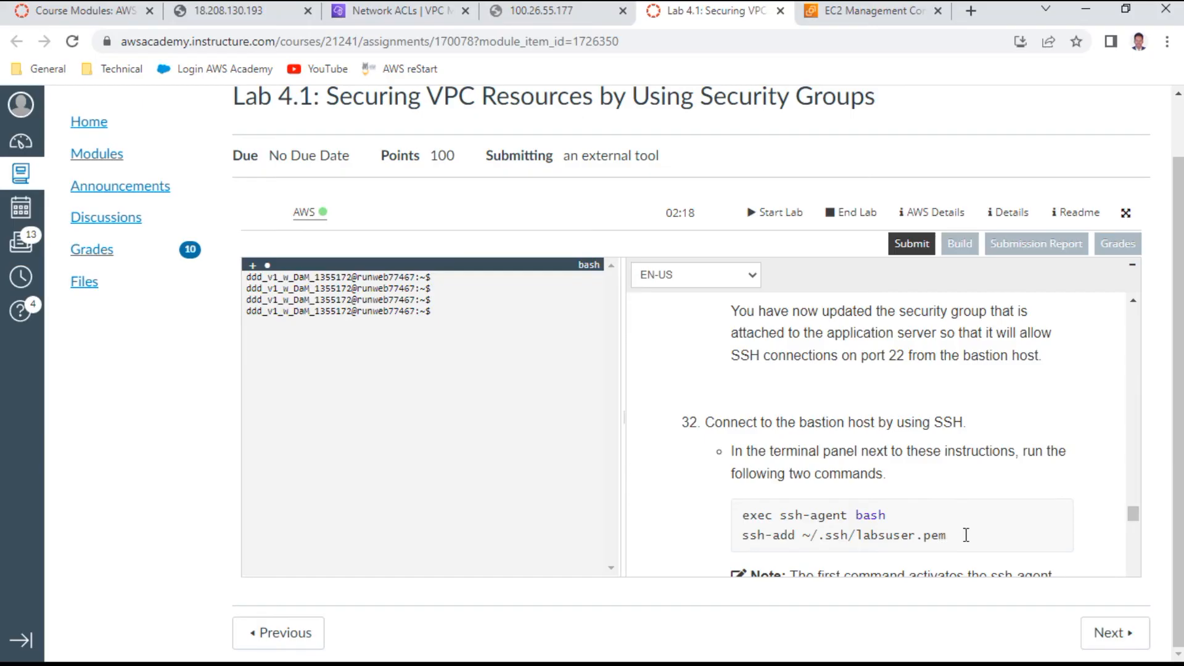
Step: Try to copy the two commands from lab step 32 and paste them into the terminal
left_click_drag(961, 533, 698, 514)
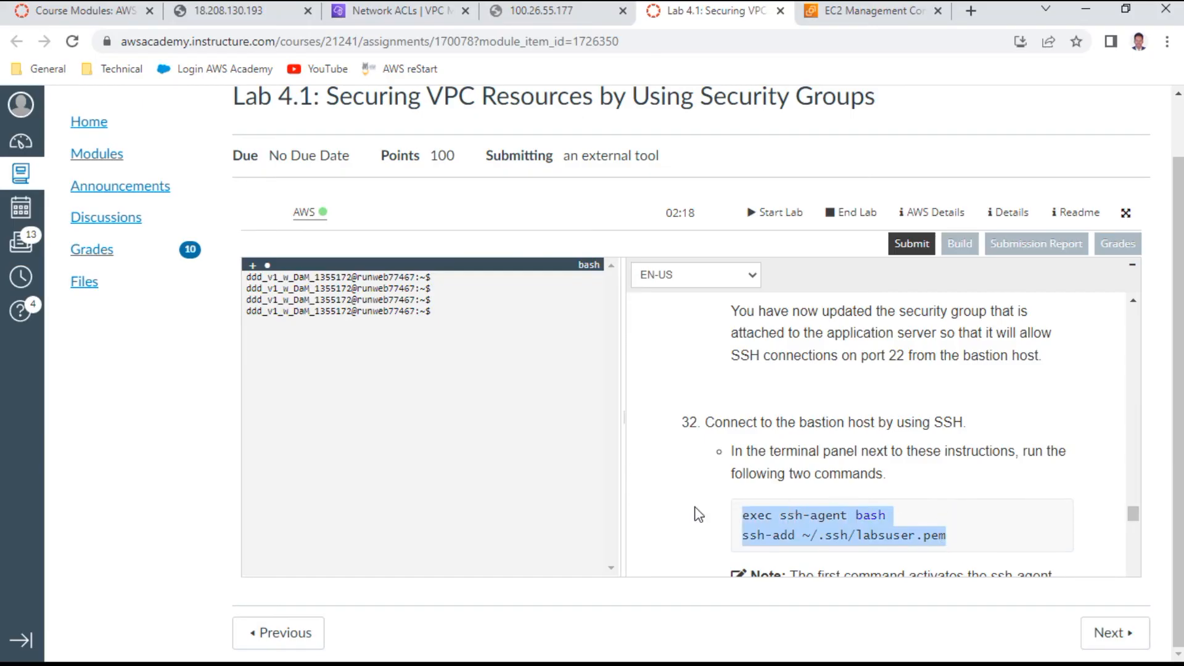
right_click(882, 522)
left_click(807, 532)
right_click(445, 309)
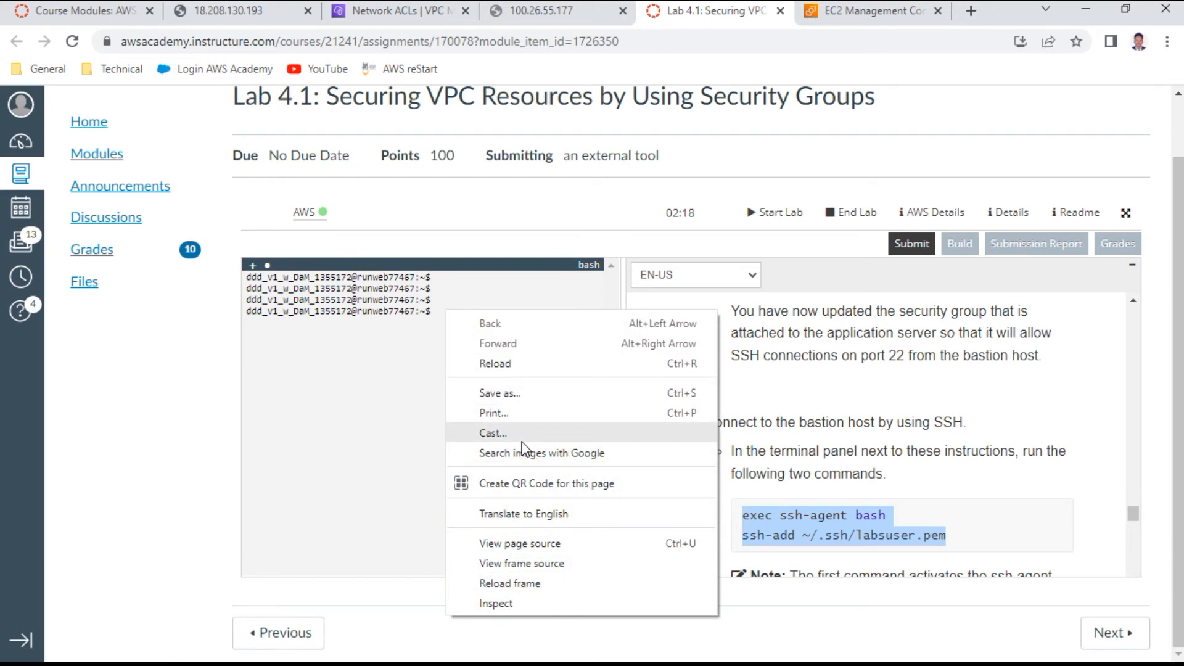
left_click(397, 413)
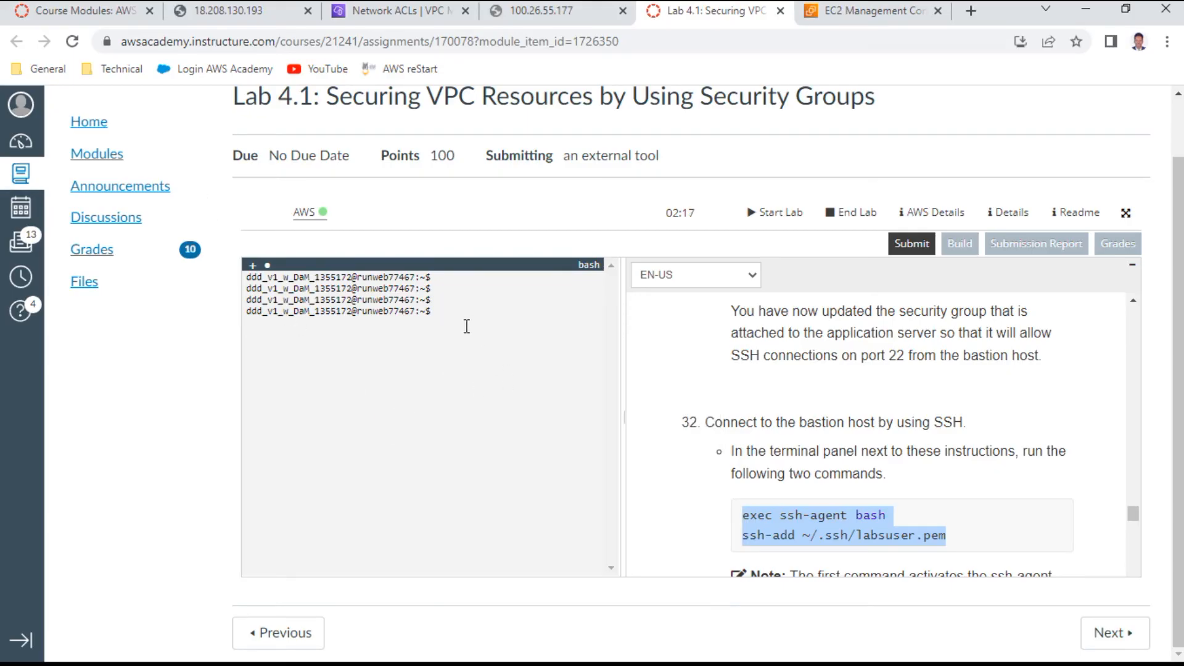
Step: Run exec ssh-agent bash in the lab terminal to start the SSH agent
type("ex")
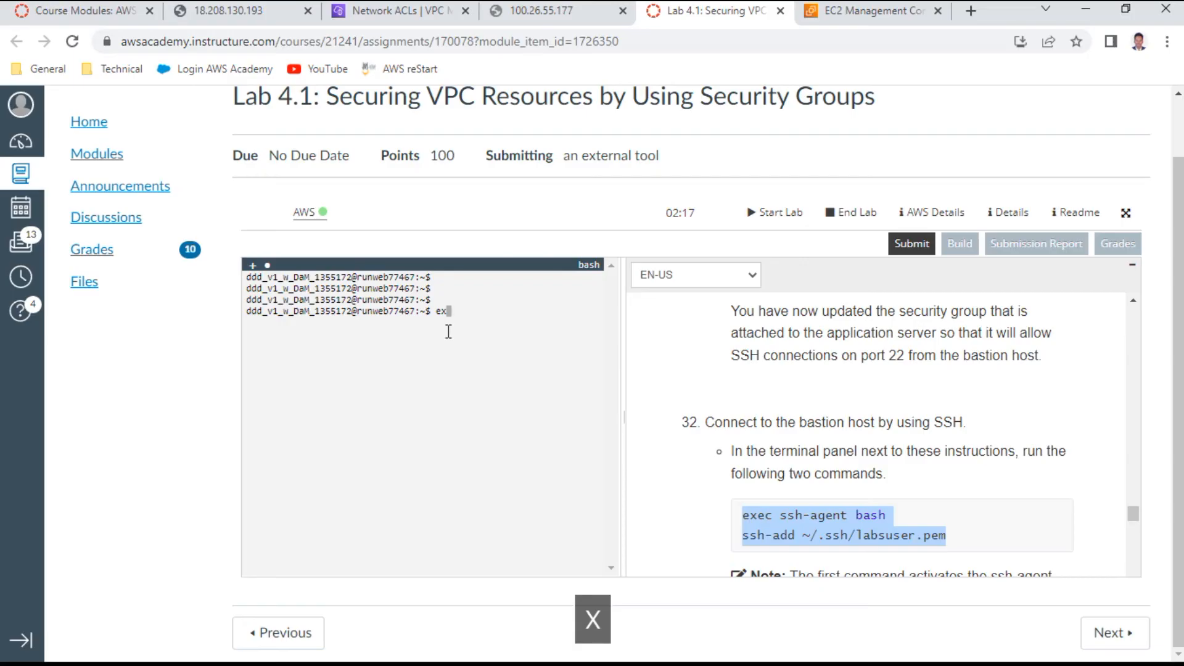
type("ec ssh0")
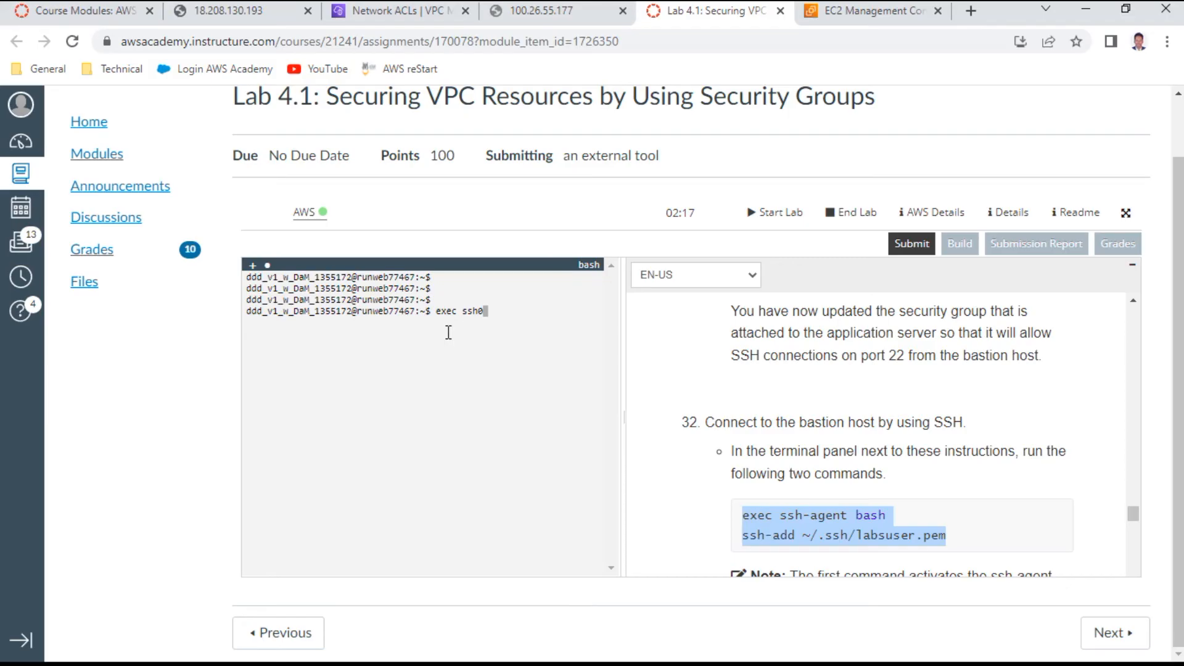
key("BackSpace")
type("-")
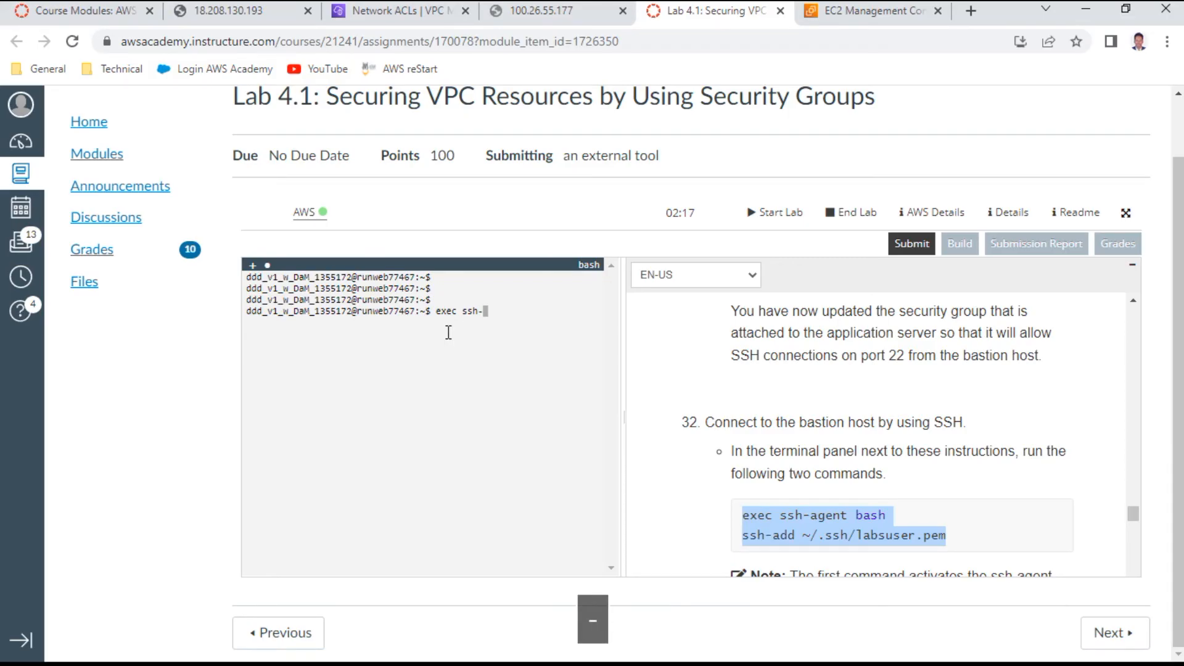
type("agen")
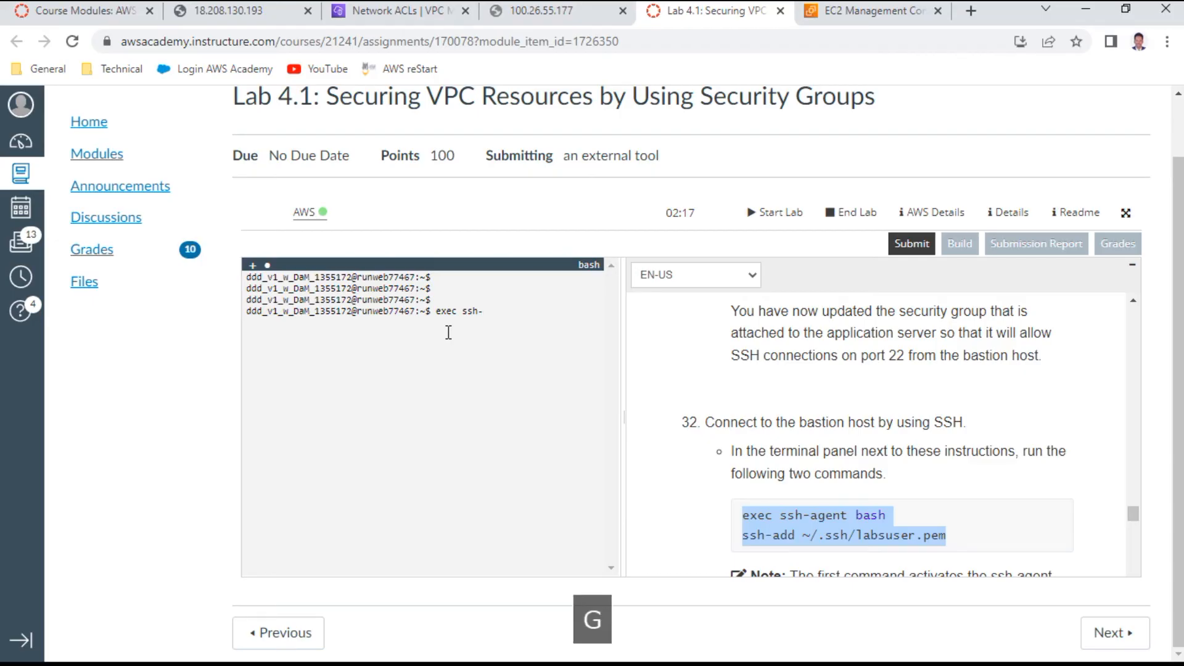
type("t bash")
key("Return")
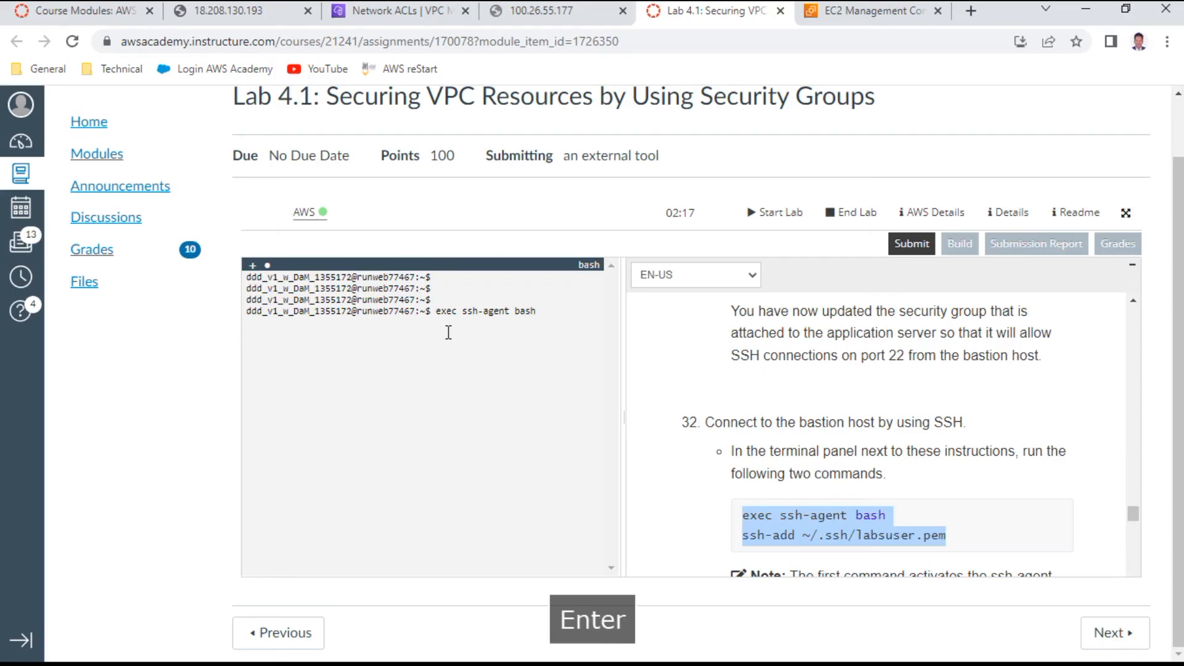
Step: Add the lab key to the SSH agent by running ssh-add ~/.ssh/labsuser.pem
type("ss")
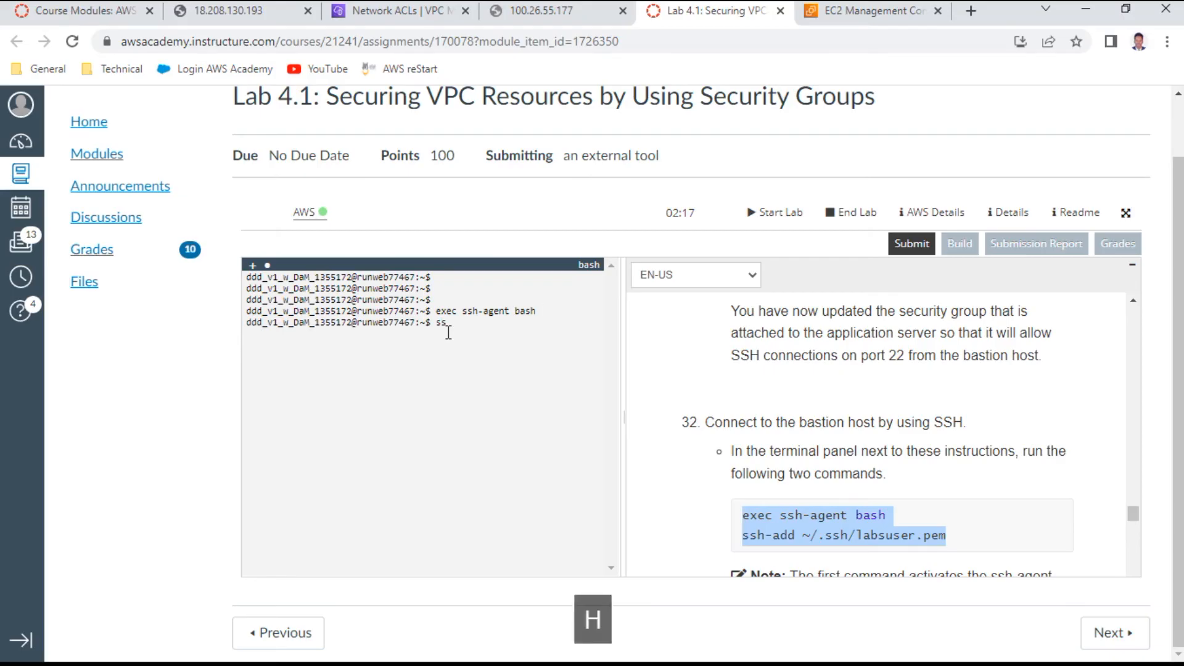
type("h-add ")
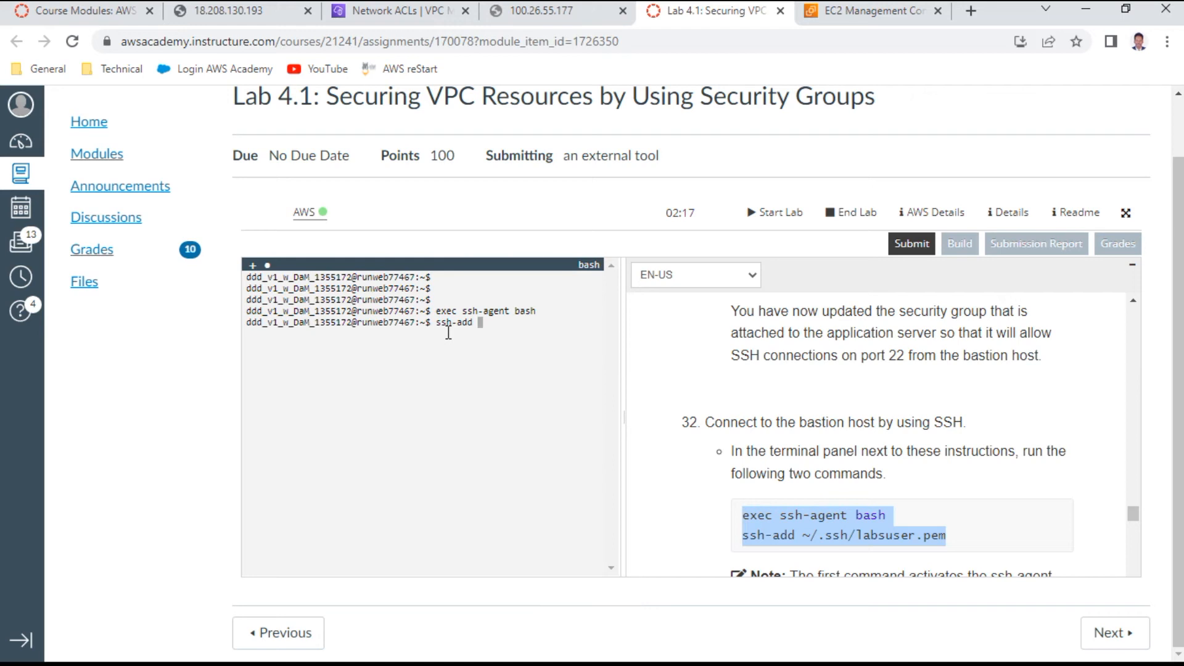
type("~/.s")
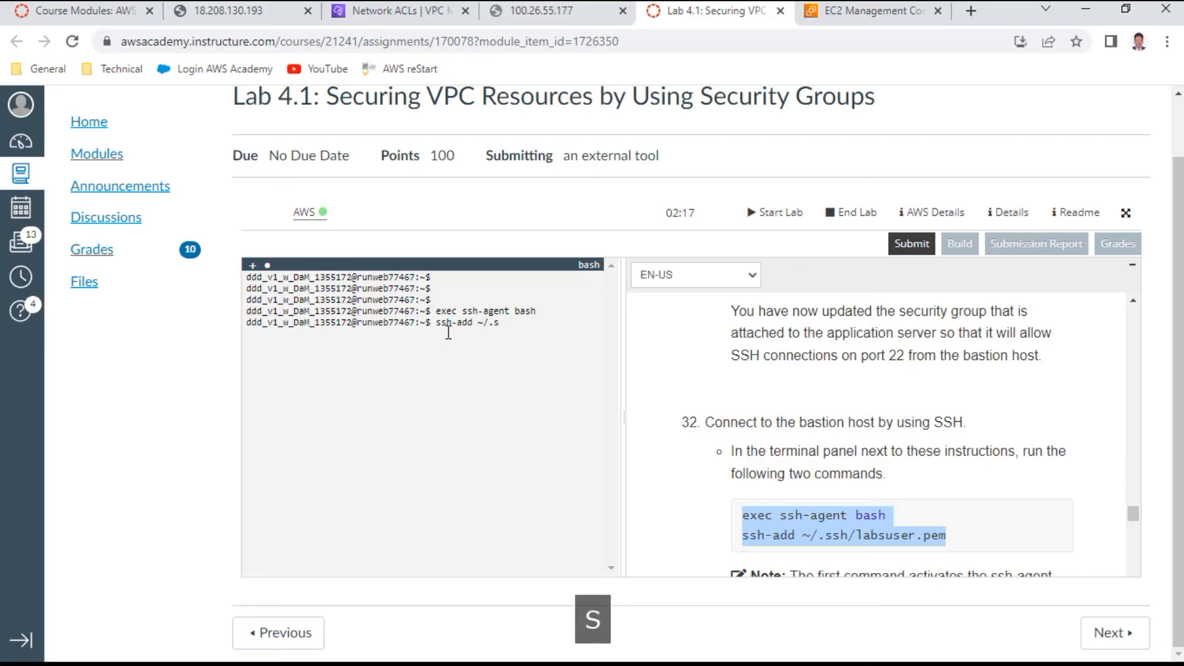
type("sh/labsuser.")
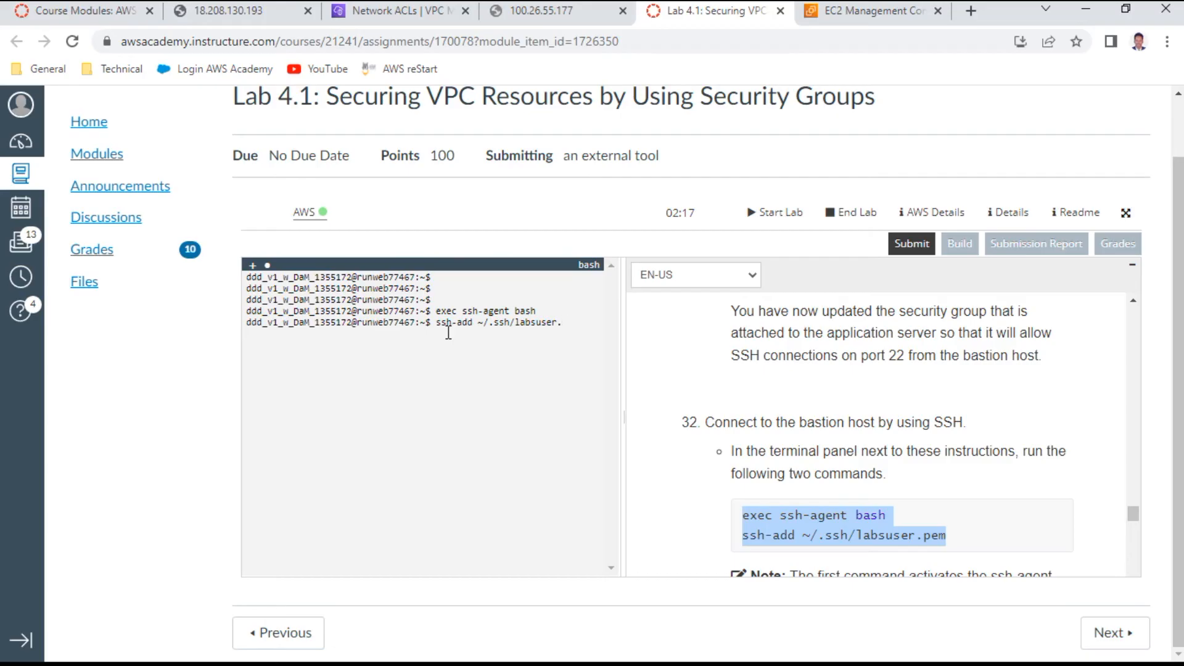
type("pem")
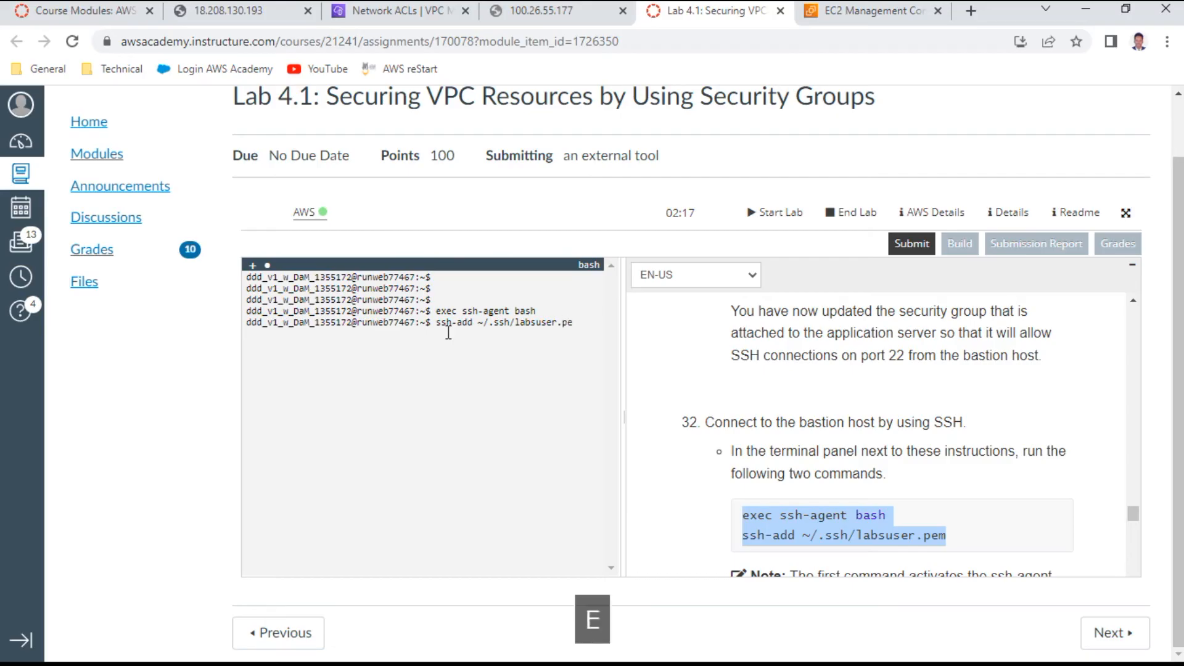
key("Return")
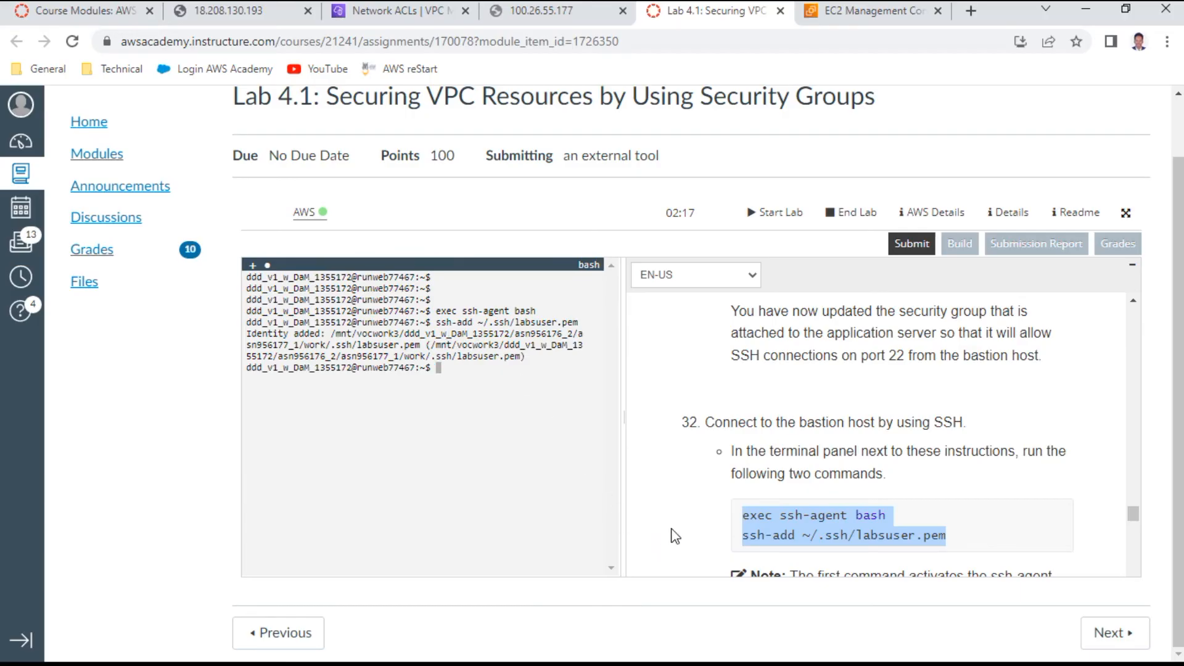
Step: Enter the bastion connection command from lab step 32 up to the host address, without running it: ssh -i ~/.ssh/labsuser.pem -A ec2-user@
scroll(675, 536, "down", 1)
scroll(675, 536, "down", 2)
scroll(675, 536, "down", 2)
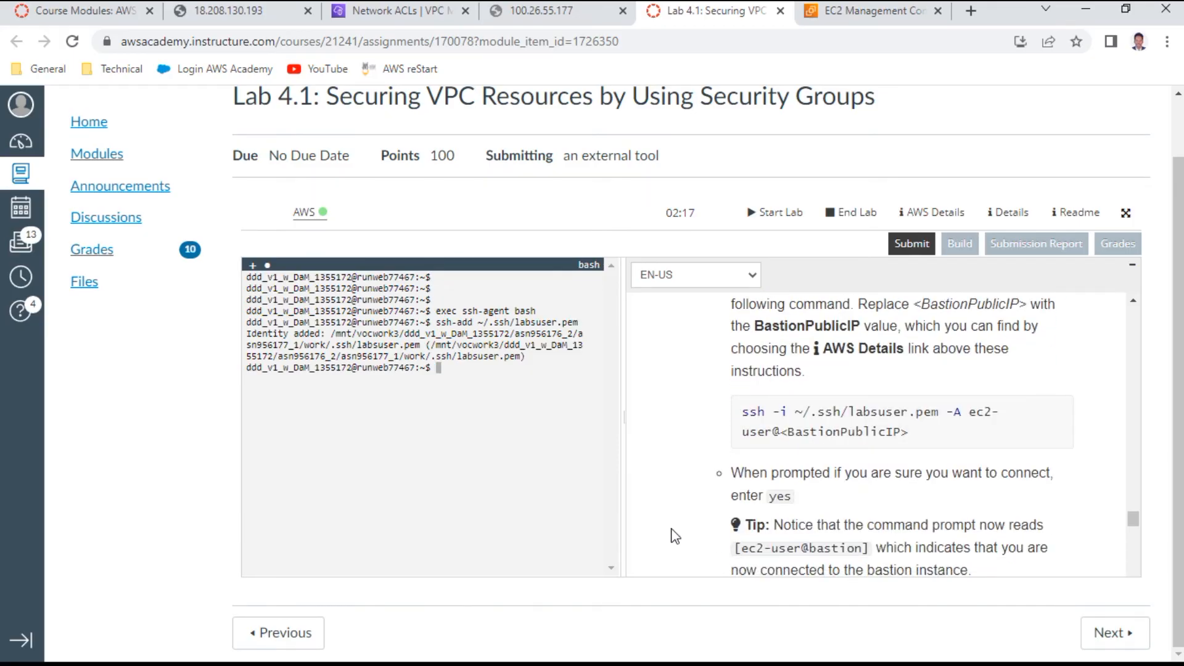
type("ssh")
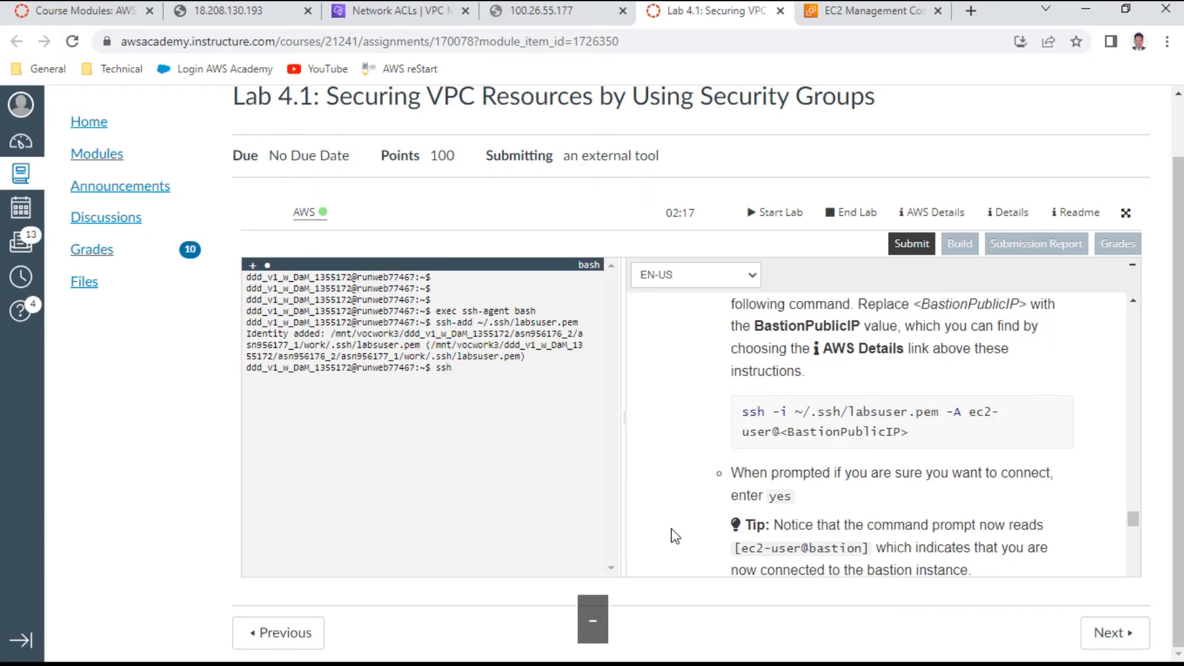
type(" -i ")
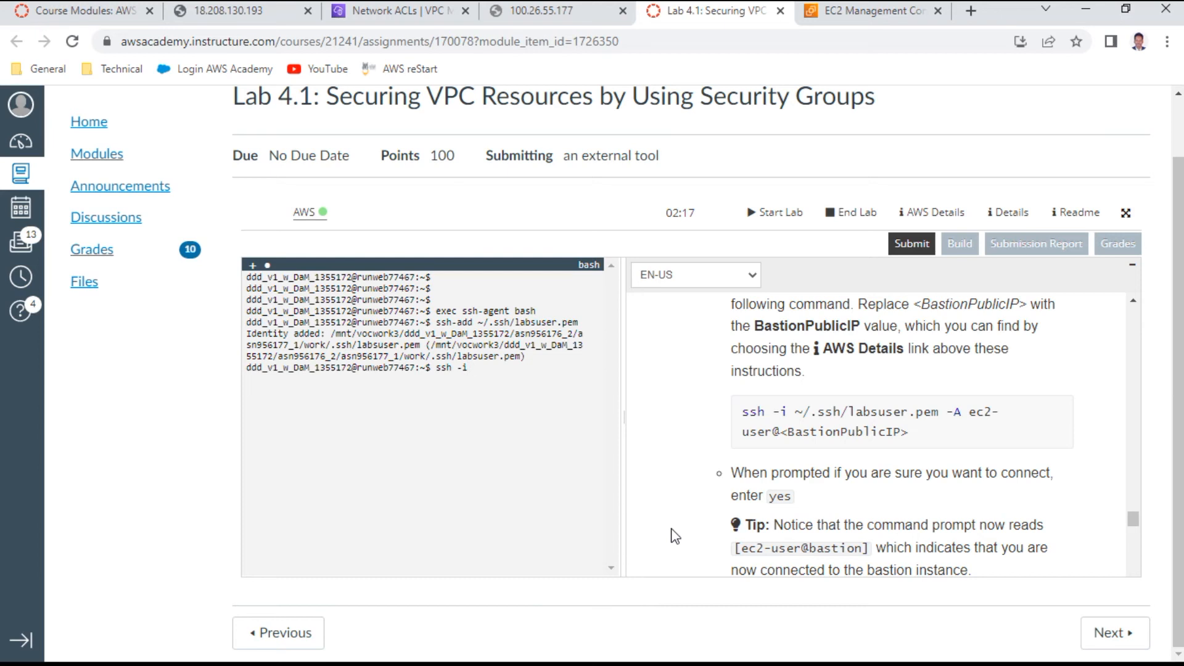
type("~")
type("/.s")
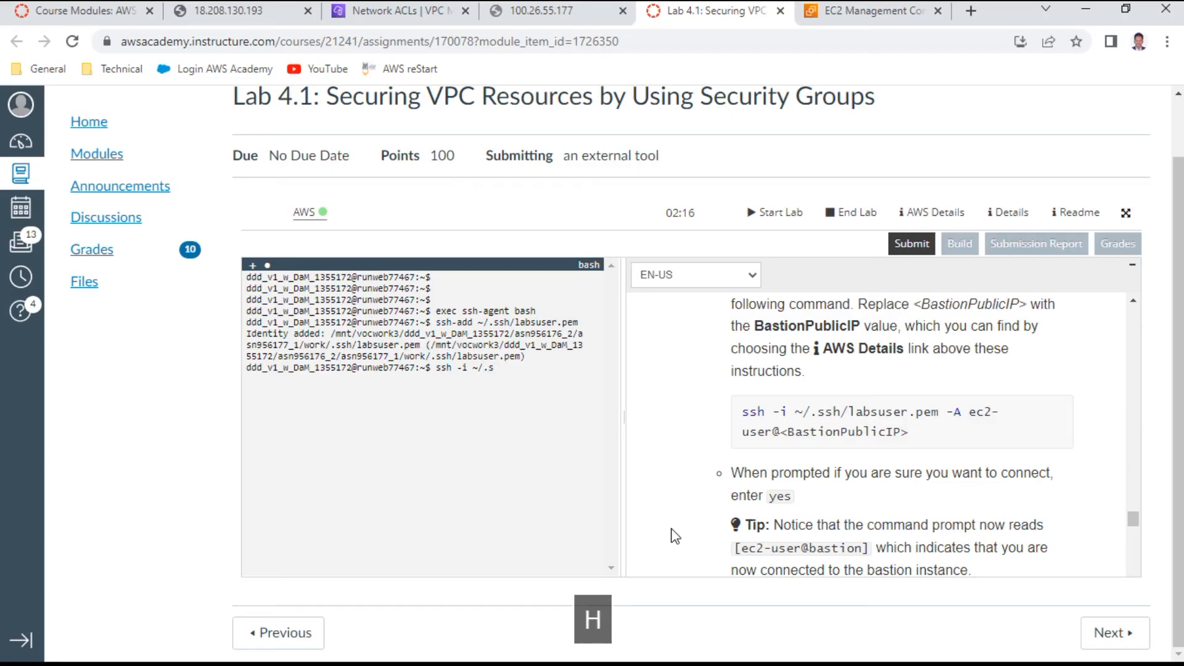
type("sh/labsuer")
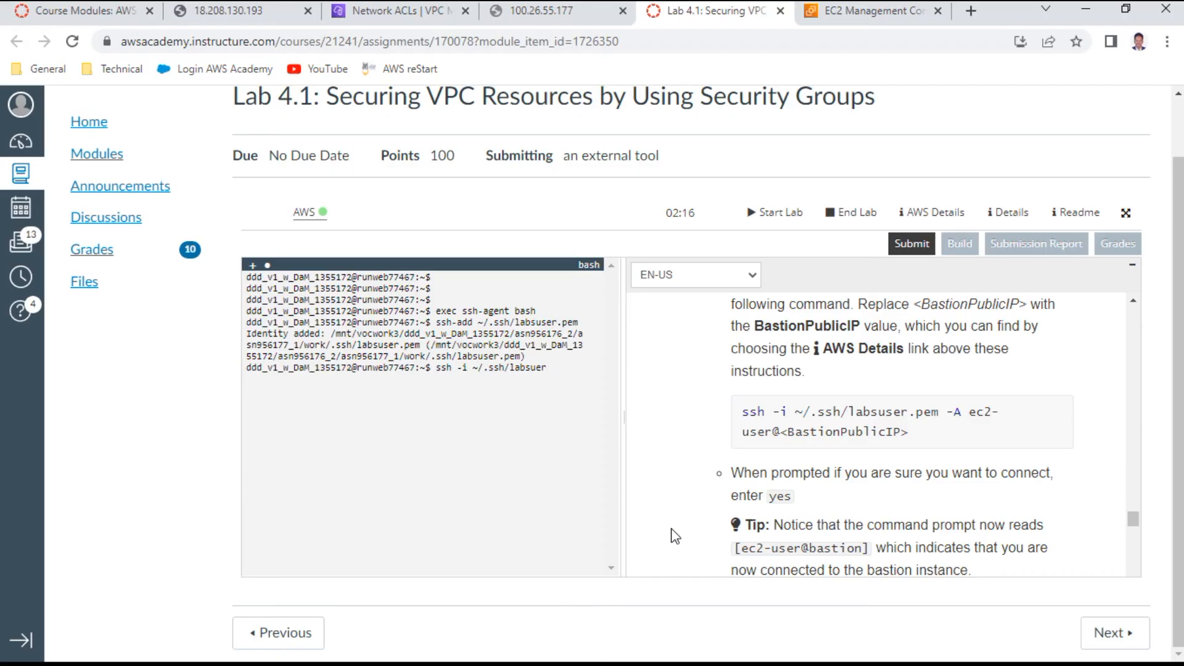
key("BackSpace")
key("BackSpace")
key("BackSpace")
type("s")
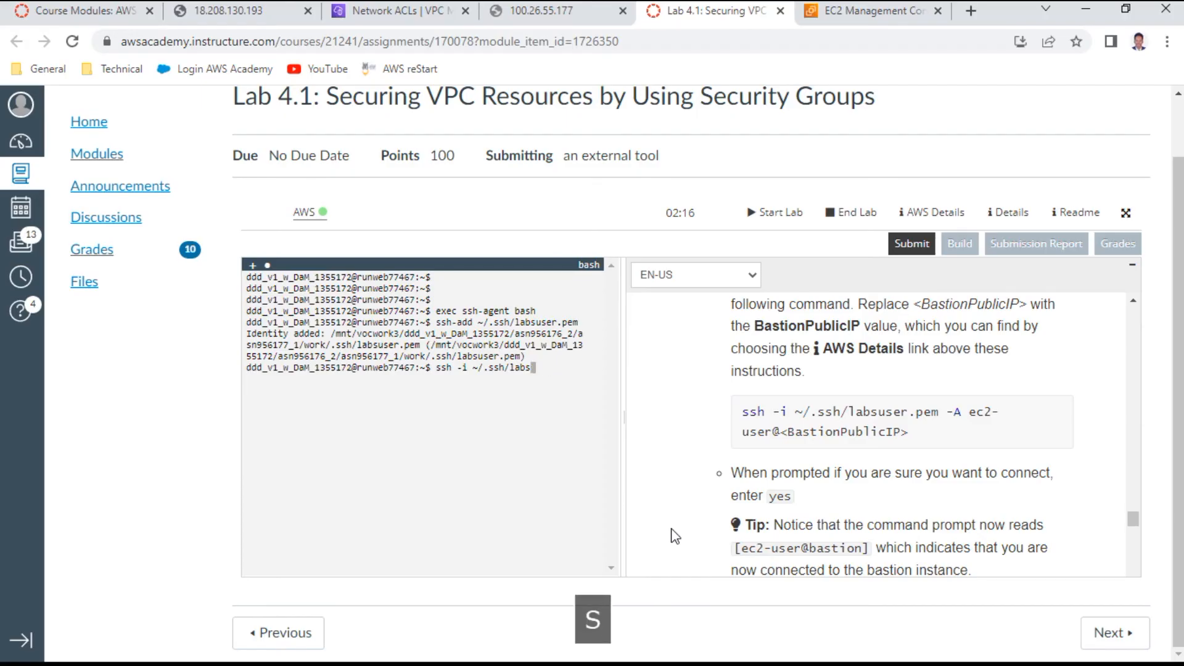
key("BackSpace")
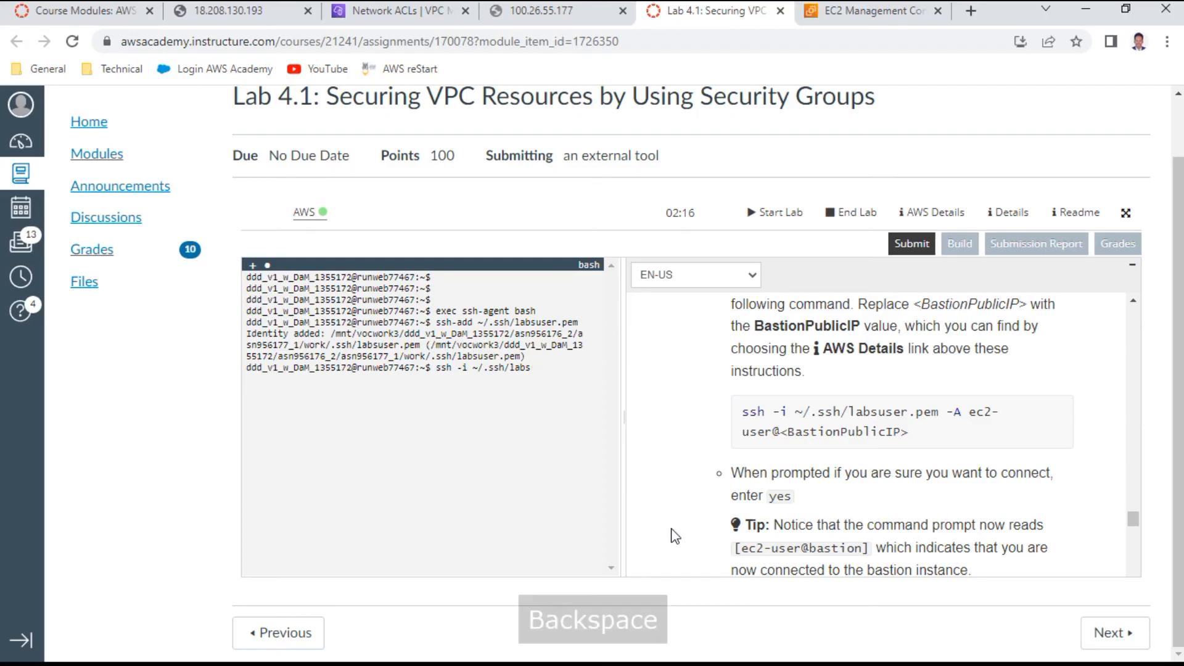
type("user.pem")
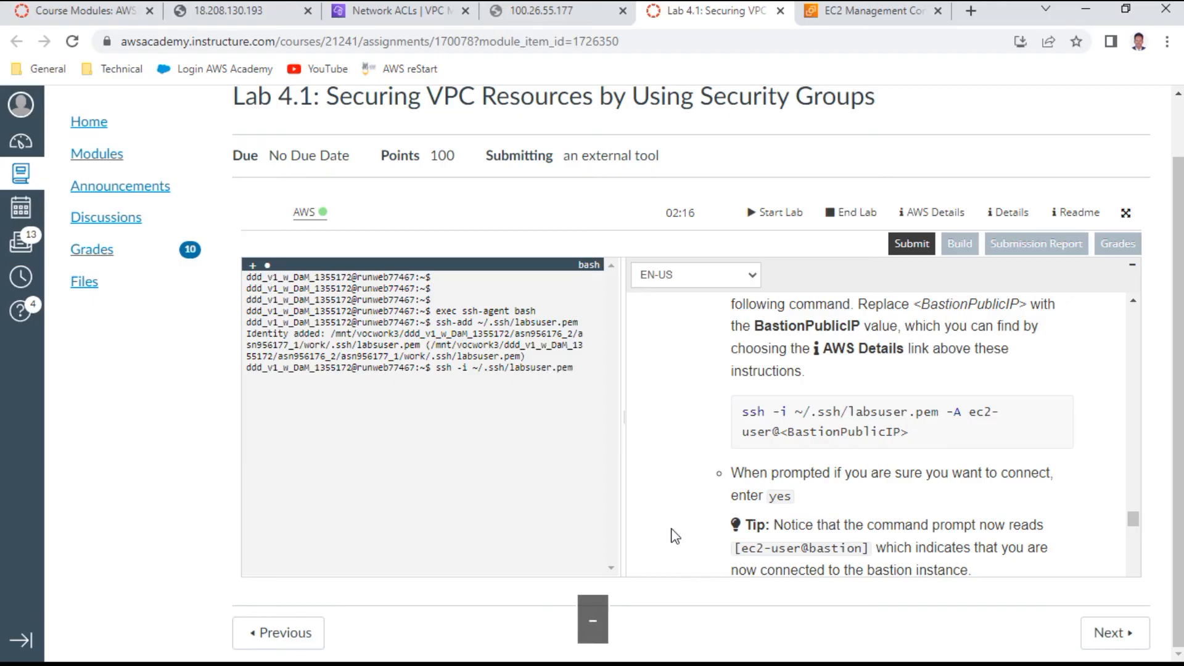
type(" -A ec2")
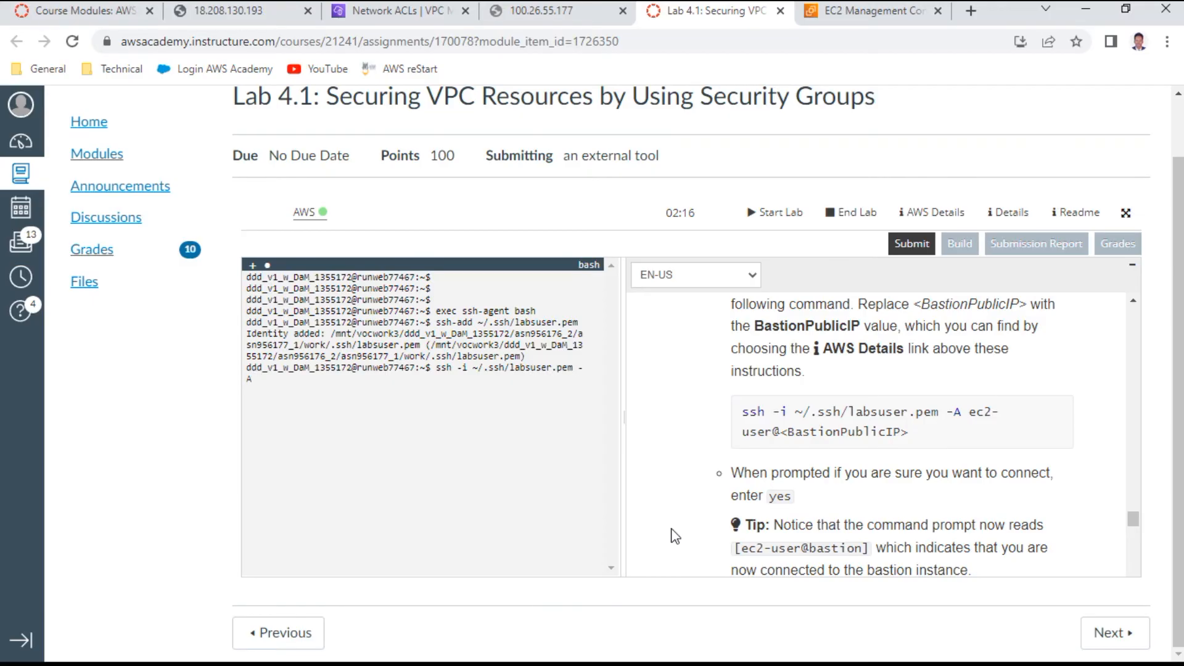
type("-")
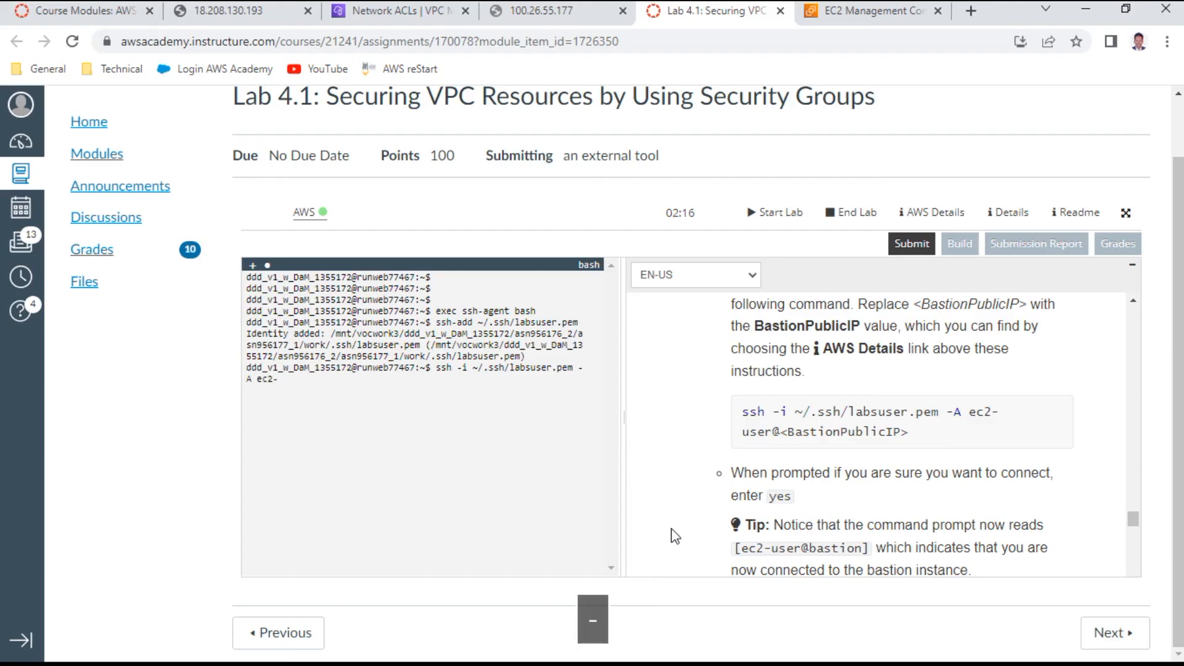
type("user@")
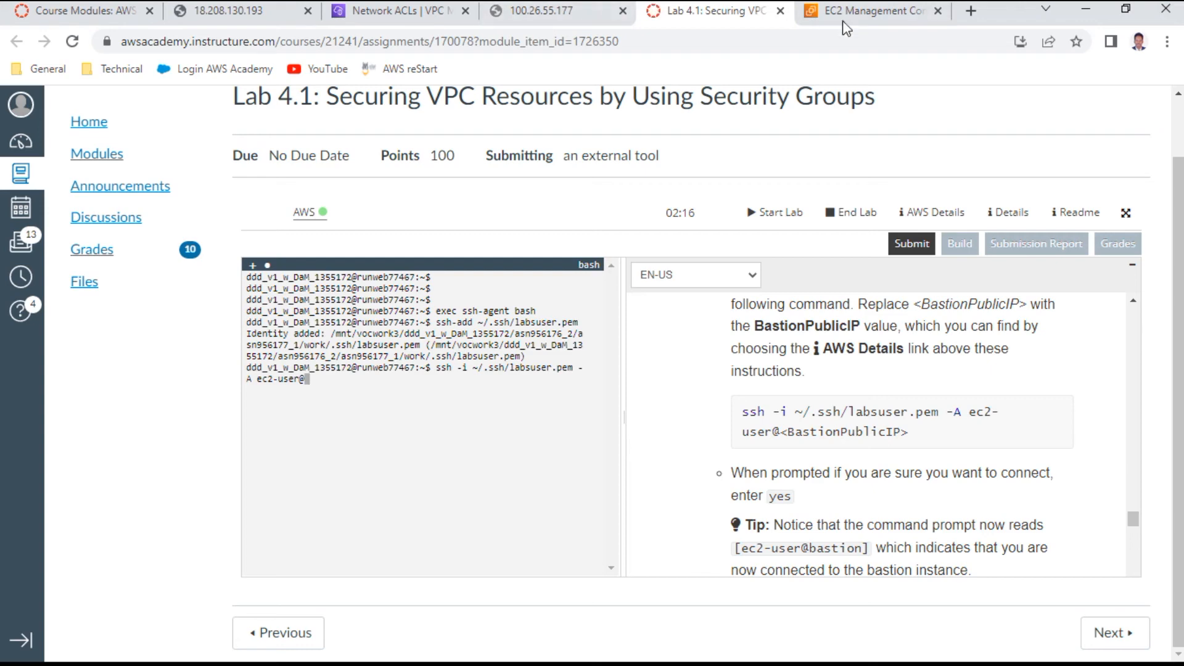
Step: Copy the Bastion instance's public IPv4 address from the EC2 console's instance details and return to the lab page
left_click(884, 18)
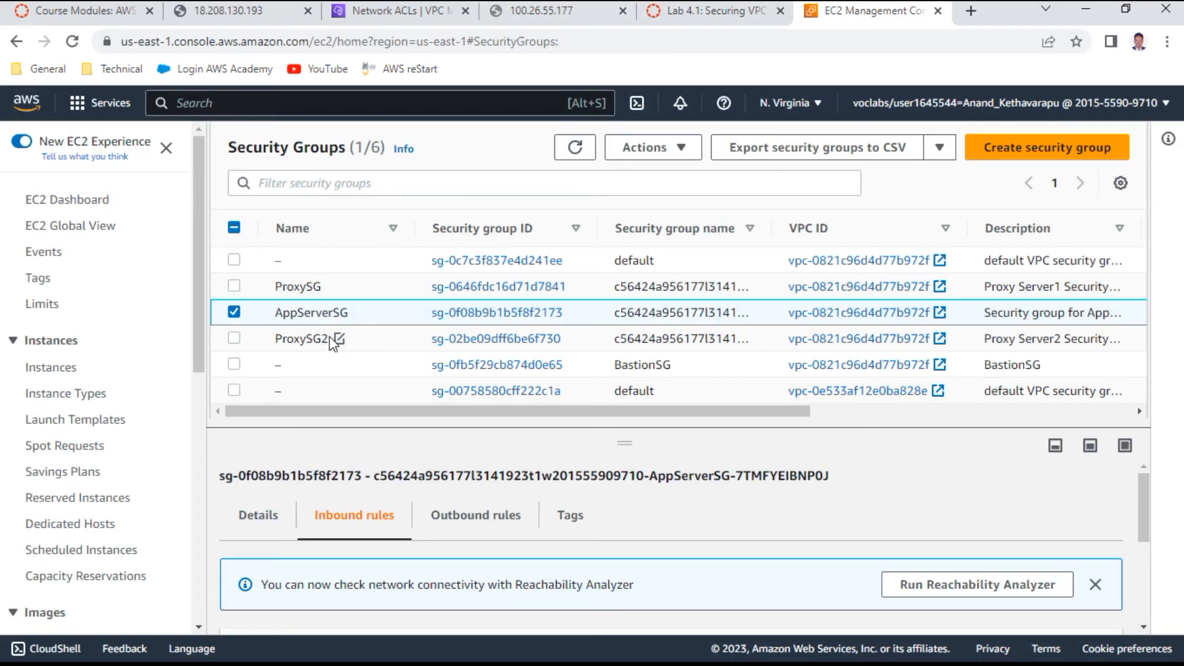
left_click(71, 369)
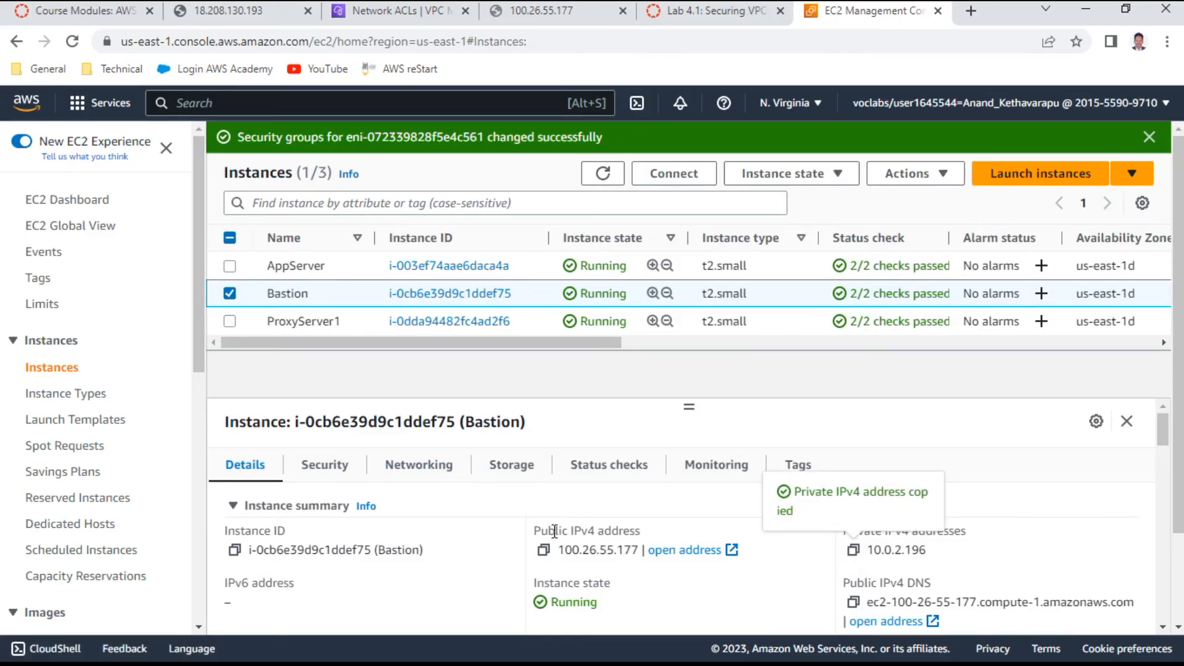
left_click(543, 550)
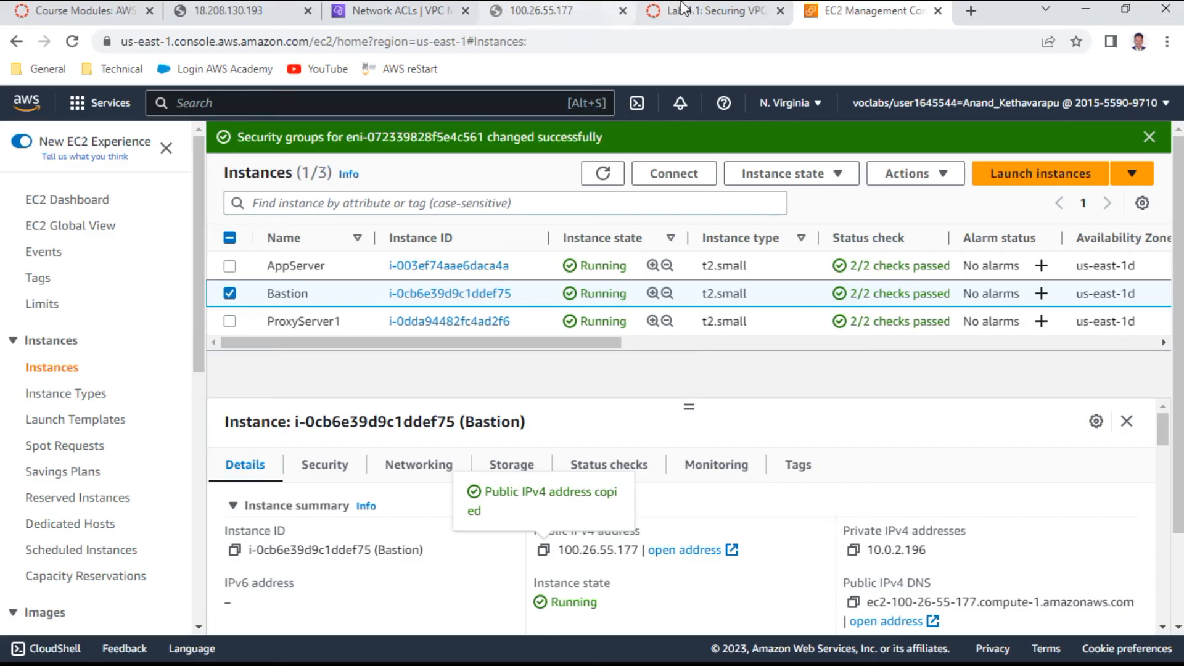
left_click(699, 16)
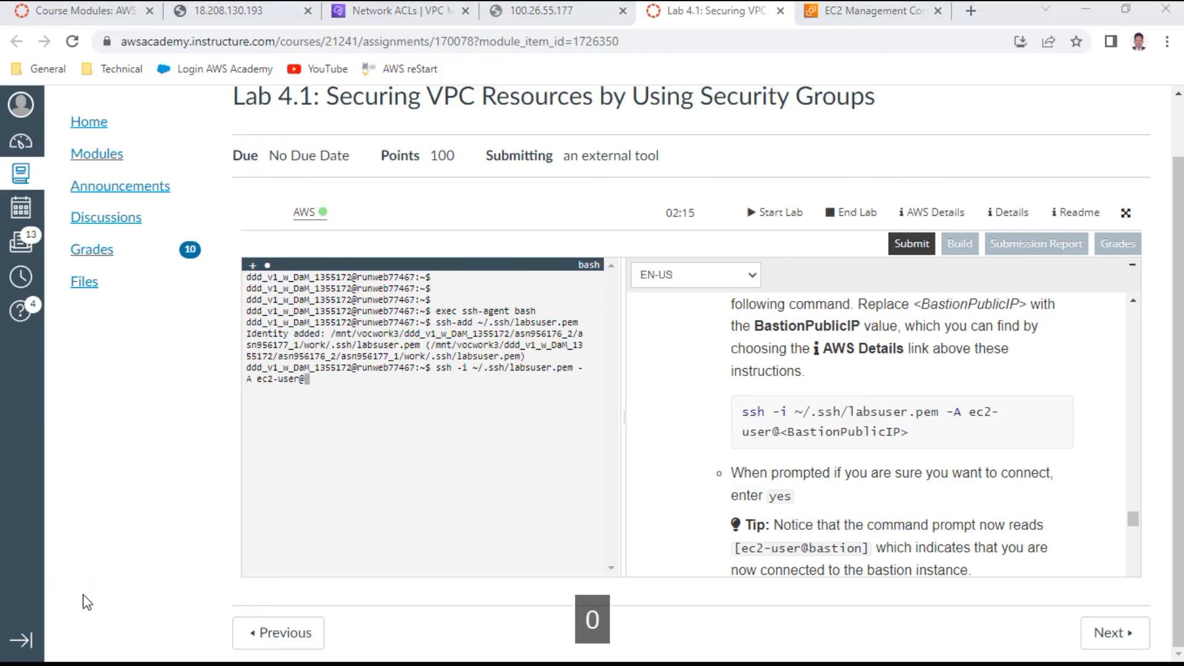
Step: Complete the pending ssh command with the bastion's public IP 100.26.55.177 and run it
left_click(333, 464)
type("100.")
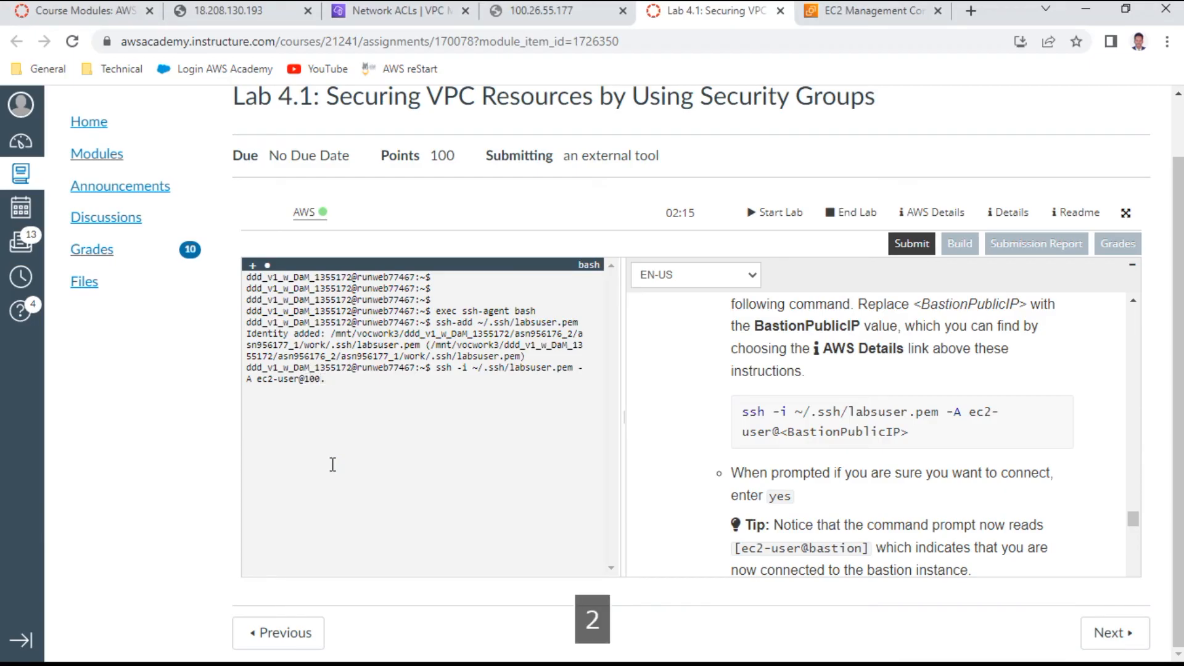
type("256")
key("BackSpace")
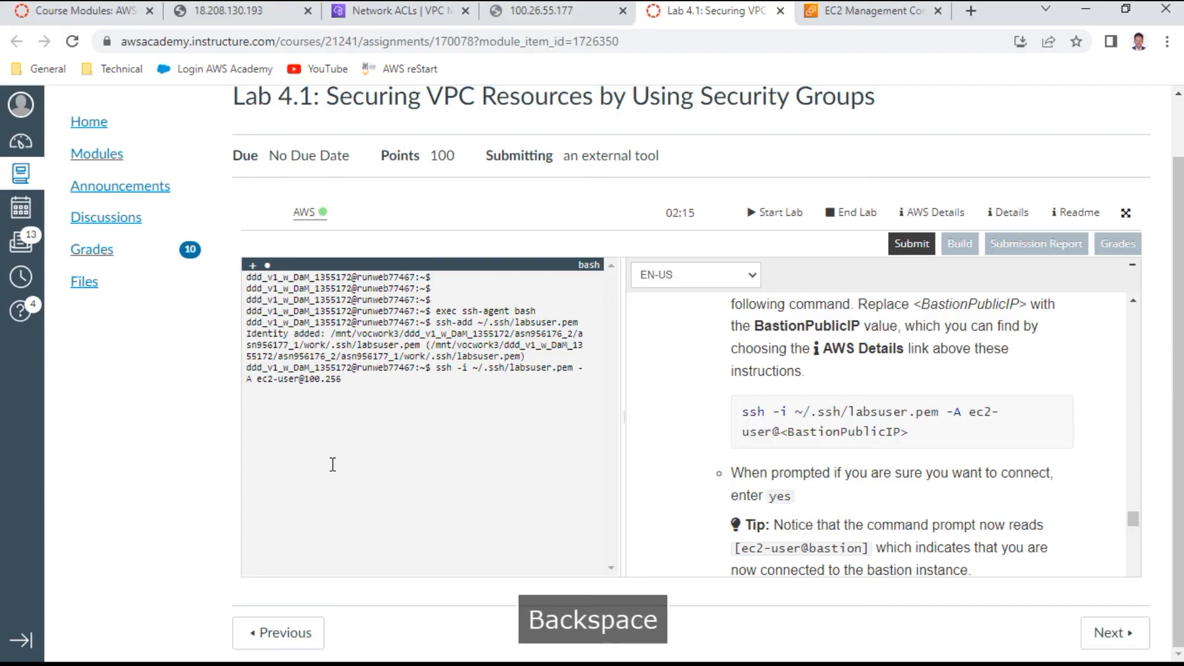
type("26")
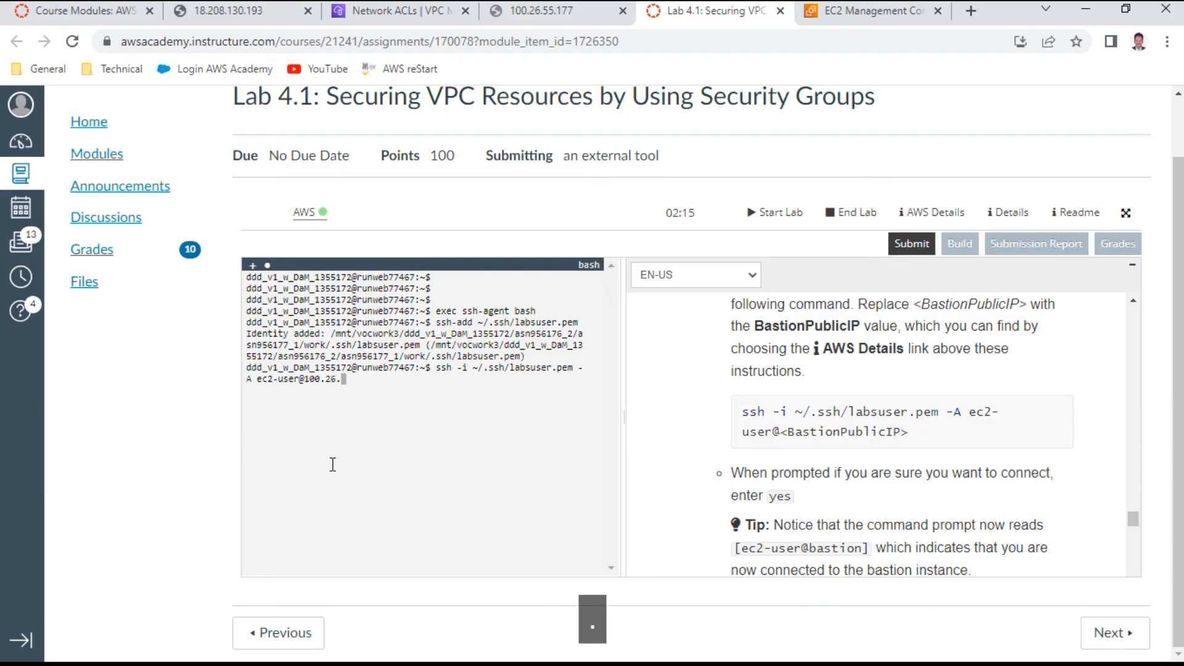
type(".55.177")
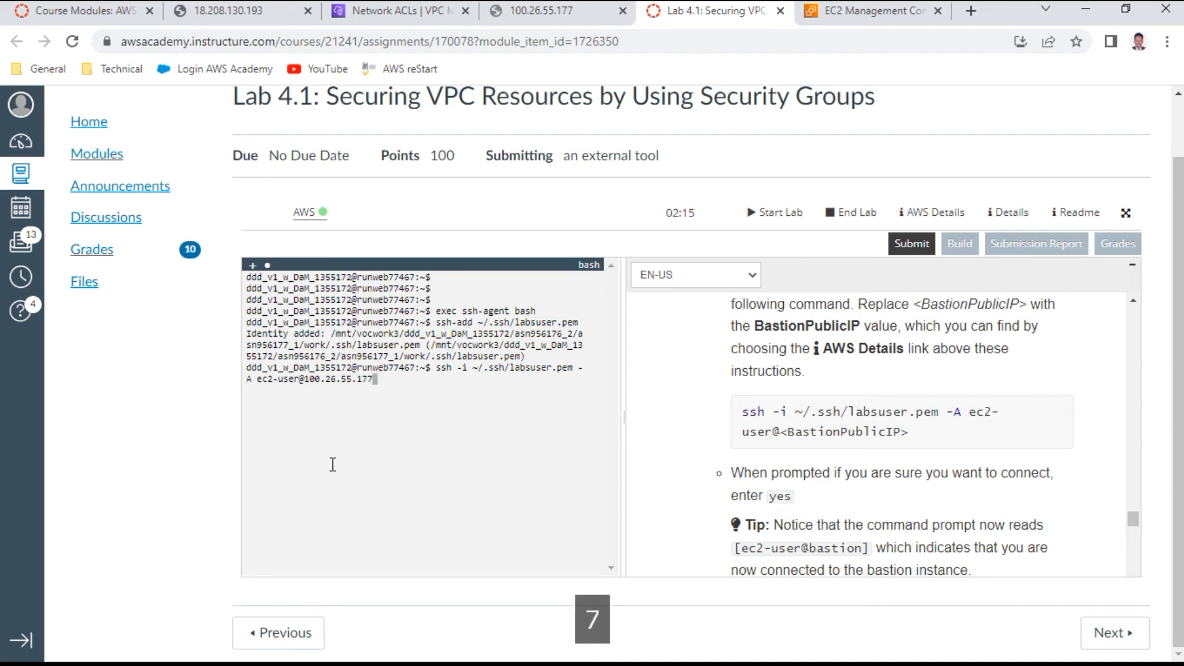
key("Return")
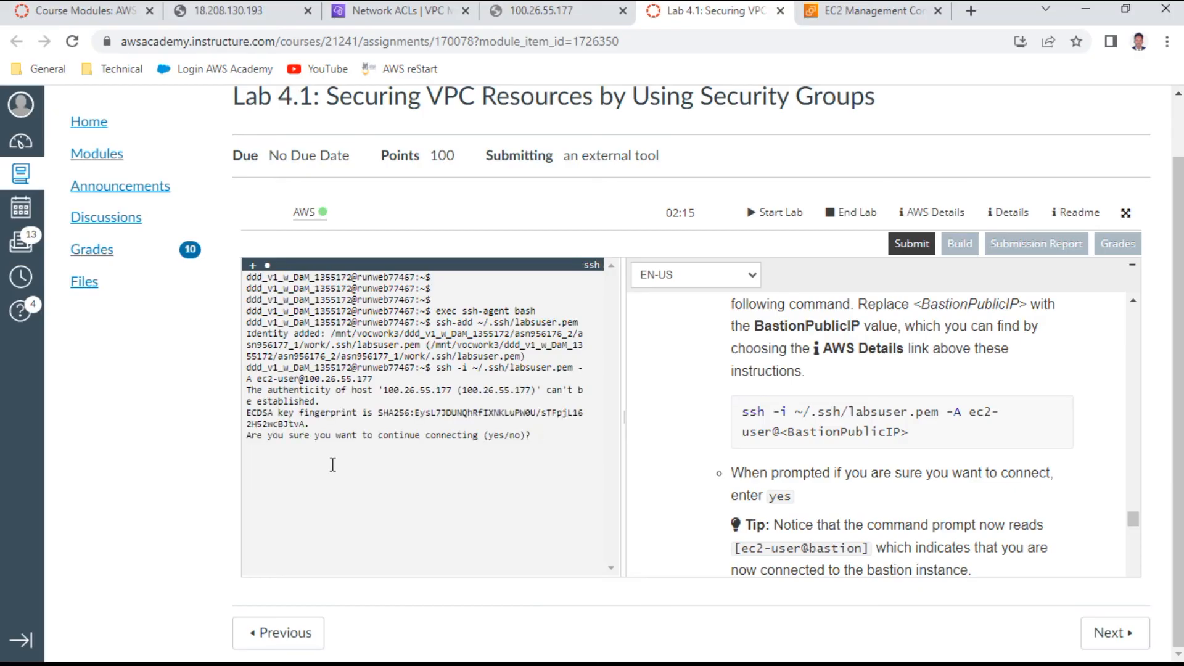
Step: Answer yes to continue connecting to the bastion host, and bring lab step 33 into view
type("es")
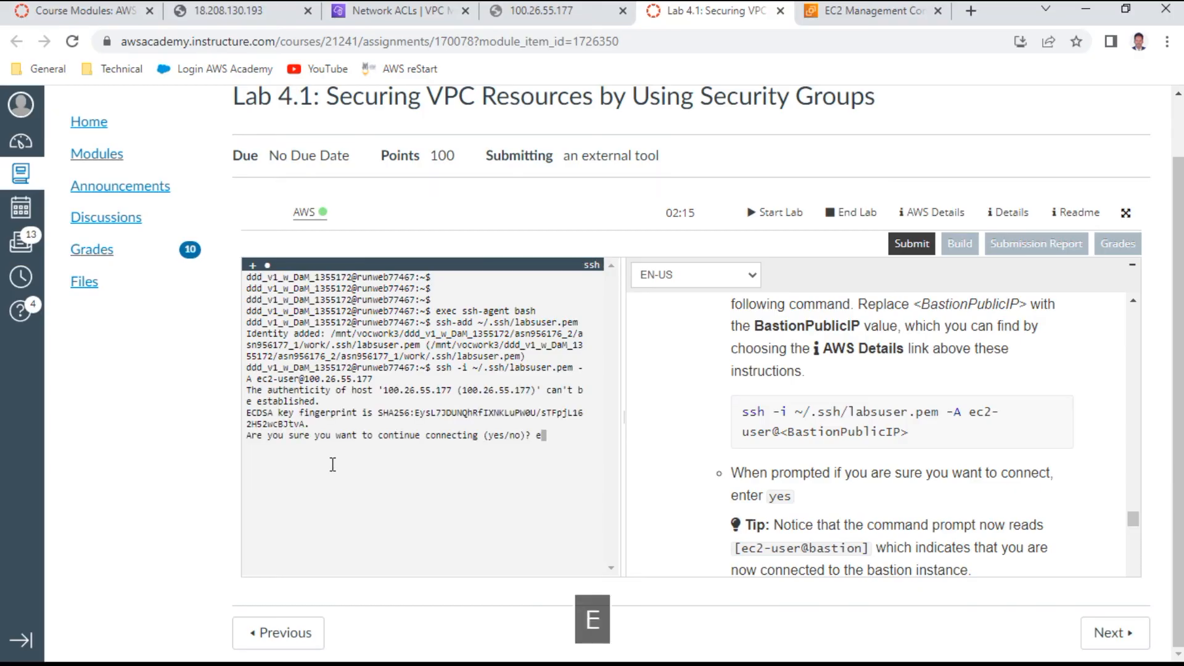
key("BackSpace")
type("yes")
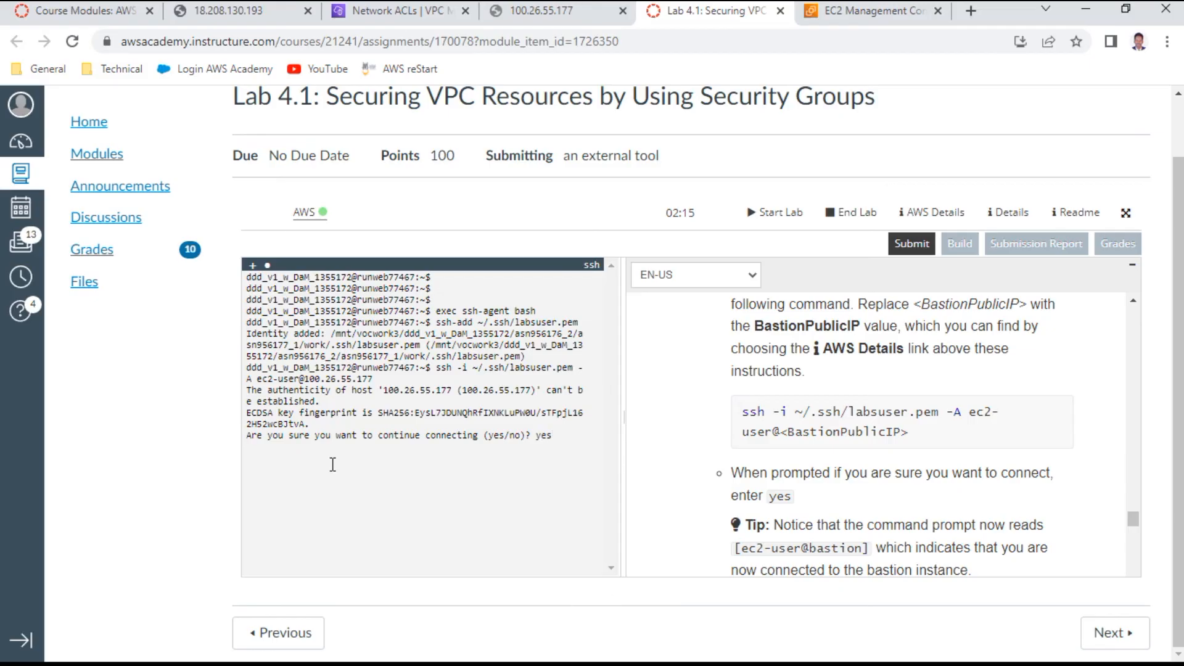
key("Return")
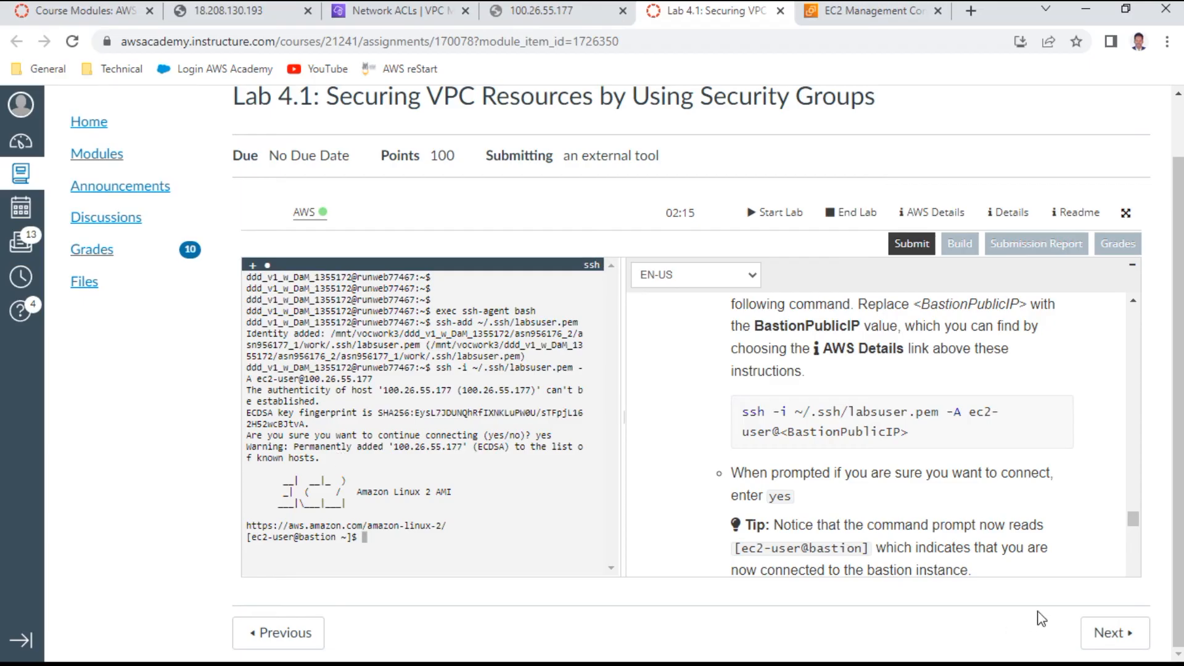
scroll(905, 430, "down", 3)
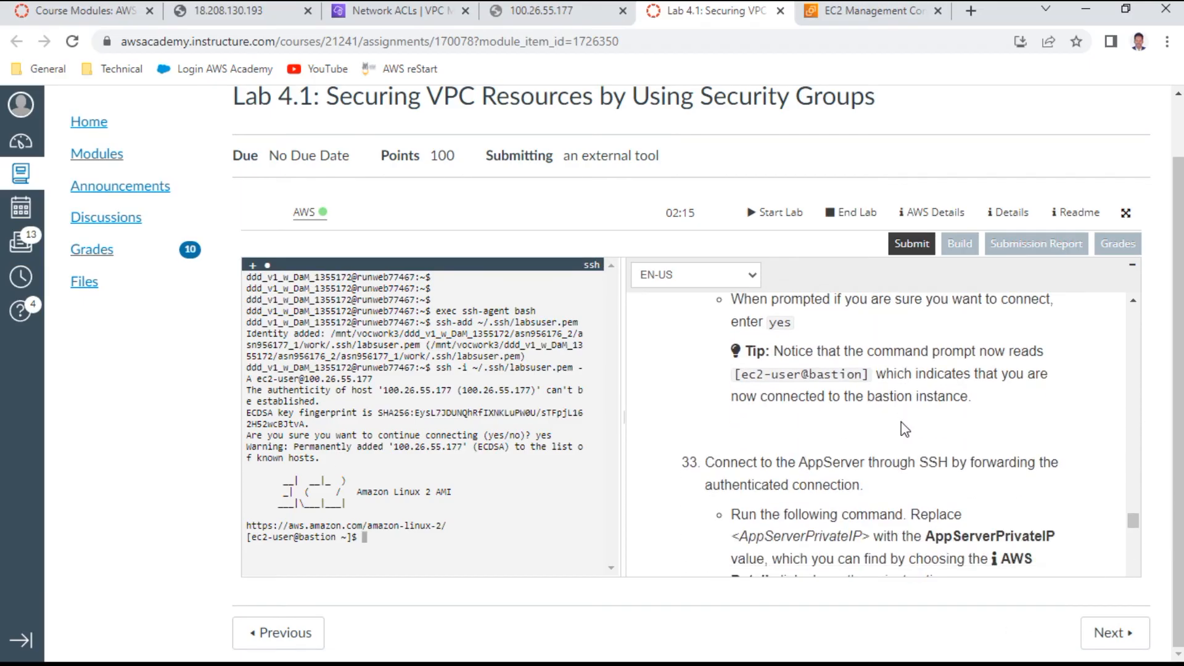
Step: Copy the AppServer instance's private IPv4 address from the EC2 console's instance details and return to the lab page
scroll(905, 430, "down", 2)
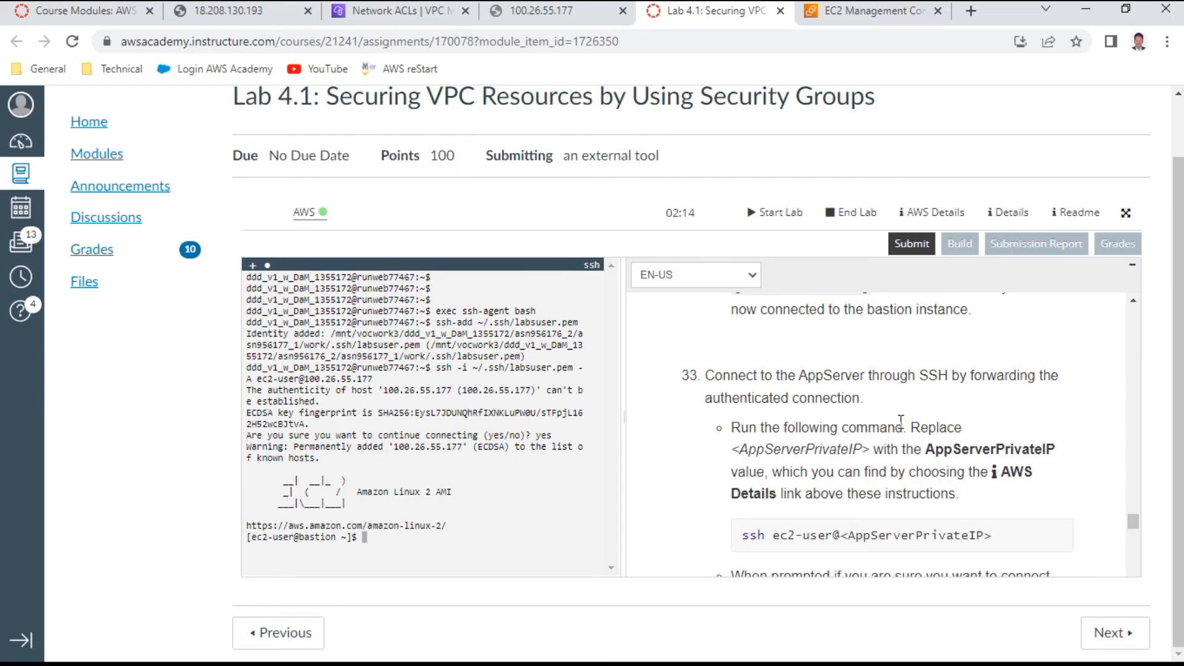
scroll(901, 422, "down", 2)
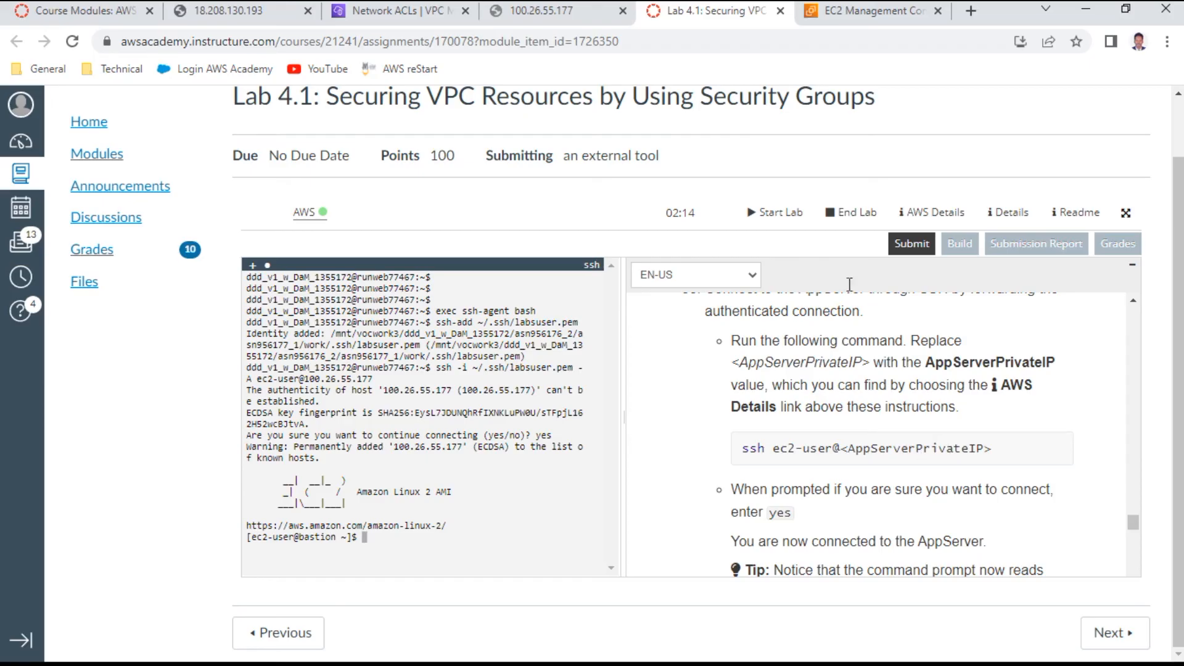
left_click(853, 17)
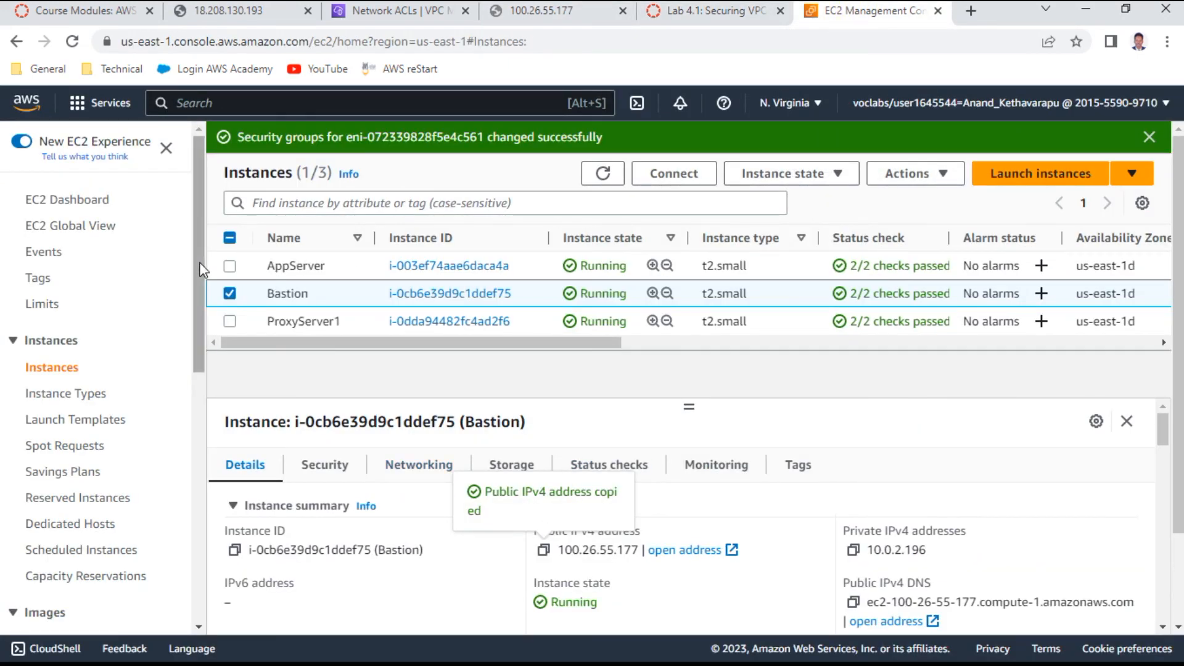
left_click(229, 267)
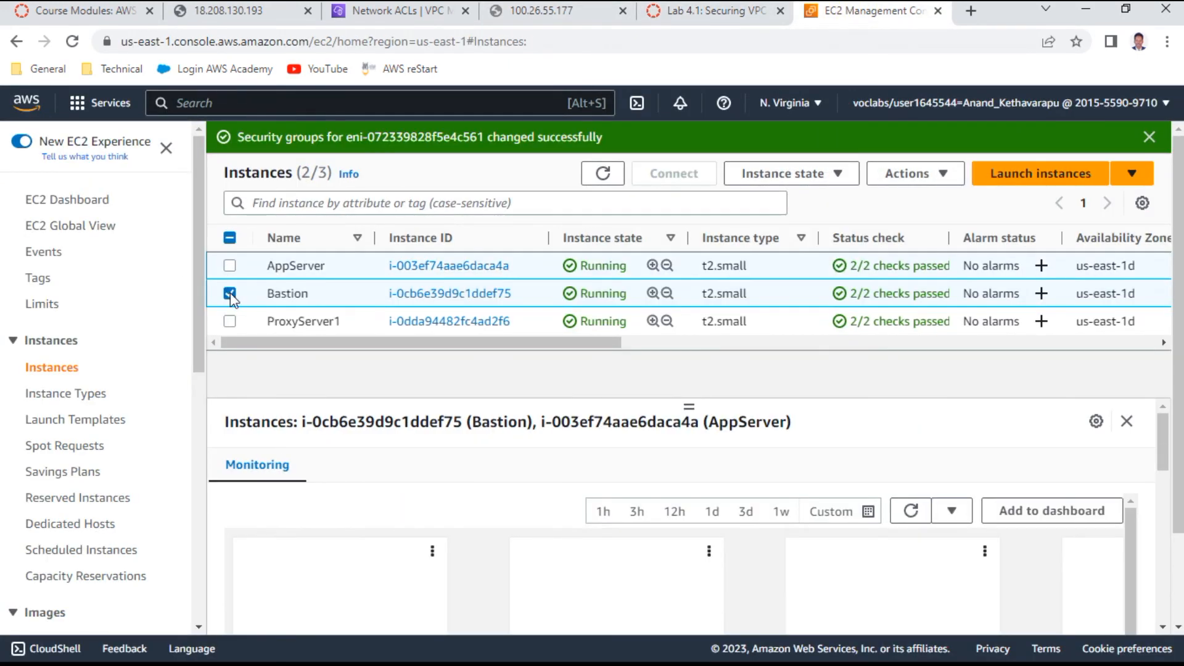
left_click(230, 294)
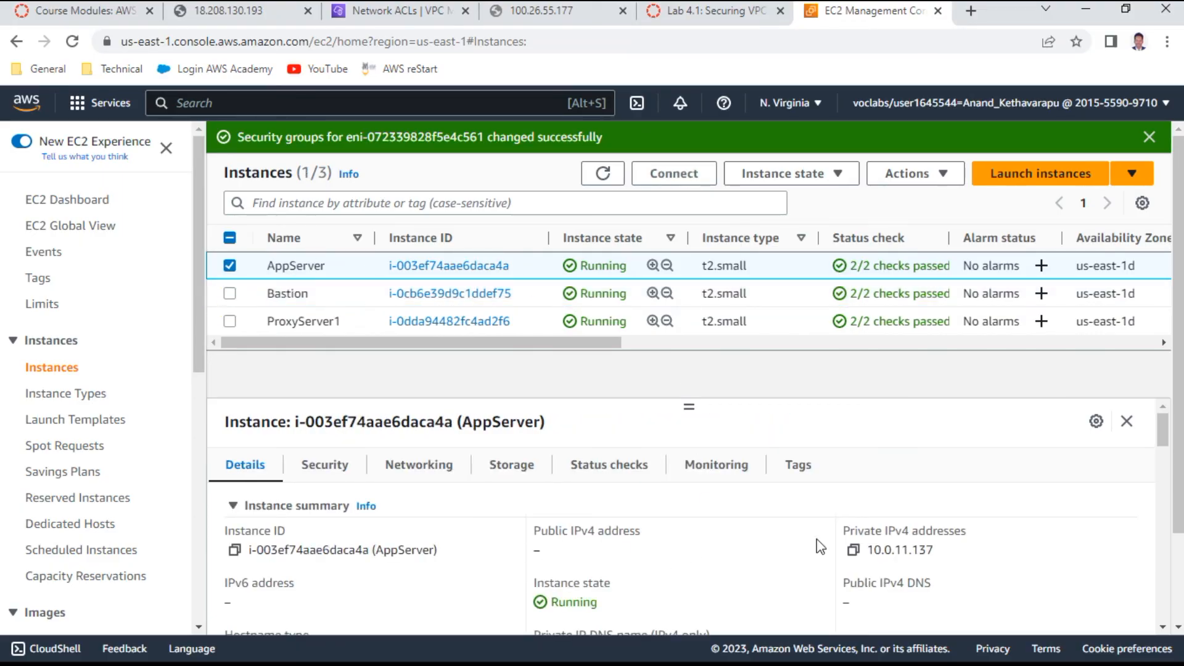
left_click(854, 551)
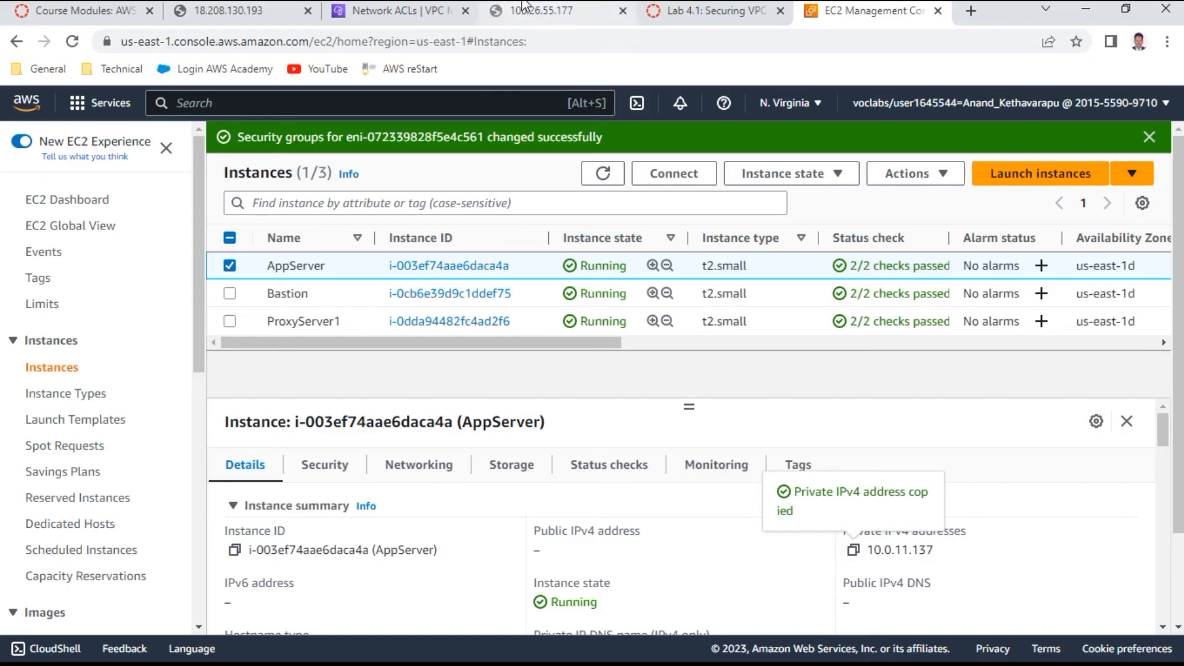
left_click(739, 13)
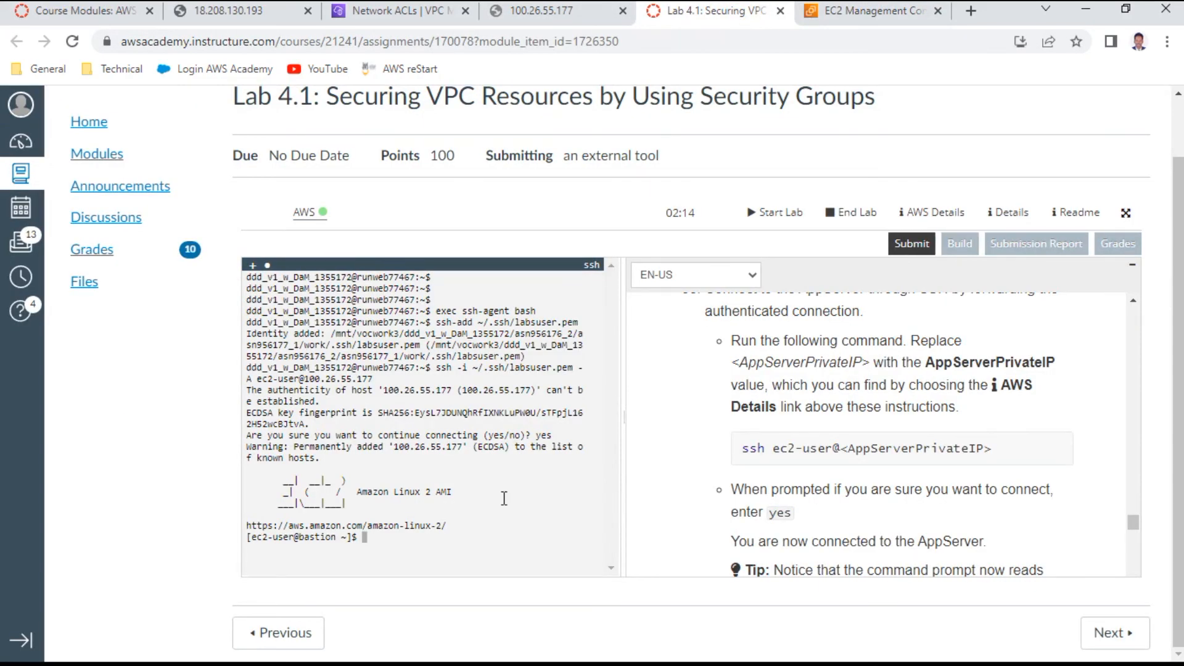
type("ssh e")
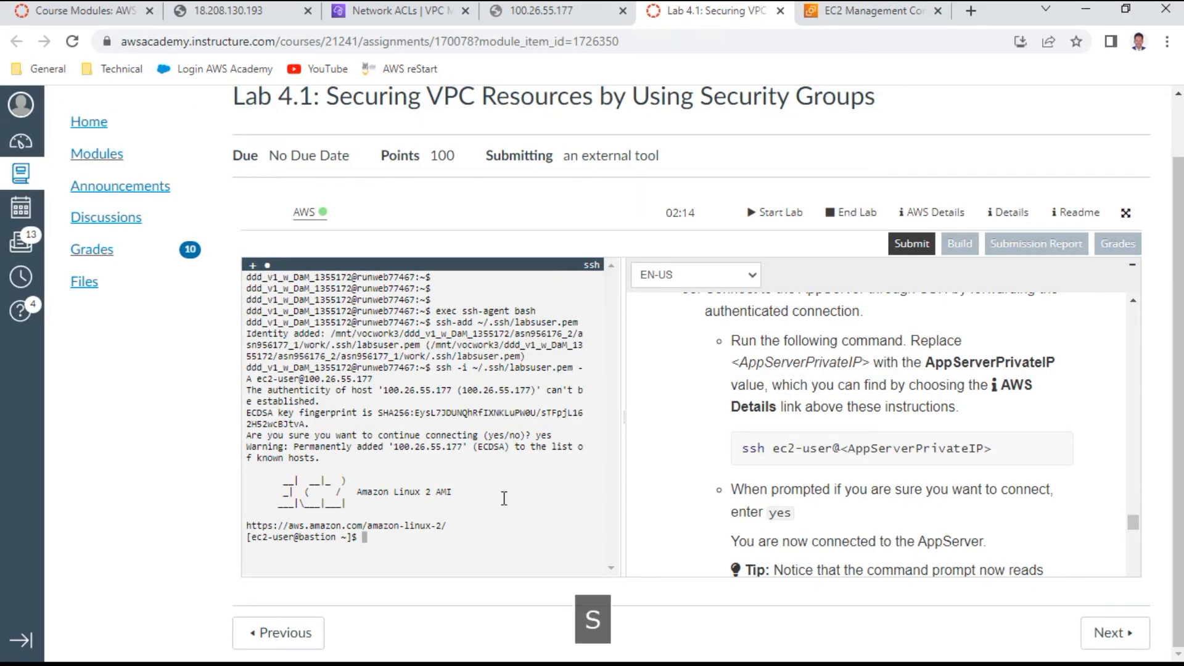
type("c2-user@")
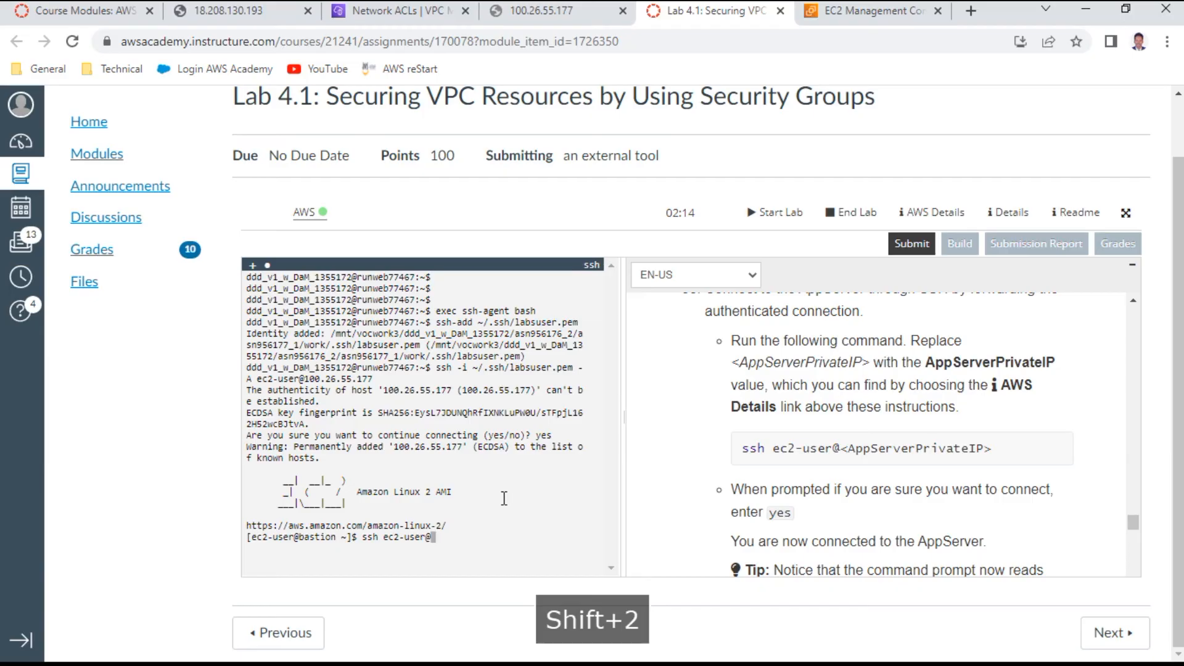
type("10.0.")
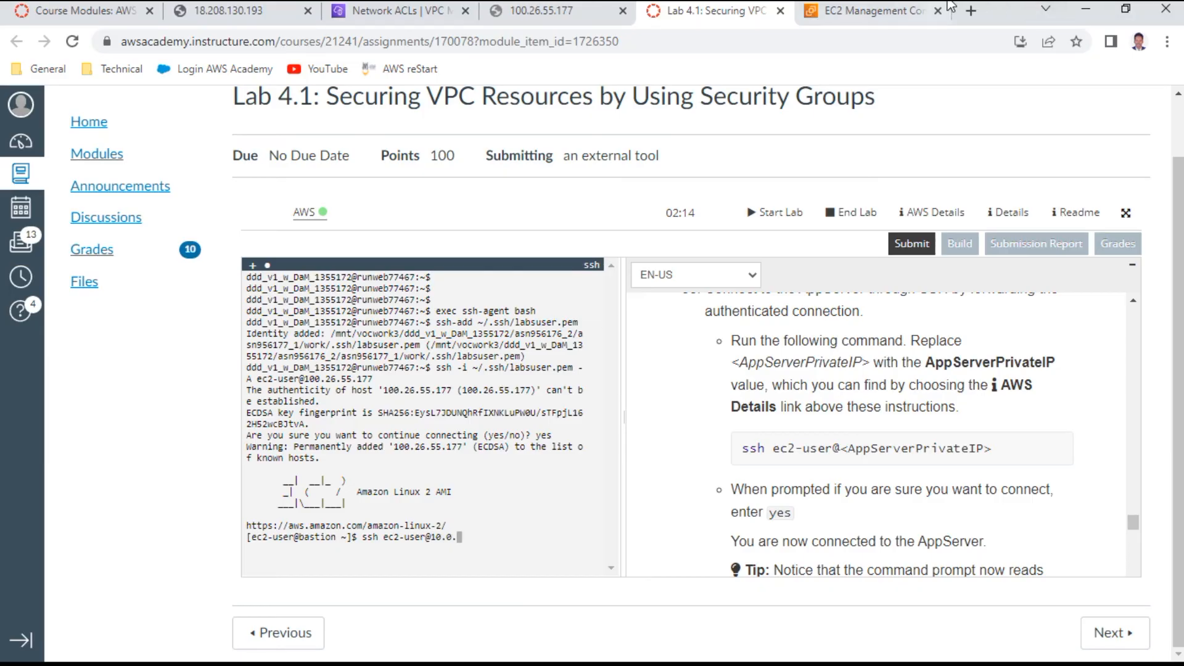
left_click(886, 11)
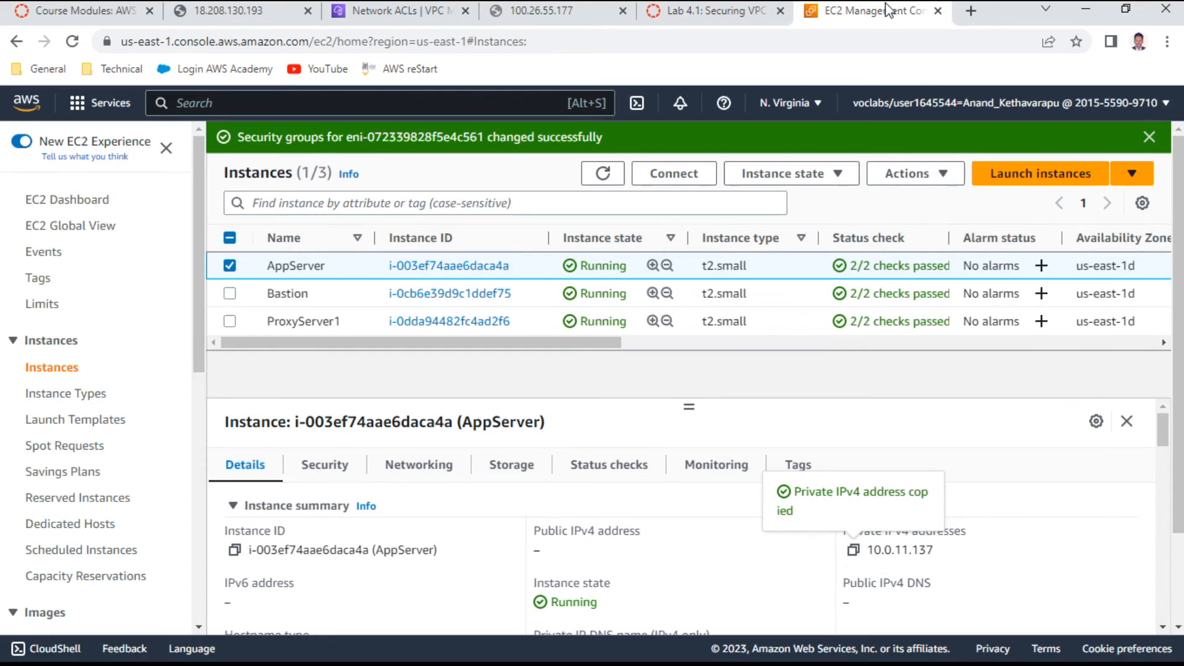
left_click(674, 13)
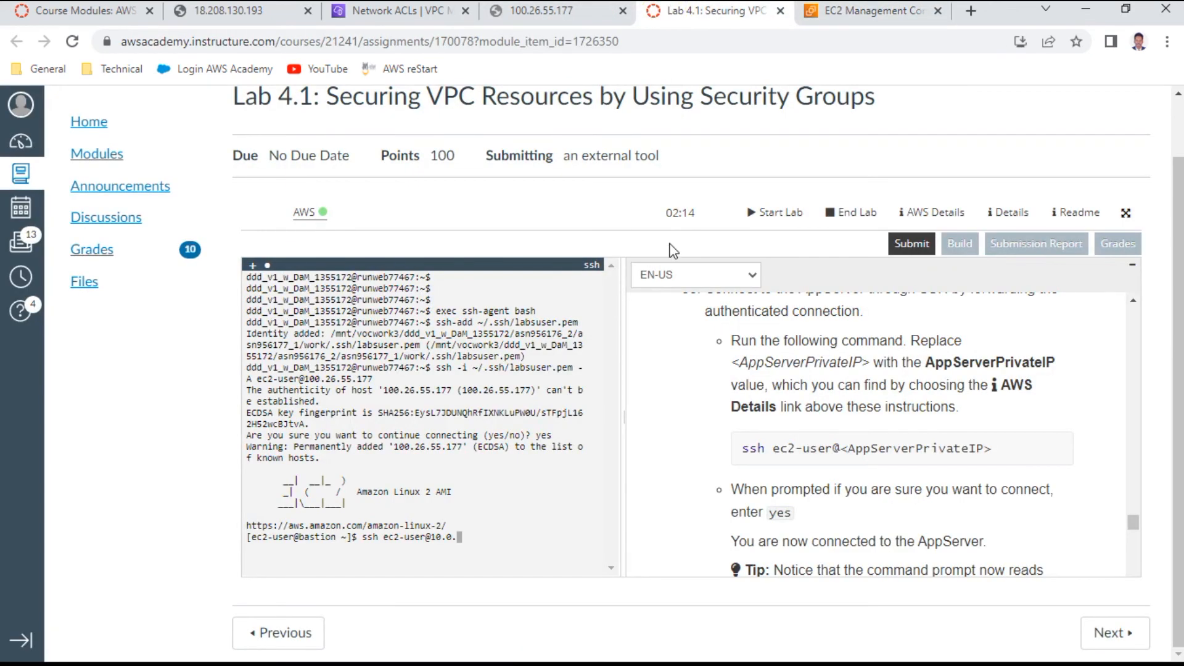
type("11.137")
key("Return")
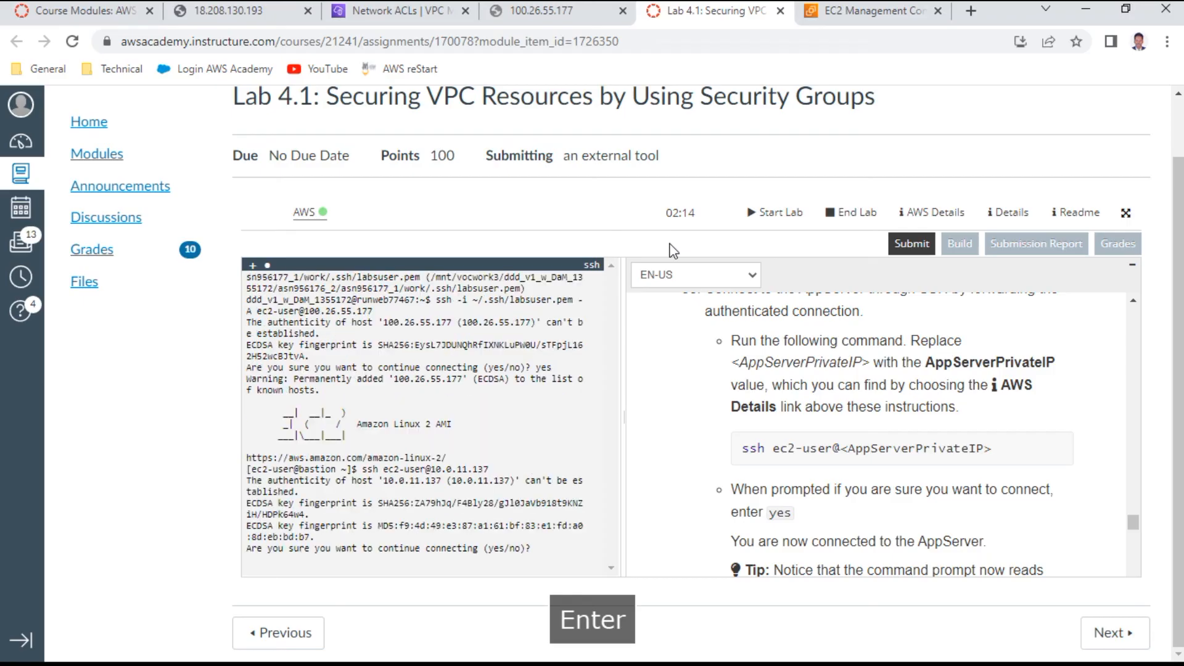
type("yes")
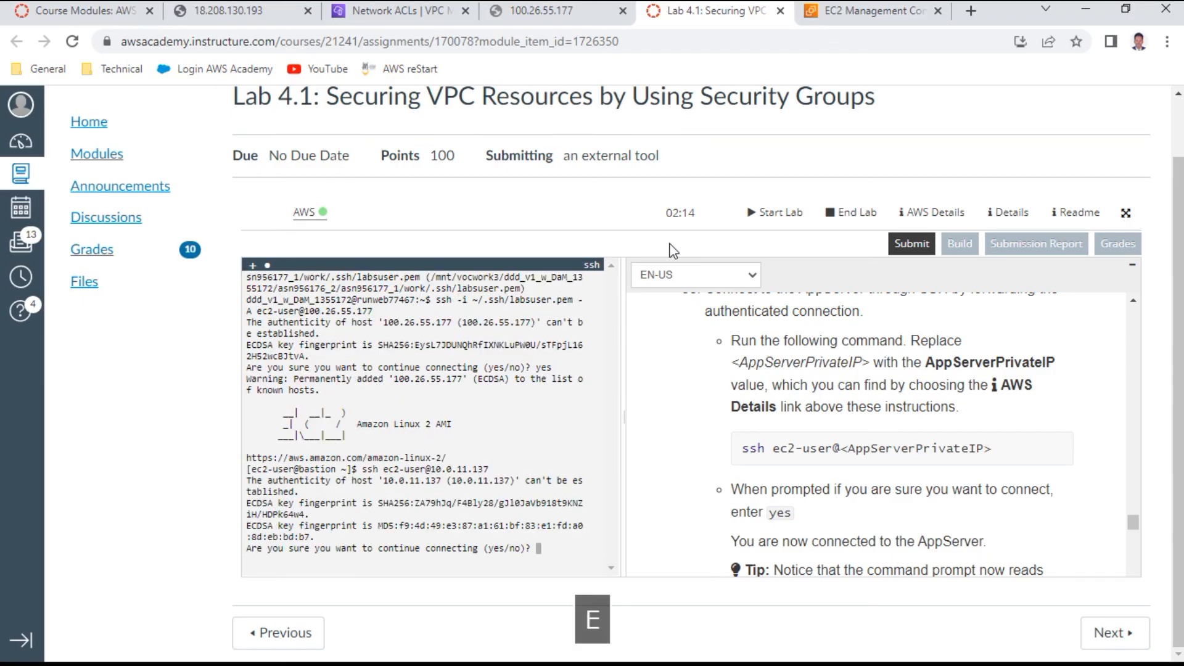
key("Return")
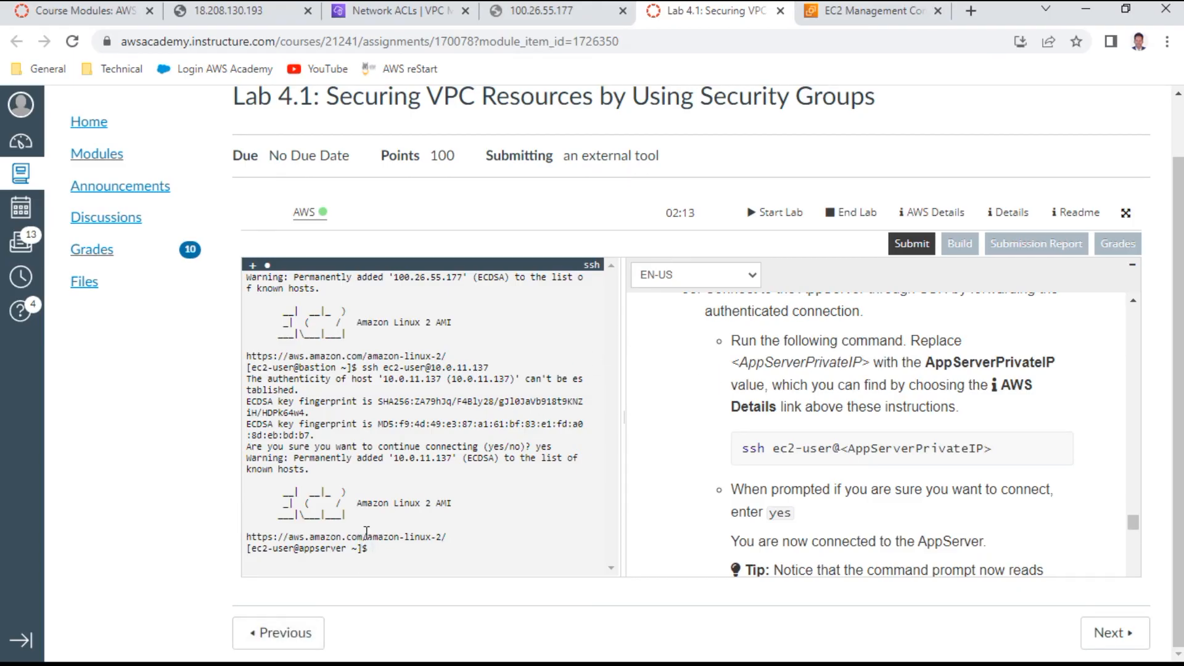
Step: Create the proof file on the AppServer by running the lab step 33 command: touch newfile.txt
scroll(918, 485, "down", 3)
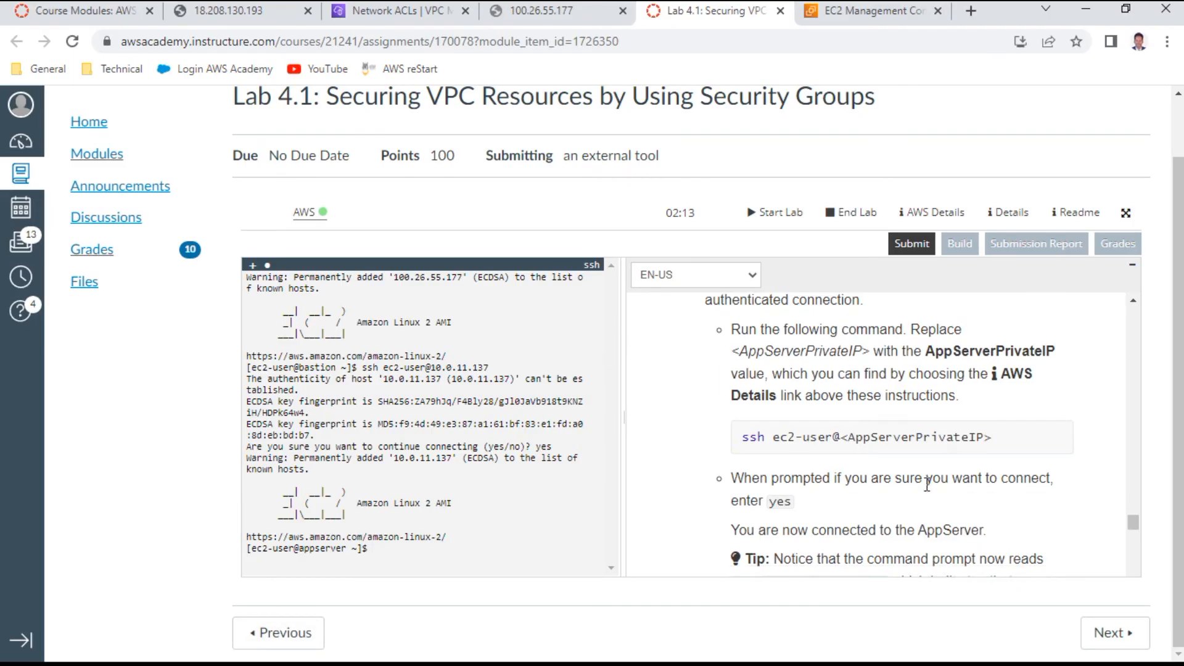
scroll(928, 490, "down", 2)
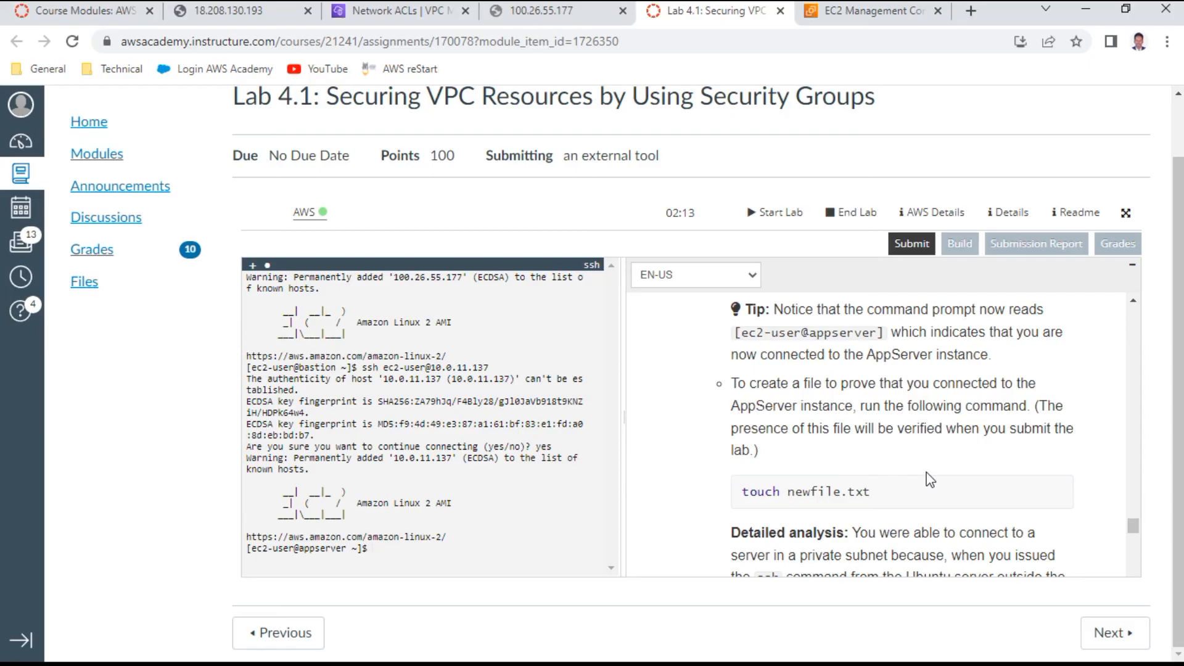
left_click(898, 10)
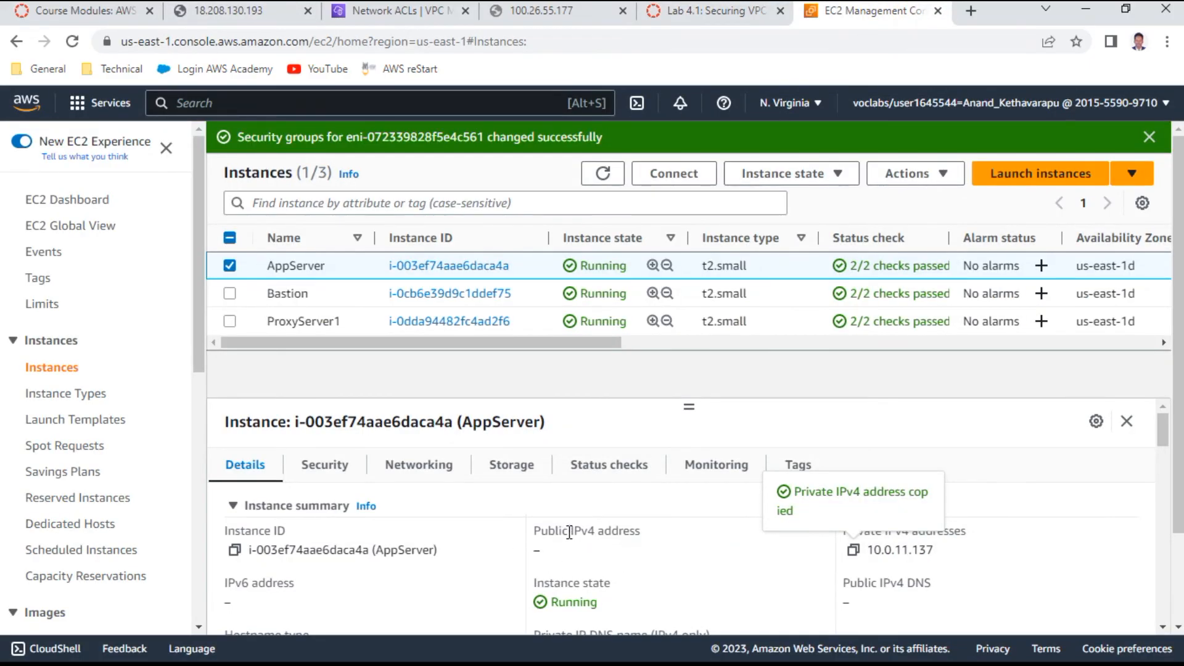
left_click(730, 9)
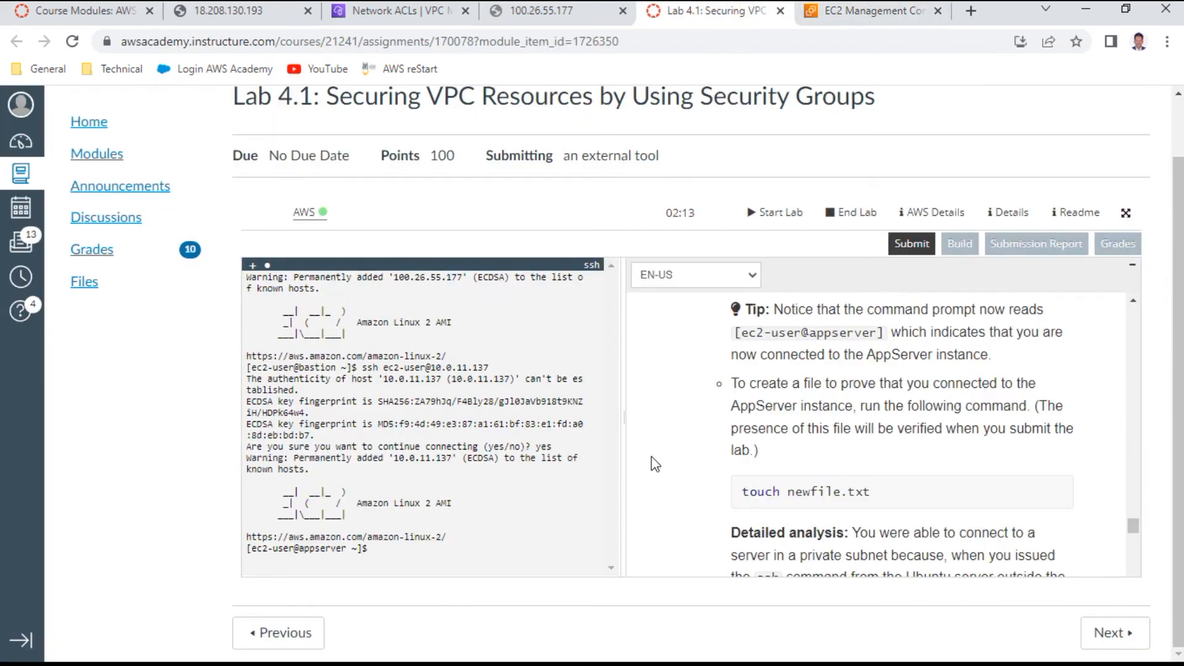
triple_click(799, 490)
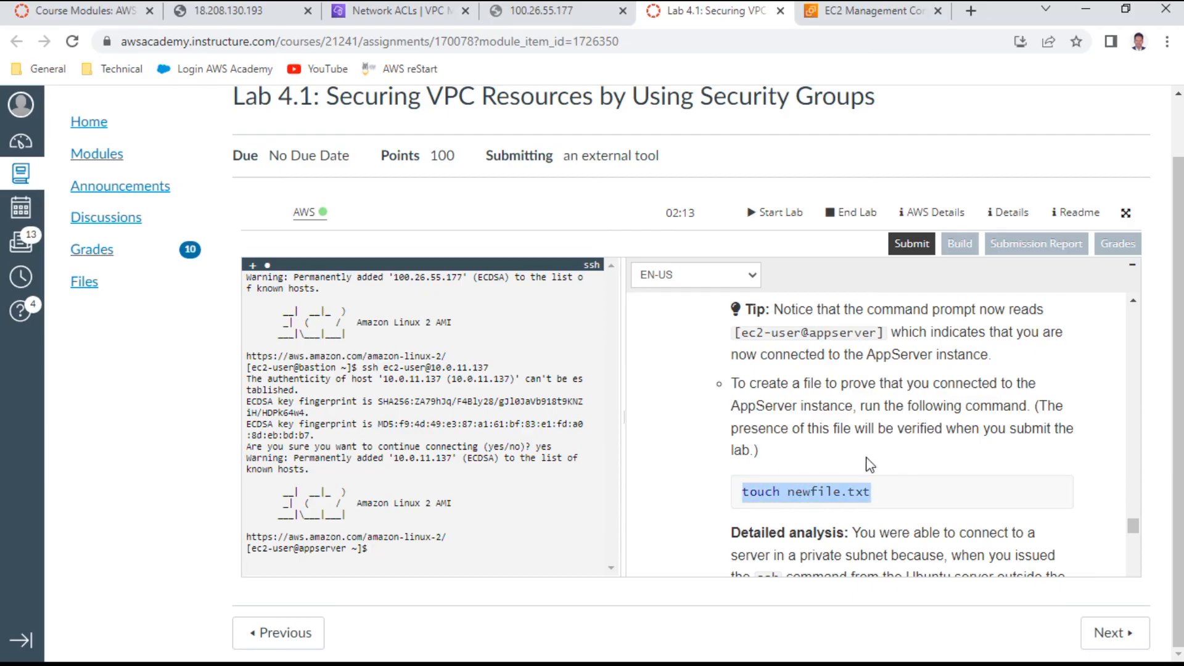
scroll(870, 464, "down", 2)
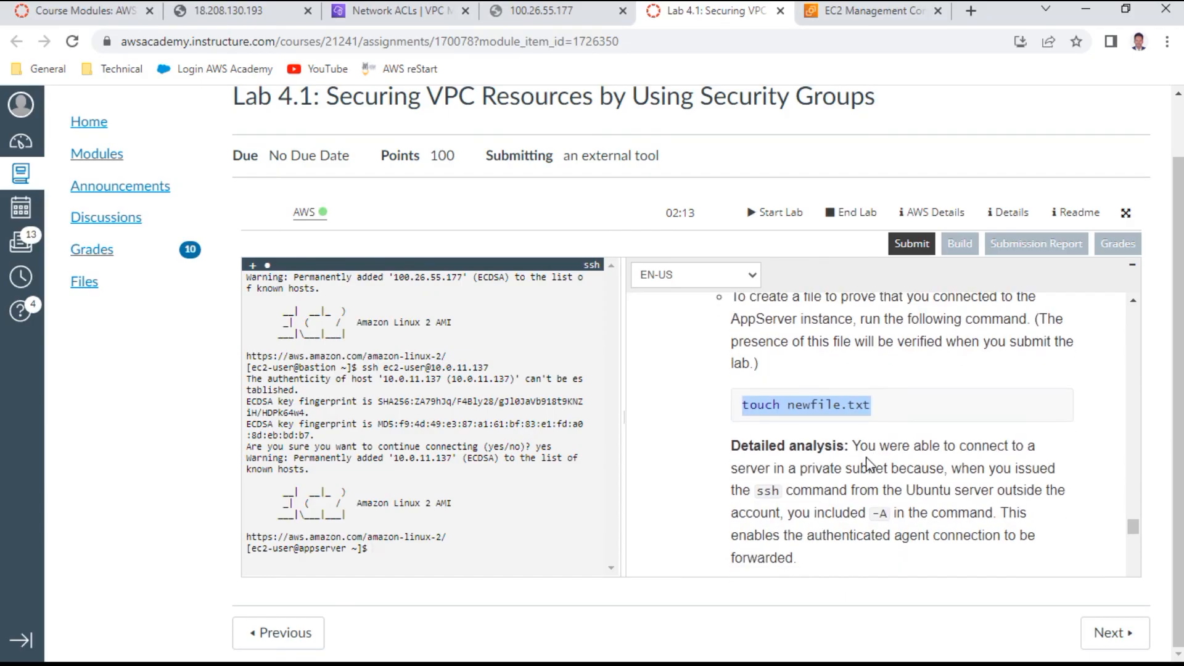
key("t")
key("c")
key("space")
scroll(868, 458, "up", 6)
left_click(434, 554)
type("touch")
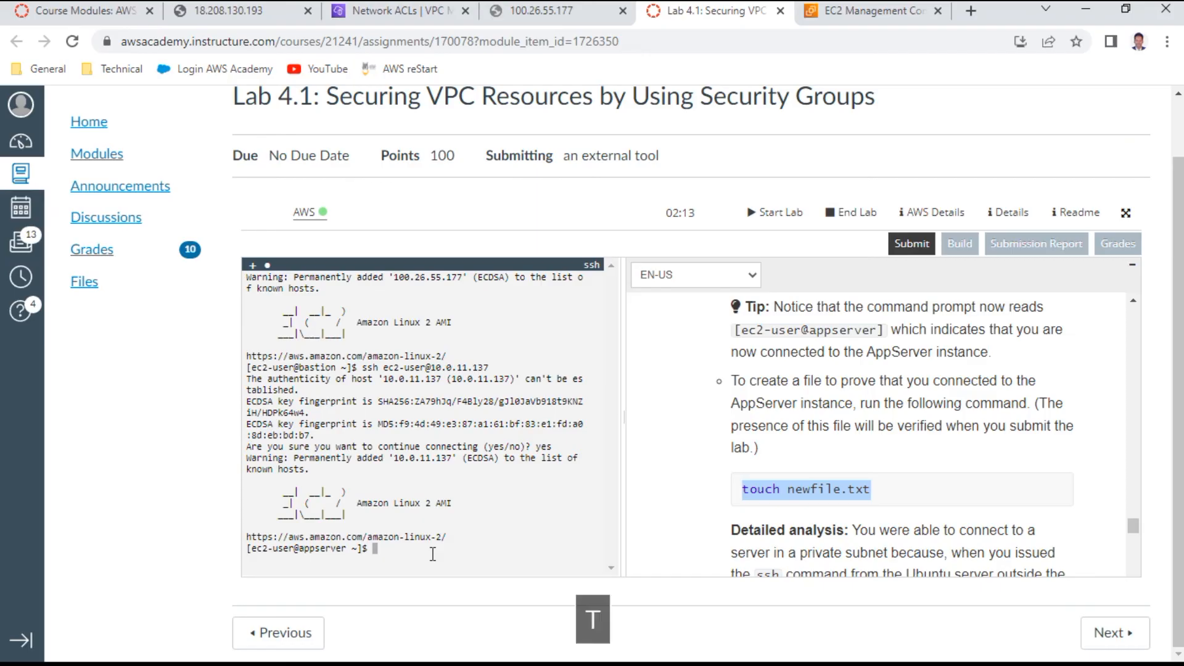
type(" newfile.txt")
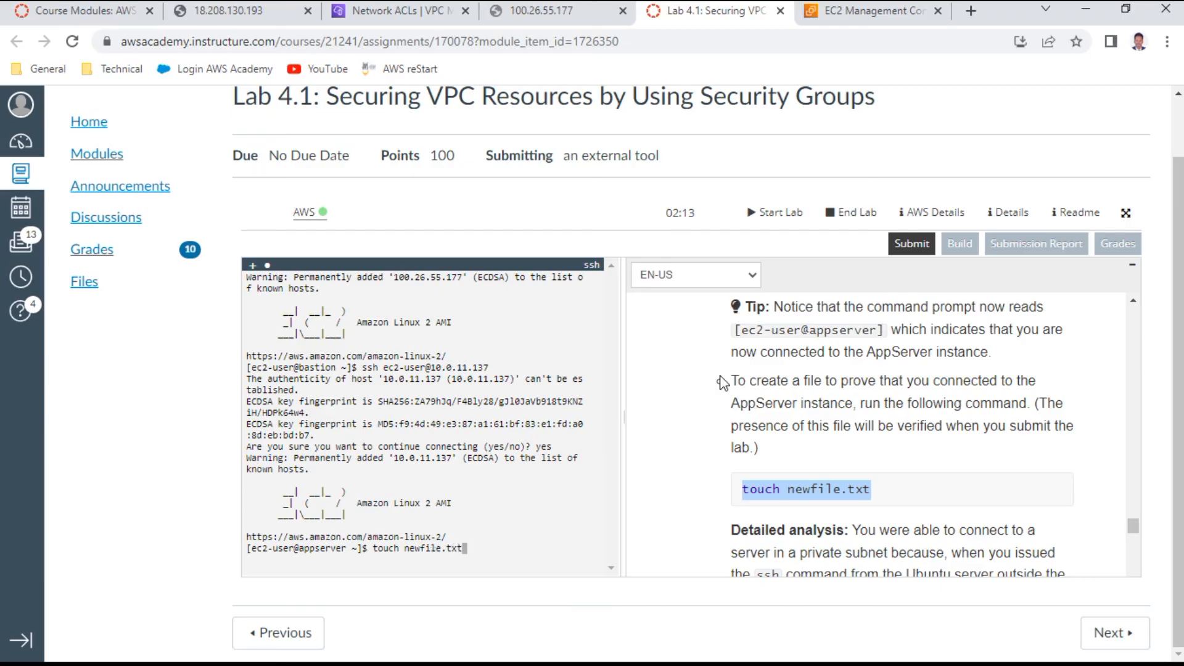
key("Return")
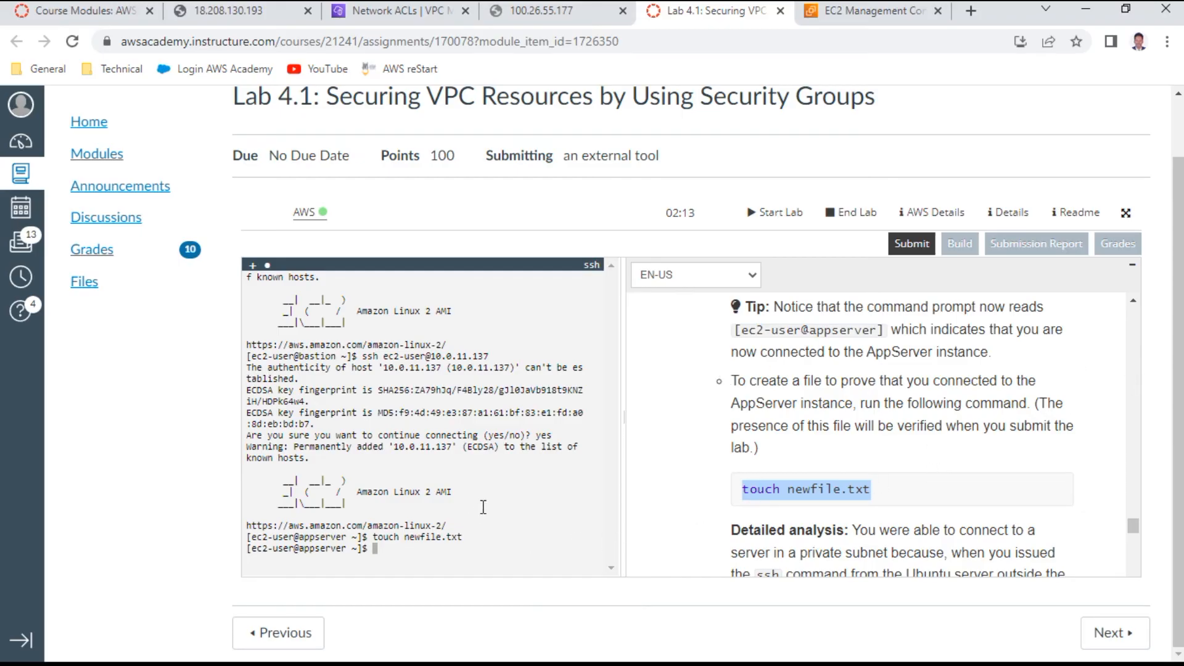
Step: Read lab steps 34 and 35 on disconnecting from the AppServer and the bastion, up to the Task 8 heading
scroll(999, 441, "down", 5)
scroll(995, 440, "down", 8)
scroll(997, 447, "down", 3)
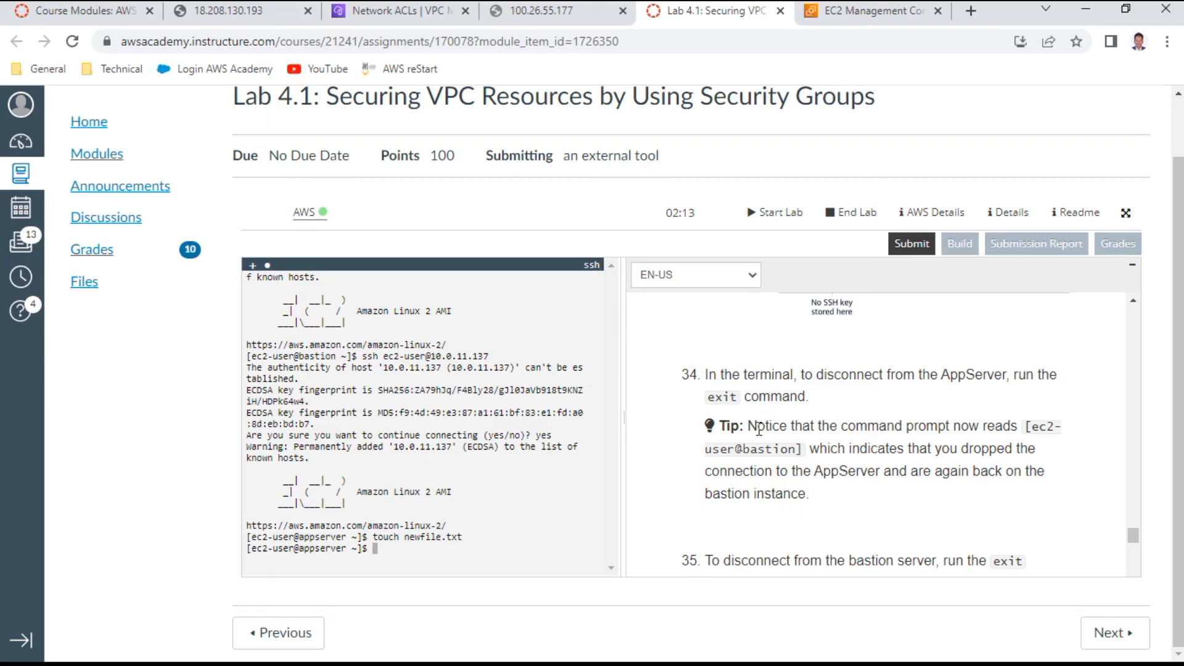
scroll(759, 428, "down", 1)
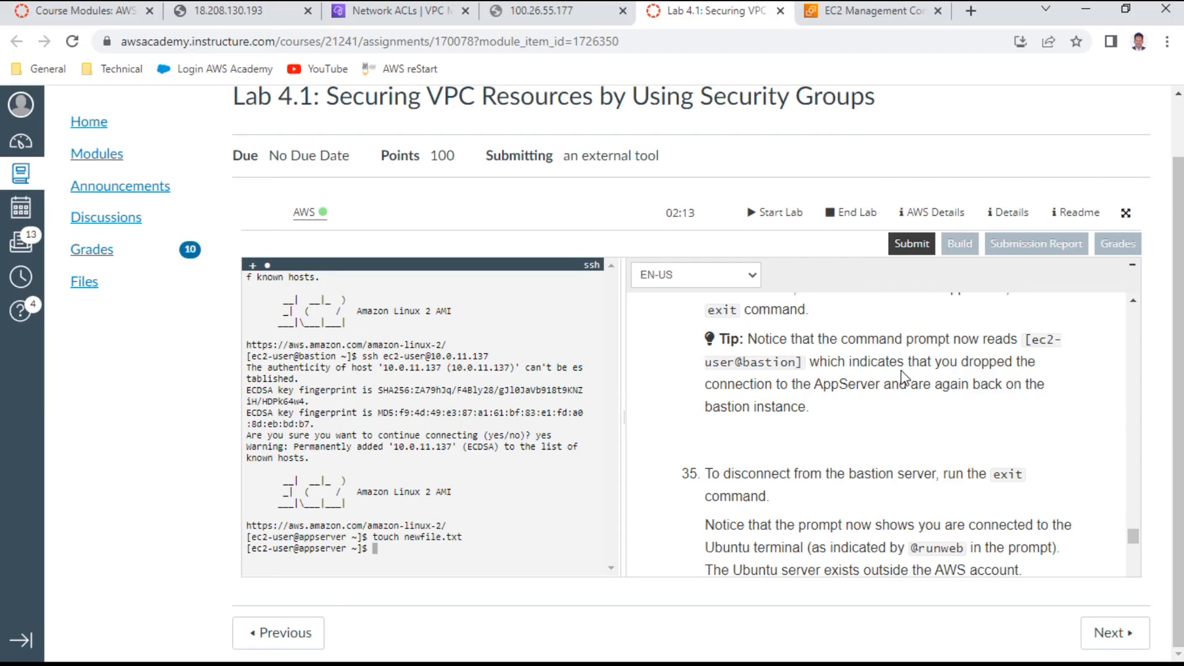
scroll(901, 375, "down", 1)
scroll(888, 378, "up", 1)
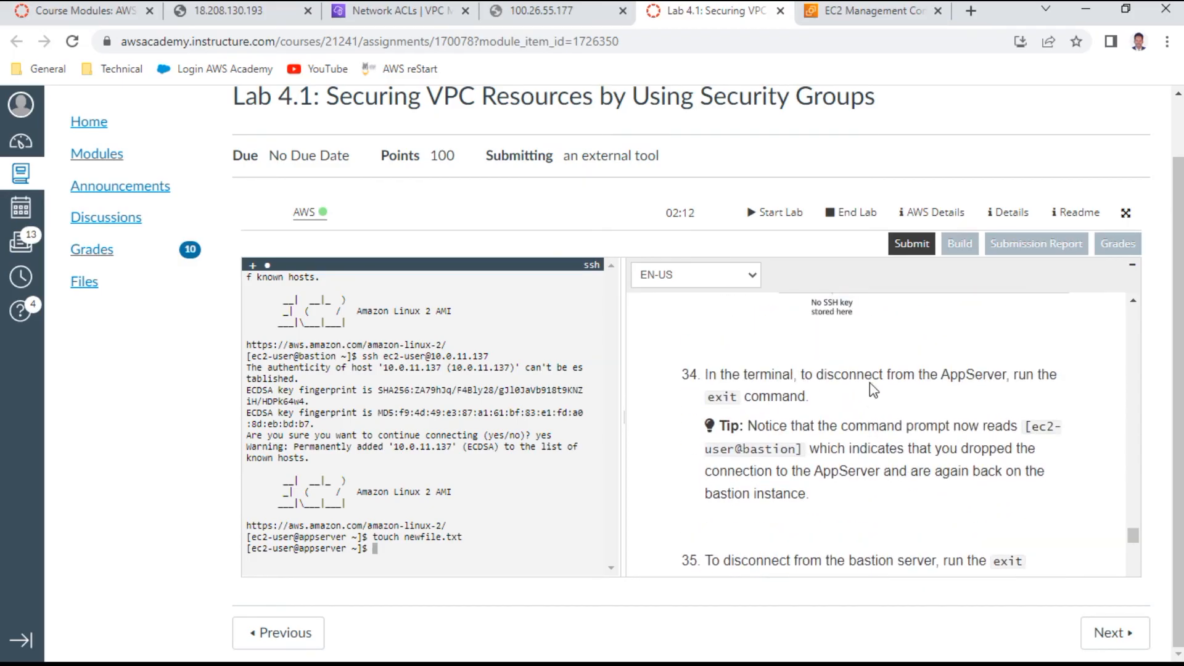
scroll(848, 434, "down", 1)
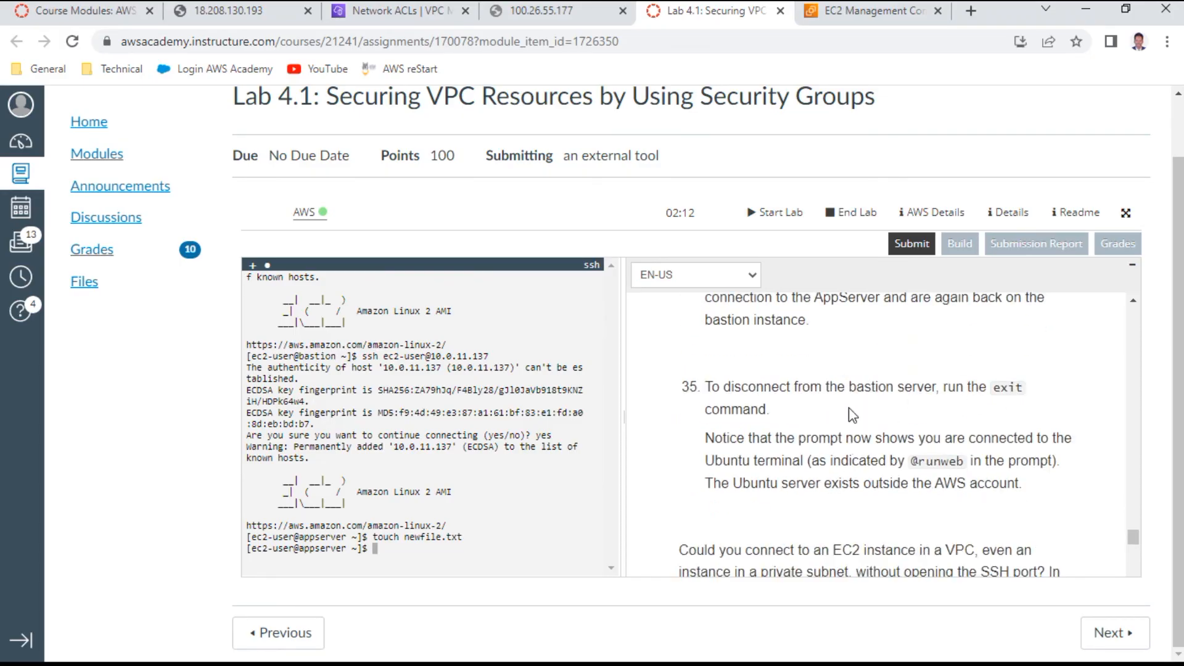
scroll(852, 414, "down", 1)
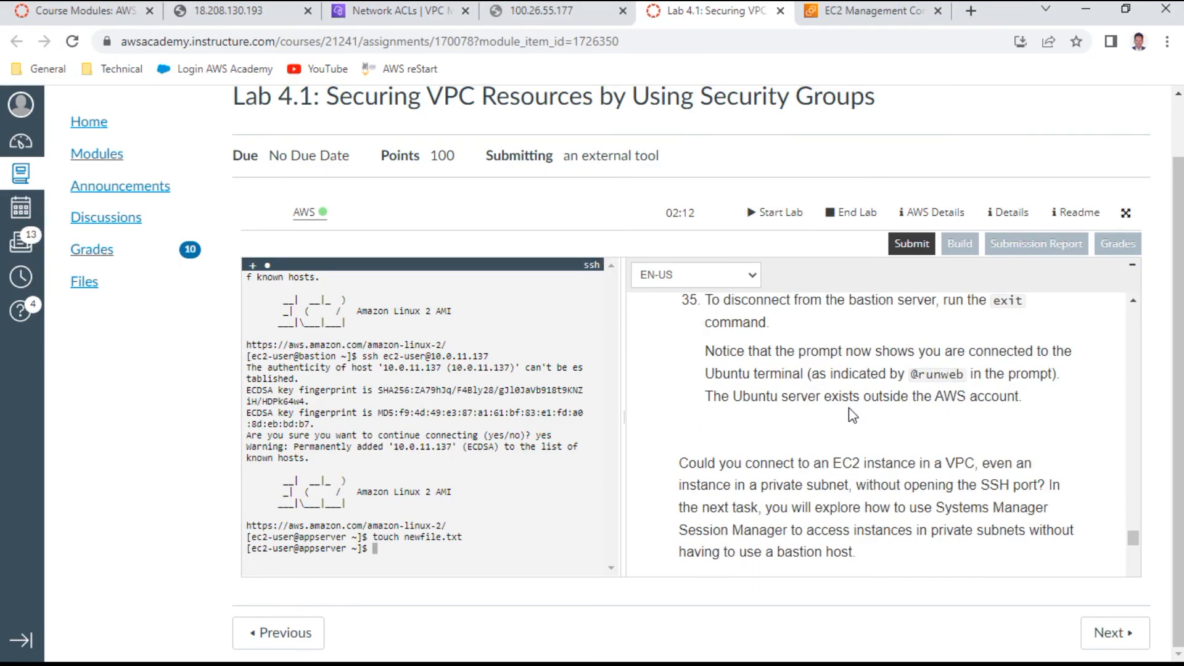
scroll(849, 408, "down", 2)
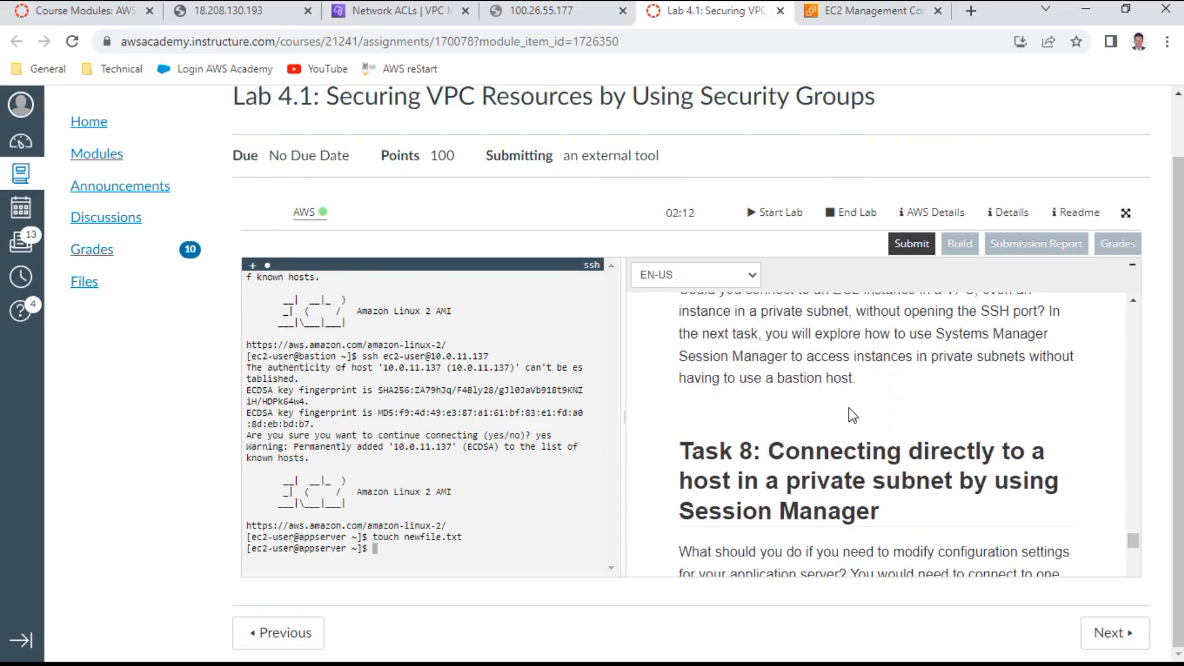
Step: Disconnect from the AppServer and from the bastion host by running exit in each session
type("exit")
key("Return")
type("exi")
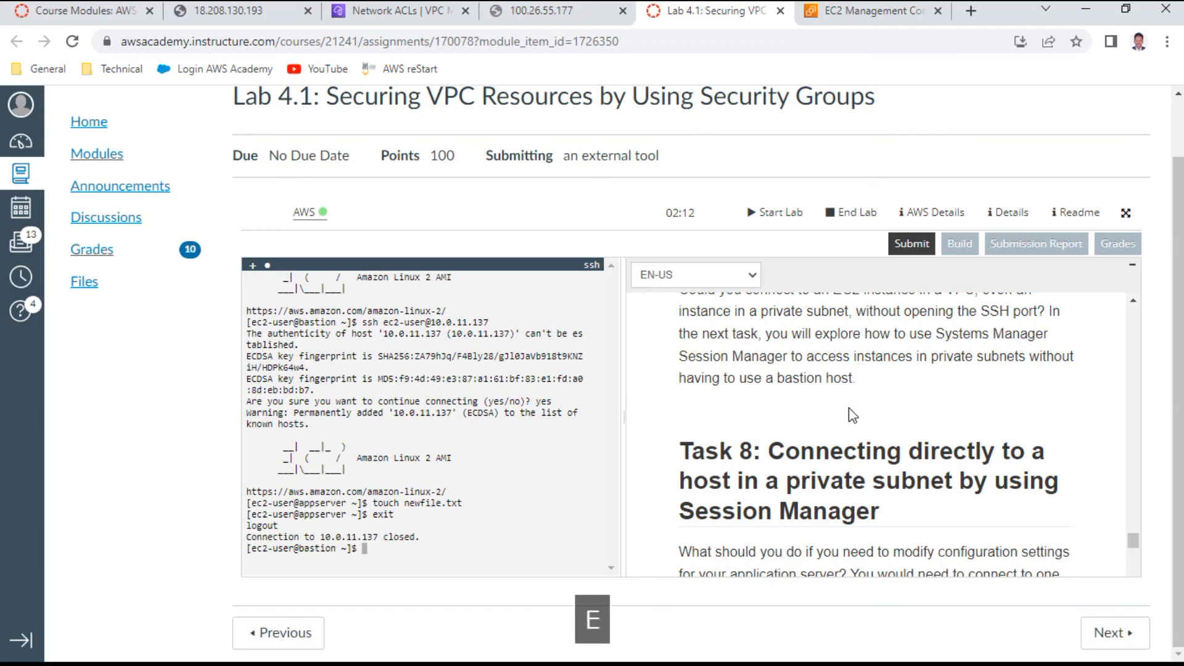
type("t")
key("Return")
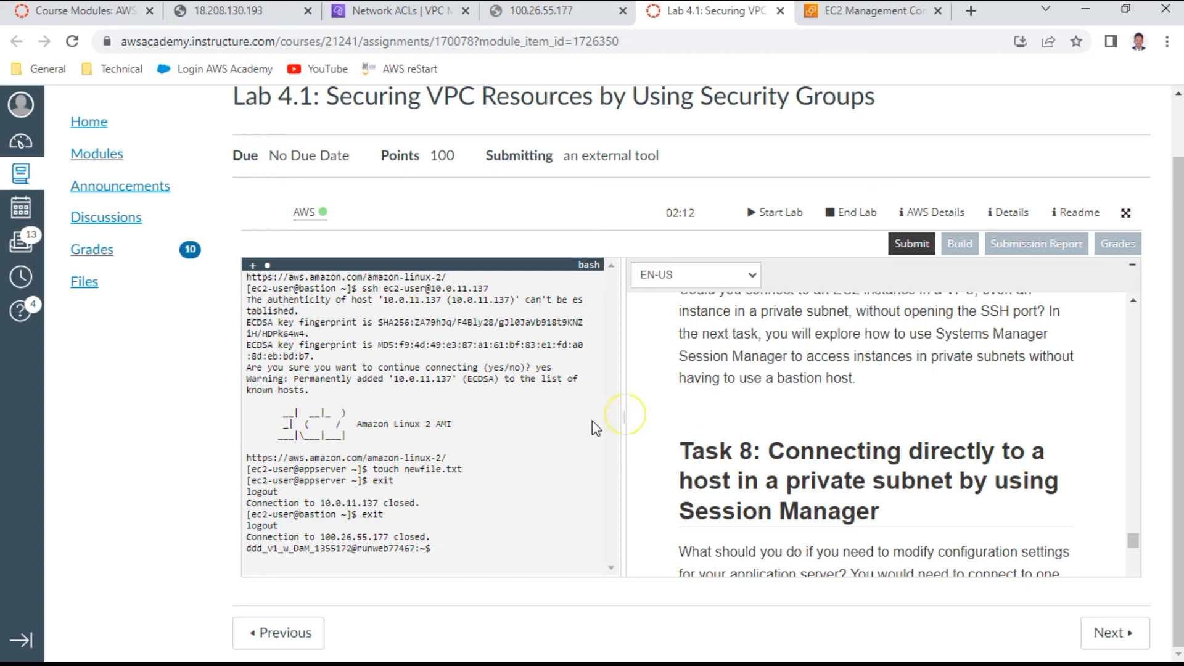
Step: Widen the lab instructions beside the terminal, consult Task 8 step 36, and switch to the EC2 console's instance list
left_click_drag(624, 417, 342, 462)
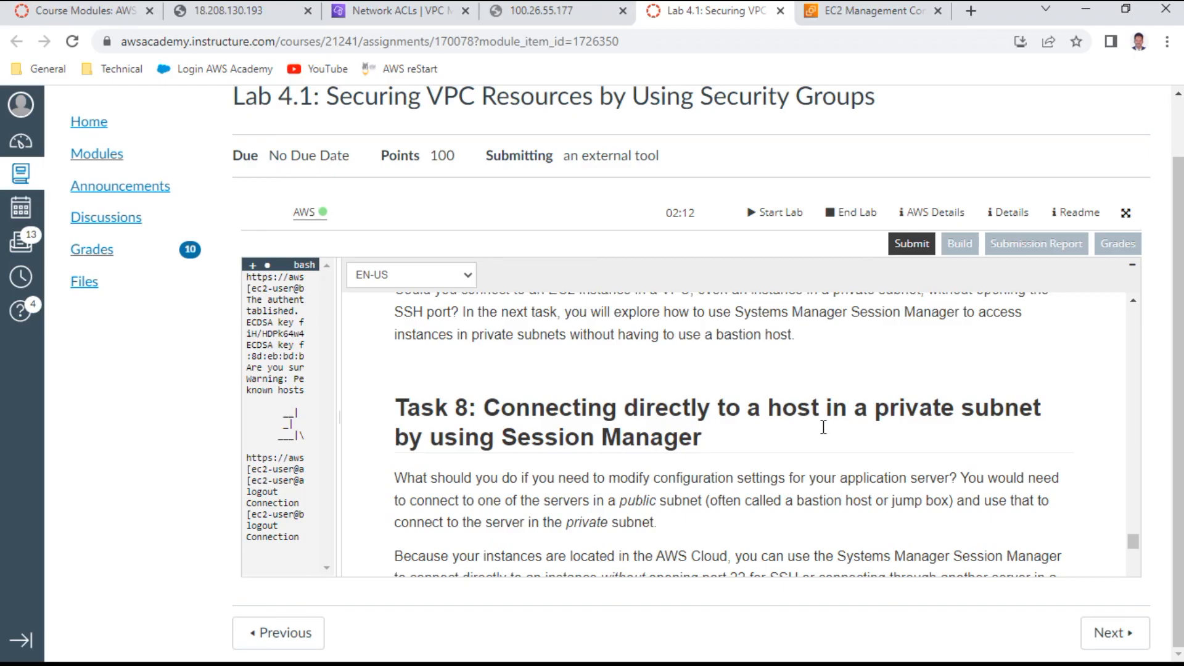
scroll(824, 427, "down", 8)
scroll(824, 429, "down", 5)
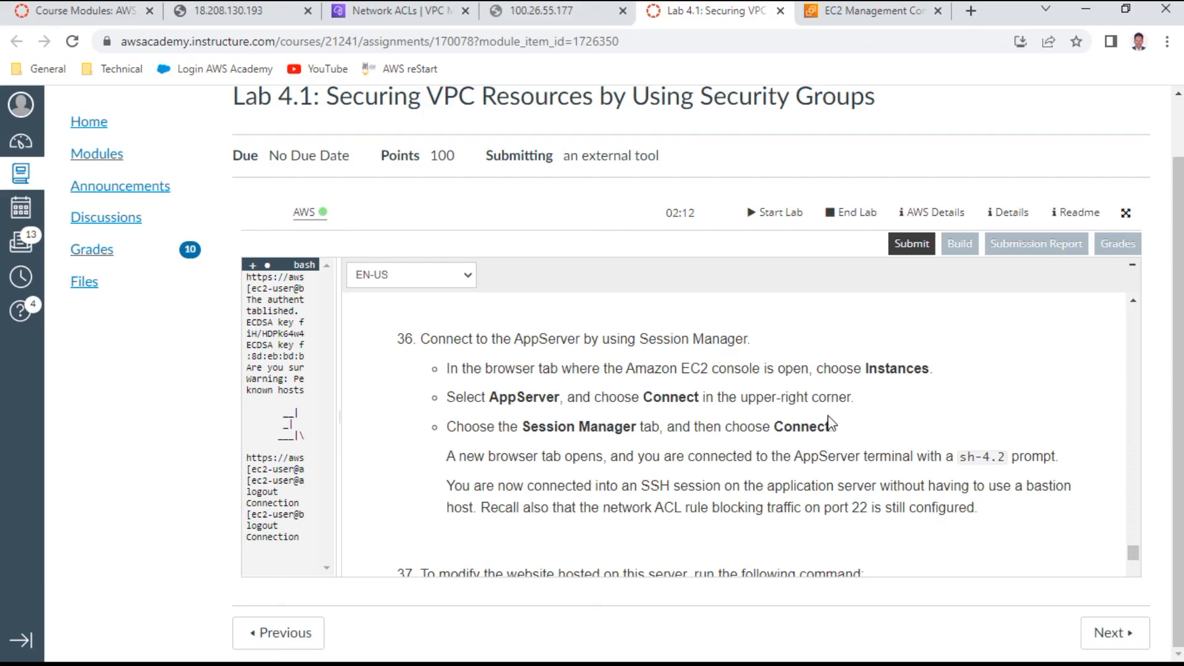
left_click(891, 17)
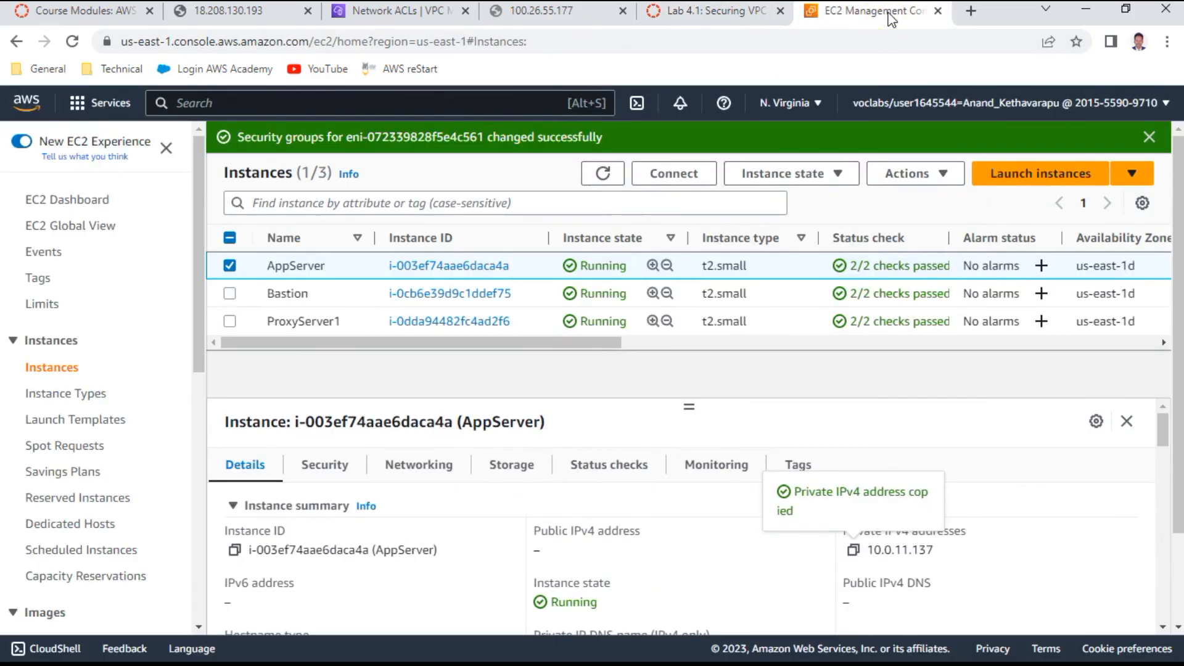
Step: Following lab step 36, connect to the AppServer instance through Session Manager from the EC2 console
left_click(714, 9)
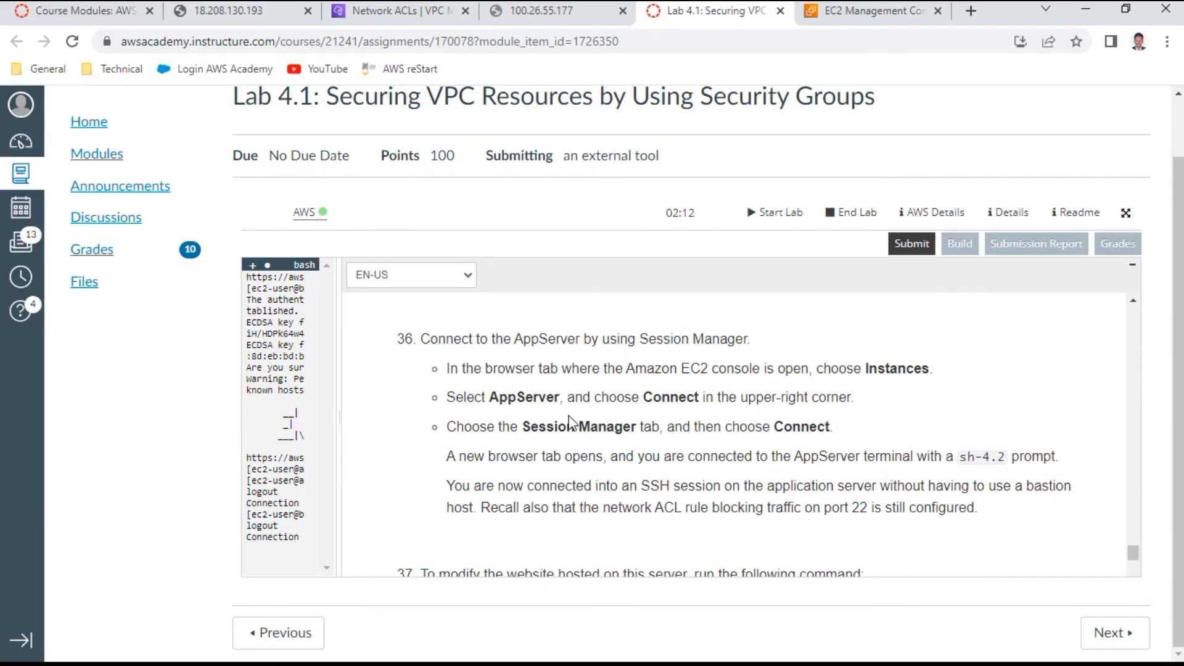
left_click(903, 18)
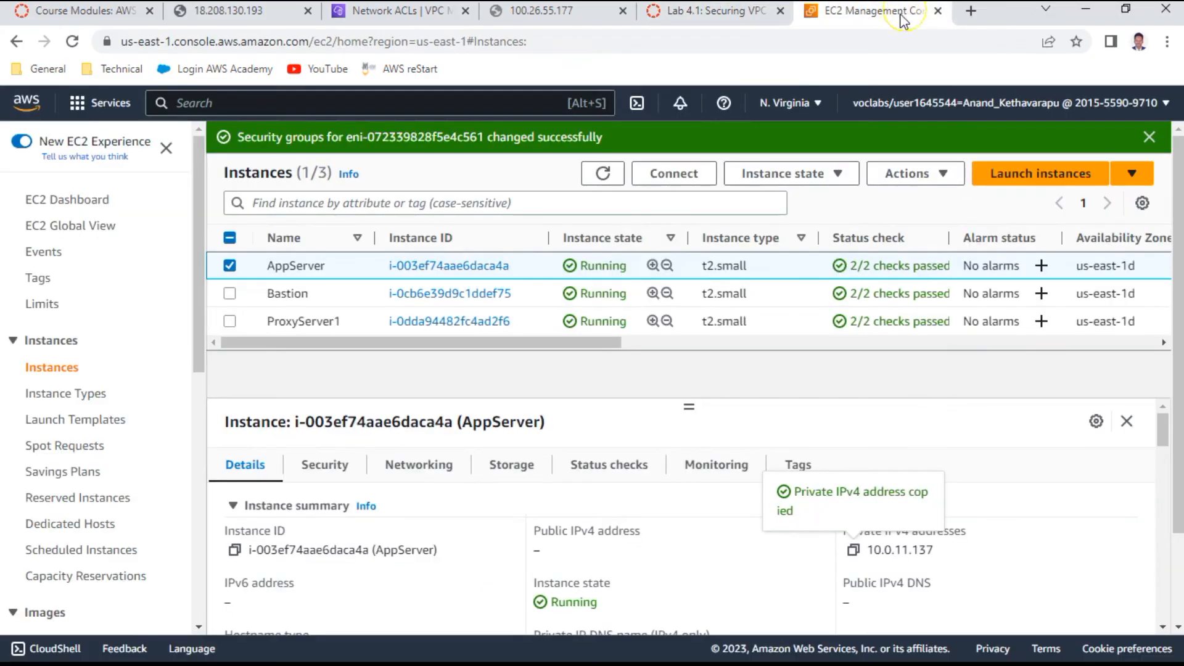
left_click(689, 179)
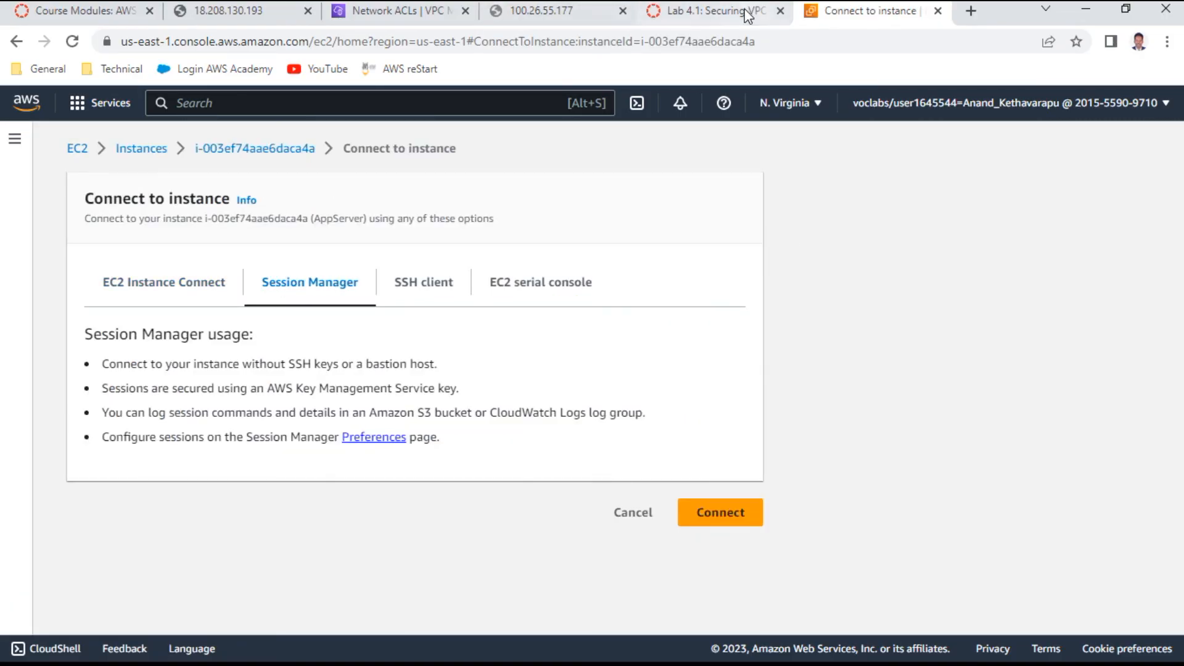
left_click(747, 15)
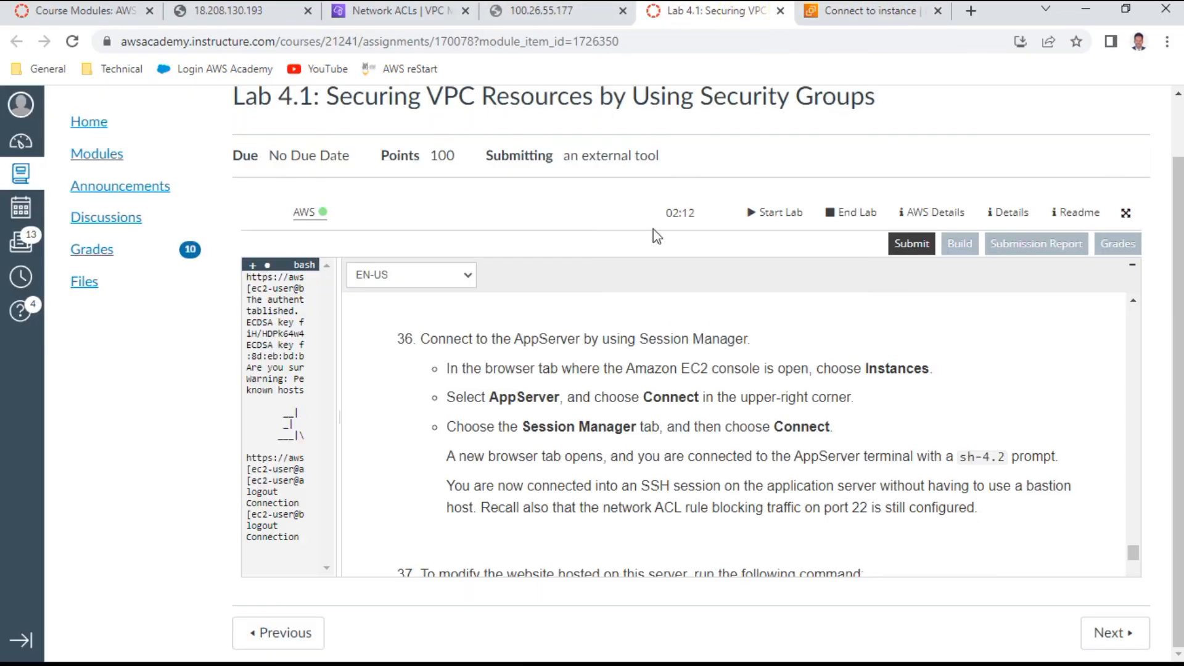
left_click(828, 19)
left_click(718, 510)
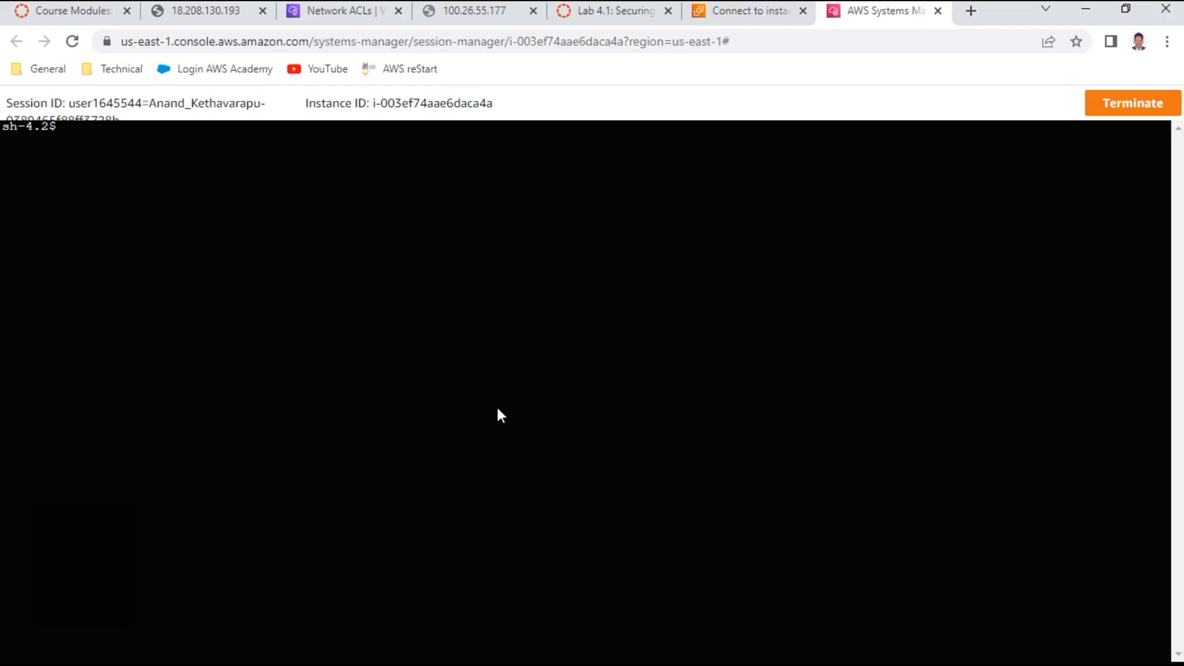
Step: List the current directory's contents in the AppServer session, trying ll and running ls -l, and look through the listing
key("Return")
key("Return")
key("Return")
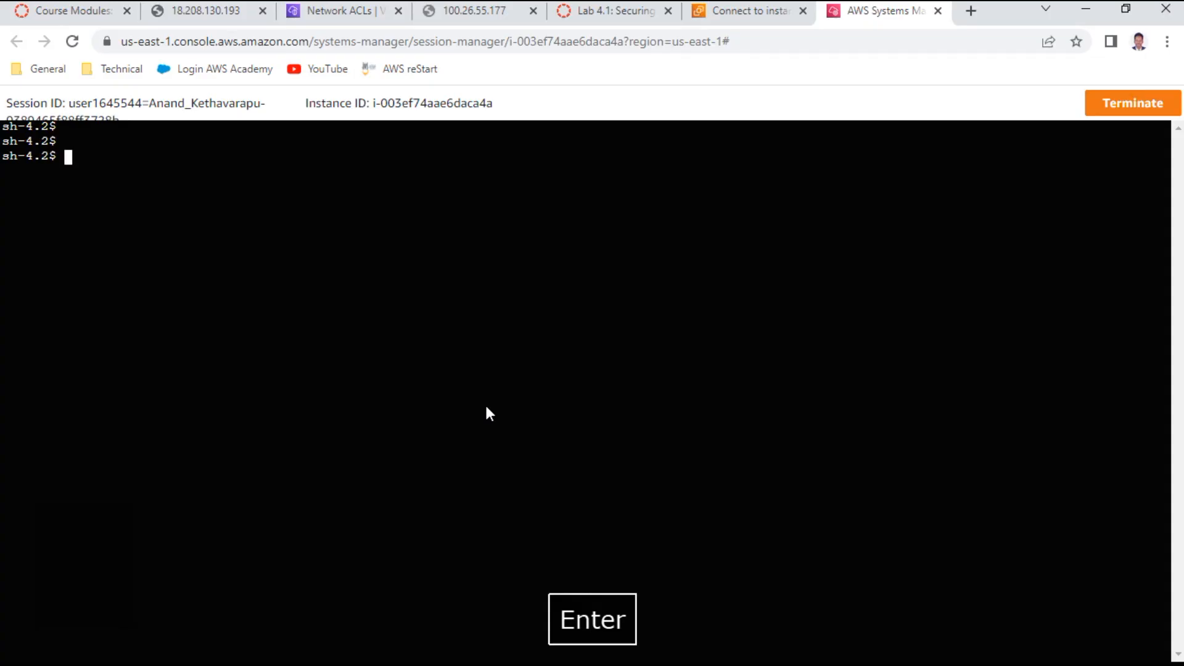
type("ll")
key("Return")
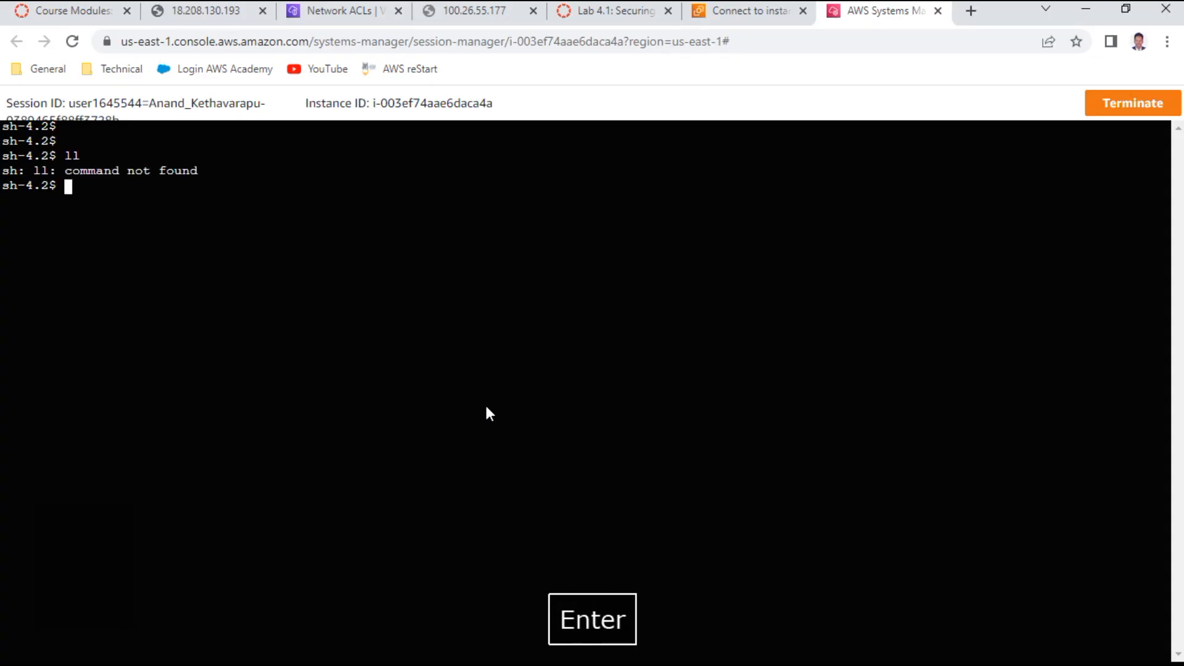
type("l")
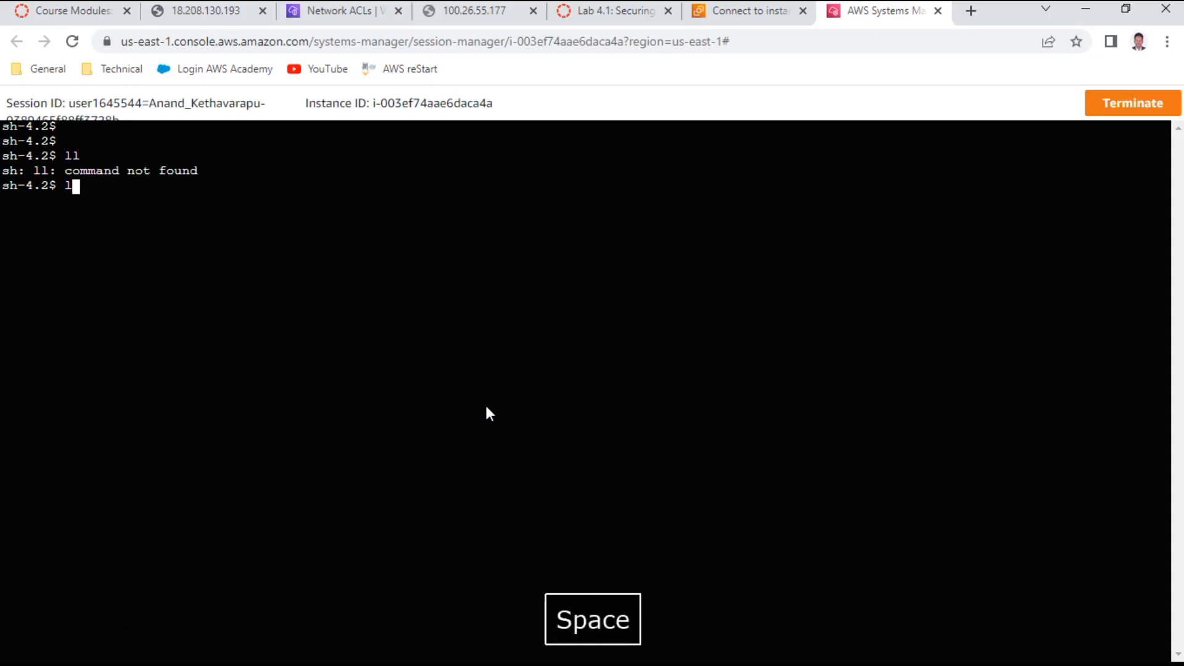
type("s -l")
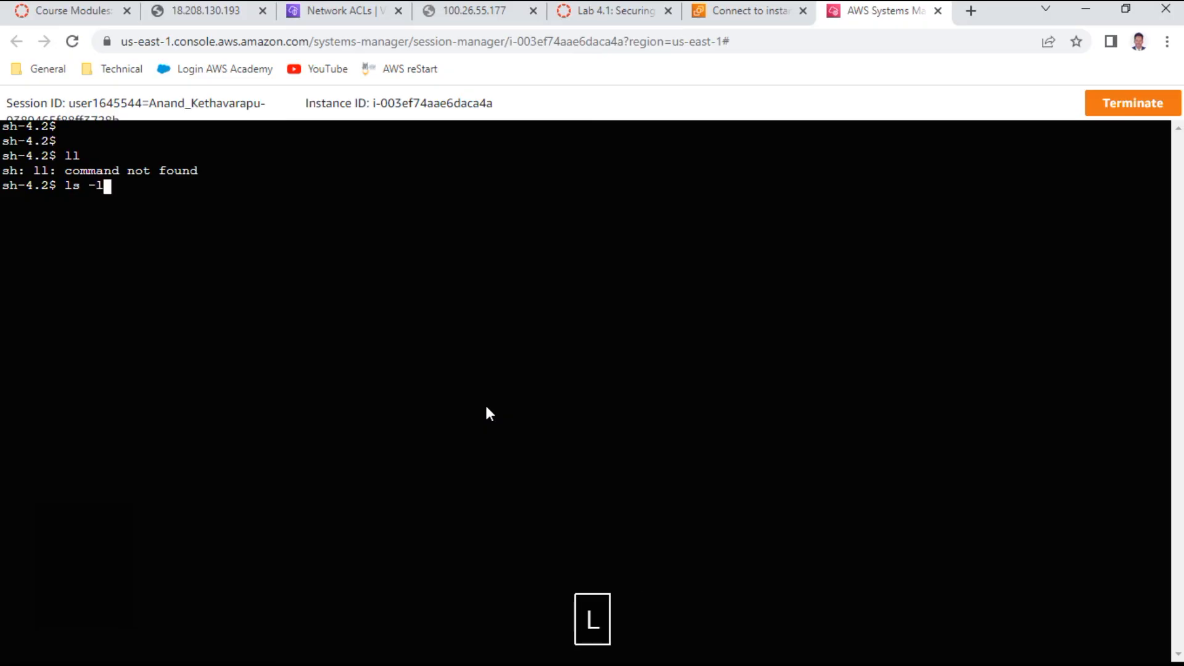
key("Return")
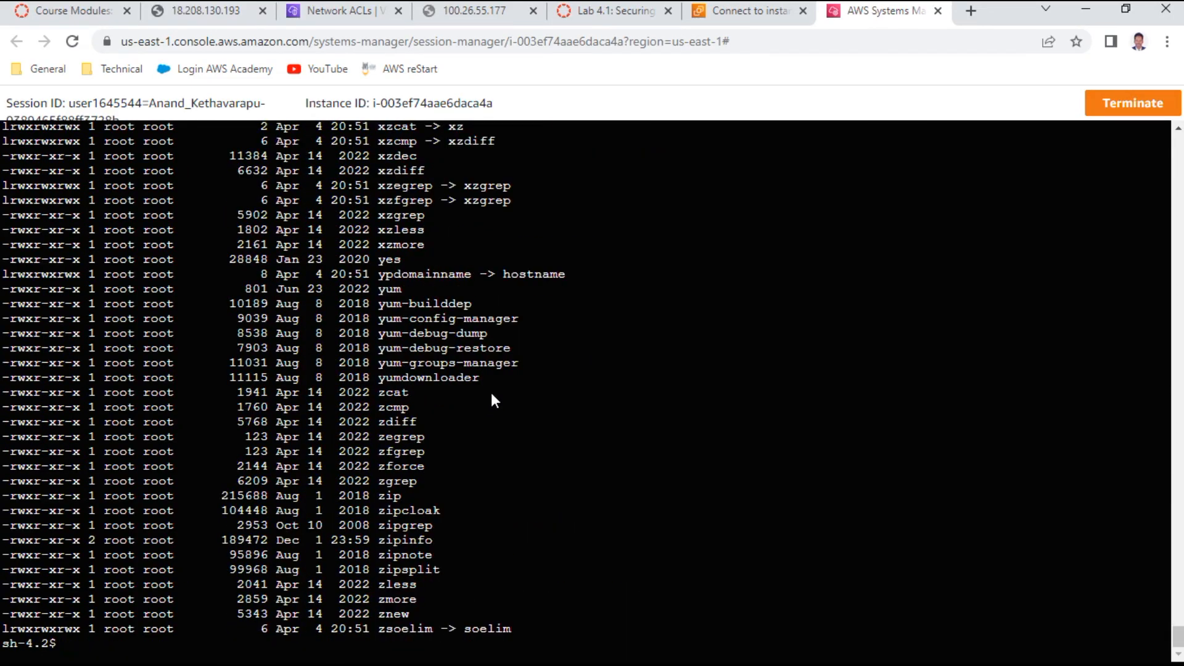
scroll(494, 398, "up", 15)
scroll(502, 395, "up", 10)
scroll(501, 401, "down", 20)
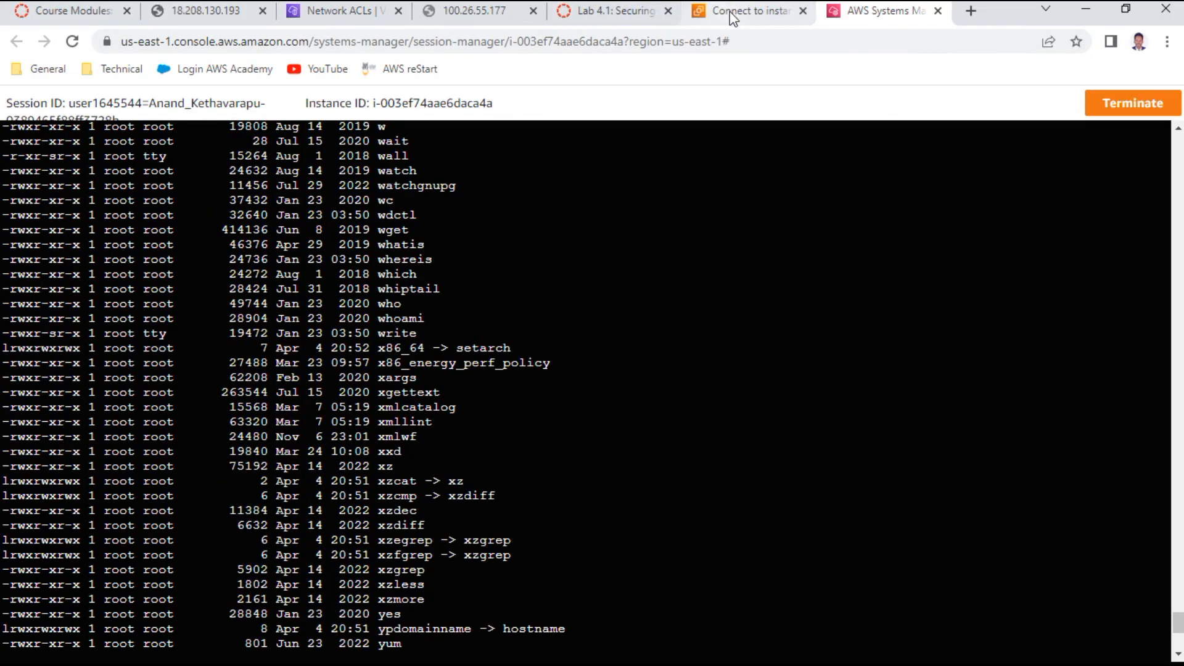
Step: Run lab step 37's command in the AppServer session: sudo sed -i 's/instance!/instance! Session manager was used to edit this file./g' /var/www/html/index.html
left_click(730, 11)
left_click(642, 11)
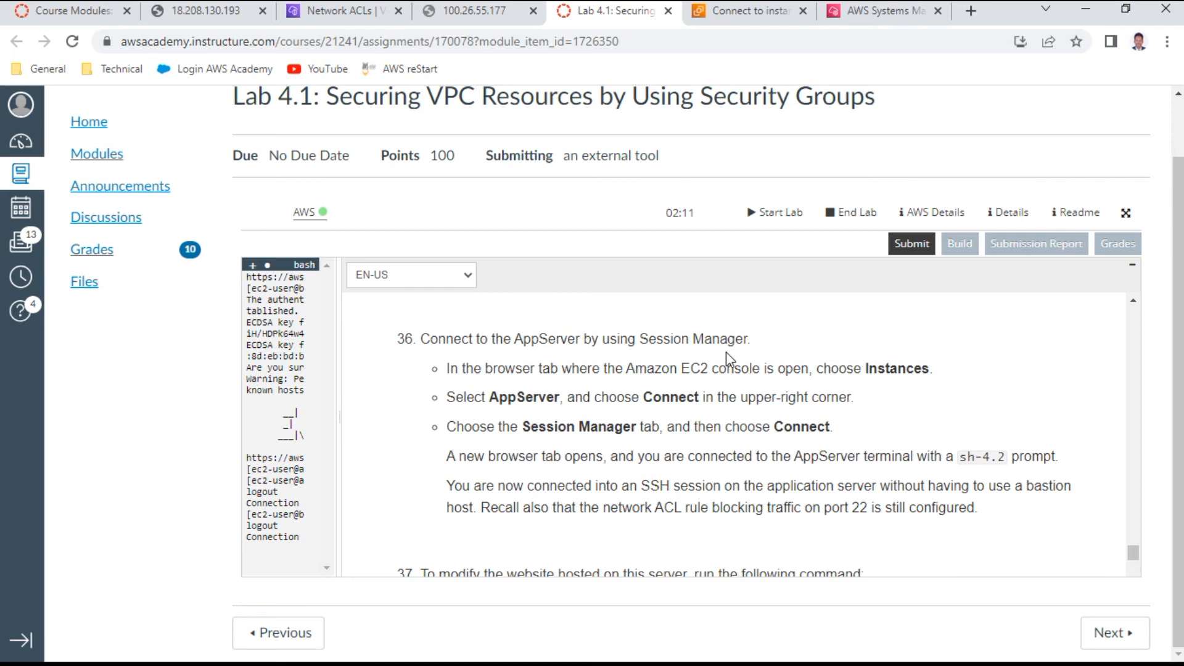
scroll(727, 352, "down", 4)
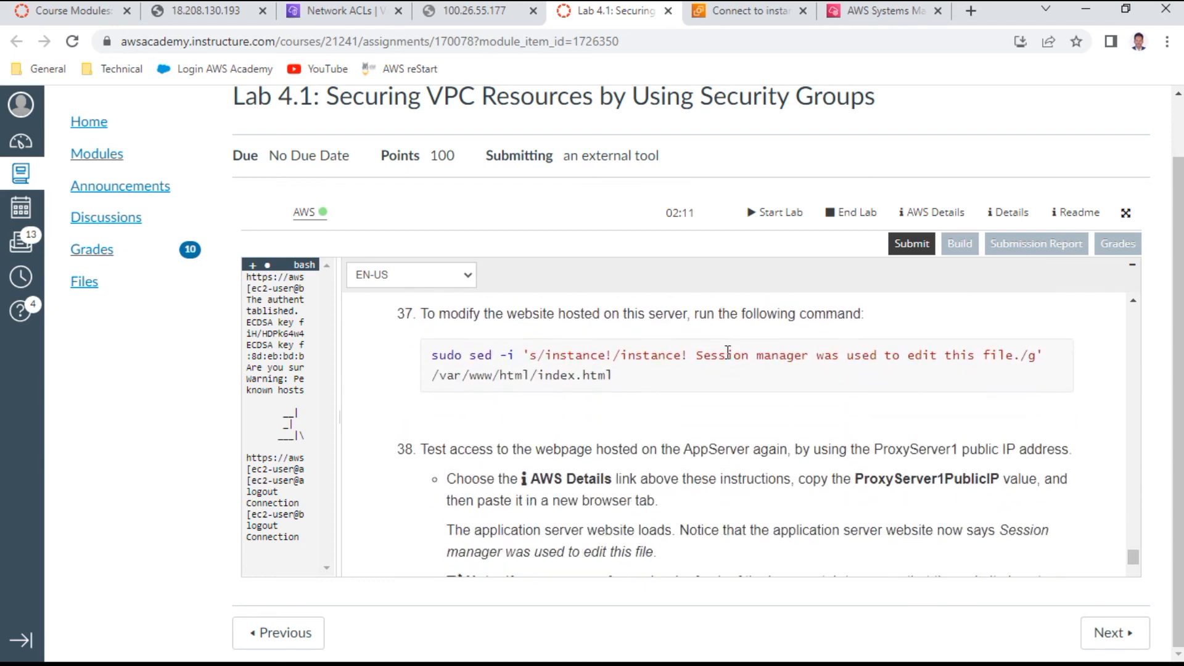
left_click_drag(623, 374, 431, 353)
key("ctrl+c")
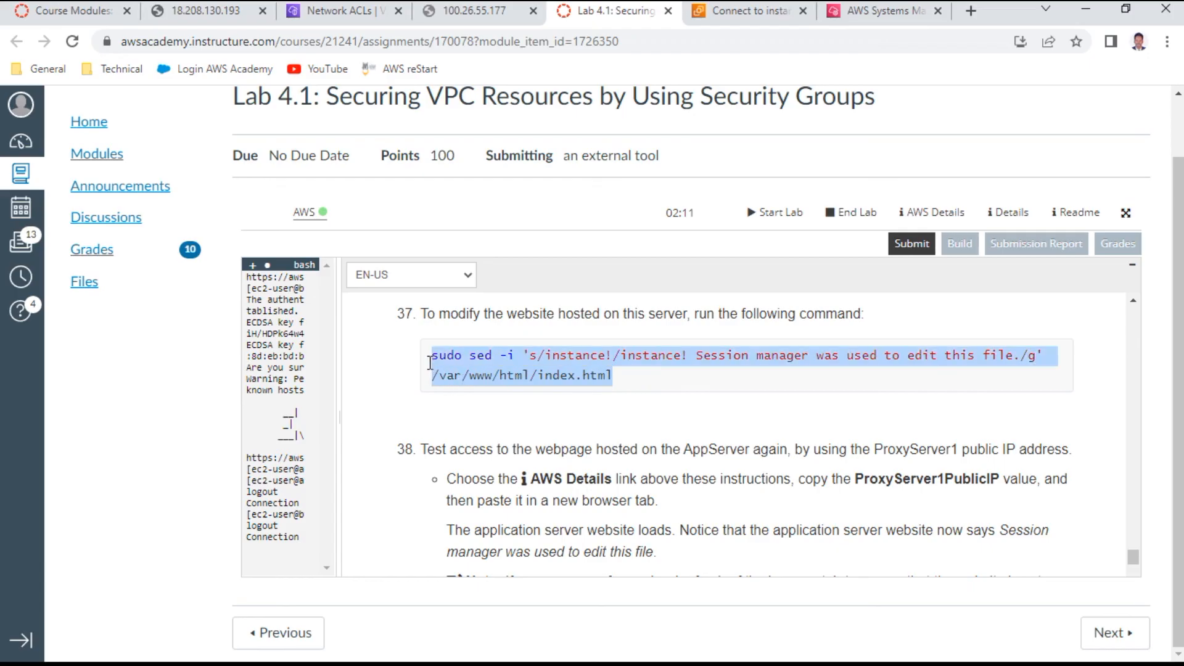
right_click(498, 359)
left_click(882, 11)
scroll(380, 472, "down", 5)
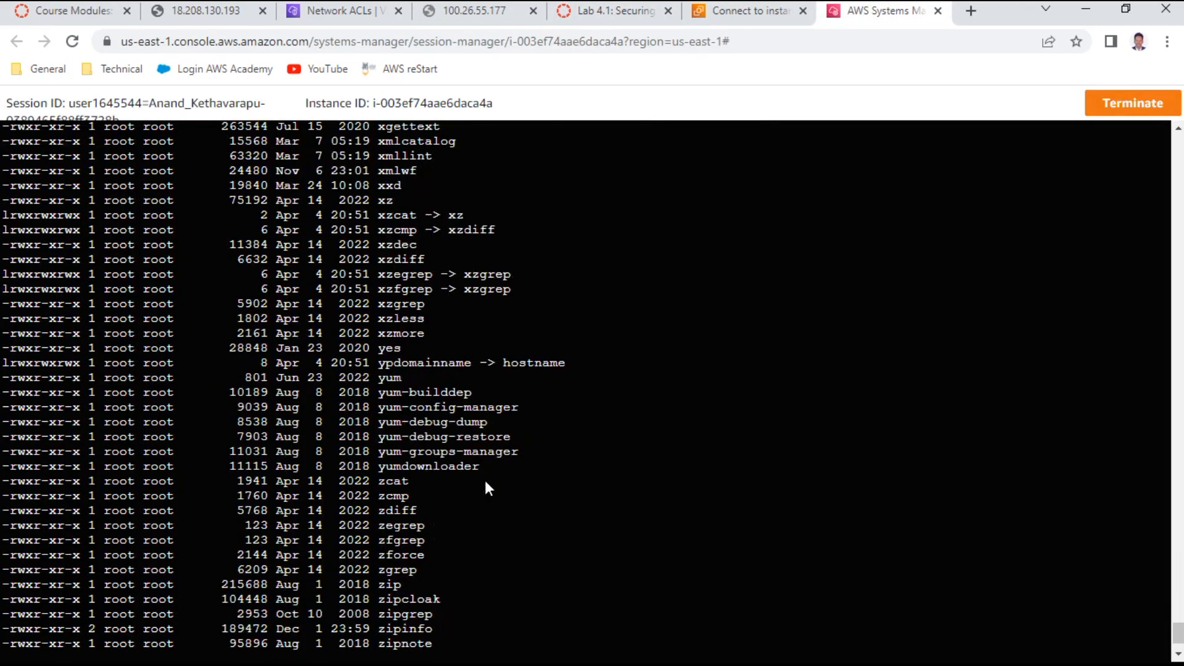
right_click(124, 638)
left_click(176, 503)
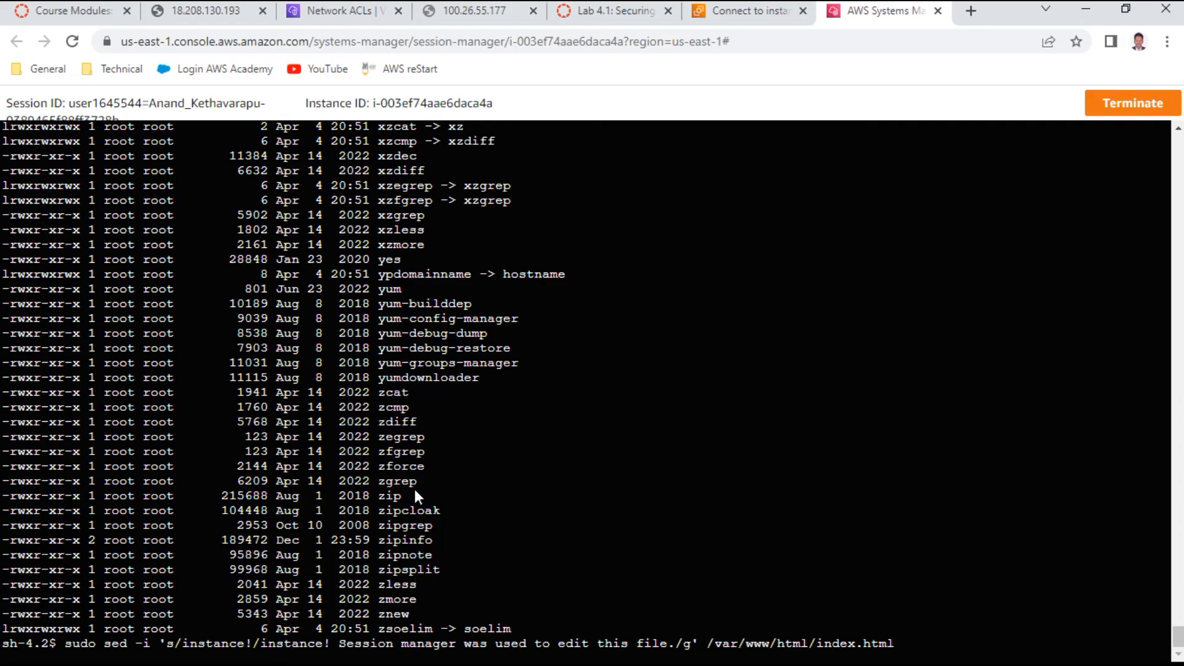
key("Return")
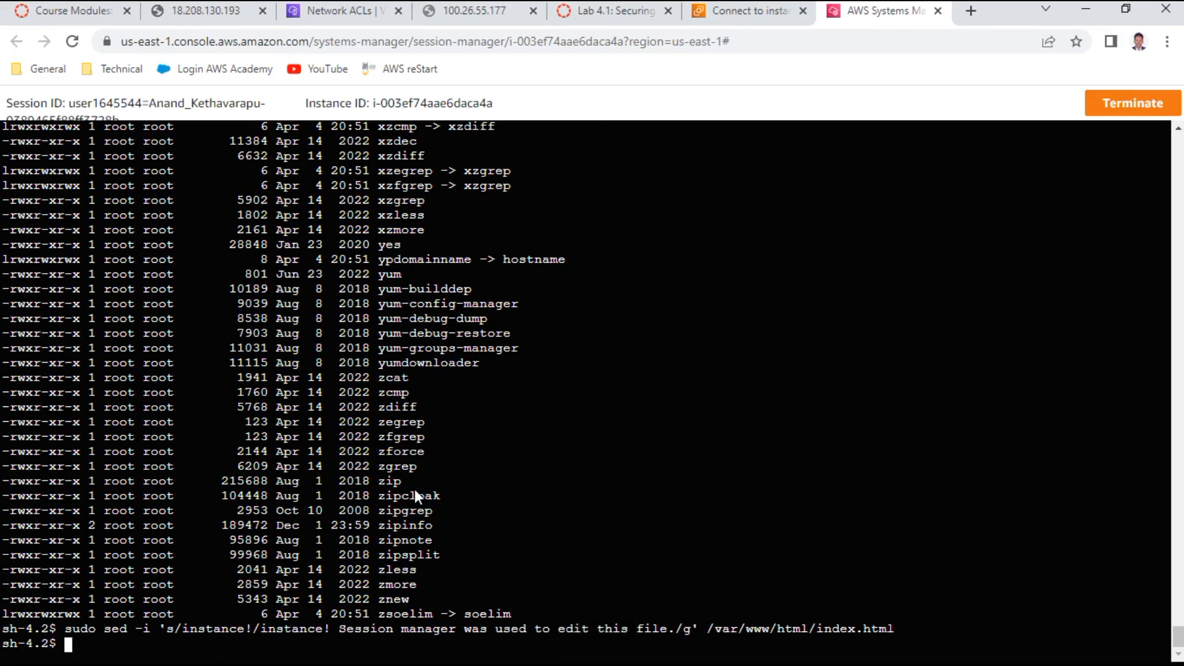
Step: Consult lab step 38, reload the ProxyServer1 webpage at 18.208.130.193, and check its heading for the edited text
left_click(748, 11)
left_click(607, 9)
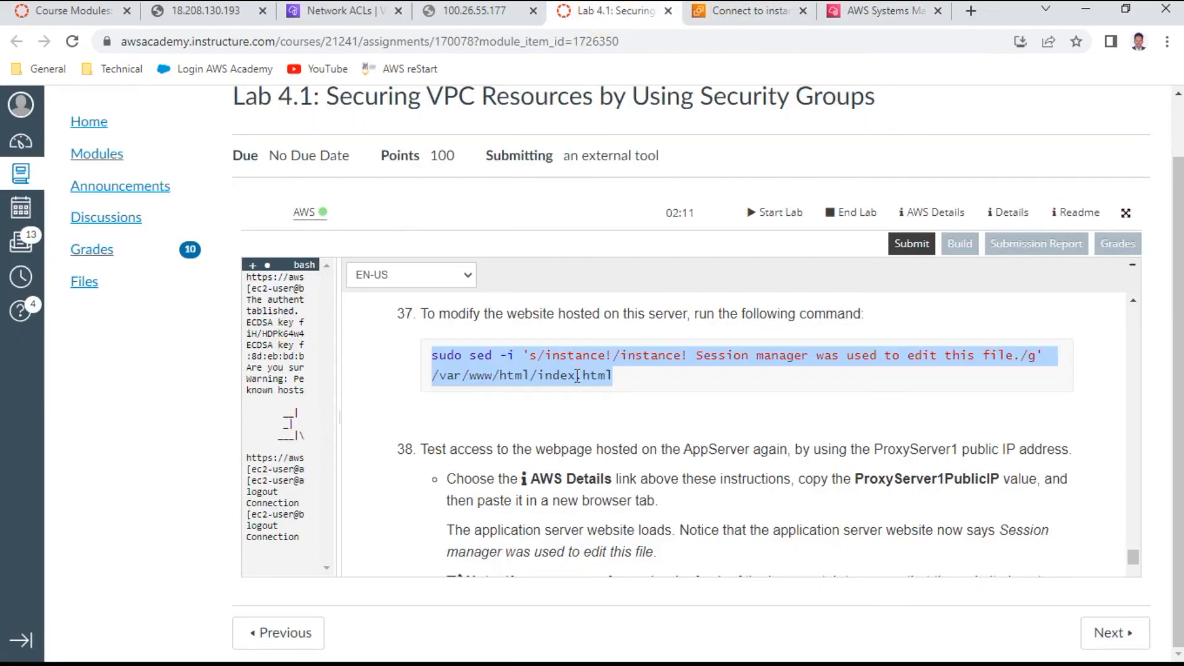
scroll(598, 421, "down", 1)
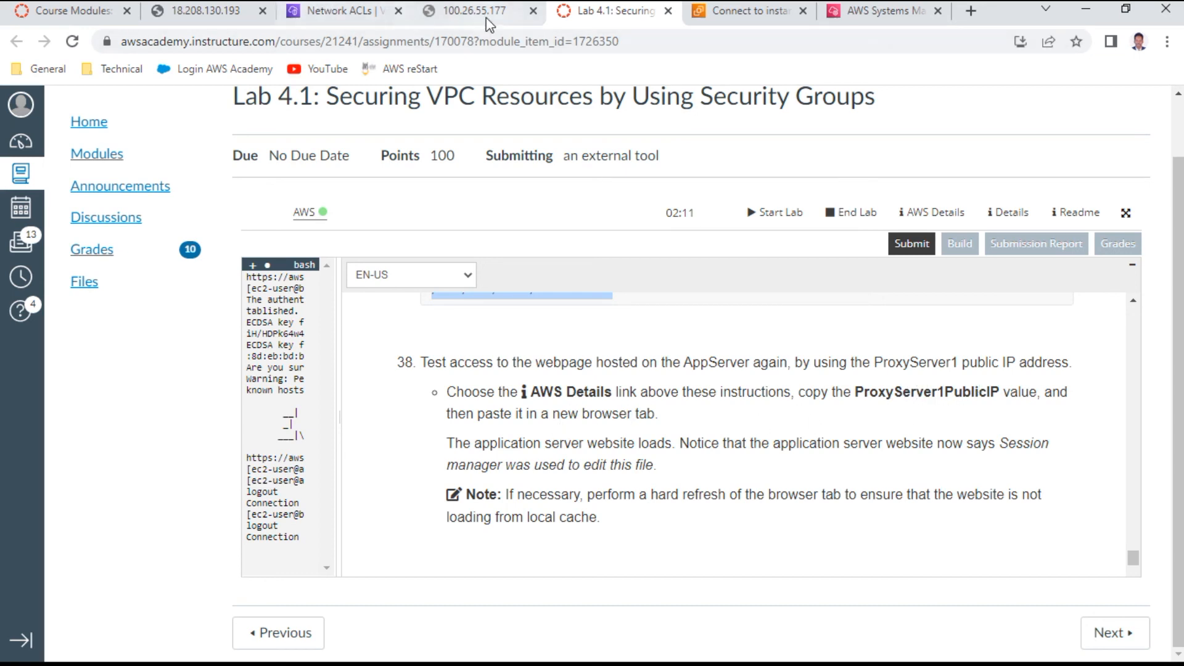
left_click(222, 14)
left_click(72, 42)
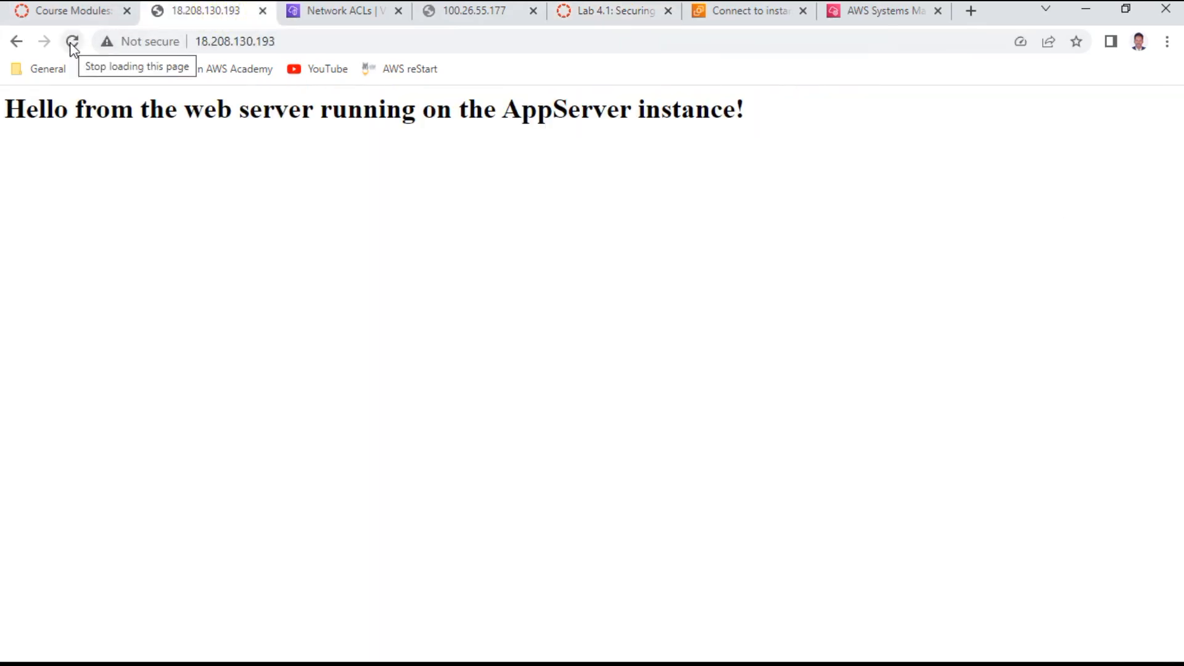
left_click(73, 42)
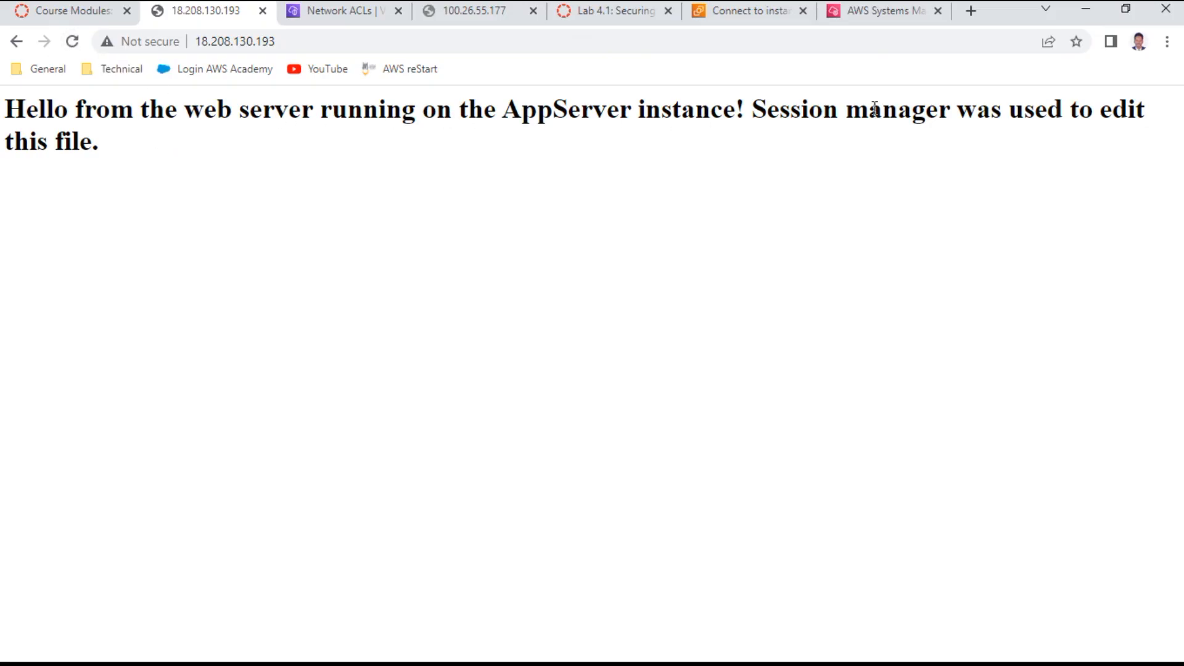
left_click_drag(748, 116, 729, 206)
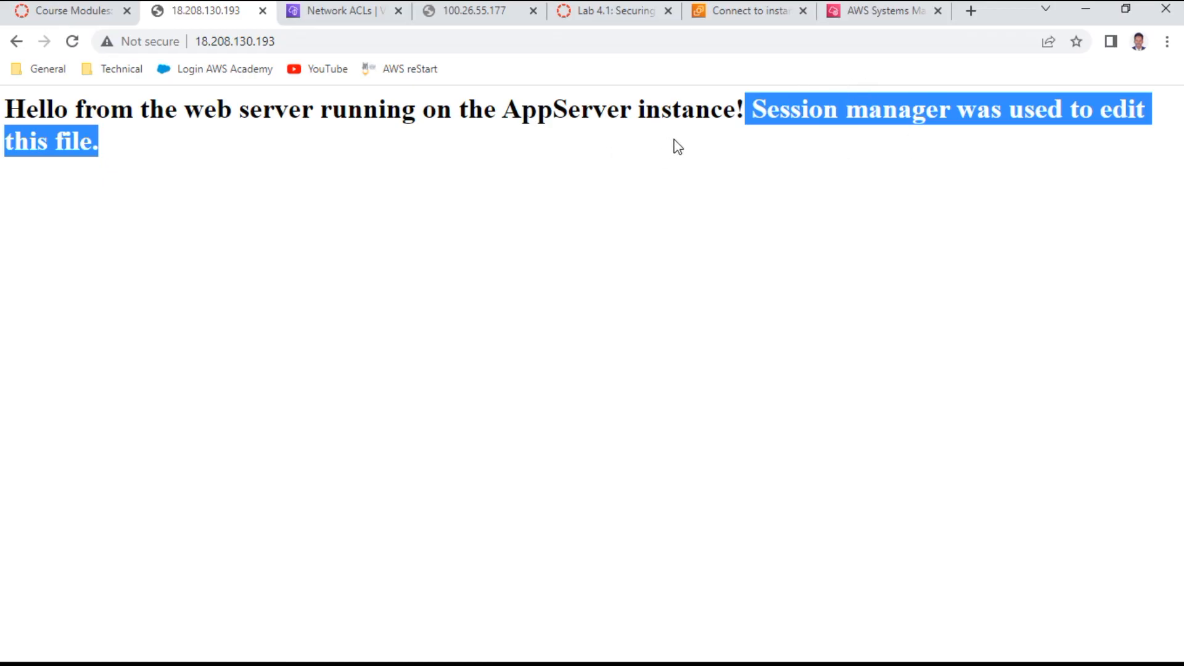
Step: Review the closing notes and steps 39 and 40 in the lab instructions, and submit the lab work with confirmation
left_click(749, 14)
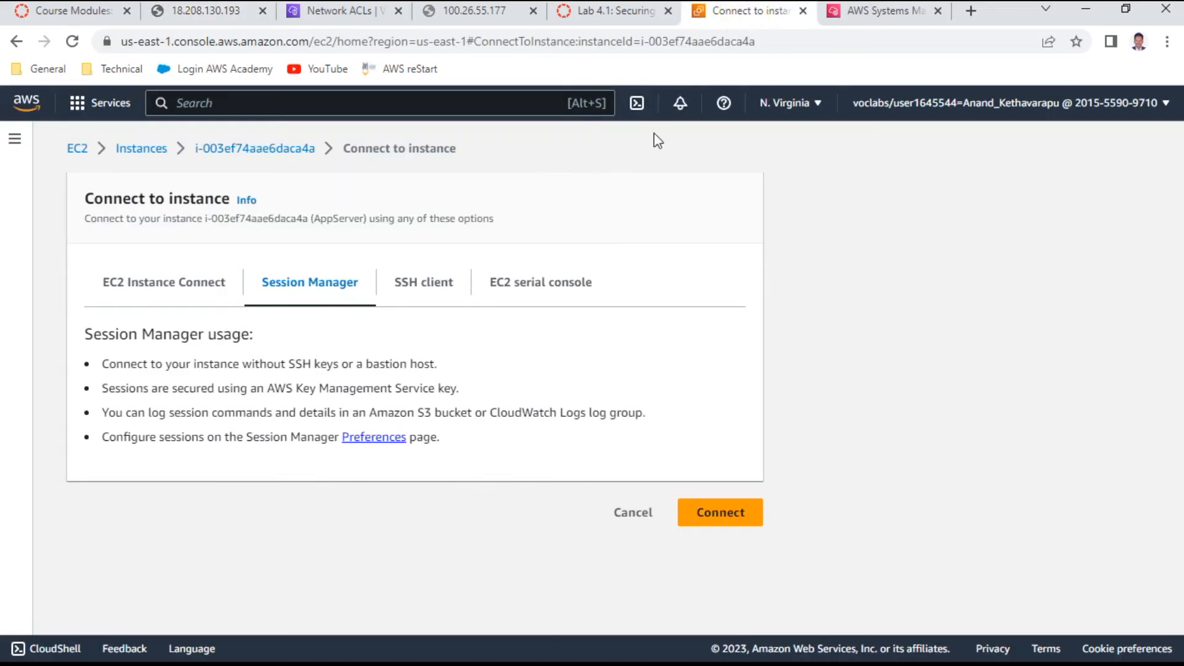
left_click(631, 17)
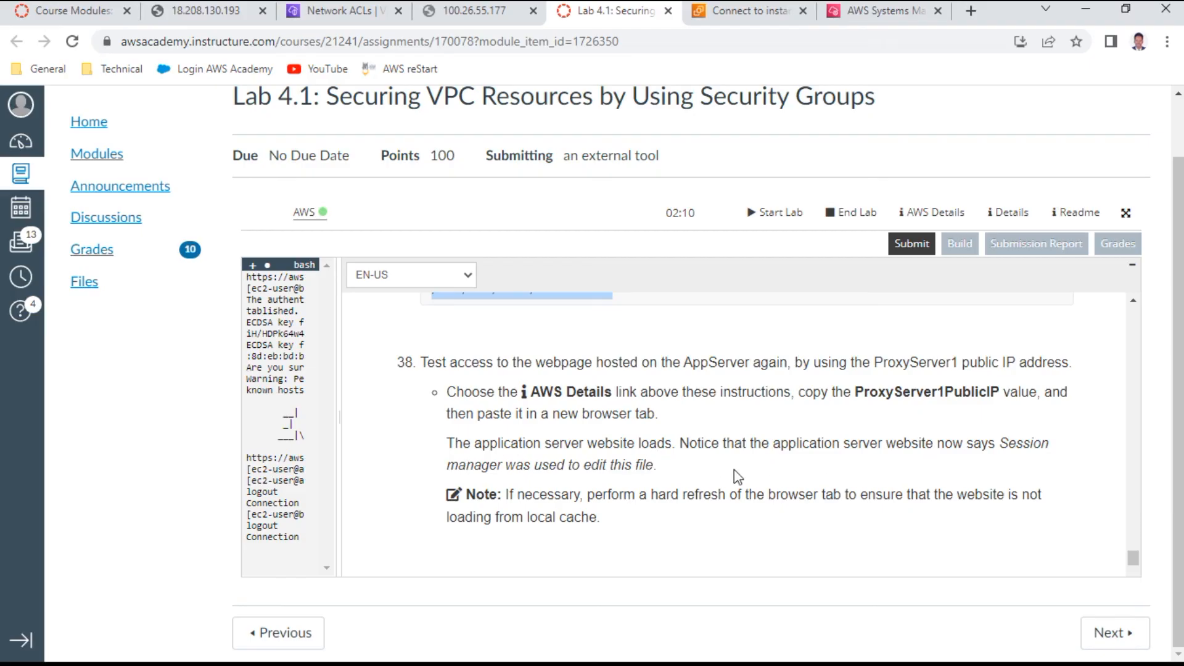
scroll(735, 479, "down", 3)
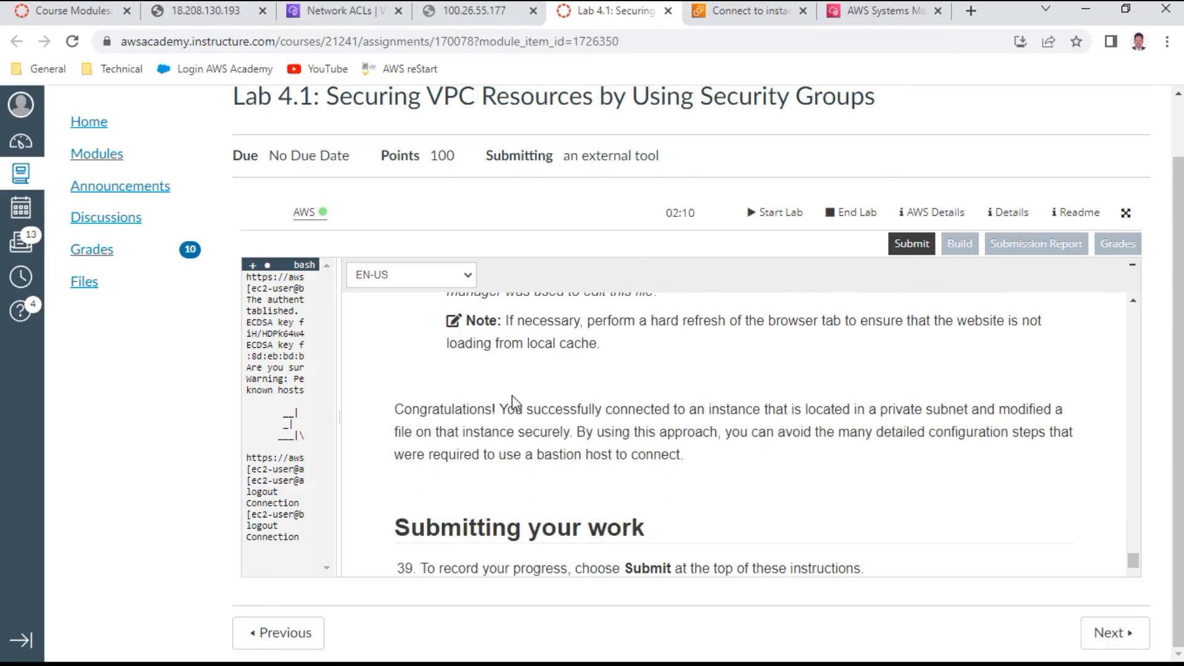
left_click_drag(602, 409, 913, 460)
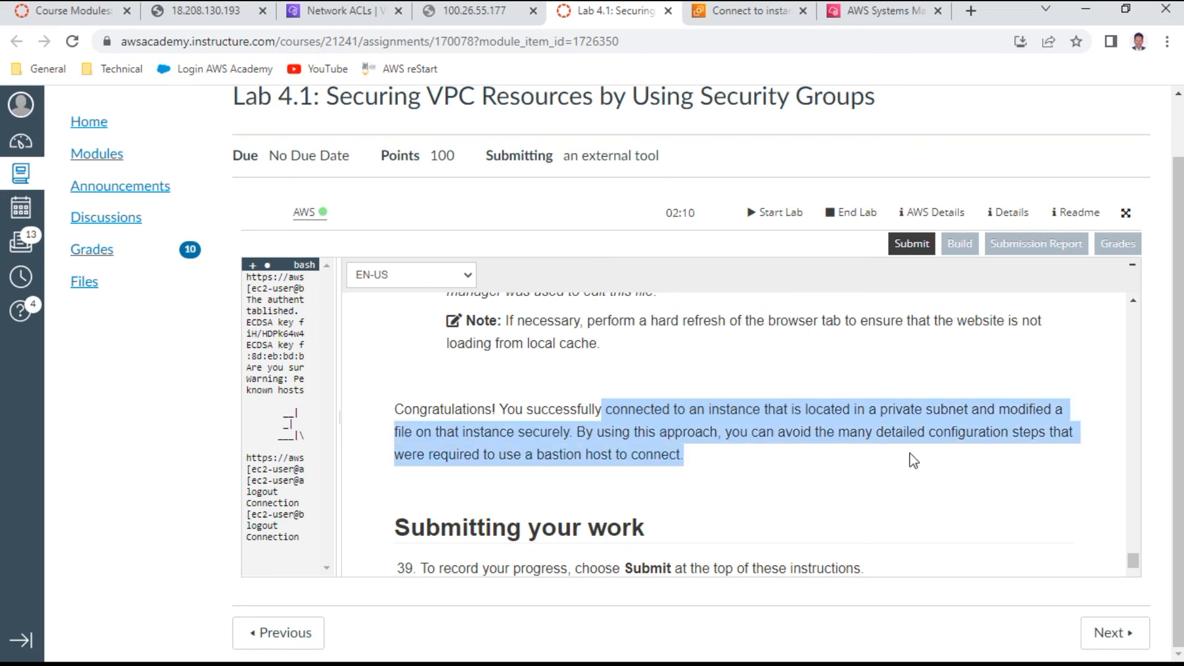
scroll(902, 456, "down", 2)
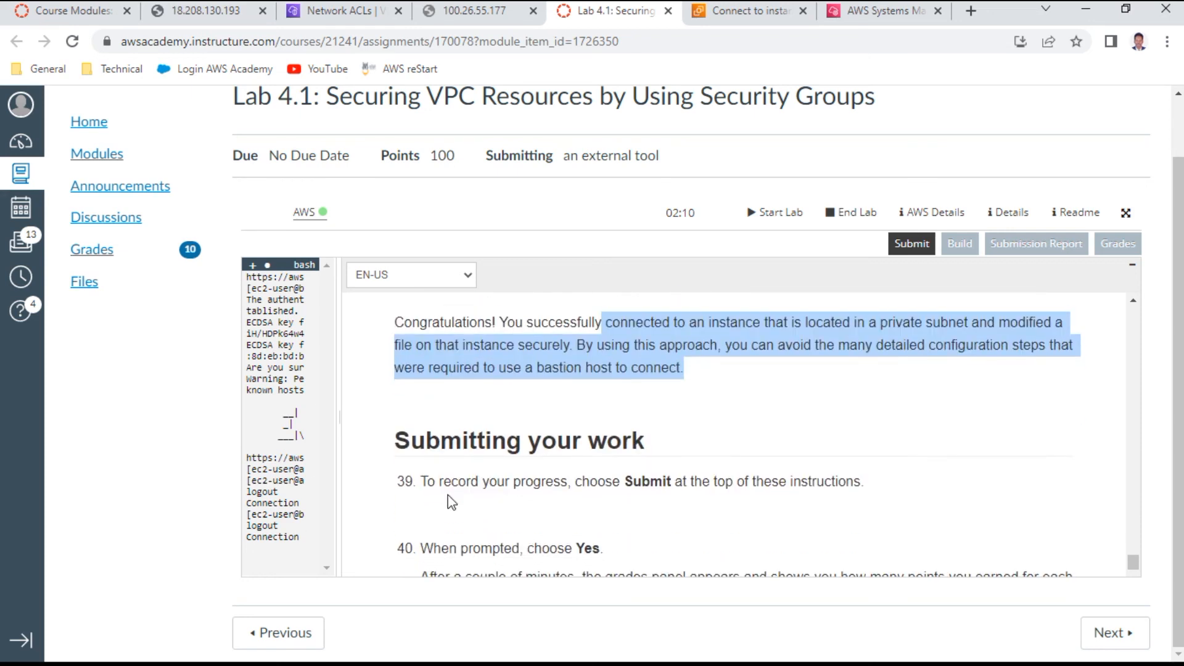
scroll(629, 428, "down", 2)
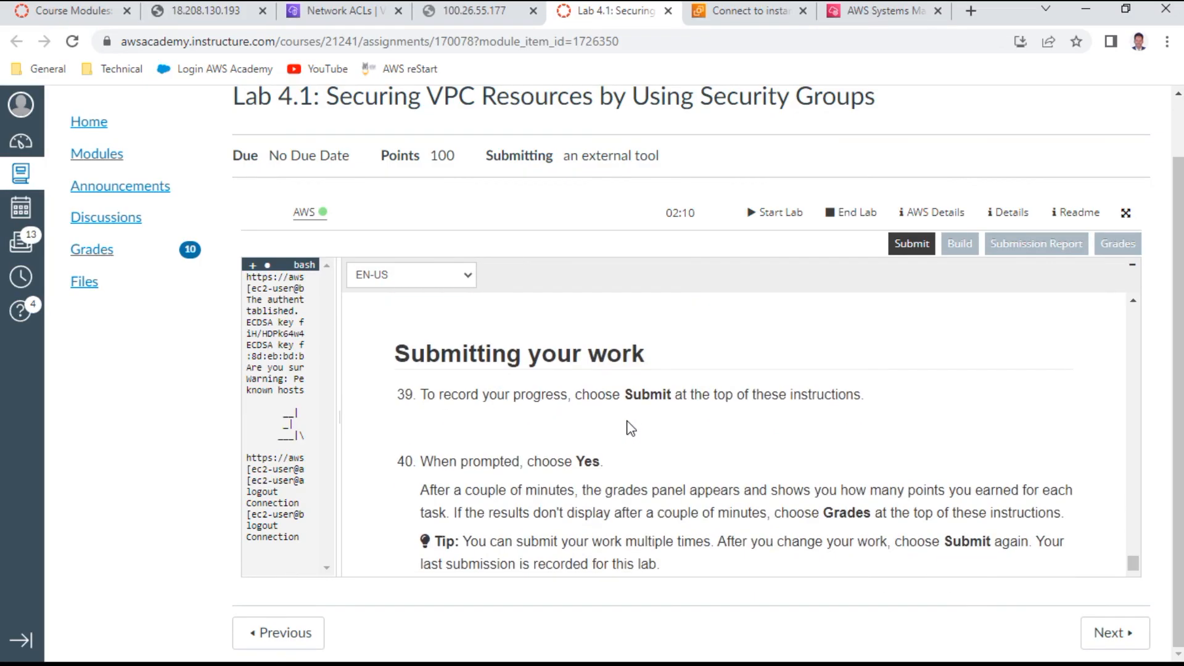
left_click(552, 394)
left_click_drag(551, 395, 715, 392)
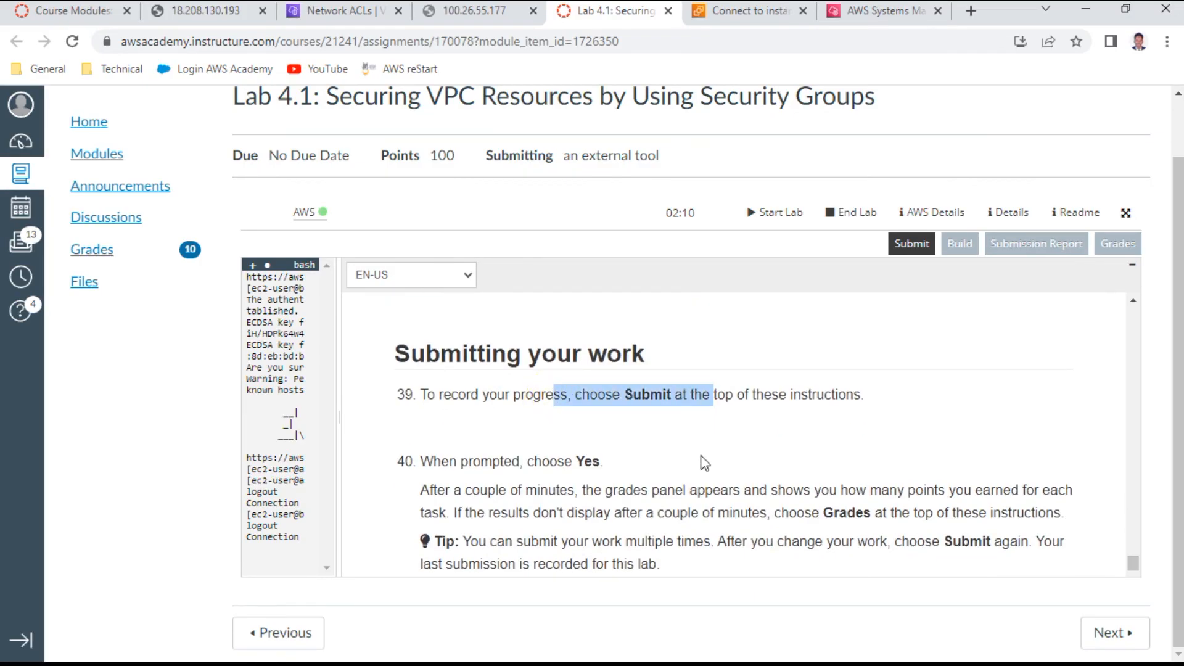
left_click(912, 246)
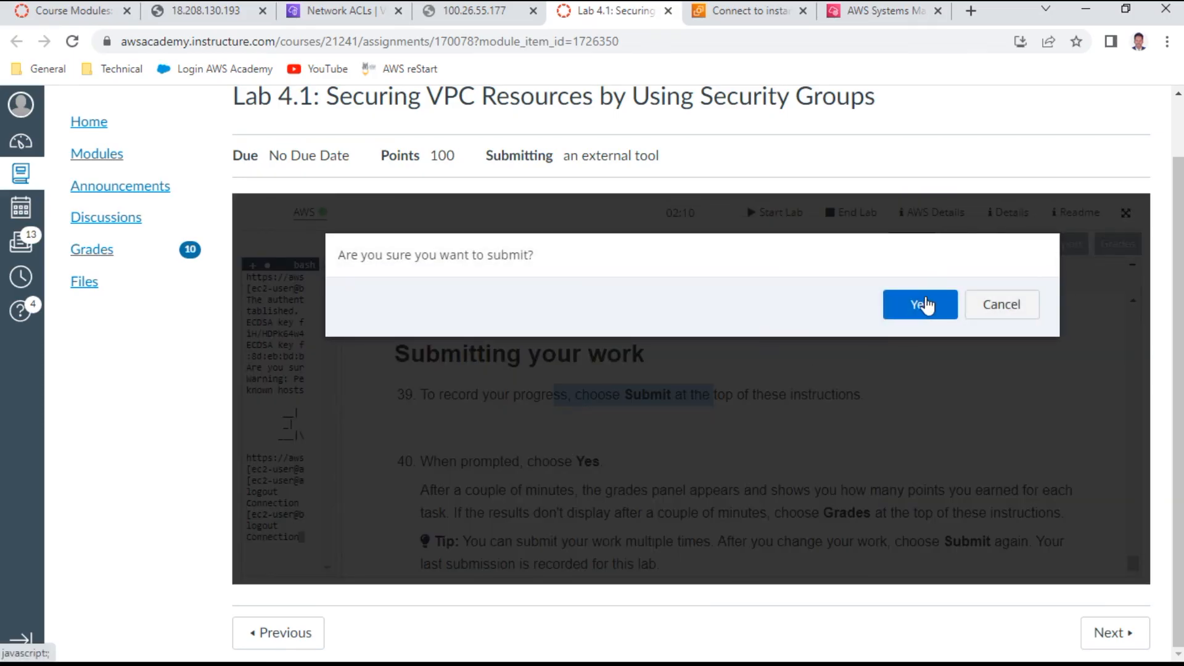
left_click(924, 303)
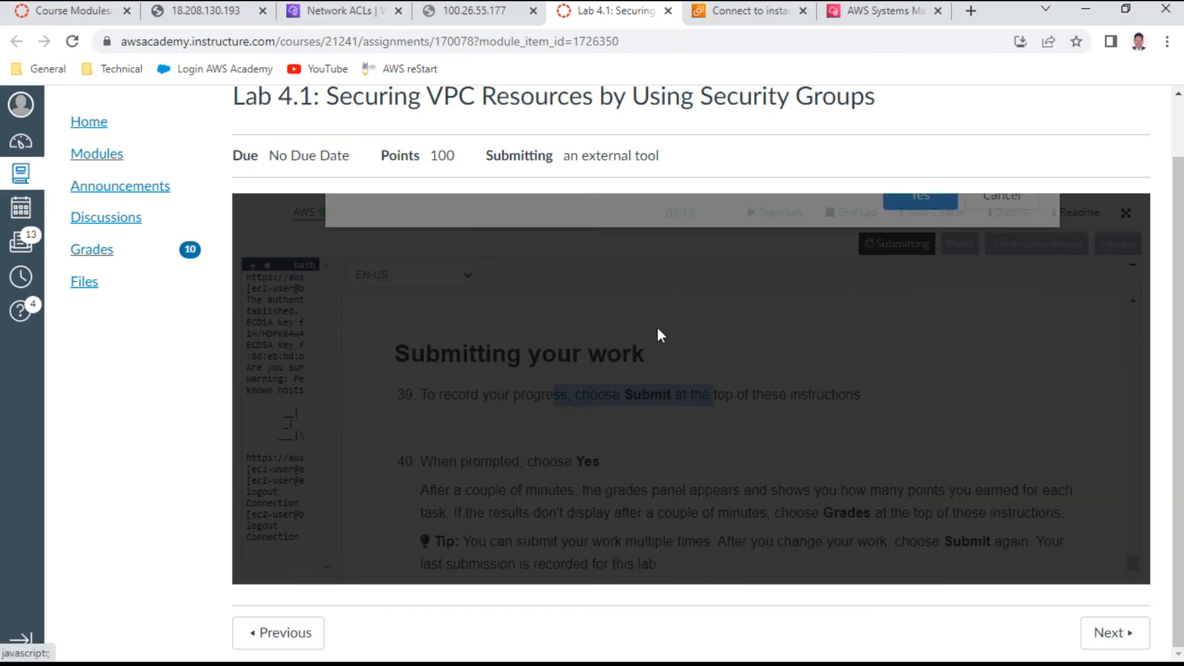
Step: Read the remaining lab instructions through step 42 on ending the lab, and check the page at 100.26.55.177
scroll(656, 337, "down", 1)
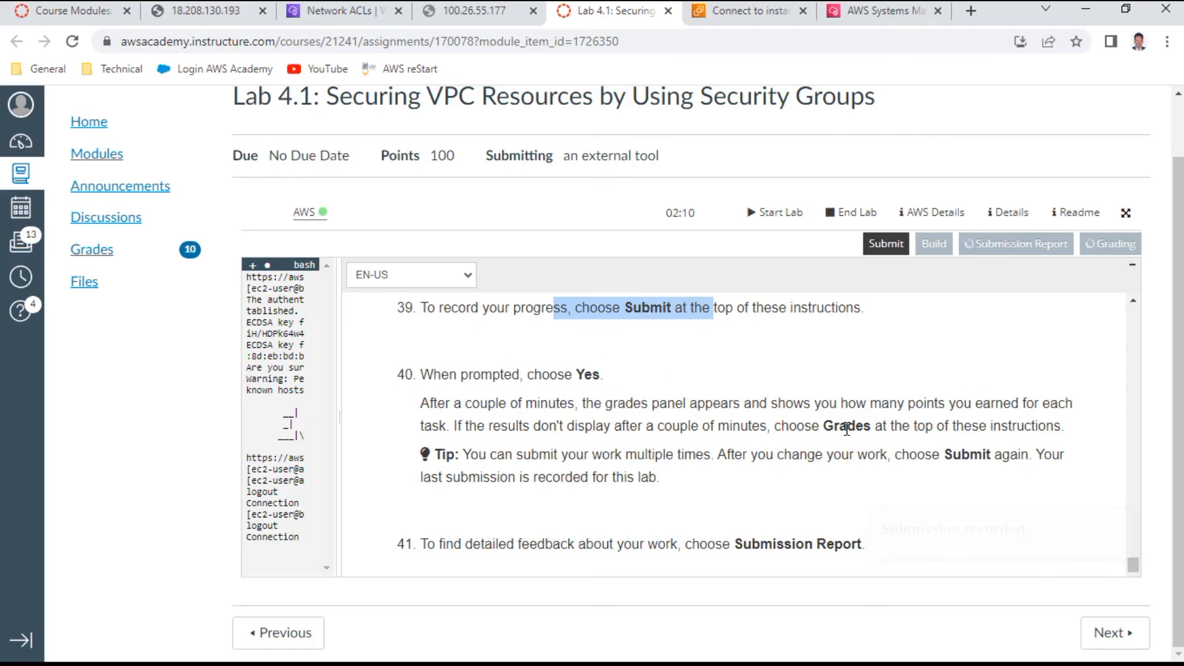
scroll(894, 424, "down", 1)
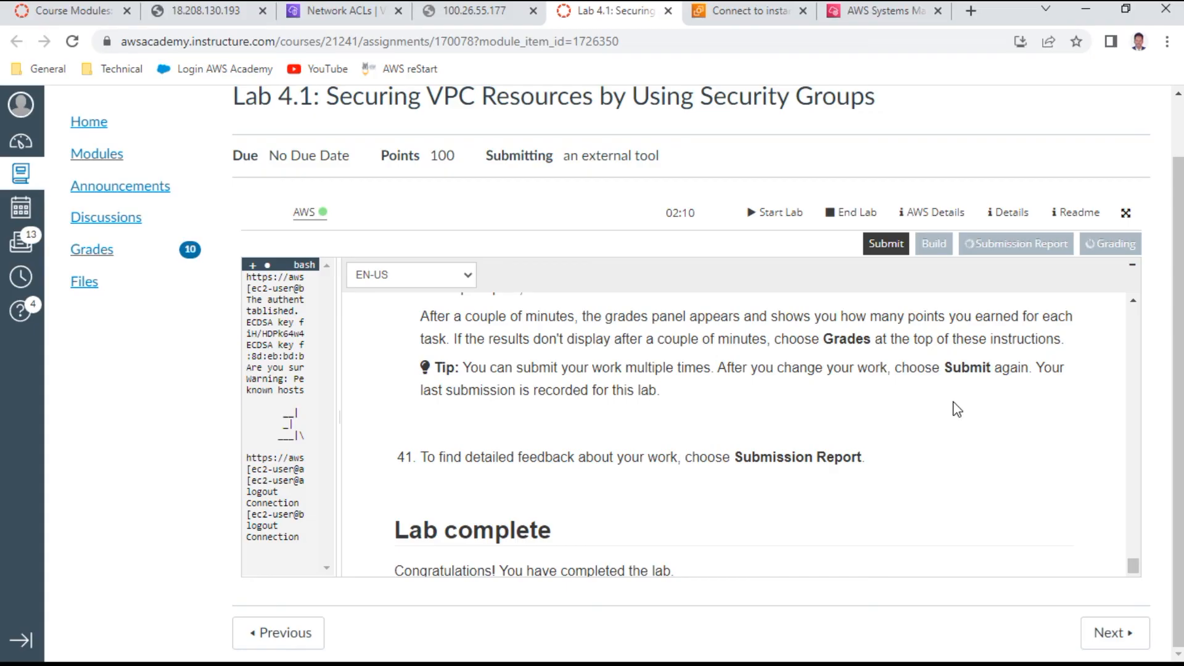
scroll(839, 424, "down", 1)
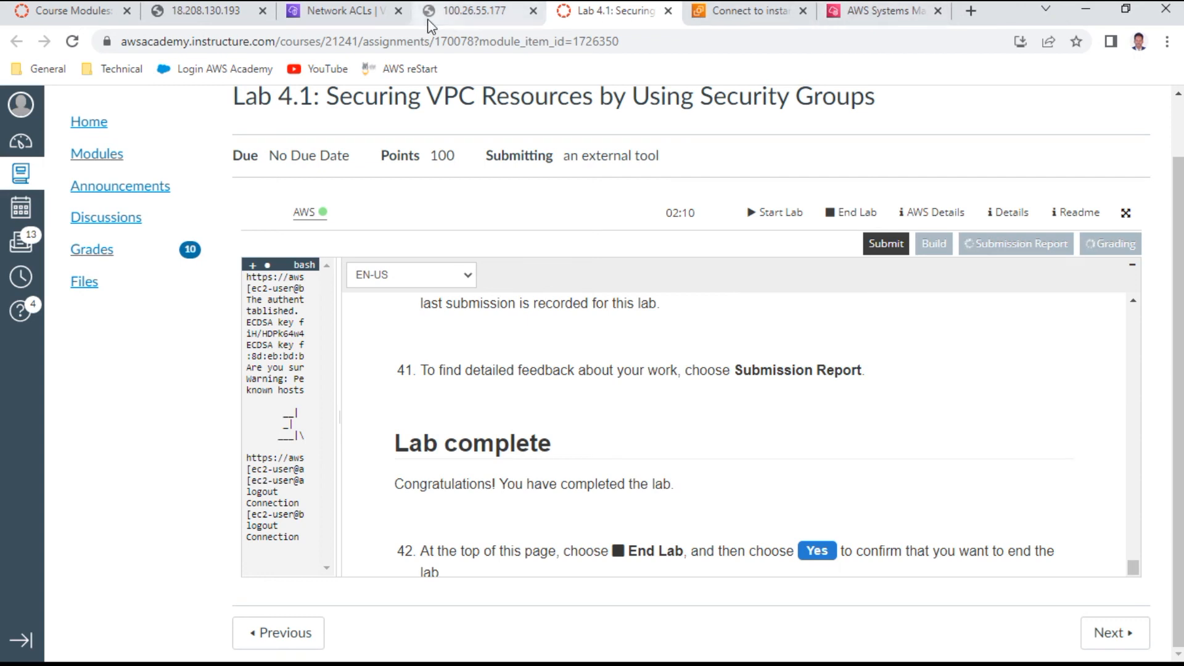
left_click(481, 10)
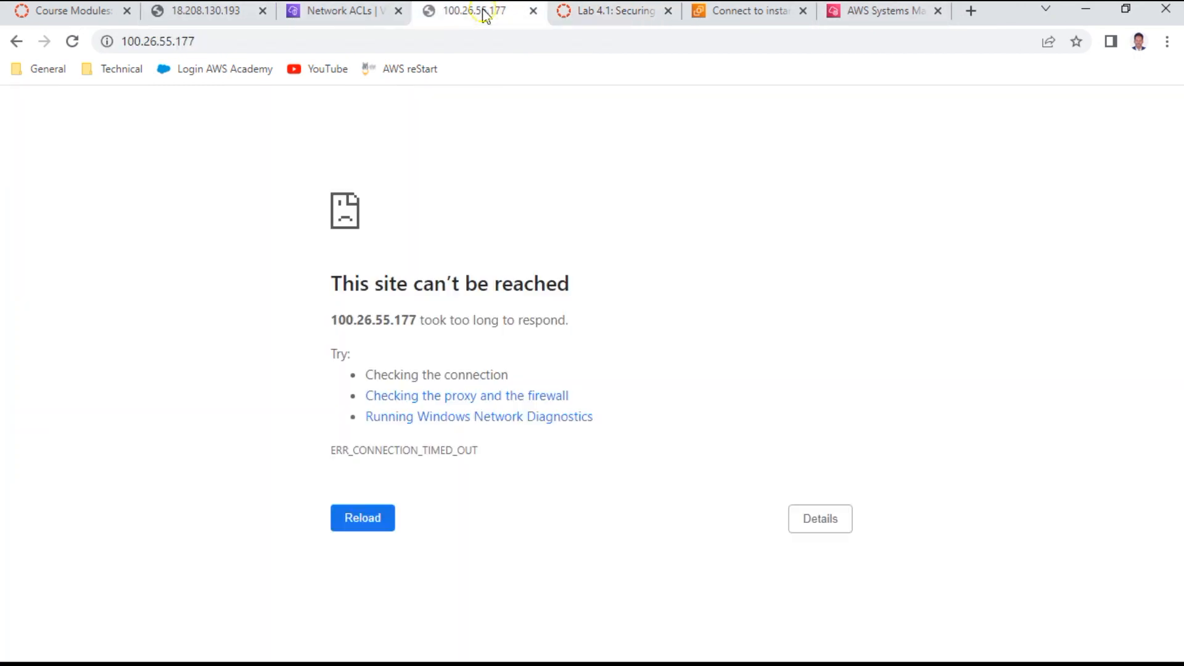
Step: Recheck the edited webpage at 18.208.130.193 and the sed command in the AppServer Session Manager session
left_click(202, 13)
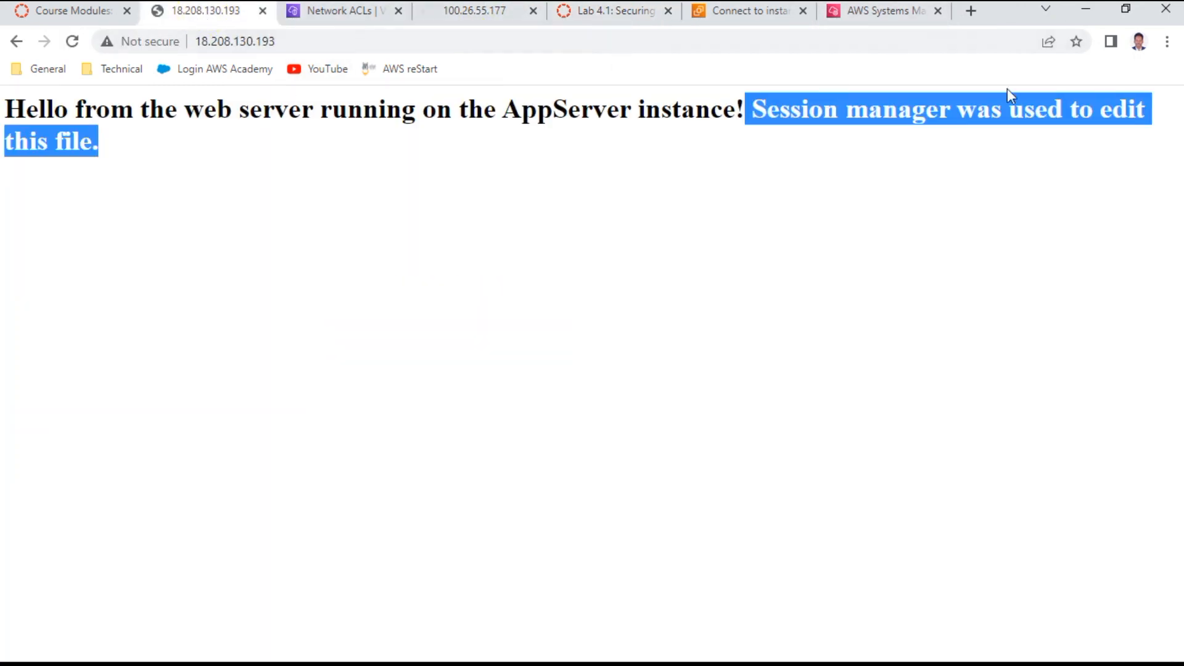
left_click(759, 13)
left_click(882, 13)
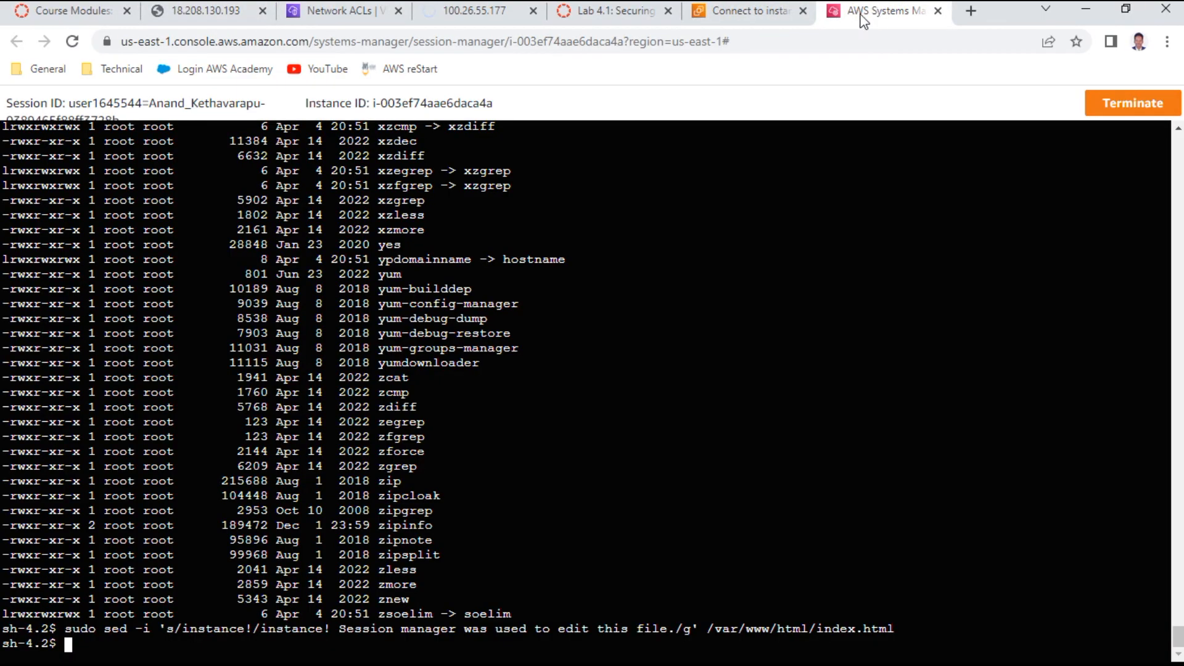
Step: Return to the Lab 4.1 page and review the submission's total score and the score of each task from Task 1 through Task 8
left_click(597, 17)
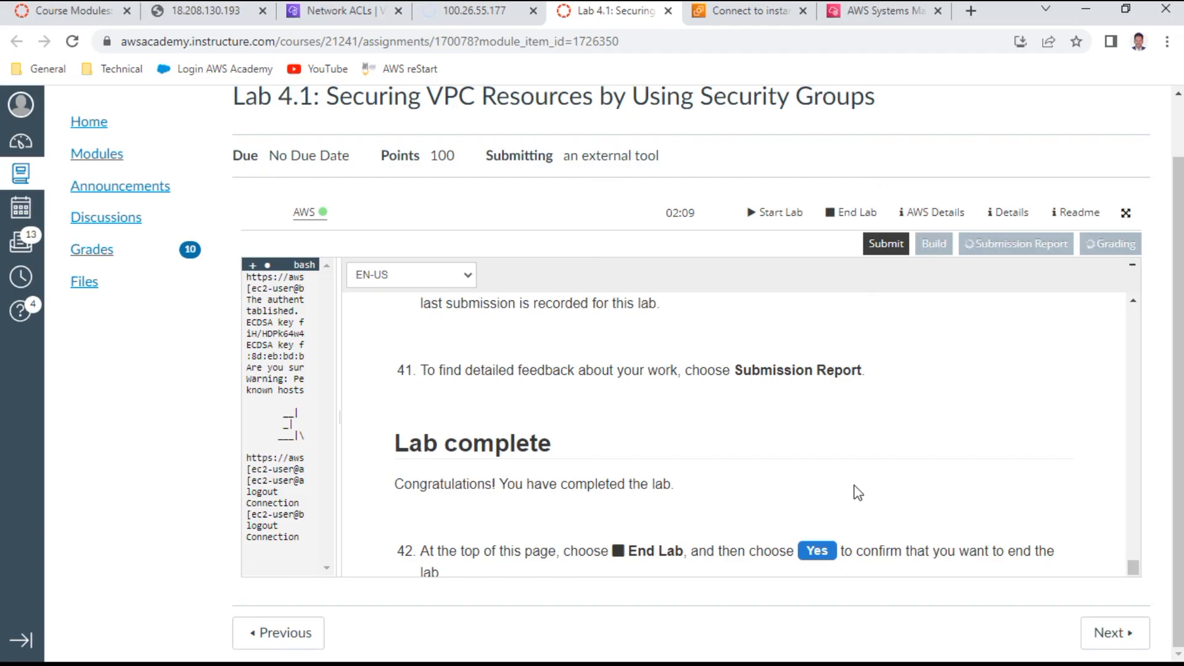
left_click(95, 592)
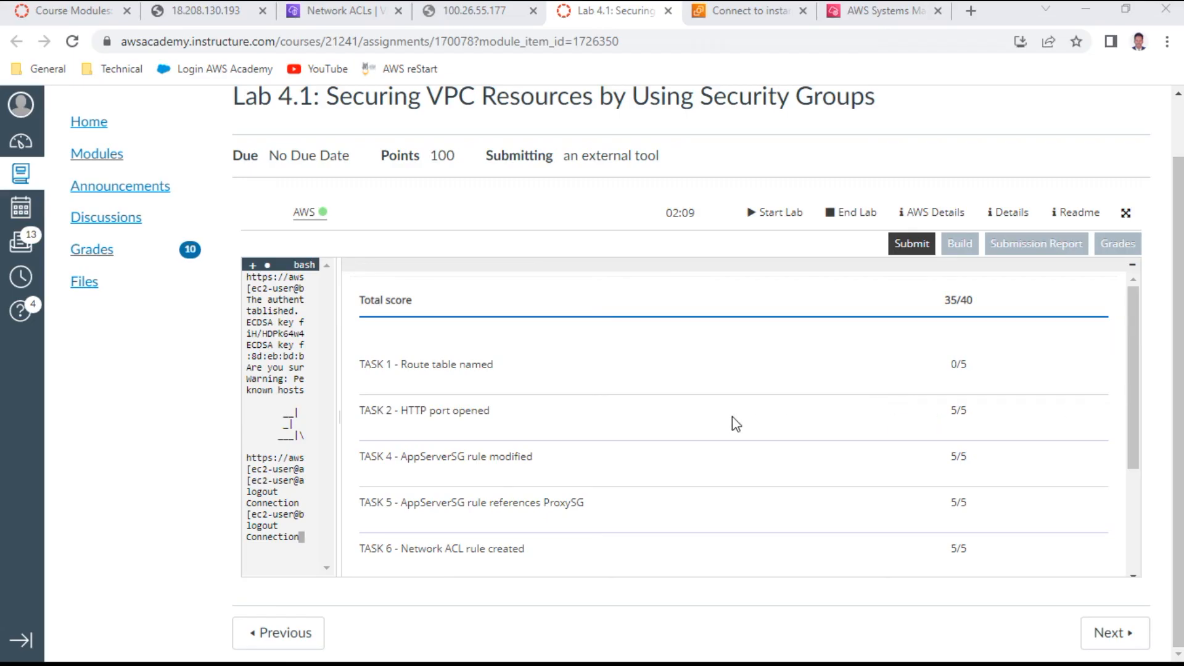
scroll(799, 410, "down", 3)
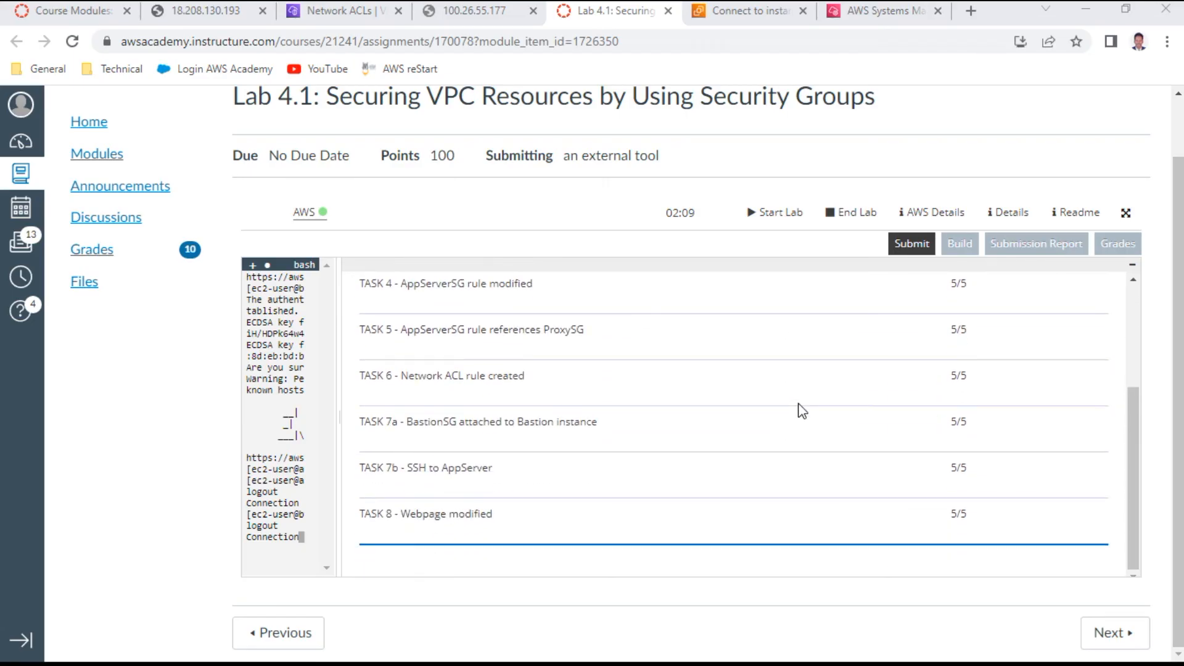
scroll(799, 410, "up", 3)
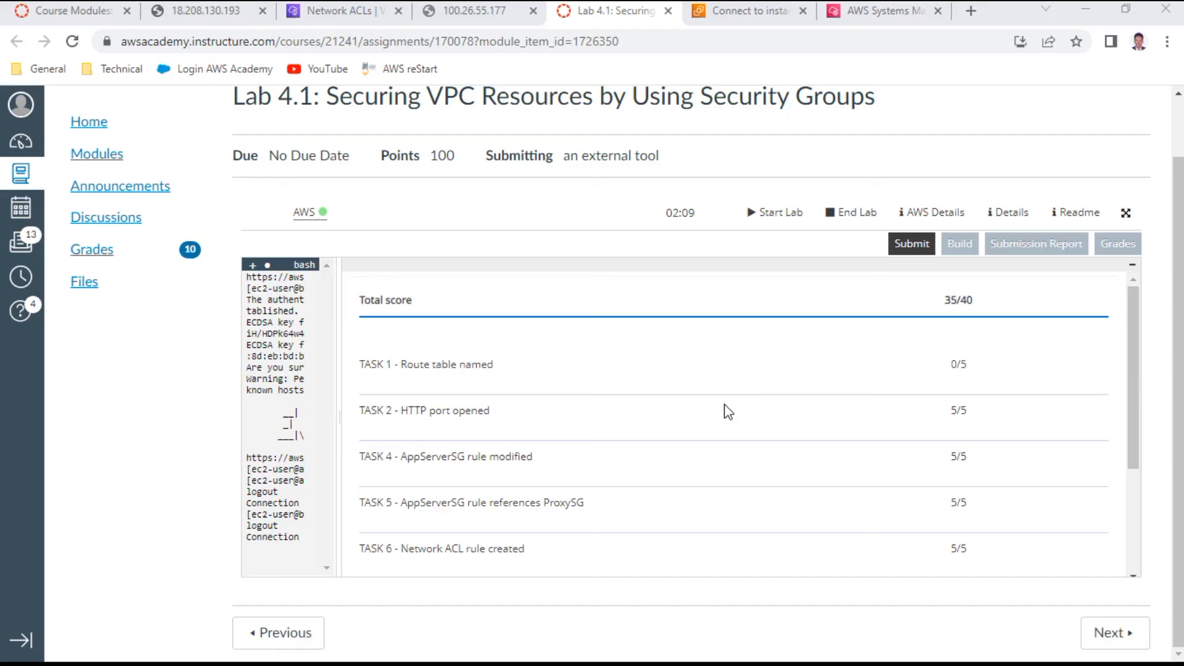
scroll(728, 412, "down", 3)
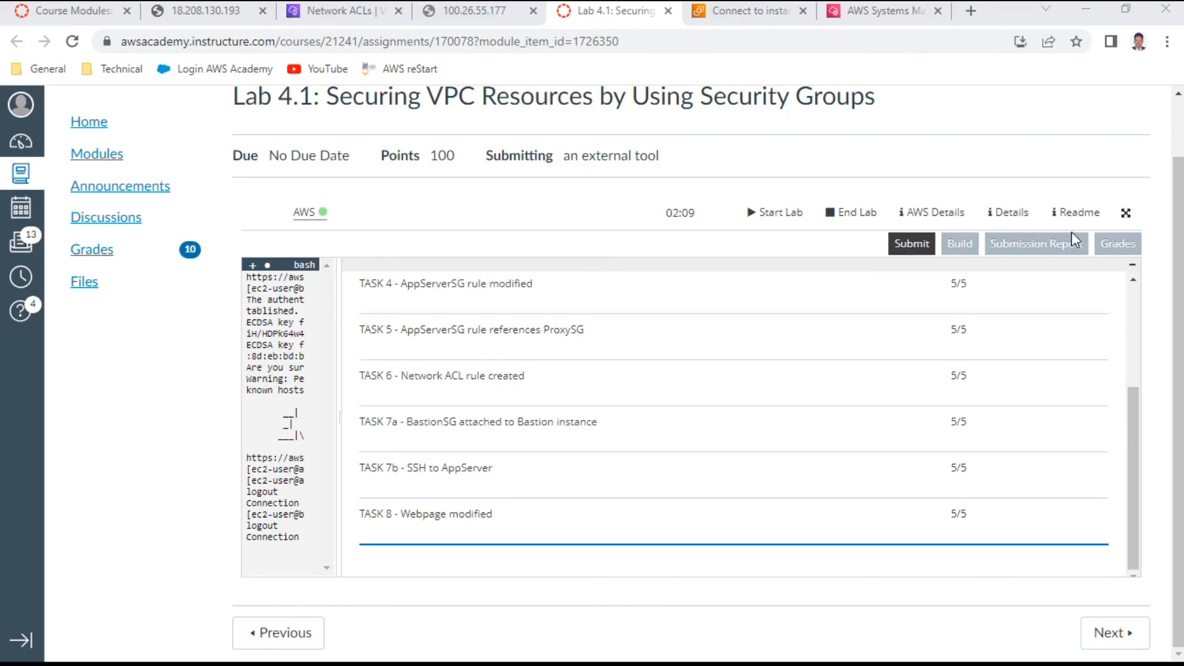
Step: End the Lab 4.1 session and confirm ending it
left_click(869, 214)
left_click(925, 308)
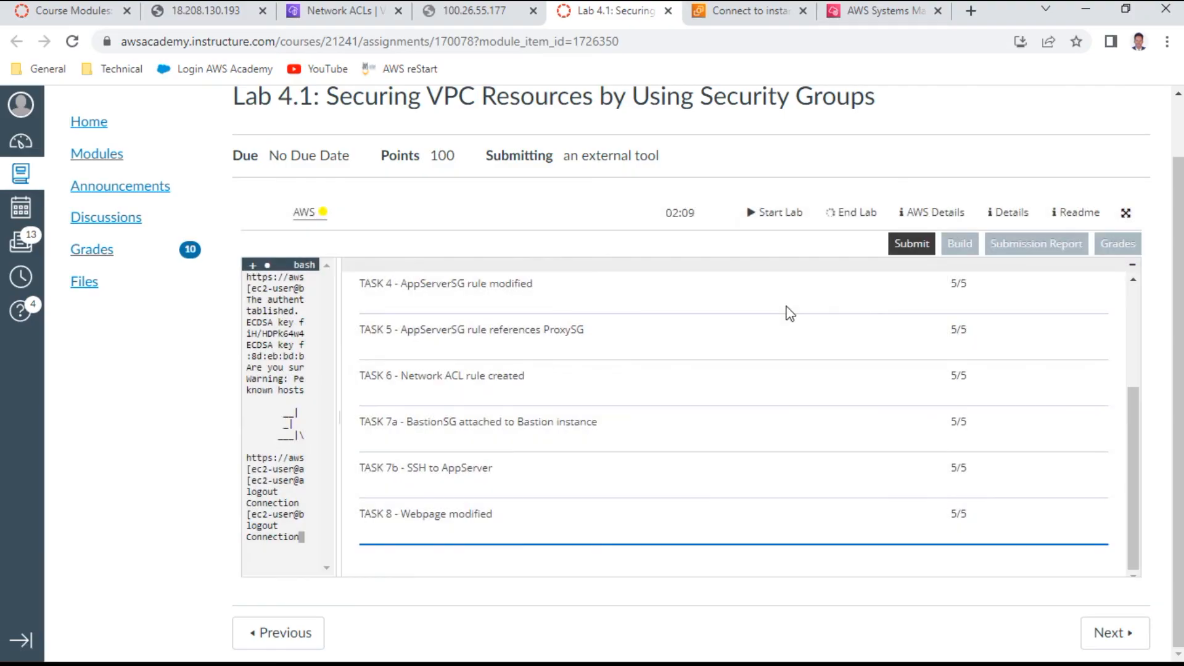